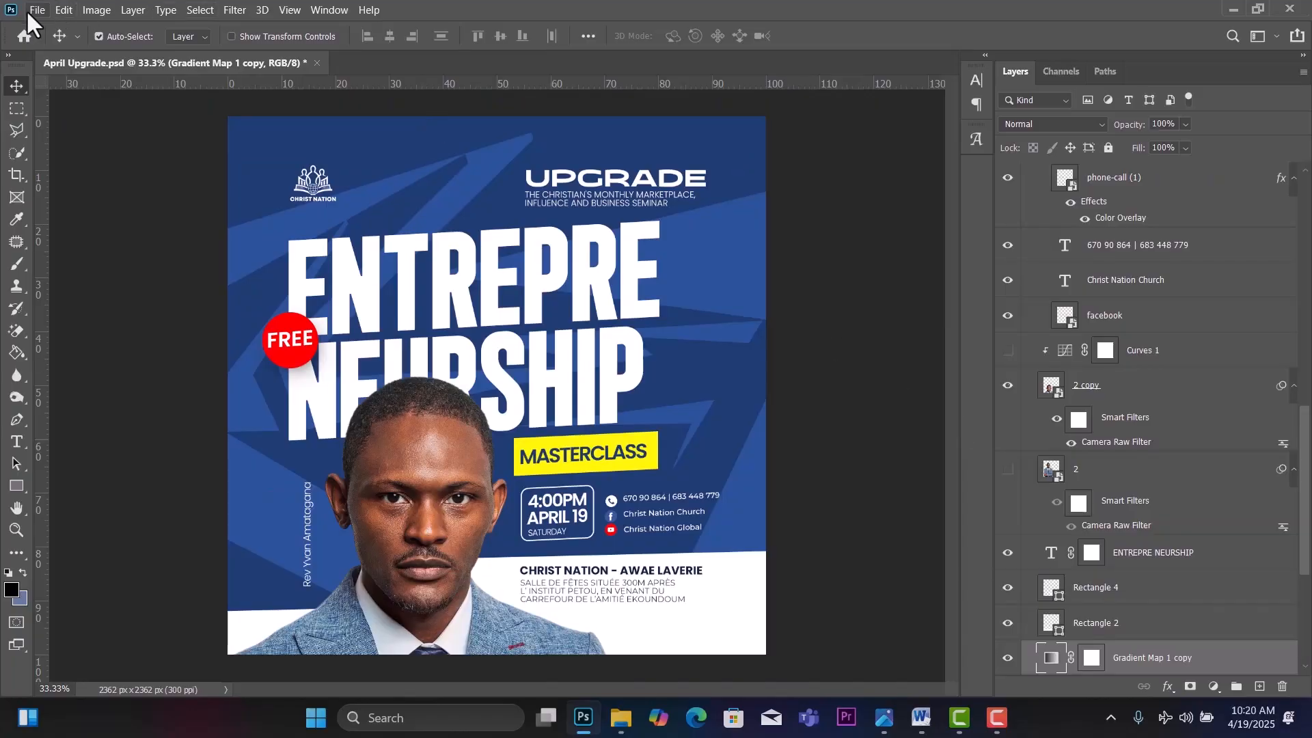
# Create a new 2000 × 2000 px, 300 ppi document with a white background.
pyautogui.click(29, 10)
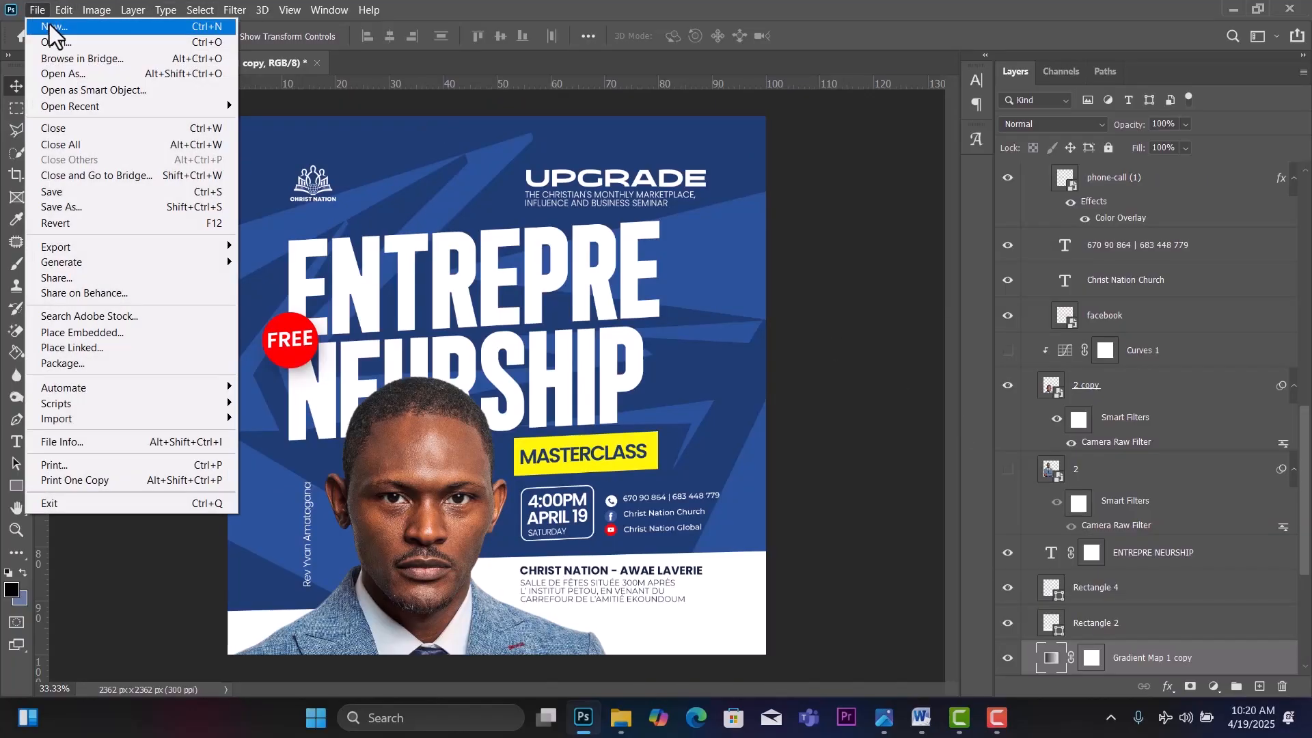
pyautogui.click(50, 25)
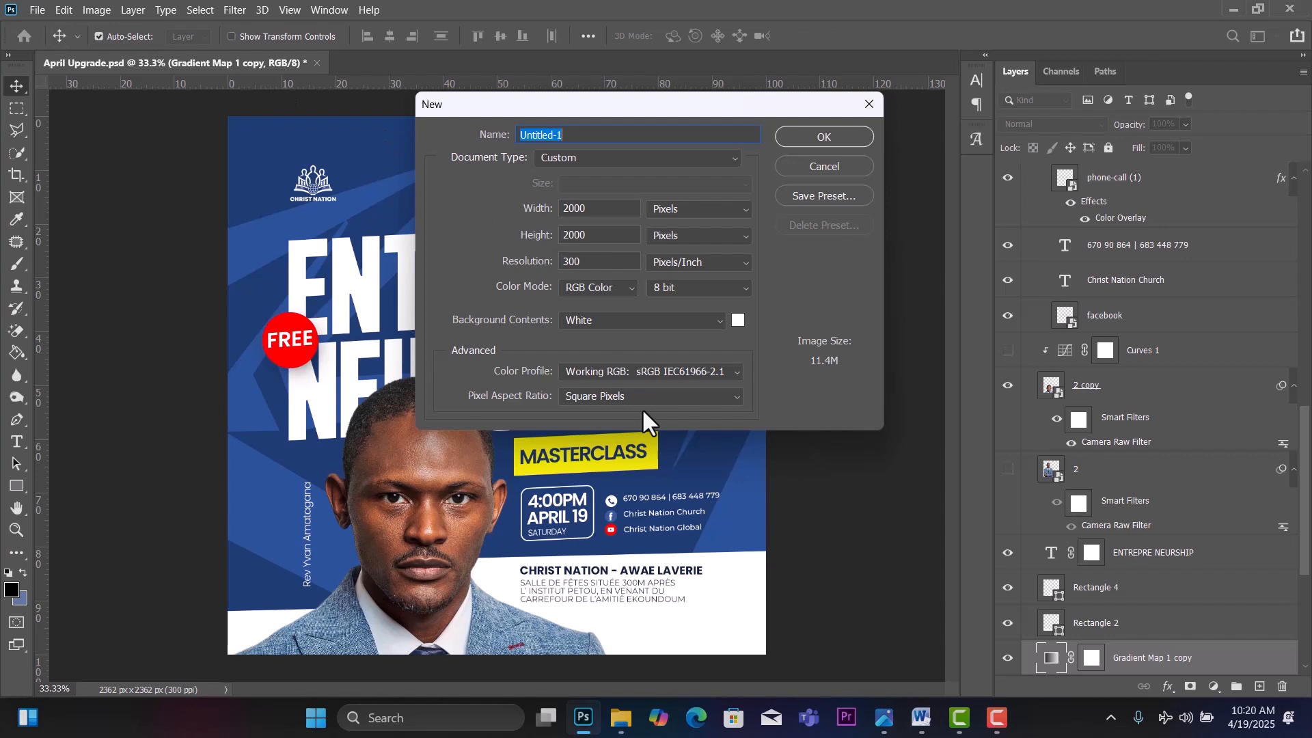
pyautogui.click(811, 135)
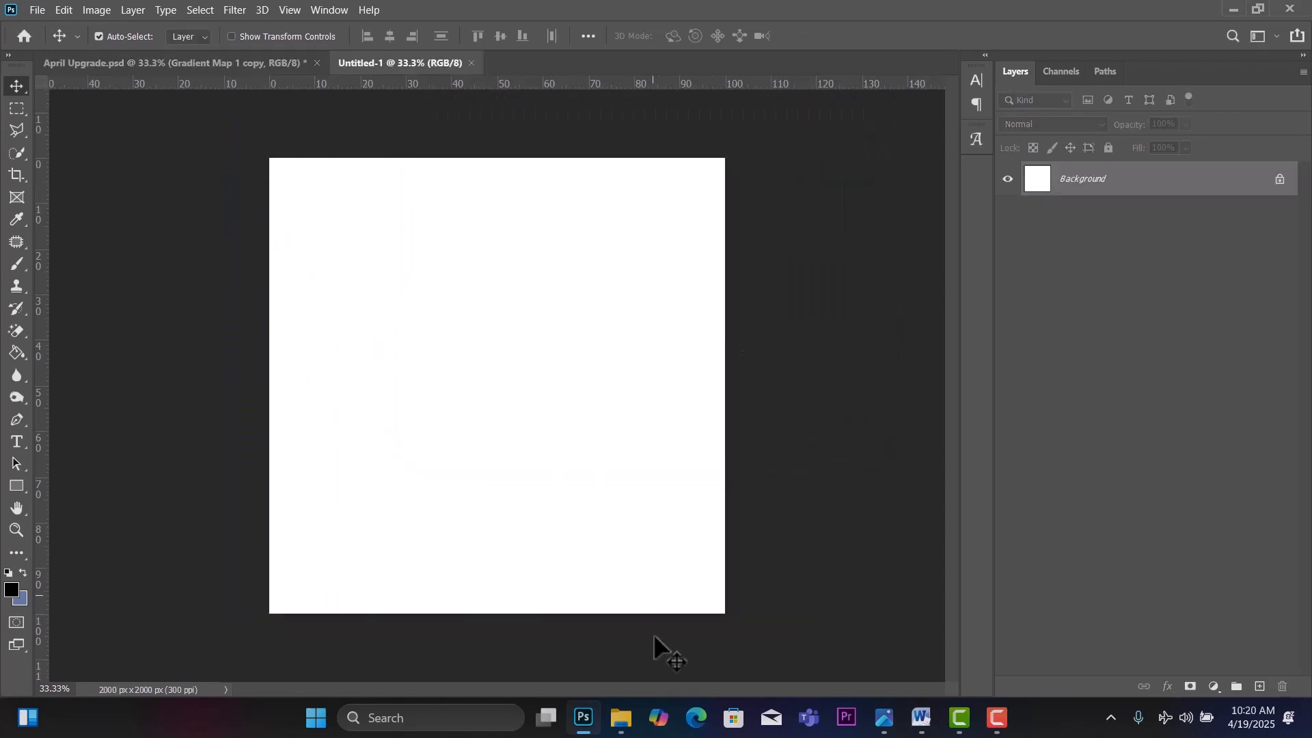
# Place the BG shapes image and scale it to about 219% so it fills the canvas.
pyautogui.click(620, 717)
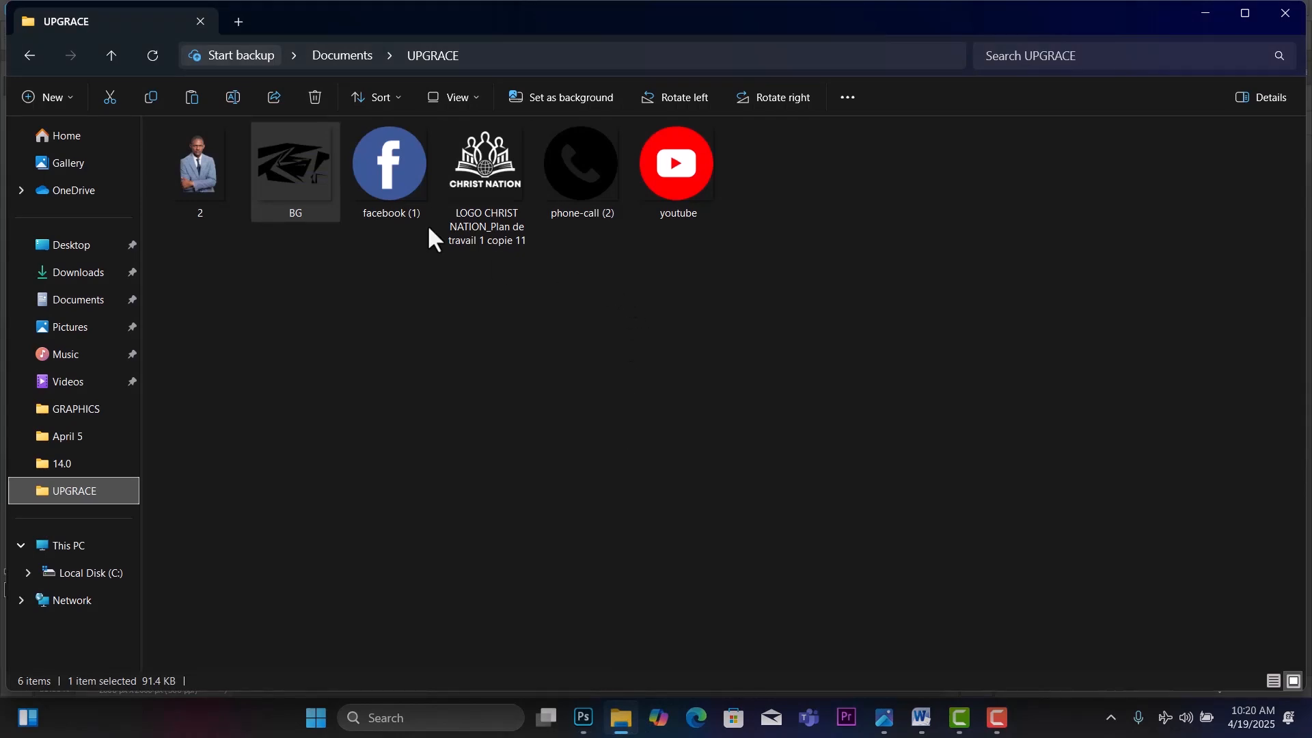
pyautogui.moveTo(289, 165); pyautogui.dragTo(567, 516)
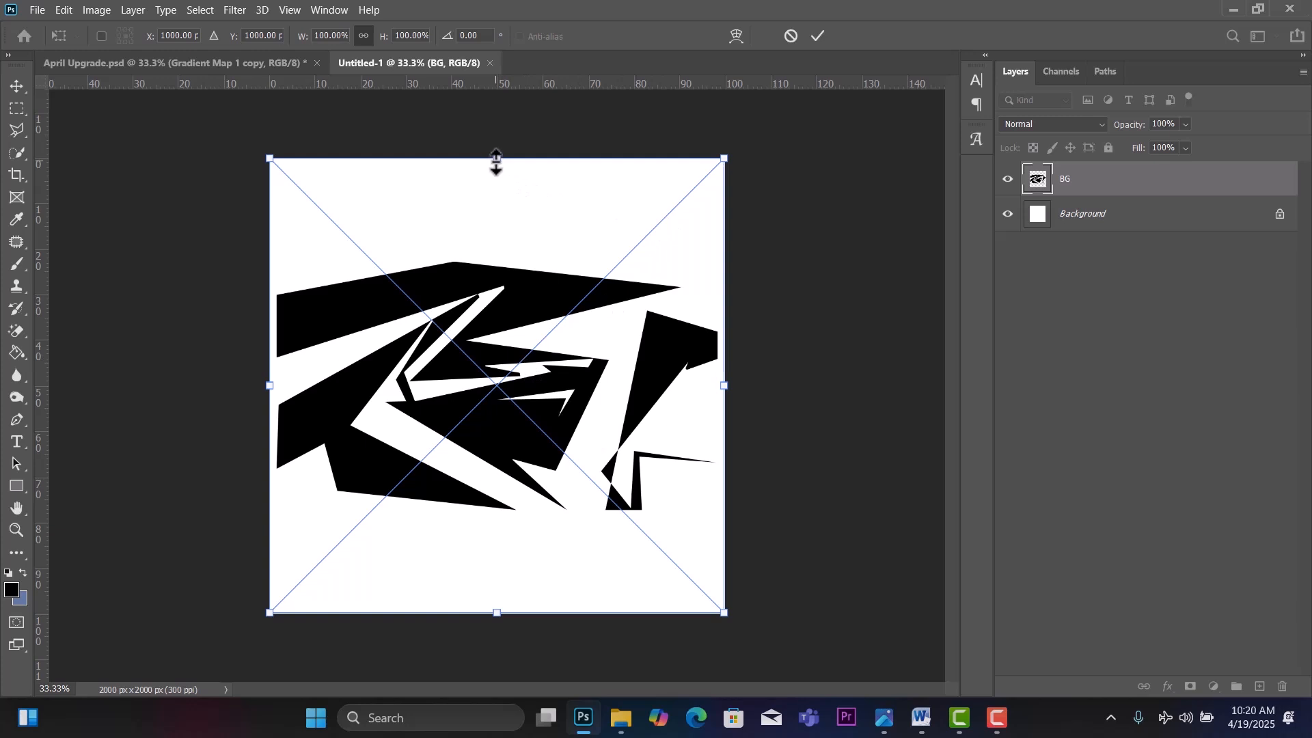
pyautogui.moveTo(496, 162); pyautogui.dragTo(615, 3)
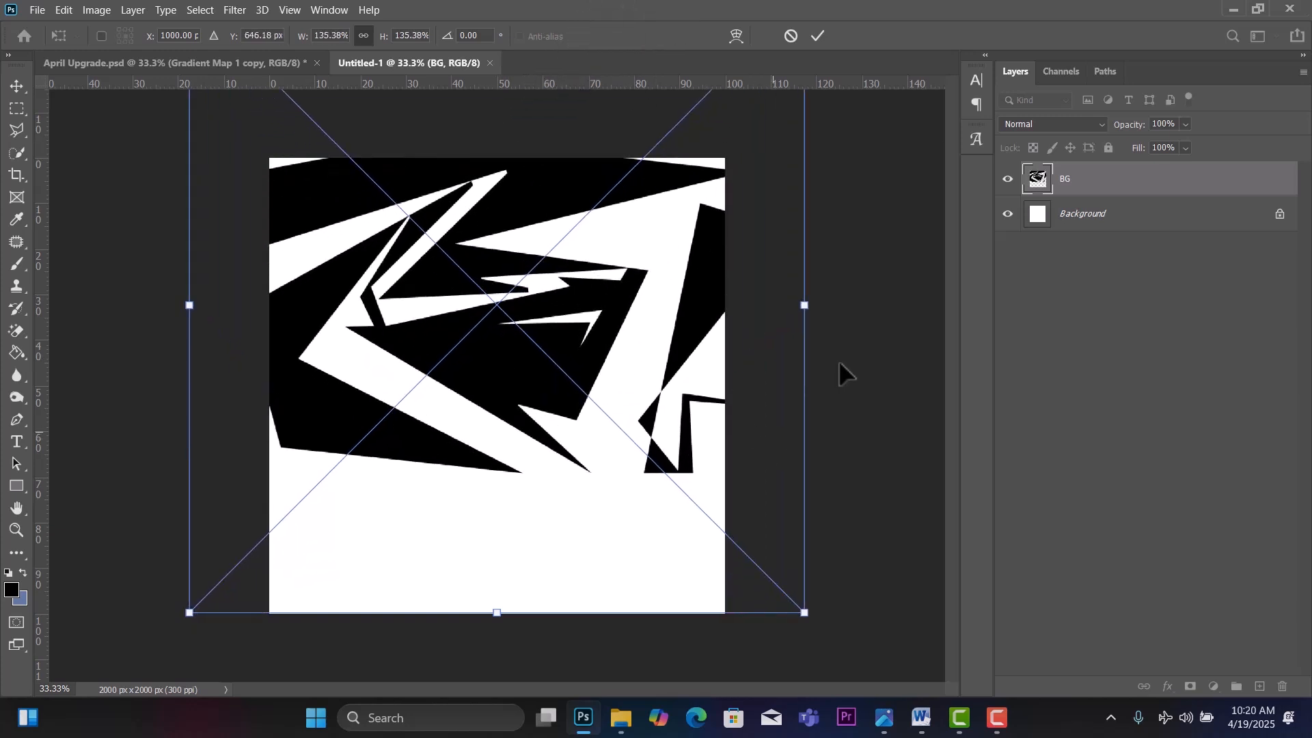
pyautogui.moveTo(806, 306); pyautogui.dragTo(1179, 519)
pyautogui.moveTo(679, 383); pyautogui.dragTo(514, 468)
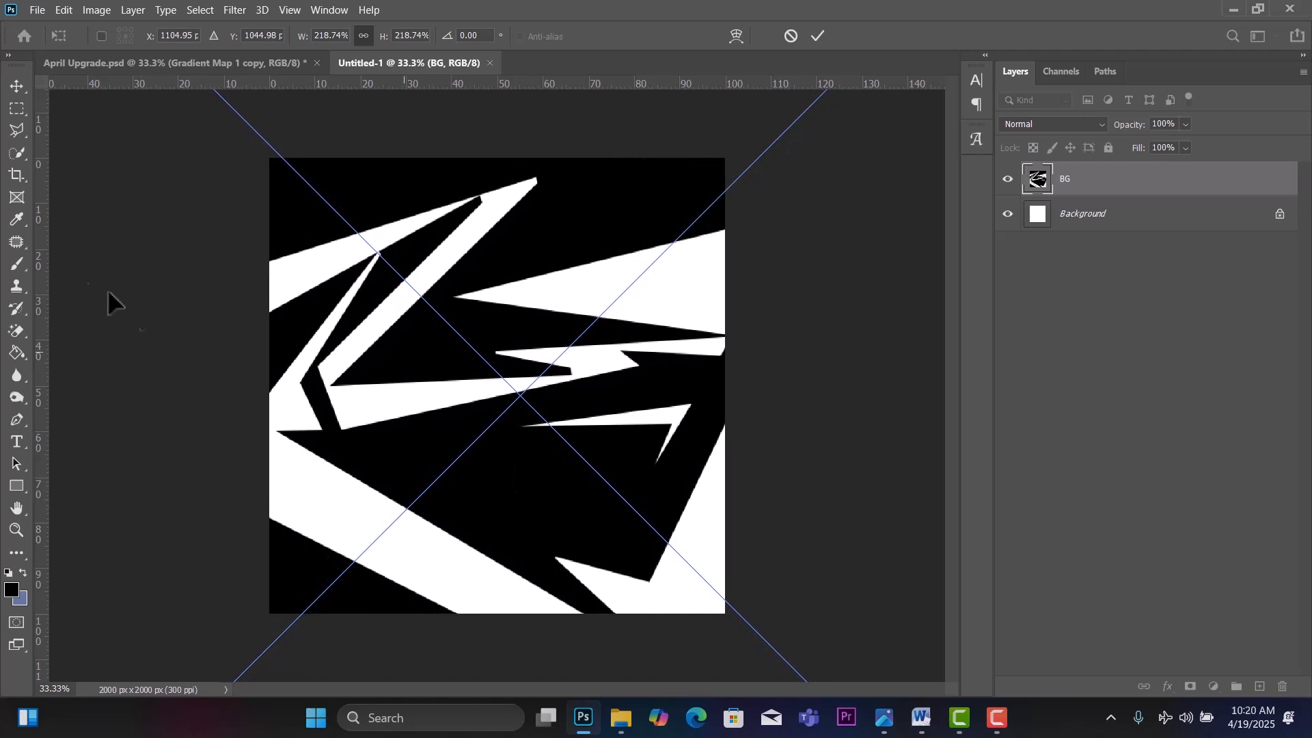
pyautogui.click(11, 92)
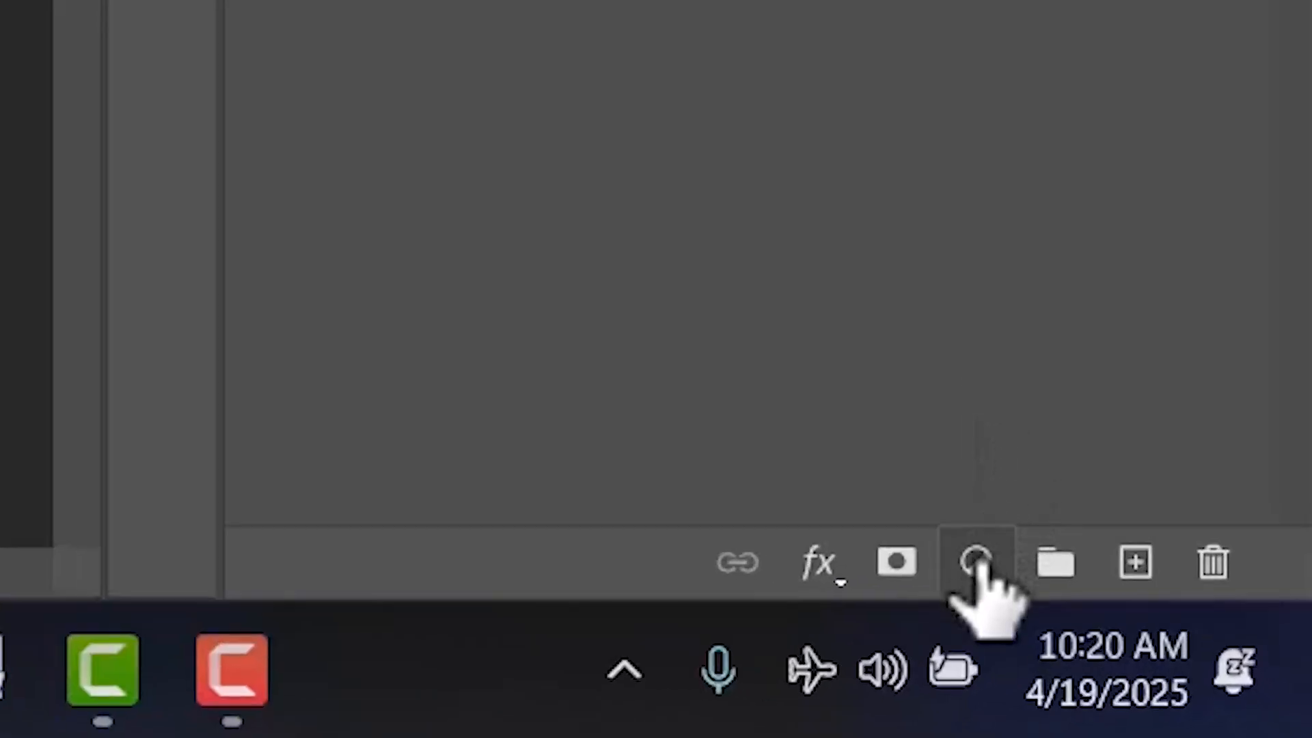
# Add a Gradient Map adjustment layer with a blue preset to recolour the background shapes.
pyautogui.click(979, 566)
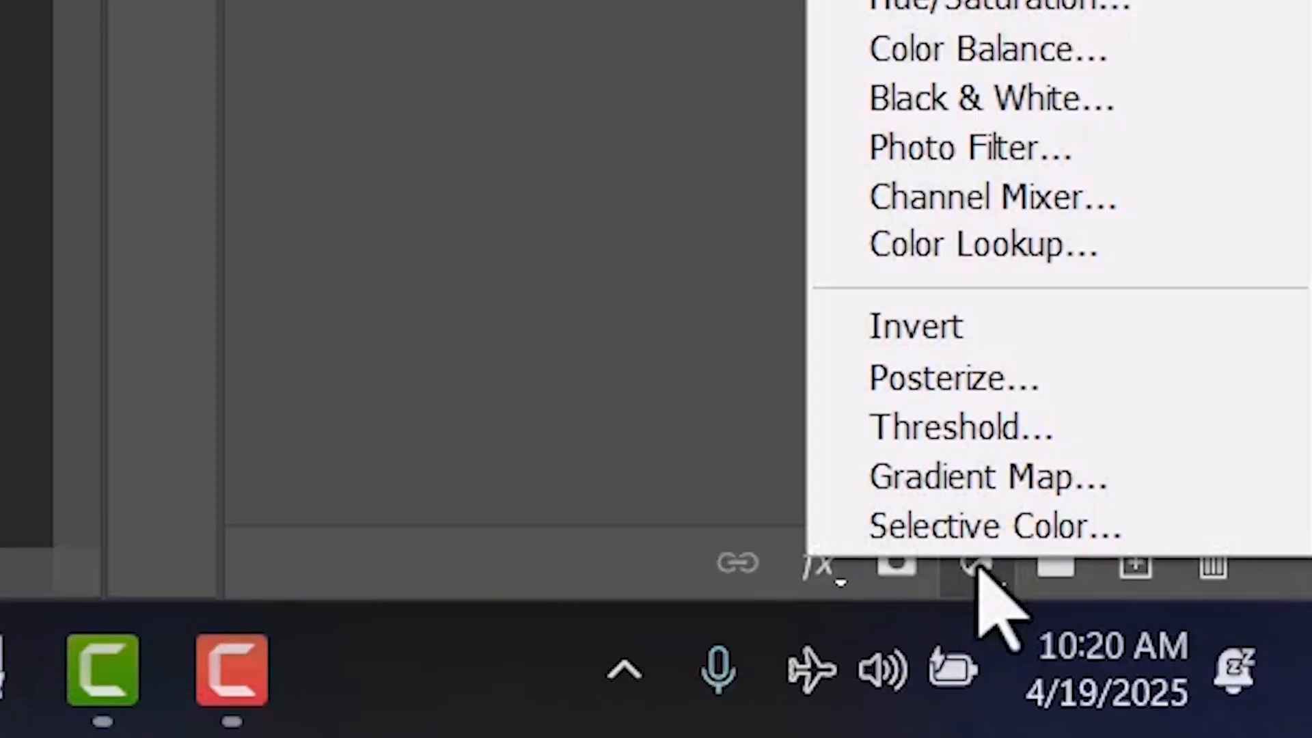
pyautogui.click(960, 475)
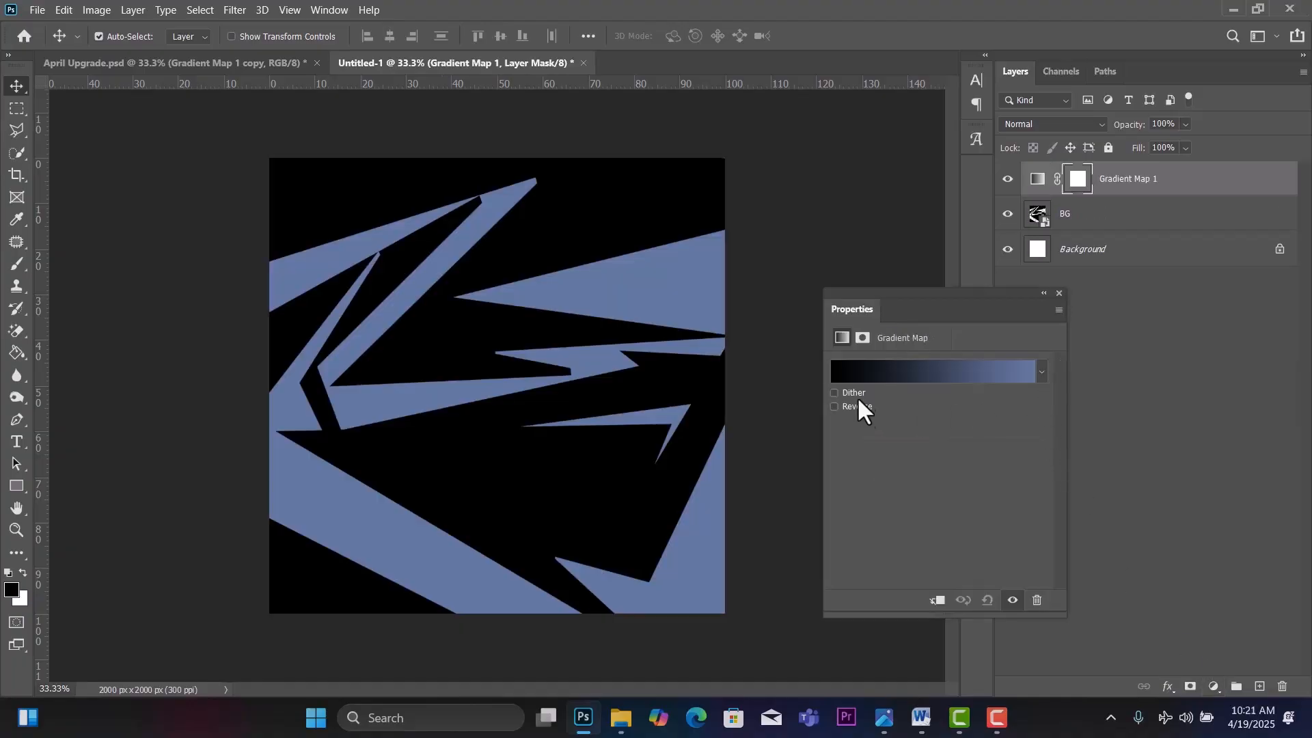
pyautogui.click(1041, 372)
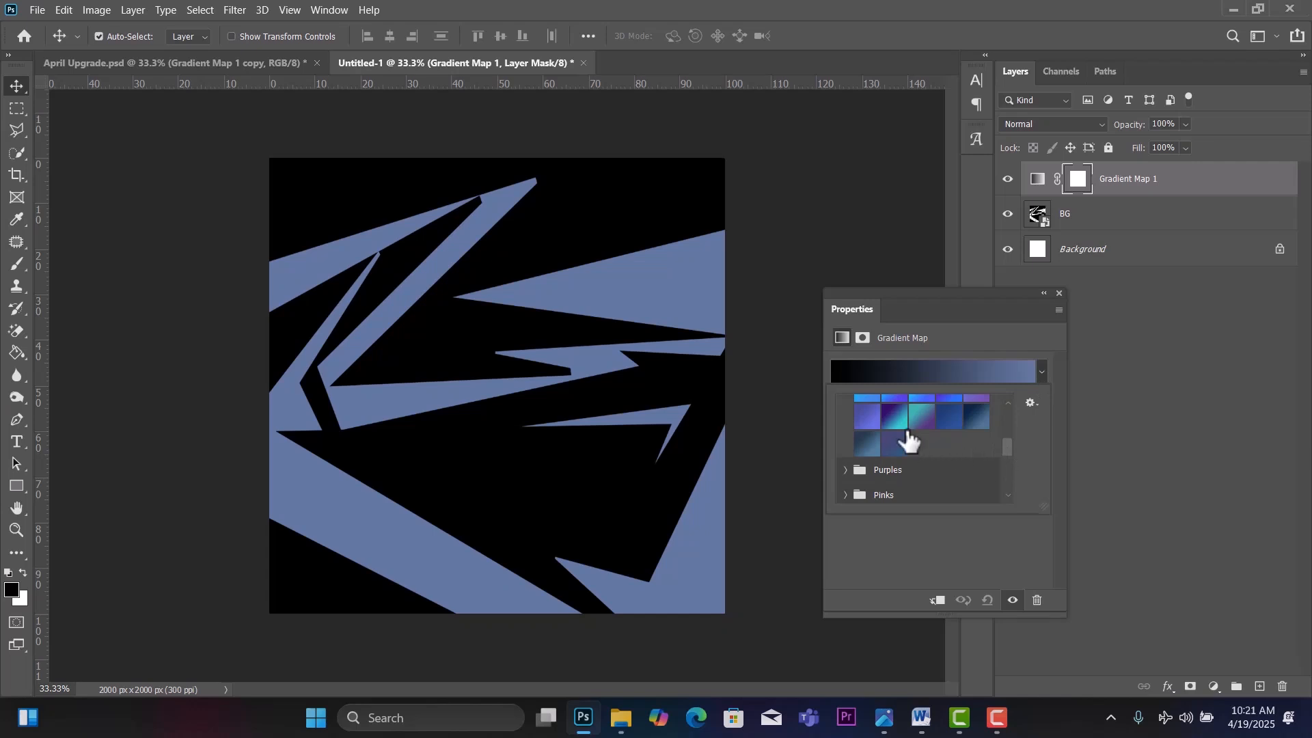
pyautogui.click(953, 416)
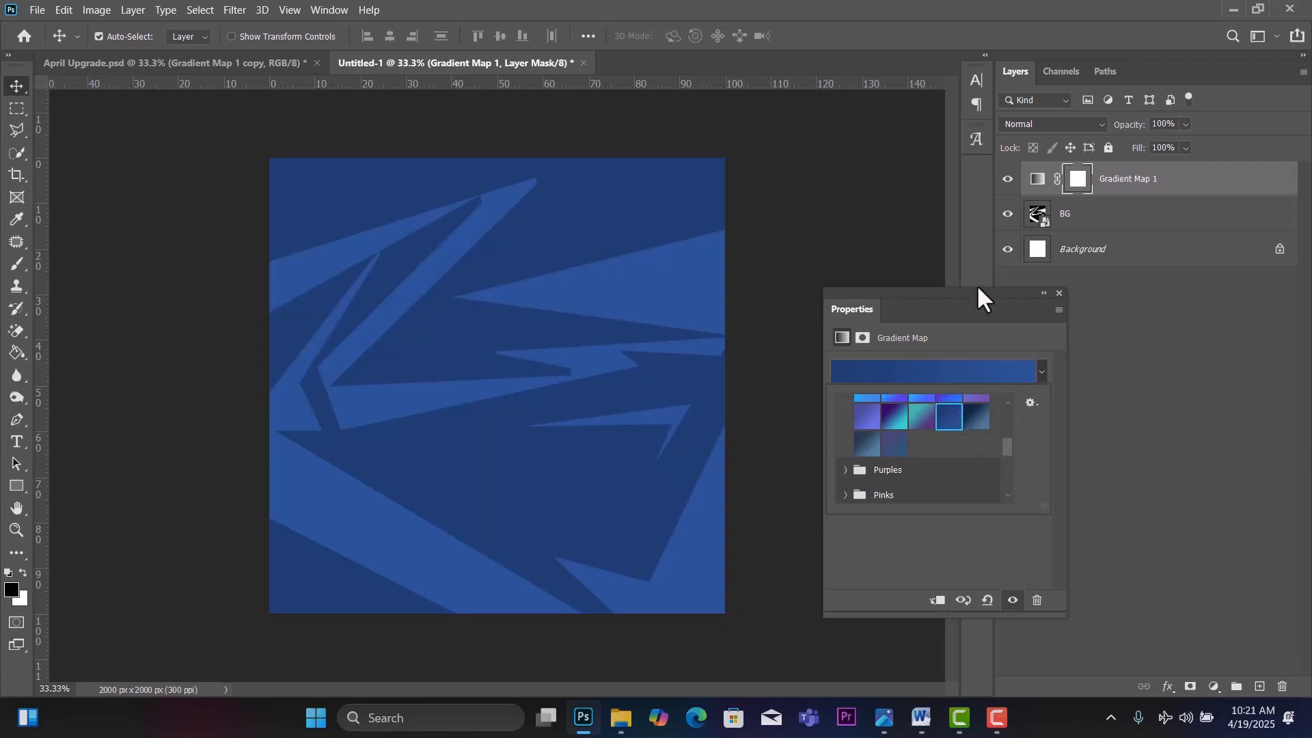
pyautogui.click(1059, 294)
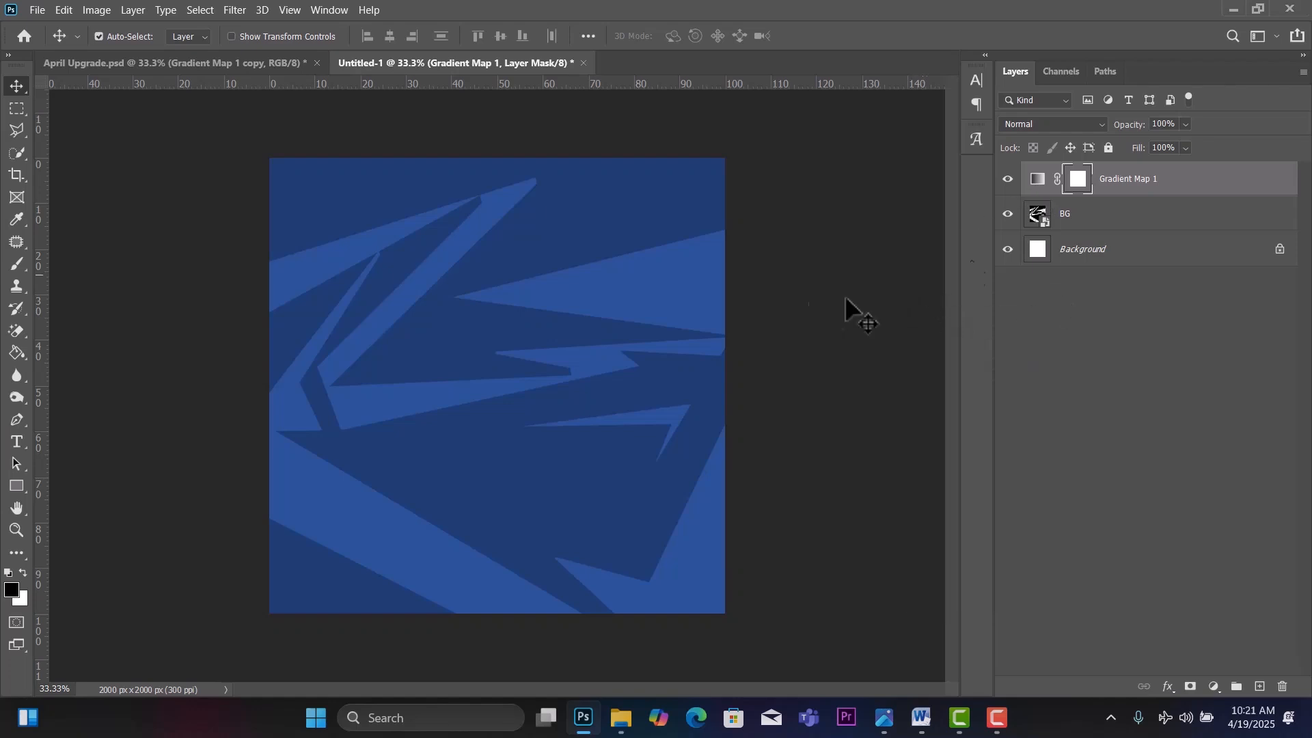
pyautogui.doubleClick(1037, 183)
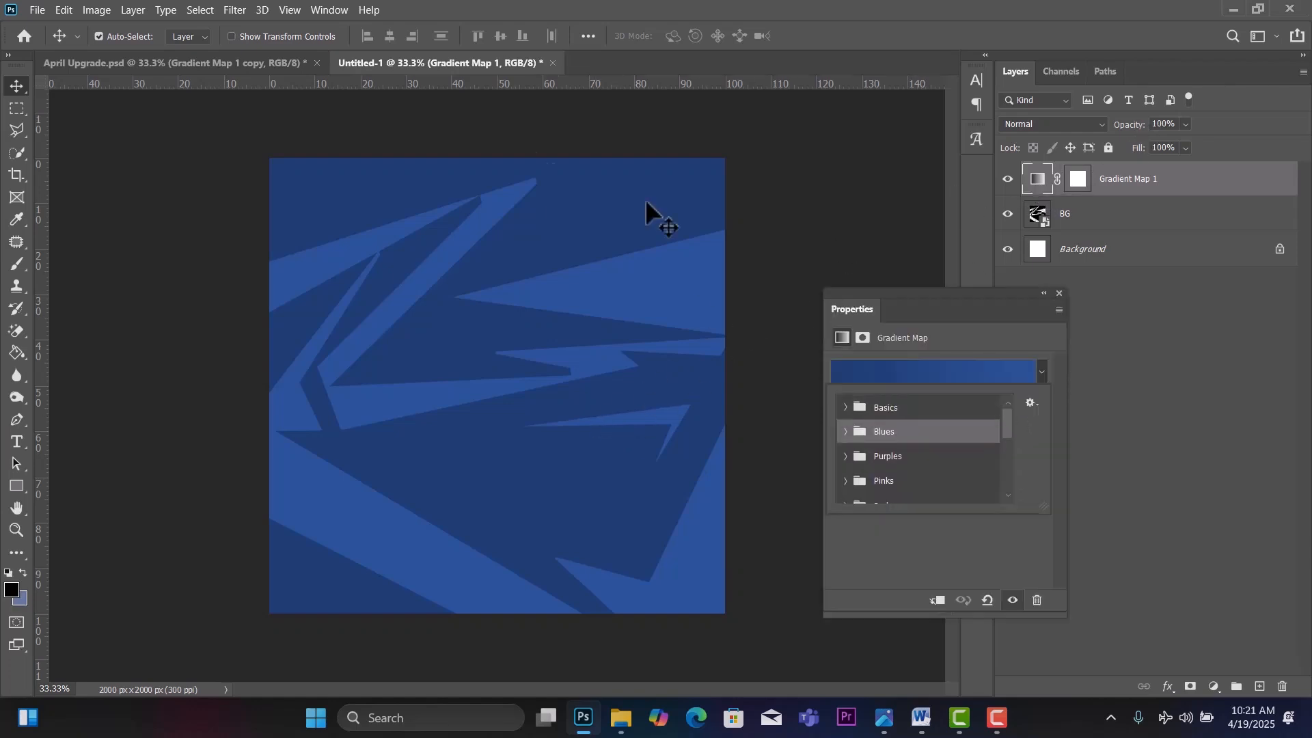
# Browse the Legacy Gradients Blues folder in the Gradients panel, then compare with the April Upgrade flyer.
pyautogui.click(319, 10)
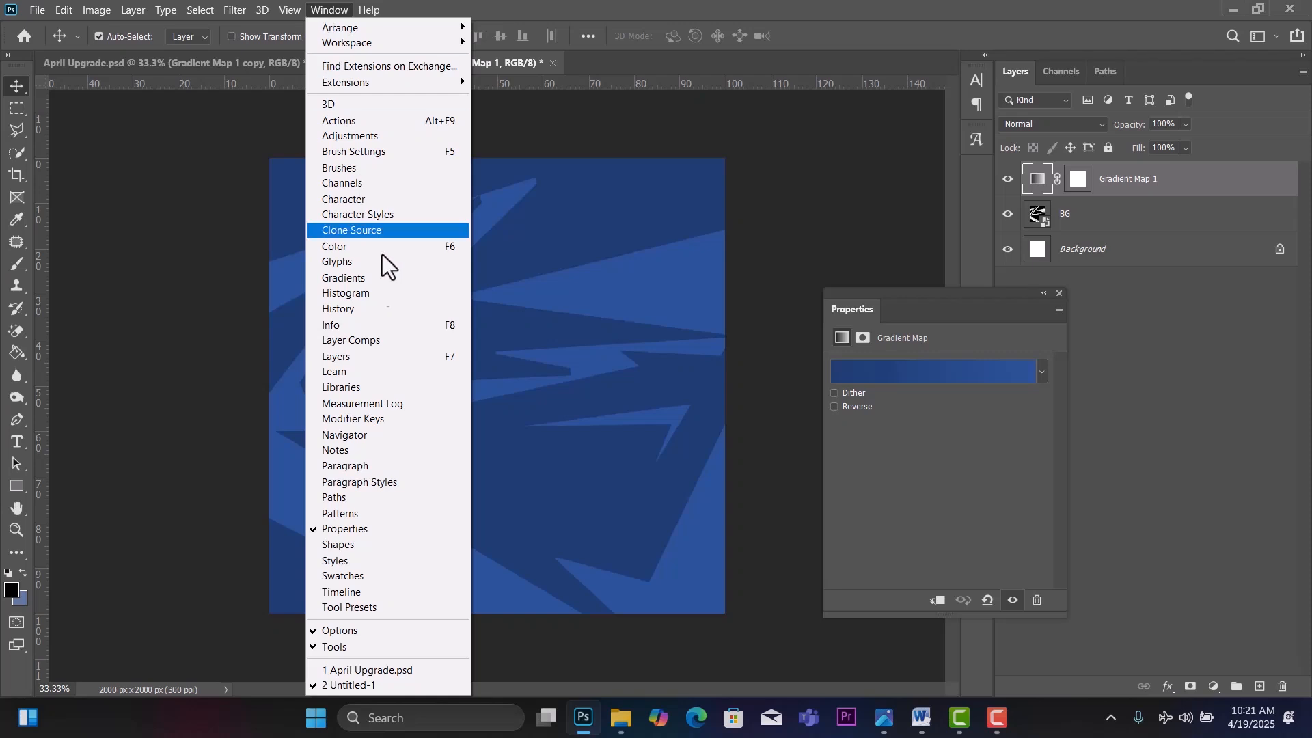
pyautogui.click(371, 276)
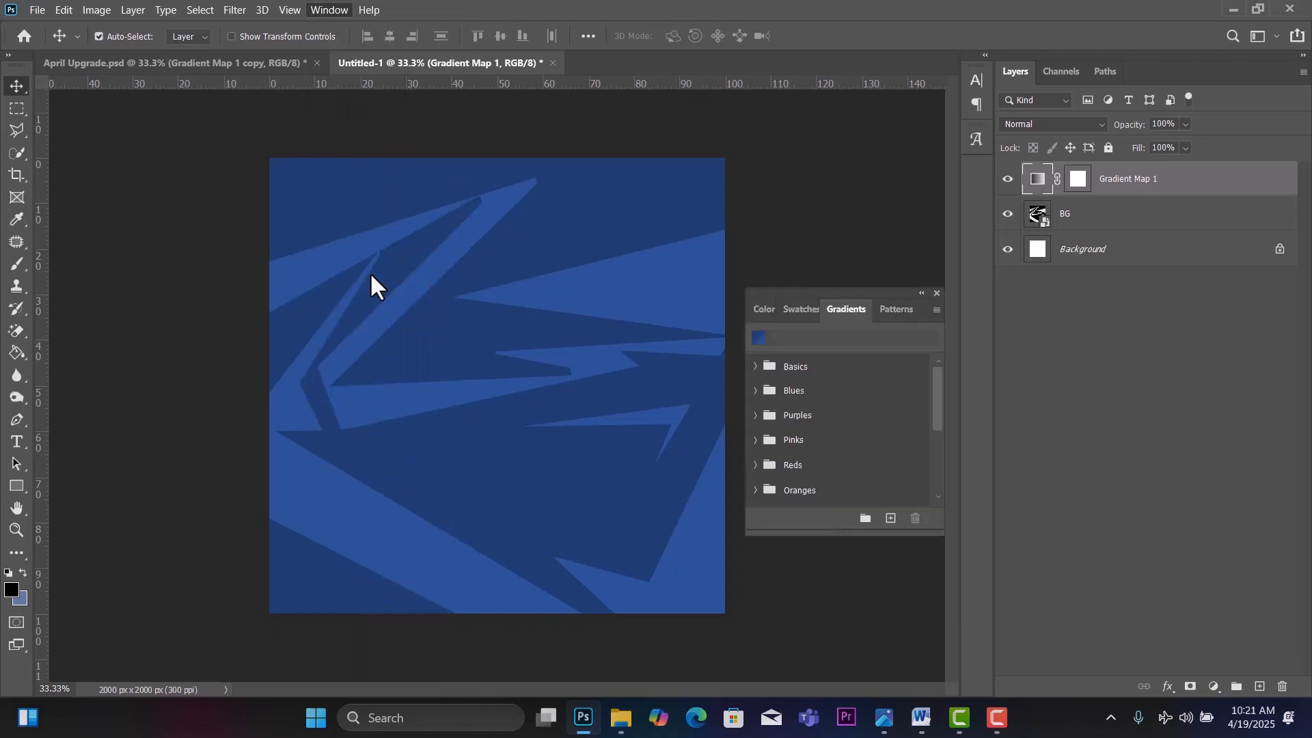
pyautogui.click(937, 310)
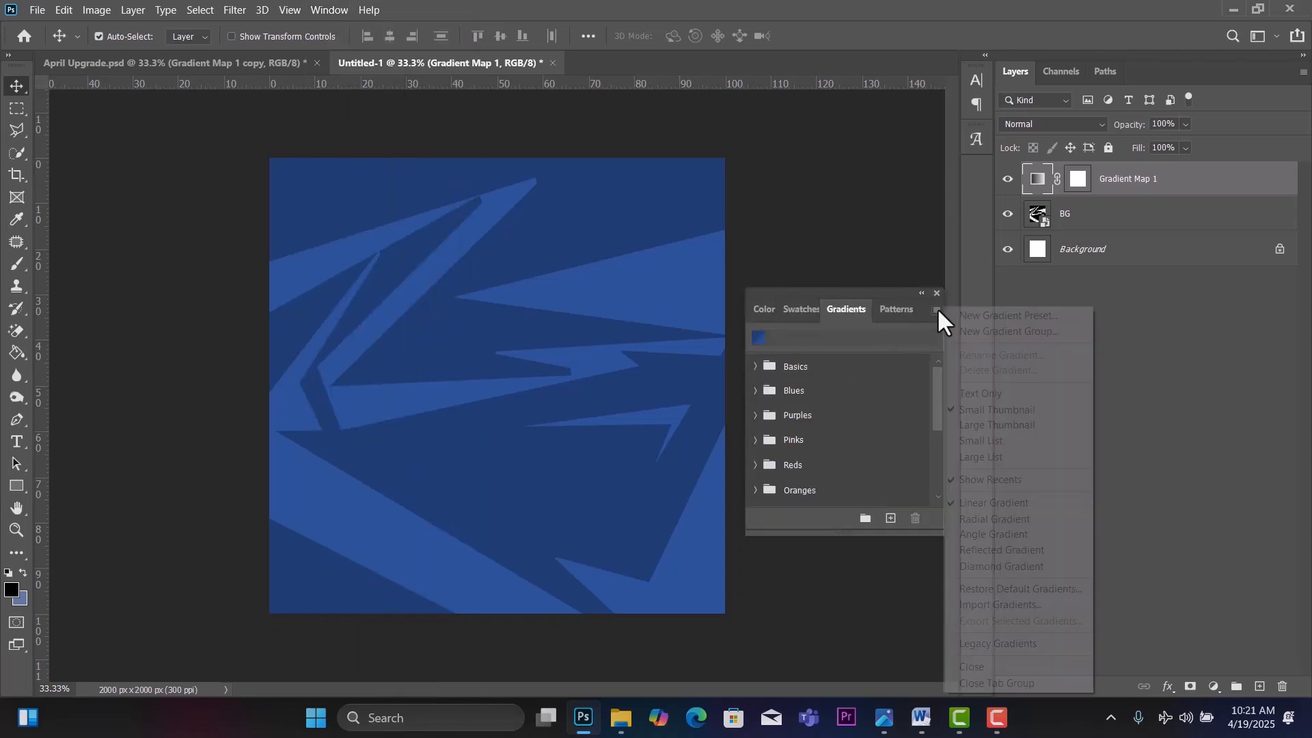
pyautogui.click(1039, 645)
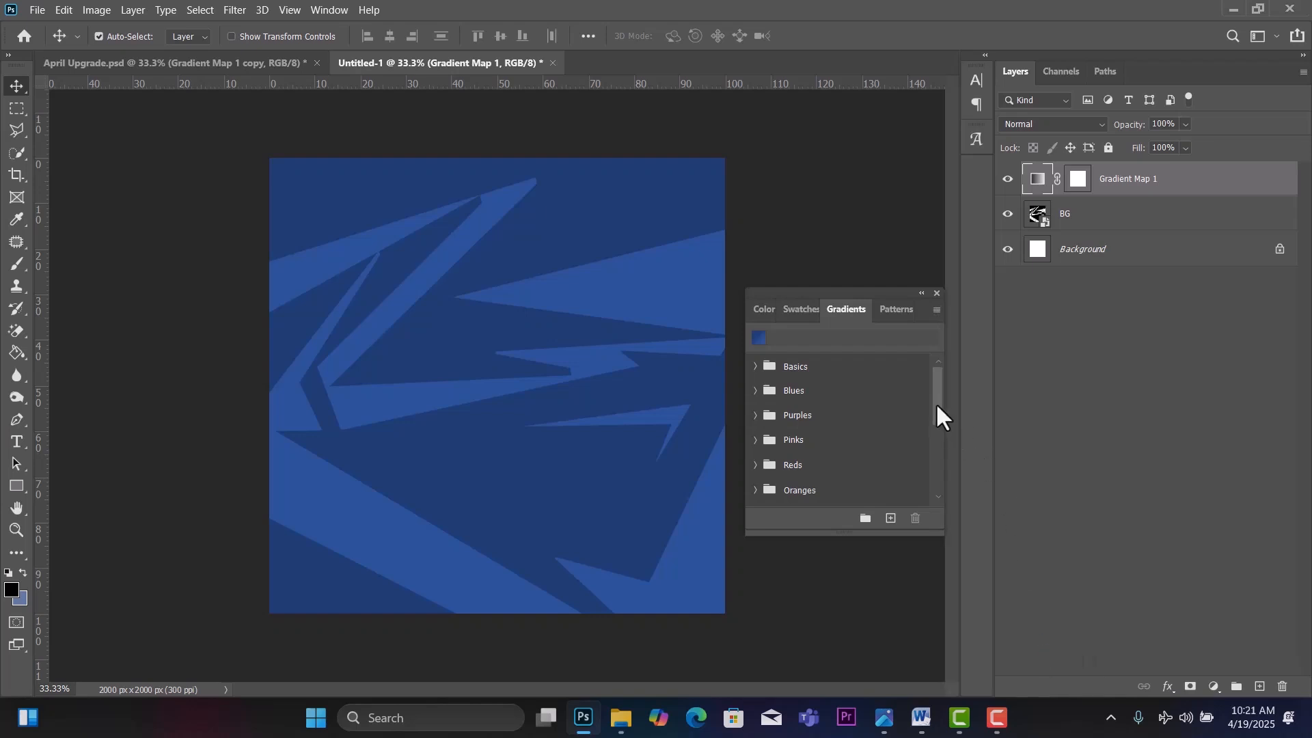
pyautogui.moveTo(938, 410); pyautogui.dragTo(934, 489)
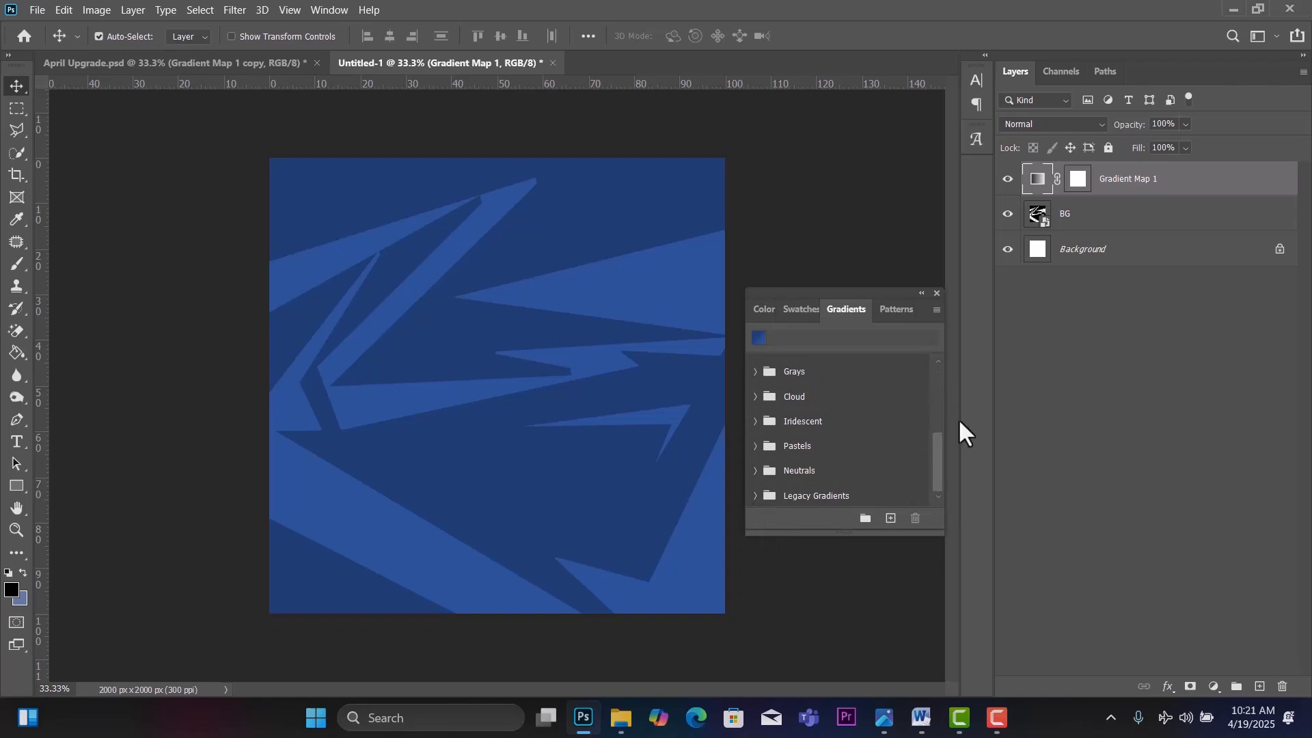
pyautogui.moveTo(936, 466)
pyautogui.mouseDown()
pyautogui.moveTo(933, 399)
pyautogui.moveTo(932, 489)
pyautogui.mouseUp()
pyautogui.click(756, 496)
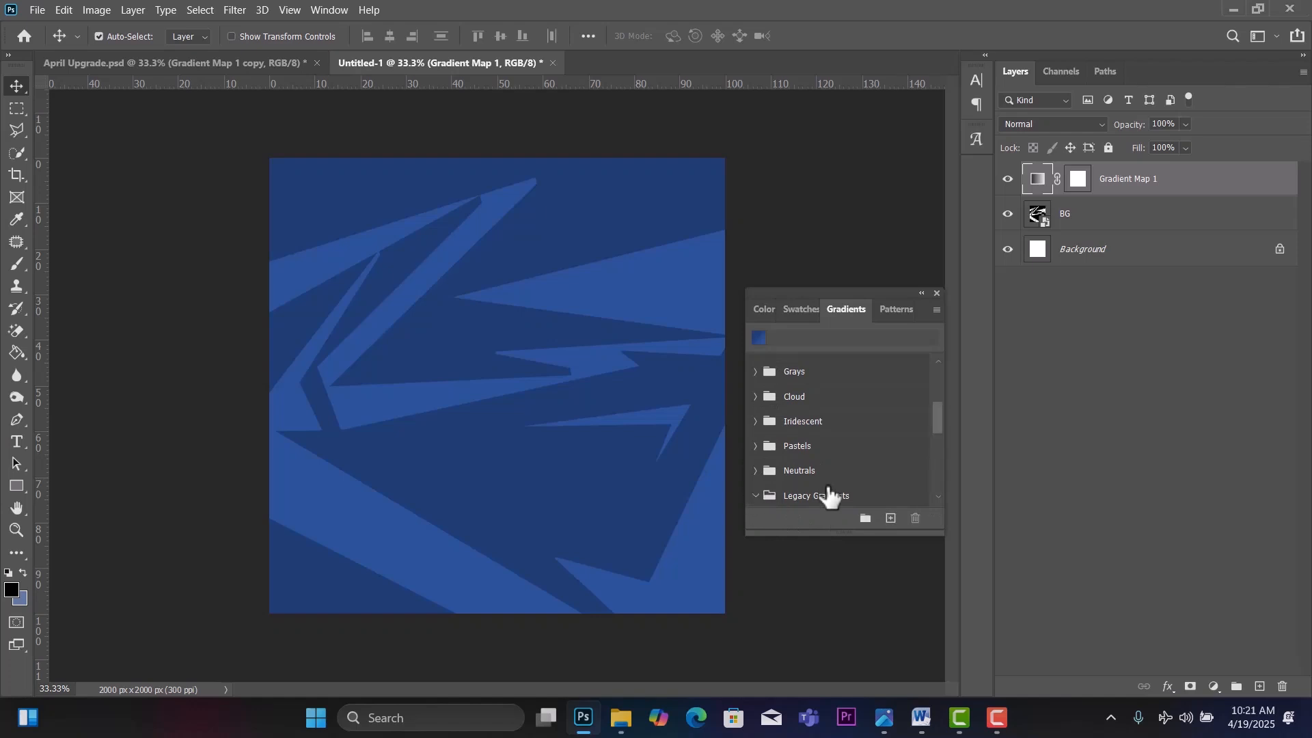
pyautogui.moveTo(939, 417); pyautogui.dragTo(942, 375)
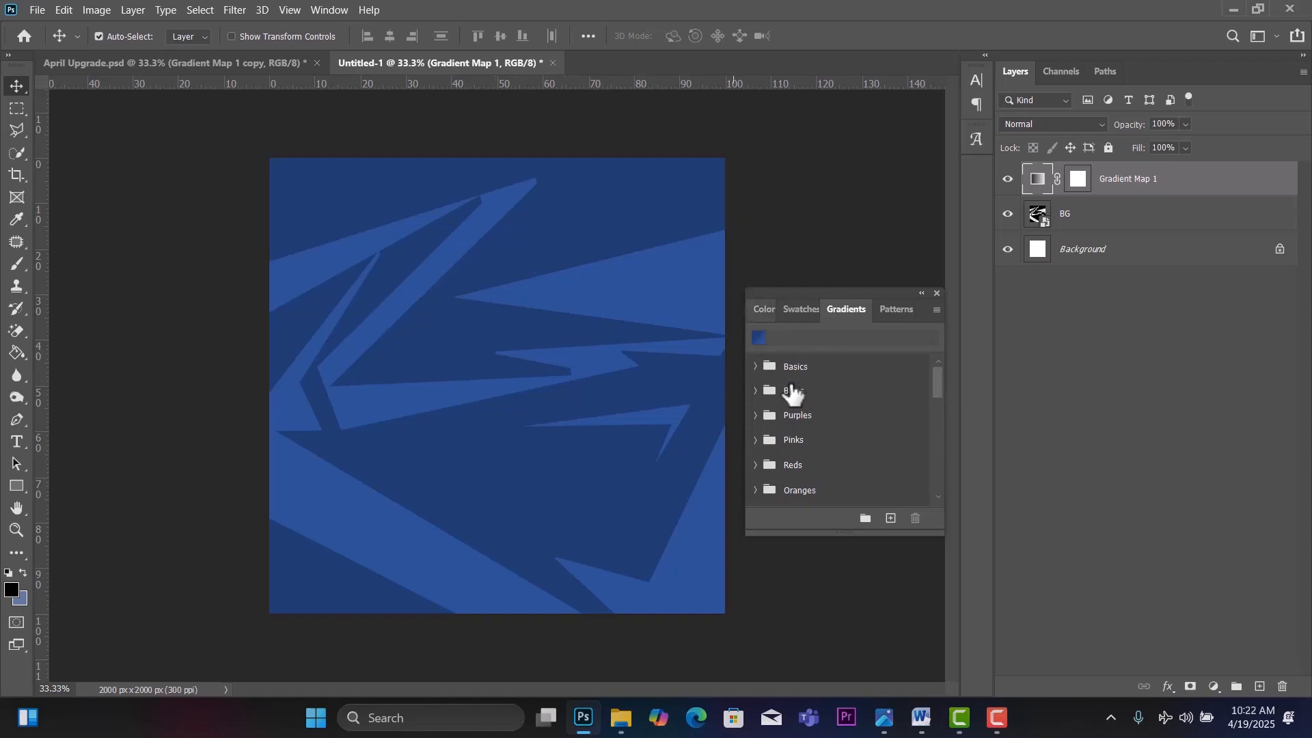
pyautogui.click(755, 391)
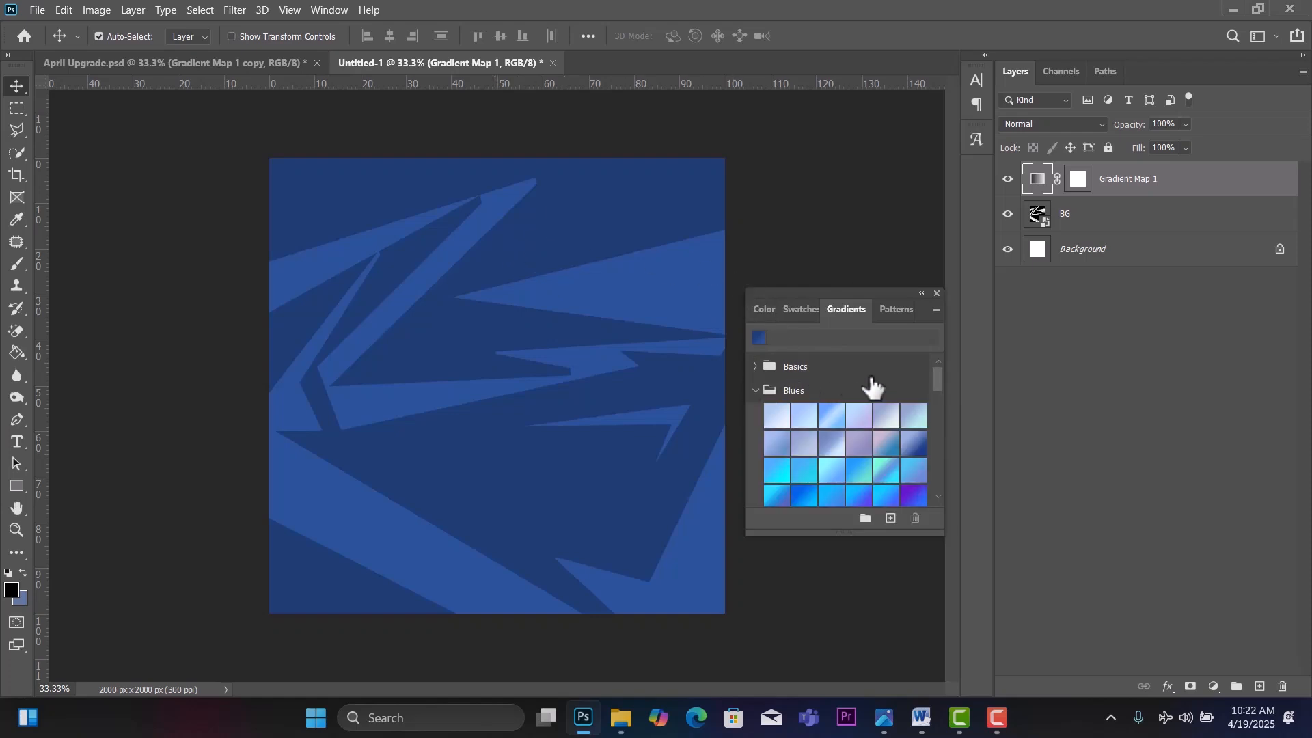
pyautogui.scroll(-3, 936, 372)
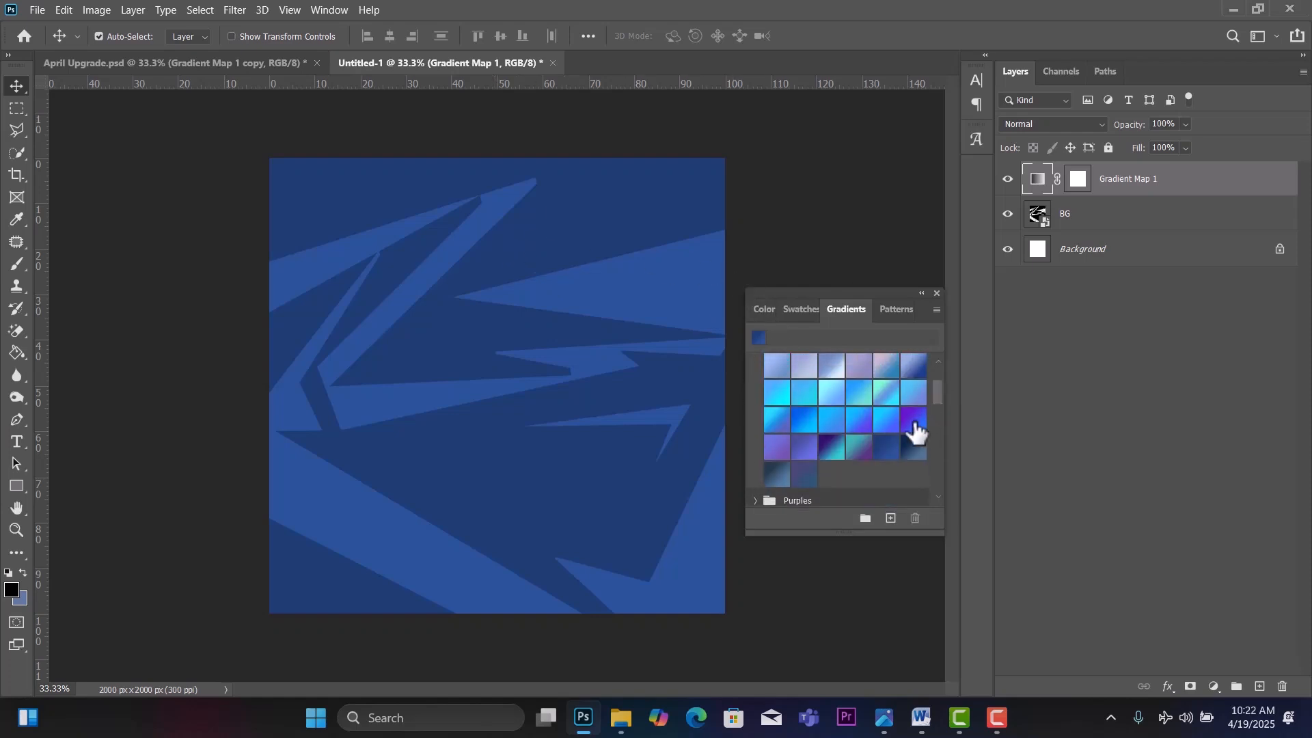
pyautogui.click(936, 293)
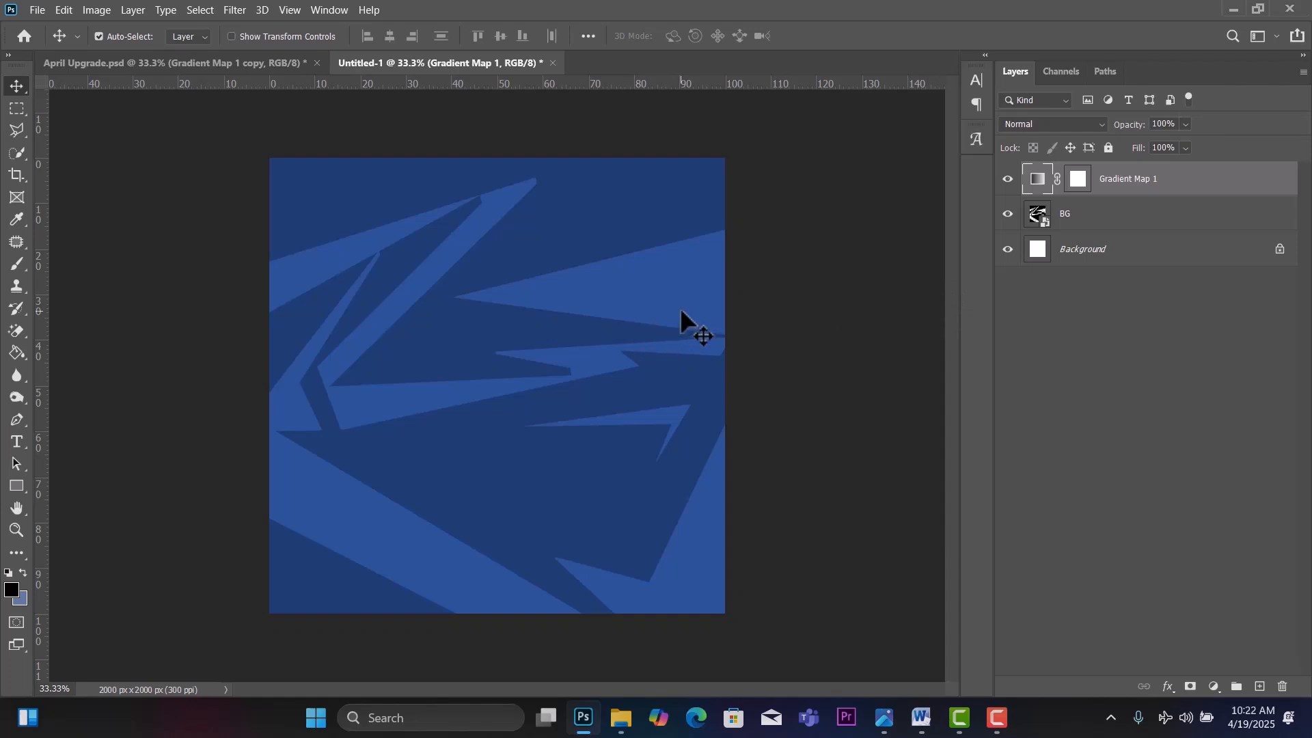
pyautogui.click(223, 60)
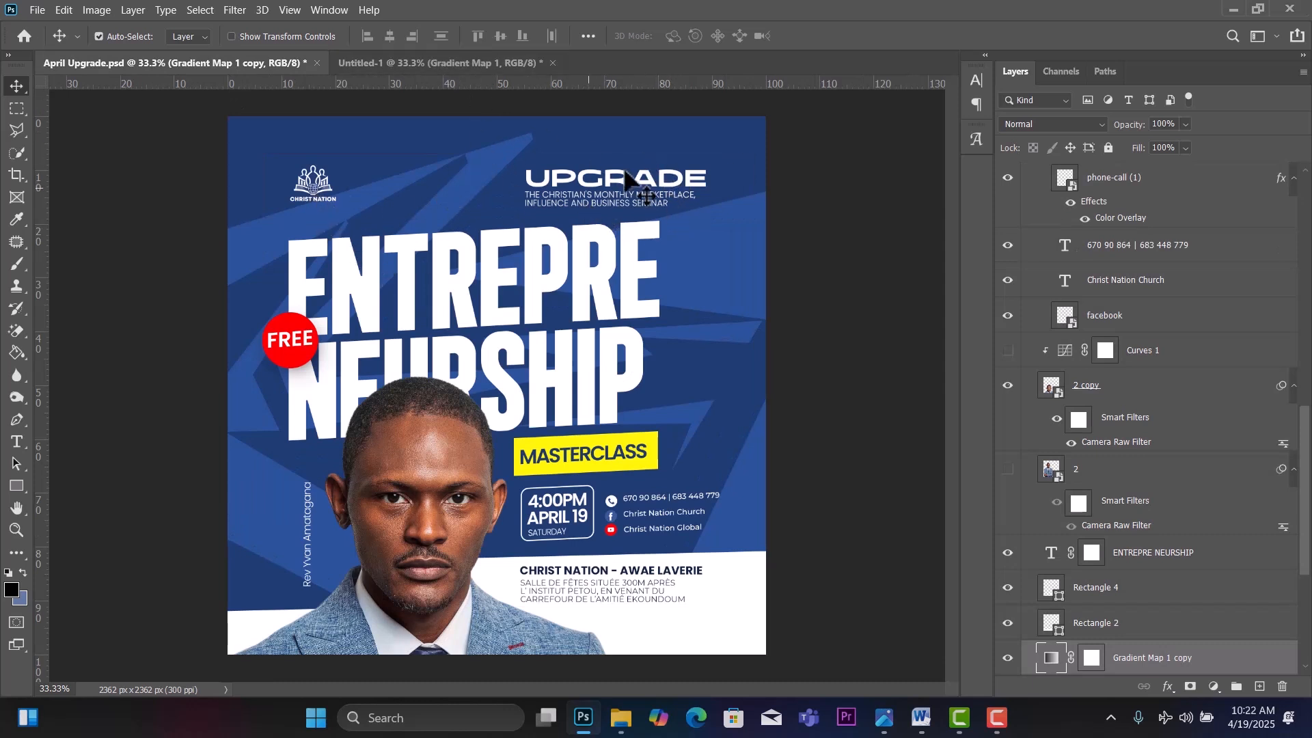
pyautogui.click(421, 60)
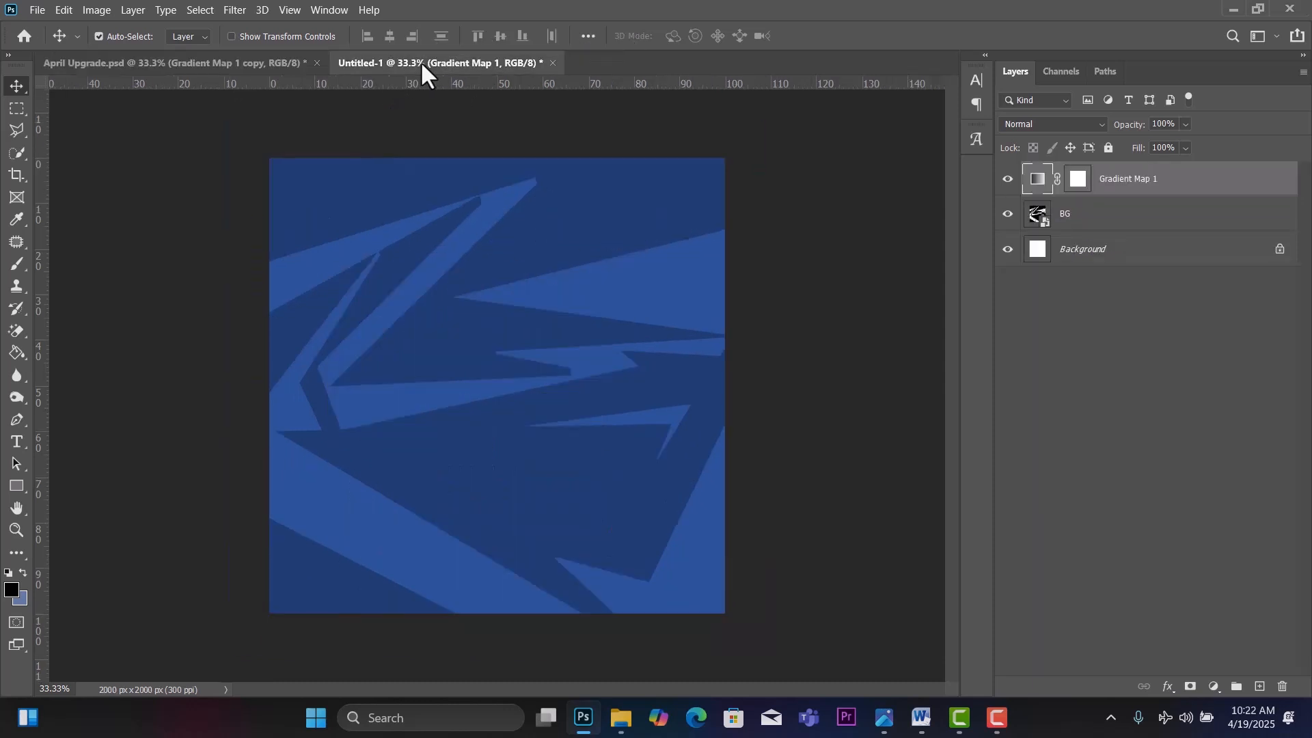
# Place the Christ Nation logo at about 8.7% in the top-left corner, then select the BG layer.
pyautogui.click(618, 726)
pyautogui.click(502, 175)
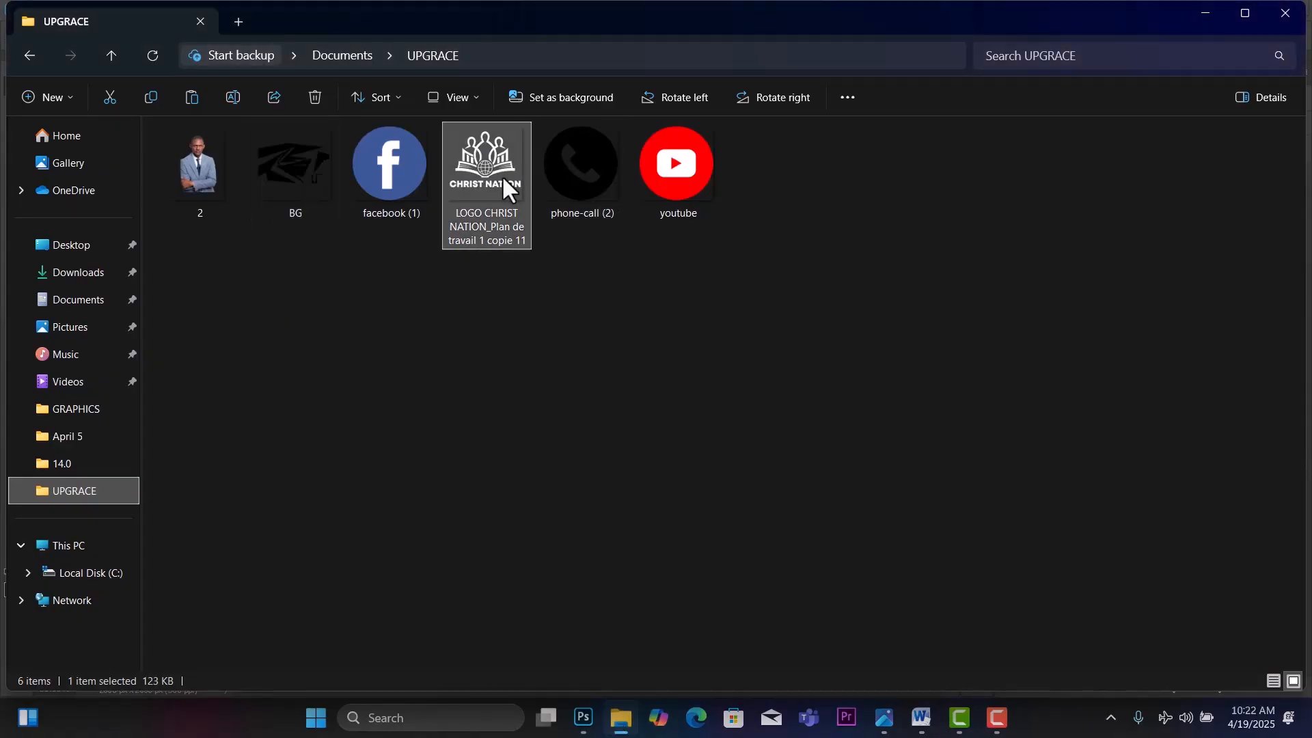
pyautogui.moveTo(502, 175); pyautogui.dragTo(403, 277)
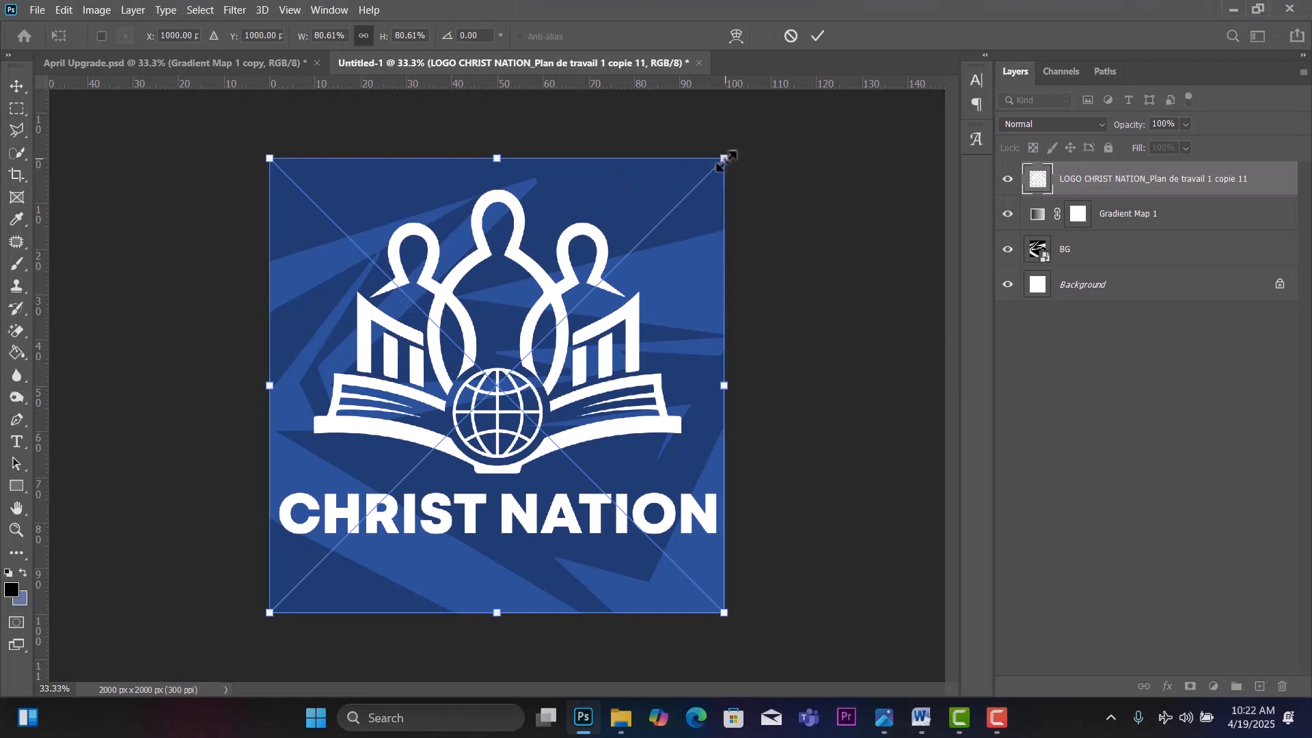
pyautogui.moveTo(726, 159); pyautogui.dragTo(318, 560)
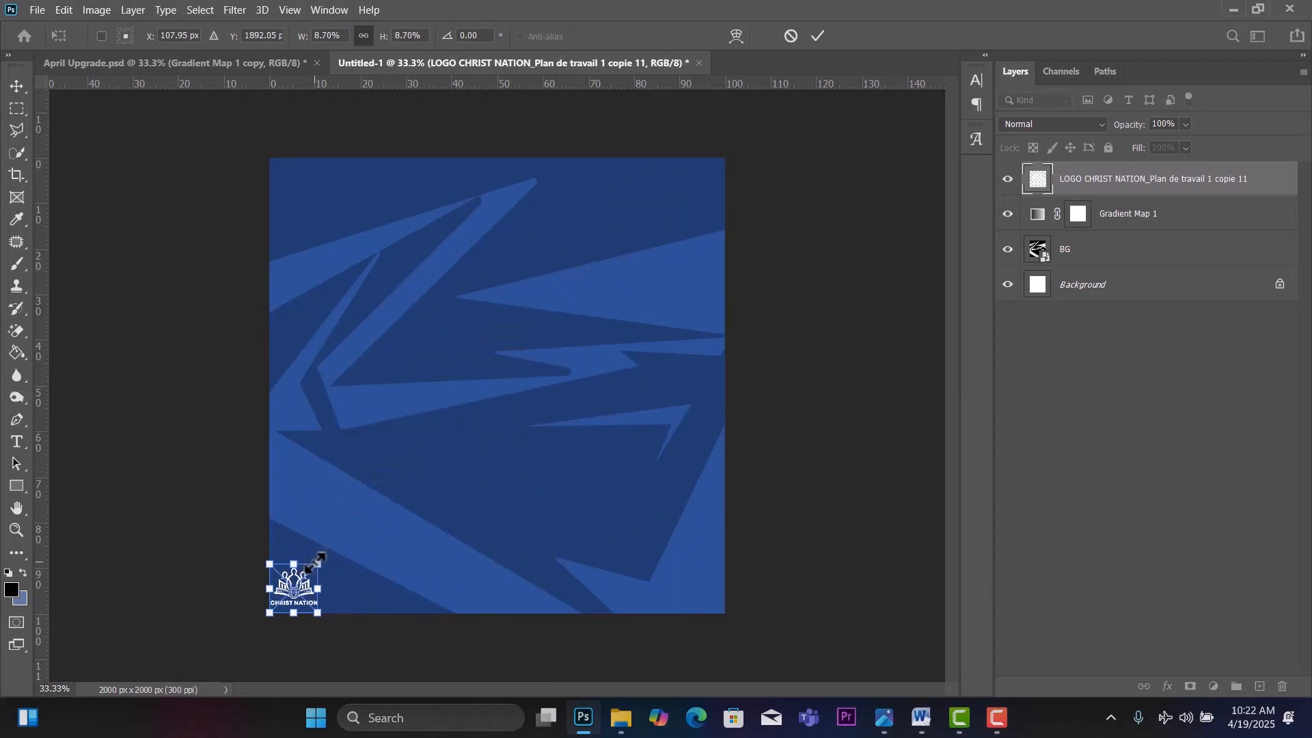
pyautogui.moveTo(292, 604); pyautogui.dragTo(339, 211)
pyautogui.press('Return')
pyautogui.click(580, 289)
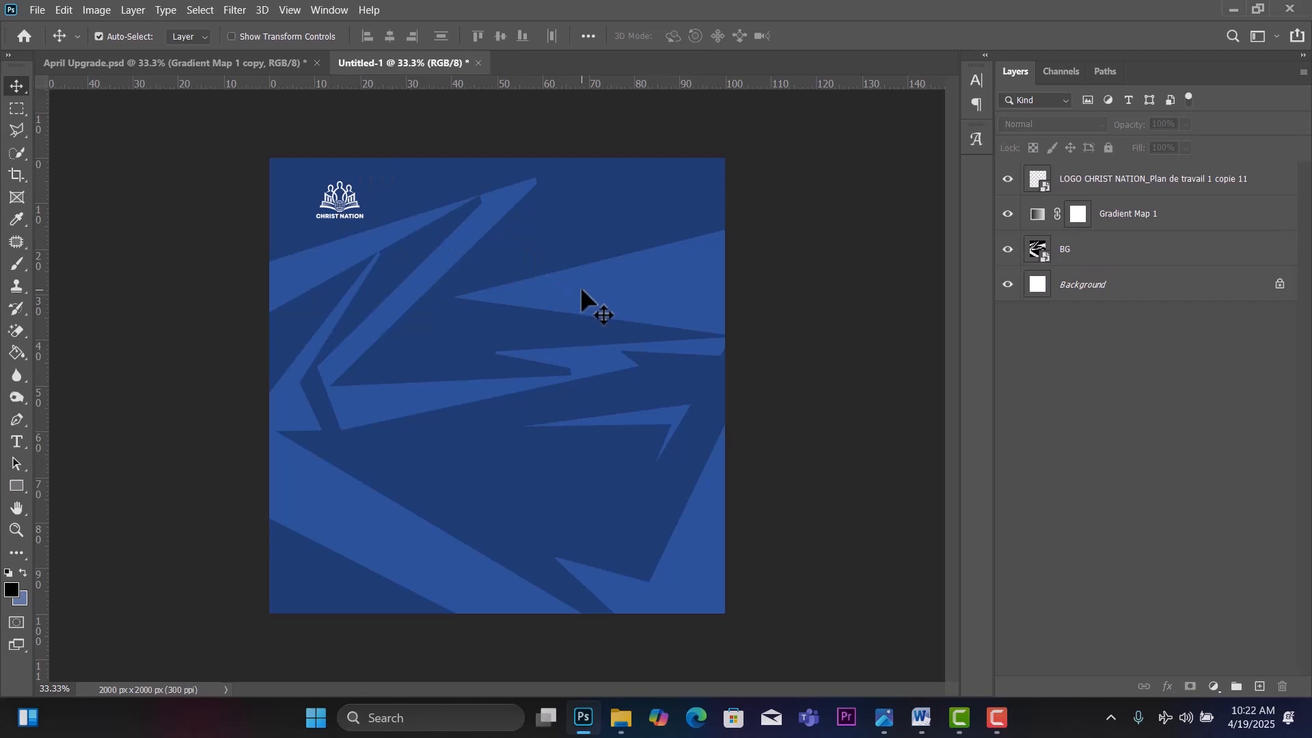
pyautogui.click(1151, 252)
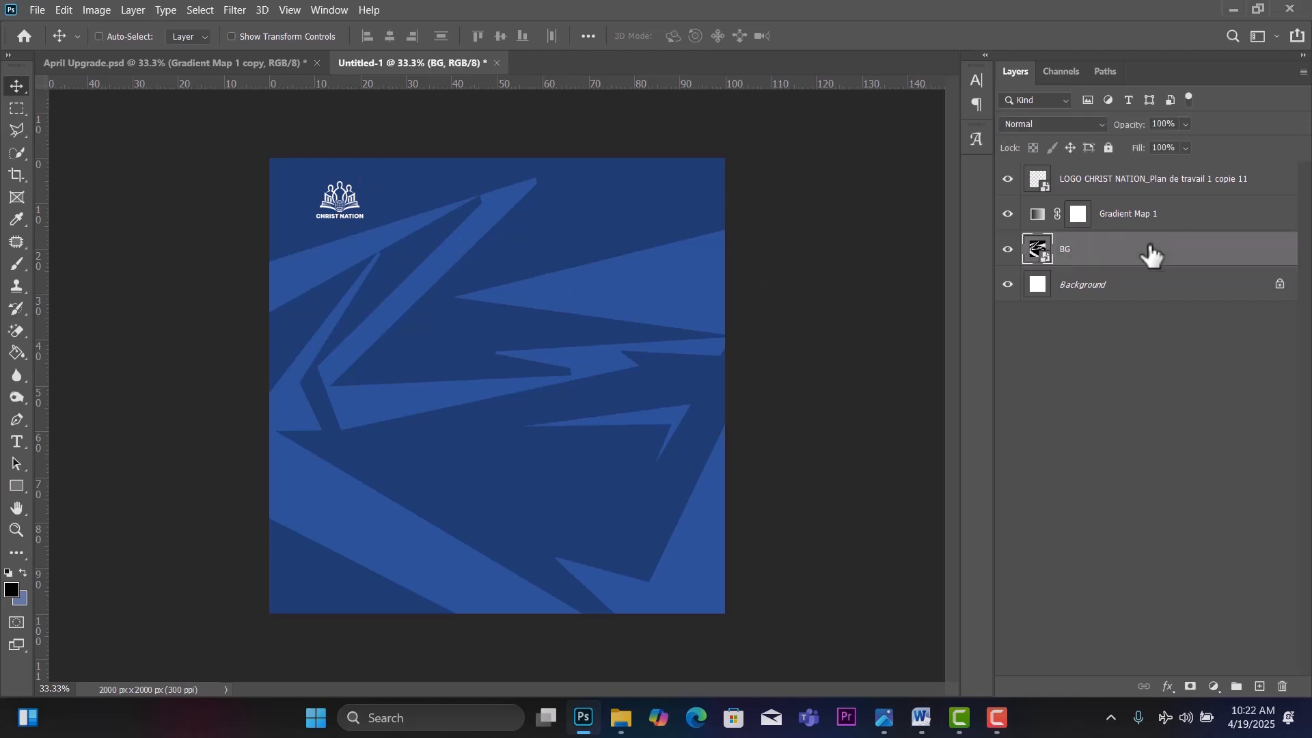
# Scale the BG pattern layer up to 242.87% and reposition it.
pyautogui.hotkey('ctrl', 't')
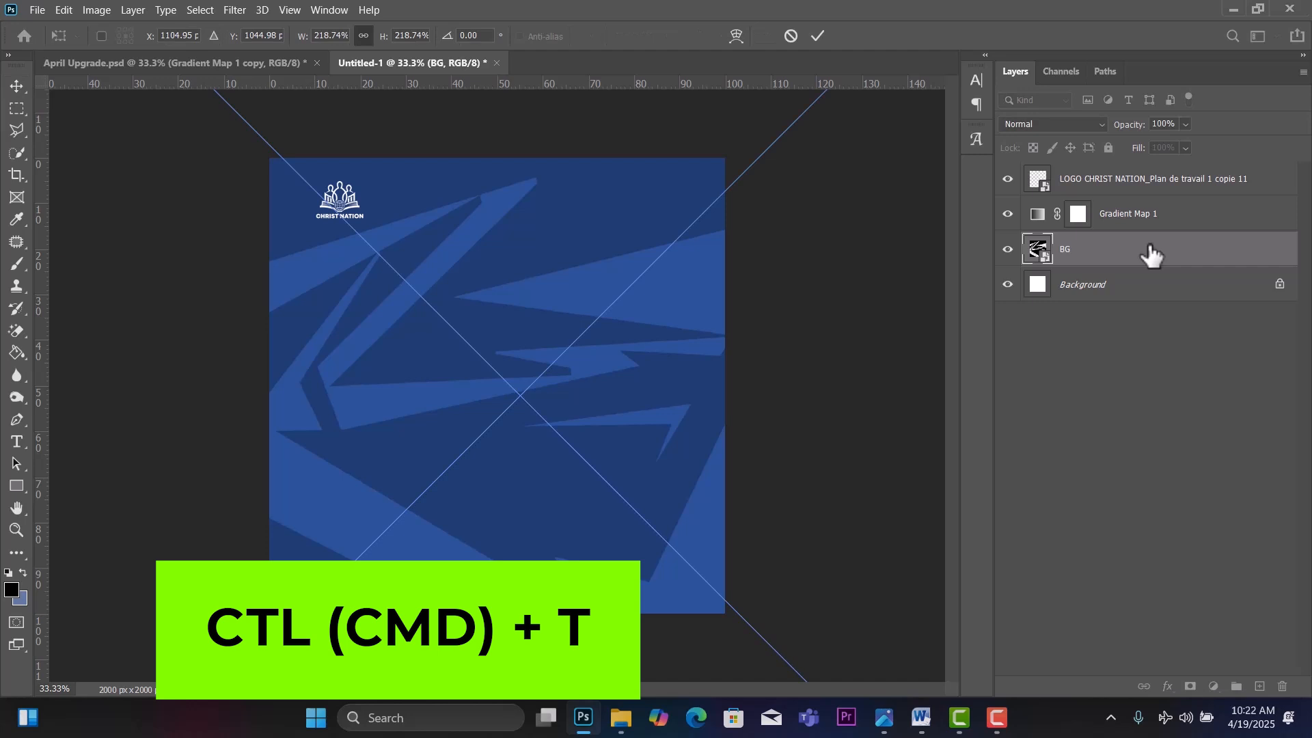
pyautogui.hotkey('ctrl', '0')
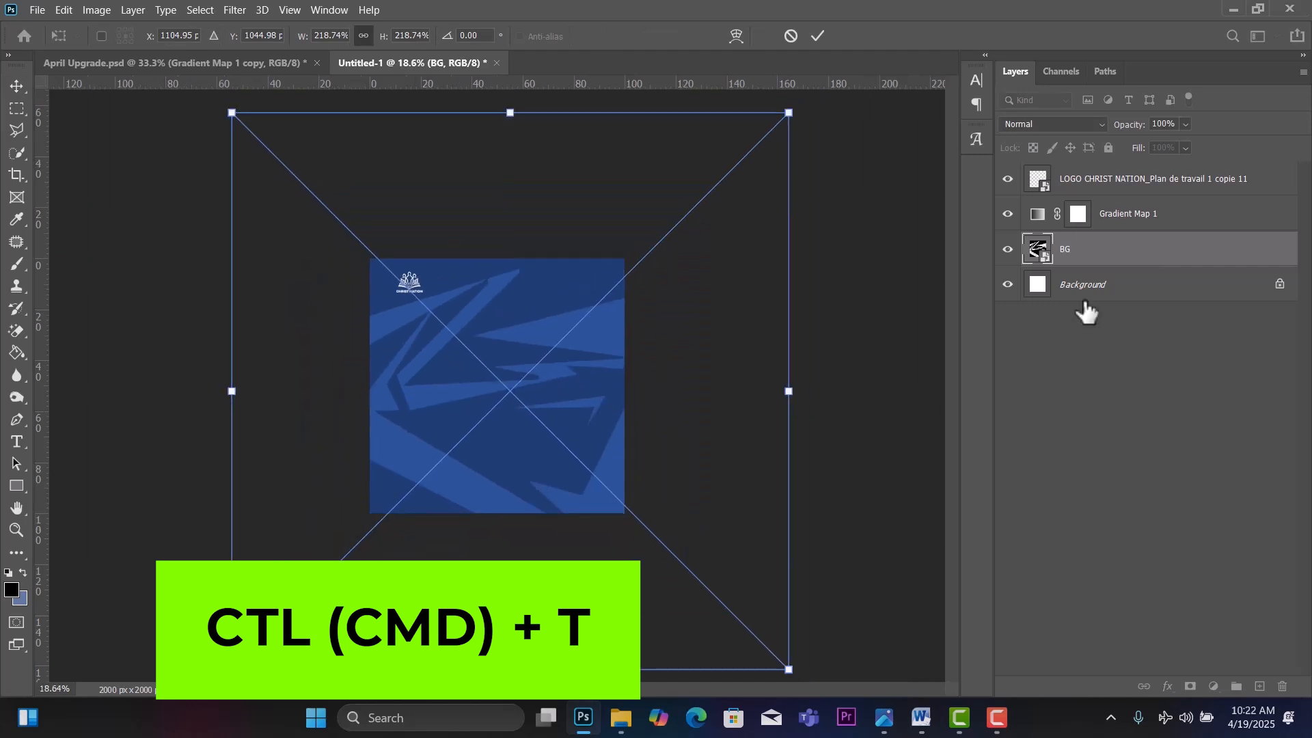
pyautogui.moveTo(791, 424); pyautogui.dragTo(849, 436)
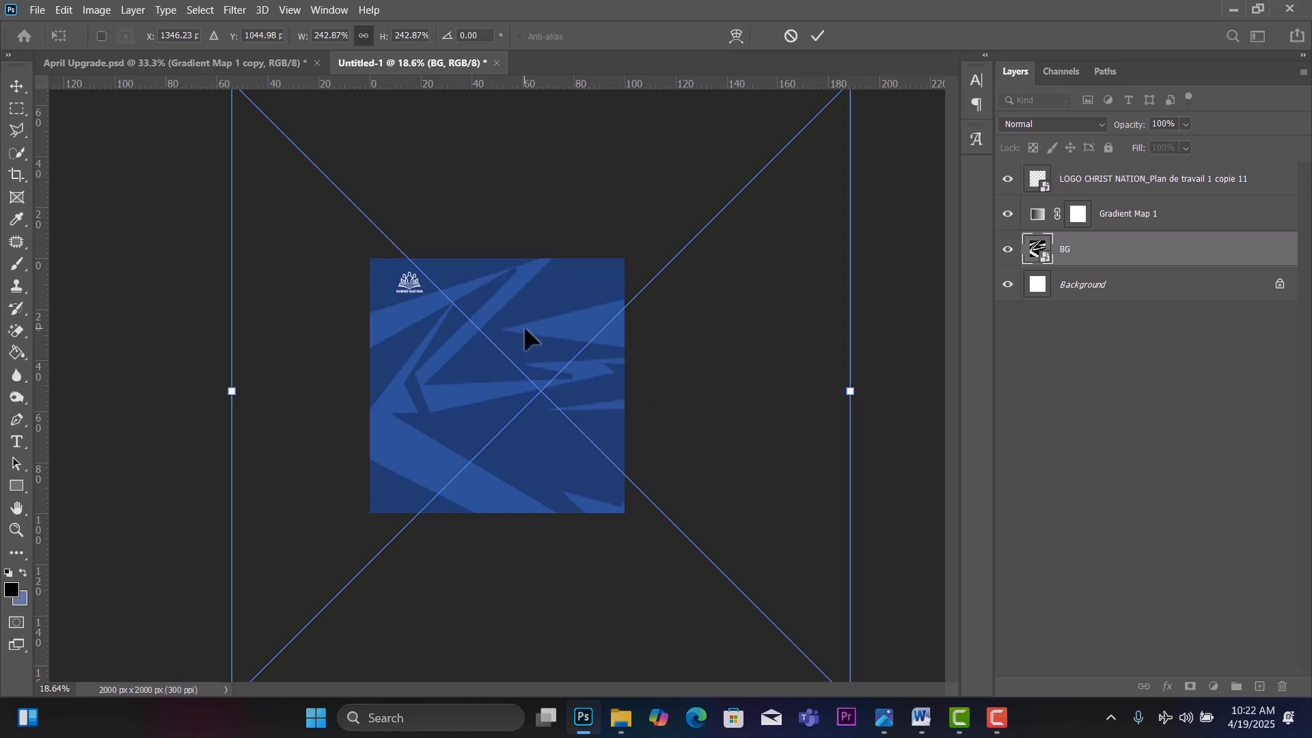
pyautogui.moveTo(524, 325); pyautogui.dragTo(491, 342)
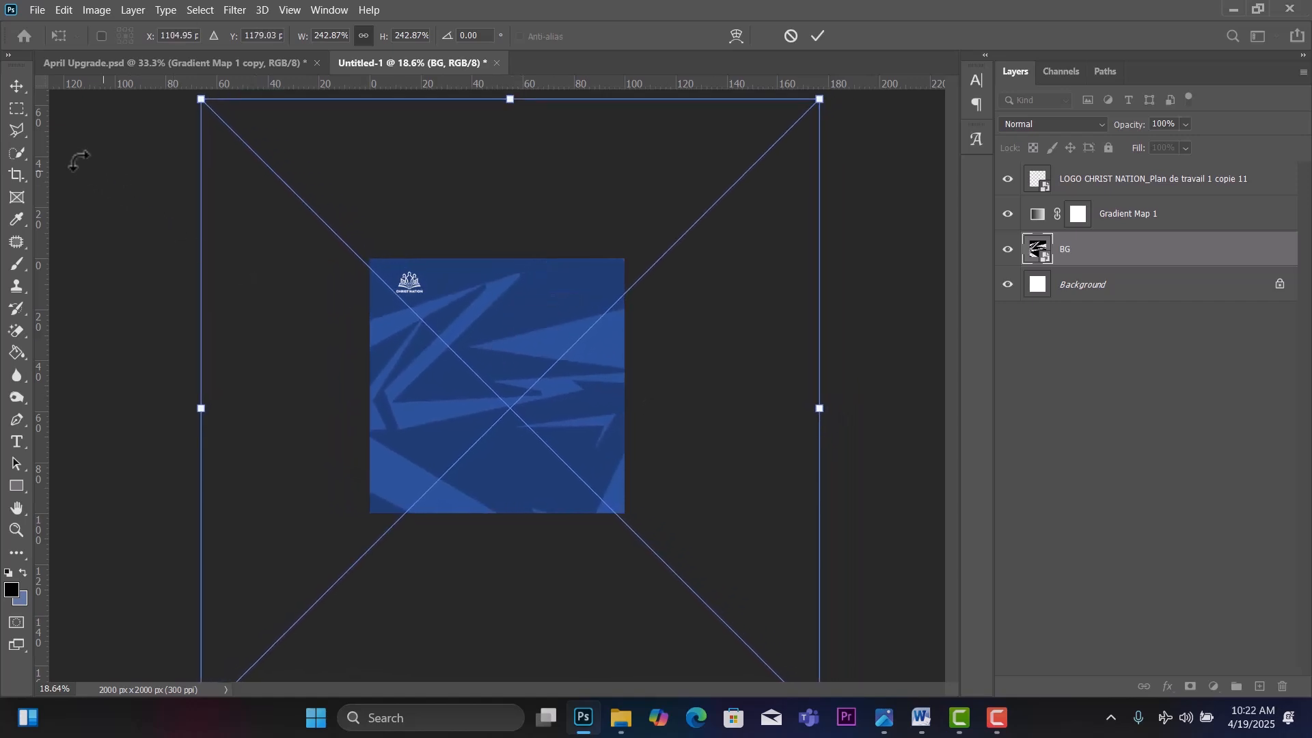
pyautogui.click(22, 86)
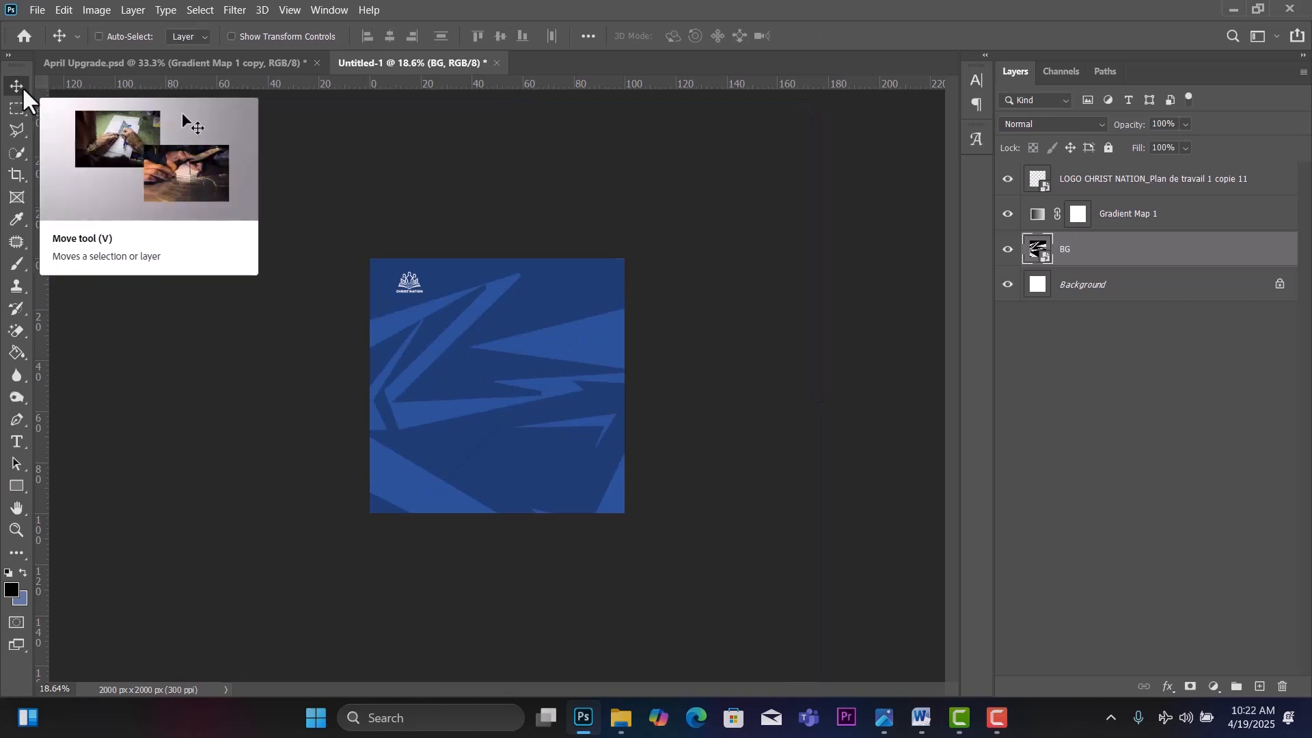
pyautogui.hotkey('ctrl', '0')
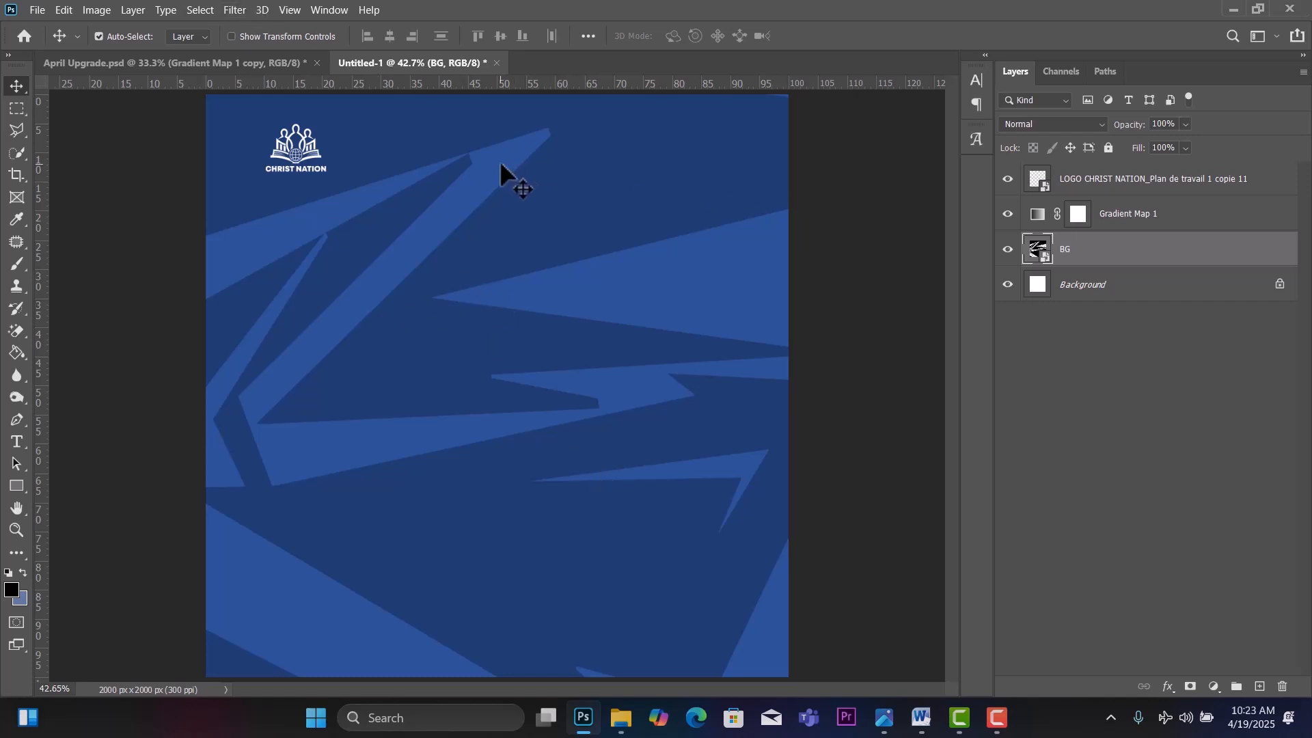
pyautogui.moveTo(500, 164); pyautogui.dragTo(1197, 248)
# Nudge the BG pattern slightly to the left.
pyautogui.hotkey('ctrl', 't')
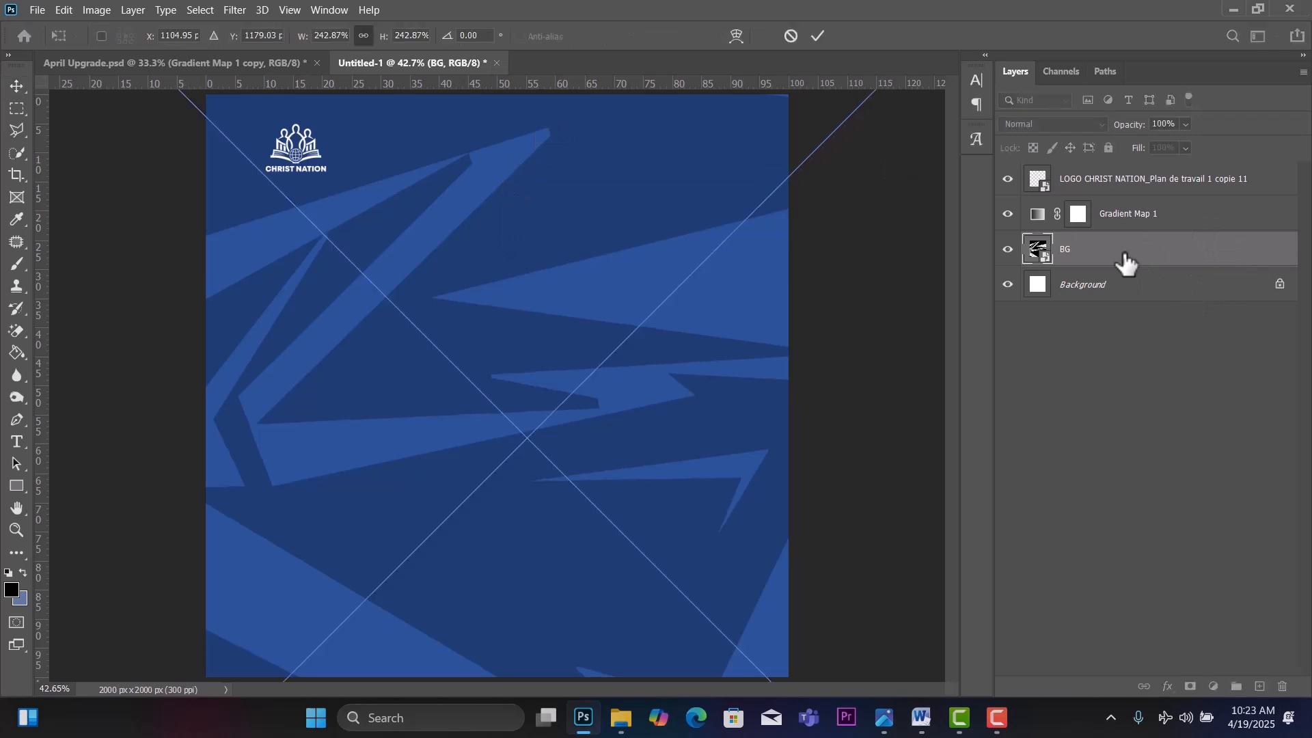
pyautogui.moveTo(658, 284)
pyautogui.mouseDown()
pyautogui.moveTo(624, 288)
pyautogui.moveTo(647, 291)
pyautogui.mouseUp()
pyautogui.click(15, 85)
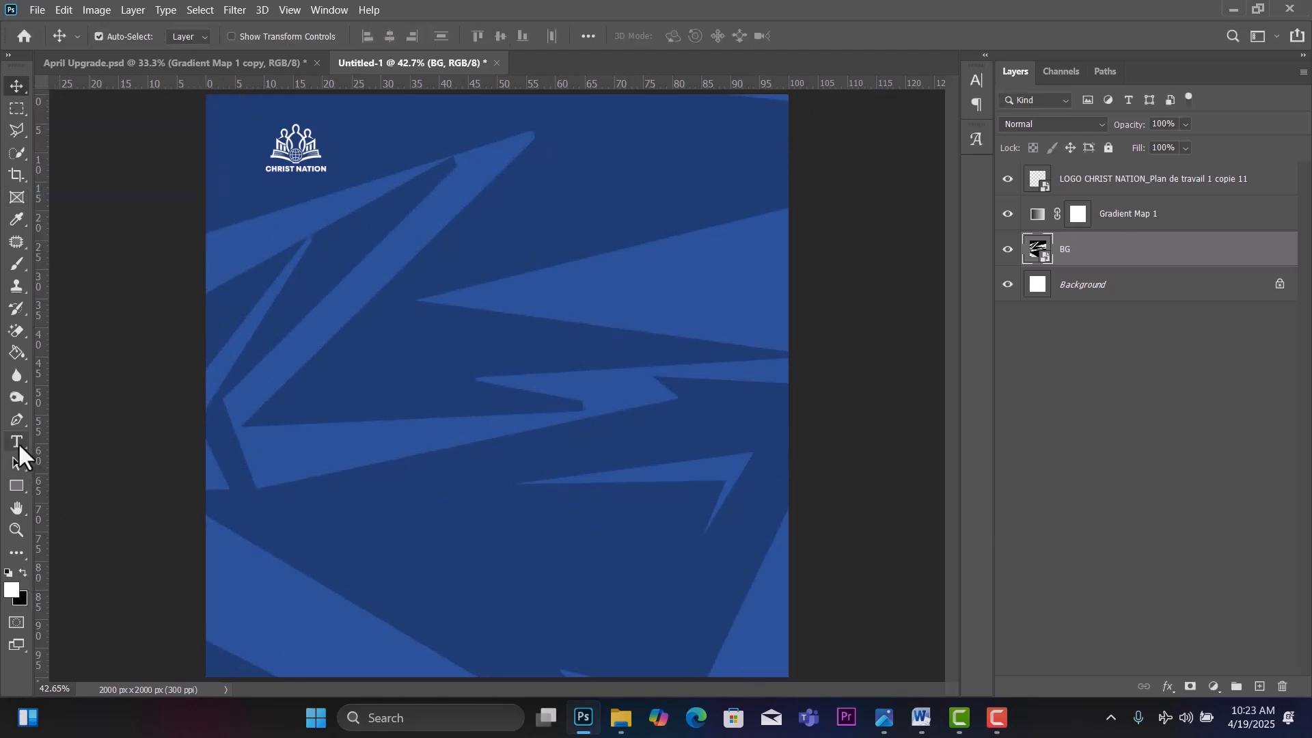
# Type UPGRADE near the top right in Taruno Wide Bold at 48 pt and make it white.
pyautogui.press('t')
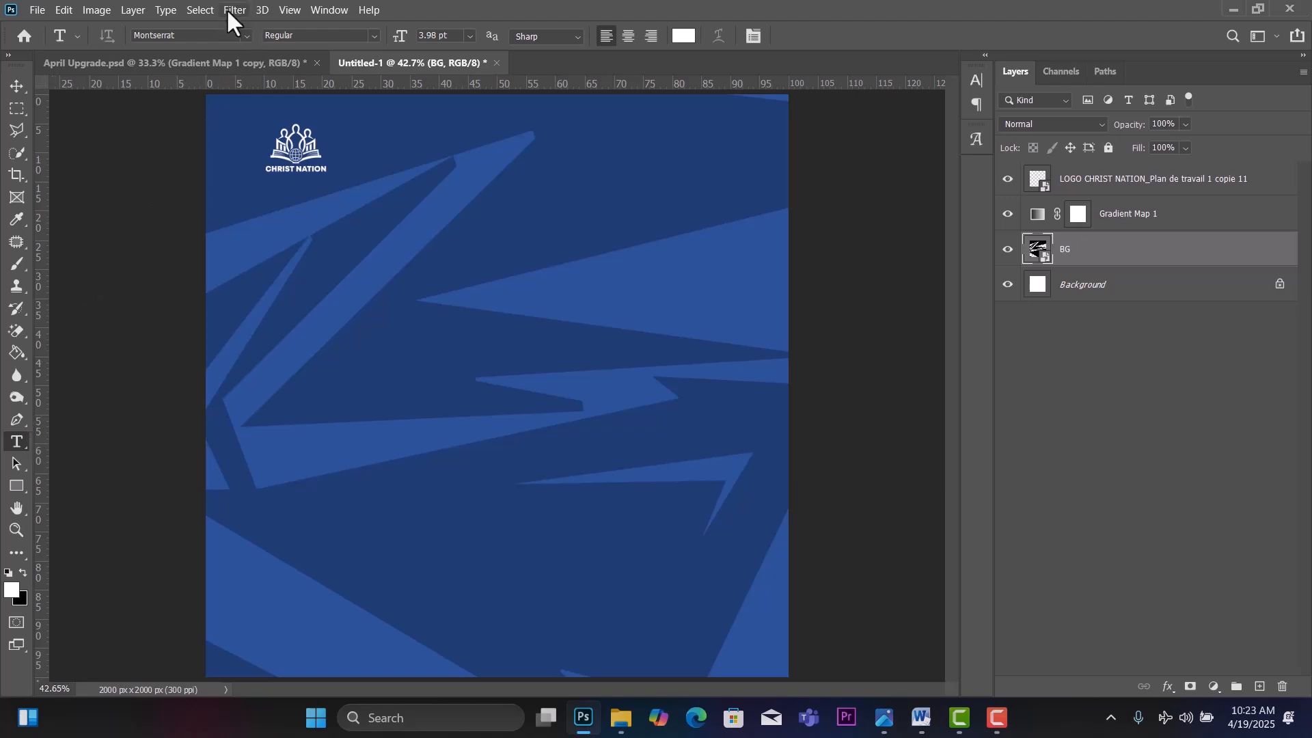
pyautogui.click(195, 36)
pyautogui.write('TARU')
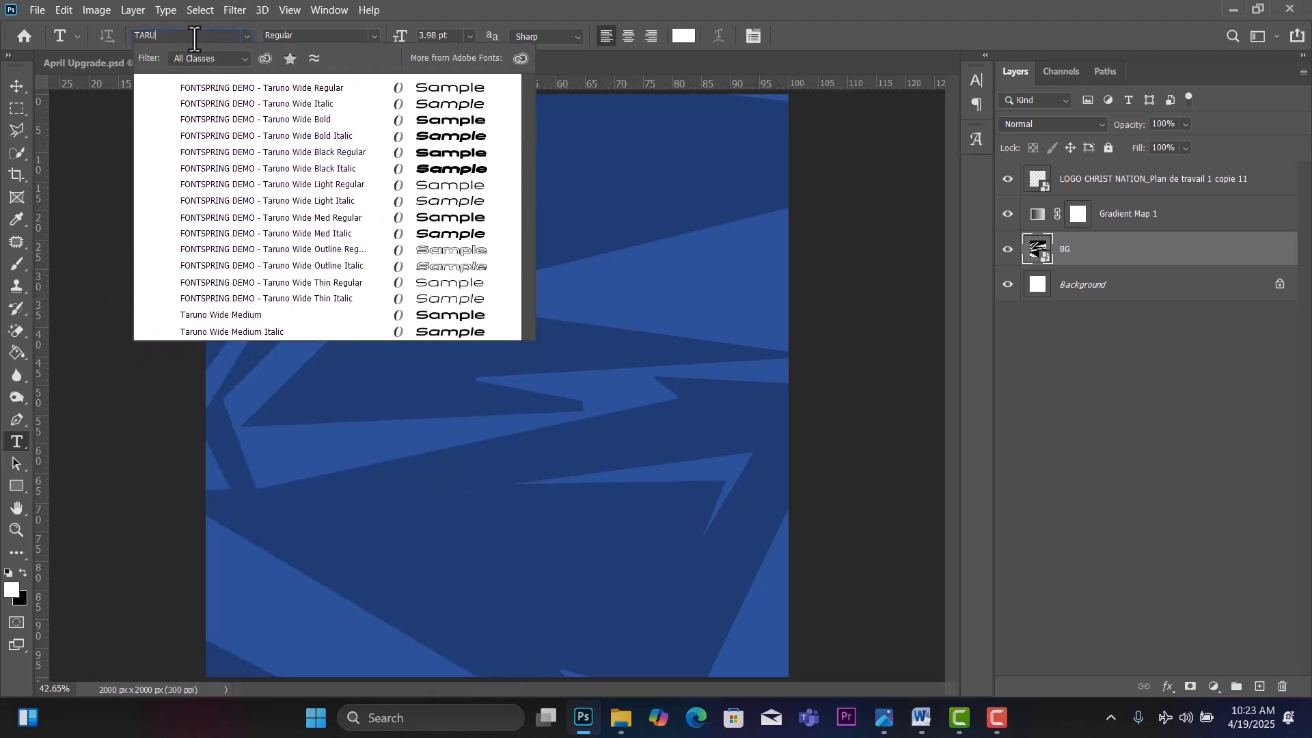
pyautogui.write('NI')
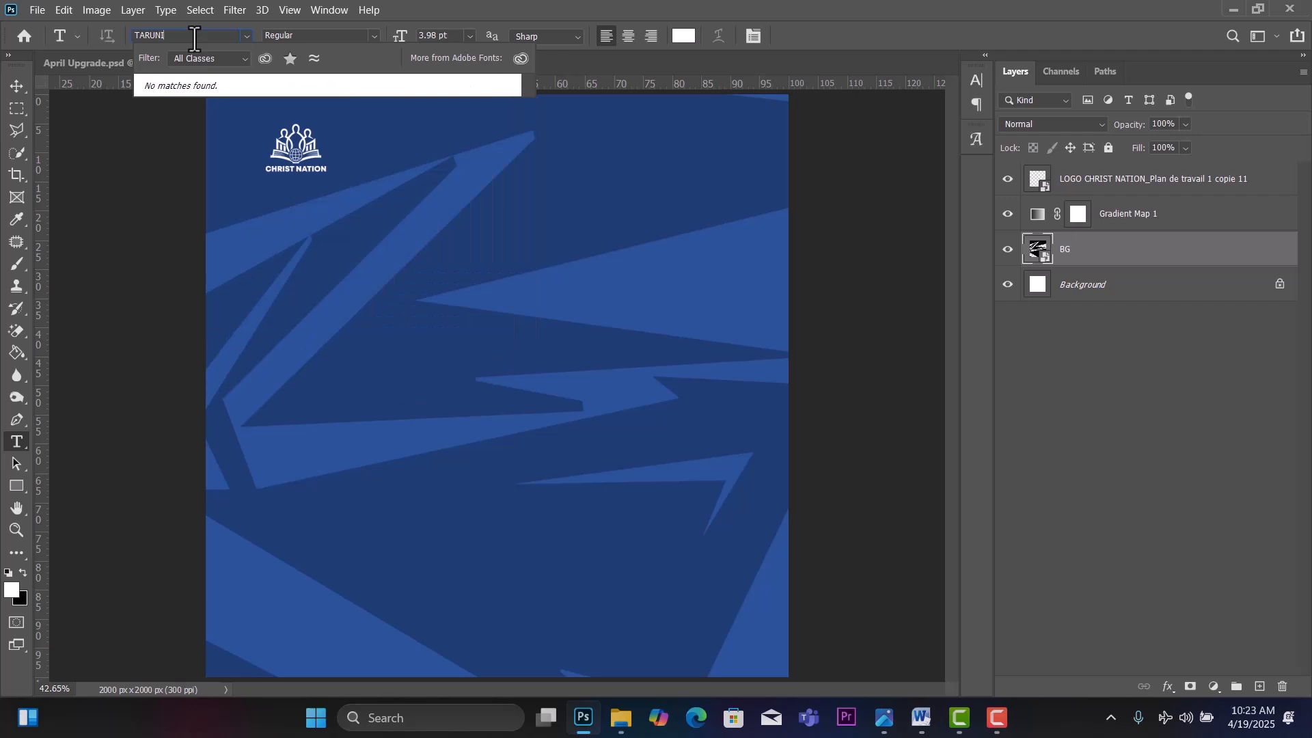
pyautogui.press('BackSpace')
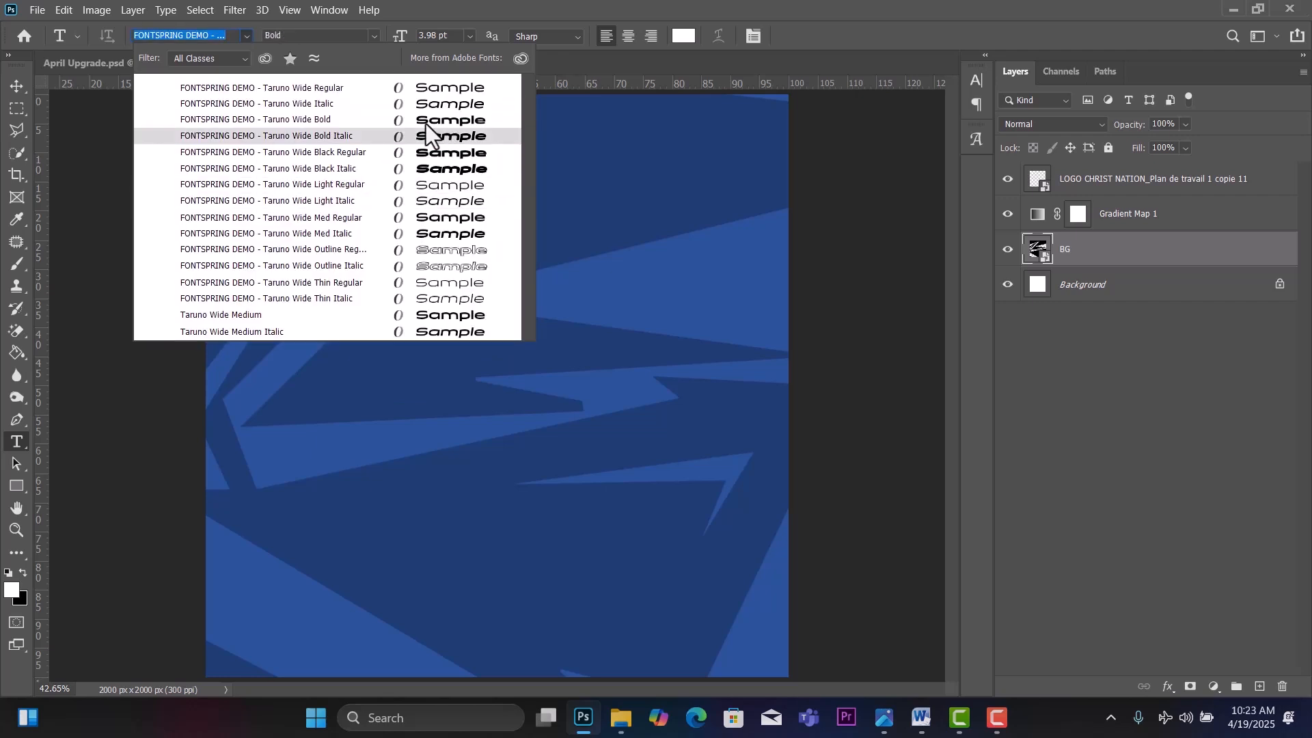
pyautogui.click(366, 122)
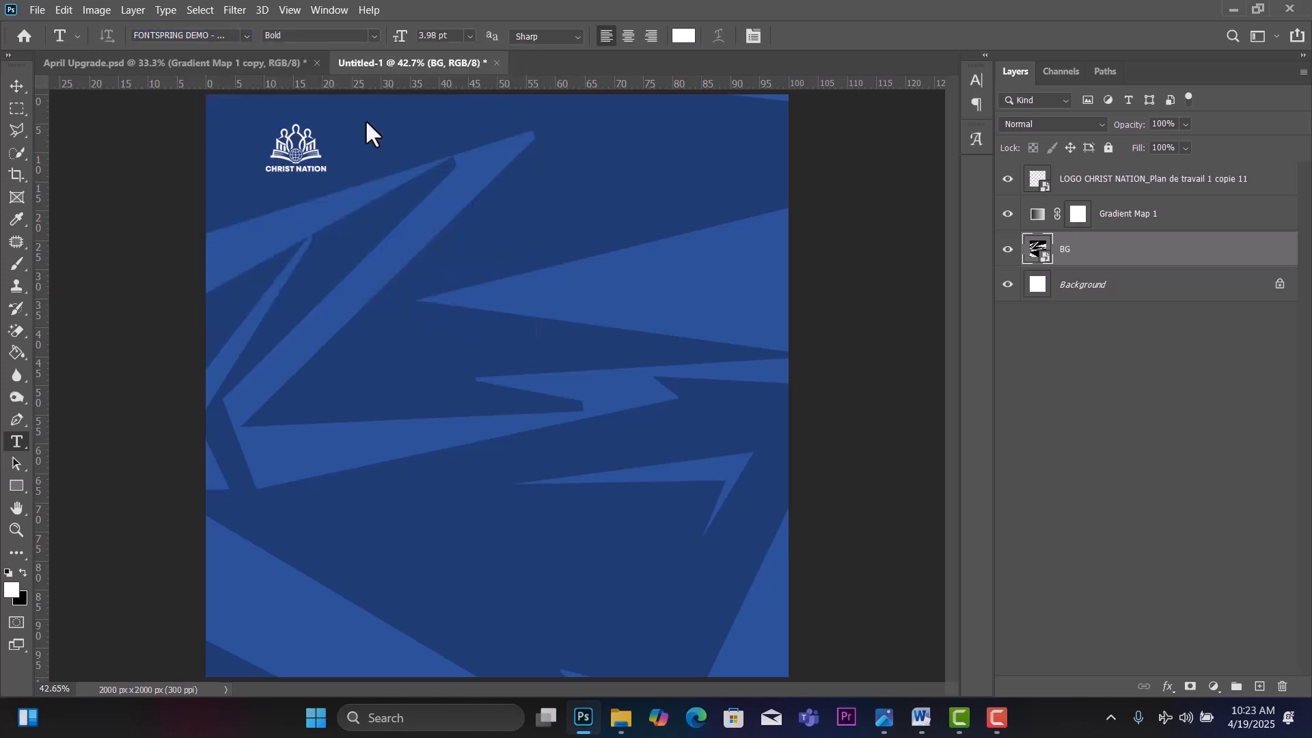
pyautogui.click(586, 145)
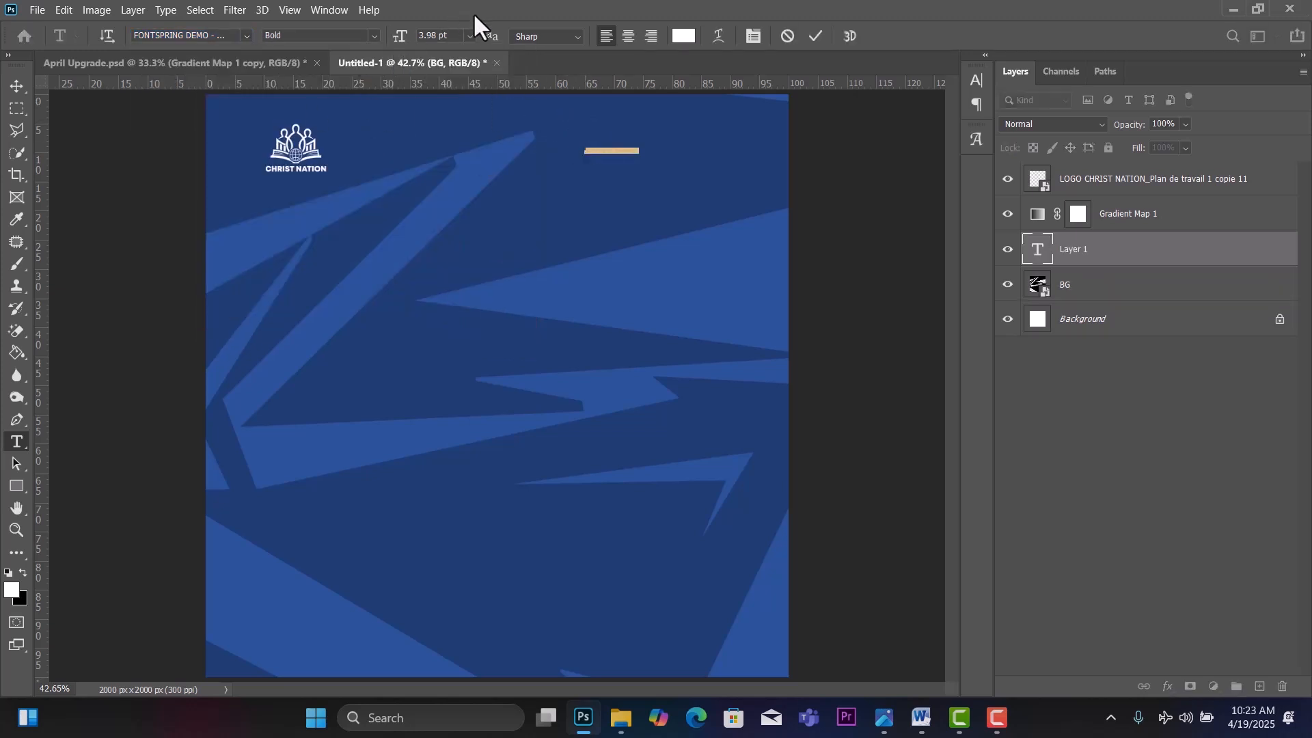
pyautogui.click(469, 35)
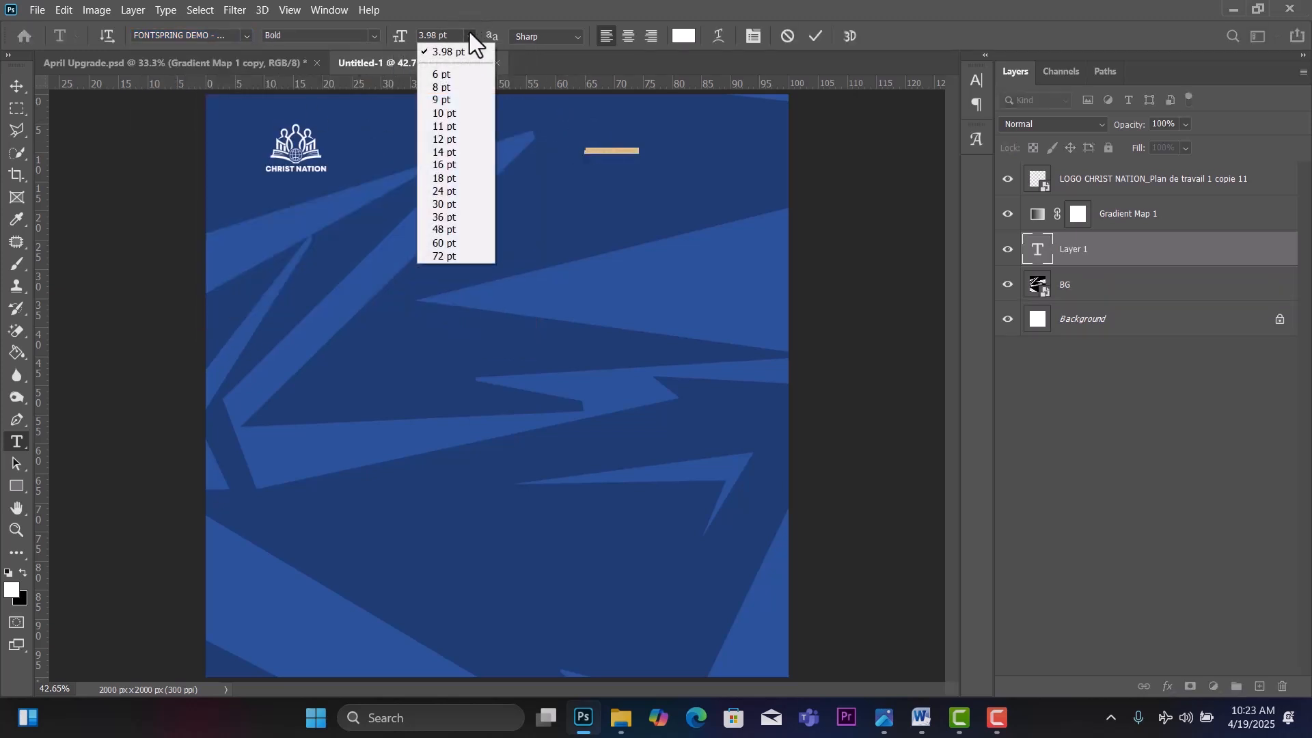
pyautogui.click(450, 229)
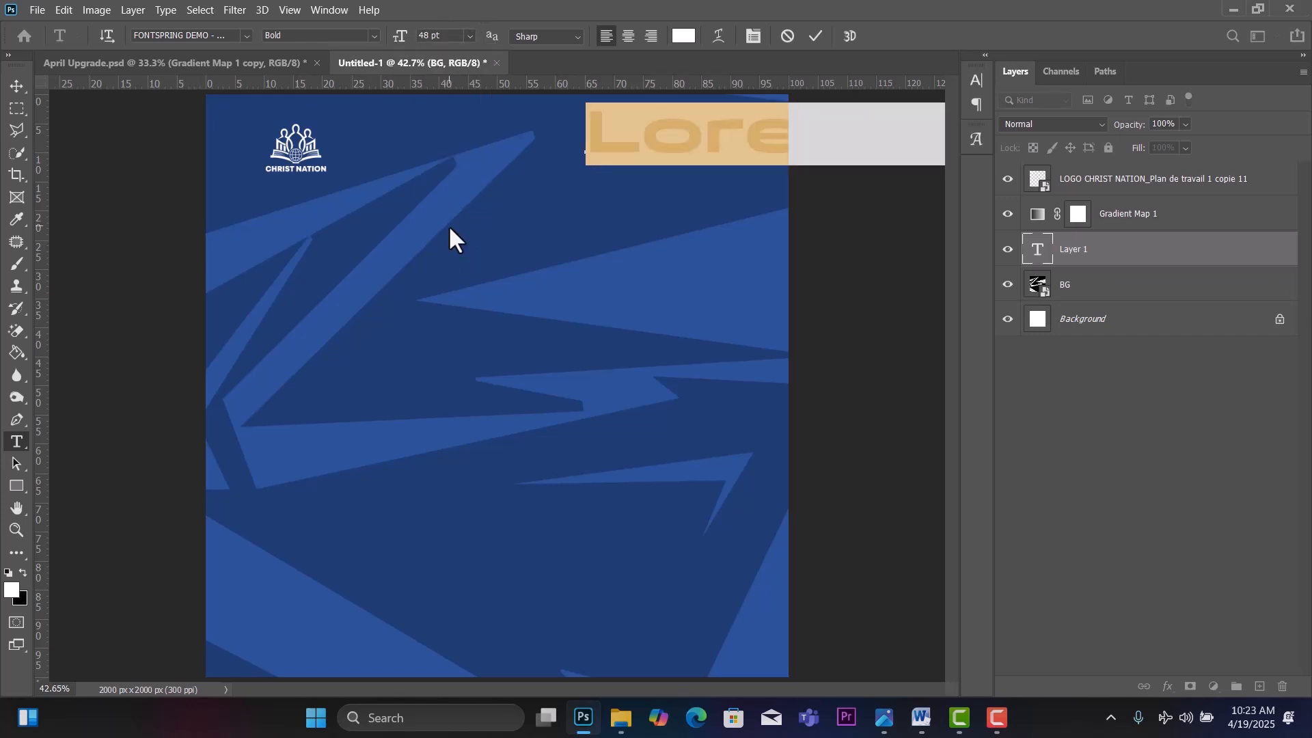
pyautogui.write('UP')
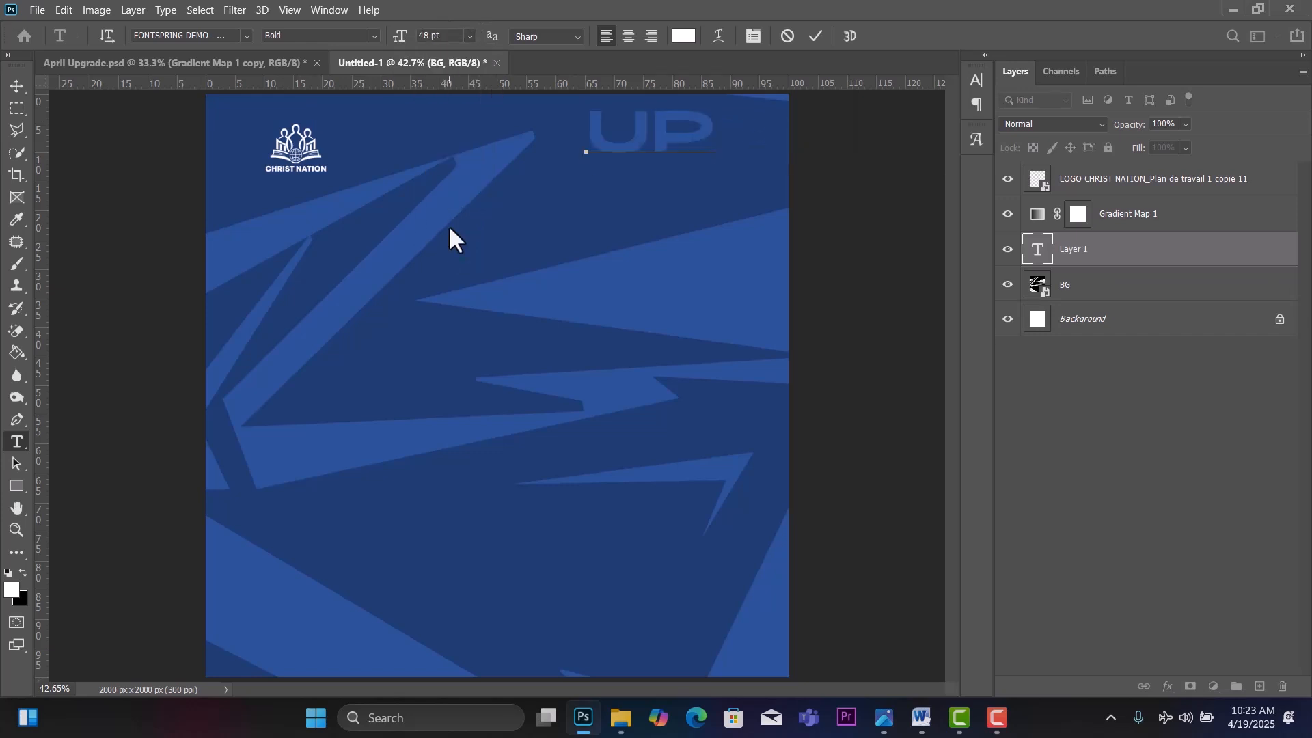
pyautogui.write('GRAD')
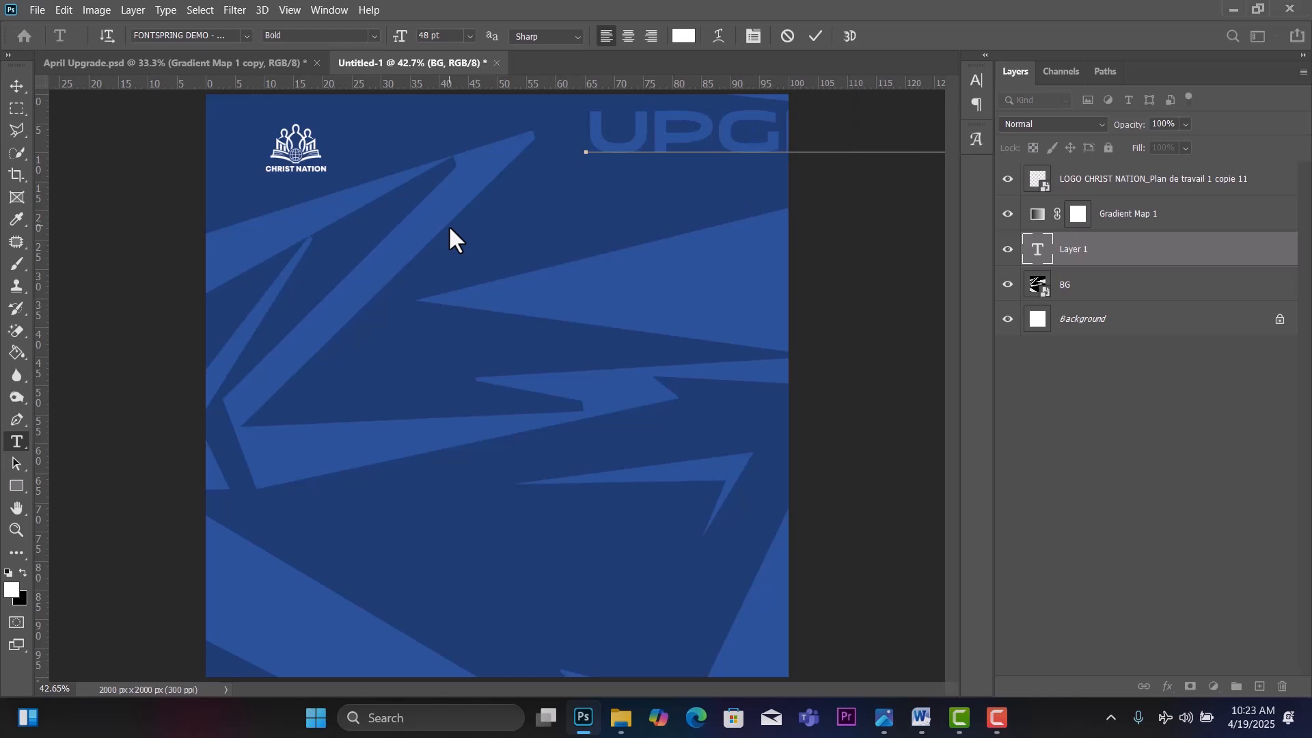
pyautogui.hotkey('ctrl', 'a')
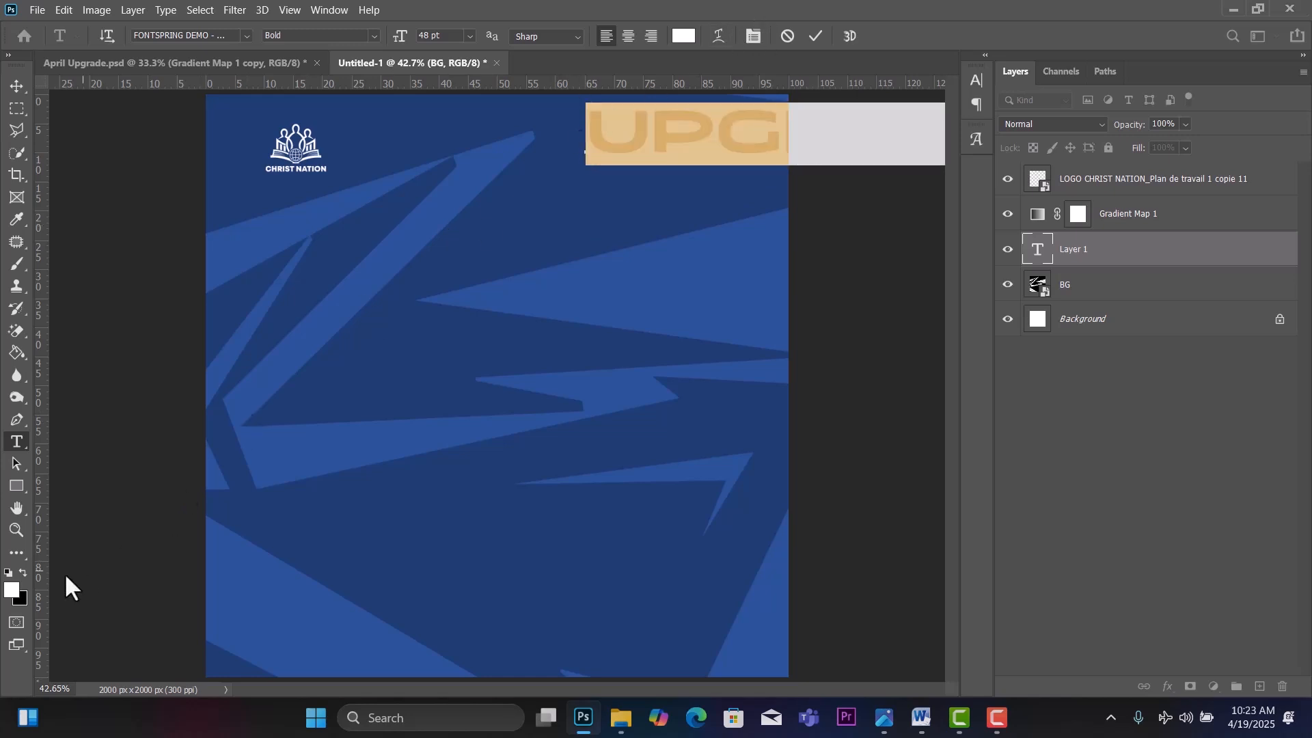
pyautogui.click(21, 571)
# Move the UPGRADE layer to the top of the stack and scale it to about 40.6% in the top-right corner.
pyautogui.click(12, 86)
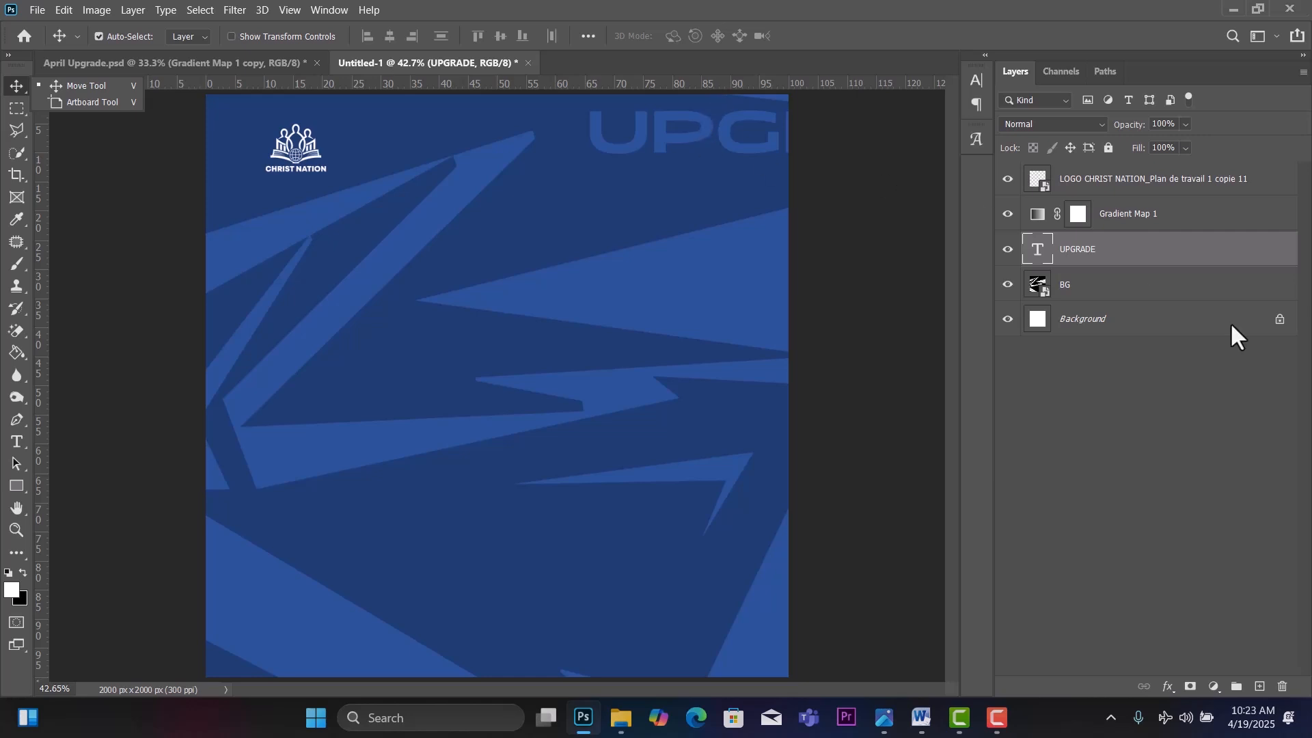
pyautogui.click(1180, 252)
pyautogui.moveTo(1180, 183); pyautogui.dragTo(1157, 167)
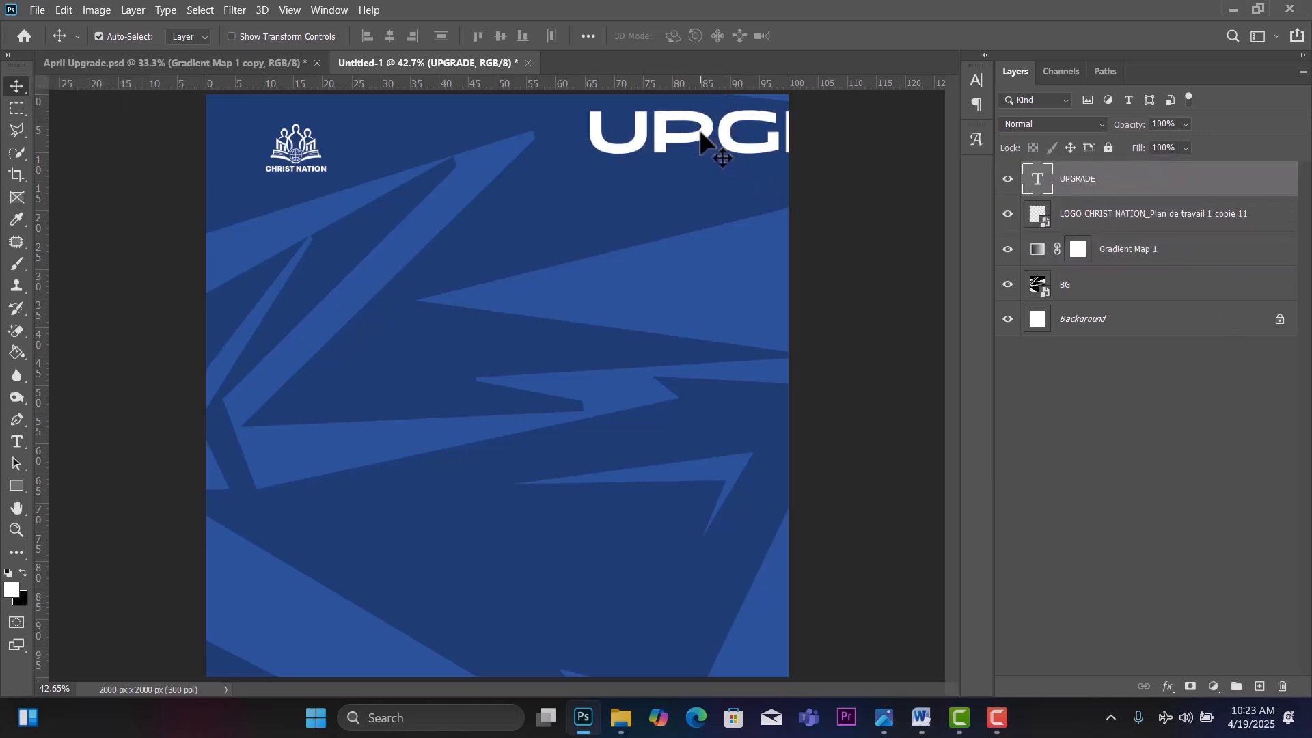
pyautogui.moveTo(701, 133); pyautogui.dragTo(531, 177)
pyautogui.hotkey('ctrl', 't')
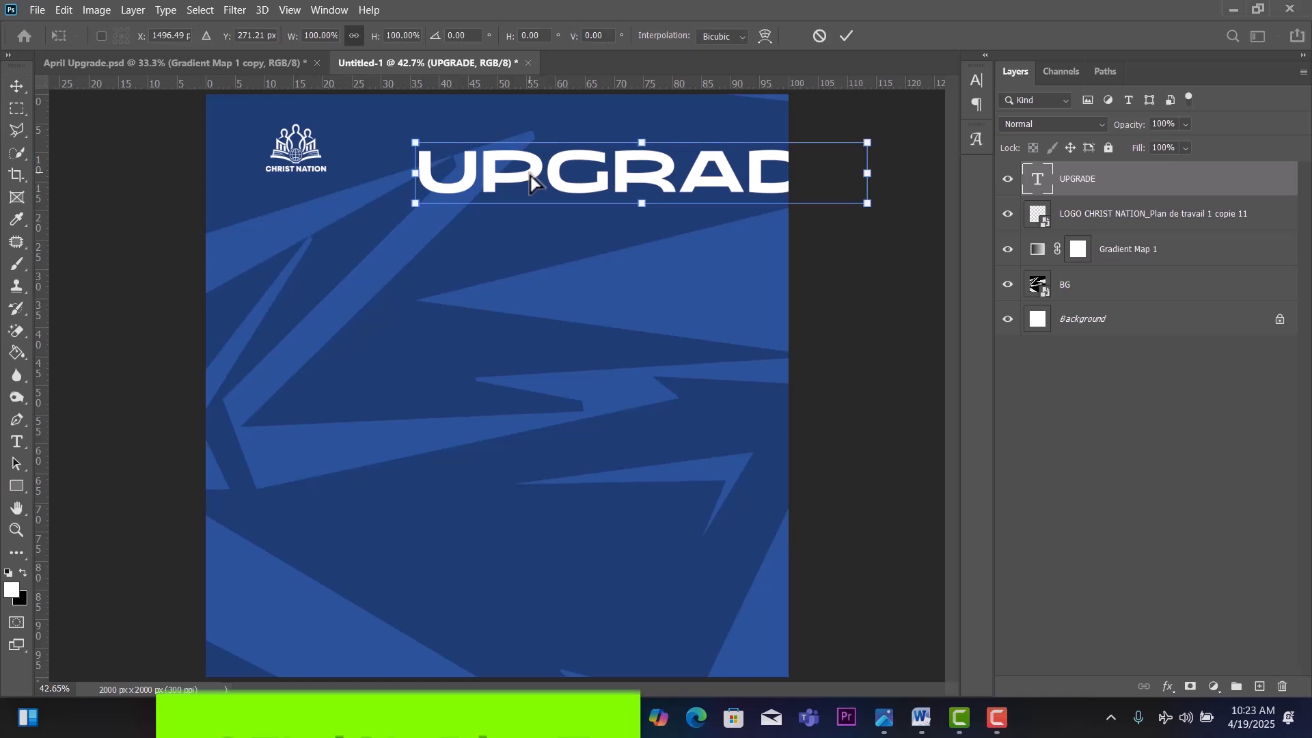
pyautogui.moveTo(872, 143); pyautogui.dragTo(606, 142)
pyautogui.moveTo(569, 200); pyautogui.dragTo(730, 111)
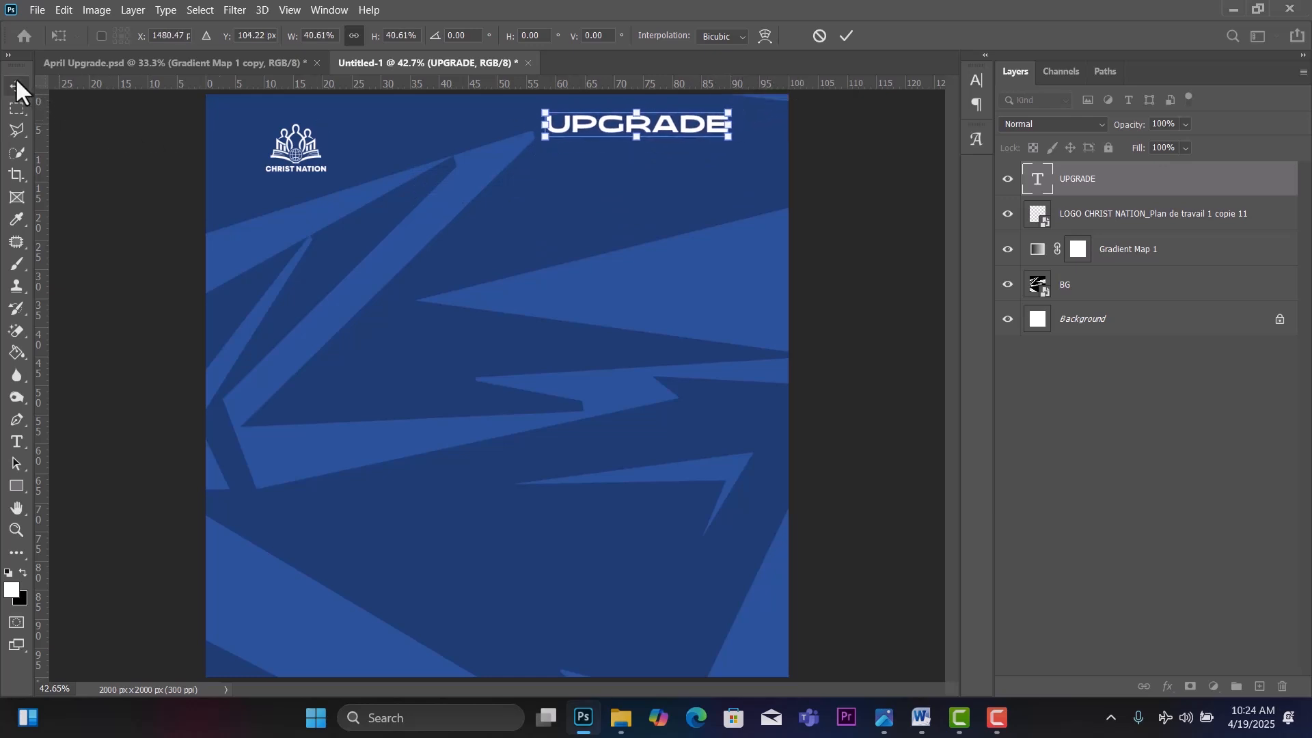
pyautogui.press('Return')
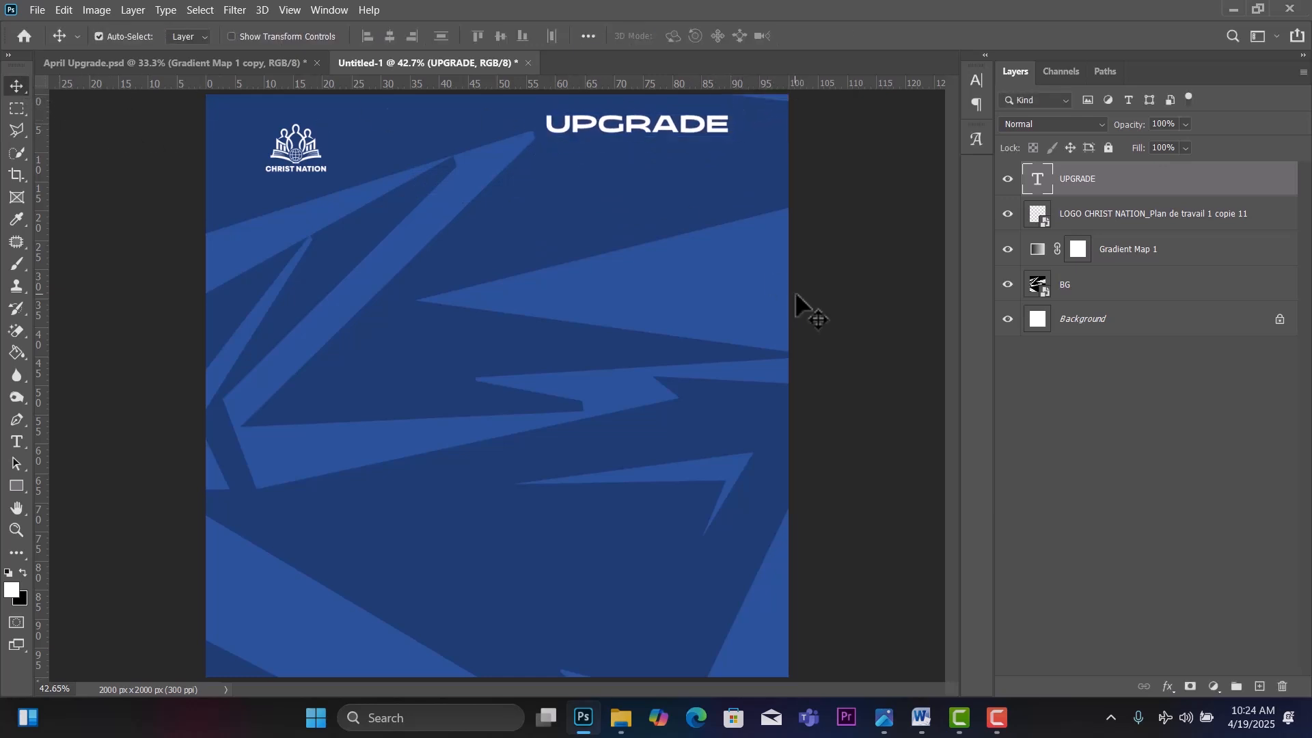
# Enlarge the BG pattern layer to about 263% and shift it left and down.
pyautogui.click(1101, 293)
pyautogui.hotkey('ctrl', 't')
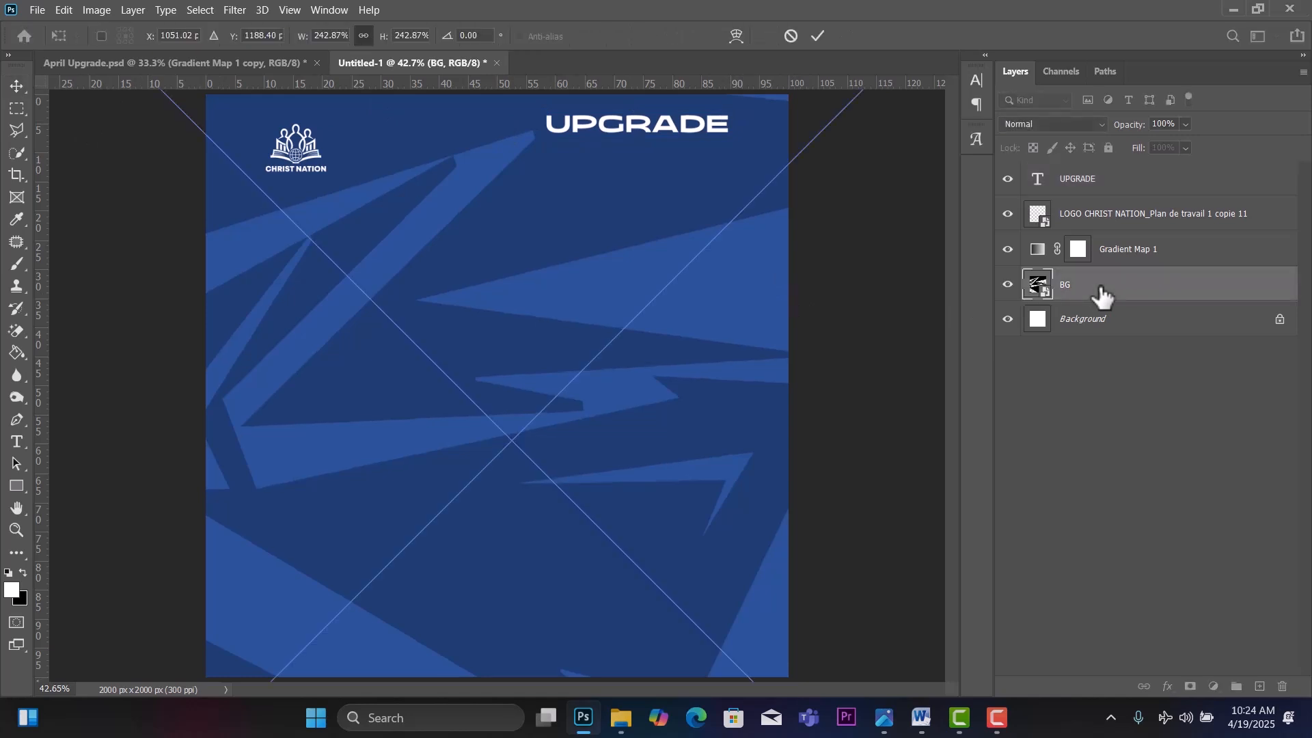
pyautogui.hotkey('ctrl', '-')
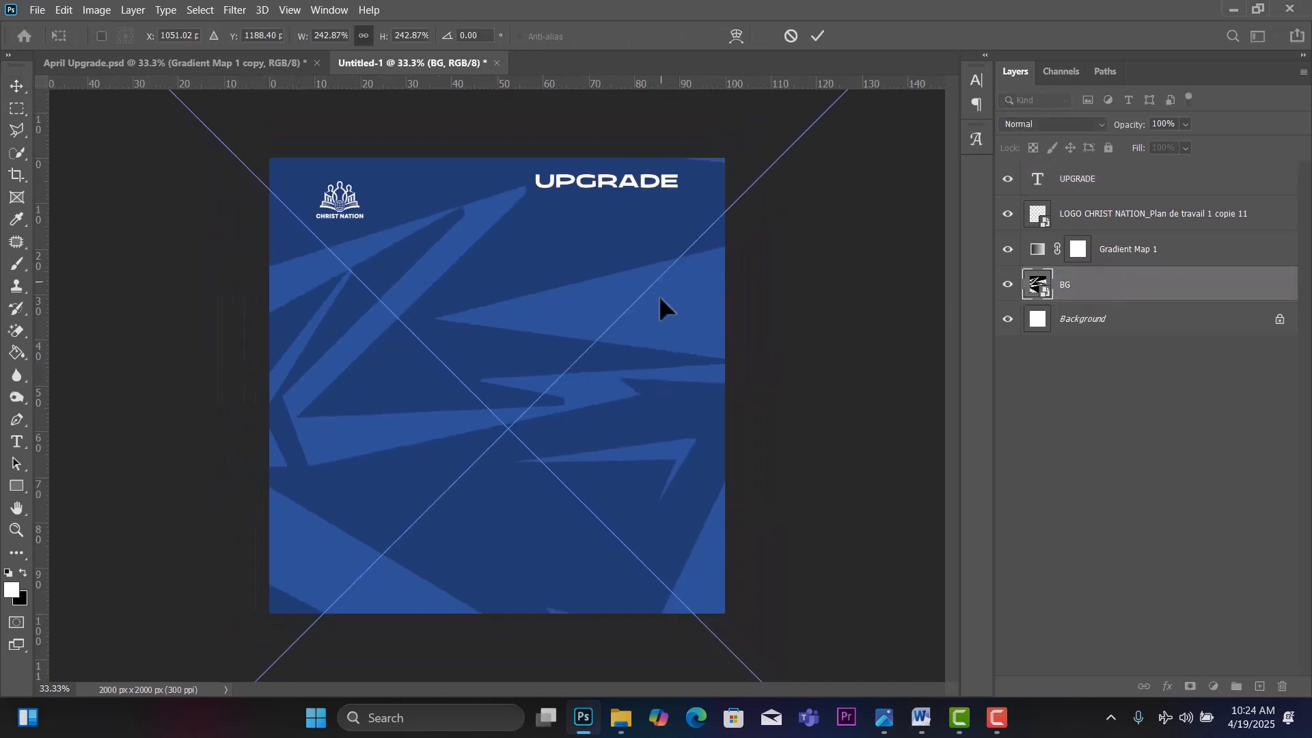
pyautogui.moveTo(615, 338)
pyautogui.mouseDown()
pyautogui.moveTo(602, 352)
pyautogui.moveTo(607, 338)
pyautogui.mouseUp()
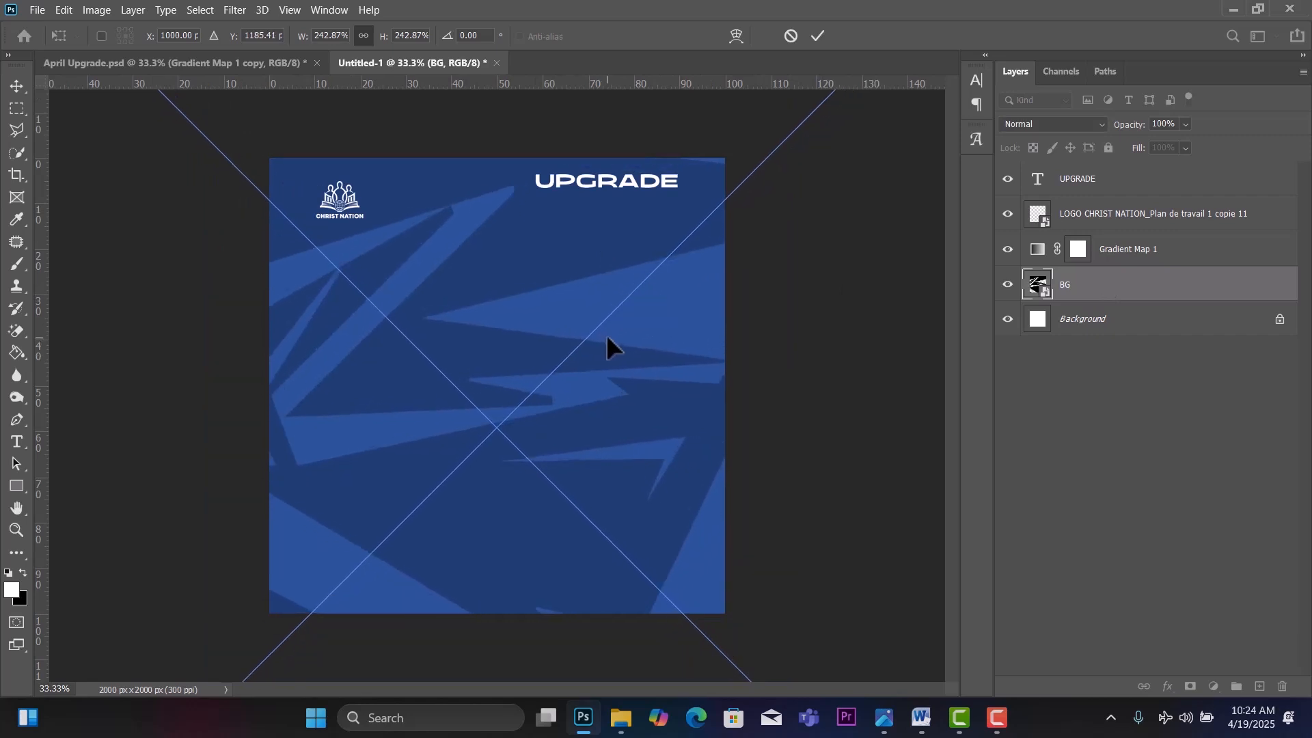
pyautogui.hotkey('ctrl', '-')
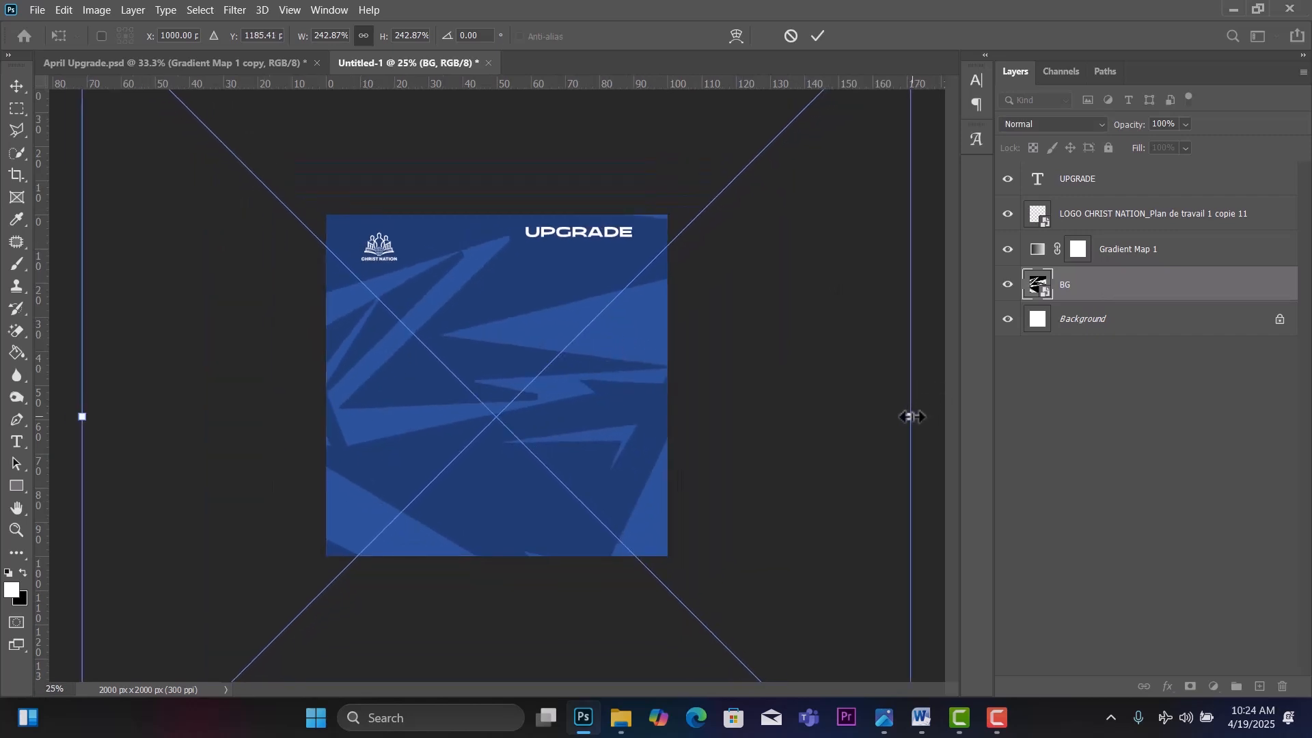
pyautogui.moveTo(910, 416); pyautogui.dragTo(979, 416)
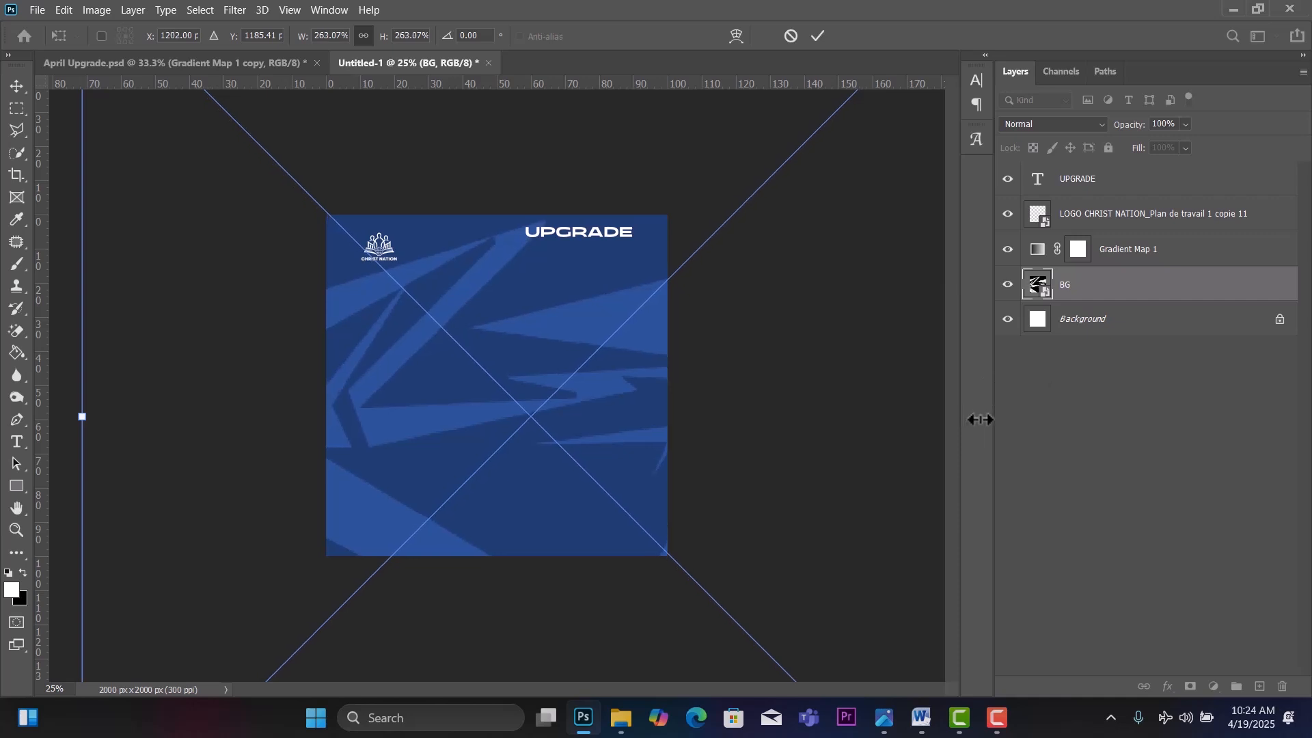
pyautogui.moveTo(580, 331); pyautogui.dragTo(541, 343)
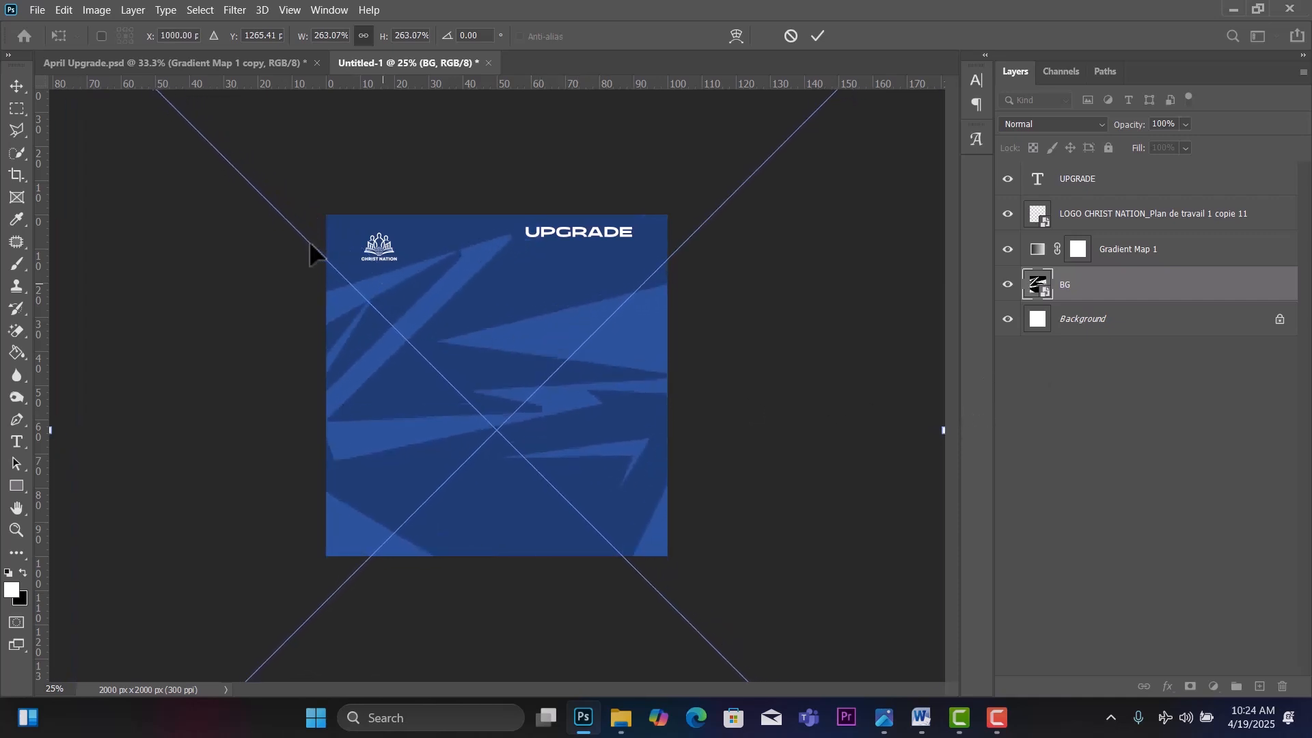
pyautogui.click(10, 90)
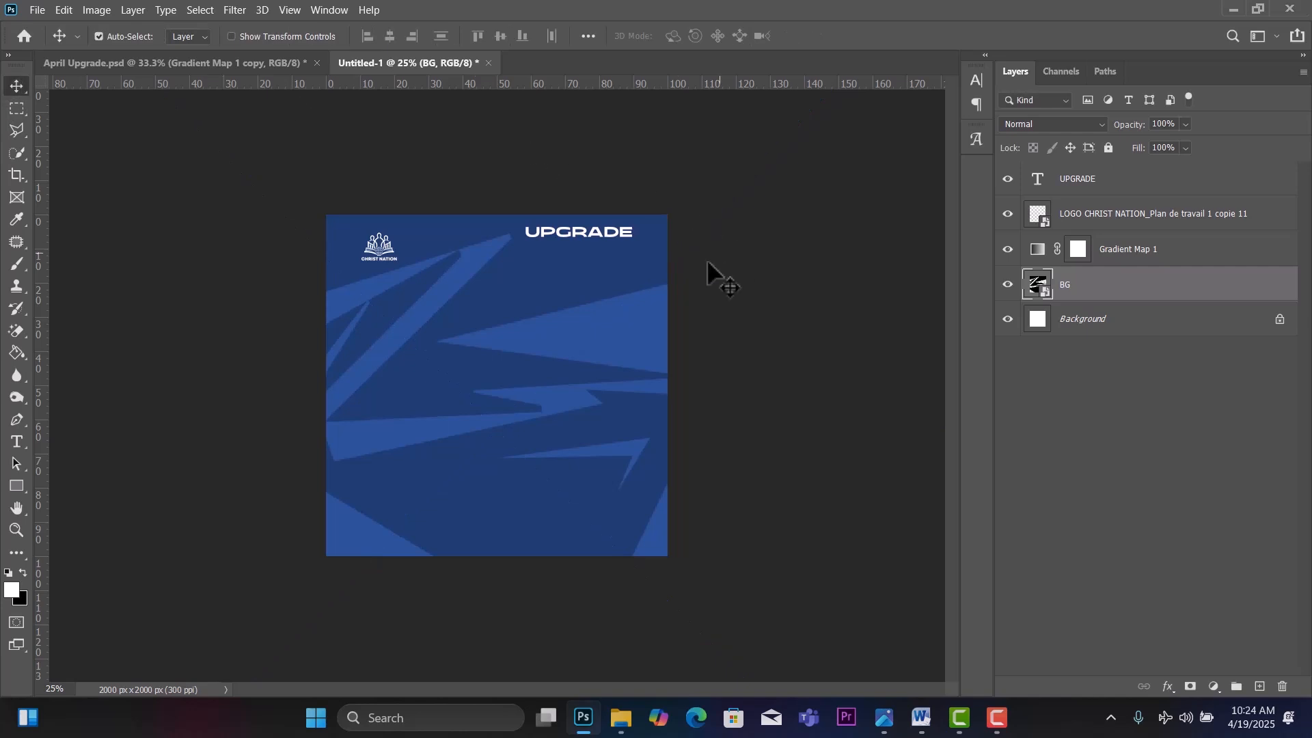
# Nudge the UPGRADE title slightly down and to the right.
pyautogui.hotkey('ctrl', '+')
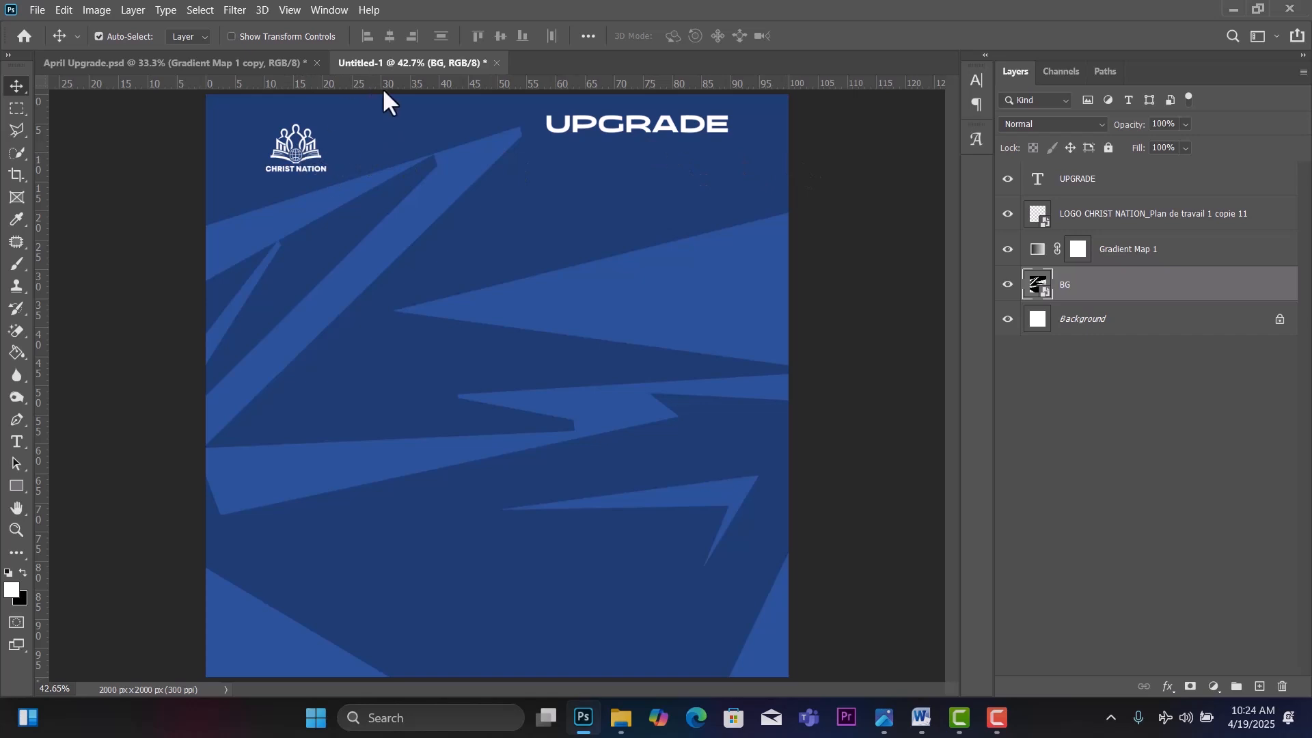
pyautogui.click(627, 126)
pyautogui.moveTo(627, 126); pyautogui.dragTo(641, 138)
# Add a horizontal guide at 5.1% along the title's top, then bring up the Word flyer text.
pyautogui.moveTo(547, 87); pyautogui.dragTo(500, 125)
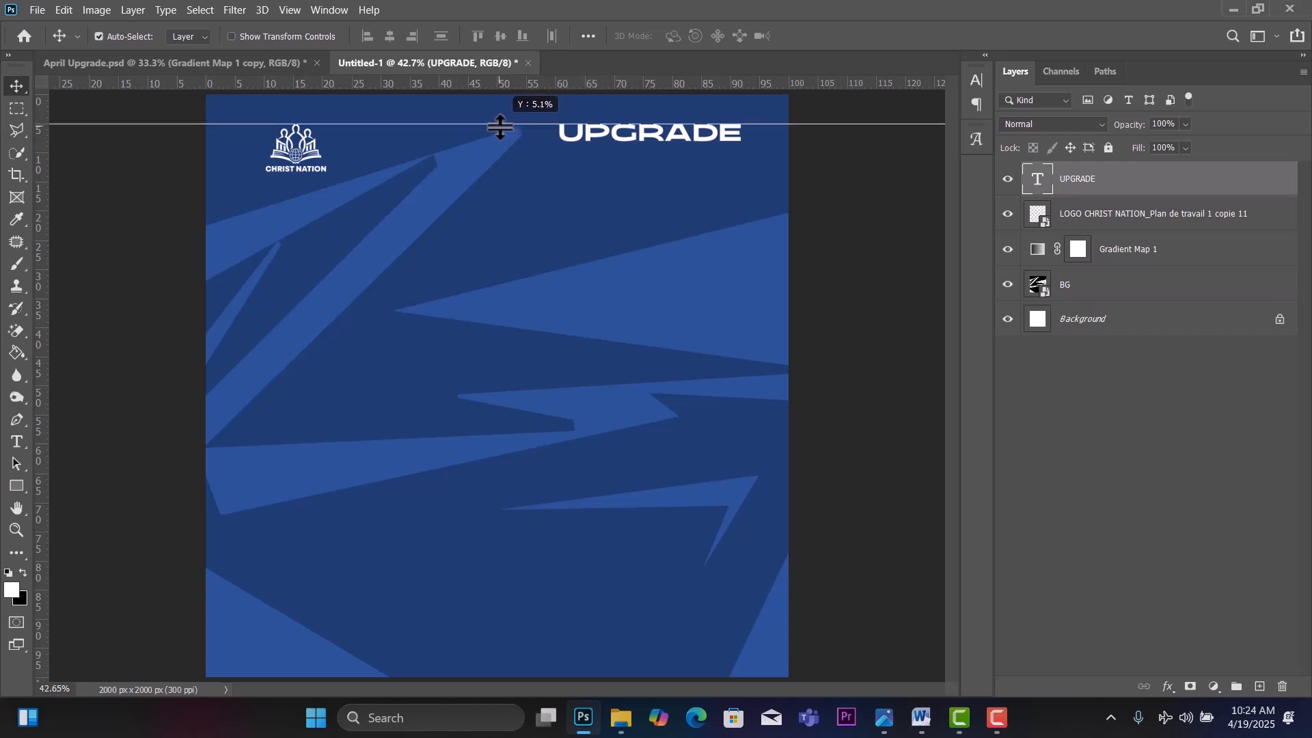
pyautogui.moveTo(500, 125); pyautogui.dragTo(499, 126)
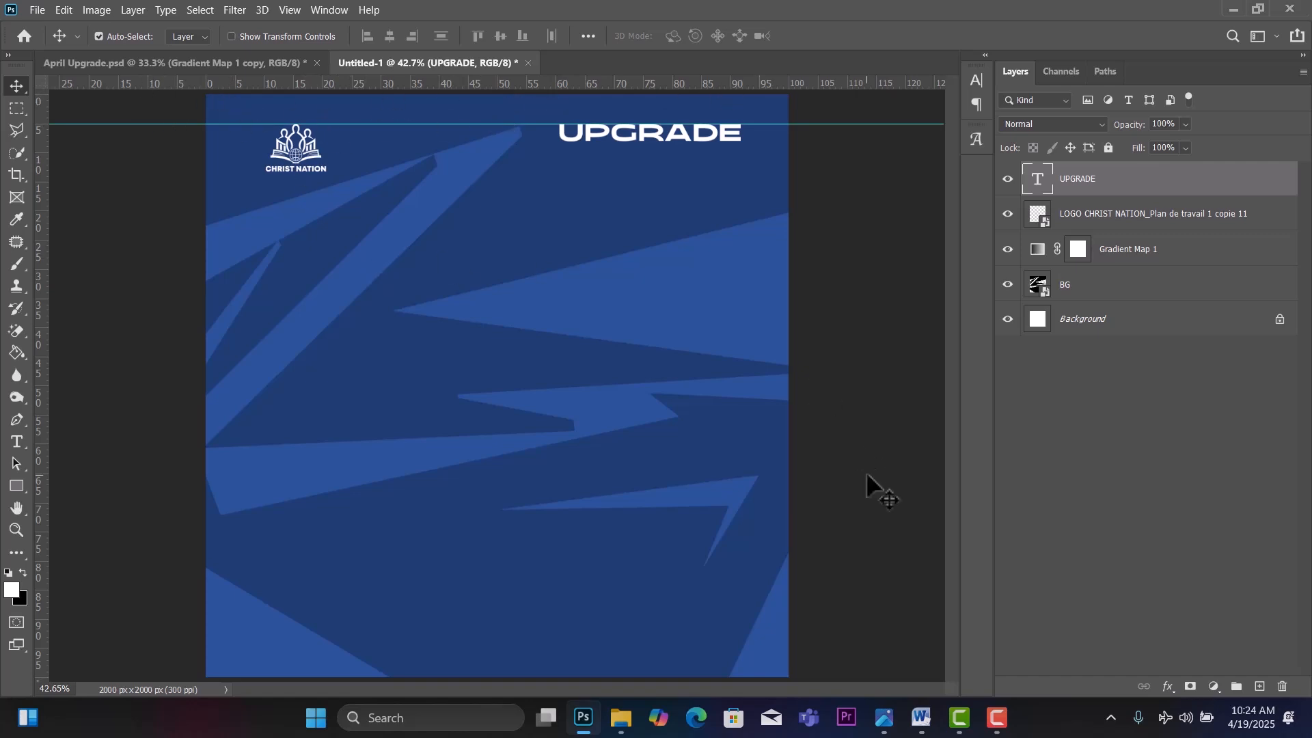
pyautogui.click(922, 717)
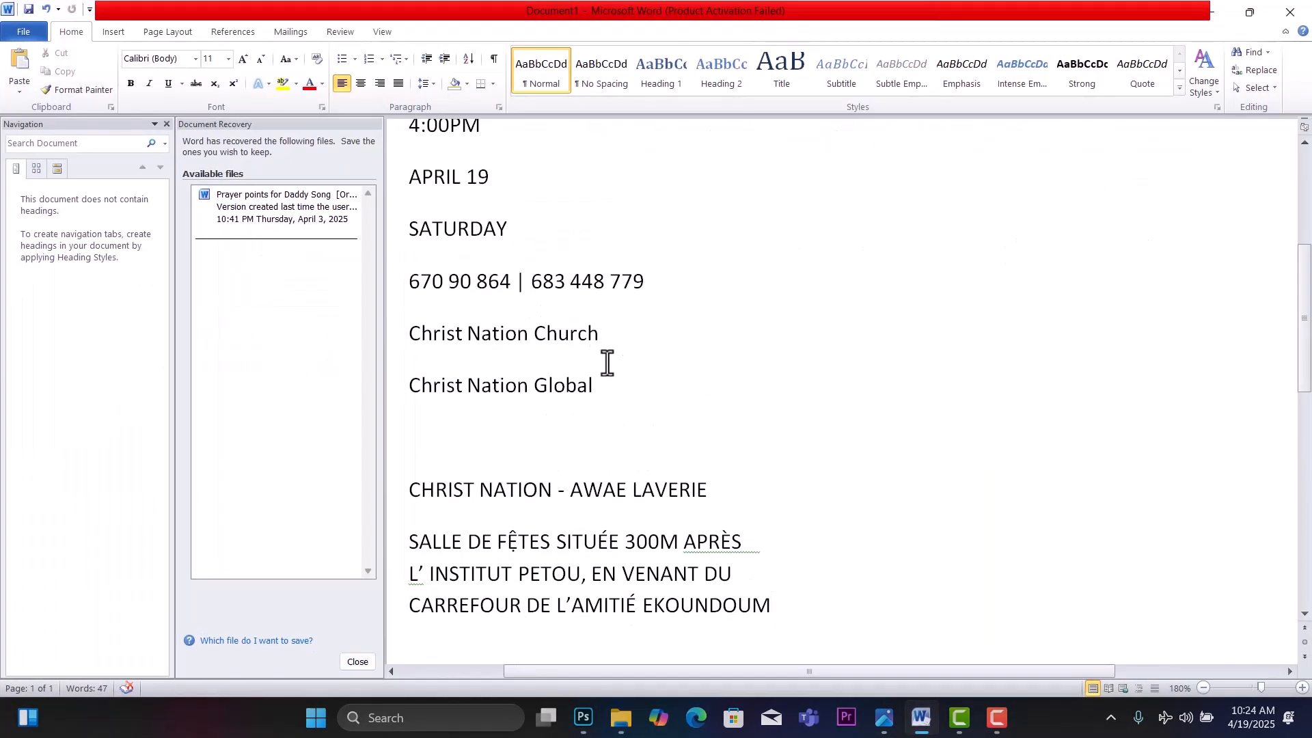
# Copy 'THE CHRISTIAN'S MONTHLY MARKETPLACE, INFLUENCE AND BUSINESS SEMINAR' from Word and return to Photoshop.
pyautogui.scroll(5, 694, 380)
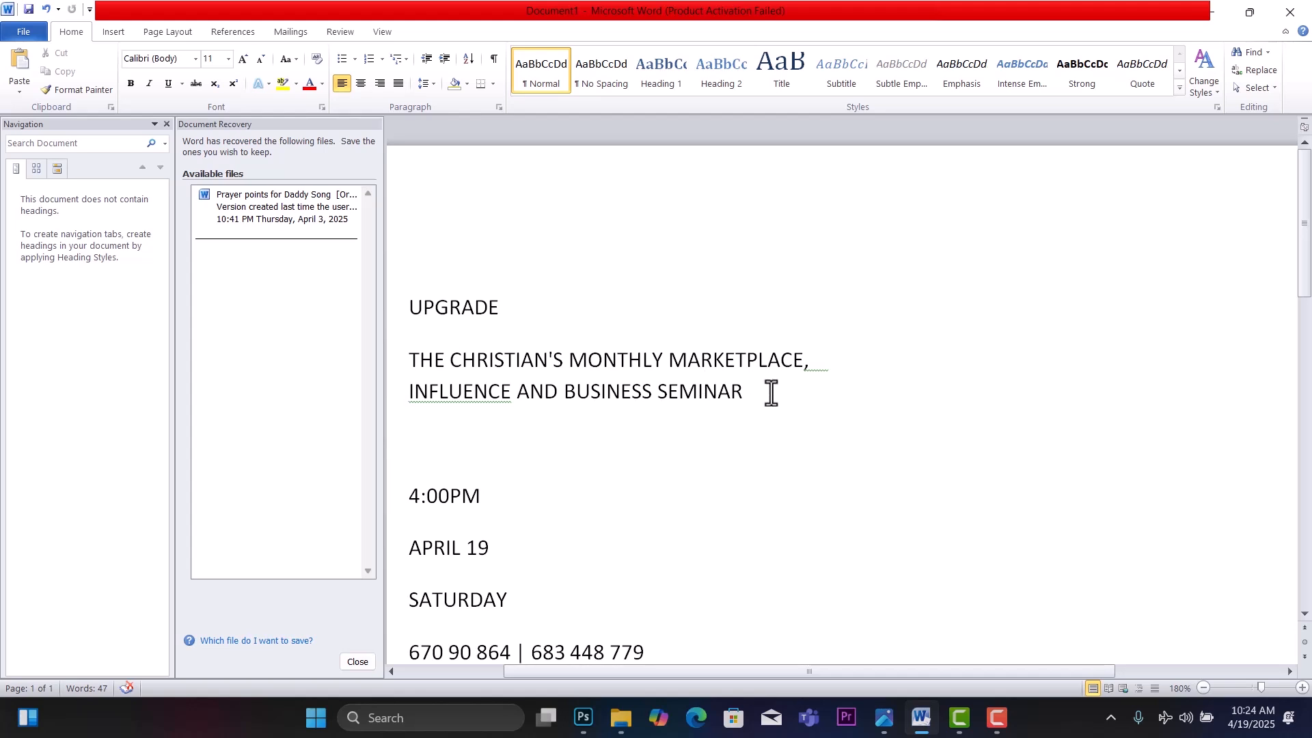
pyautogui.moveTo(708, 389); pyautogui.dragTo(413, 363)
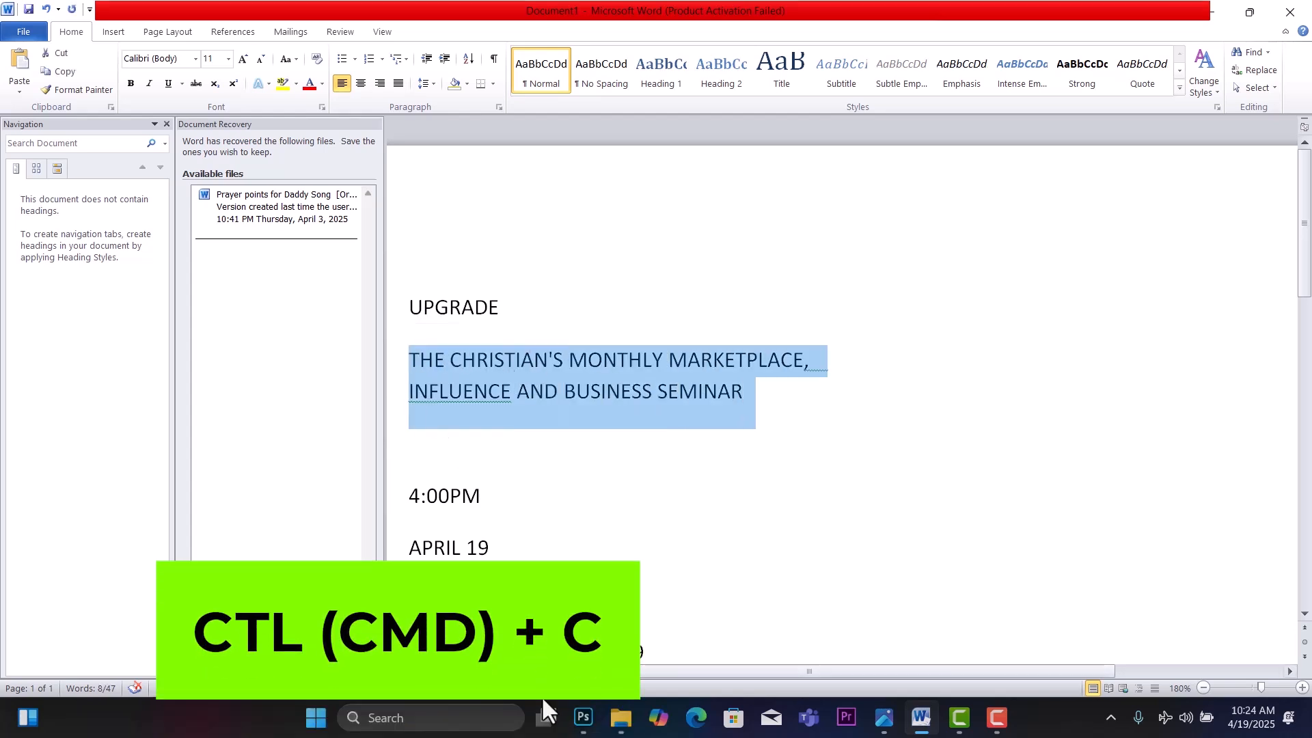
pyautogui.click(585, 718)
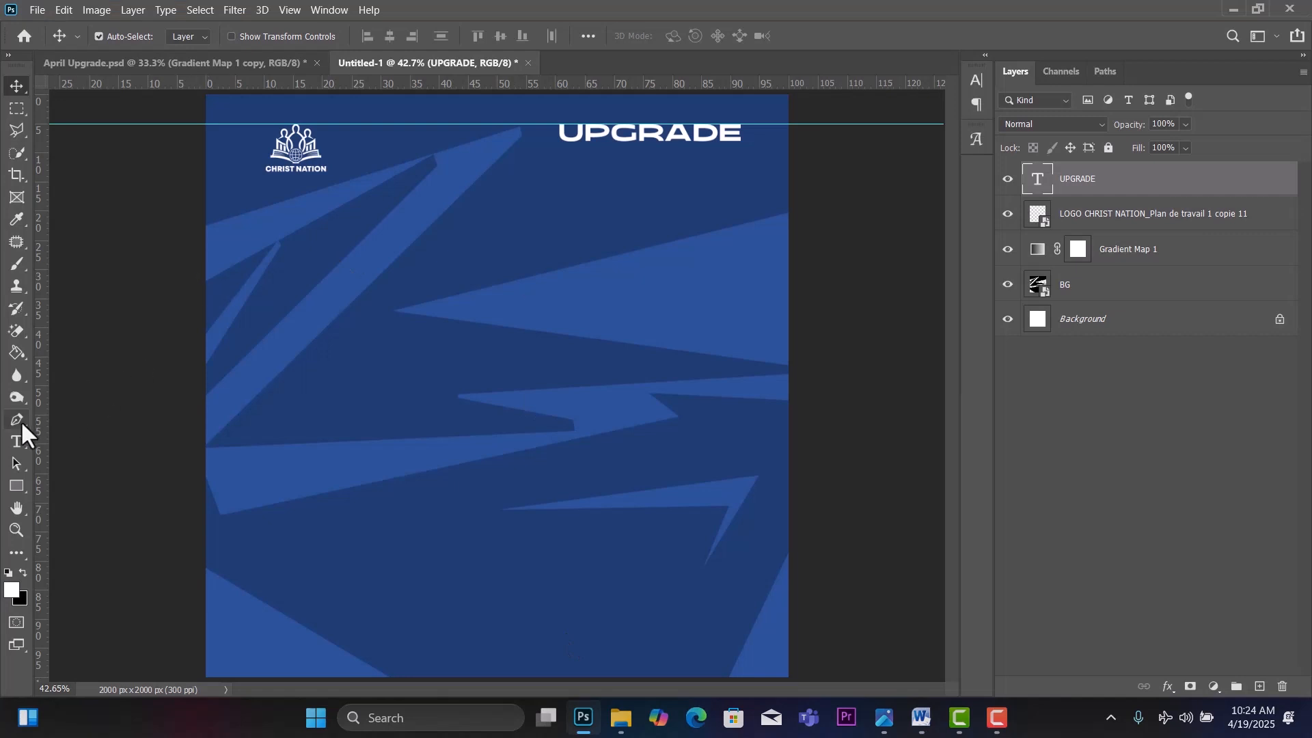
# Paste the copied seminar title into a new paragraph text box below UPGRADE.
pyautogui.click(17, 441)
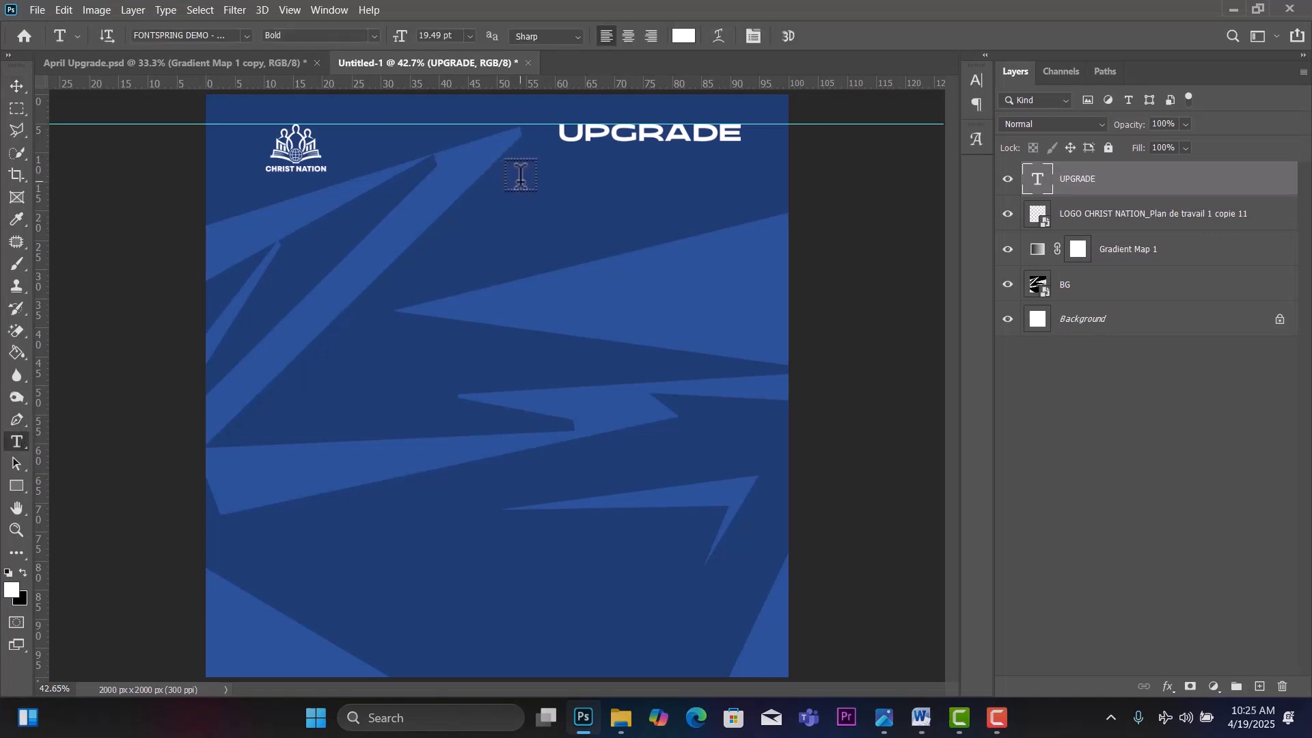
pyautogui.moveTo(515, 172); pyautogui.dragTo(749, 217)
pyautogui.write('here')
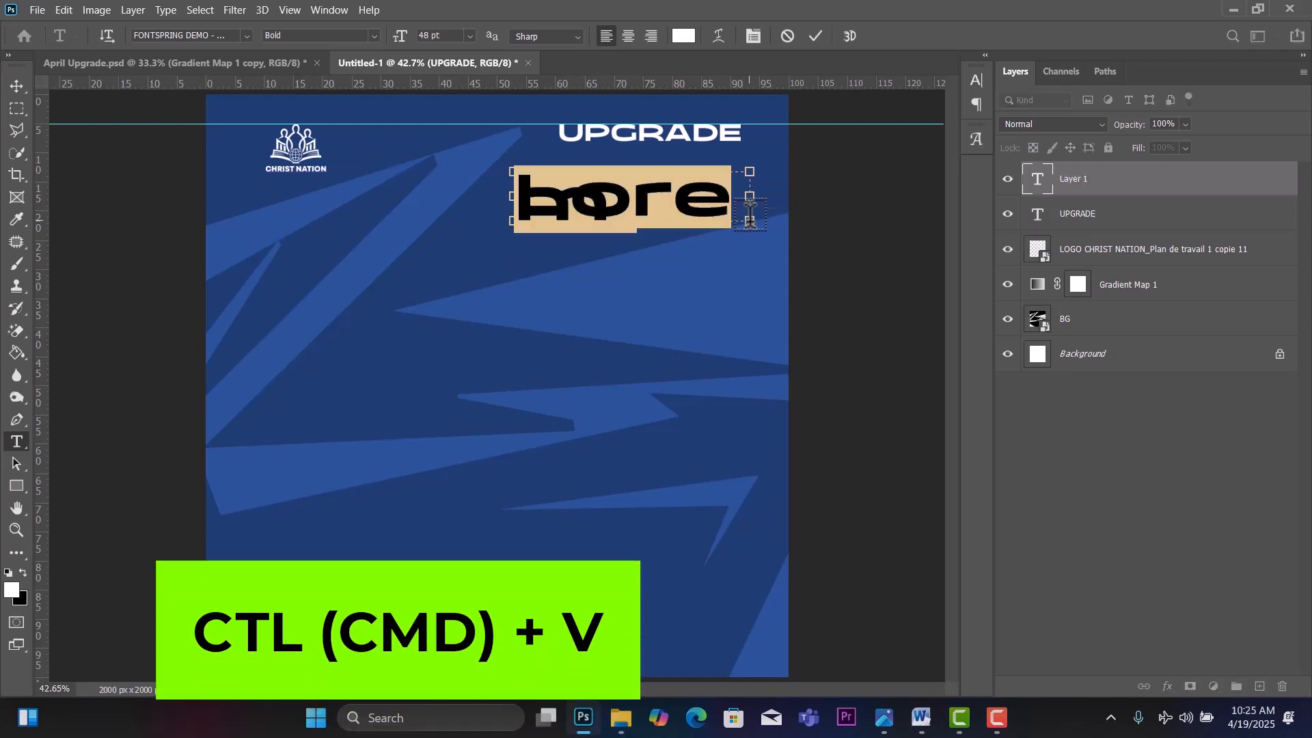
pyautogui.hotkey('ctrl', 'v')
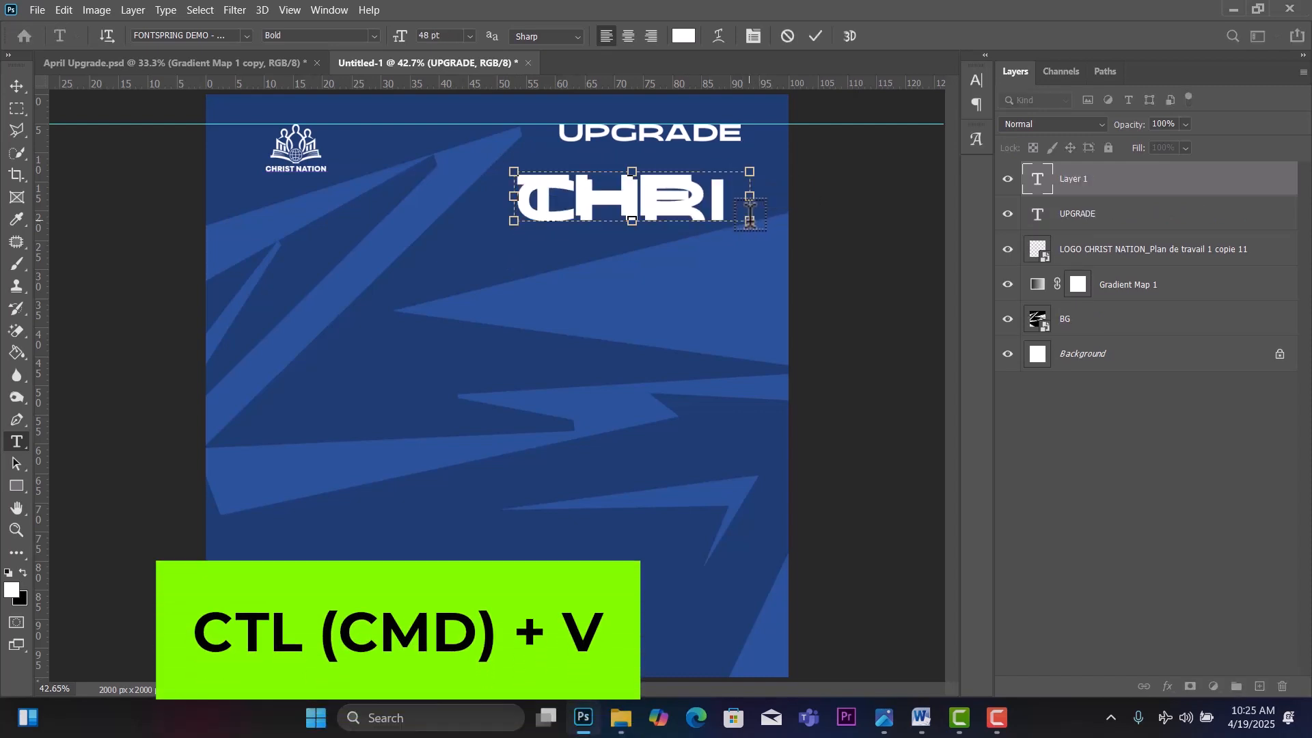
pyautogui.hotkey('ctrl', 'a')
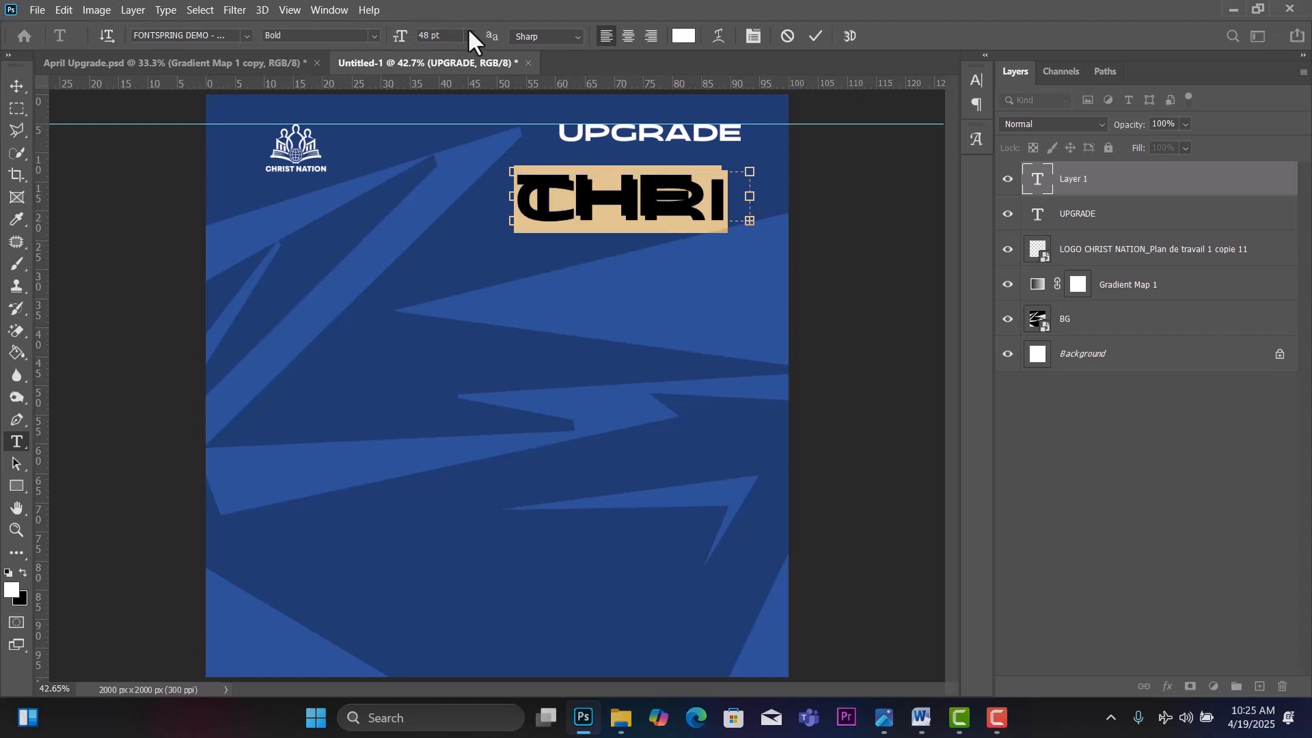
# Set the pasted title to Montserrat Regular at 11 pt.
pyautogui.click(472, 35)
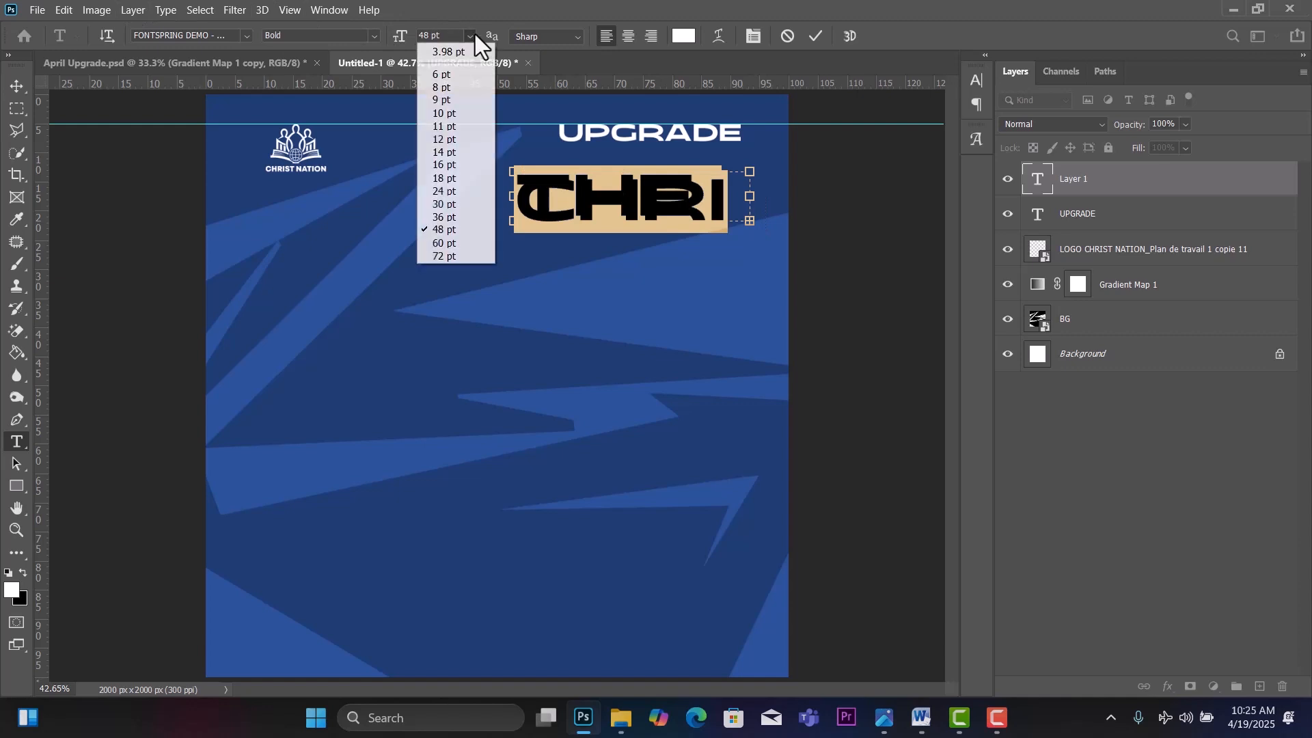
pyautogui.click(441, 126)
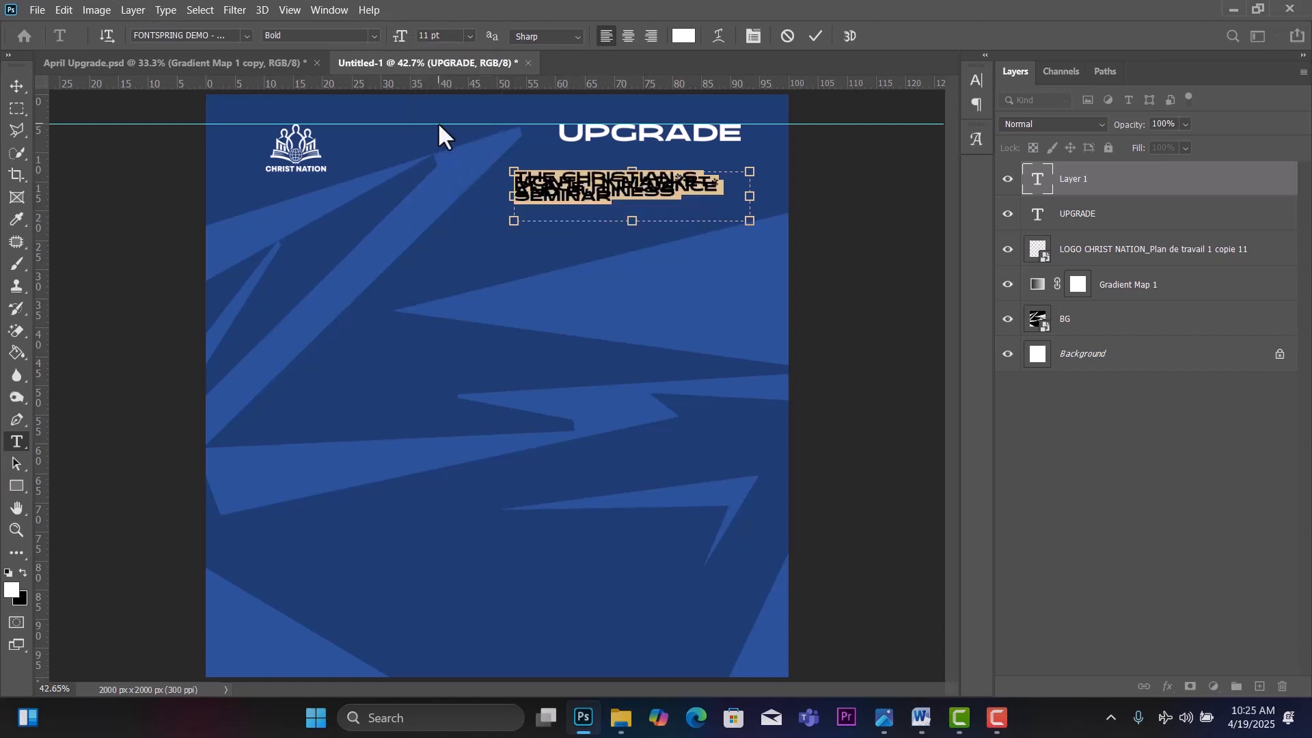
pyautogui.click(246, 36)
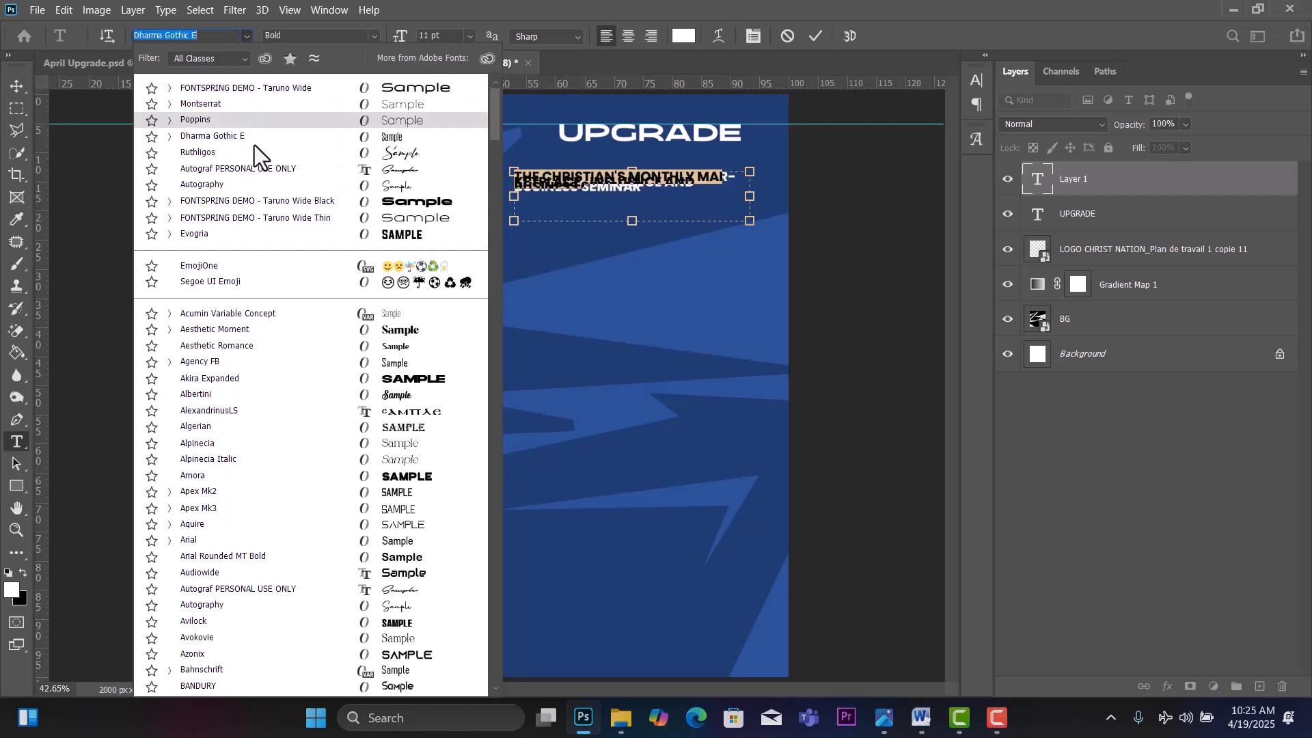
pyautogui.write('Montserrat')
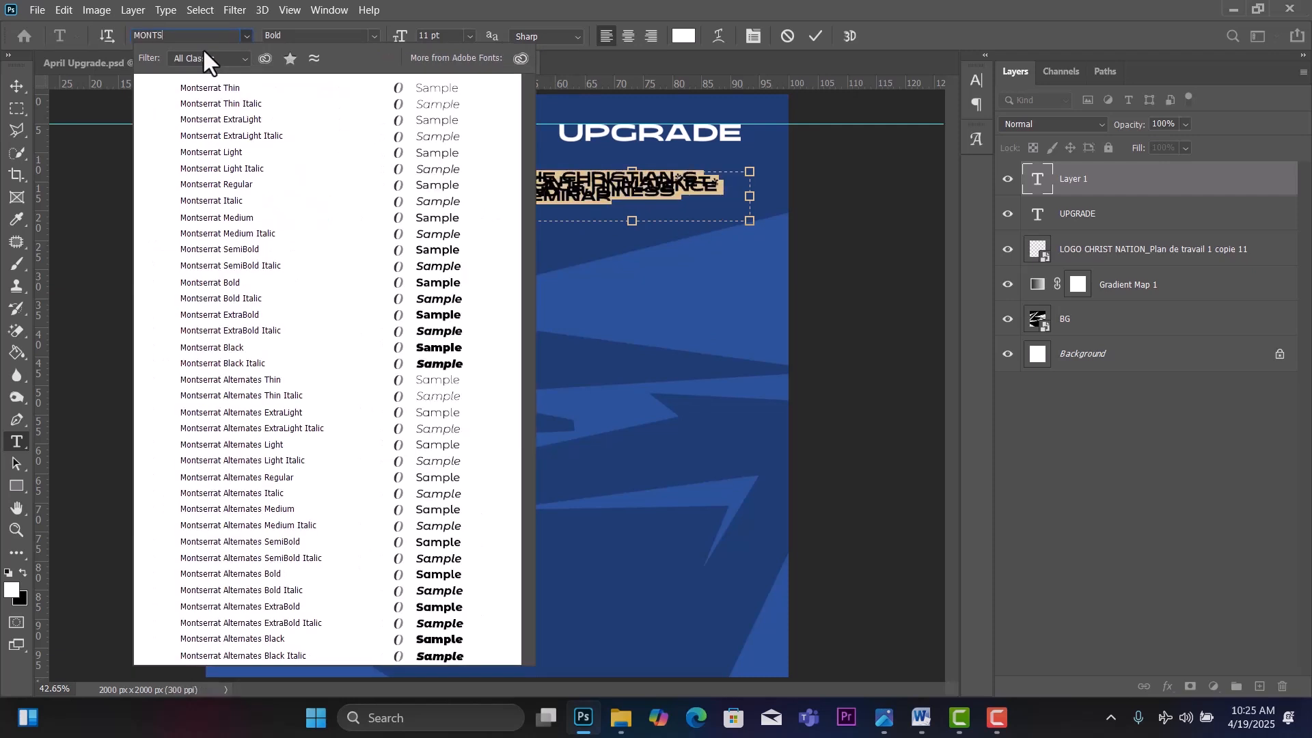
pyautogui.click(229, 183)
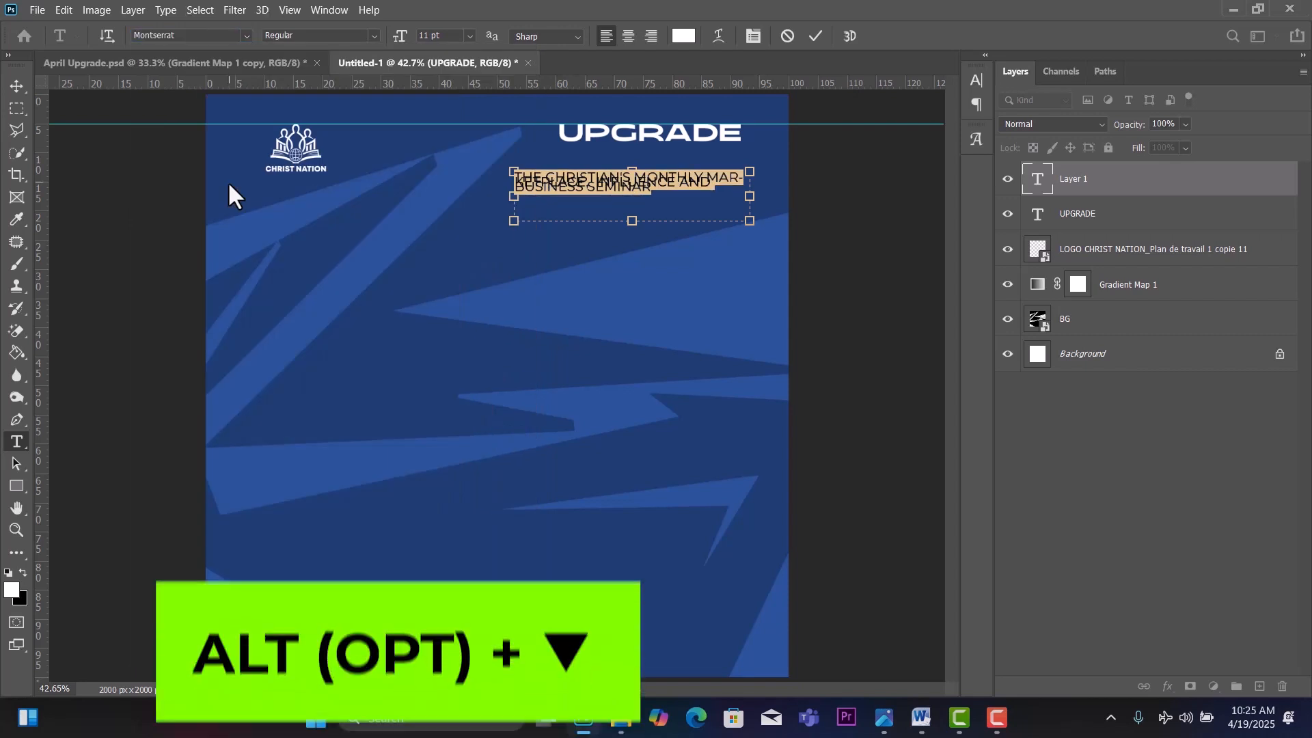
# Adjust the subtitle's line spacing and reshape its text box, widening left and narrowing right.
pyautogui.hotkey('alt', 'Down')
pyautogui.hotkey('alt', 'Down')
pyautogui.hotkey('alt', 'Down')
pyautogui.hotkey('alt', 'Down')
pyautogui.hotkey('alt', 'Down')
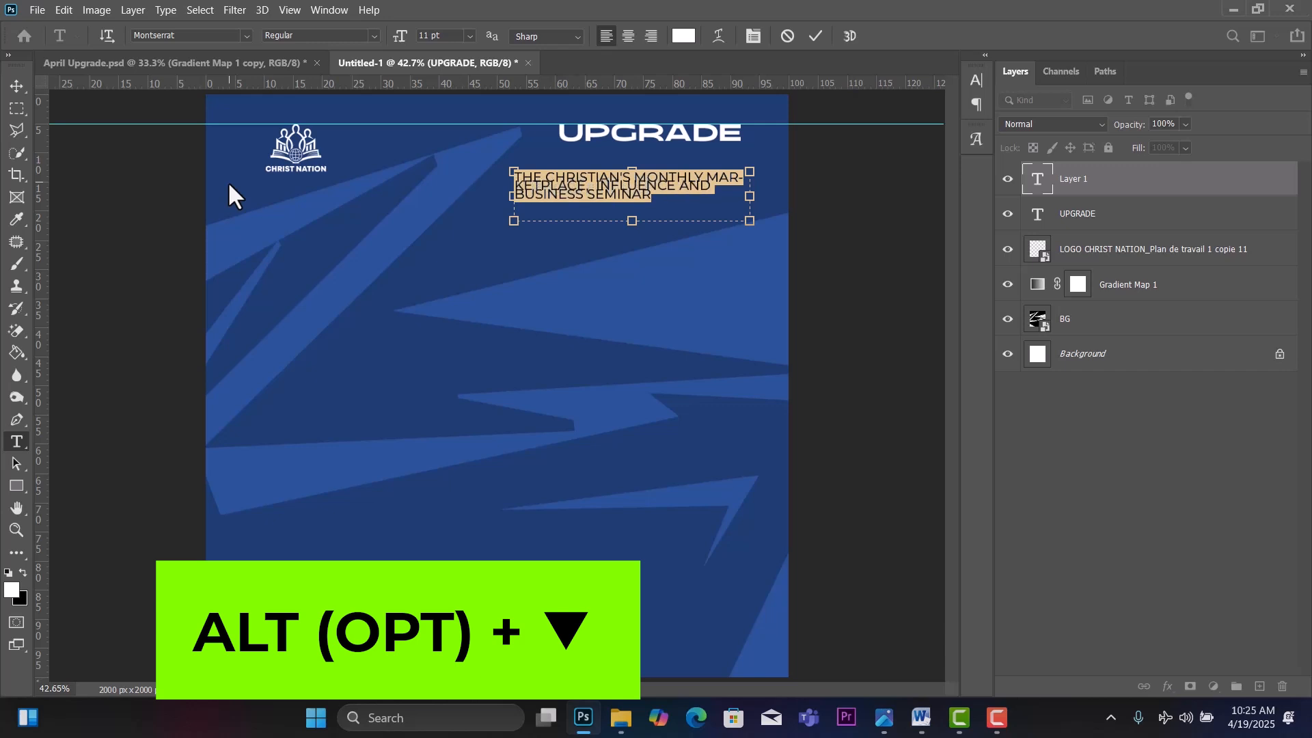
pyautogui.hotkey('alt', 'Down')
pyautogui.hotkey('alt', 'Down')
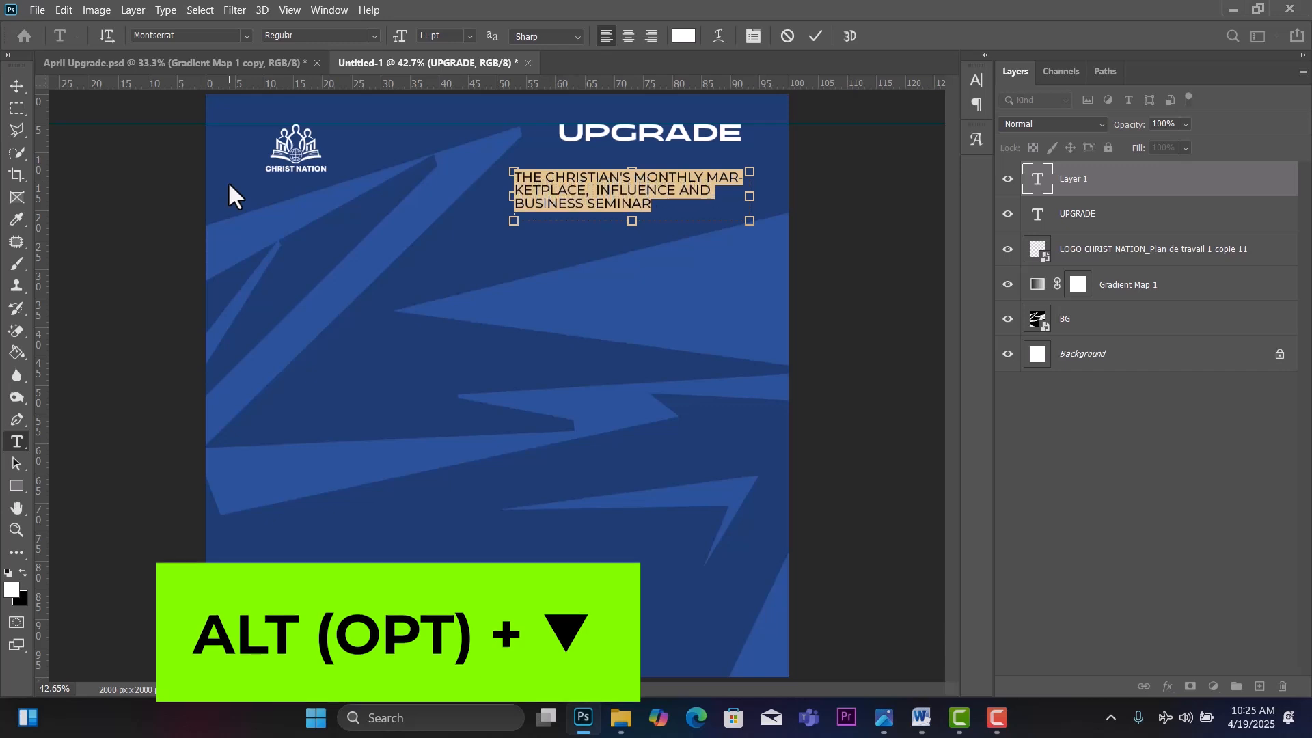
pyautogui.hotkey('alt', 'Up')
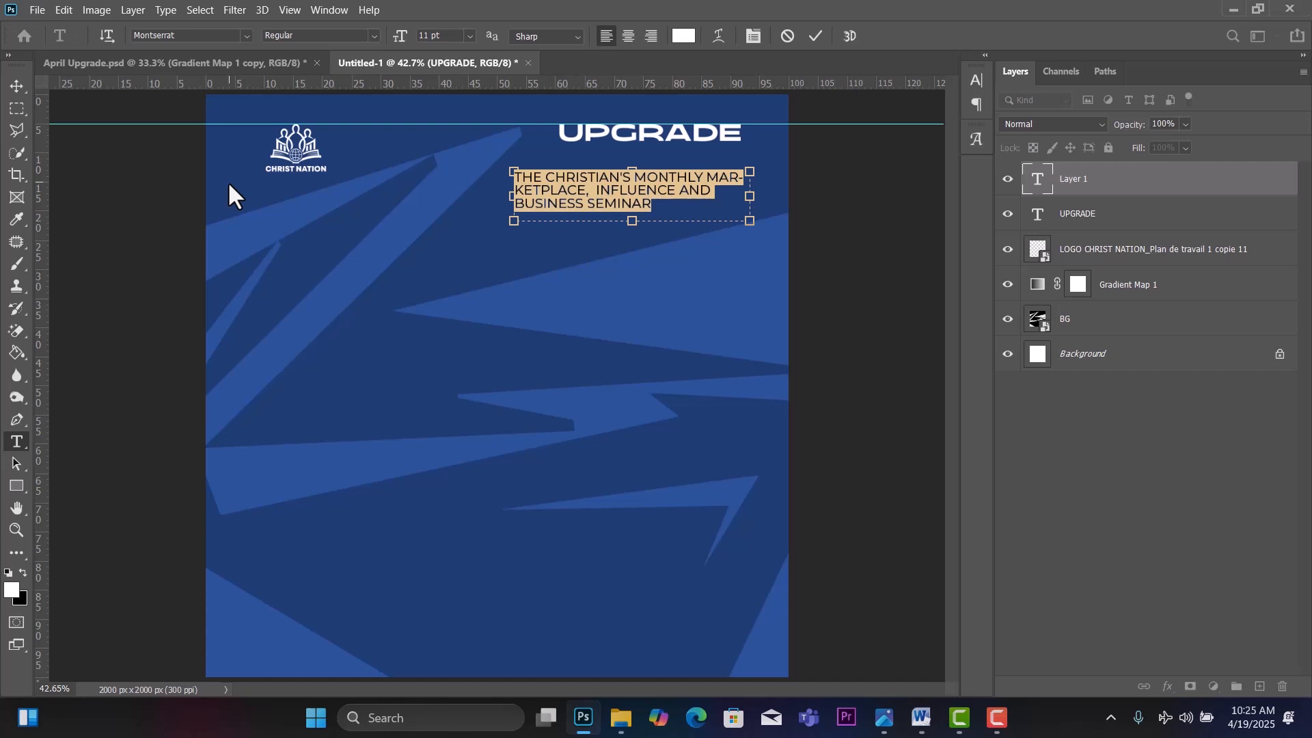
pyautogui.moveTo(514, 196); pyautogui.dragTo(478, 195)
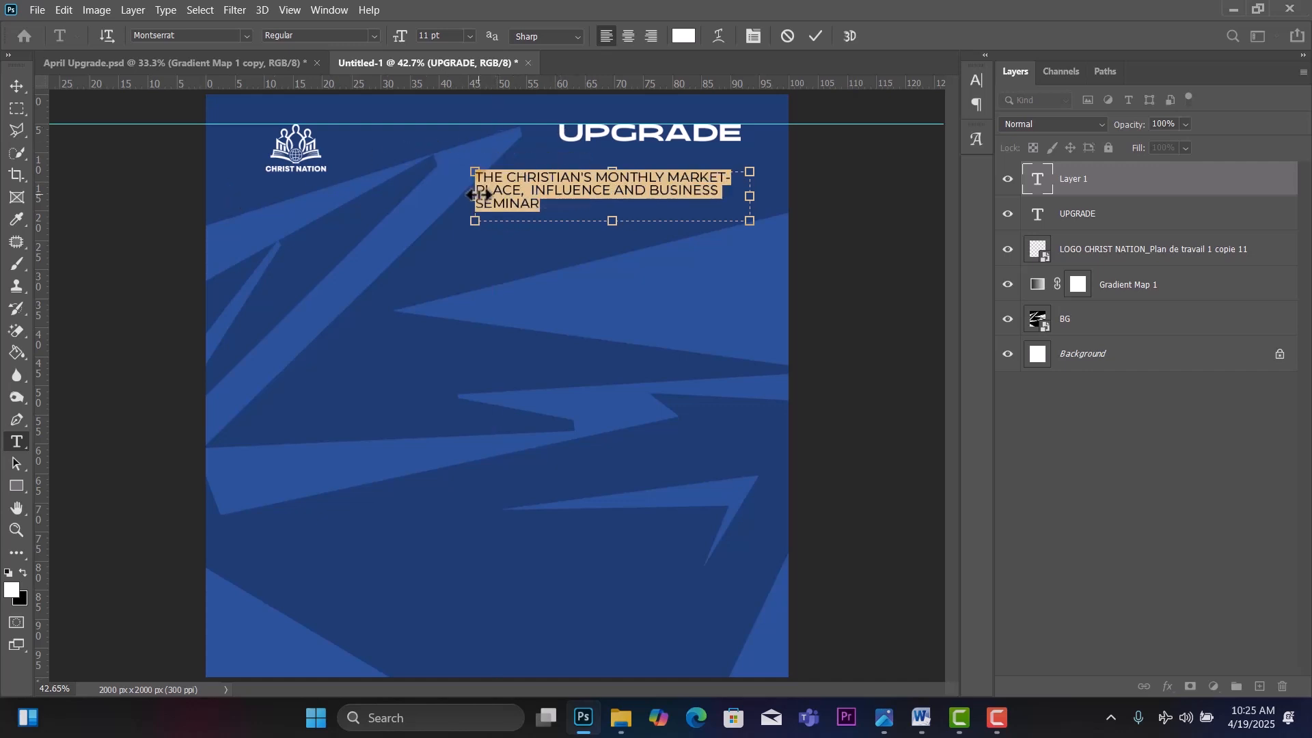
pyautogui.moveTo(478, 195); pyautogui.dragTo(460, 199)
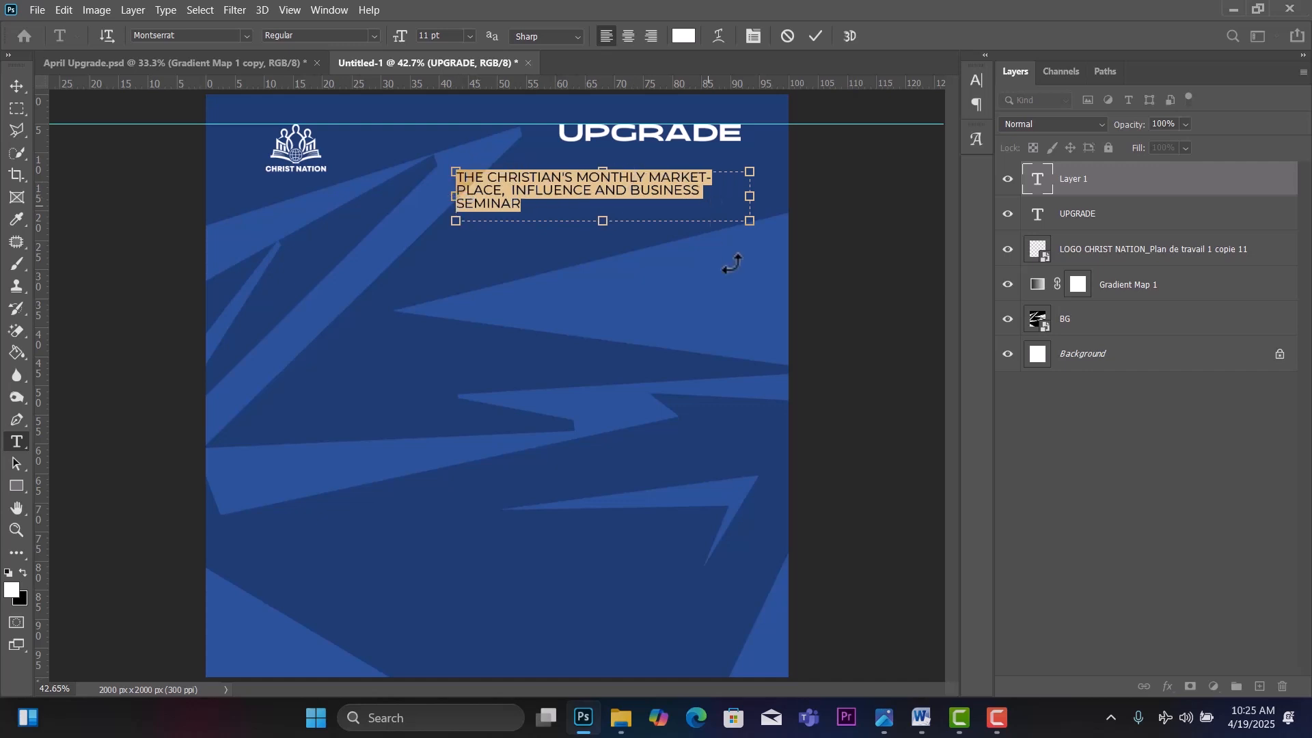
pyautogui.moveTo(750, 200); pyautogui.dragTo(684, 198)
# Reduce the subtitle's font size to 8 pt.
pyautogui.click(470, 34)
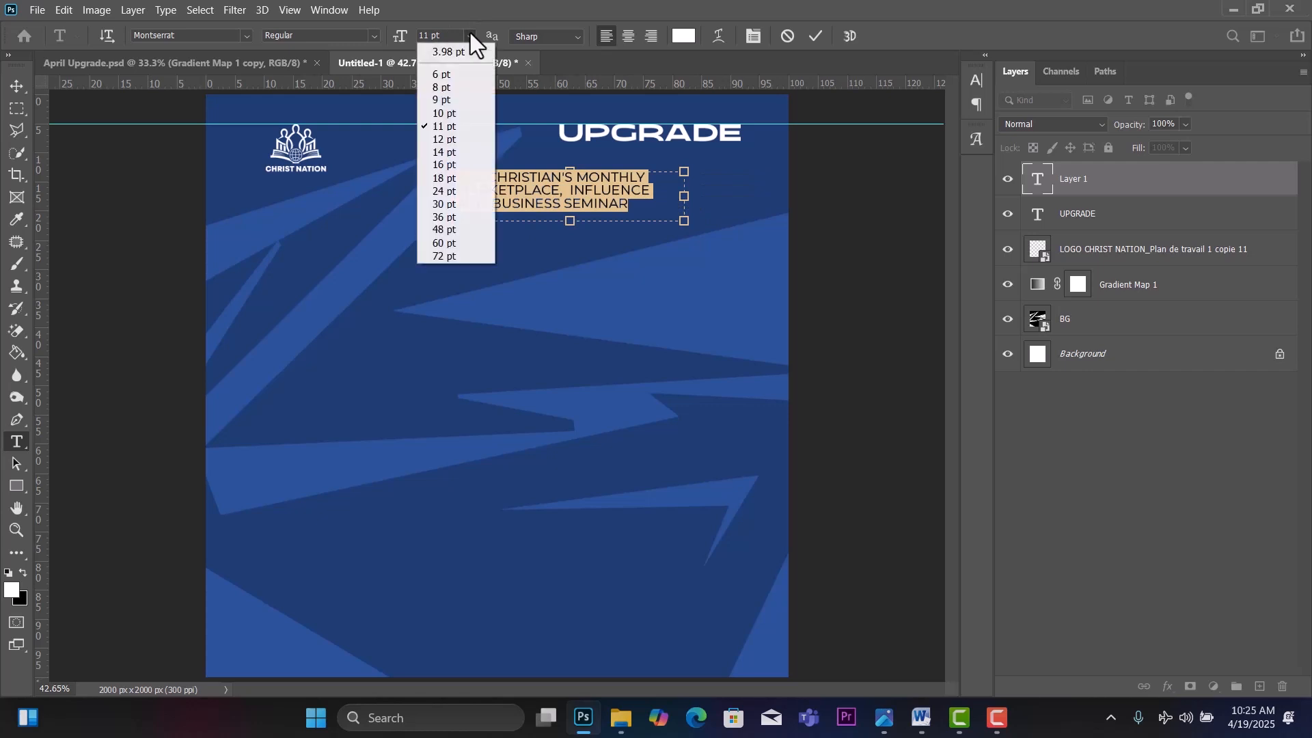
pyautogui.click(448, 101)
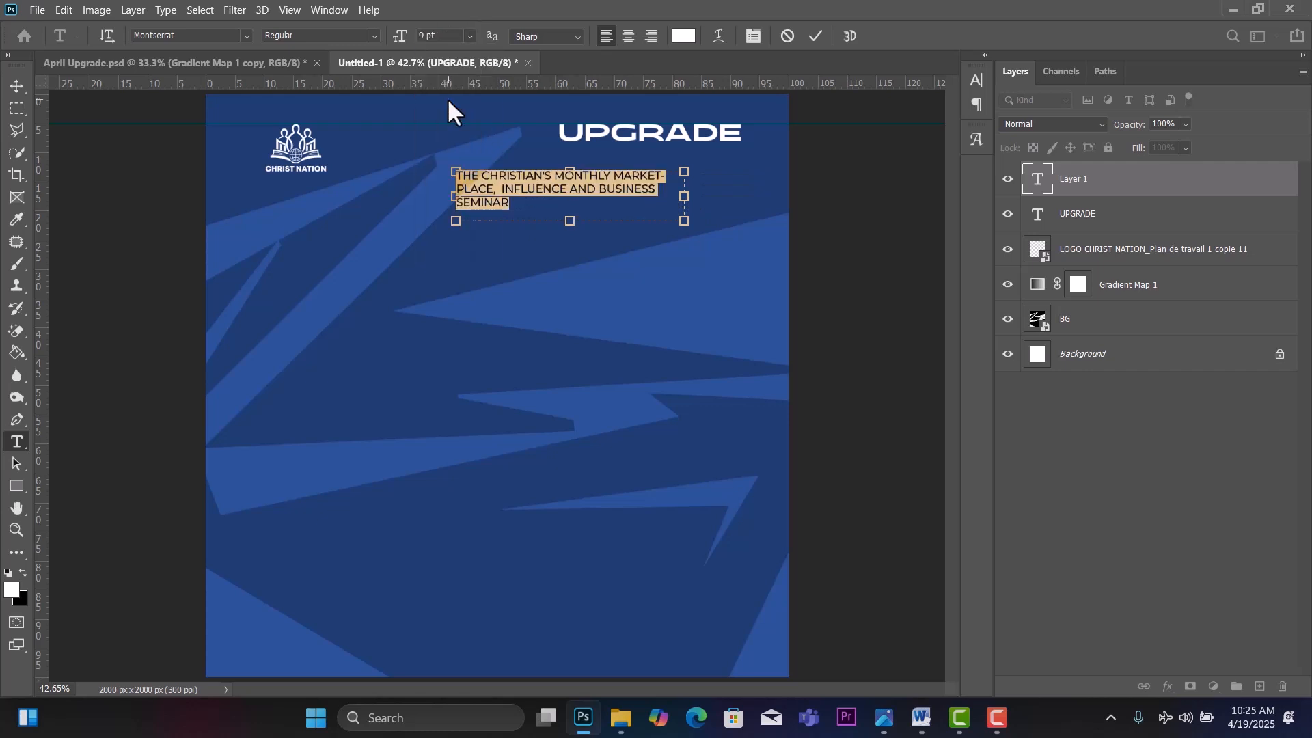
pyautogui.click(469, 36)
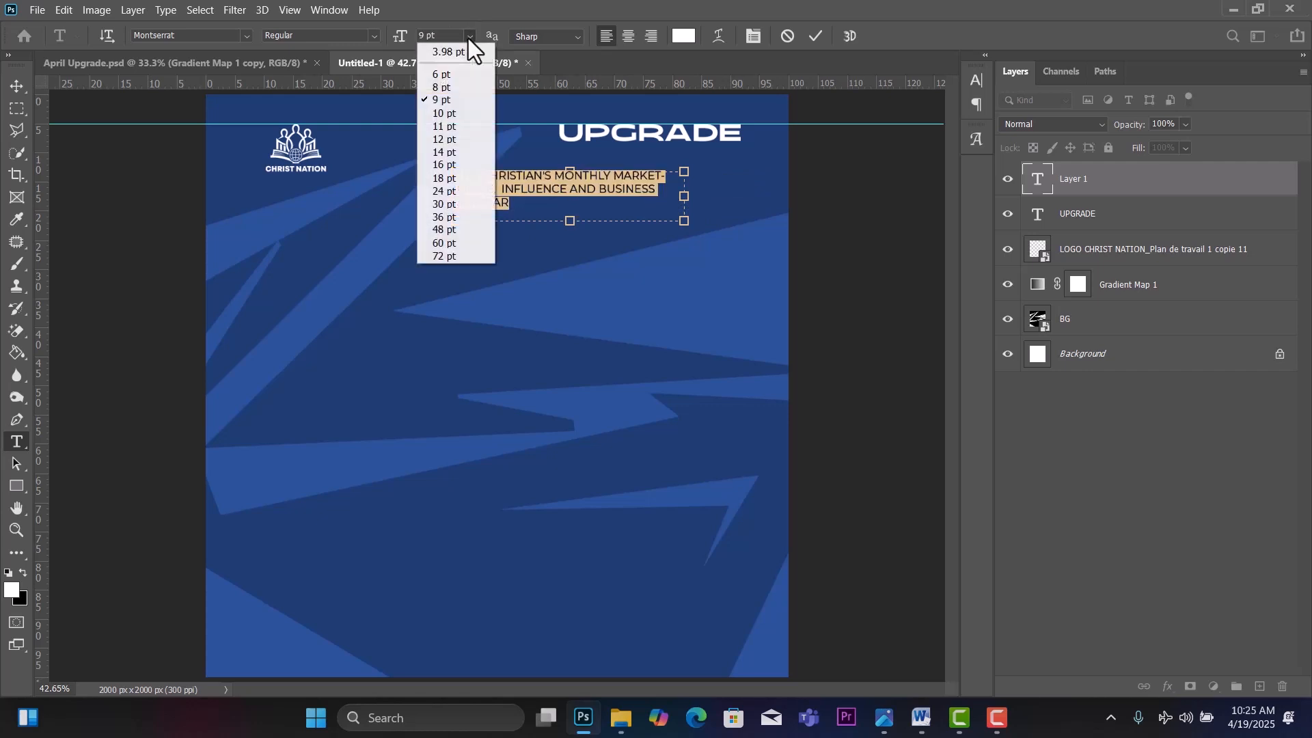
pyautogui.click(457, 89)
# Commit the subtitle text and scale it down to about 77%.
pyautogui.click(25, 88)
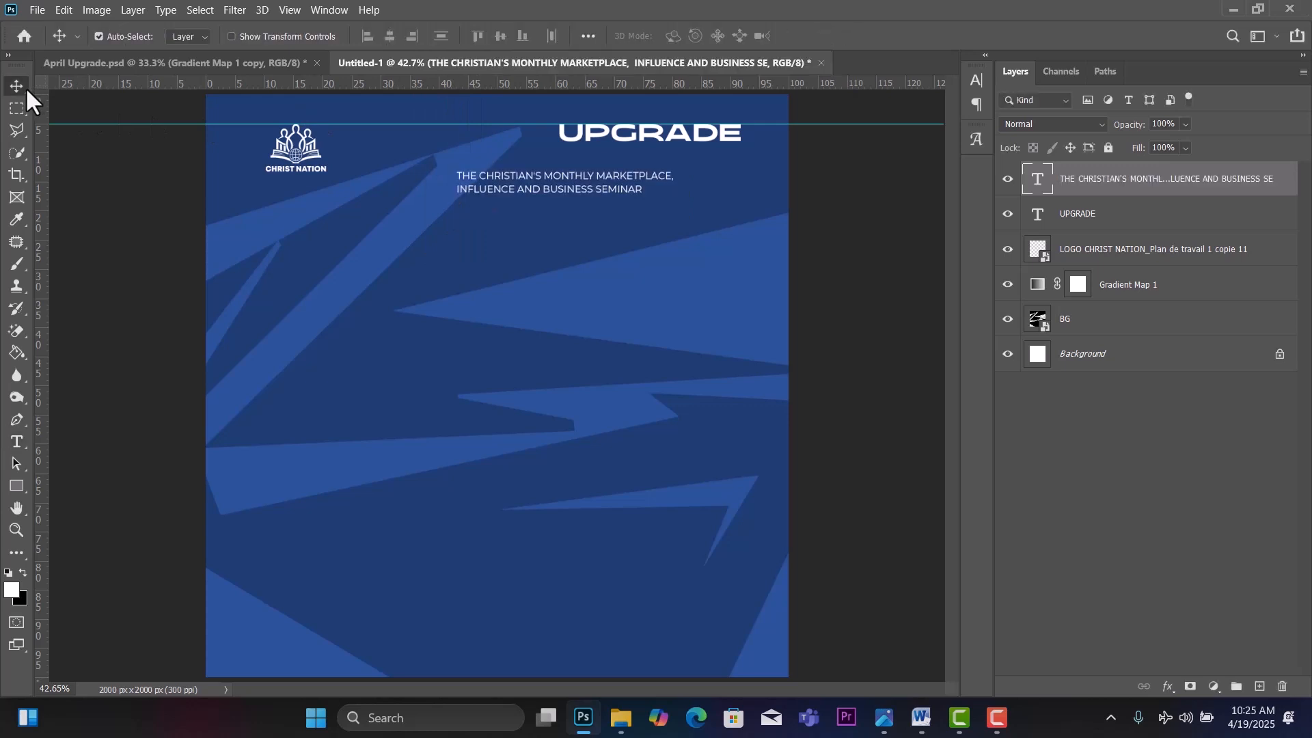
pyautogui.moveTo(567, 190); pyautogui.dragTo(714, 175)
pyautogui.hotkey('ctrl', 'z')
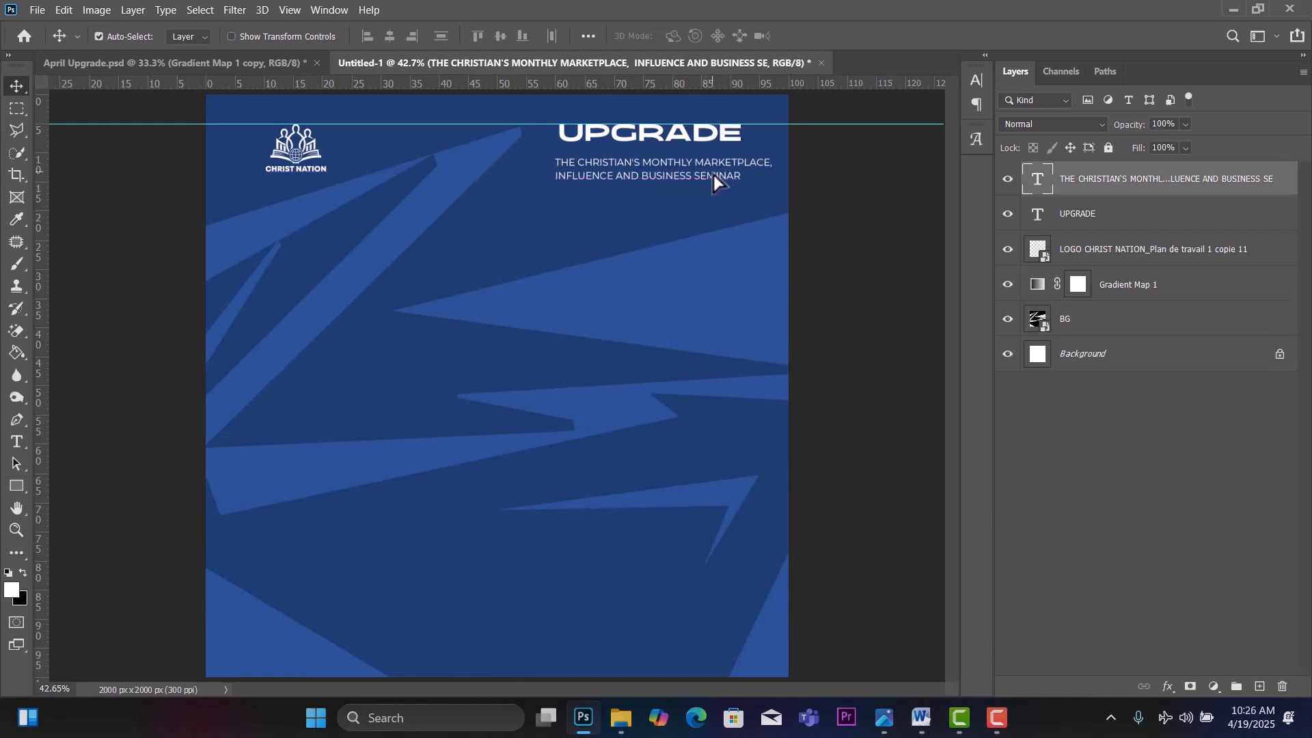
pyautogui.hotkey('ctrl', 't')
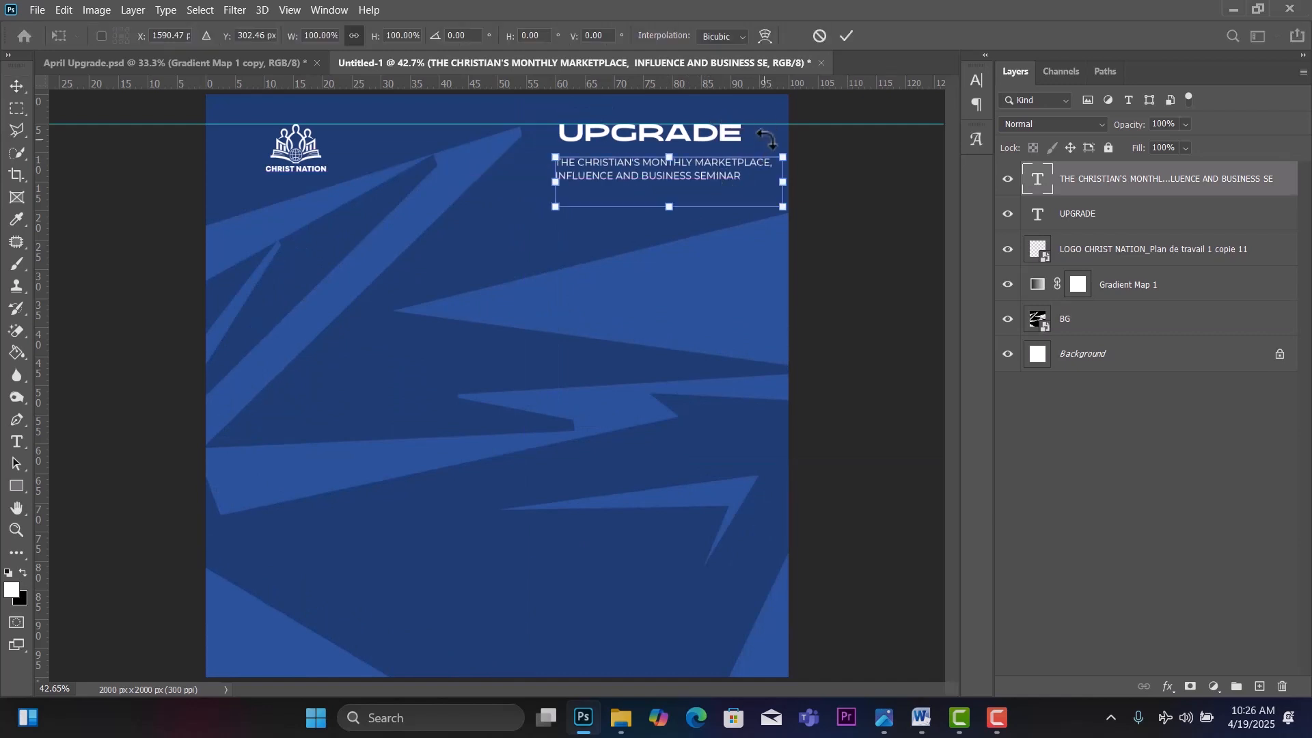
pyautogui.moveTo(781, 153); pyautogui.dragTo(731, 168)
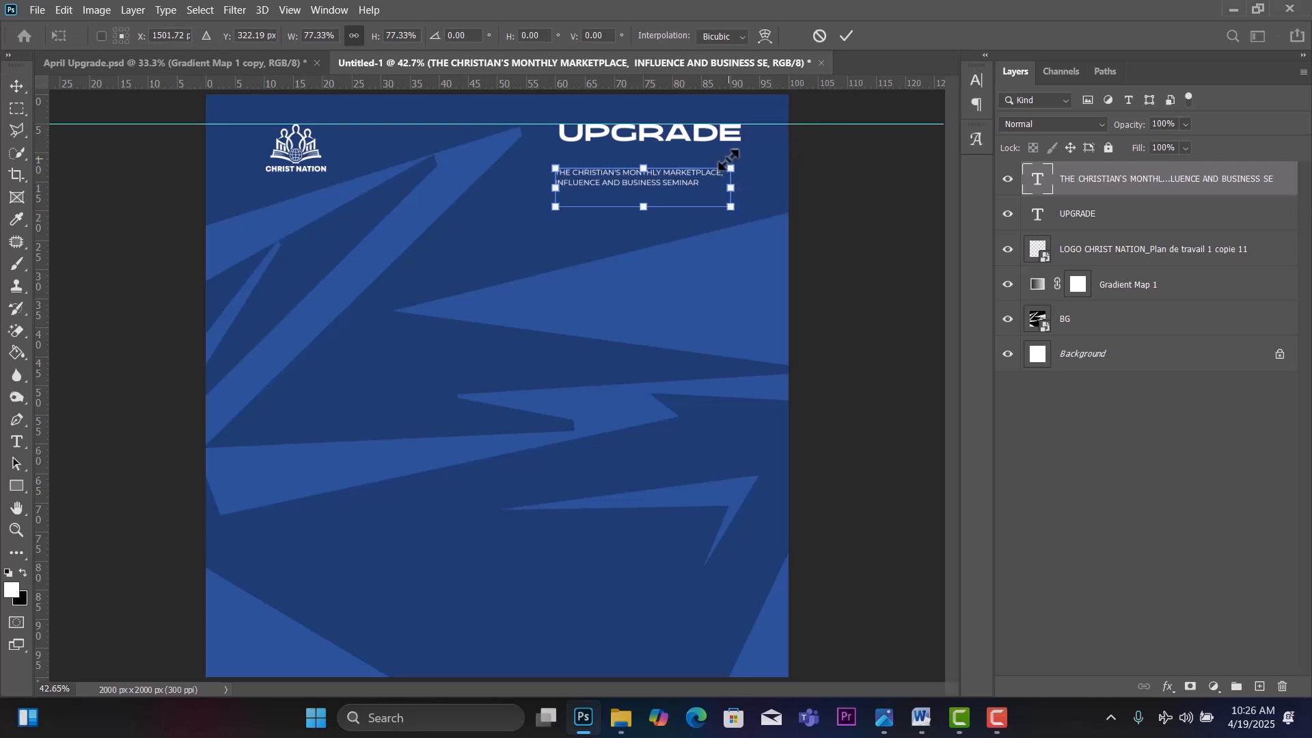
pyautogui.click(20, 80)
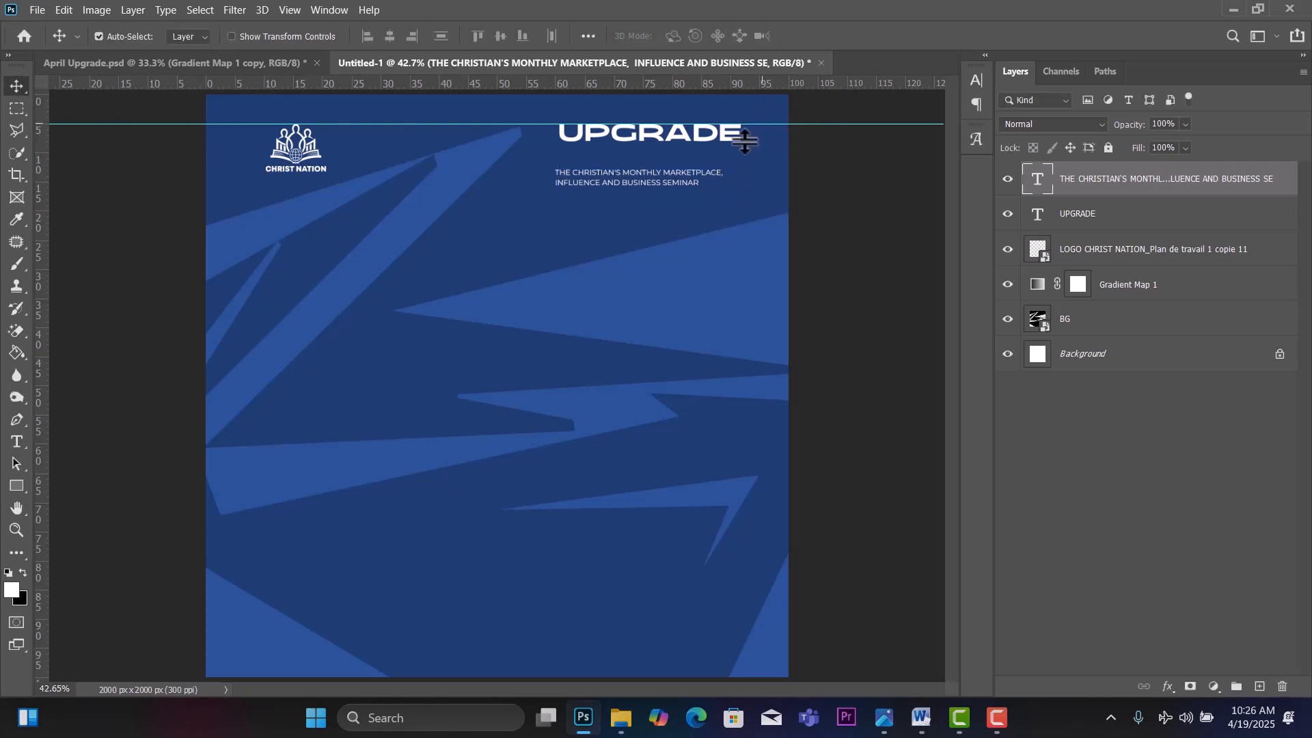
# Move the subtitle up and lower the UPGRADE heading so they sit together.
pyautogui.moveTo(695, 177); pyautogui.dragTo(686, 171)
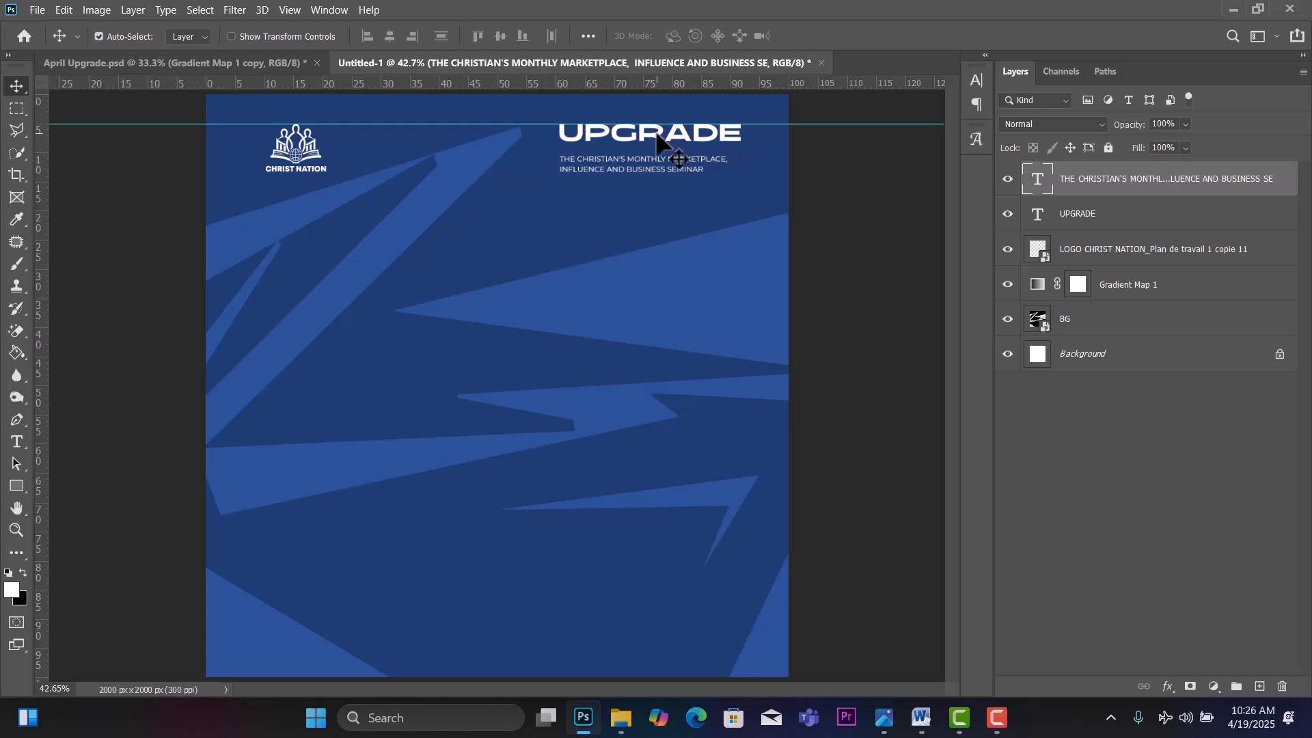
pyautogui.moveTo(656, 136); pyautogui.dragTo(655, 146)
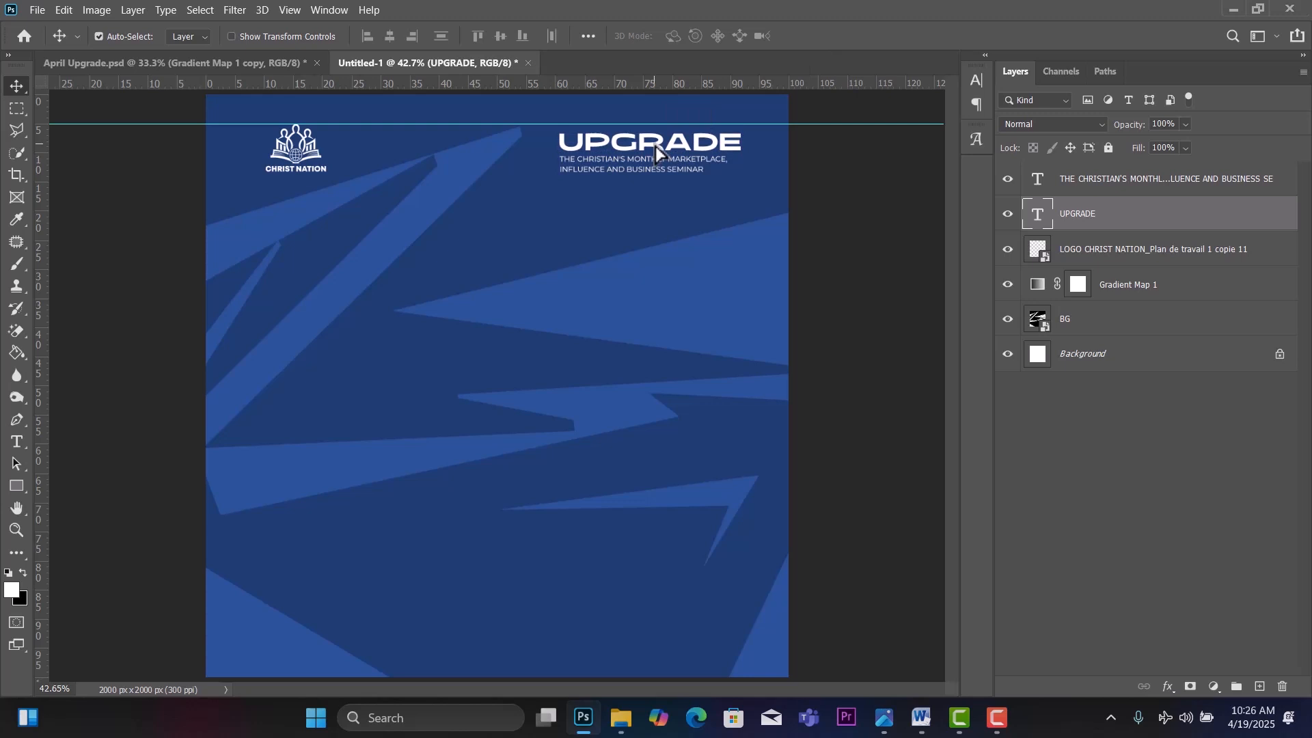
pyautogui.press('Down')
pyautogui.press('Down')
pyautogui.press('Down')
pyautogui.press('Down')
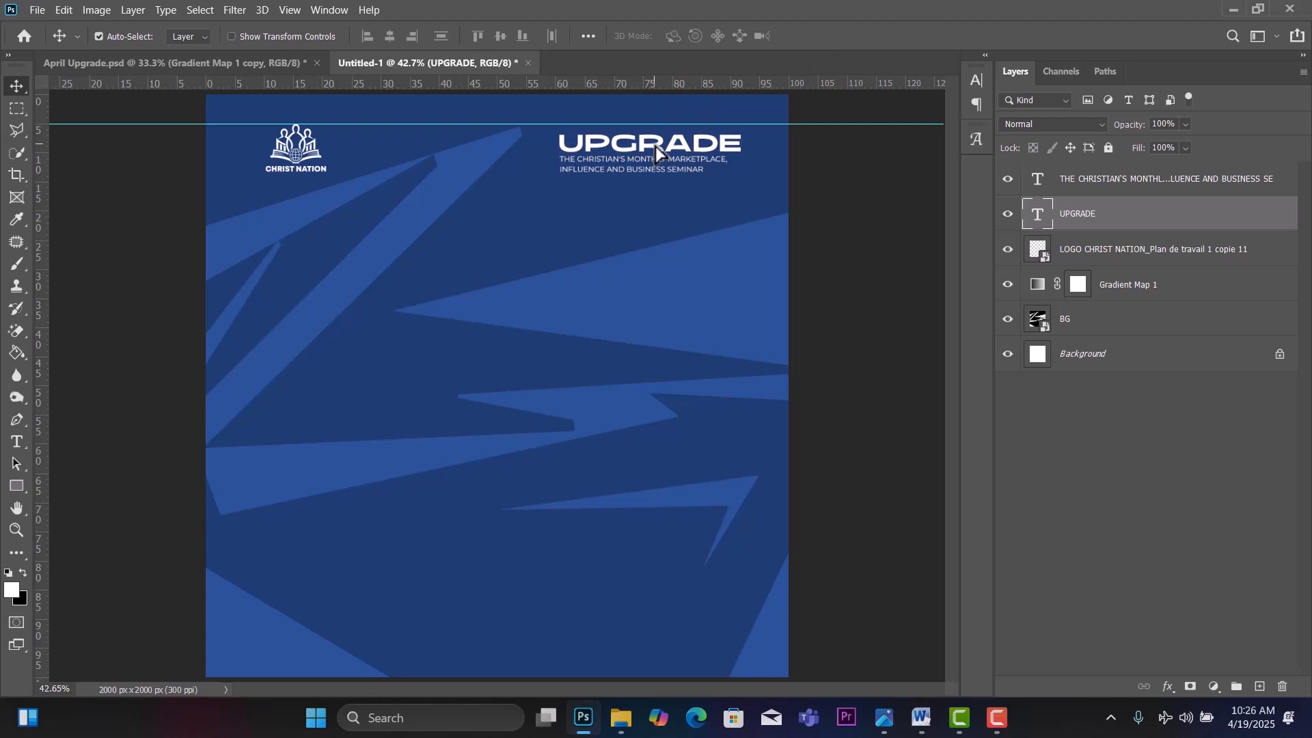
# Nudge the CHRIST NATION logo down a few pixels to align with UPGRADE.
pyautogui.click(313, 155)
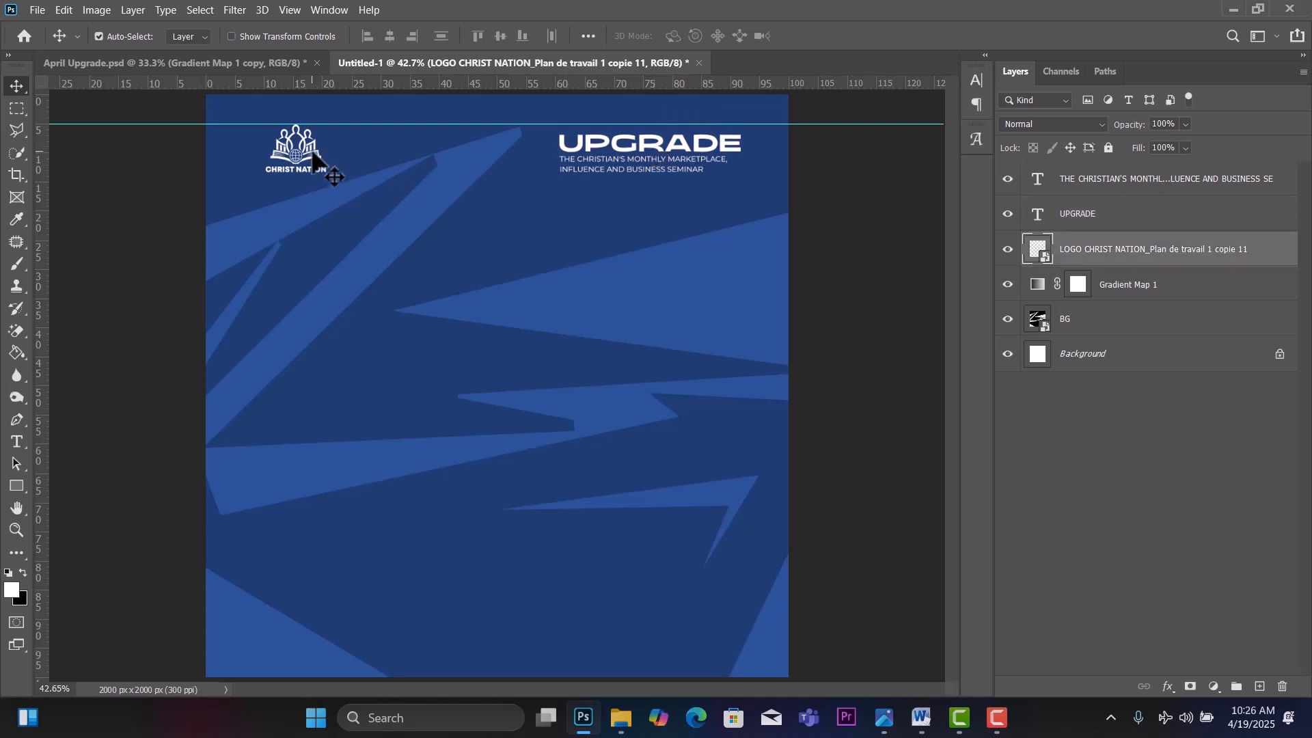
pyautogui.click(293, 168)
pyautogui.moveTo(293, 171); pyautogui.dragTo(292, 176)
pyautogui.click(296, 172)
pyautogui.press('Down')
pyautogui.press('Down')
pyautogui.press('Down')
pyautogui.press('Down')
pyautogui.press('Down')
pyautogui.press('Down')
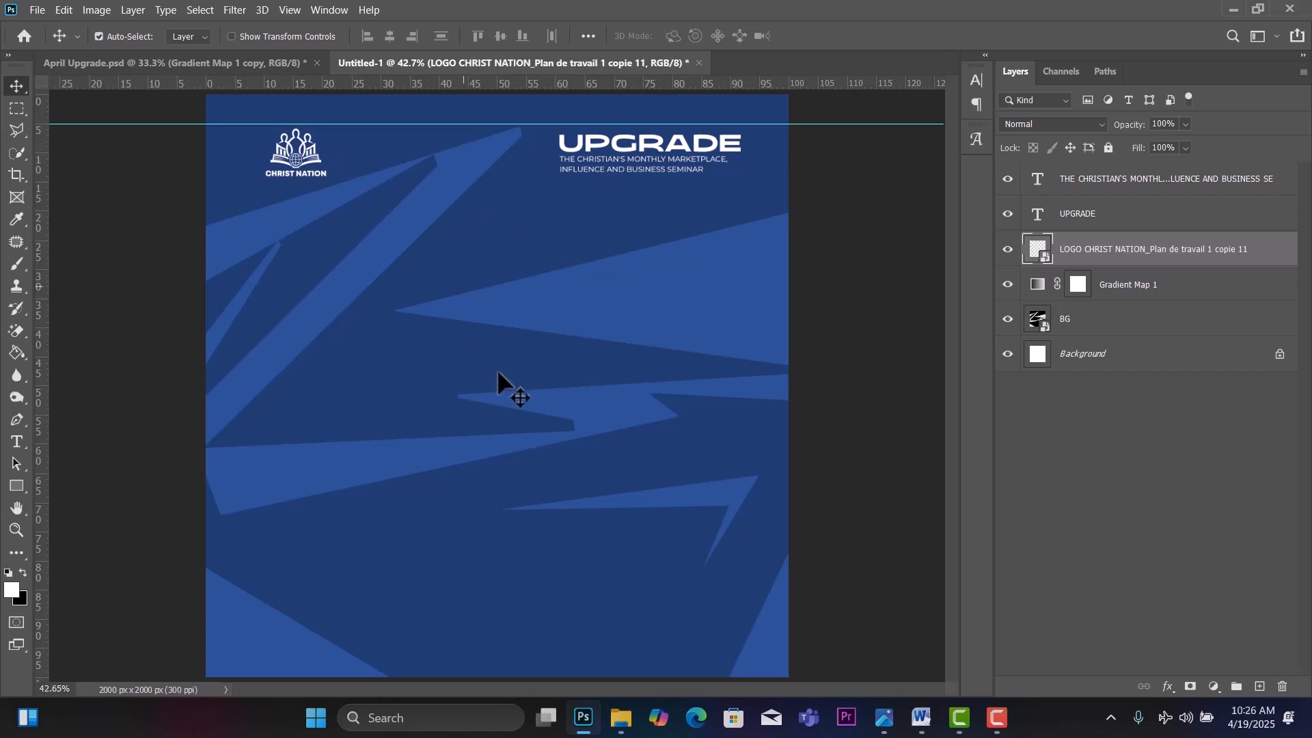
pyautogui.press('t')
# Type ENTREPRENEURSHIP in a new text box mid-page.
pyautogui.click(18, 440)
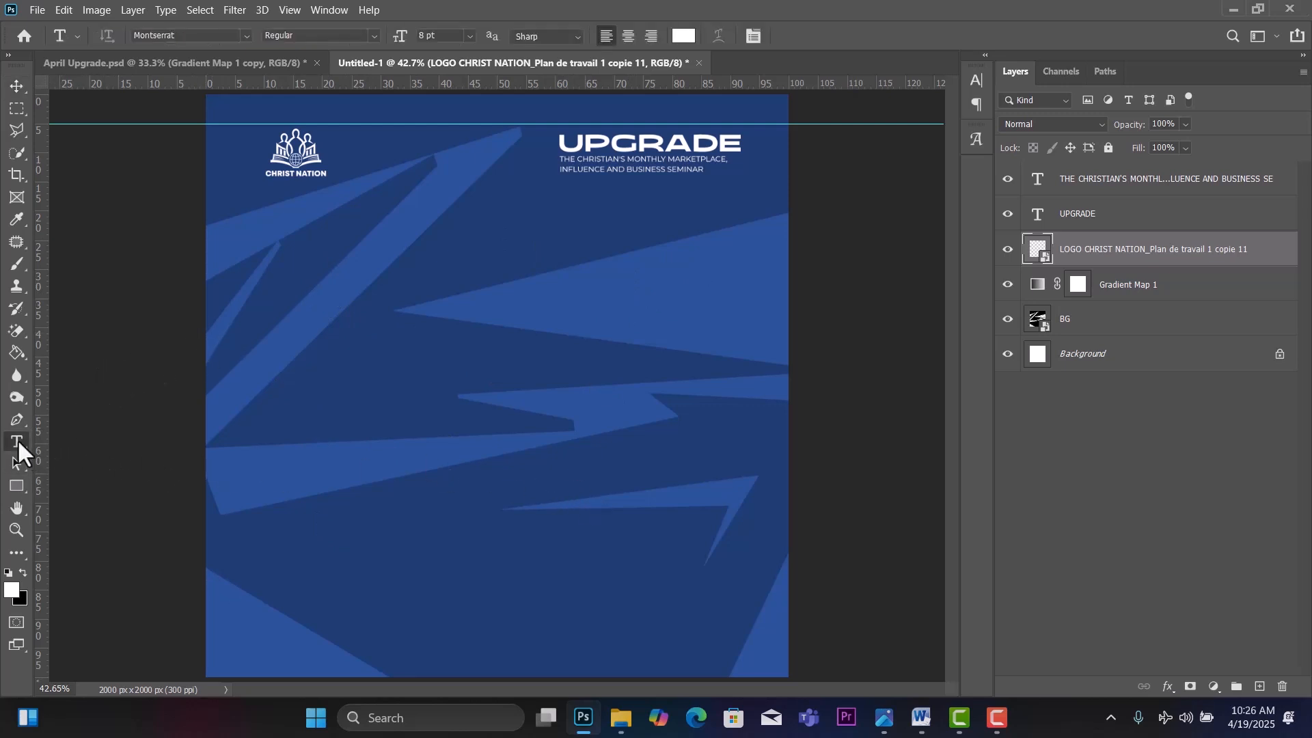
pyautogui.click(385, 353)
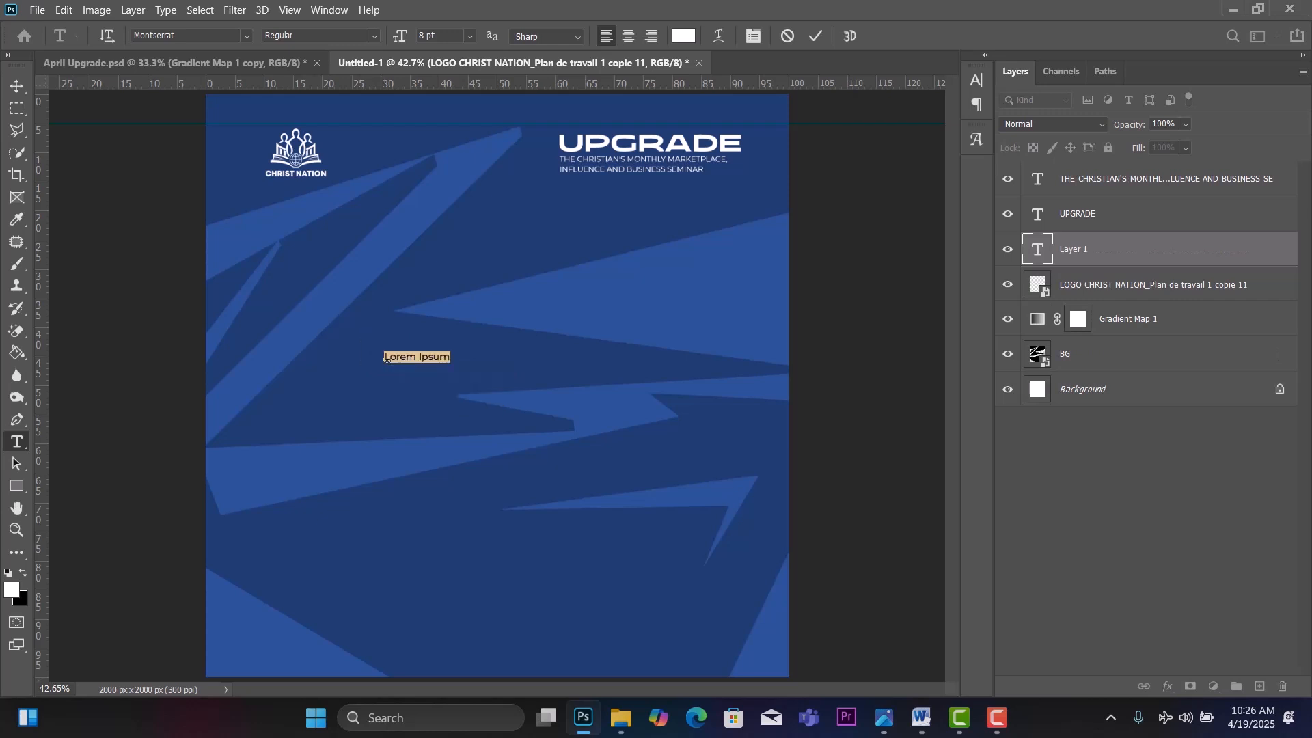
pyautogui.write('ENTREPRENEUR')
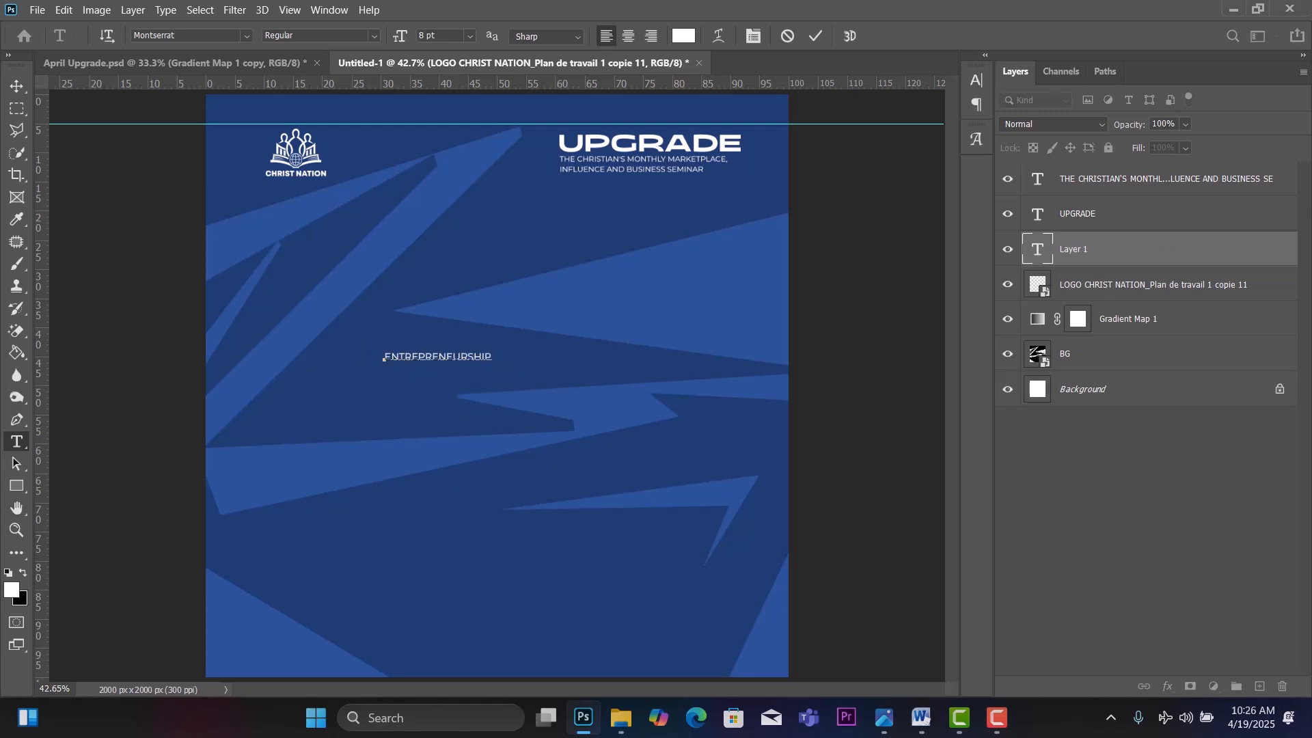
# Set the headline to Bigger Display at 72 pt and move it left under the logo.
pyautogui.hotkey('ctrl', 'a')
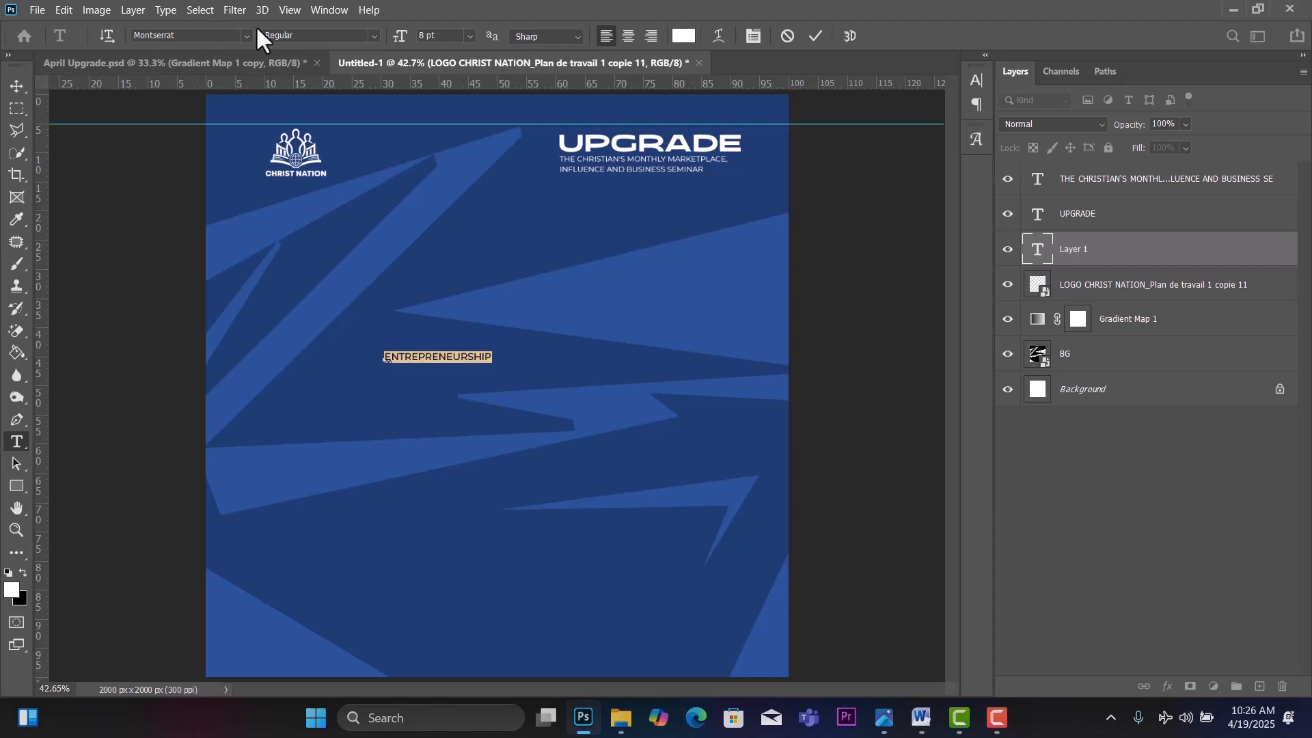
pyautogui.click(228, 39)
pyautogui.write('Bigger')
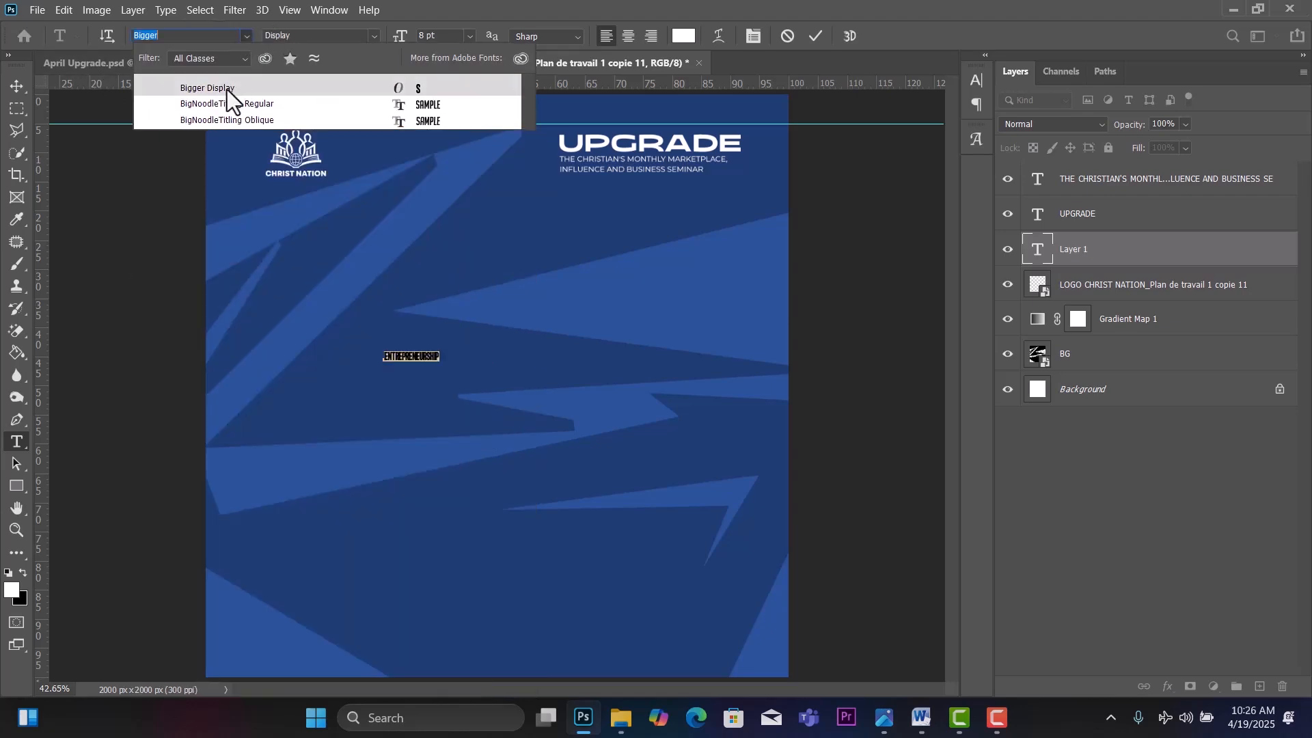
pyautogui.click(227, 89)
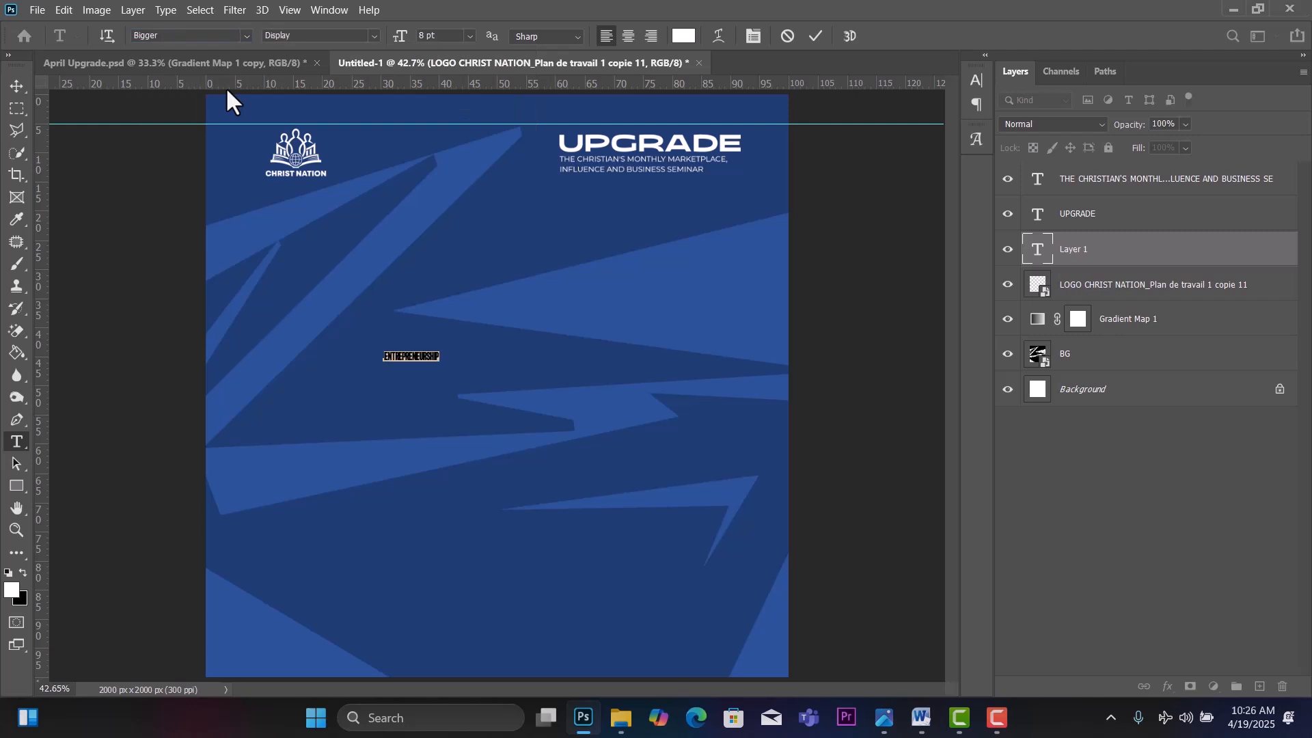
pyautogui.click(471, 36)
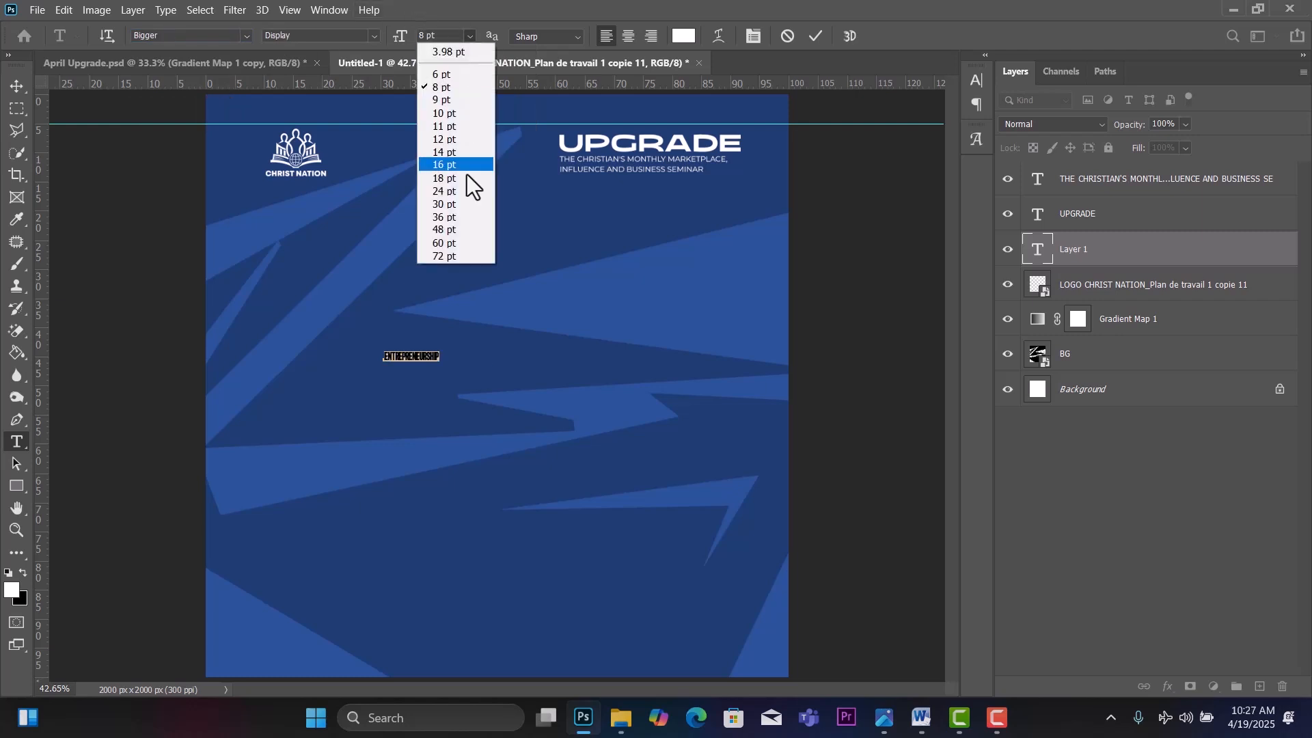
pyautogui.click(450, 252)
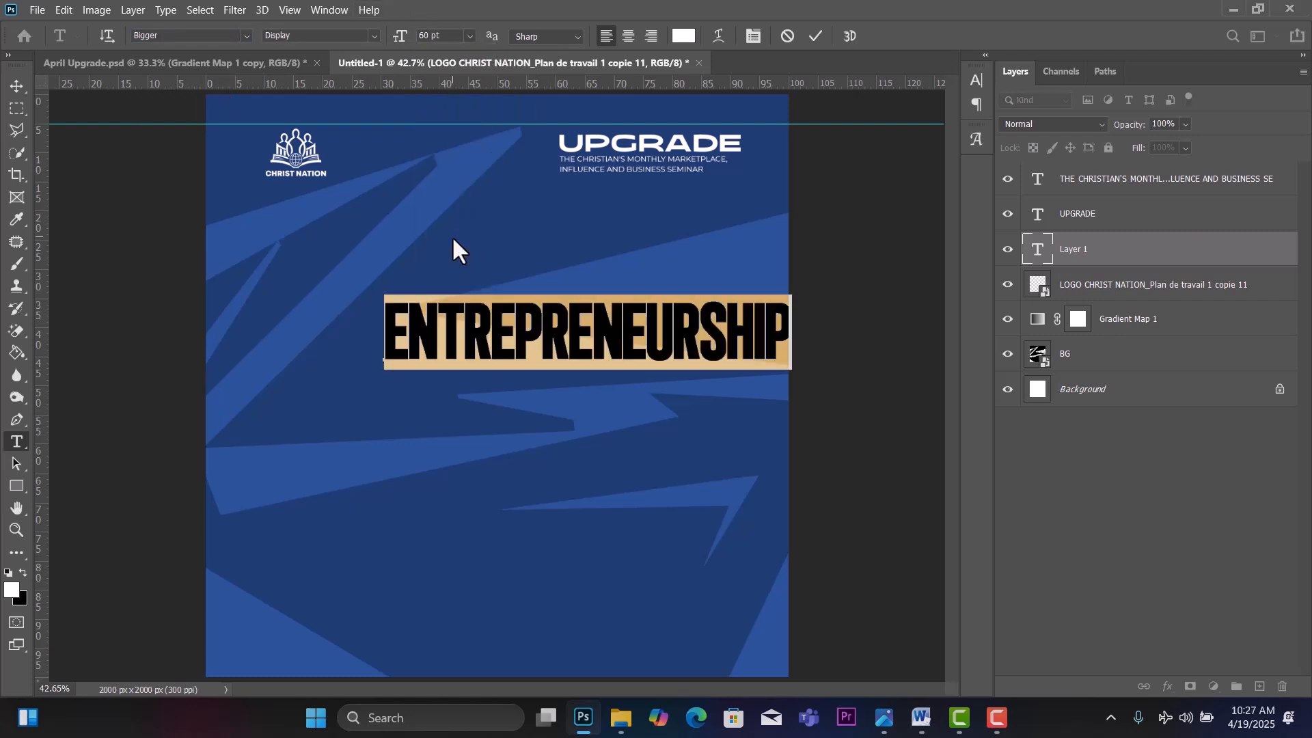
pyautogui.click(16, 86)
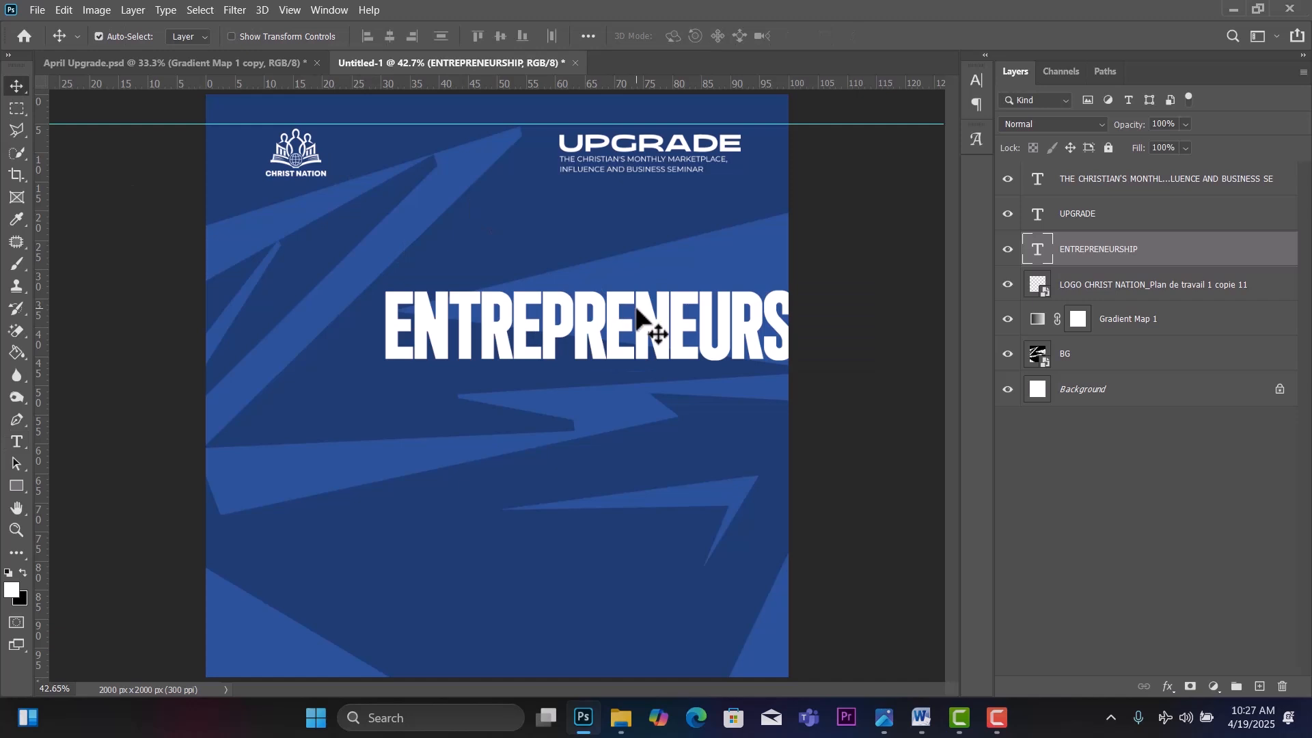
pyautogui.moveTo(638, 317); pyautogui.dragTo(520, 302)
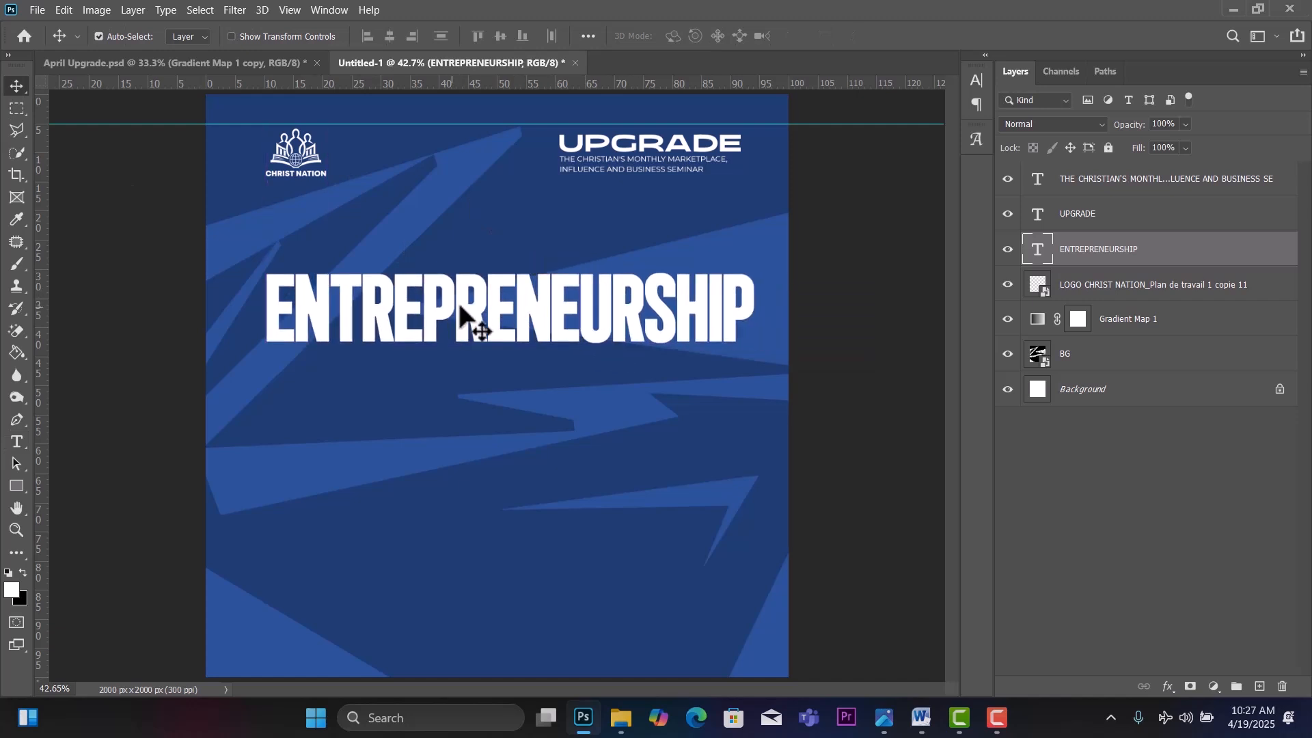
# Break the headline into ENTREPRE and NEURSHIP lines and increase the leading twice.
pyautogui.doubleClick(517, 308)
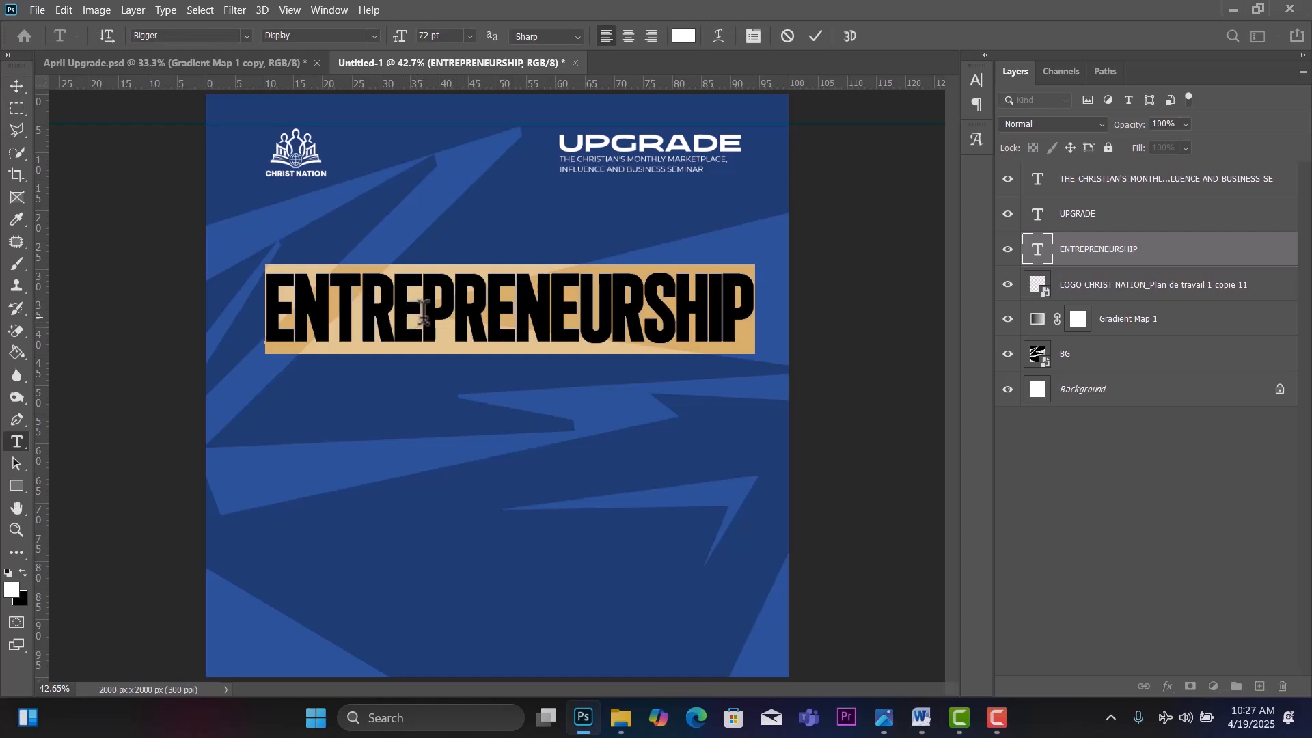
pyautogui.click(517, 300)
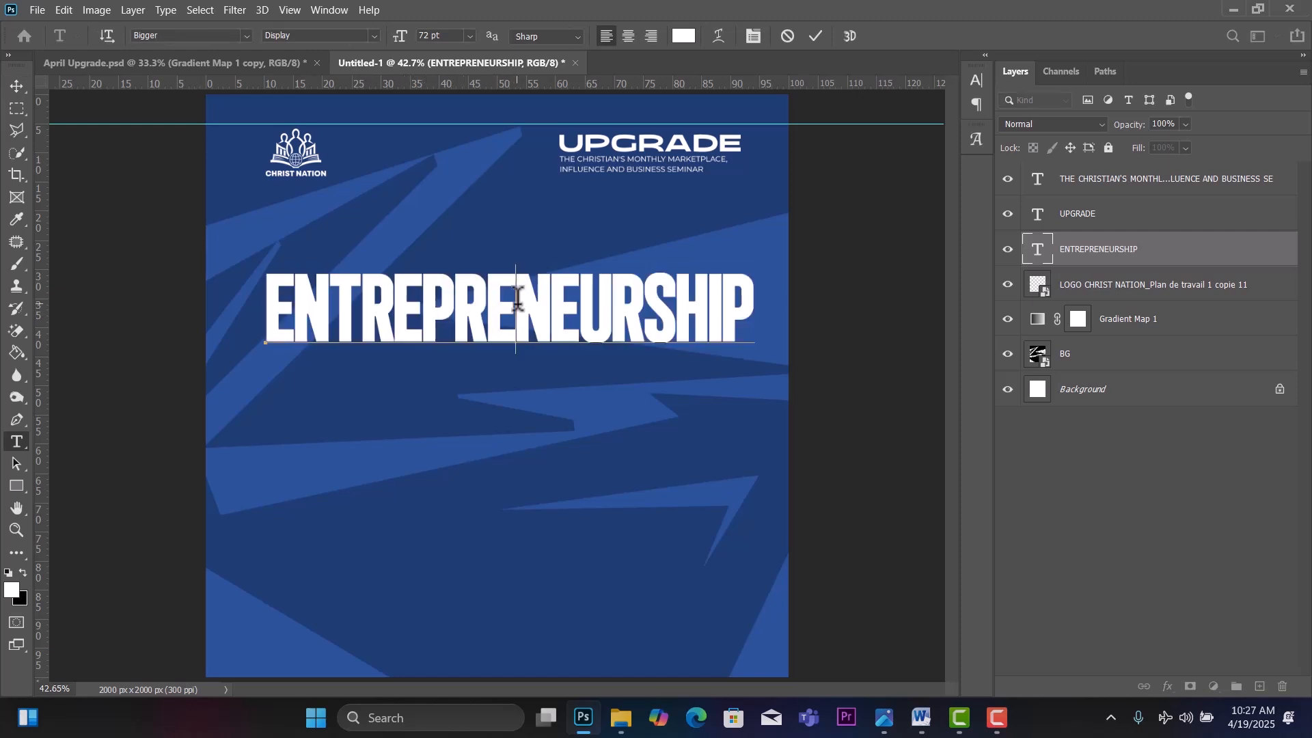
pyautogui.press('Return')
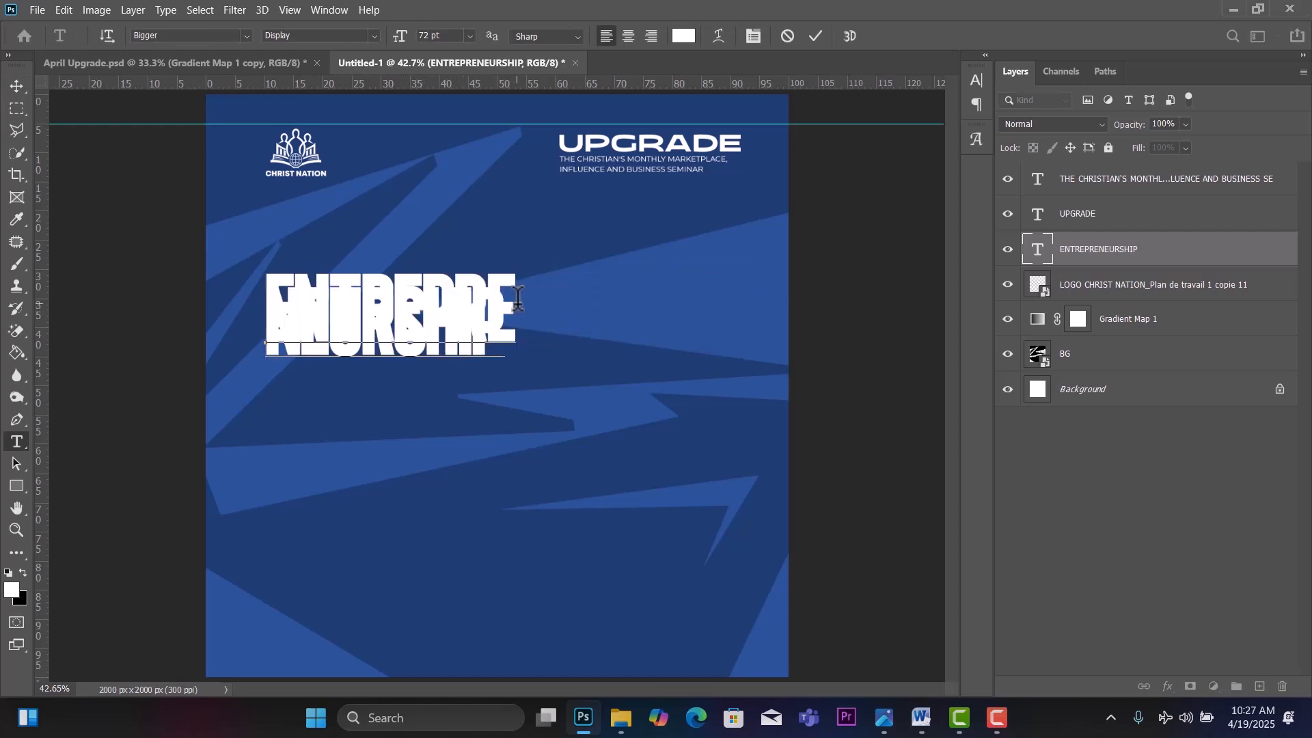
pyautogui.hotkey('ctrl', 'a')
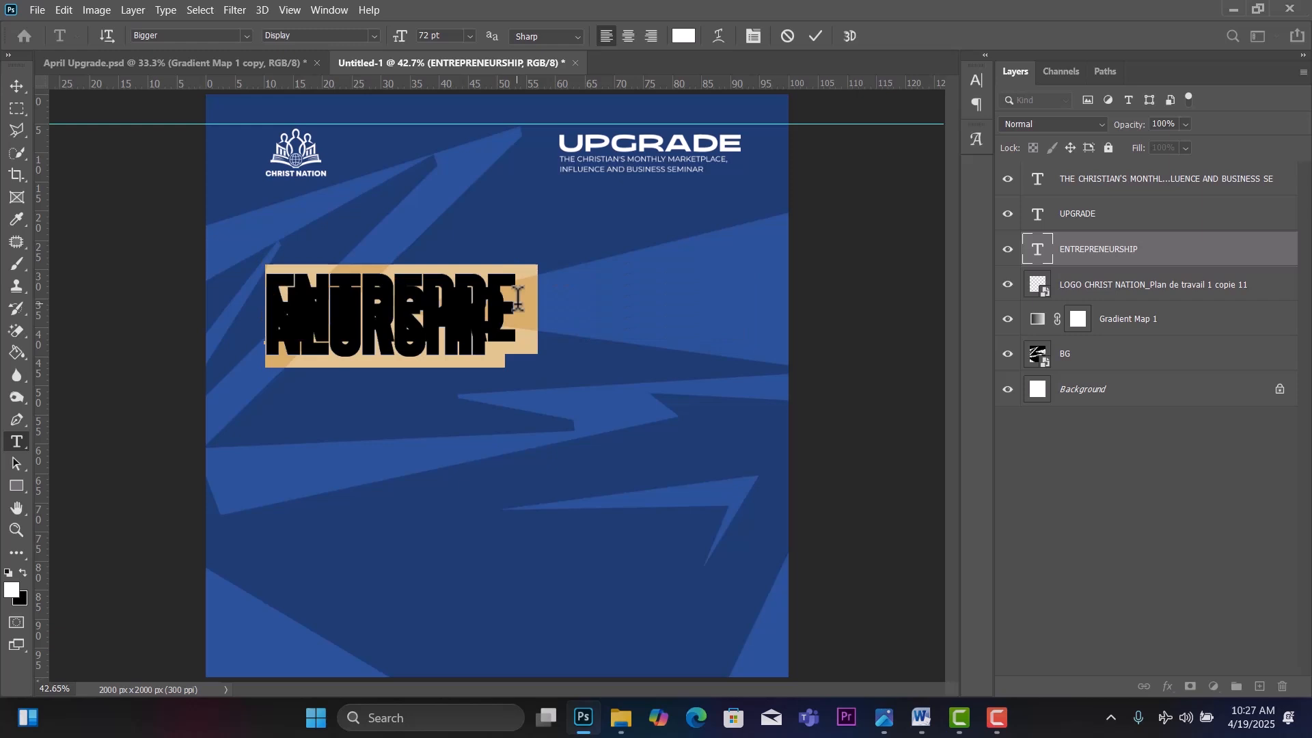
pyautogui.hotkey('alt', 'Down')
pyautogui.hotkey('alt', 'Down')
pyautogui.hotkey('alt', 'Down')
pyautogui.hotkey('alt', 'Down')
pyautogui.hotkey('alt', 'Down')
pyautogui.hotkey('alt', 'Down')
pyautogui.hotkey('alt', 'Down')
pyautogui.hotkey('alt', 'Down')
pyautogui.hotkey('alt', 'Down')
pyautogui.hotkey('alt', 'Down')
pyautogui.hotkey('alt', 'Down')
pyautogui.hotkey('alt', 'Down')
pyautogui.hotkey('alt', 'Down')
pyautogui.hotkey('alt', 'Down')
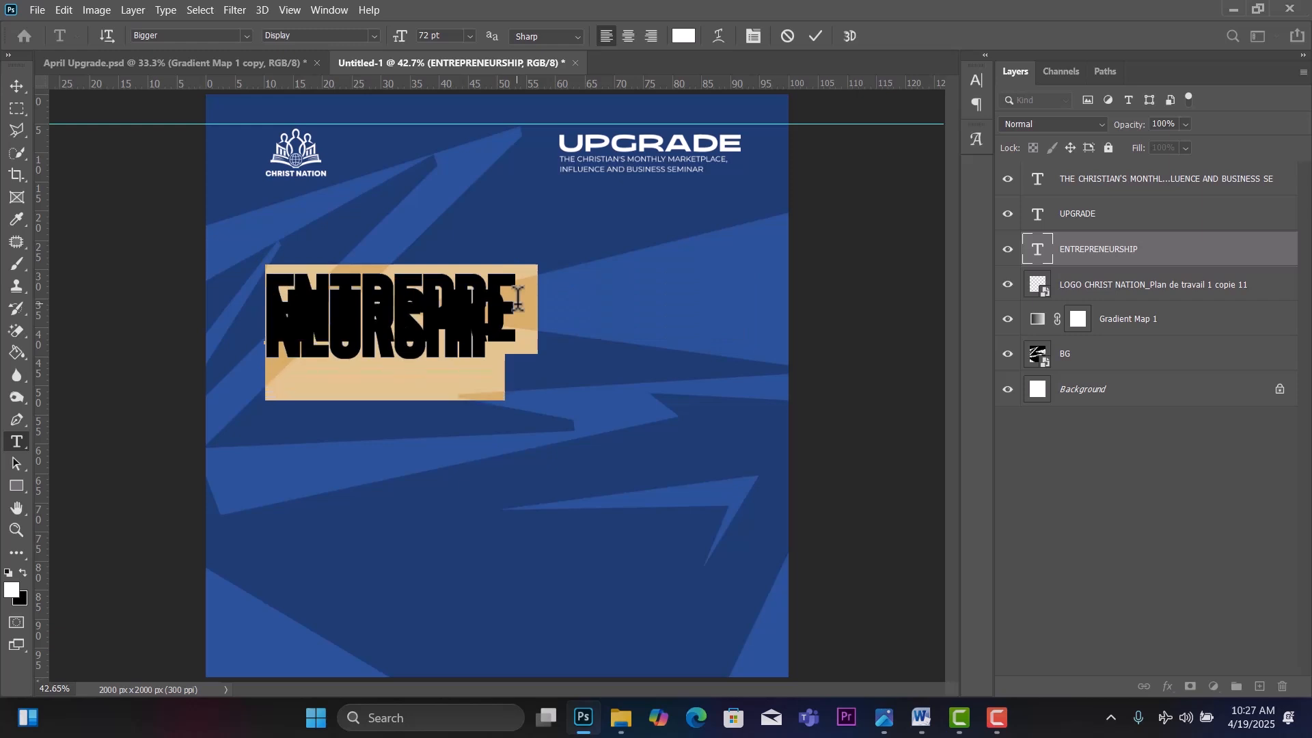
pyautogui.hotkey('alt', 'Down')
pyautogui.hotkey('alt', 'Down')
pyautogui.hotkey('alt', 'Down')
pyautogui.hotkey('alt', 'Down')
pyautogui.hotkey('alt', 'Down')
pyautogui.hotkey('alt', 'Down')
pyautogui.hotkey('alt', 'Down')
pyautogui.hotkey('alt', 'Down')
pyautogui.hotkey('alt', 'Down')
pyautogui.hotkey('alt', 'Down')
pyautogui.hotkey('alt', 'Down')
pyautogui.hotkey('alt', 'Down')
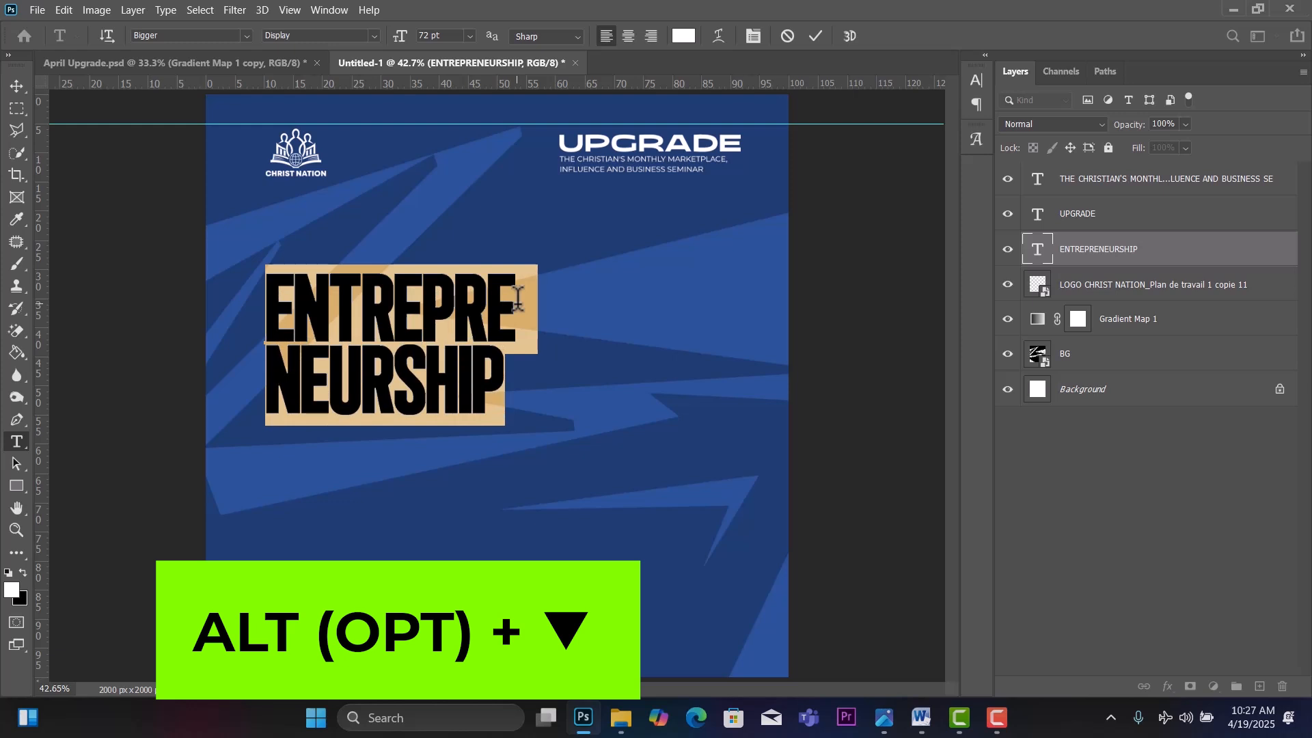
pyautogui.click(17, 84)
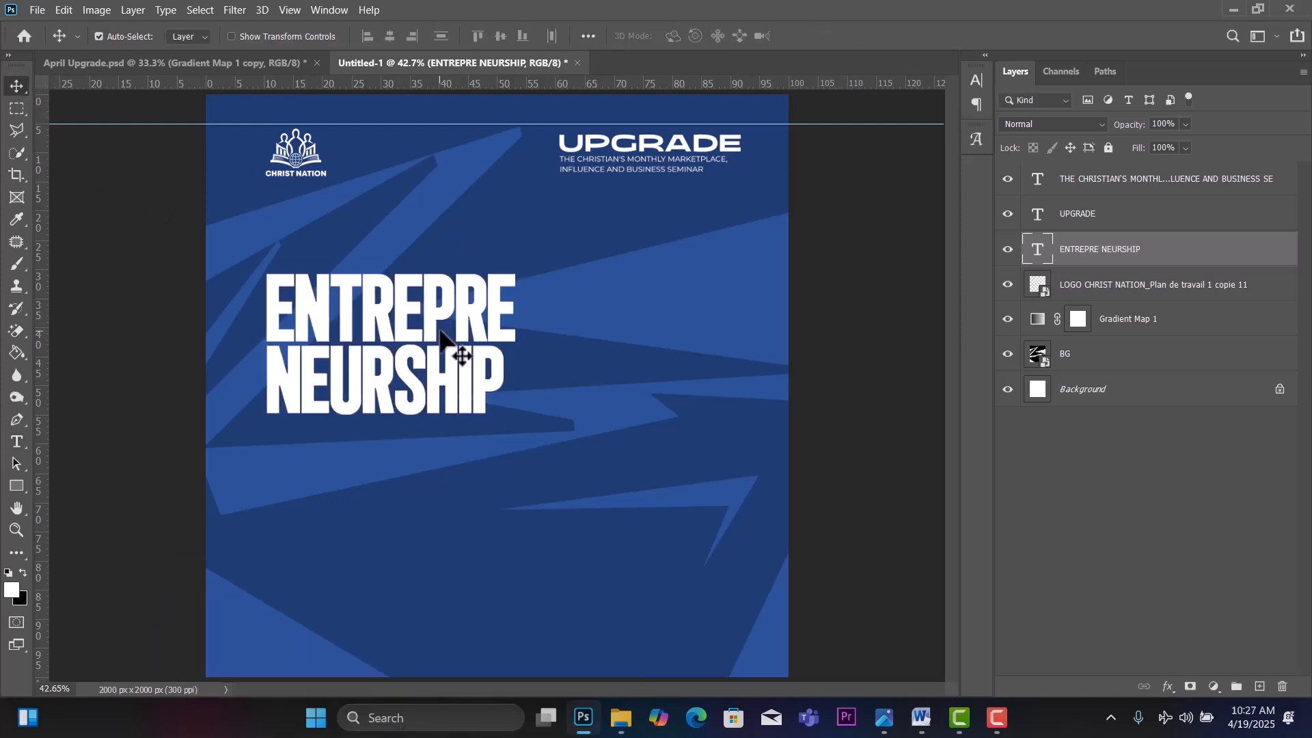
# Enlarge the two-line headline to about 162% and move it higher up the page.
pyautogui.hotkey('ctrl', 't')
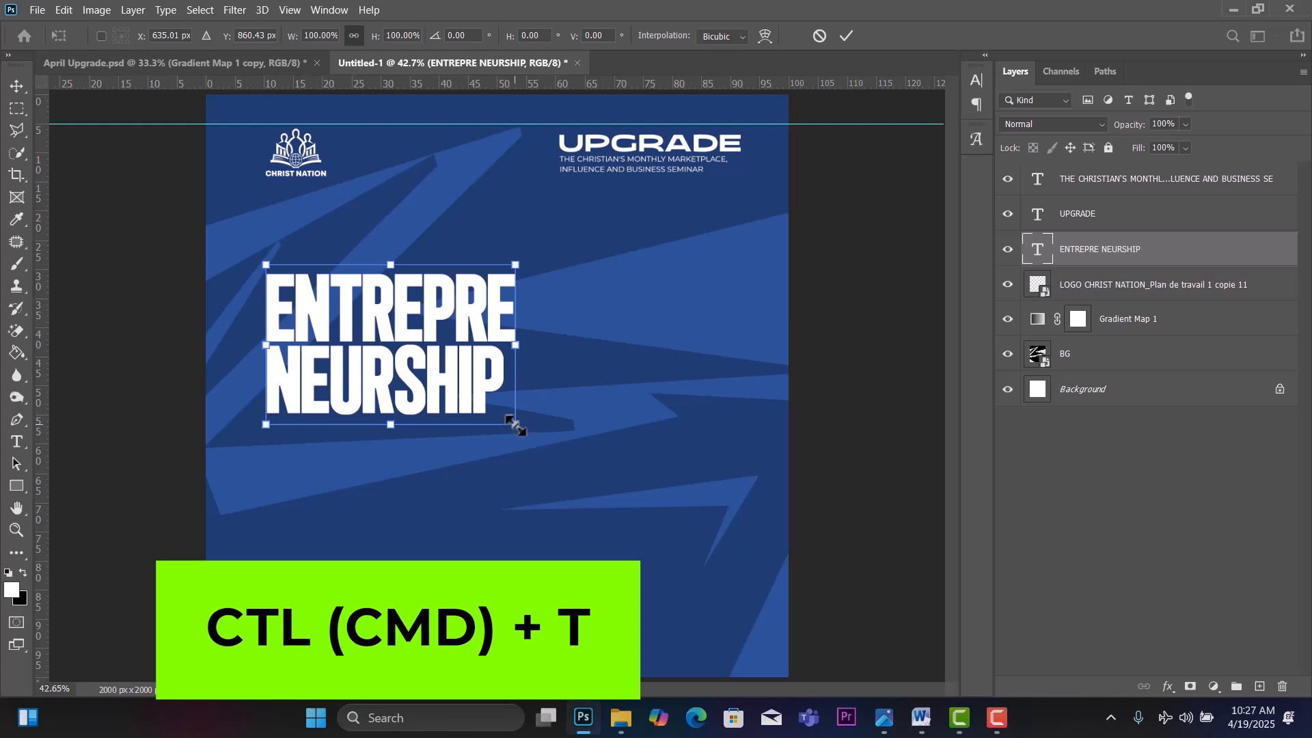
pyautogui.moveTo(515, 422); pyautogui.dragTo(667, 528)
pyautogui.moveTo(608, 469); pyautogui.dragTo(603, 400)
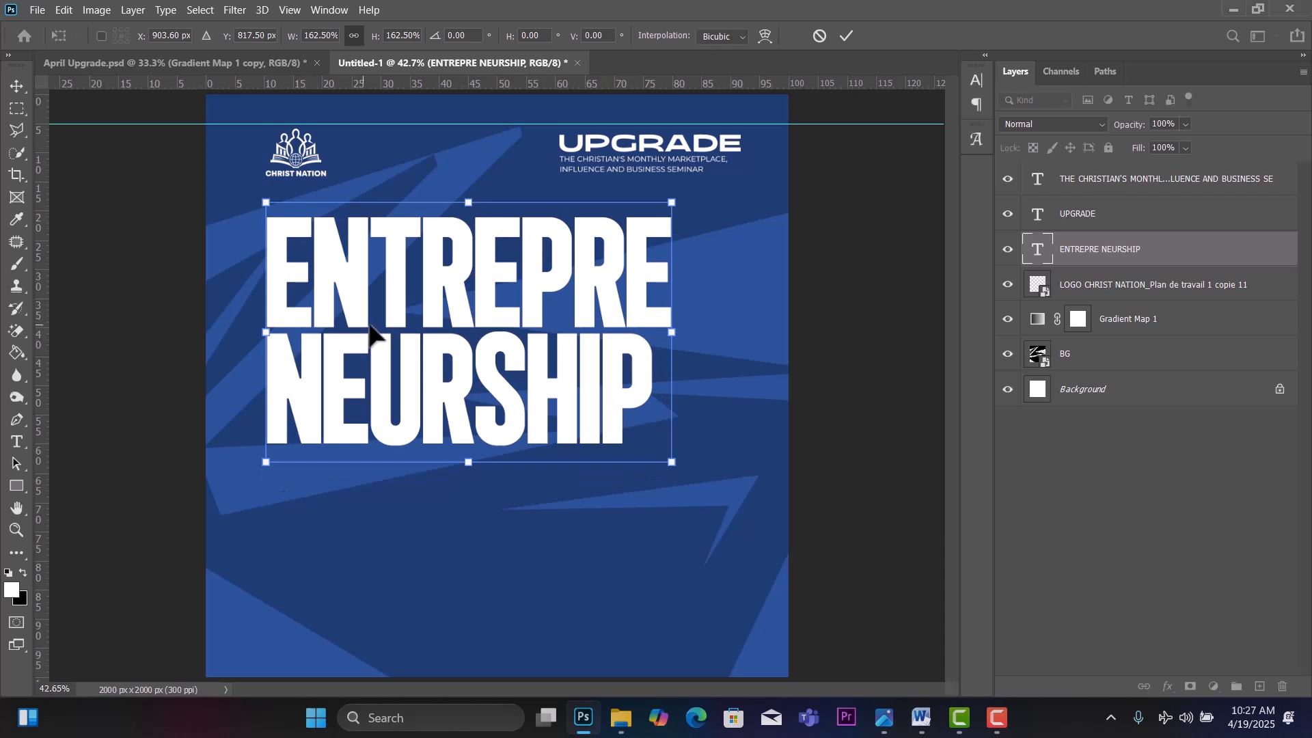
pyautogui.click(11, 90)
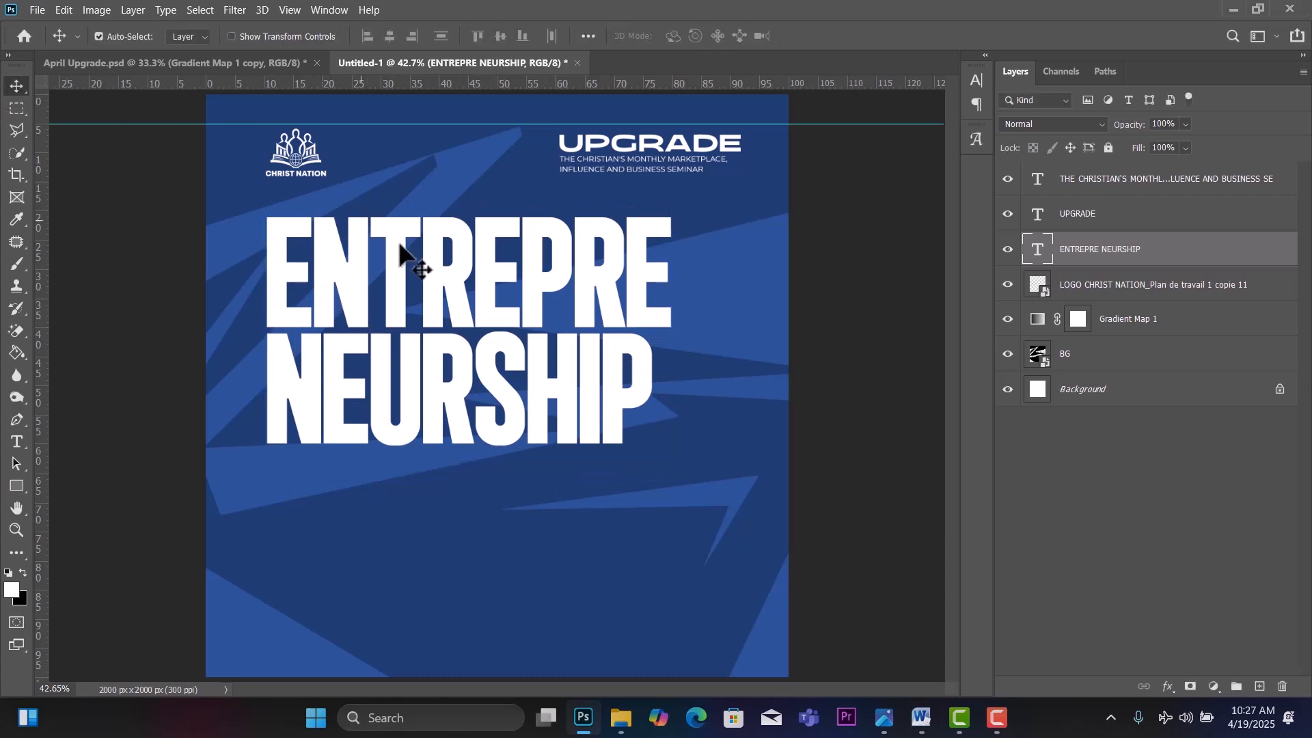
# Skew the headline so its right side slants upward.
pyautogui.hotkey('ctrl', 't')
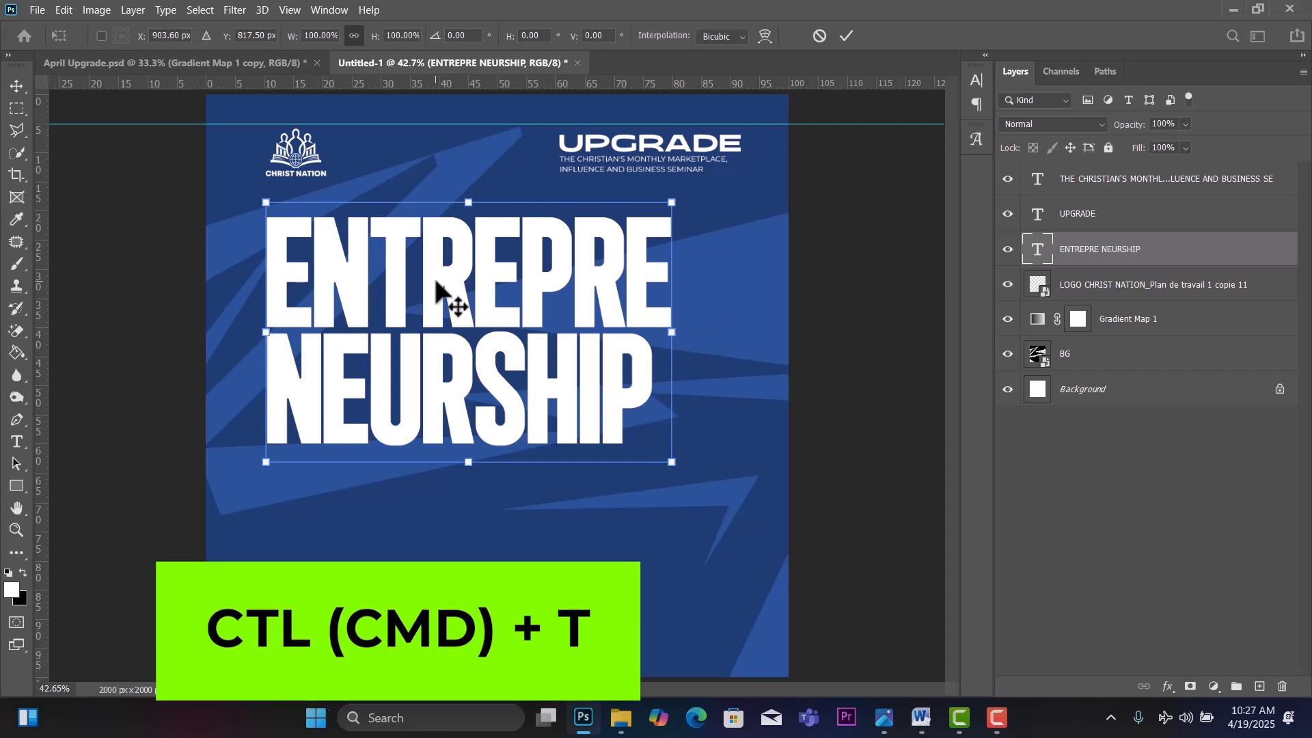
pyautogui.rightClick(437, 283)
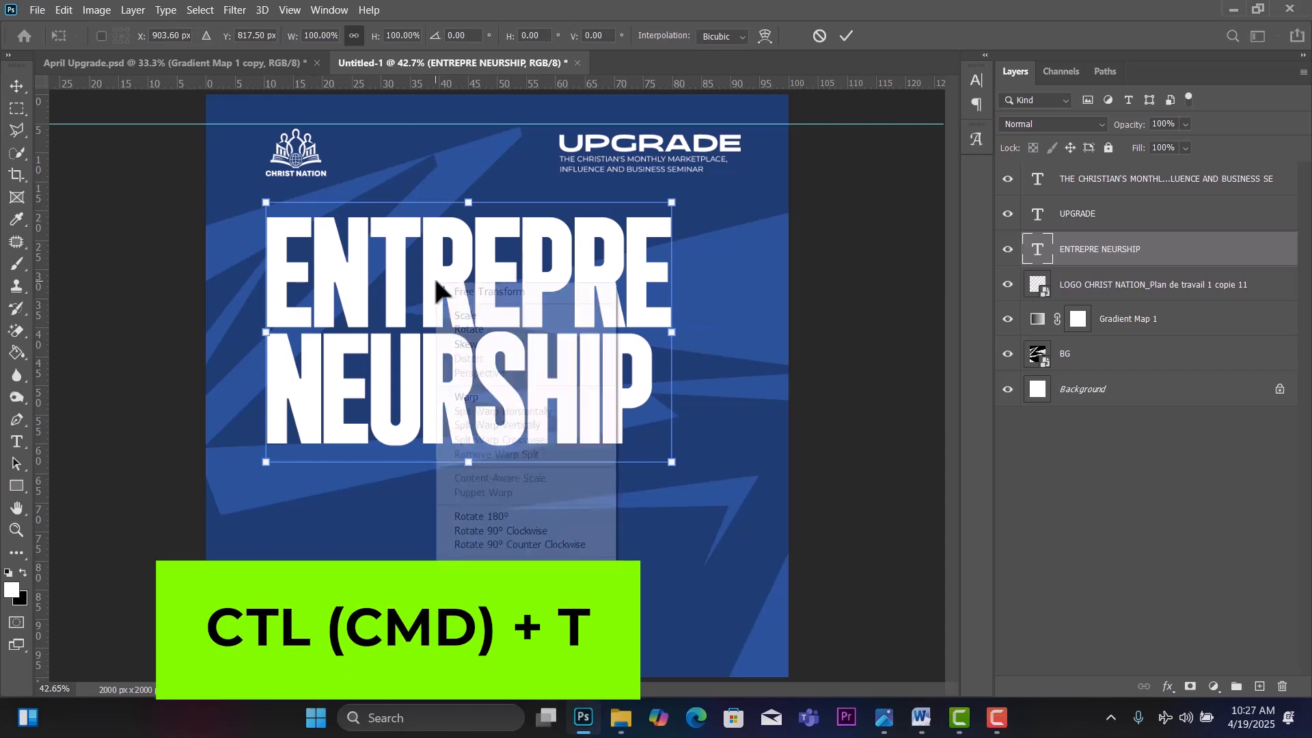
pyautogui.click(477, 346)
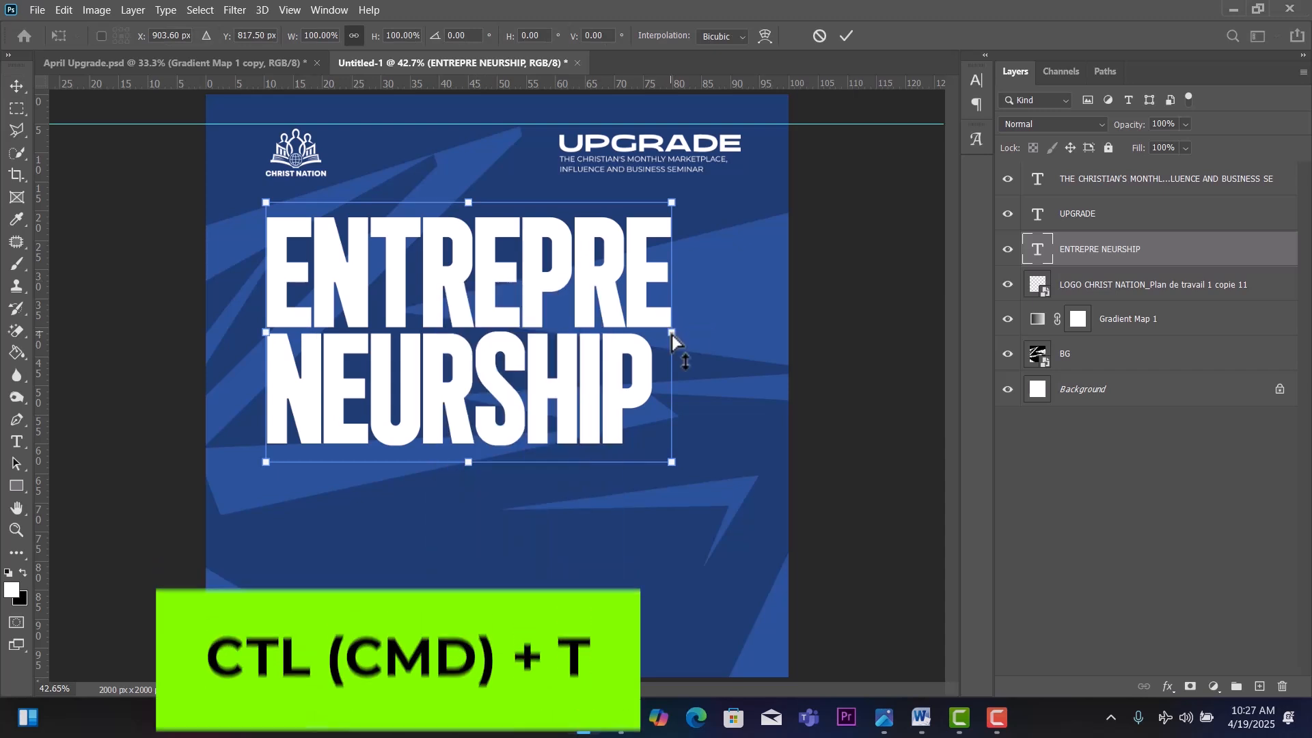
pyautogui.moveTo(671, 336); pyautogui.dragTo(672, 314)
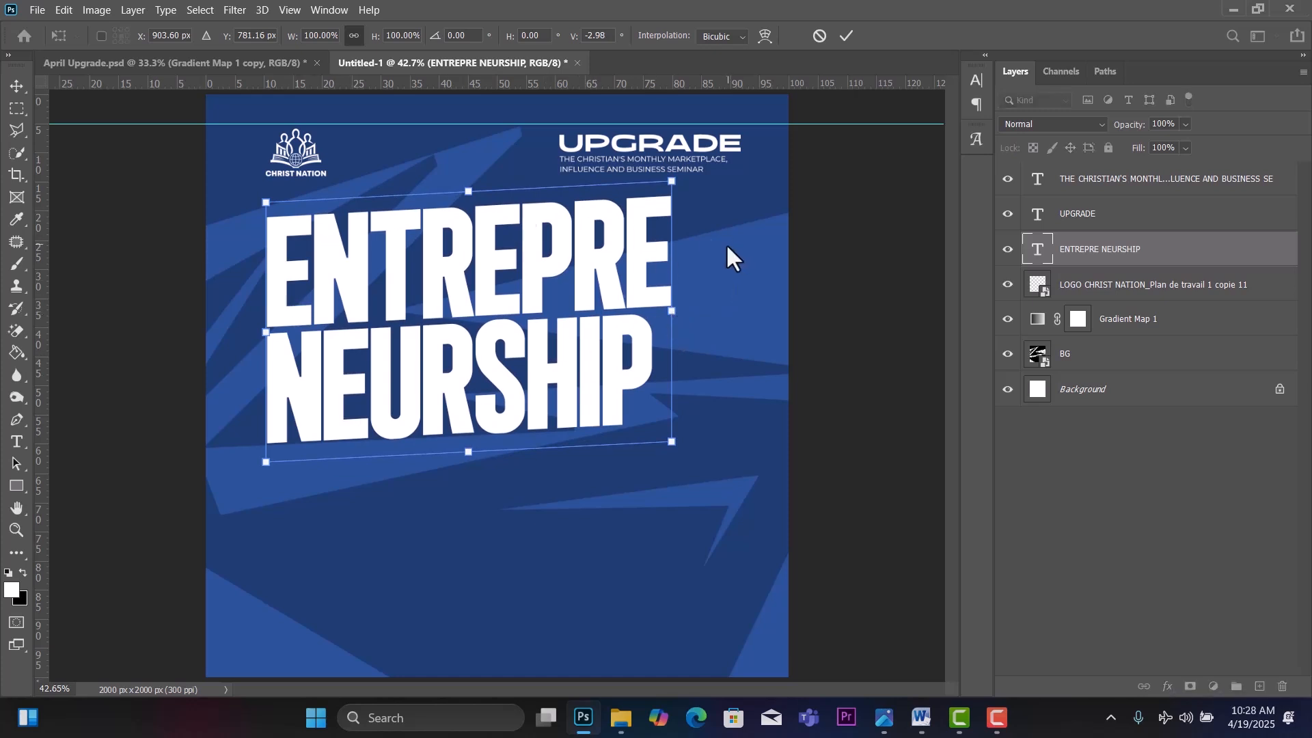
pyautogui.click(19, 85)
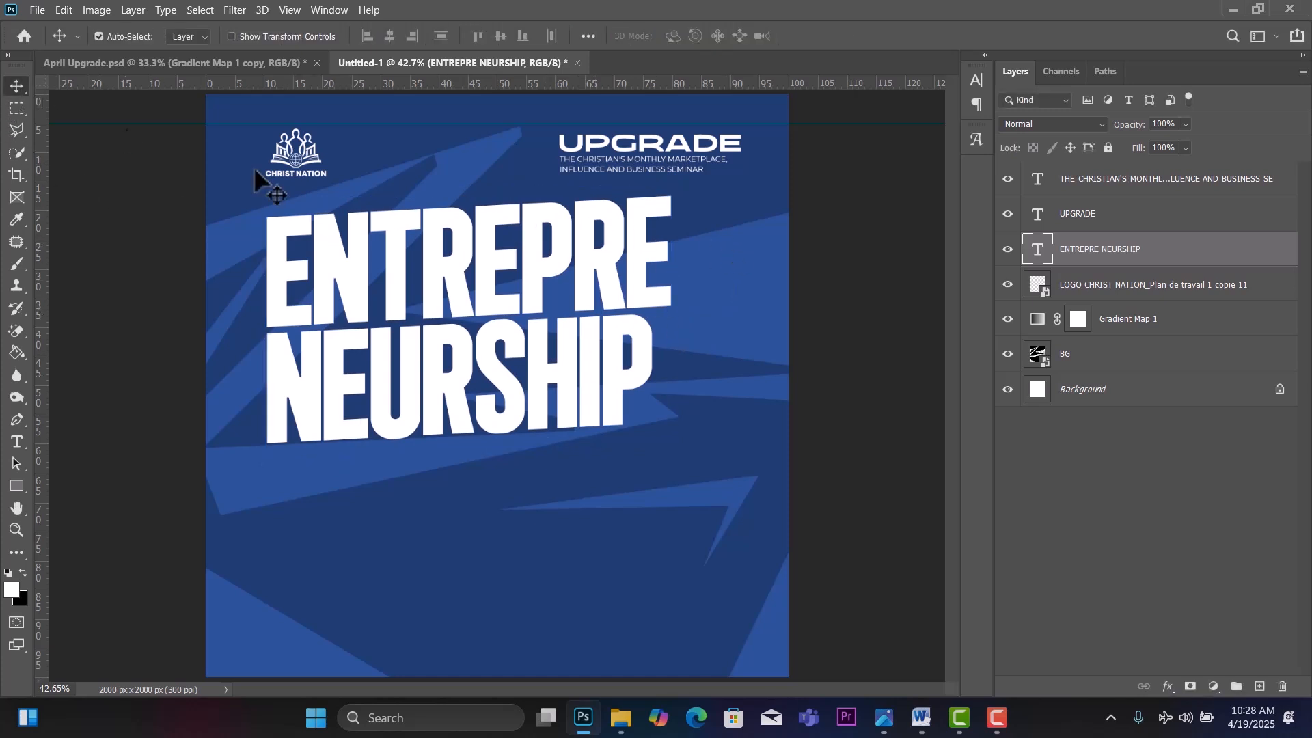
# Lower the headline slightly and drag speaker photo '2' from File Explorer onto the flyer.
pyautogui.moveTo(535, 340); pyautogui.dragTo(542, 371)
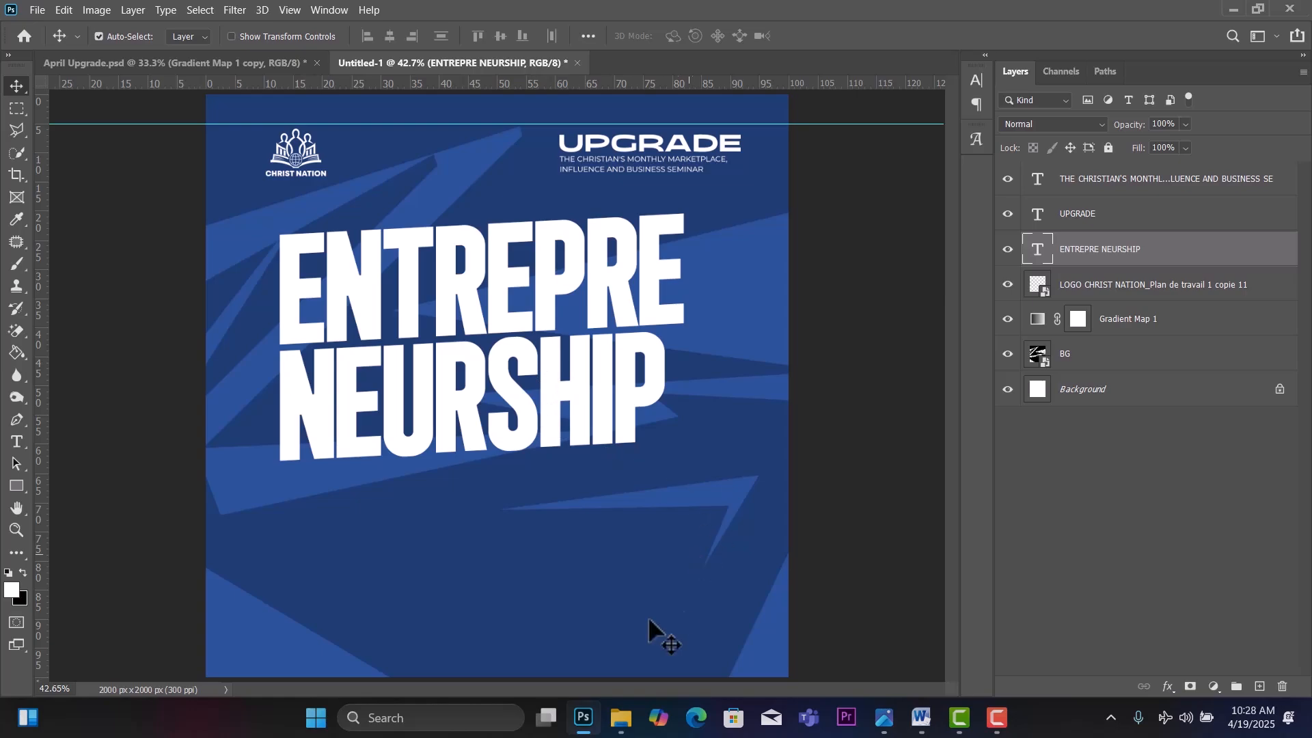
pyautogui.click(620, 718)
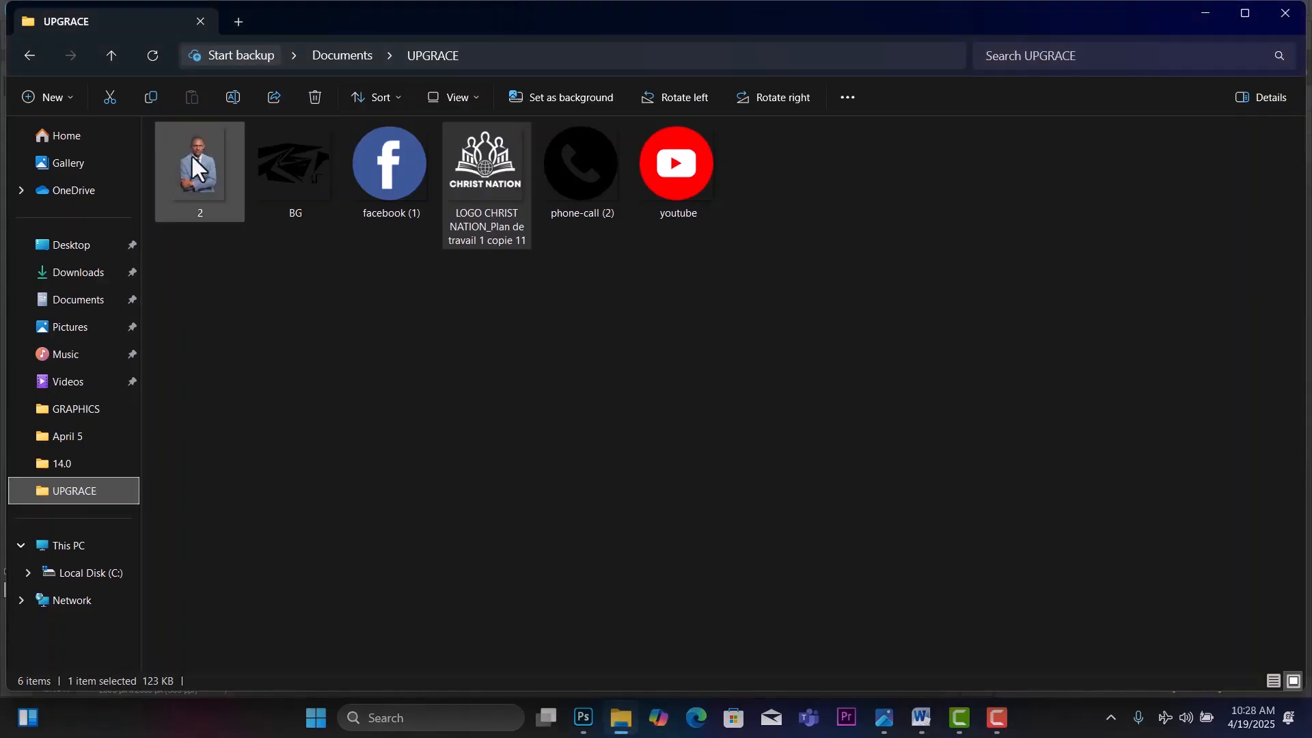
pyautogui.moveTo(191, 154); pyautogui.dragTo(494, 578)
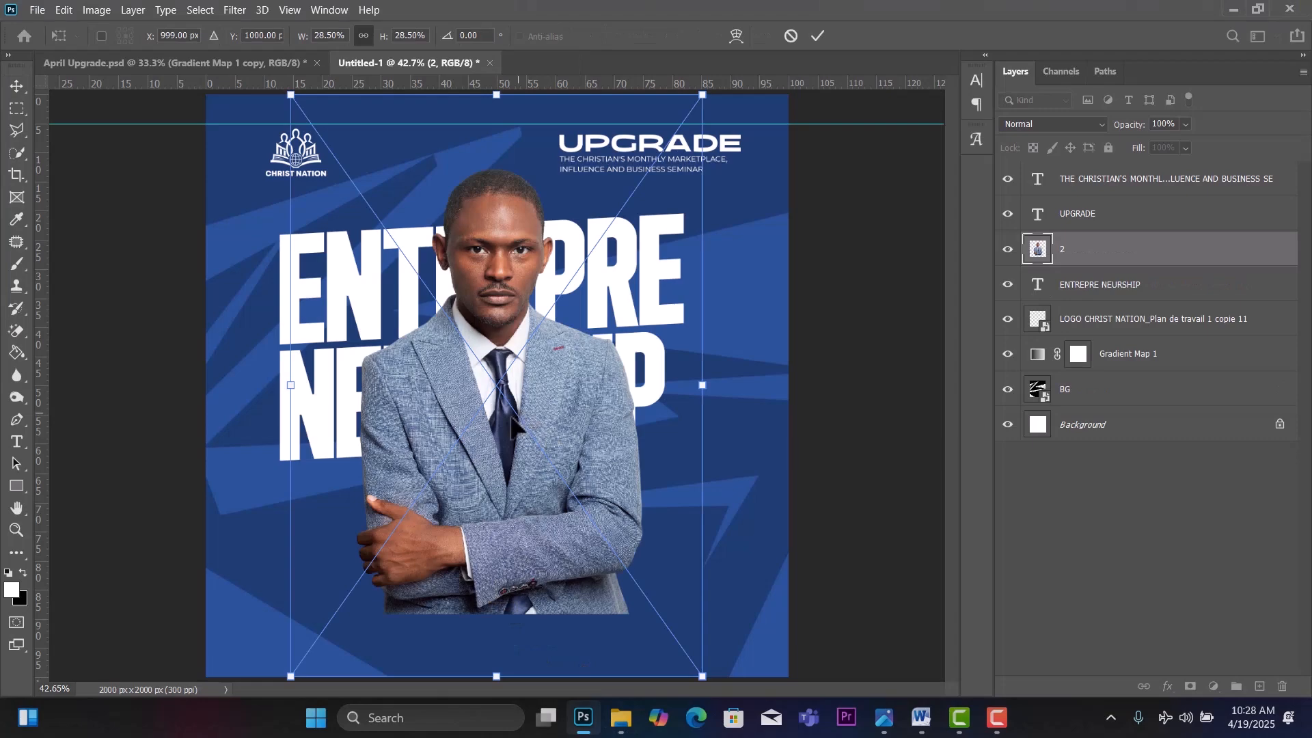
# Scale the speaker photo to 42.58% and place it at the lower left beneath the headline.
pyautogui.moveTo(513, 425); pyautogui.dragTo(420, 644)
pyautogui.moveTo(605, 613); pyautogui.dragTo(810, 566)
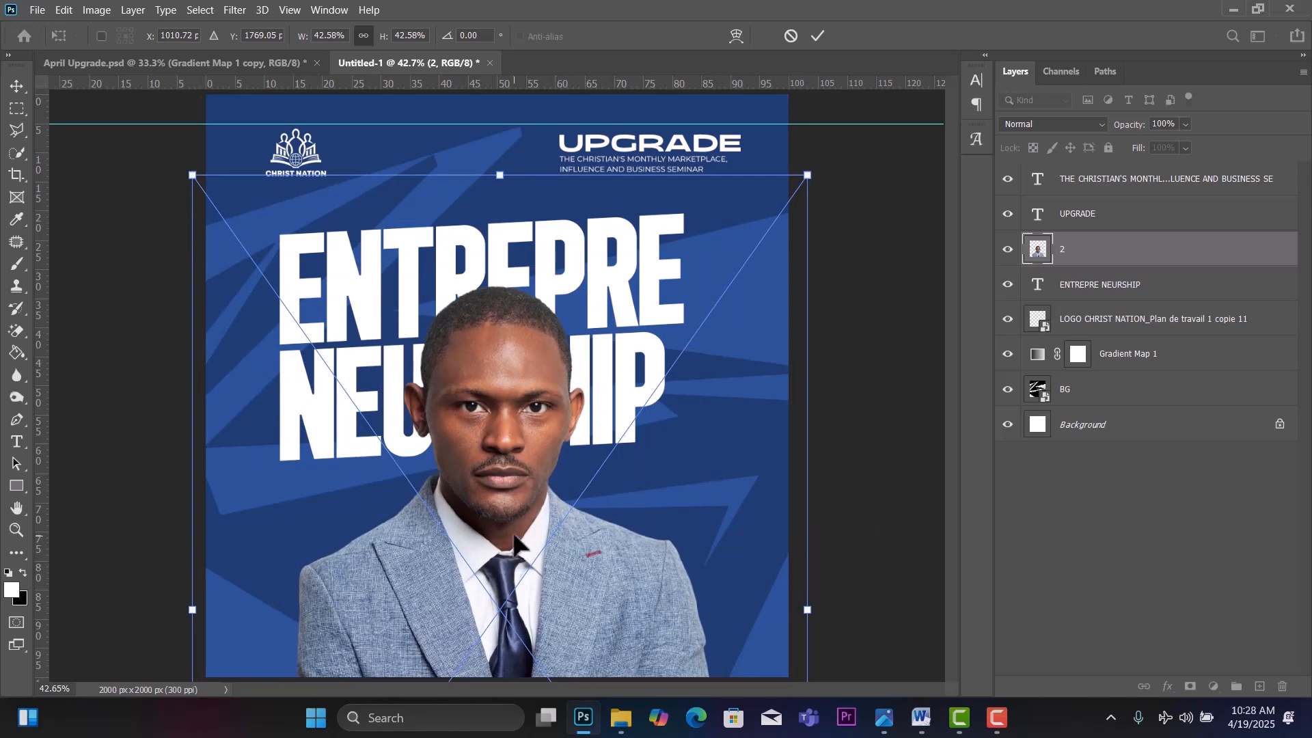
pyautogui.moveTo(510, 543); pyautogui.dragTo(405, 635)
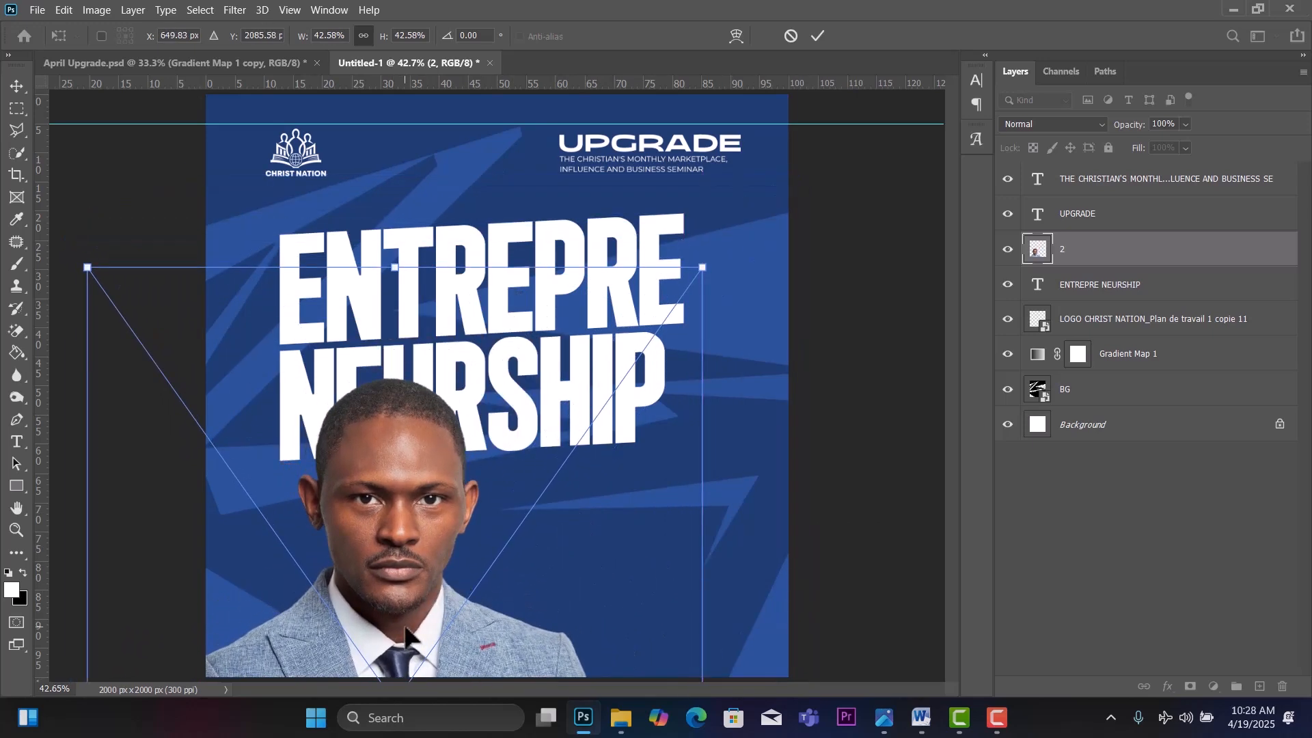
pyautogui.moveTo(396, 503); pyautogui.dragTo(415, 539)
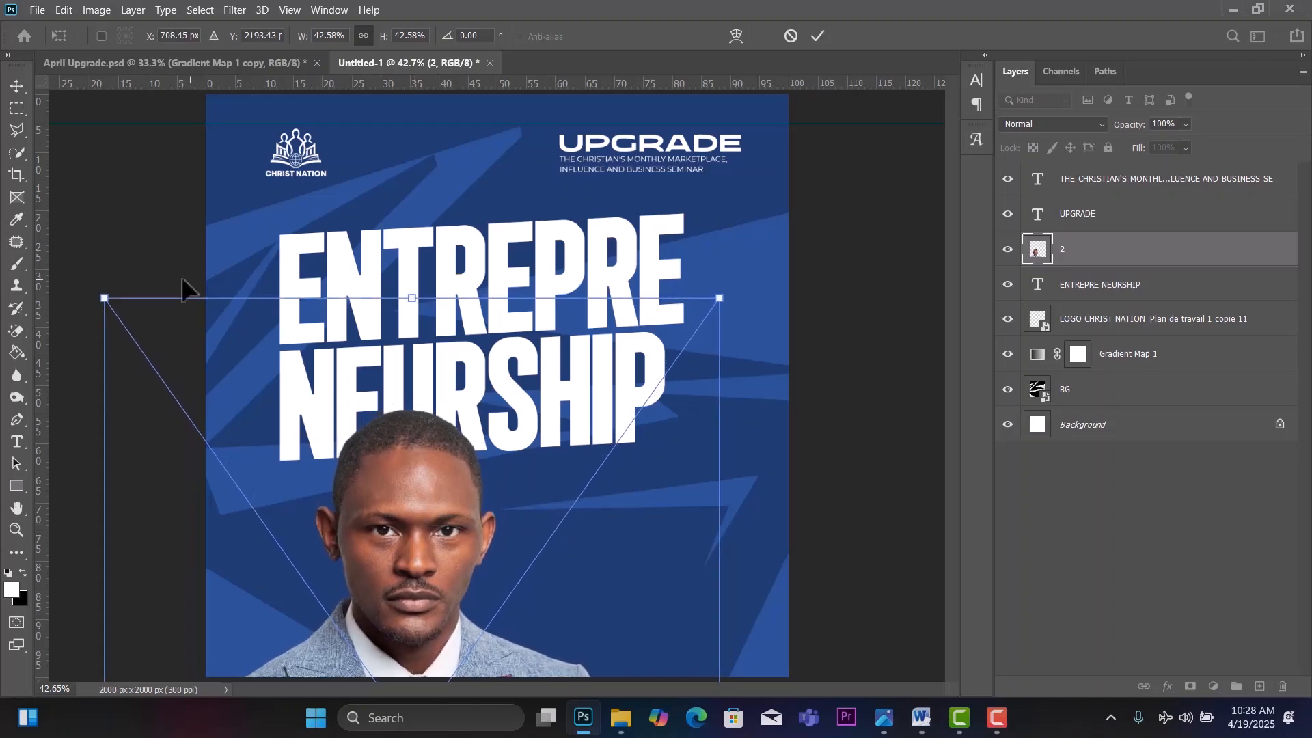
pyautogui.click(14, 84)
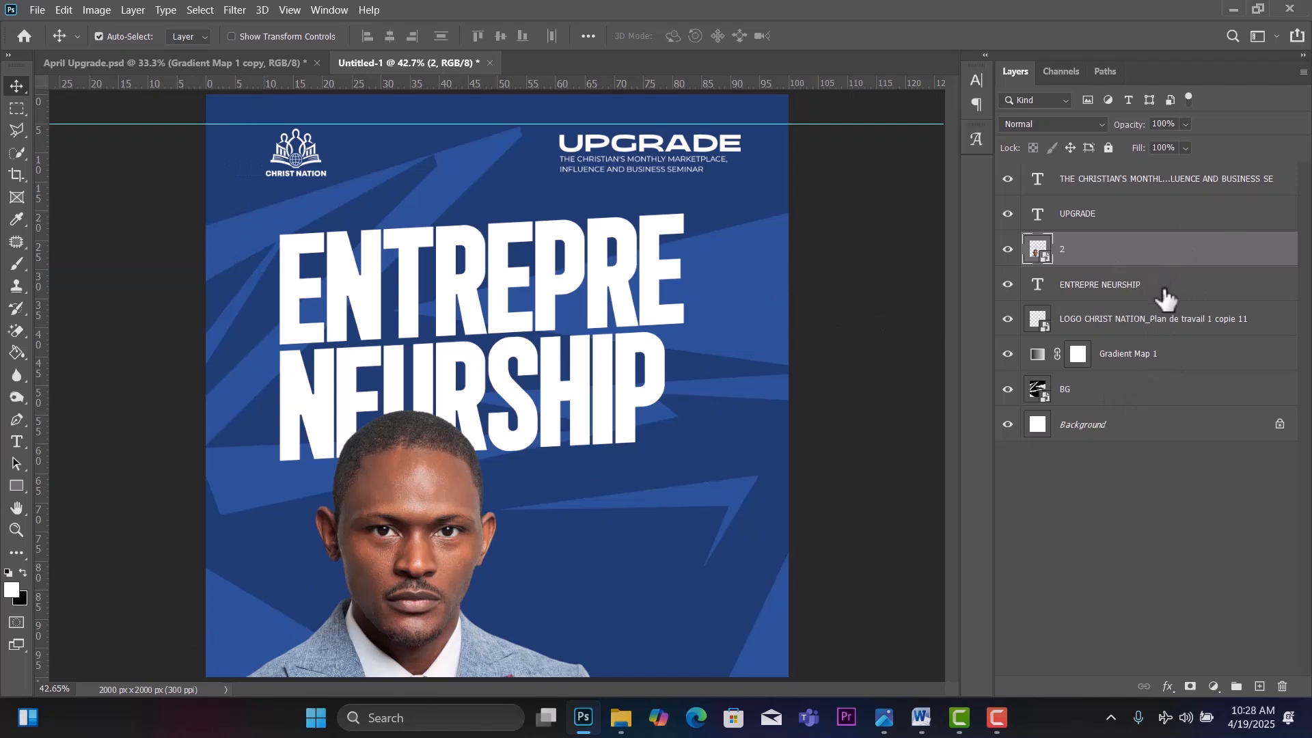
# Add a layer above LOGO CHRIST NATION and draw a wide white rectangle across the bottom.
pyautogui.click(1156, 322)
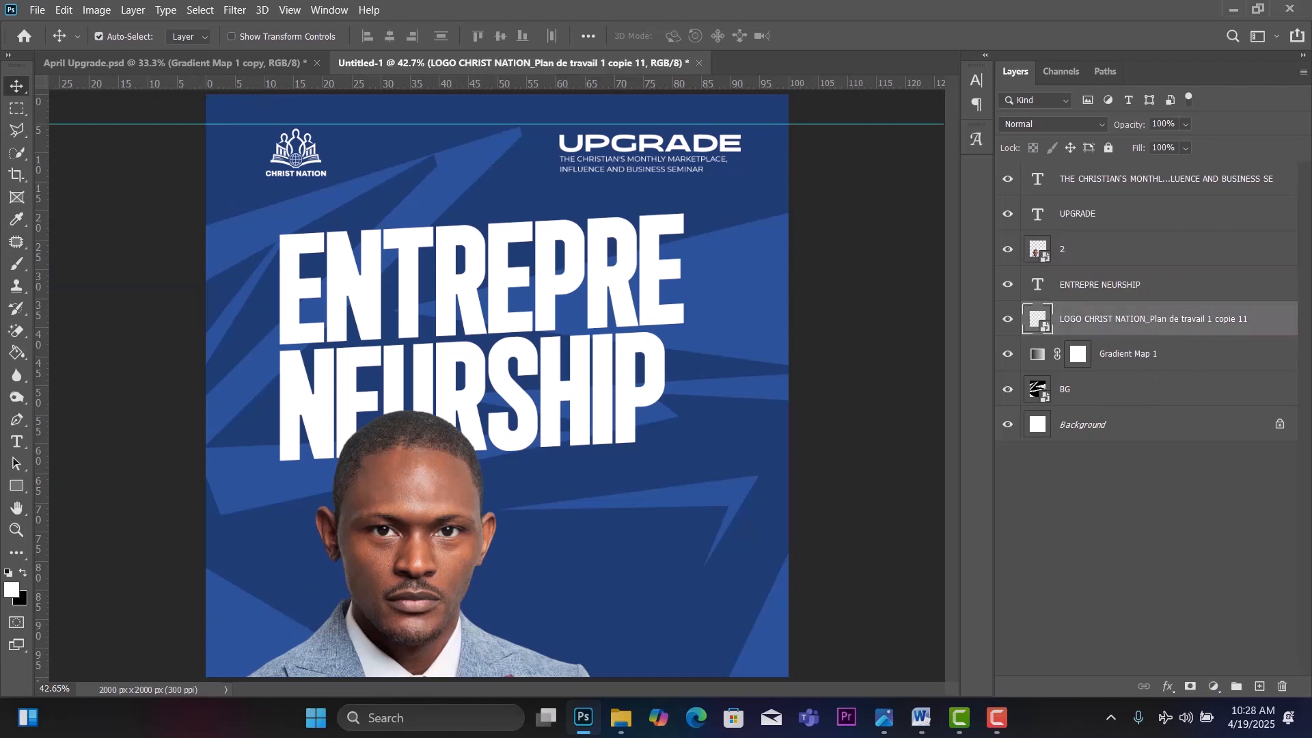
pyautogui.click(1260, 687)
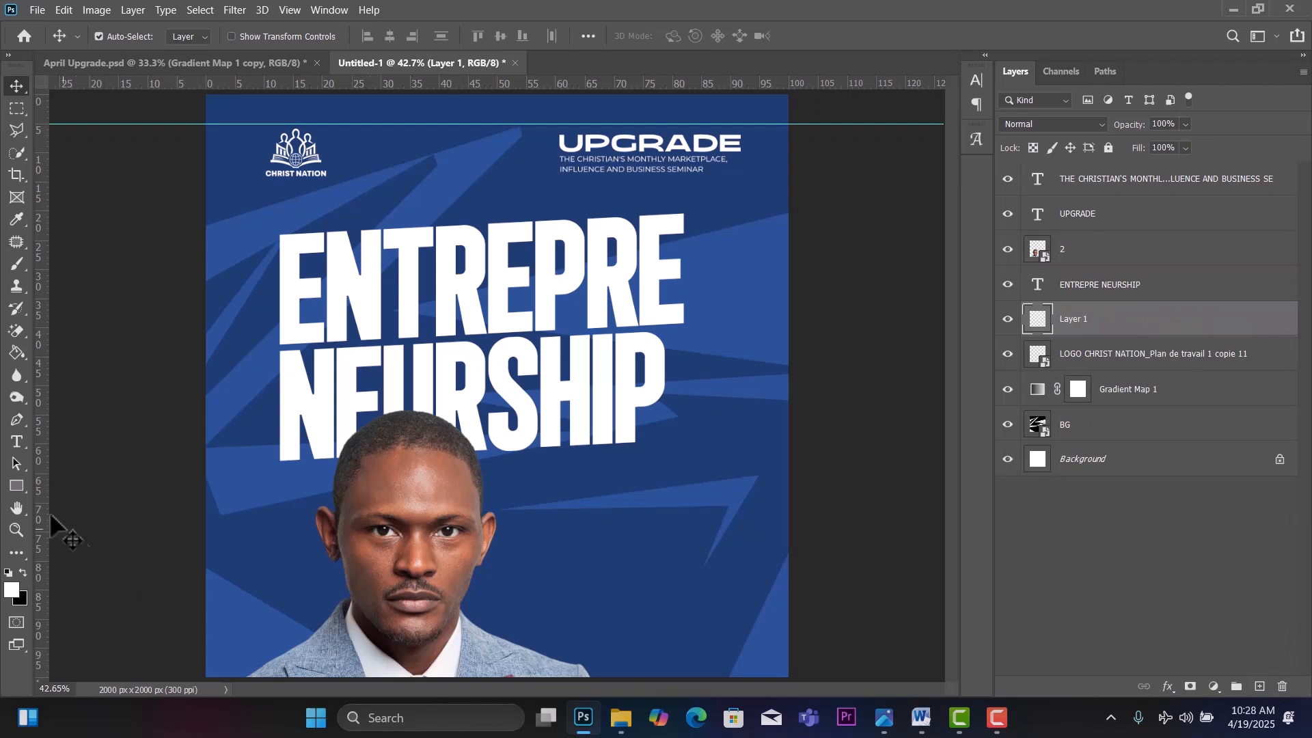
pyautogui.click(16, 485)
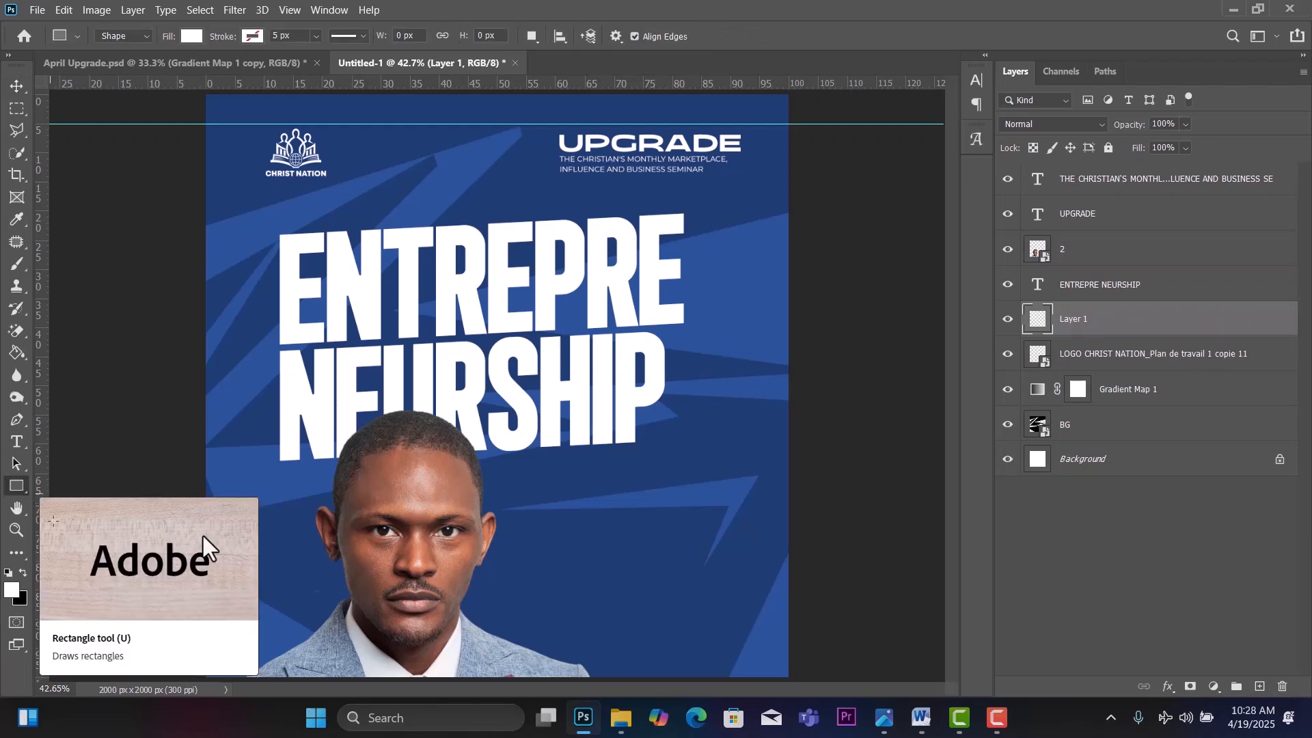
pyautogui.moveTo(161, 621); pyautogui.dragTo(898, 707)
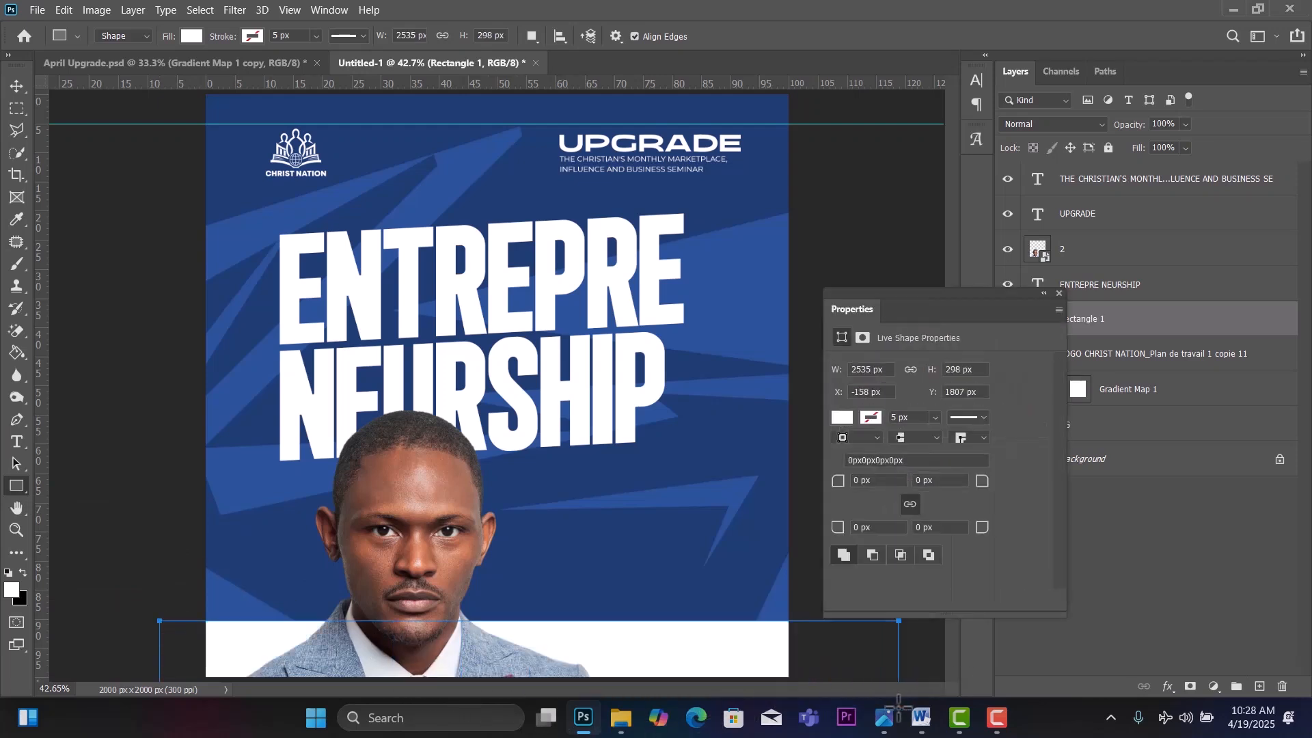
pyautogui.click(1058, 293)
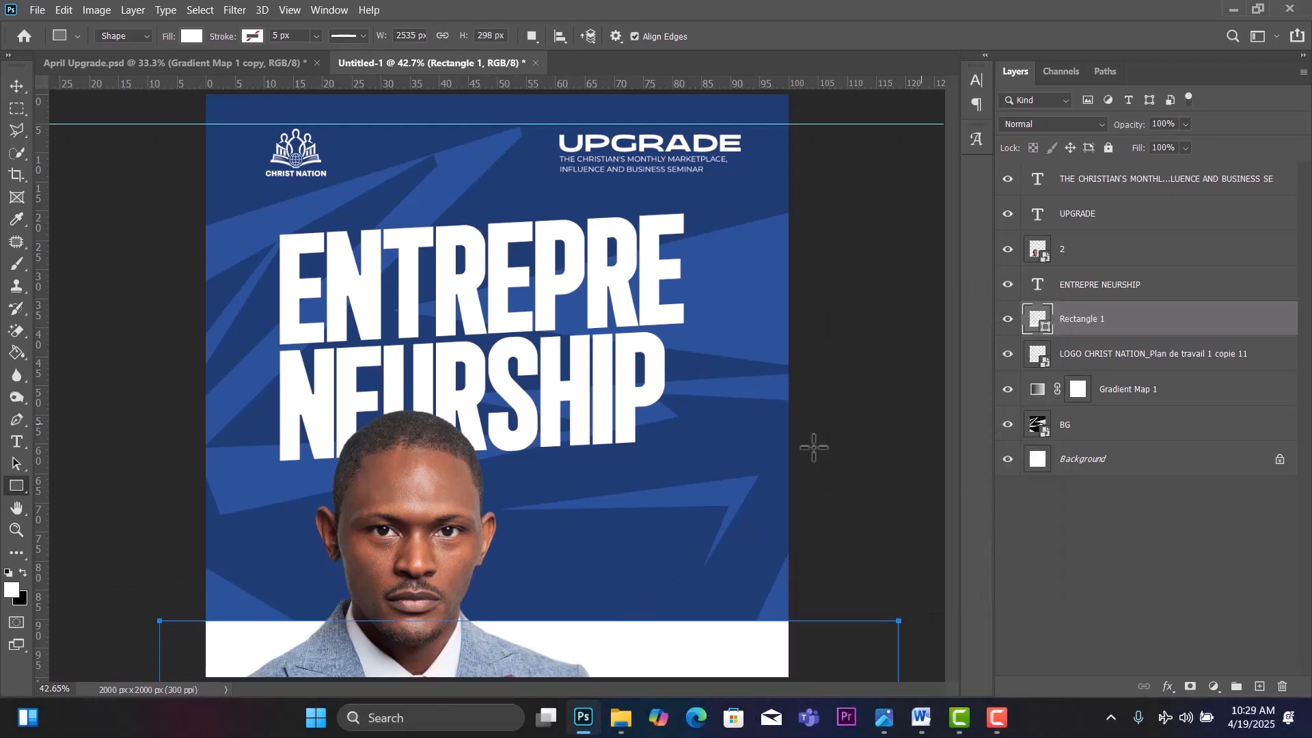
# Move the white bar down slightly and shift the speaker photo left.
pyautogui.click(16, 84)
pyautogui.moveTo(596, 645); pyautogui.dragTo(586, 663)
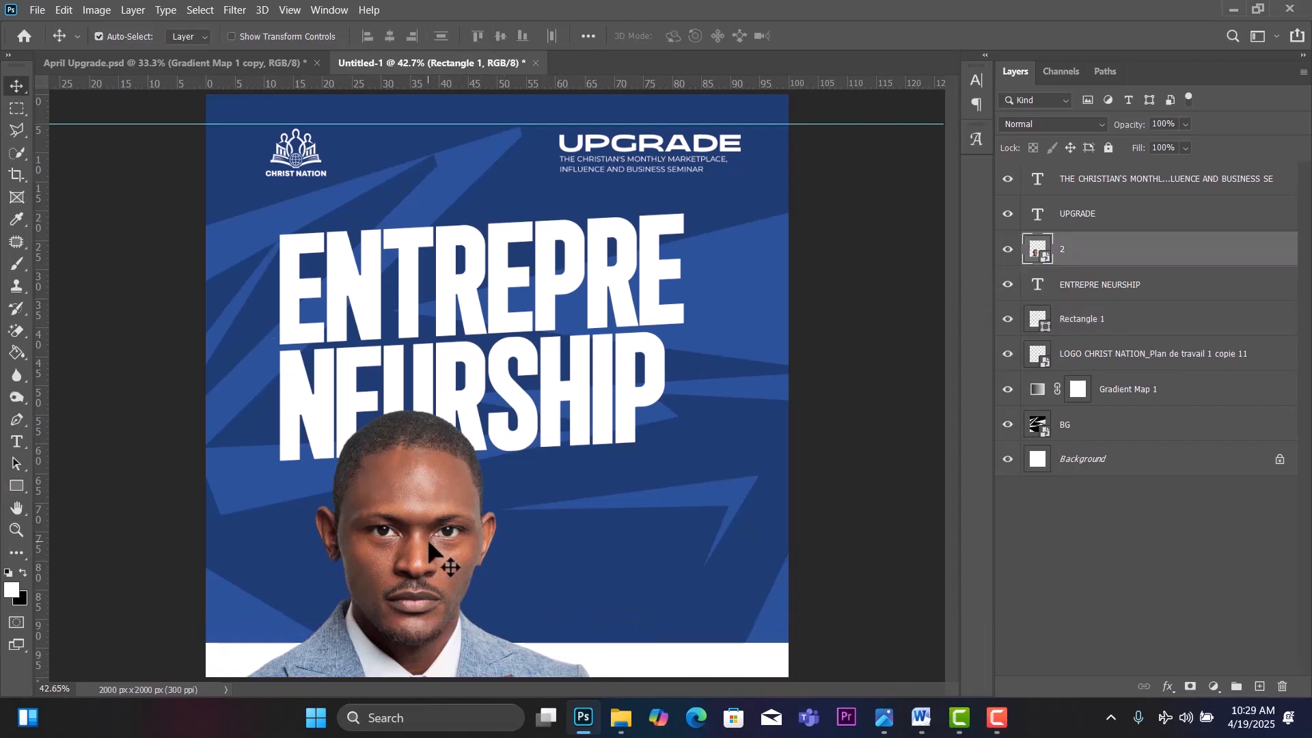
pyautogui.moveTo(425, 536); pyautogui.dragTo(393, 542)
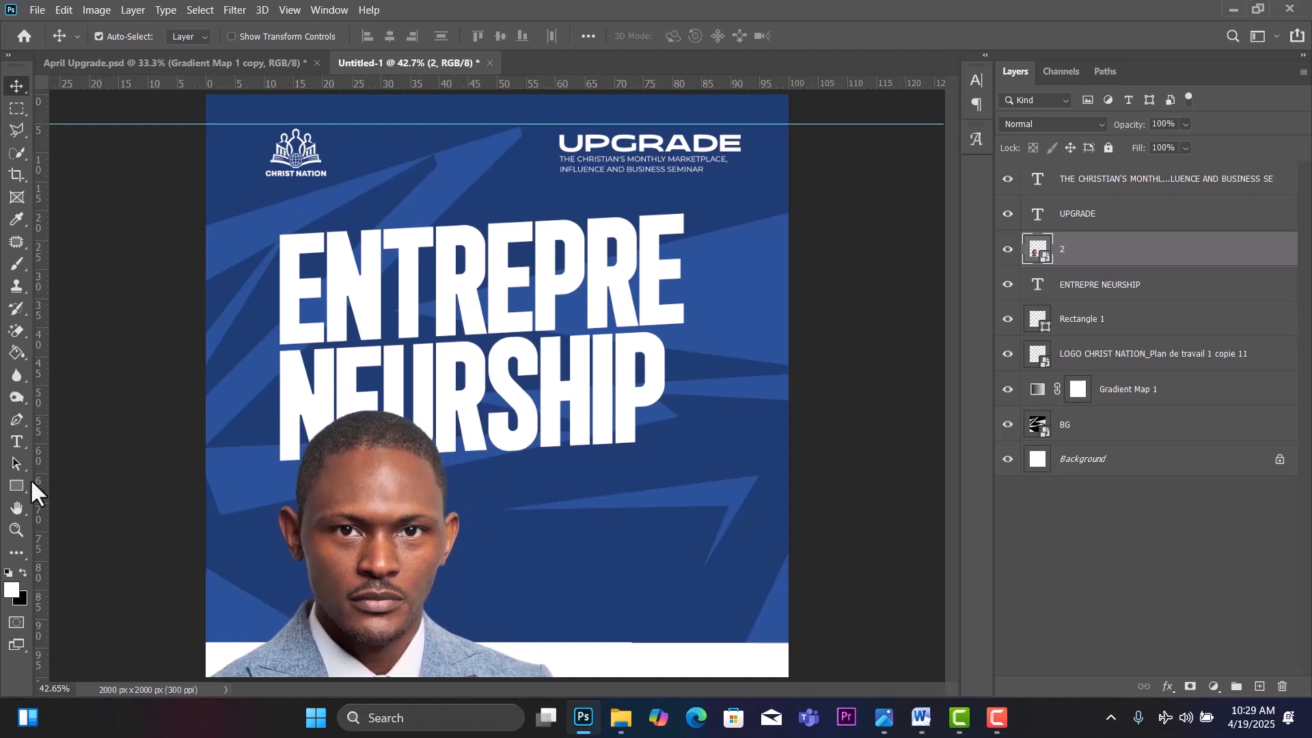
# Duplicate the white bottom bar and move the copy higher up the canvas.
pyautogui.click(692, 664)
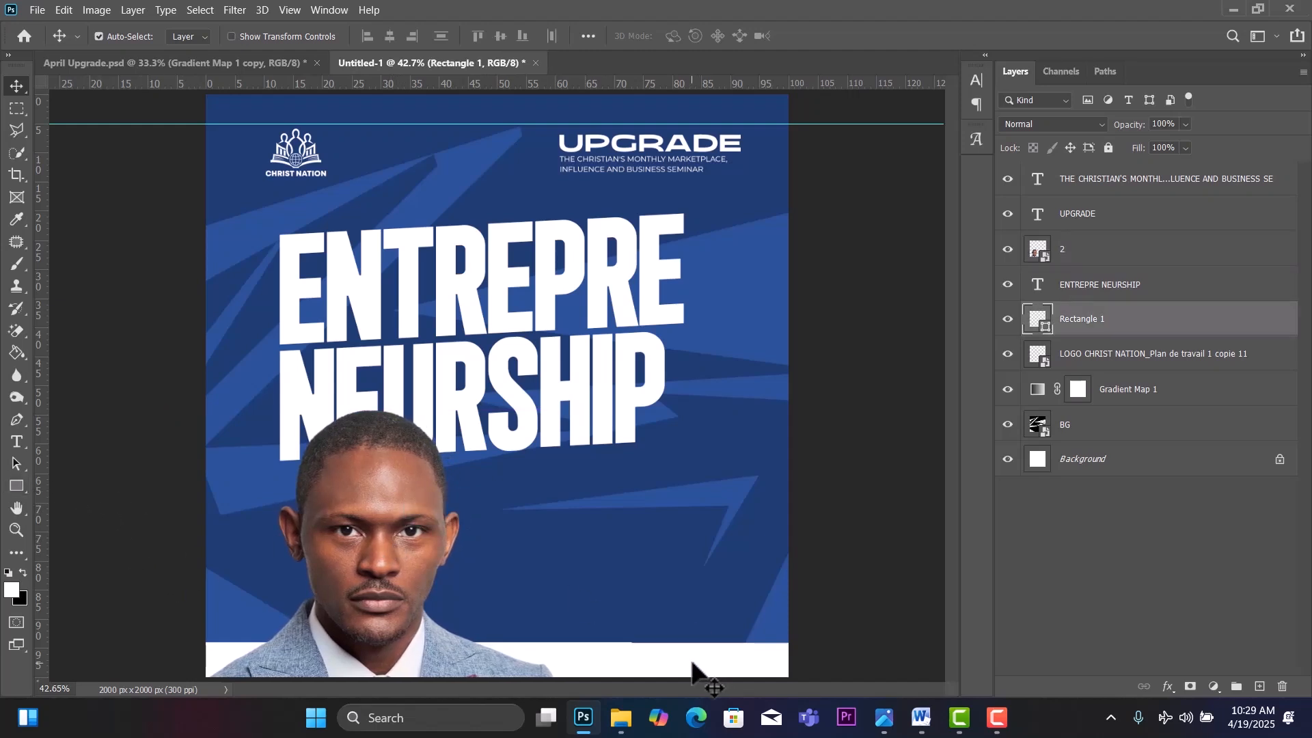
pyautogui.hotkey('ctrl', 'j')
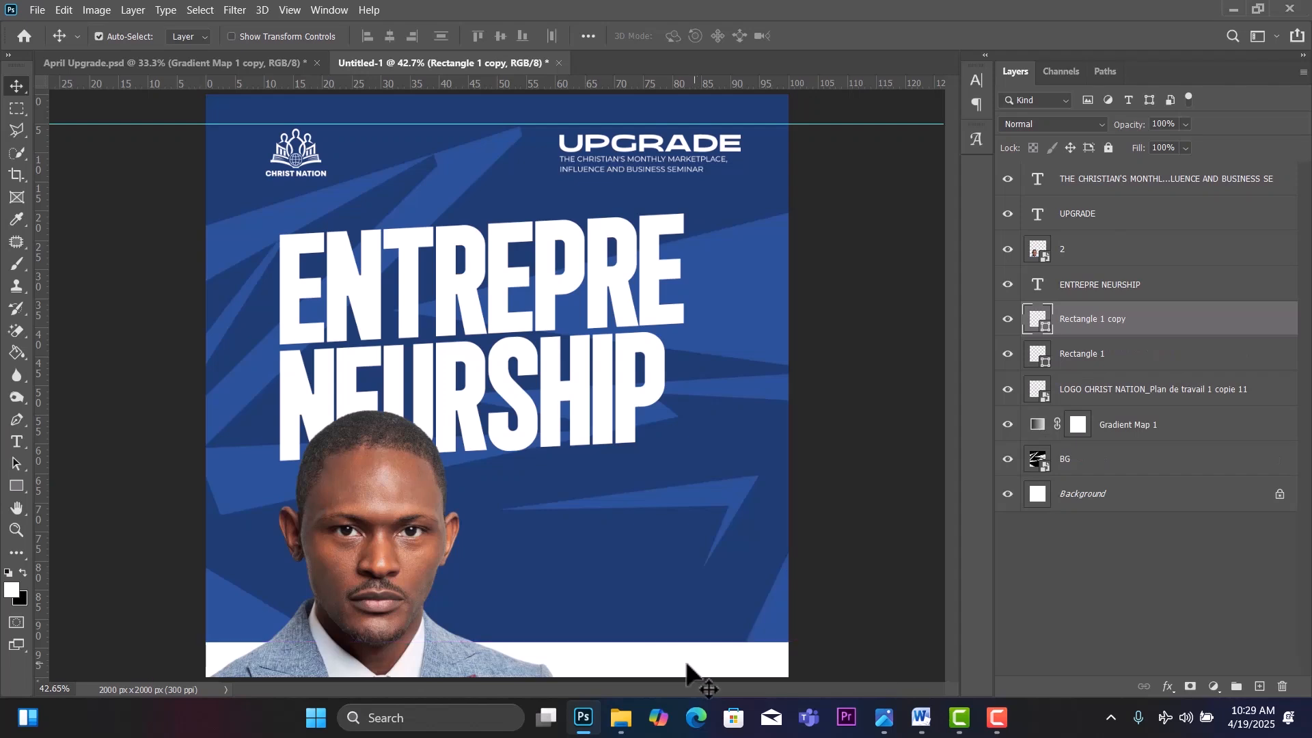
pyautogui.moveTo(677, 661); pyautogui.dragTo(893, 601)
pyautogui.moveTo(586, 627)
pyautogui.mouseDown()
pyautogui.moveTo(697, 592)
pyautogui.moveTo(650, 621)
pyautogui.moveTo(613, 627)
pyautogui.moveTo(601, 612)
pyautogui.mouseUp()
# Skew the bar copy so its left side drops, then raise the slanted bar.
pyautogui.hotkey('ctrl', 't')
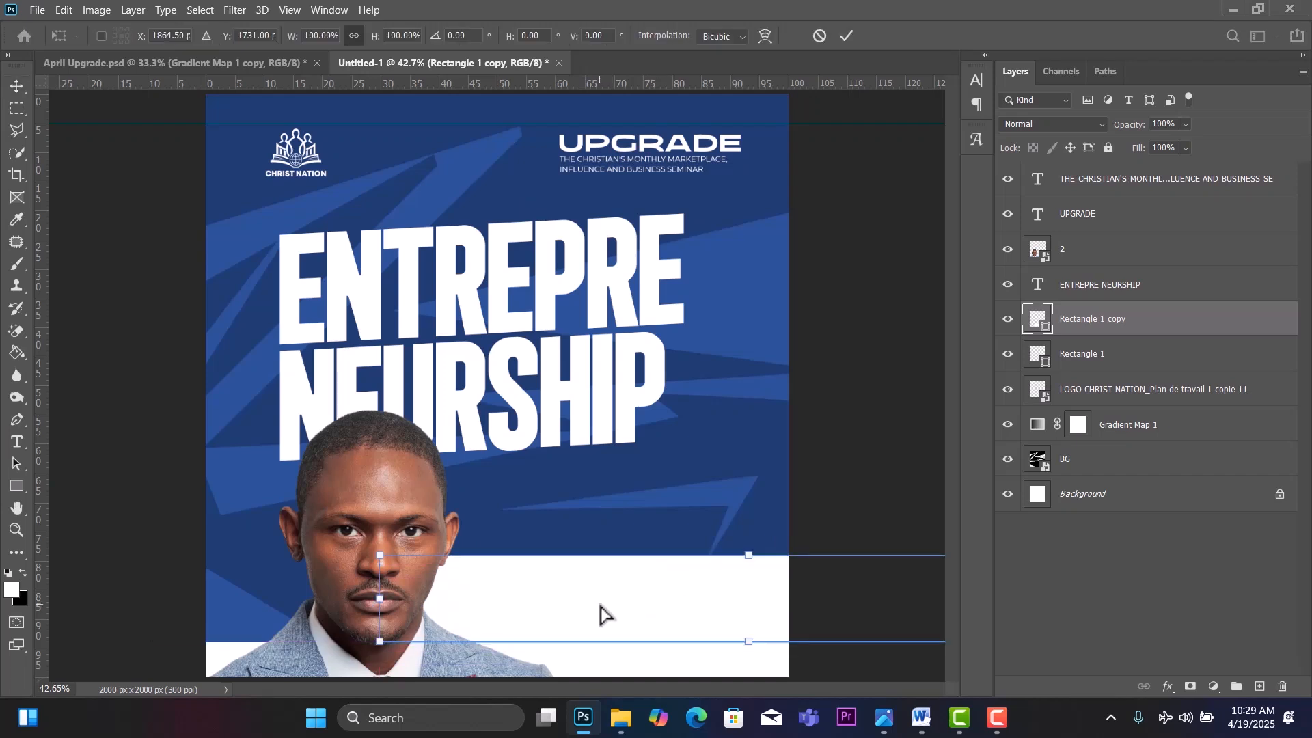
pyautogui.rightClick(399, 579)
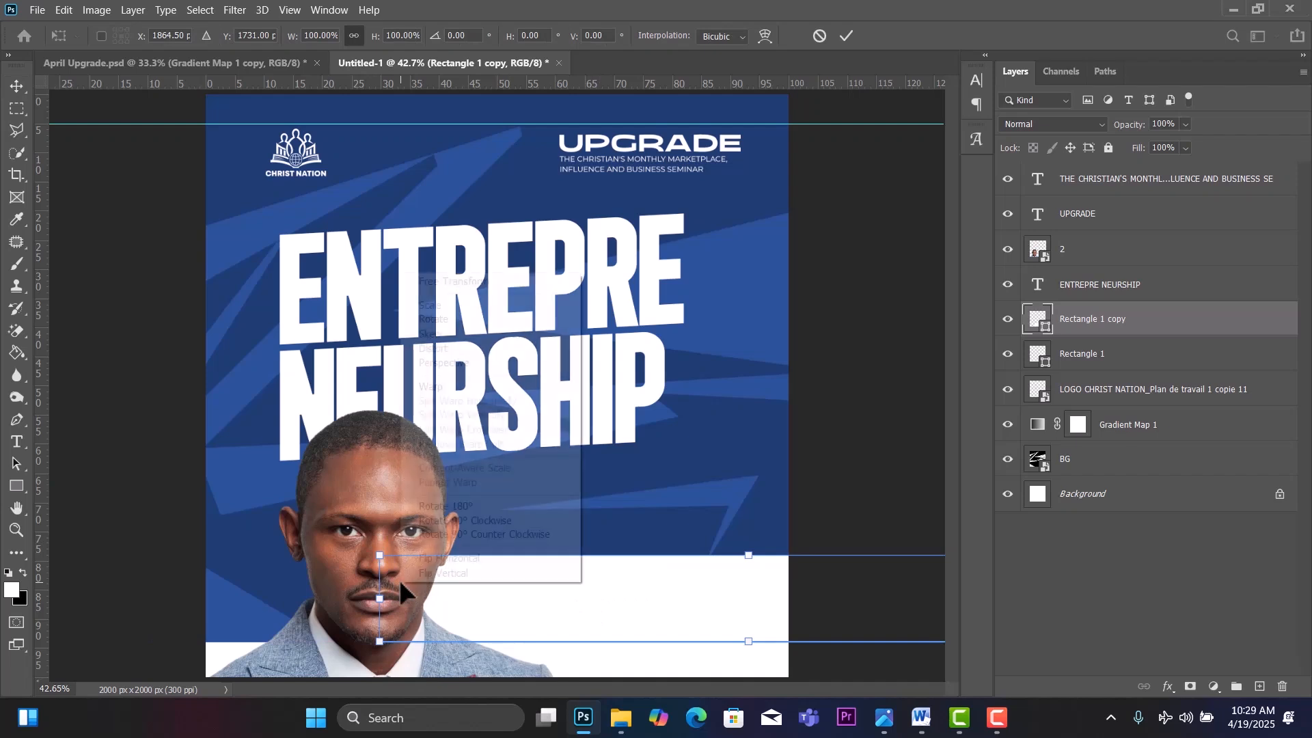
pyautogui.click(436, 335)
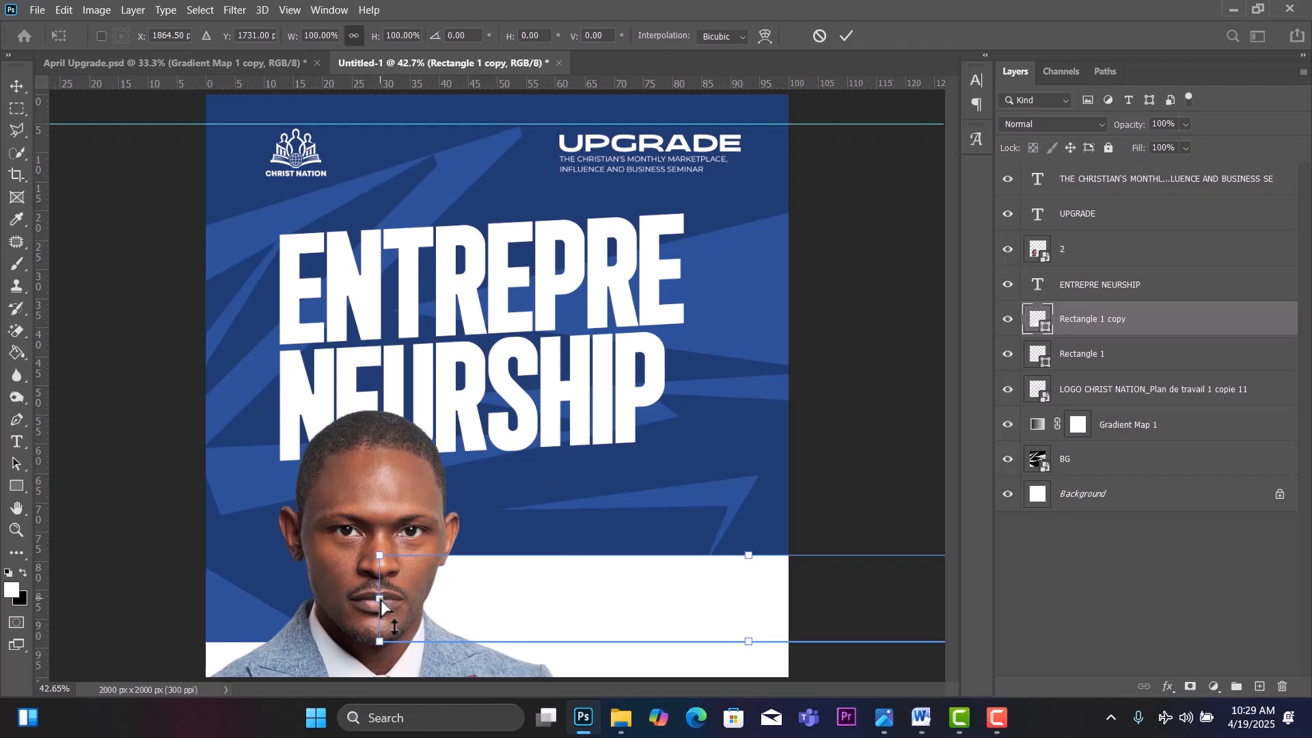
pyautogui.moveTo(379, 600); pyautogui.dragTo(378, 638)
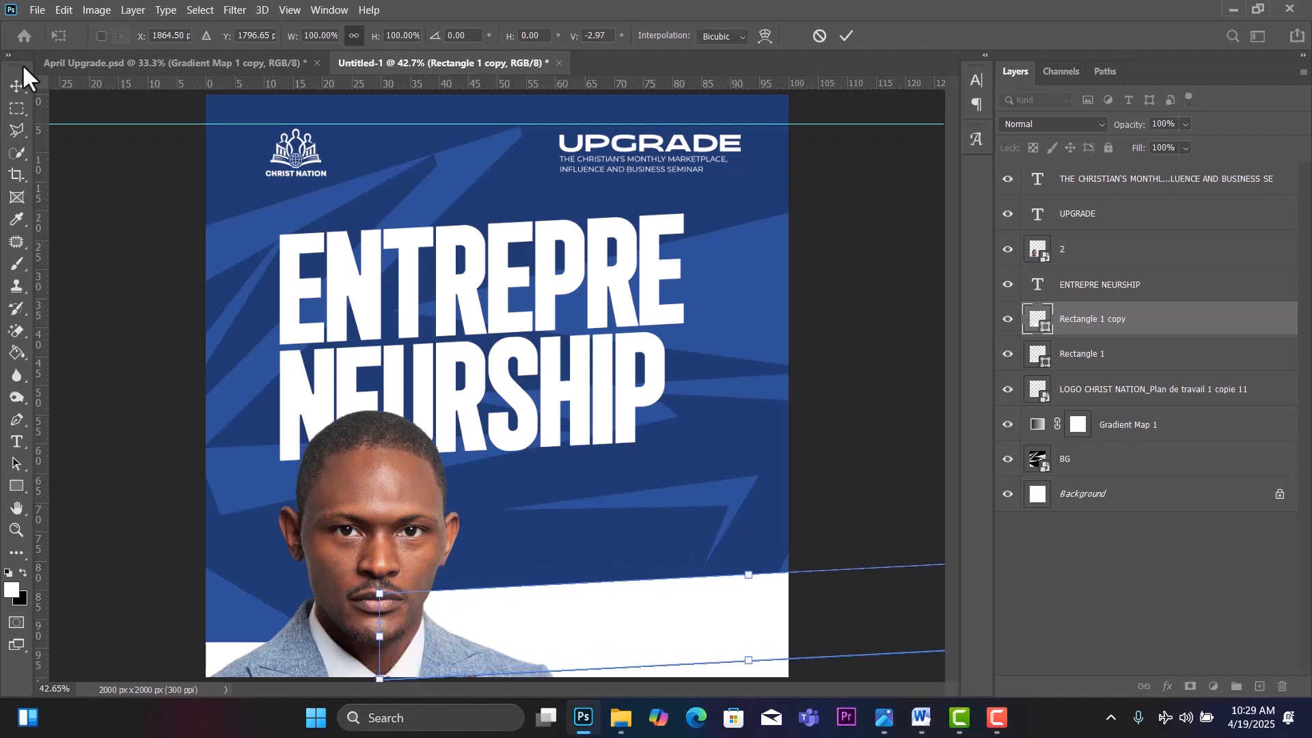
pyautogui.press('Return')
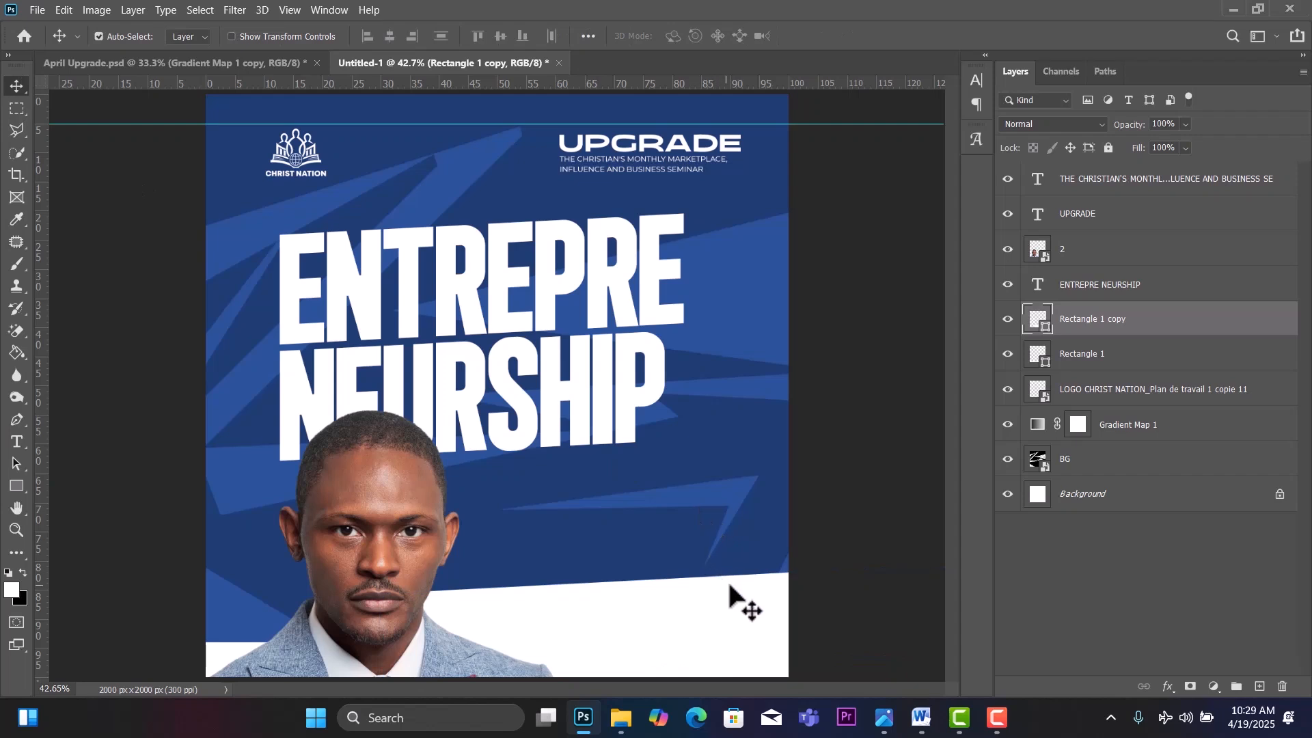
pyautogui.moveTo(741, 601); pyautogui.dragTo(711, 576)
# Fine-tune positions: shift the photo left and up, lift the headline, then nudge both right.
pyautogui.moveTo(385, 539); pyautogui.dragTo(370, 539)
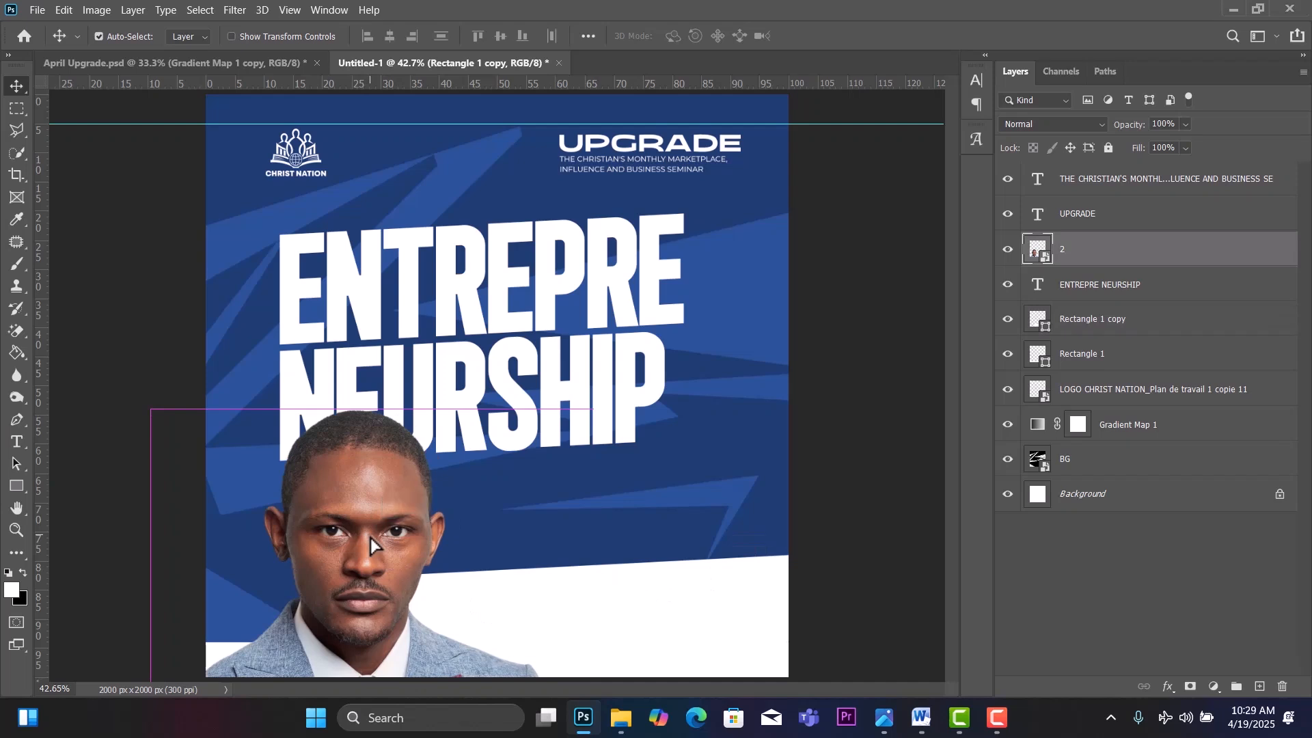
pyautogui.click(527, 298)
pyautogui.moveTo(527, 299); pyautogui.dragTo(527, 284)
pyautogui.click(371, 483)
pyautogui.moveTo(371, 484); pyautogui.dragTo(371, 469)
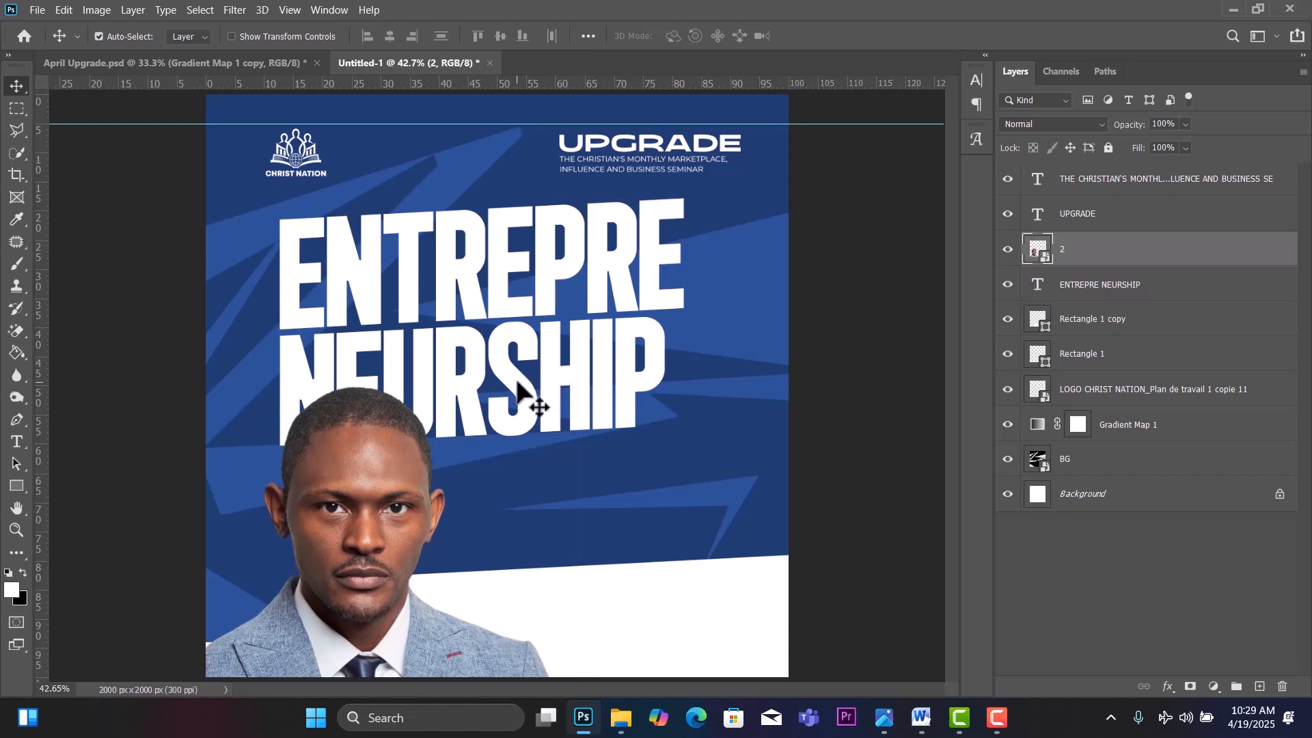
pyautogui.moveTo(521, 383); pyautogui.dragTo(519, 357)
pyautogui.moveTo(378, 467)
pyautogui.mouseDown()
pyautogui.moveTo(397, 472)
pyautogui.moveTo(385, 470)
pyautogui.mouseUp()
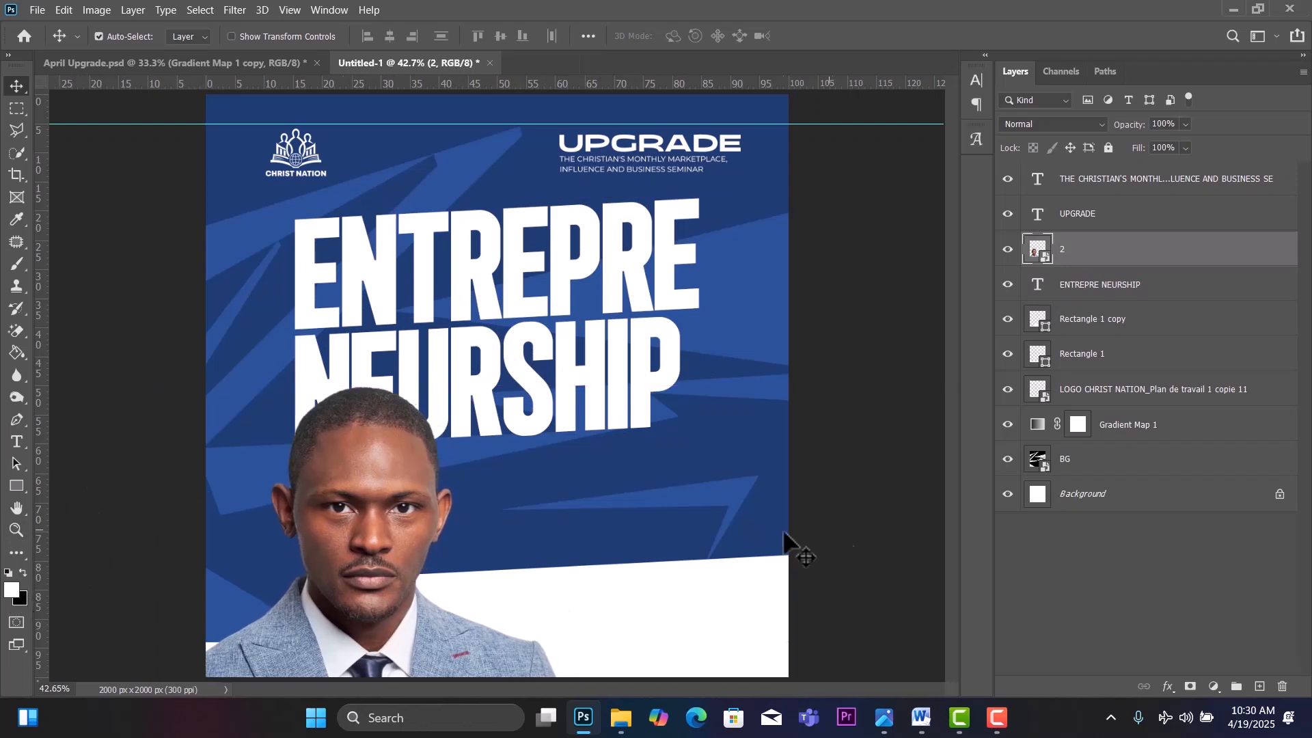
# With the Rectangle tool, open the fill Color Picker and set pure red ff0000.
pyautogui.click(8, 480)
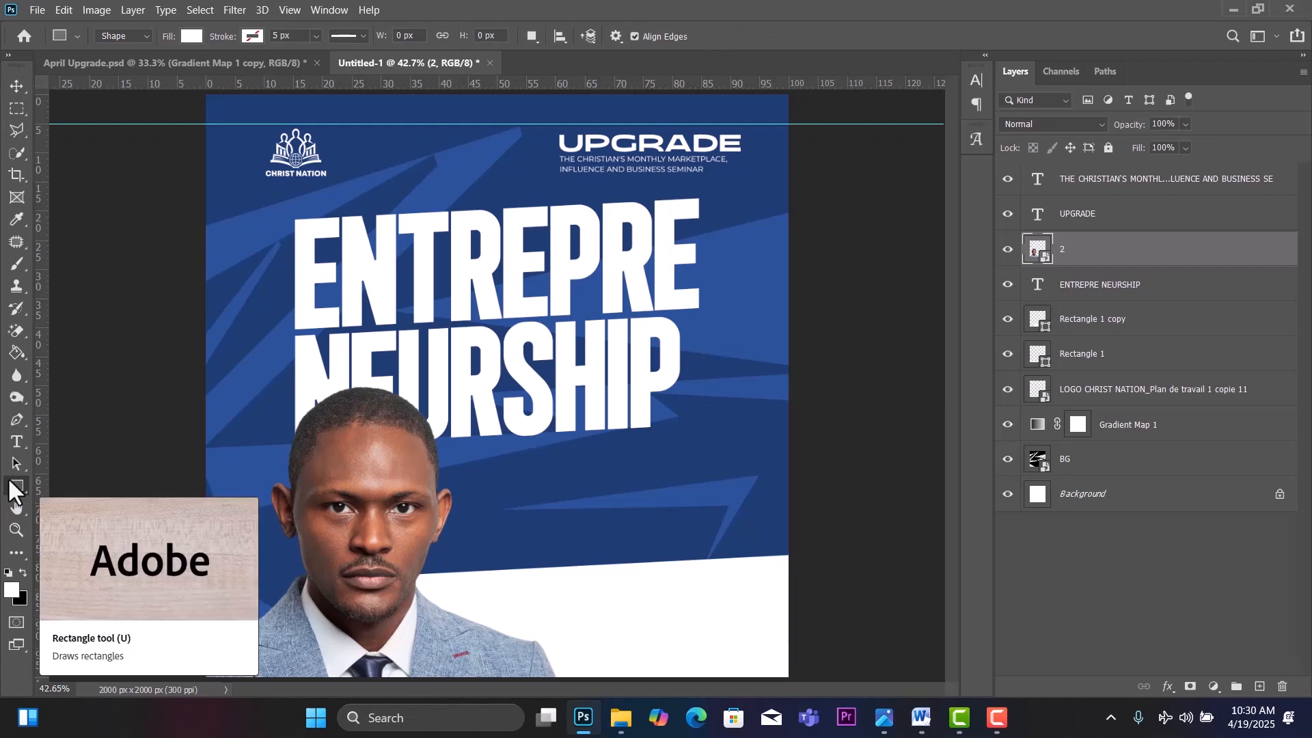
pyautogui.click(191, 37)
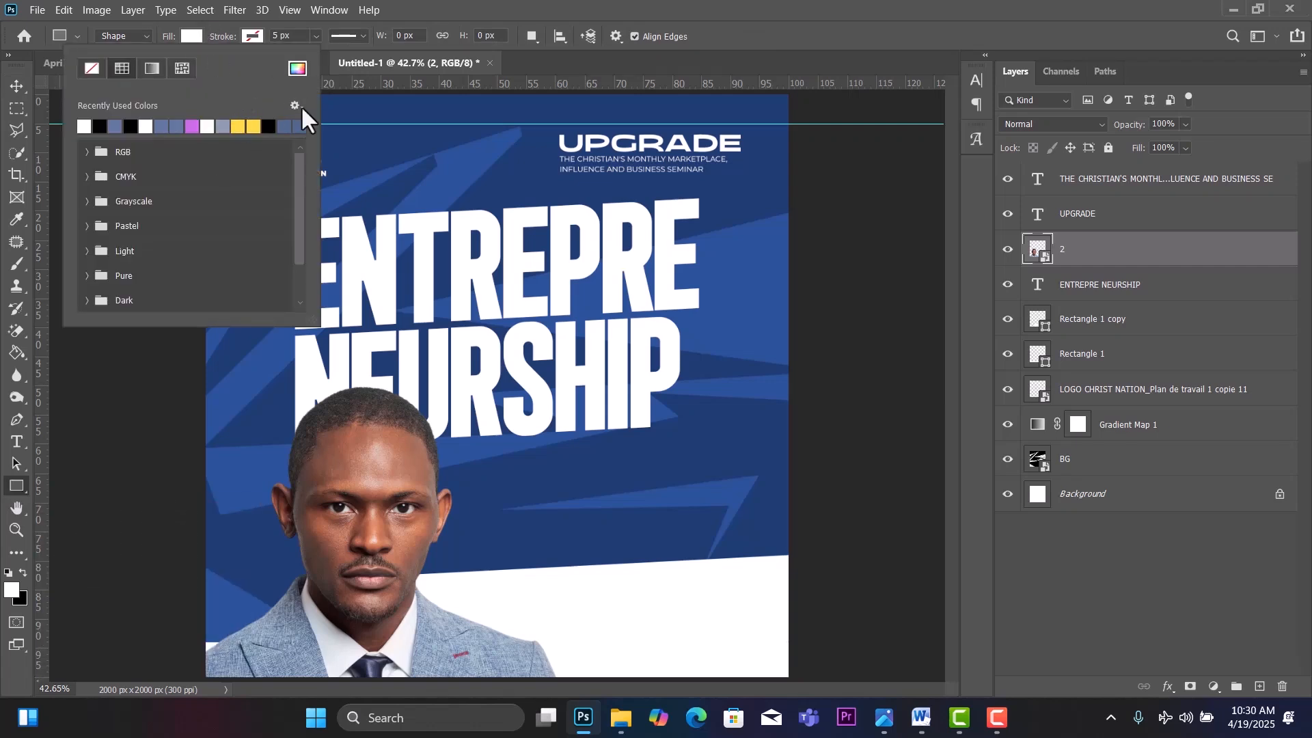
pyautogui.click(299, 69)
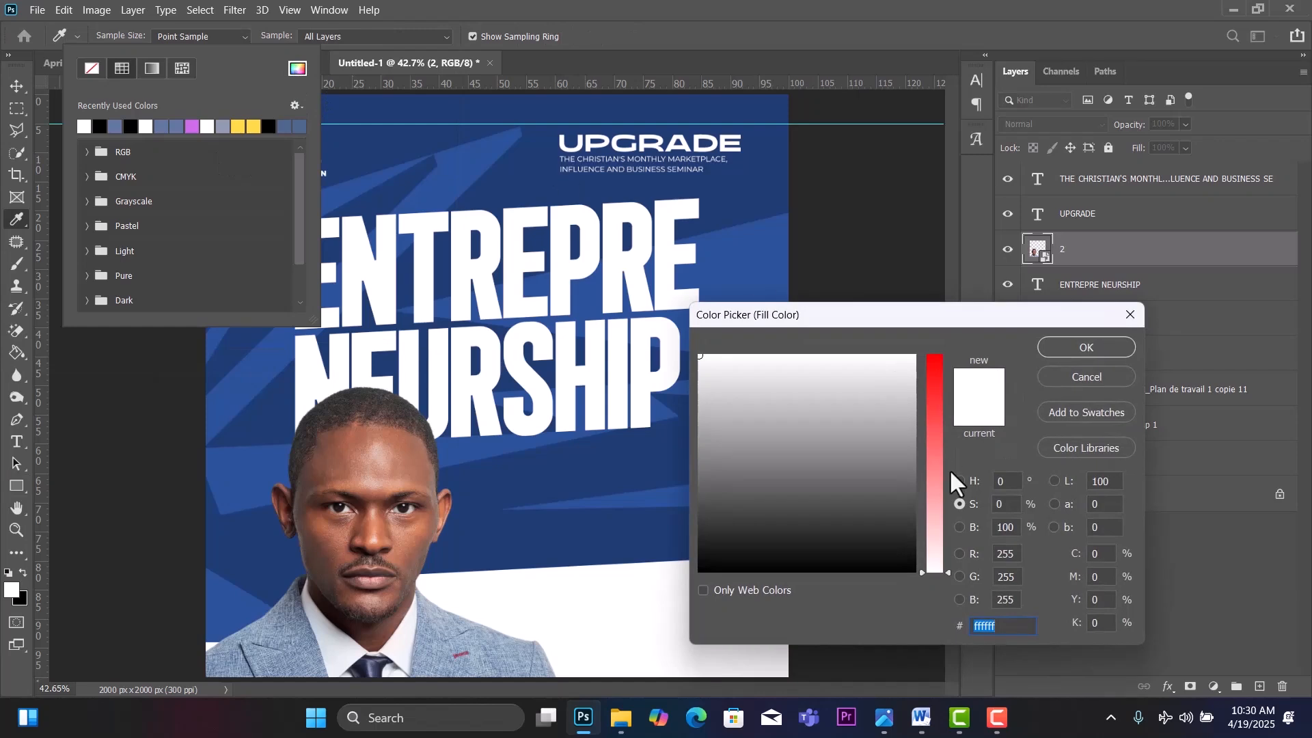
pyautogui.moveTo(931, 544); pyautogui.dragTo(939, 349)
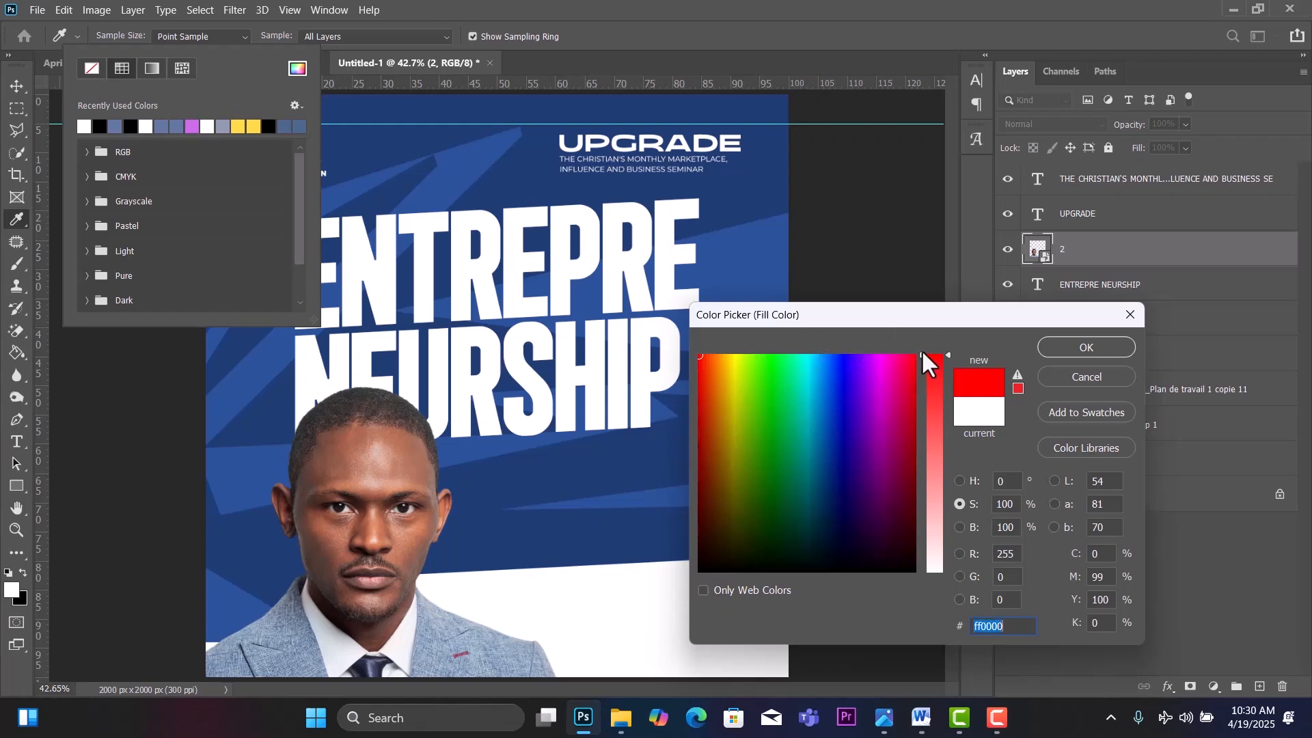
pyautogui.moveTo(921, 350); pyautogui.dragTo(928, 272)
# Compare the H, S, B, R, G and B picker views, then make bright yellow fce100 the fill.
pyautogui.click(961, 482)
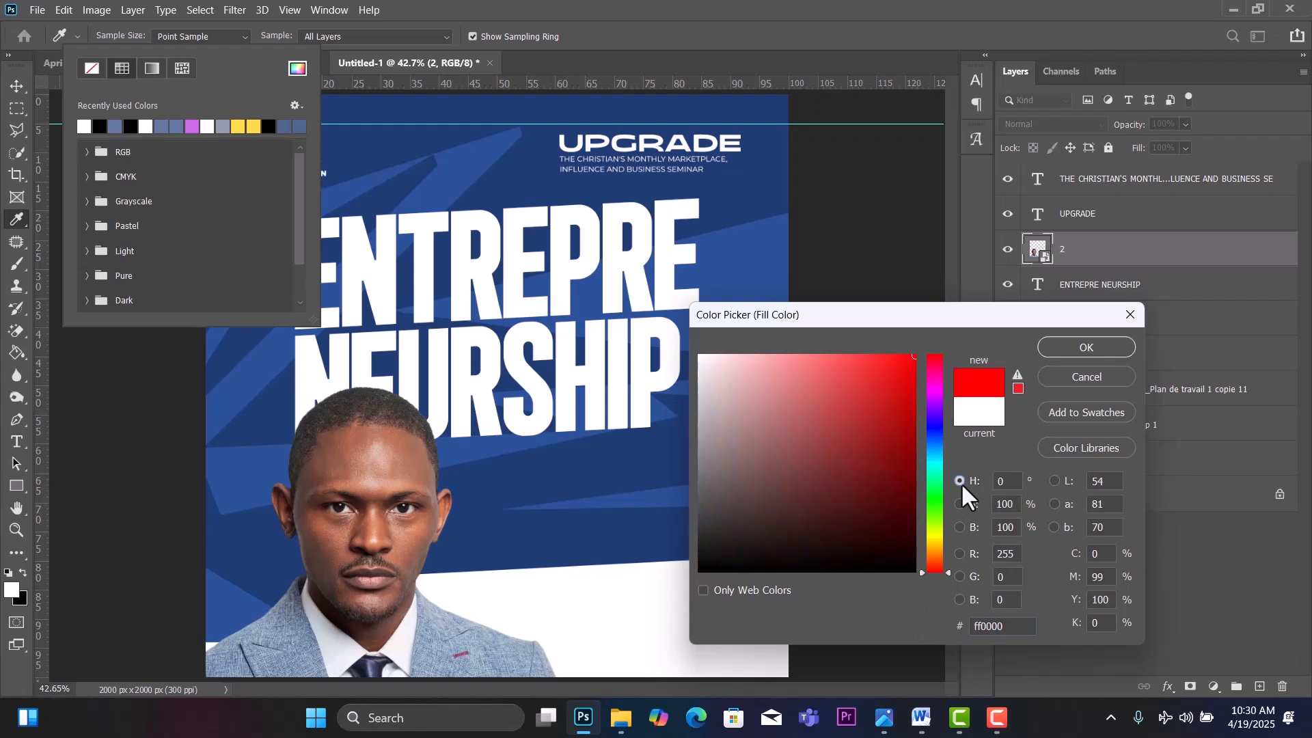
pyautogui.click(960, 504)
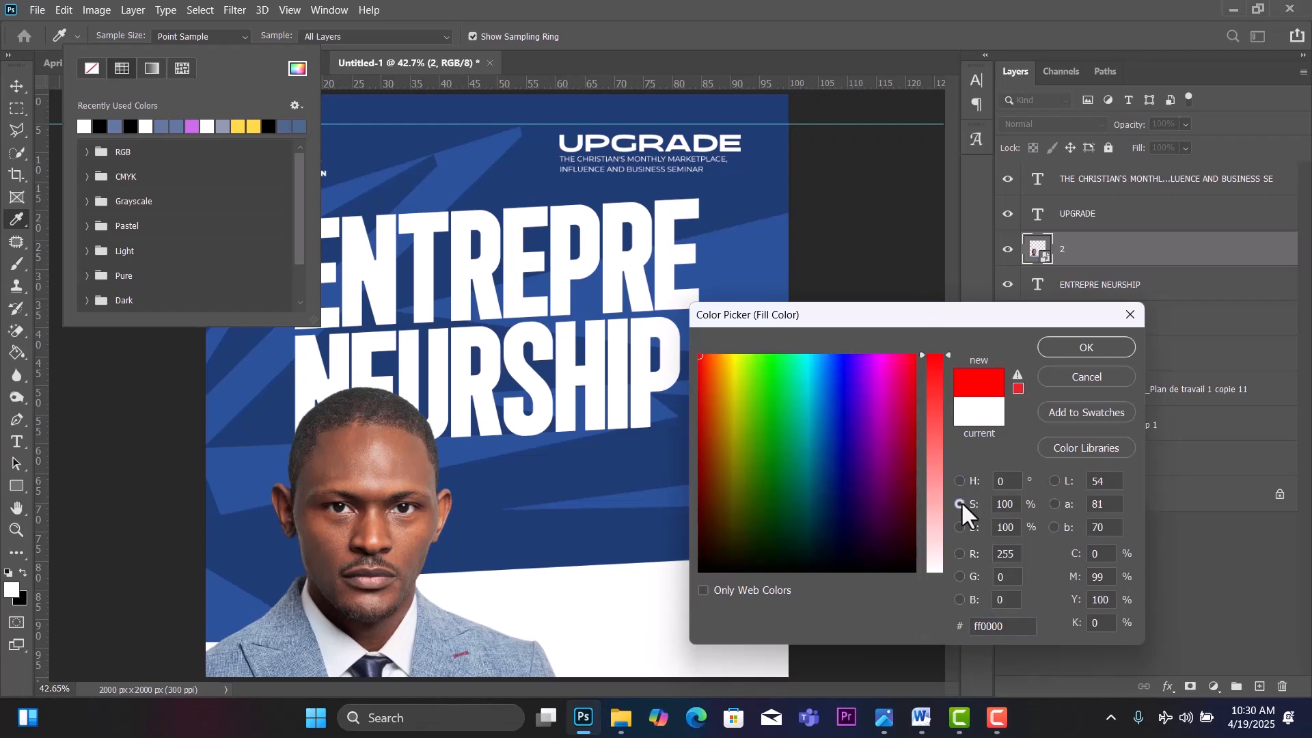
pyautogui.click(959, 527)
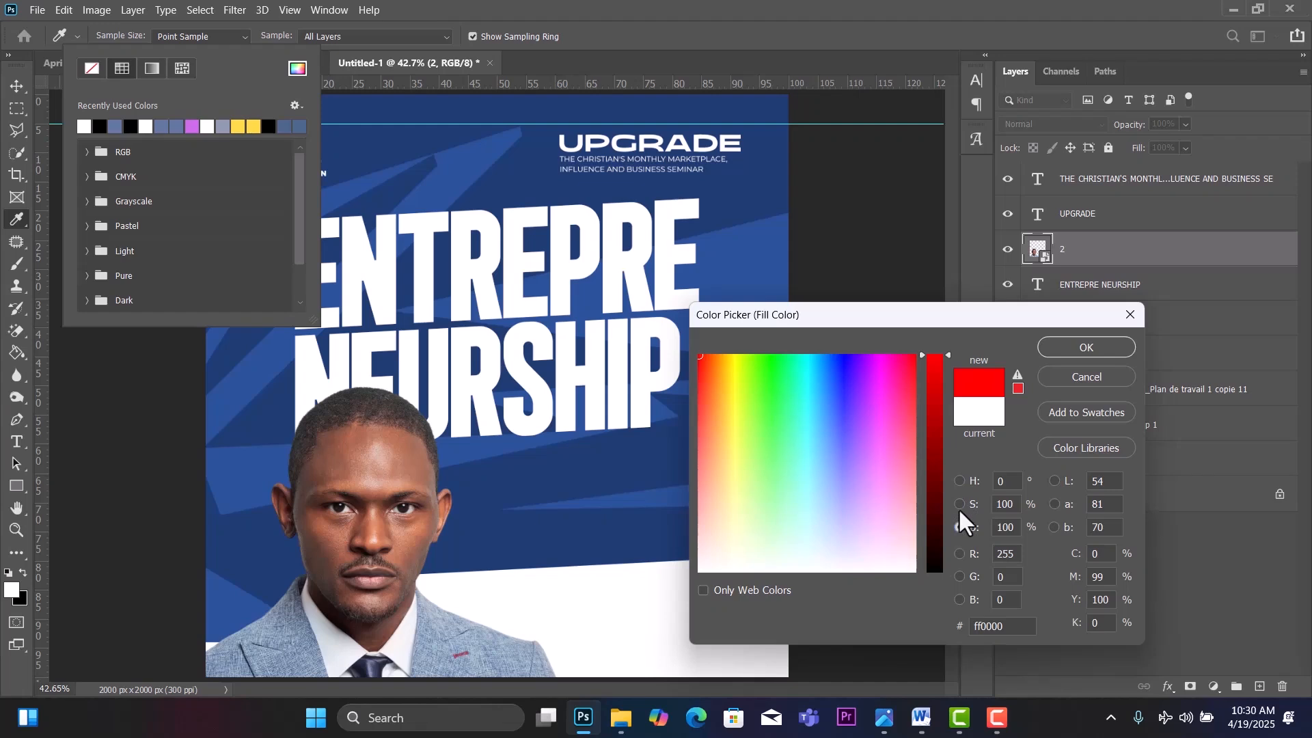
pyautogui.moveTo(945, 353); pyautogui.dragTo(945, 301)
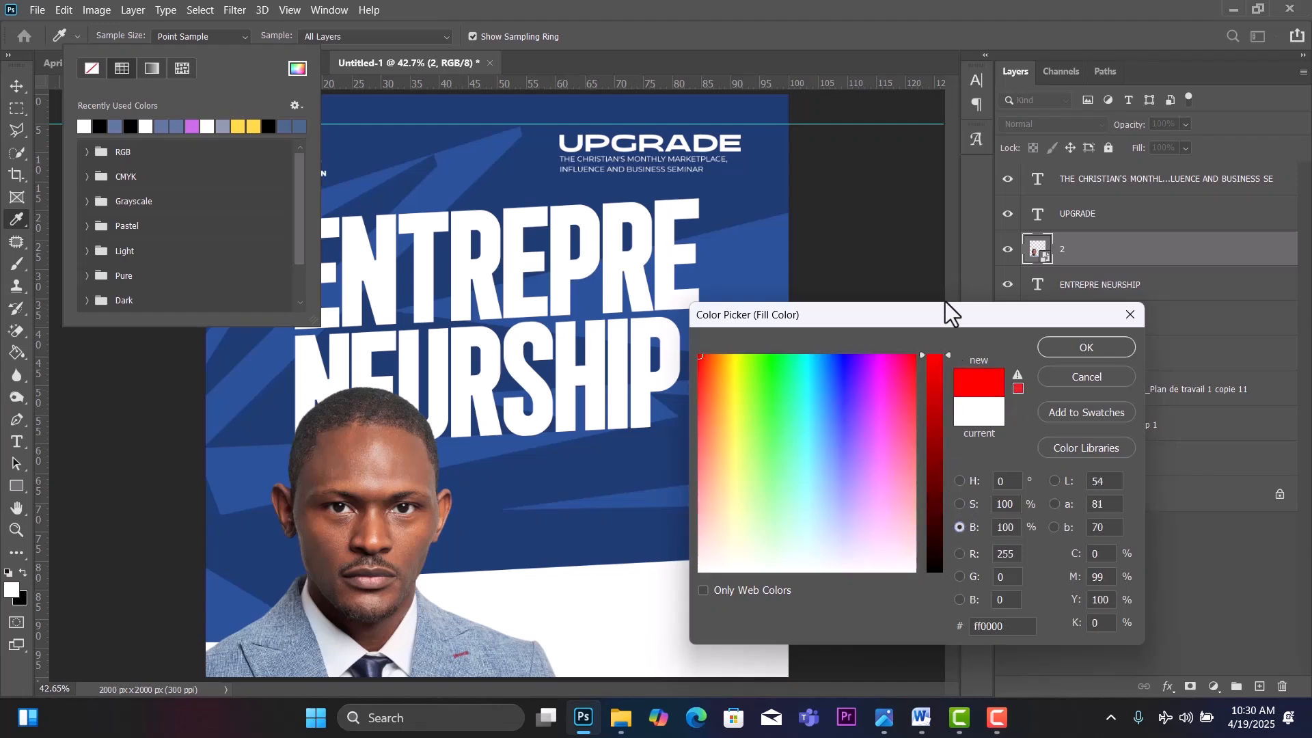
pyautogui.click(957, 553)
pyautogui.moveTo(948, 354)
pyautogui.mouseDown()
pyautogui.moveTo(962, 510)
pyautogui.moveTo(962, 347)
pyautogui.mouseUp()
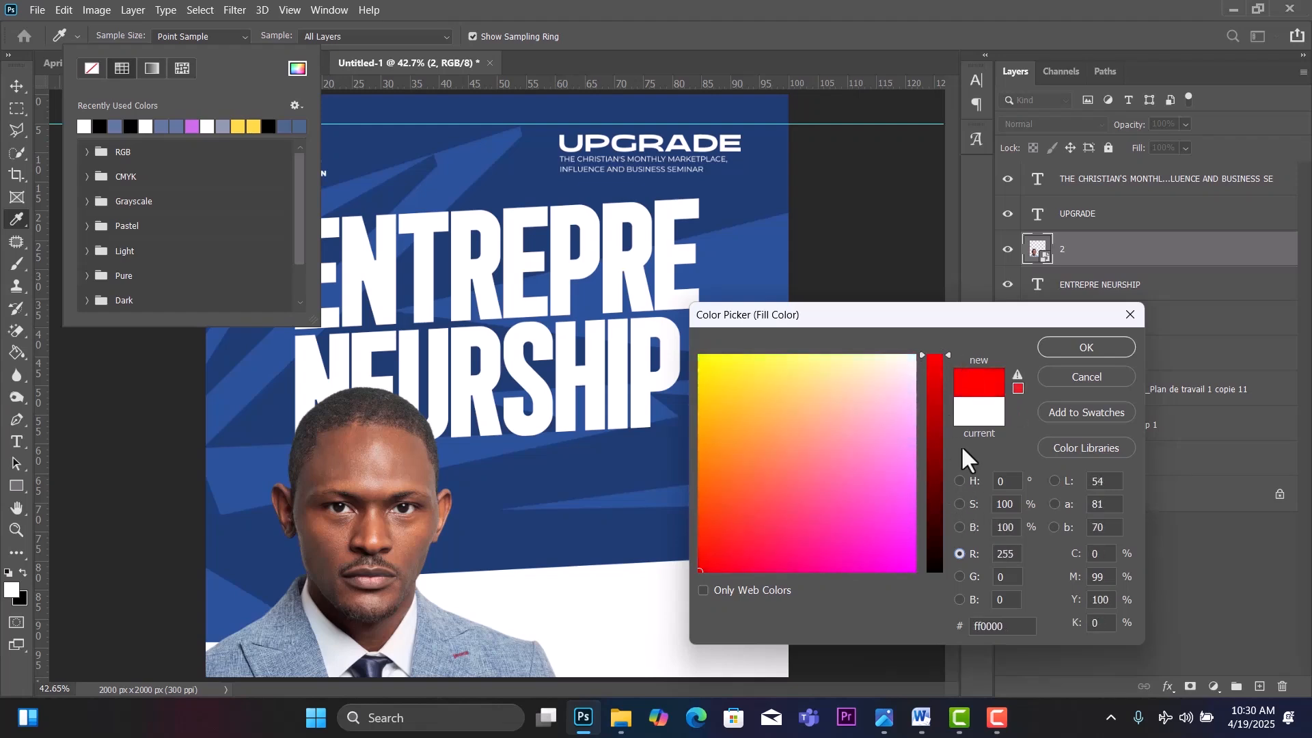
pyautogui.click(958, 576)
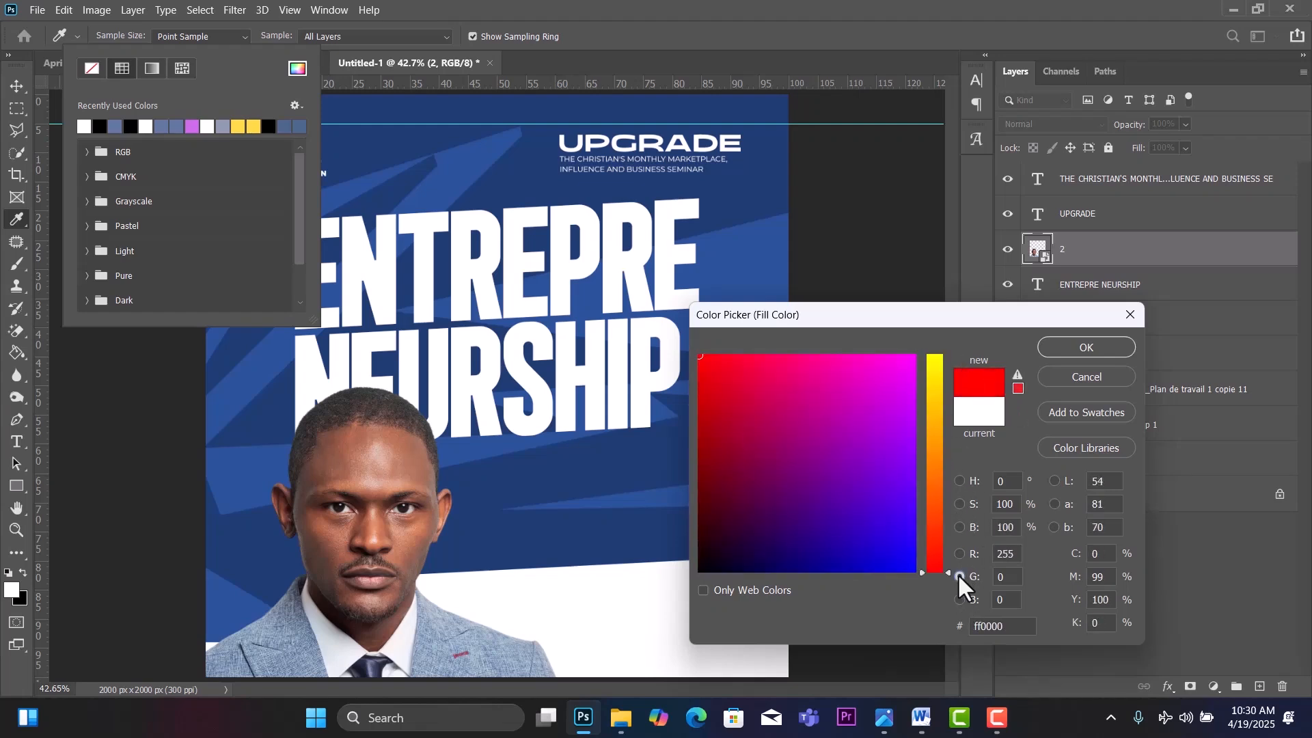
pyautogui.click(960, 599)
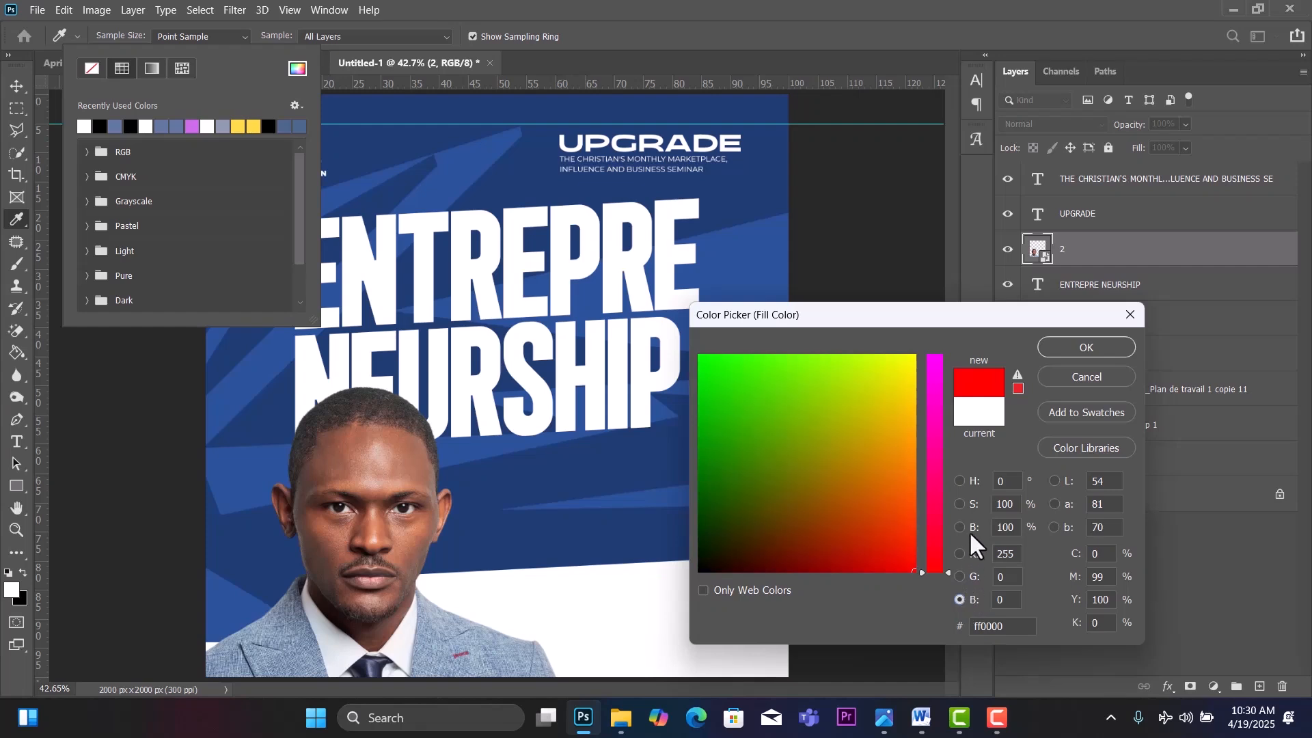
pyautogui.click(960, 504)
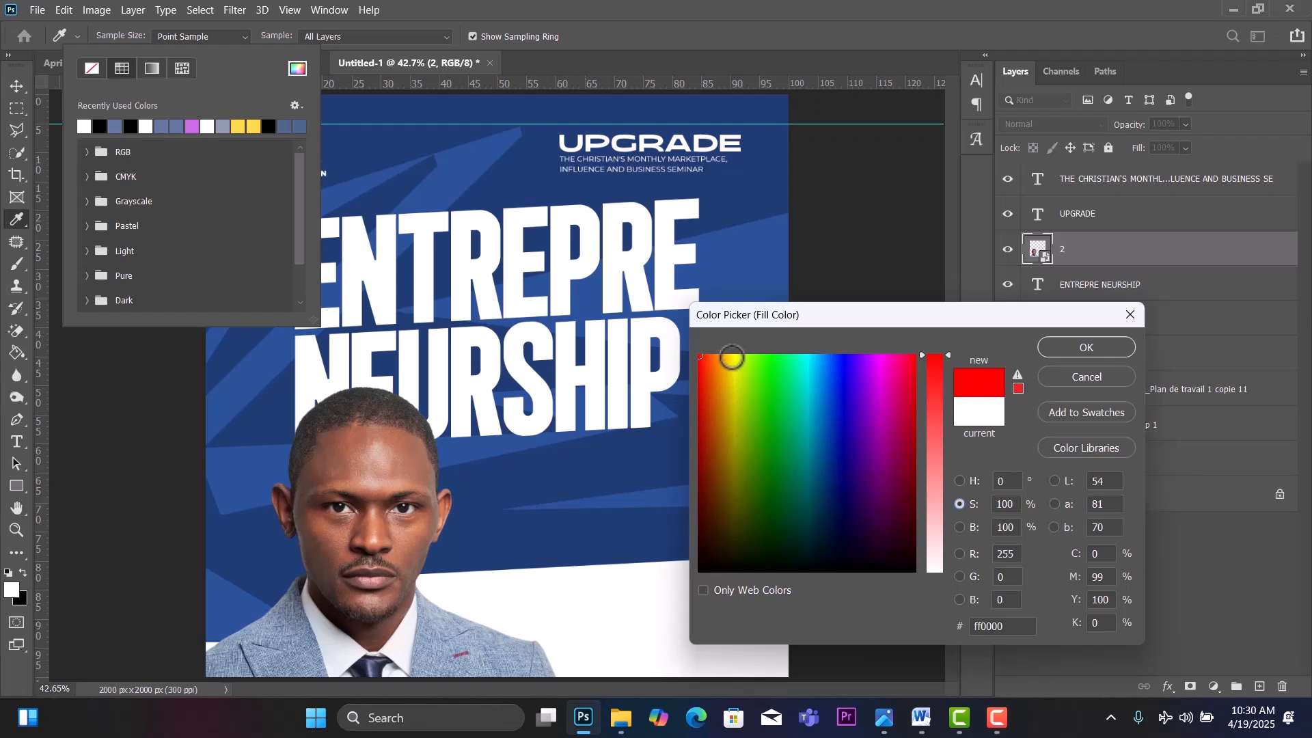
pyautogui.click(731, 357)
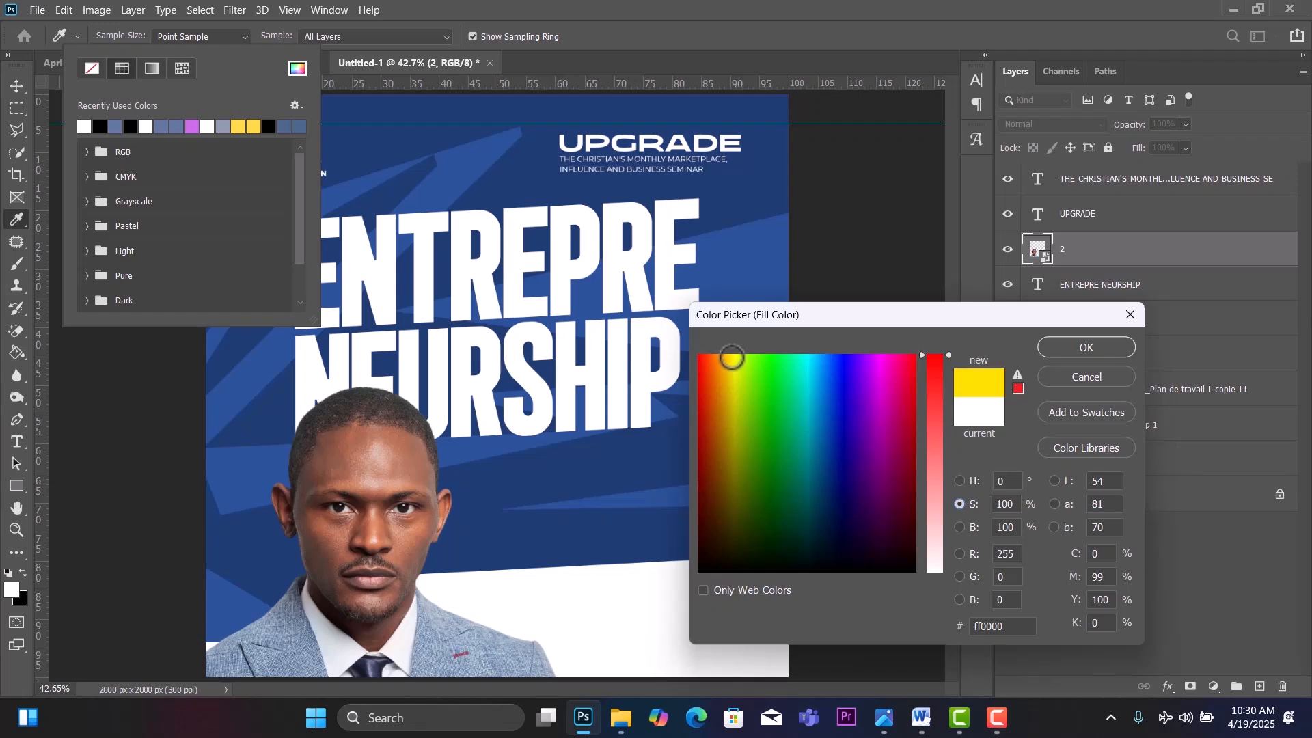
pyautogui.click(1069, 347)
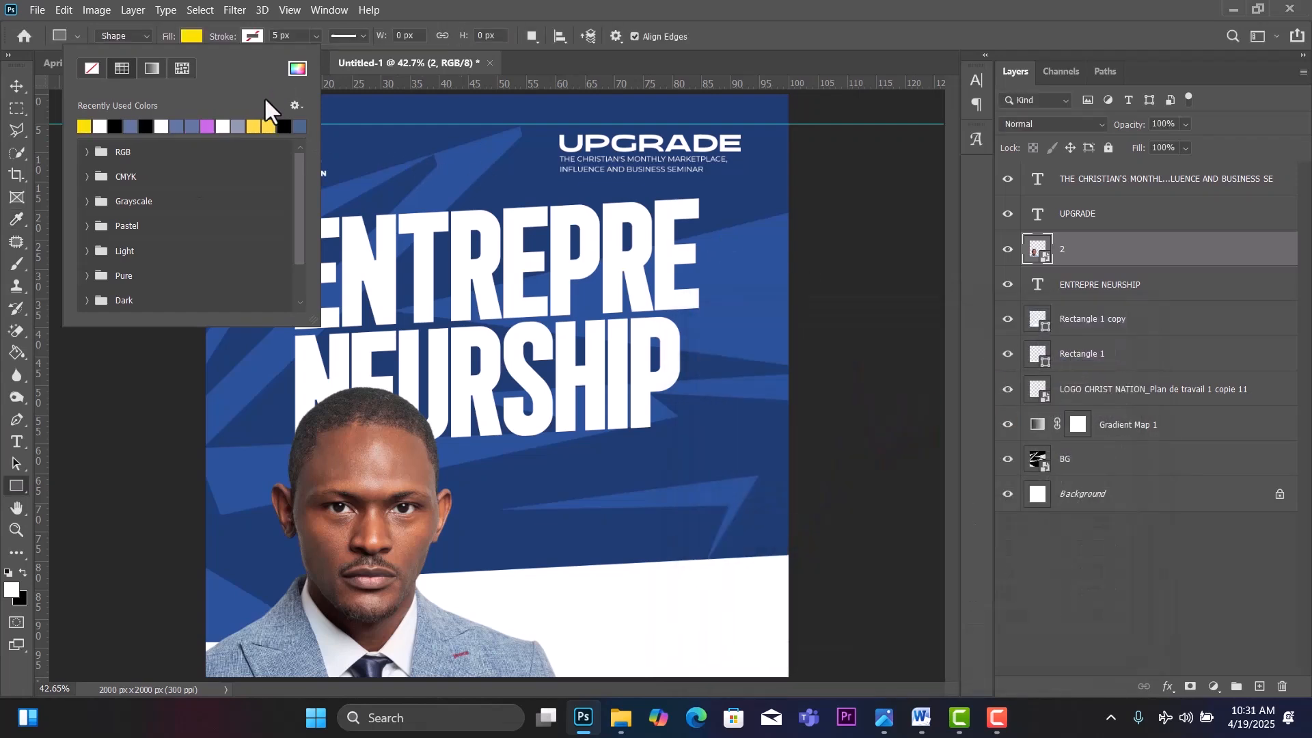
pyautogui.click(509, 7)
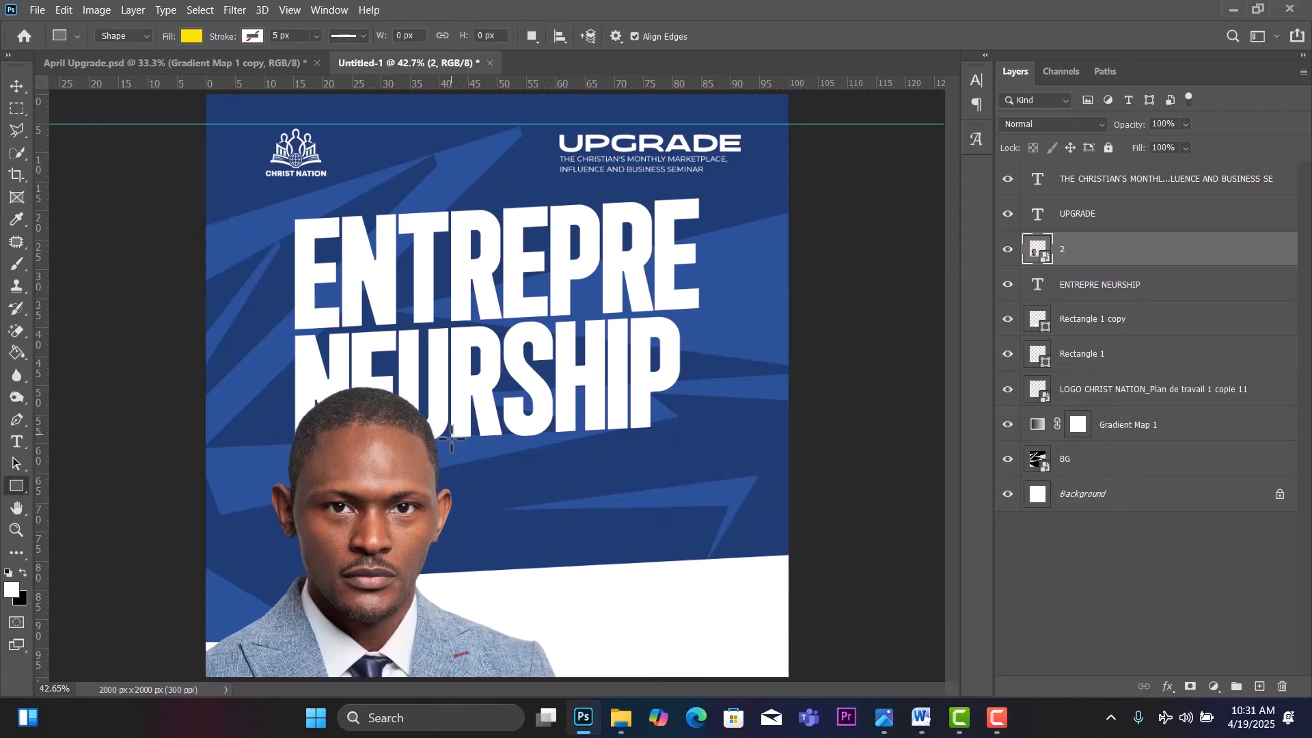
# Draw a yellow rectangle bar to the right of the speaker's face.
pyautogui.moveTo(483, 466); pyautogui.dragTo(711, 513)
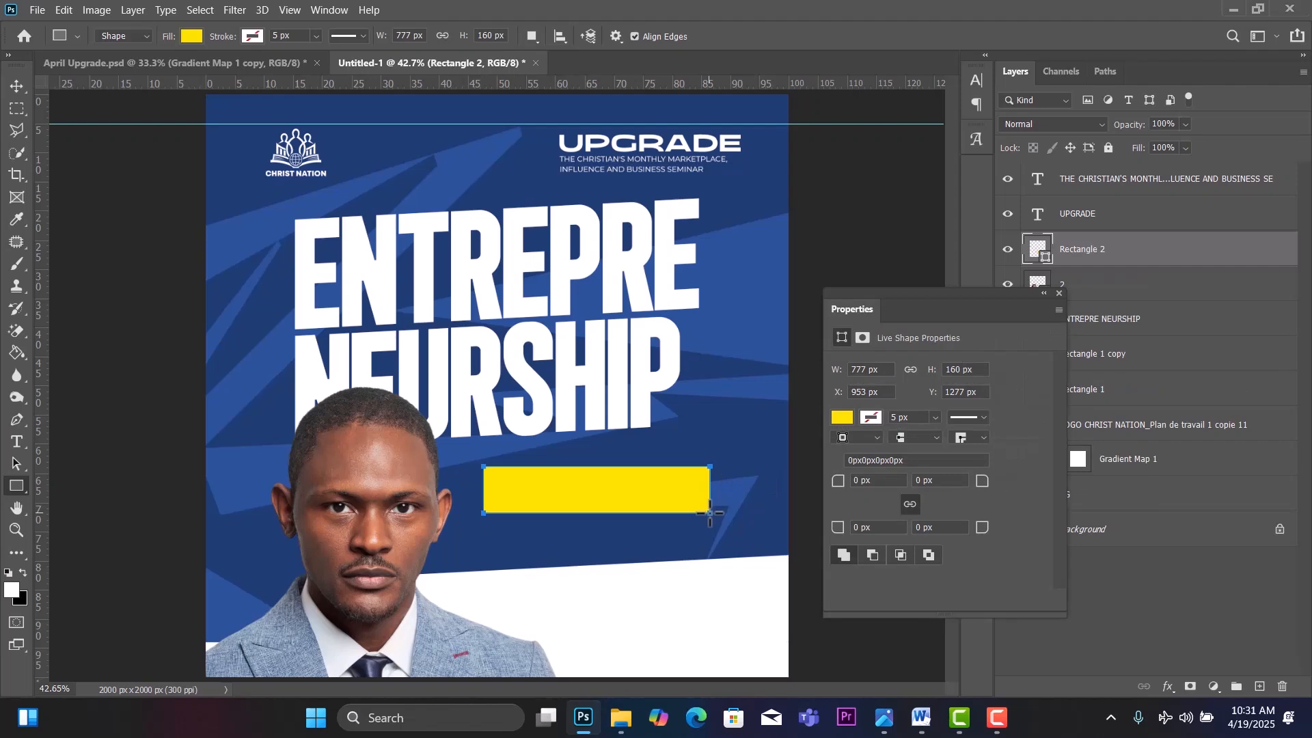
pyautogui.click(17, 82)
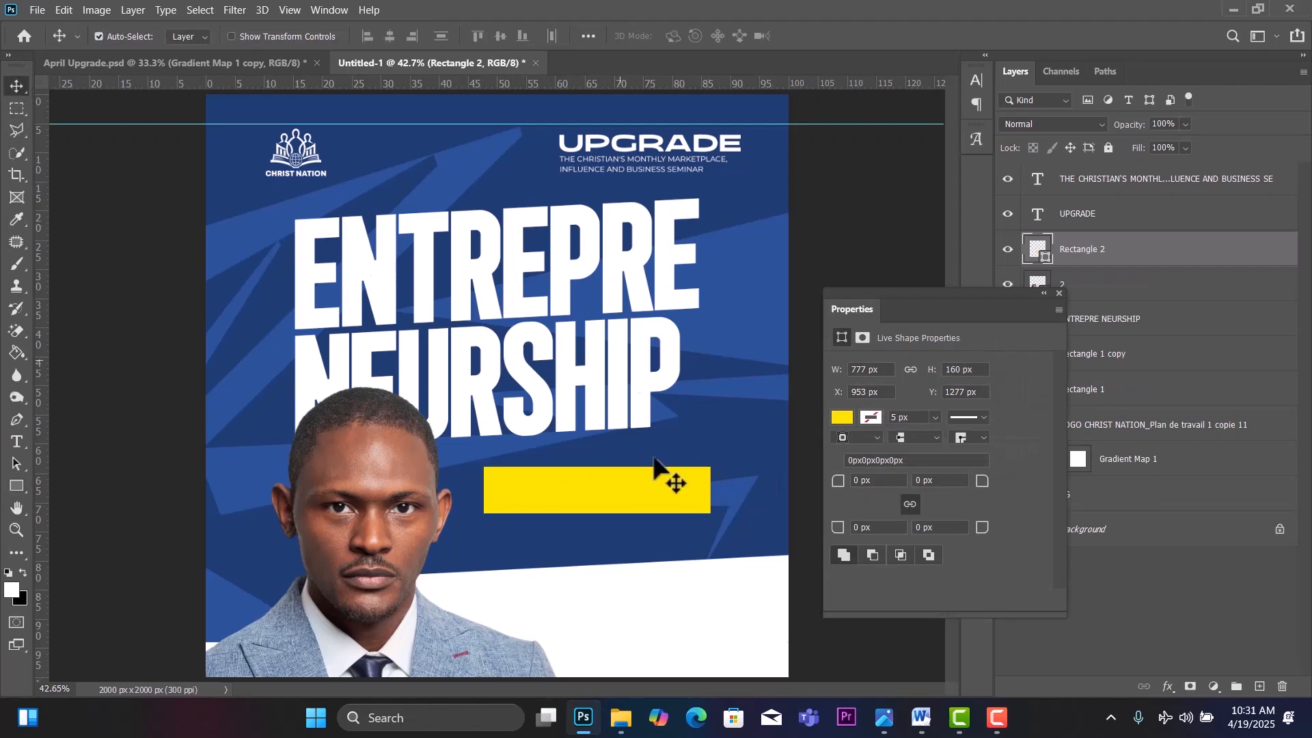
pyautogui.click(1059, 294)
# Skew the bar so its right end rises about 3°, and move it up under NEURSHIP.
pyautogui.hotkey('ctrl', 't')
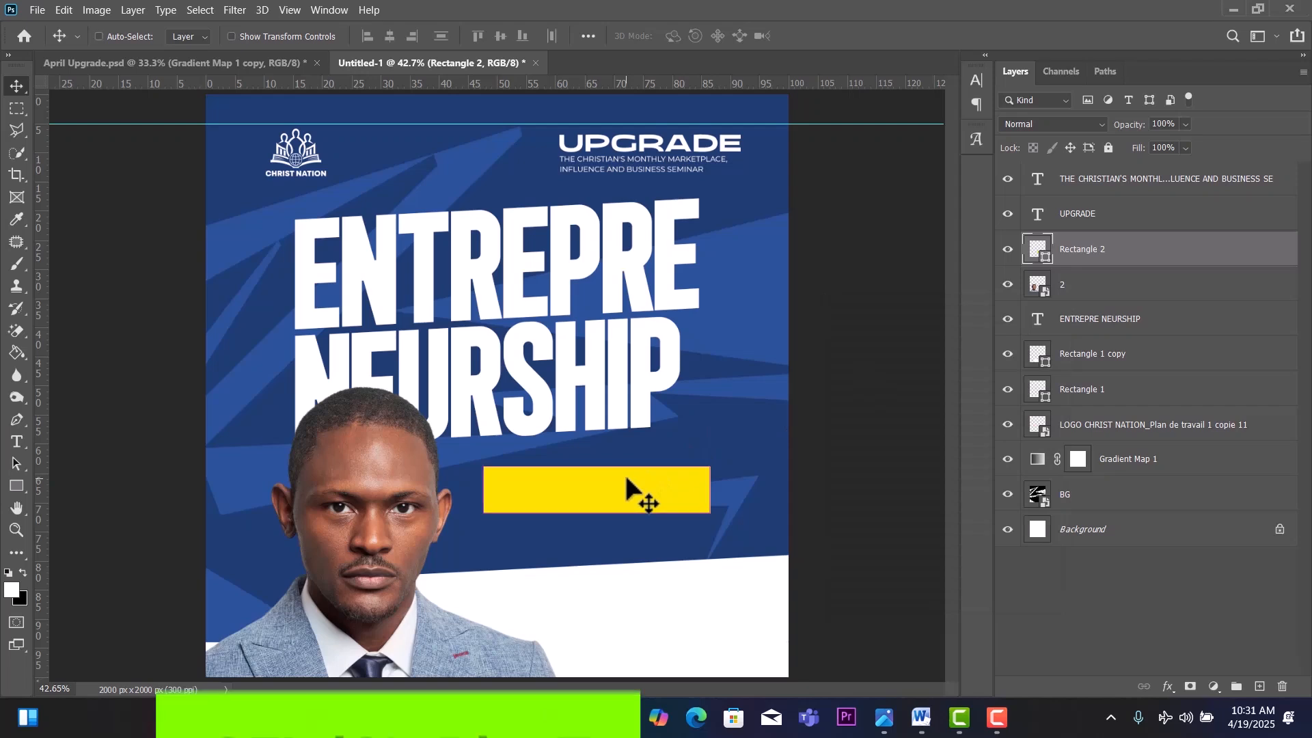
pyautogui.rightClick(624, 473)
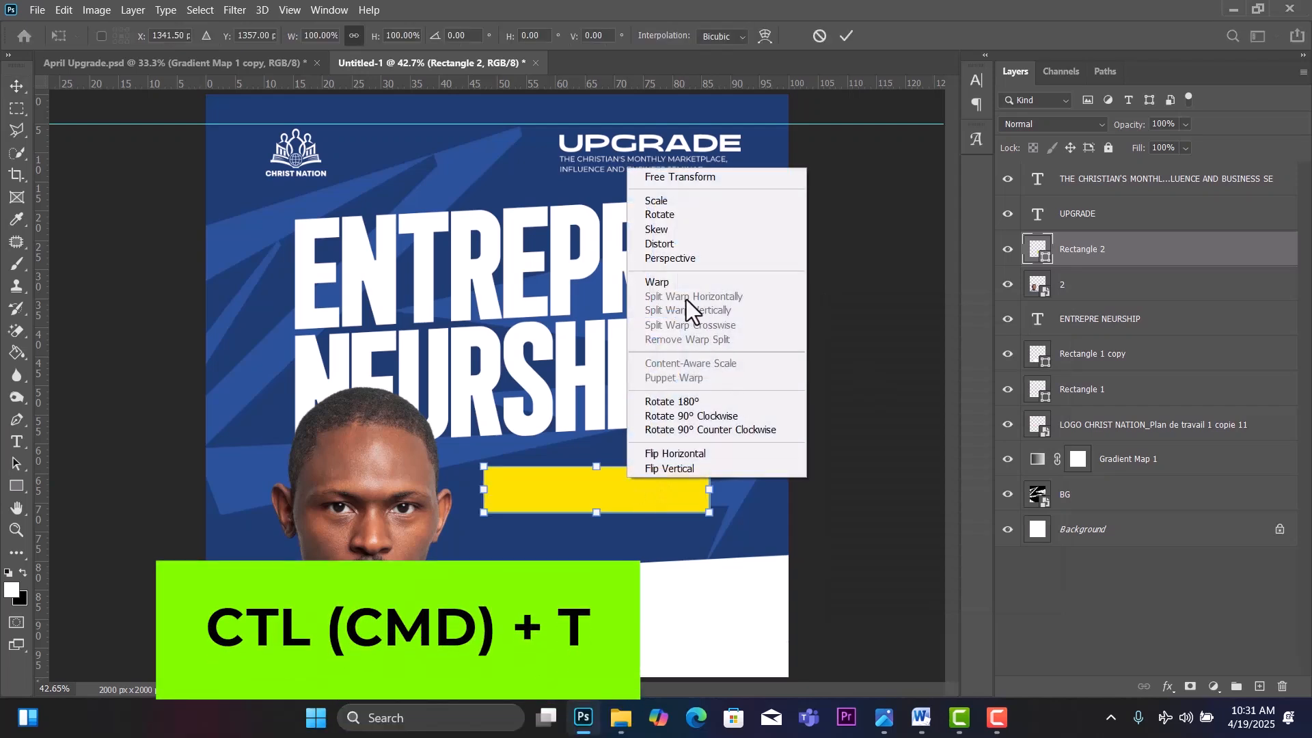
pyautogui.click(664, 234)
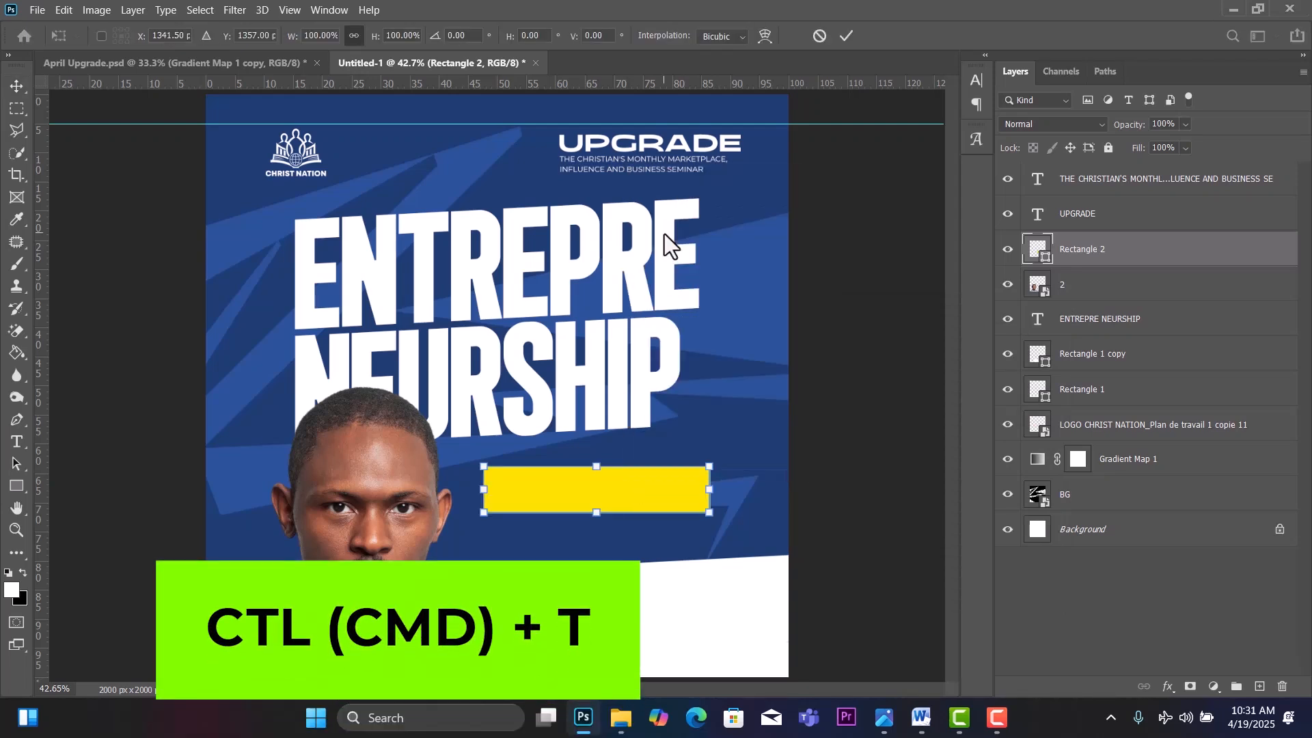
pyautogui.moveTo(709, 489); pyautogui.dragTo(707, 477)
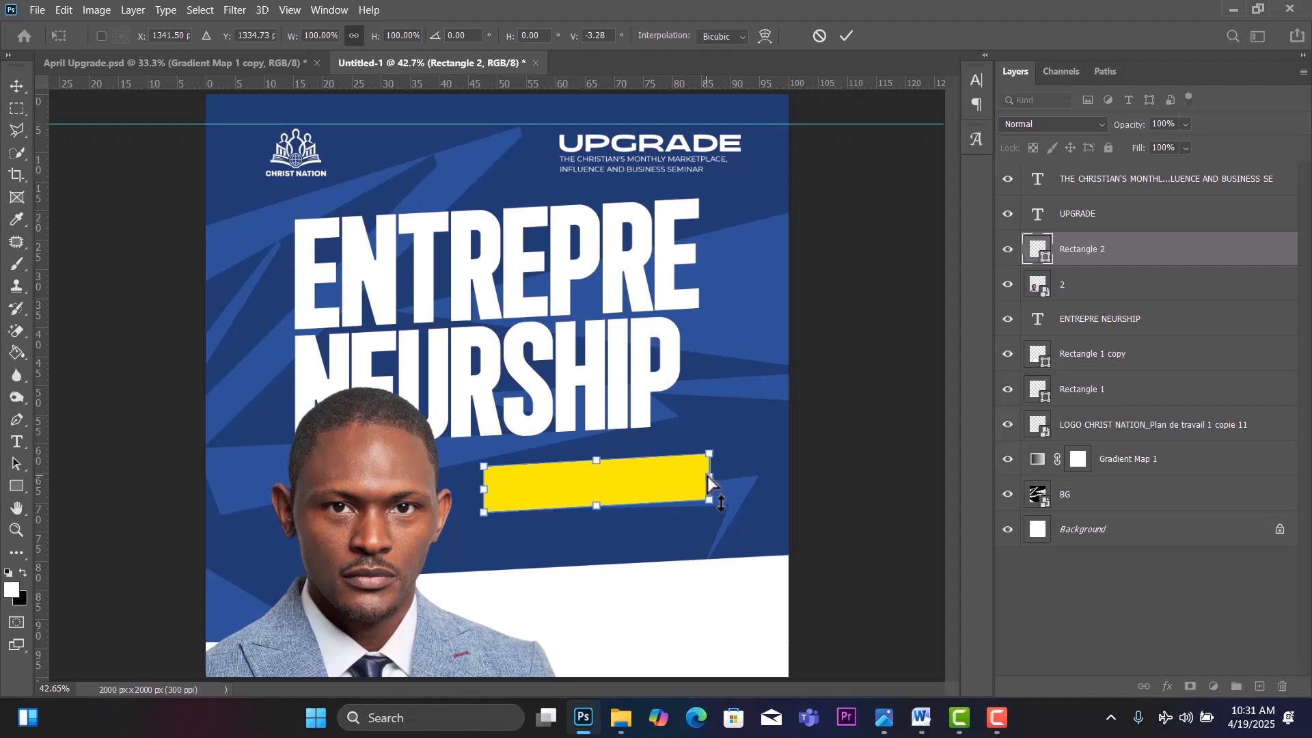
pyautogui.click(22, 90)
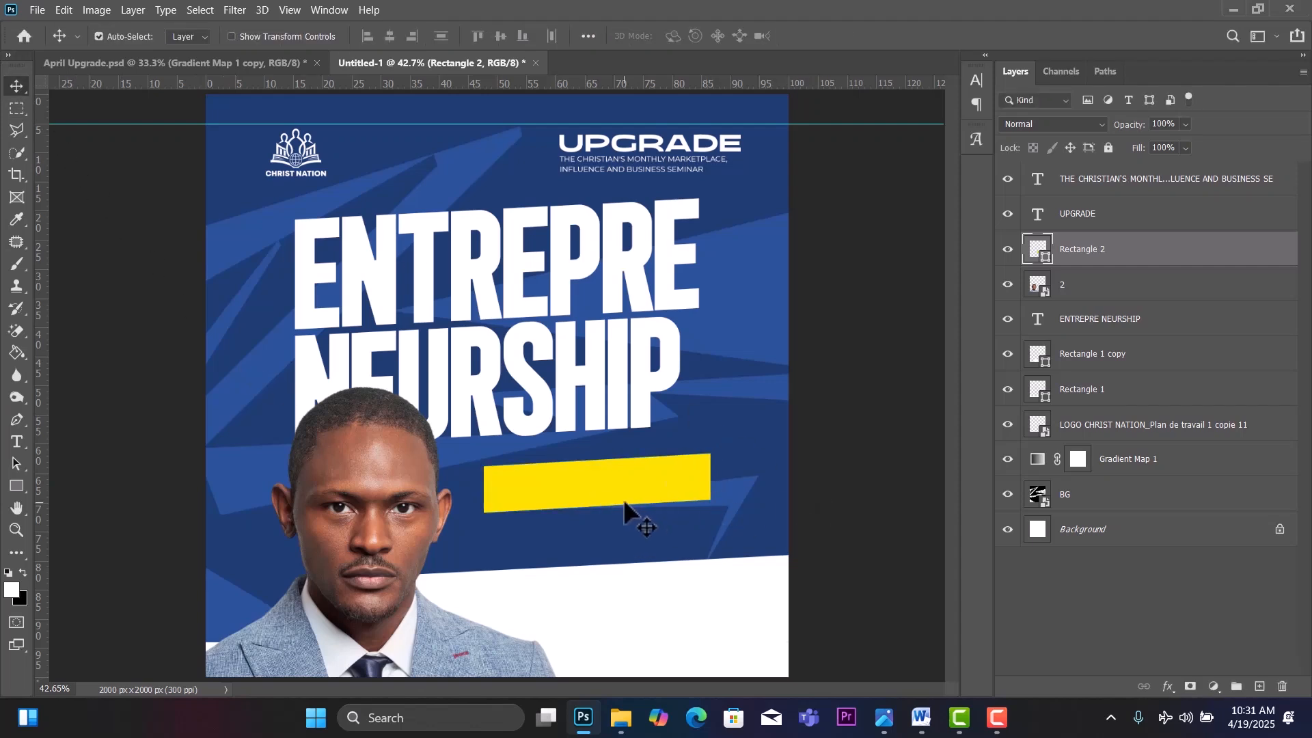
pyautogui.moveTo(681, 492); pyautogui.dragTo(655, 476)
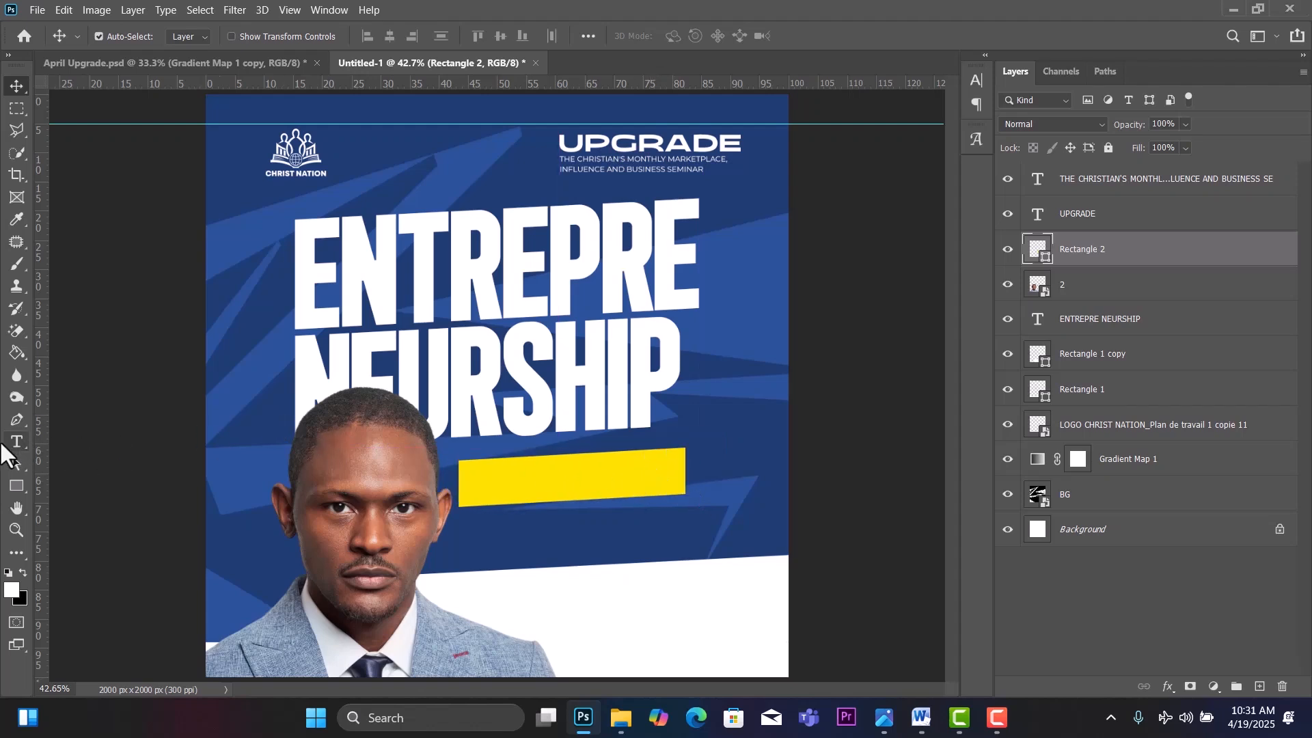
# Type the word MASTERCLASS in black on the yellow bar.
pyautogui.click(14, 442)
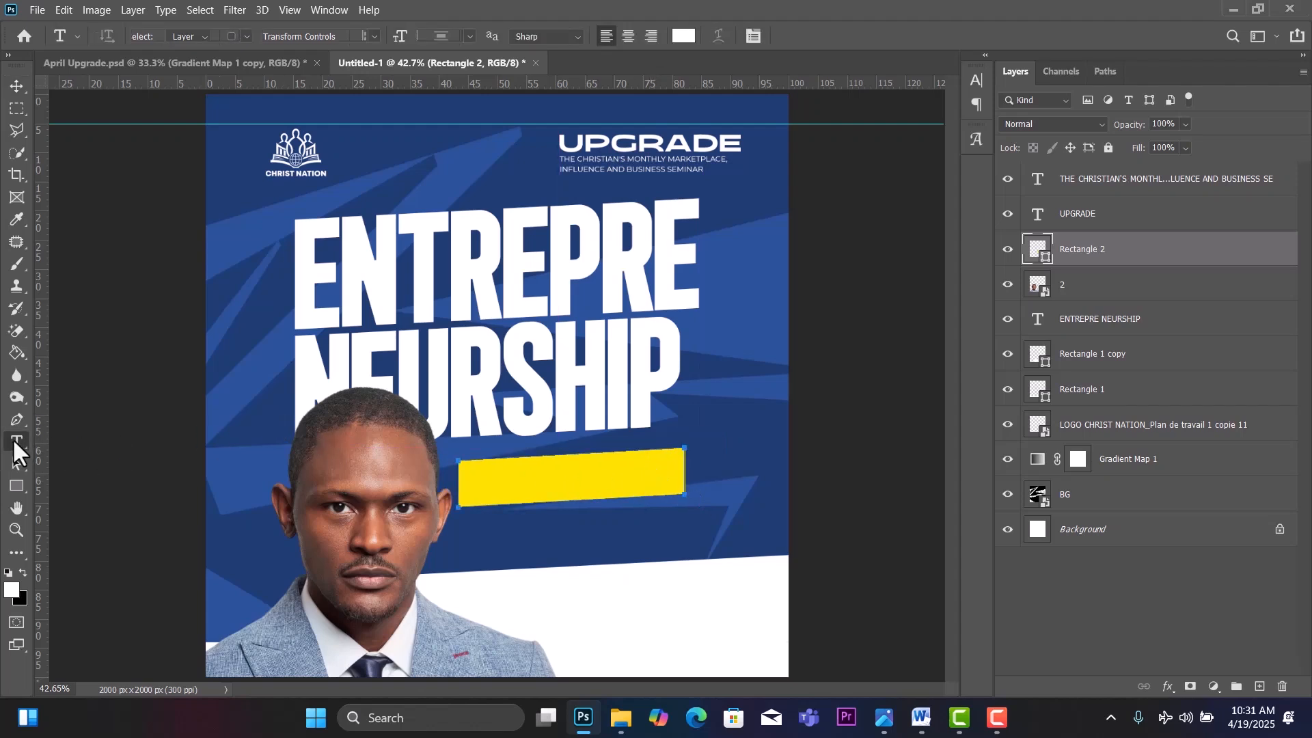
pyautogui.click(23, 574)
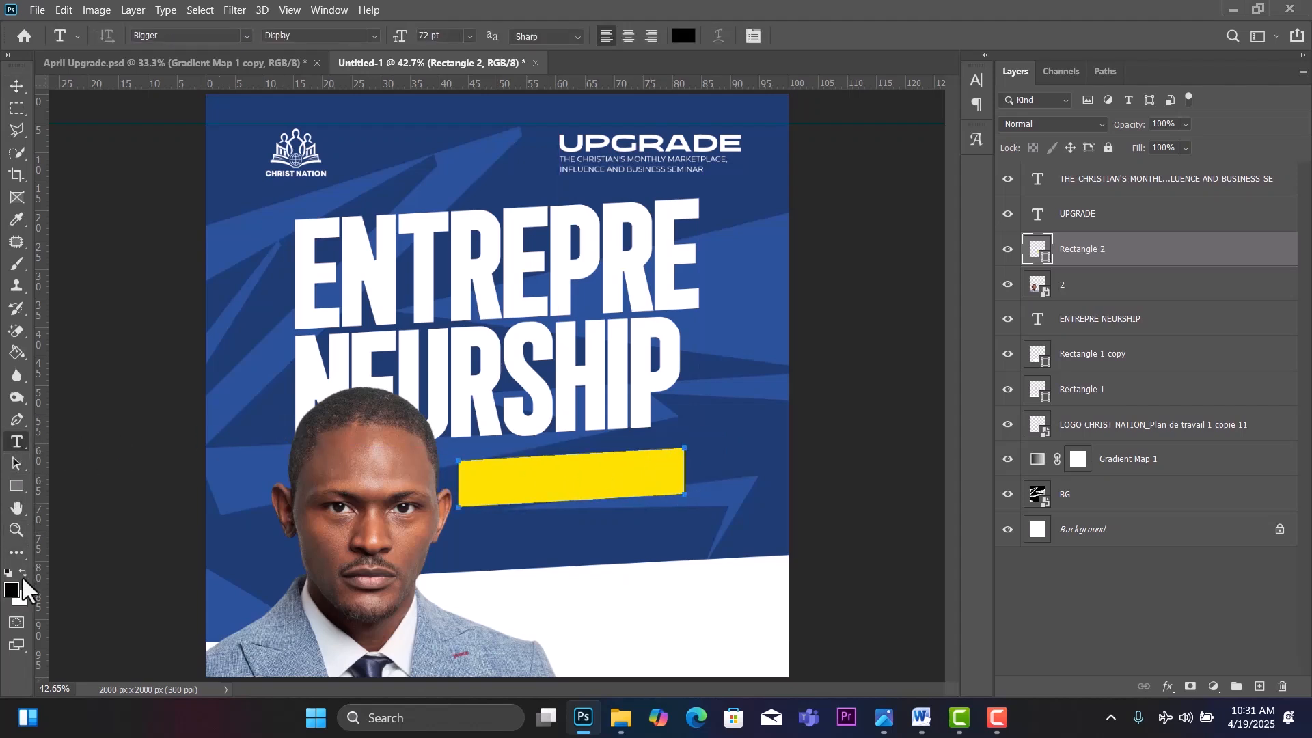
pyautogui.click(494, 536)
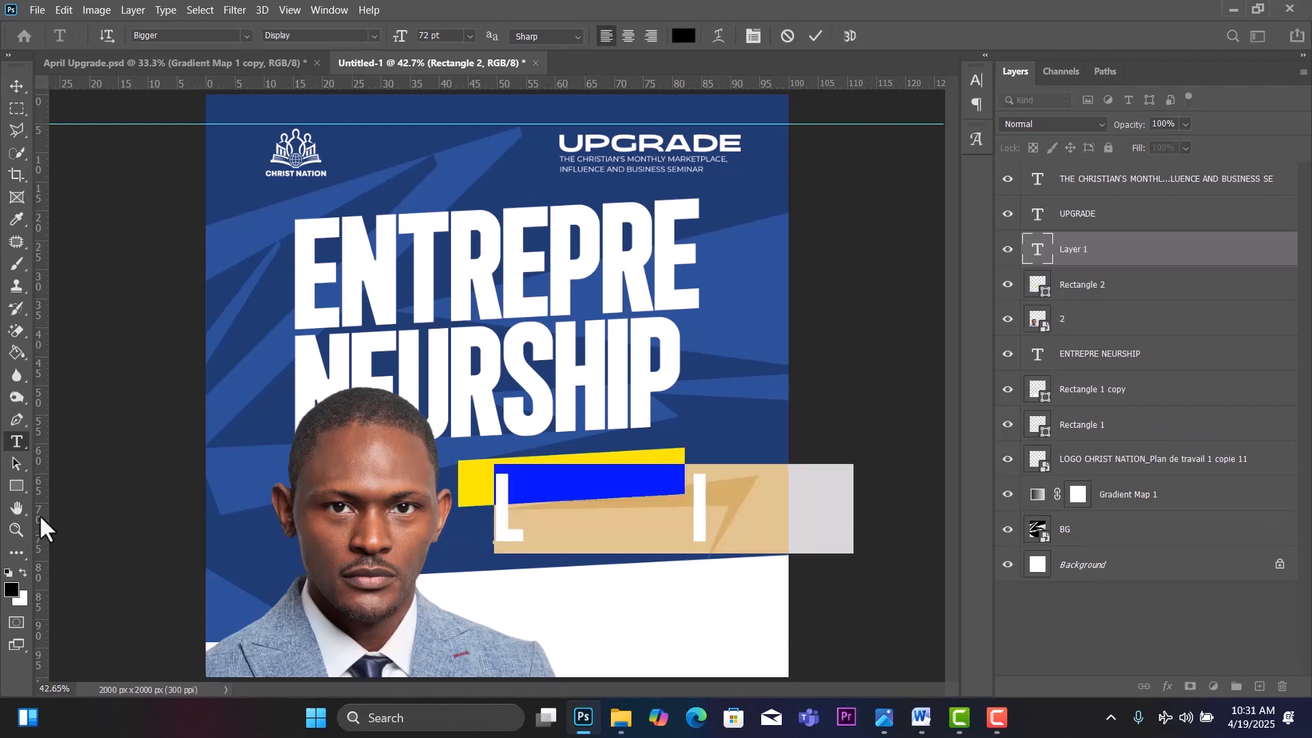
pyautogui.write('MAST')
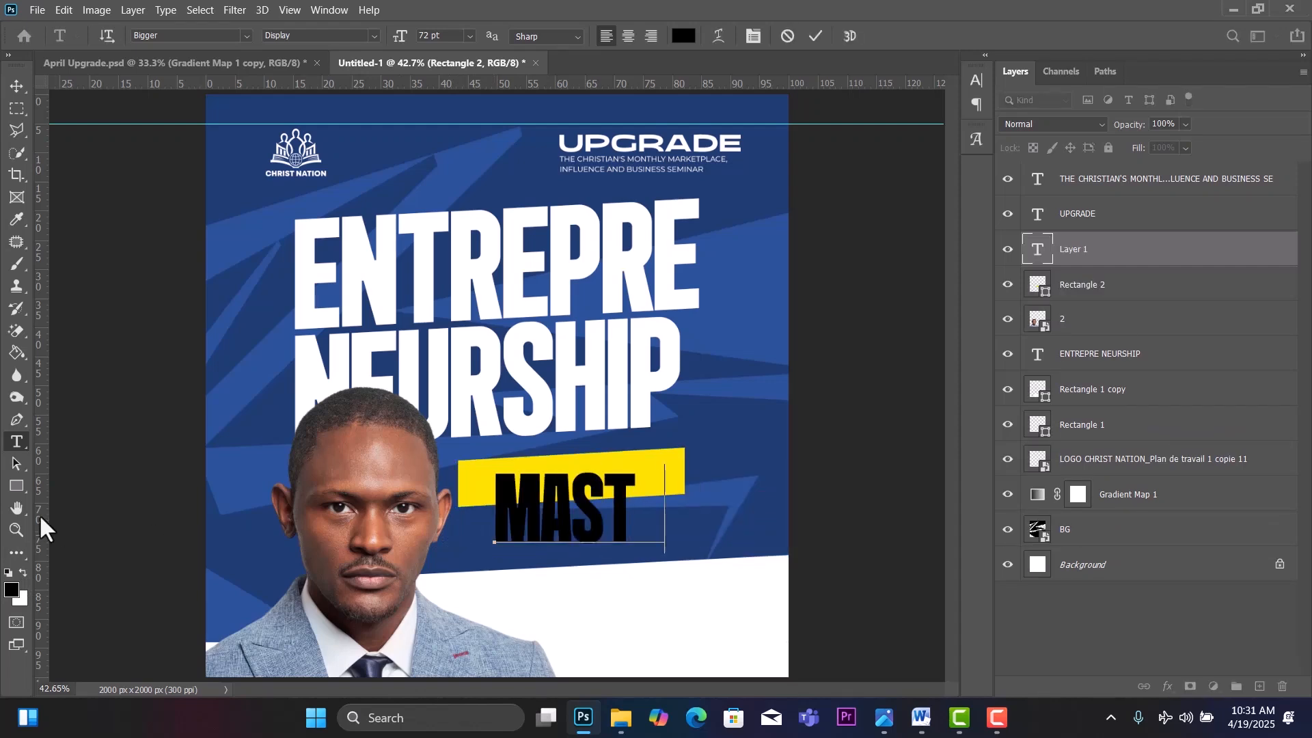
pyautogui.write('ER CLASS')
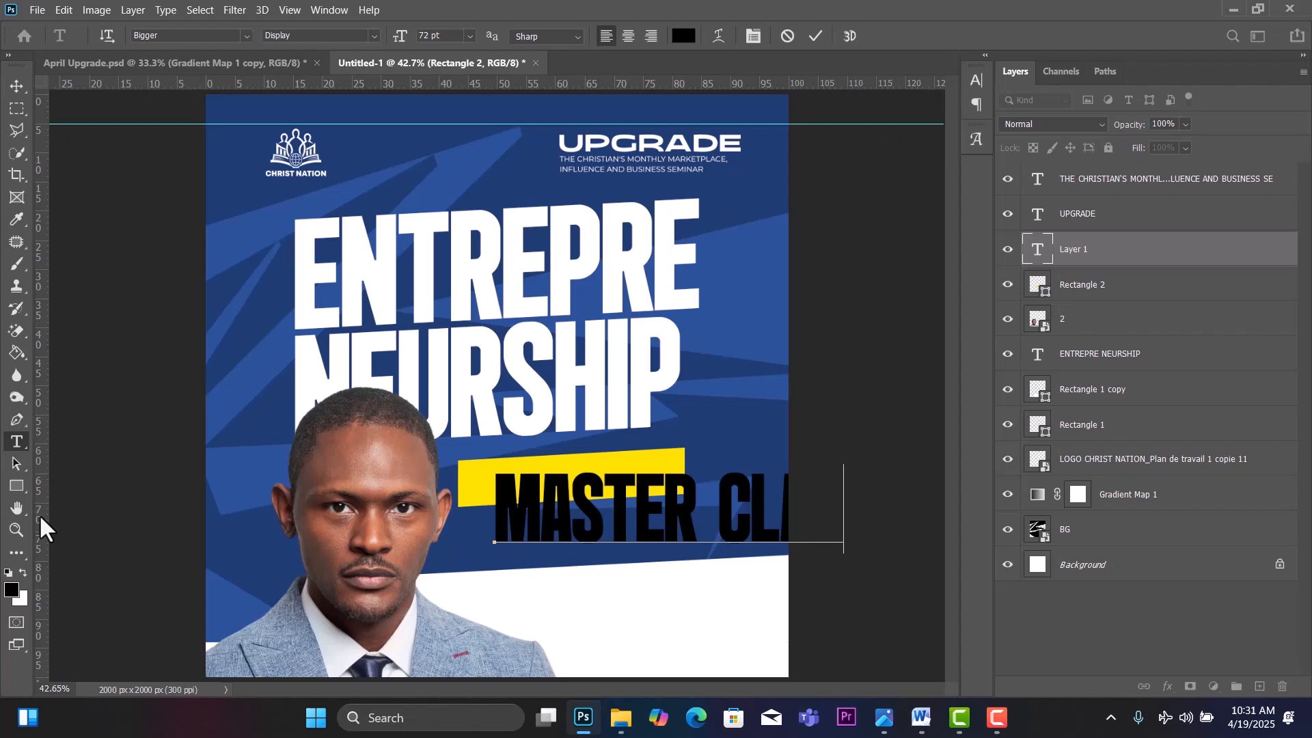
pyautogui.click(720, 513)
pyautogui.press('BackSpace')
# Set MASTERCLASS to Montserrat Medium 18 pt and move it up onto the bar.
pyautogui.hotkey('ctrl', 'a')
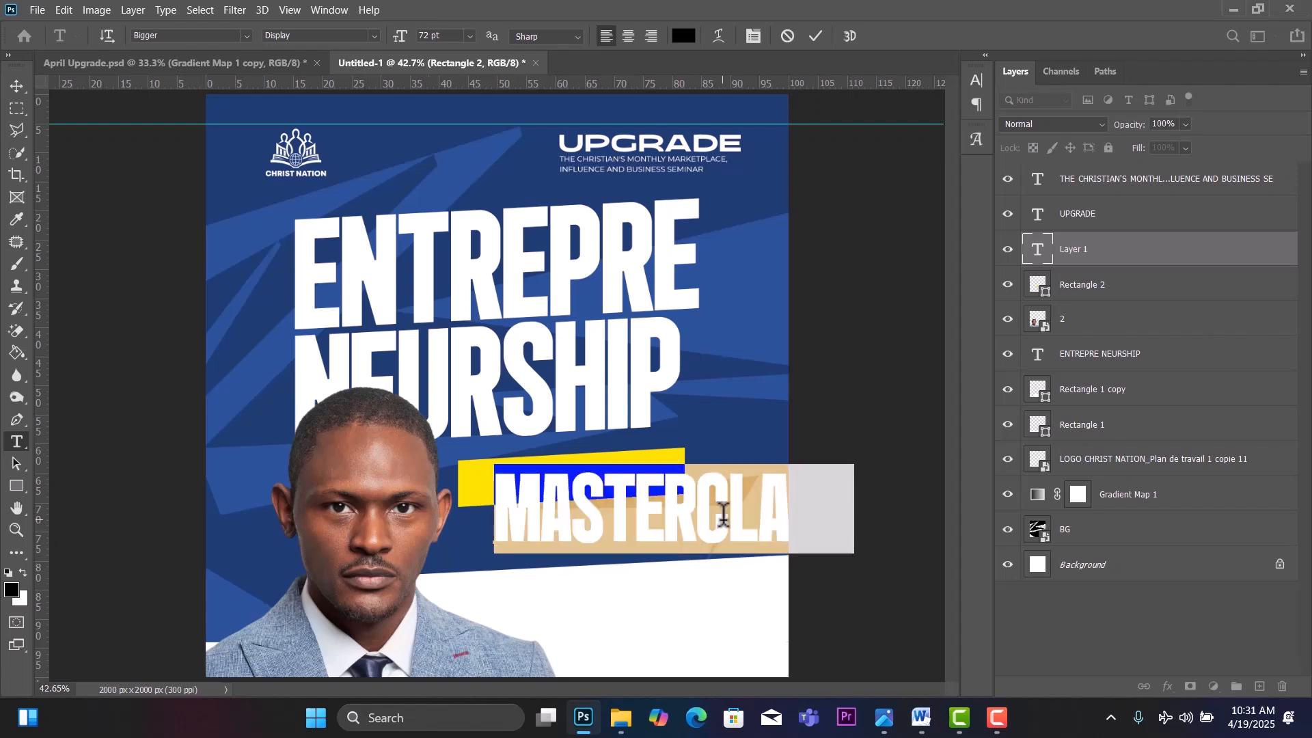
pyautogui.click(215, 35)
pyautogui.write('mont')
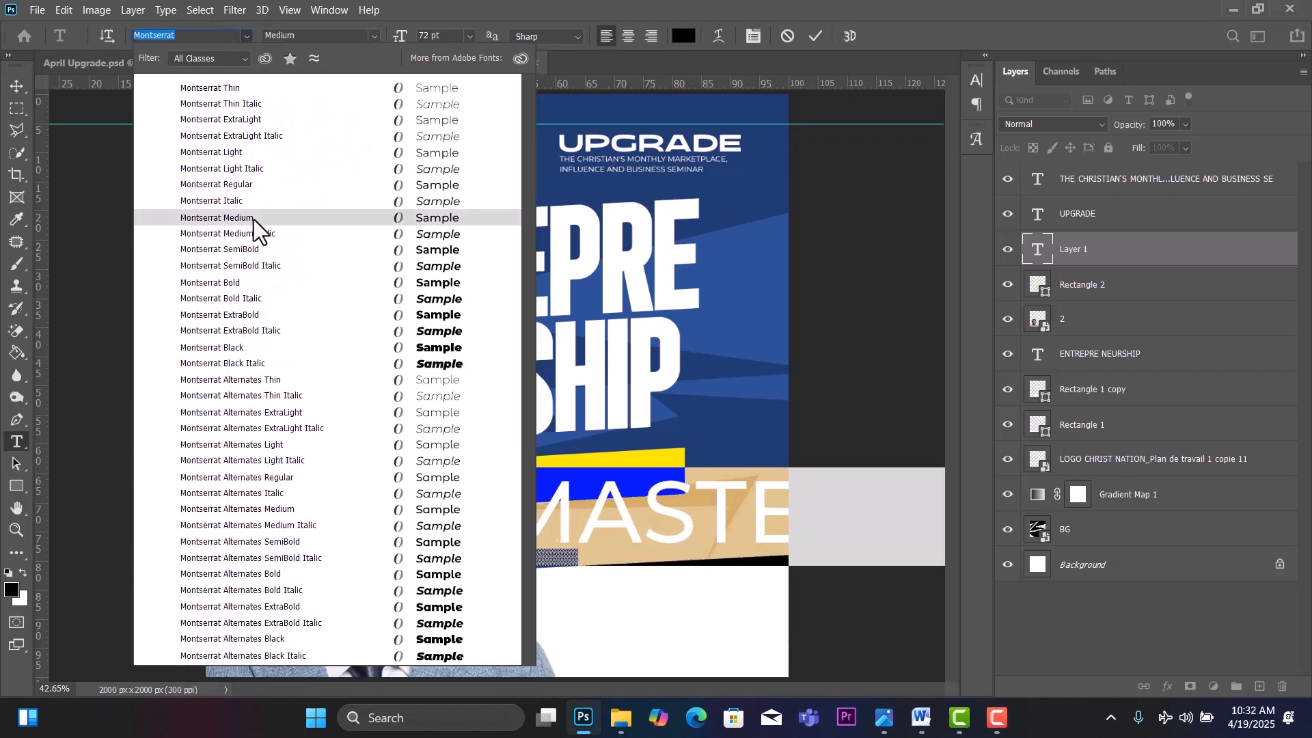
pyautogui.click(248, 217)
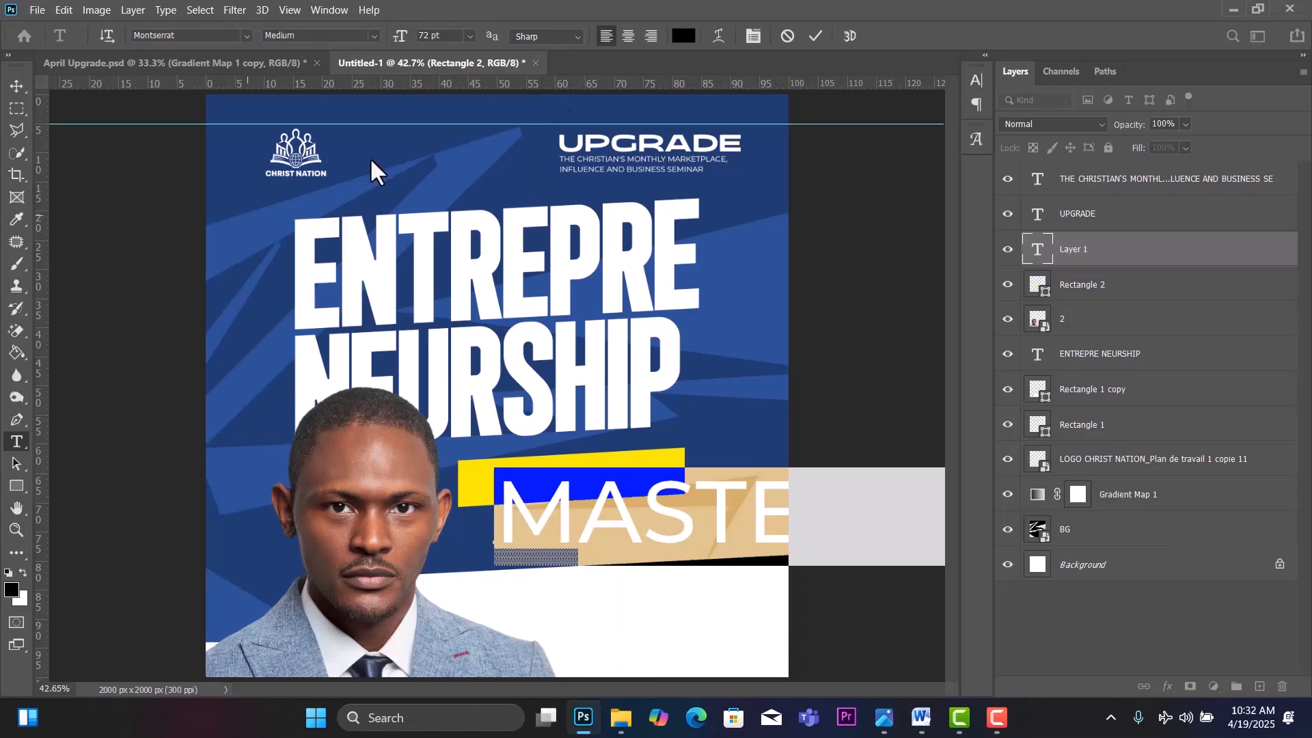
pyautogui.click(470, 36)
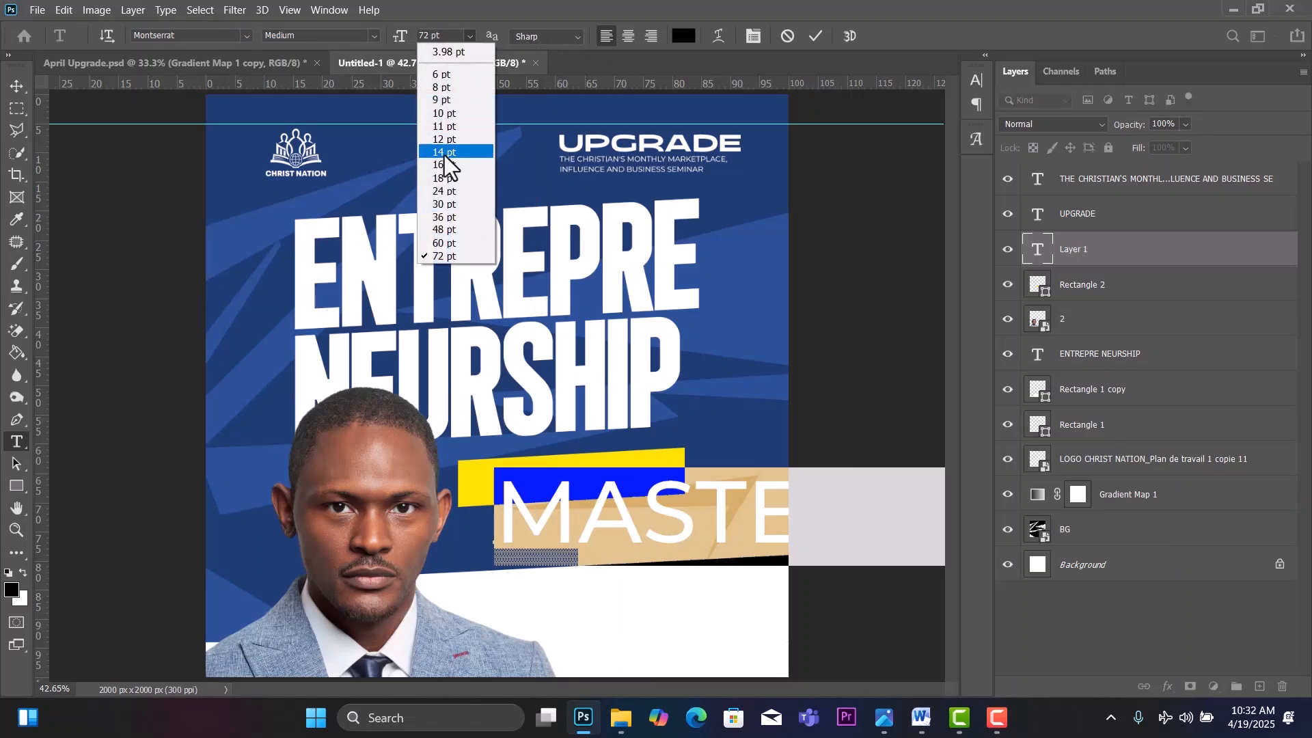
pyautogui.click(444, 179)
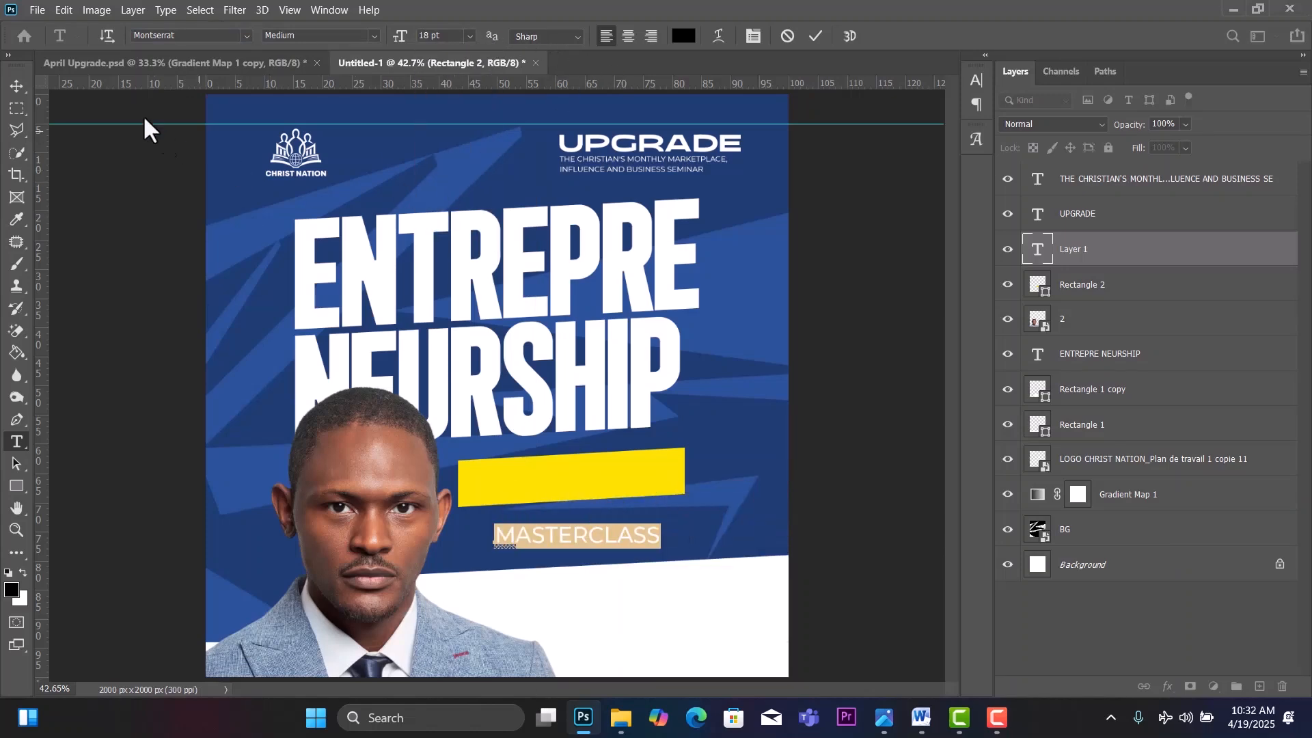
pyautogui.click(12, 80)
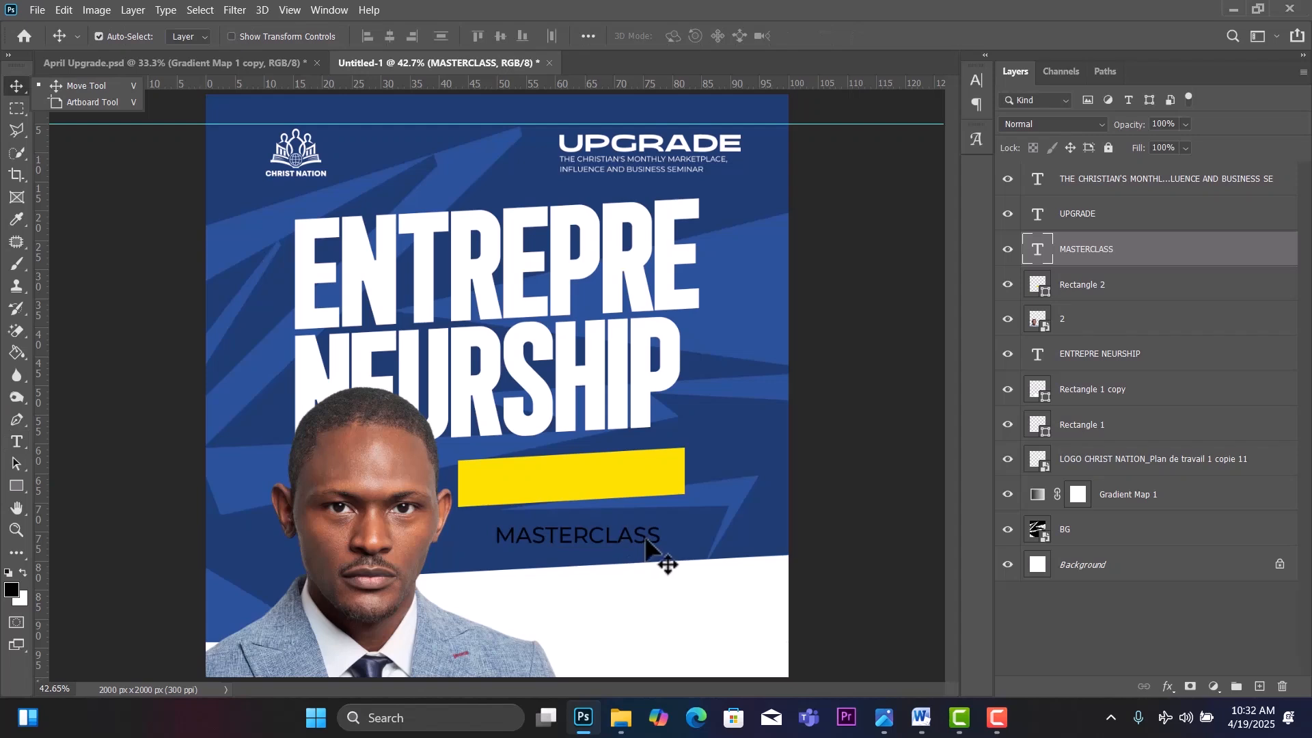
pyautogui.moveTo(657, 546); pyautogui.dragTo(633, 485)
# Enlarge the MASTERCLASS text to 24 pt.
pyautogui.doubleClick(634, 486)
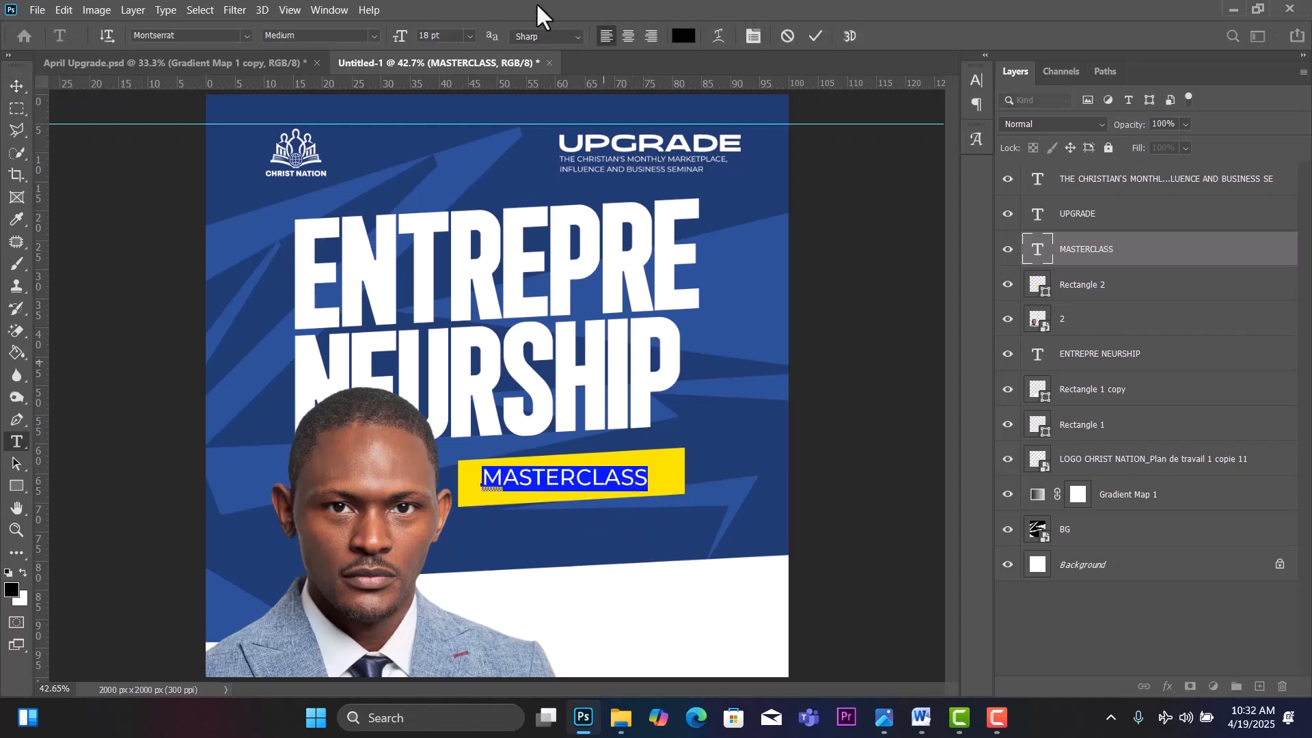
pyautogui.click(469, 36)
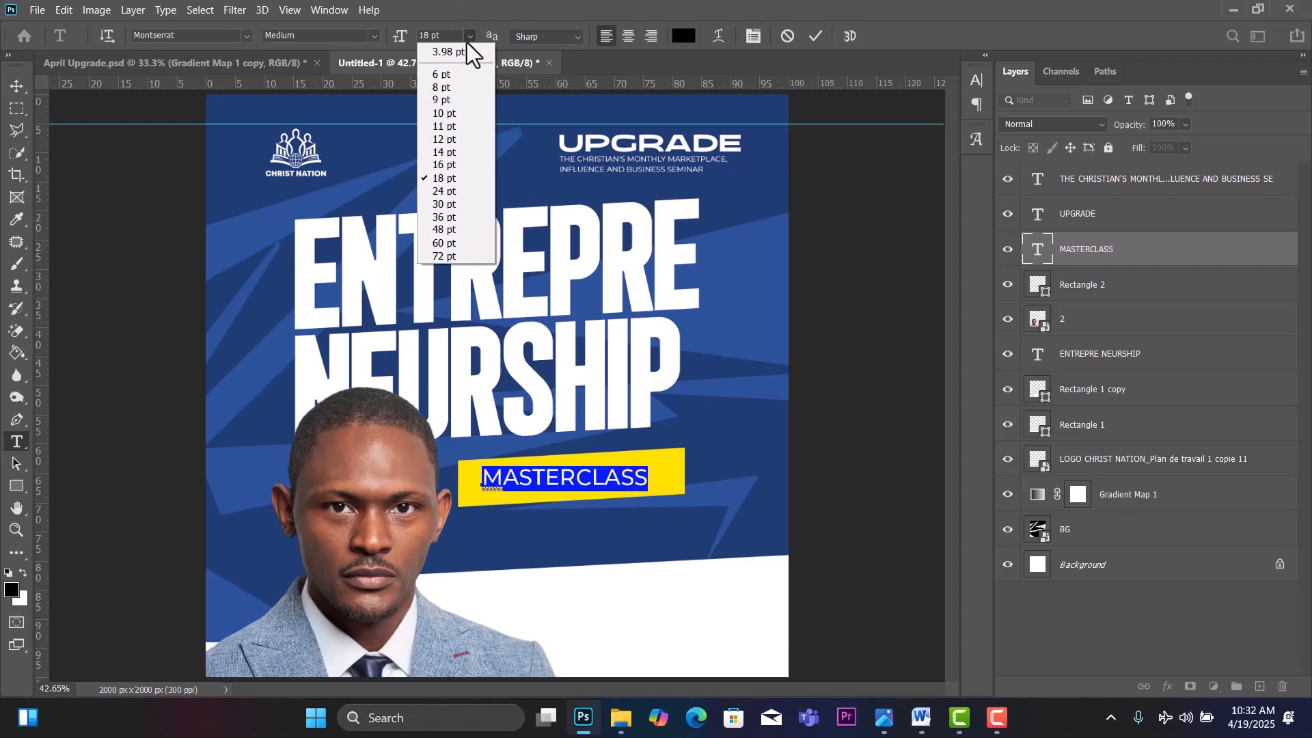
pyautogui.click(447, 190)
pyautogui.hotkey('ctrl', 'Return')
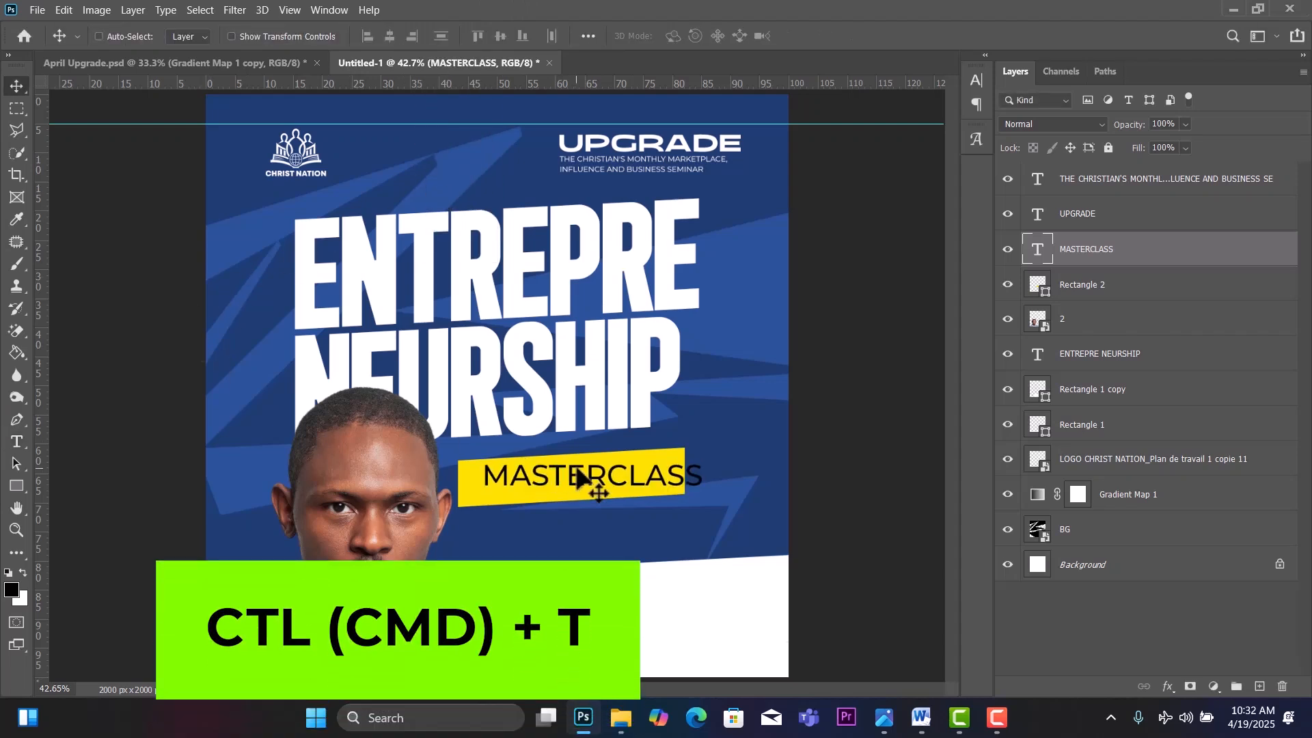
# Skew MASTERCLASS upward on its right and move it left onto the yellow box.
pyautogui.hotkey('ctrl', 't')
pyautogui.rightClick(579, 472)
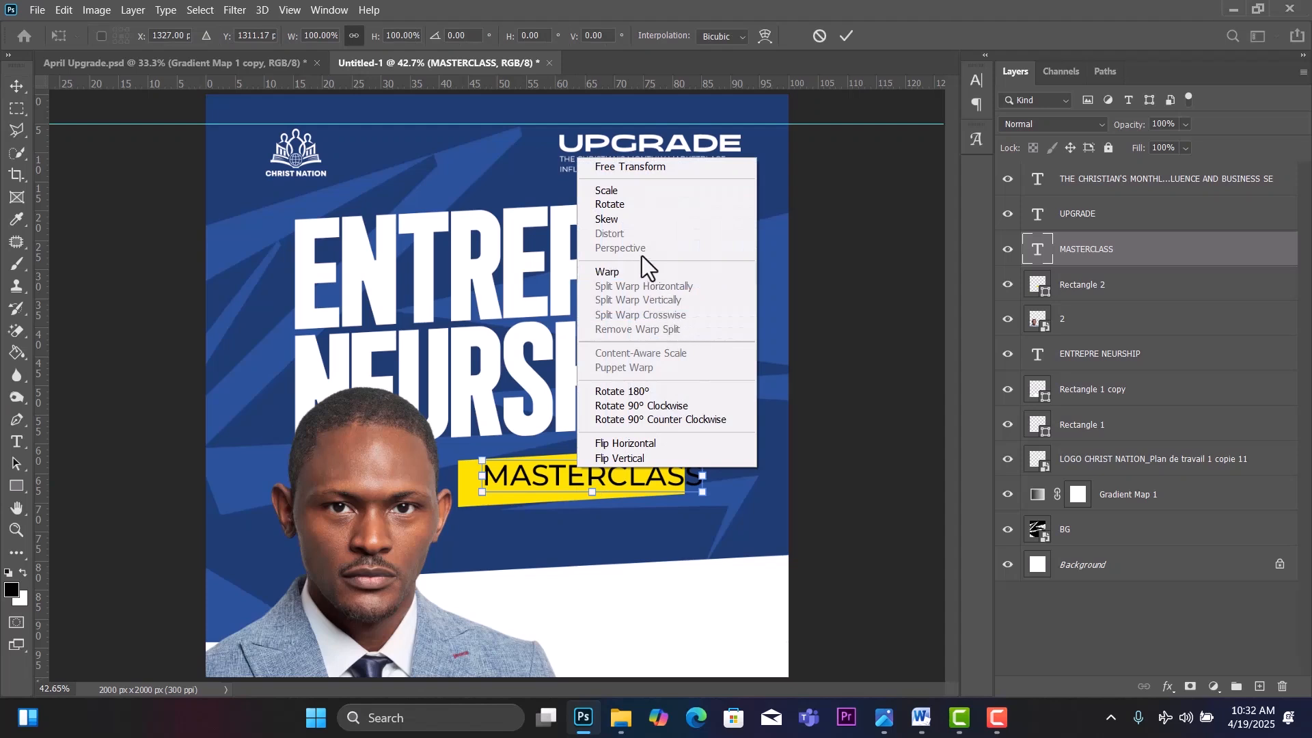
pyautogui.click(626, 222)
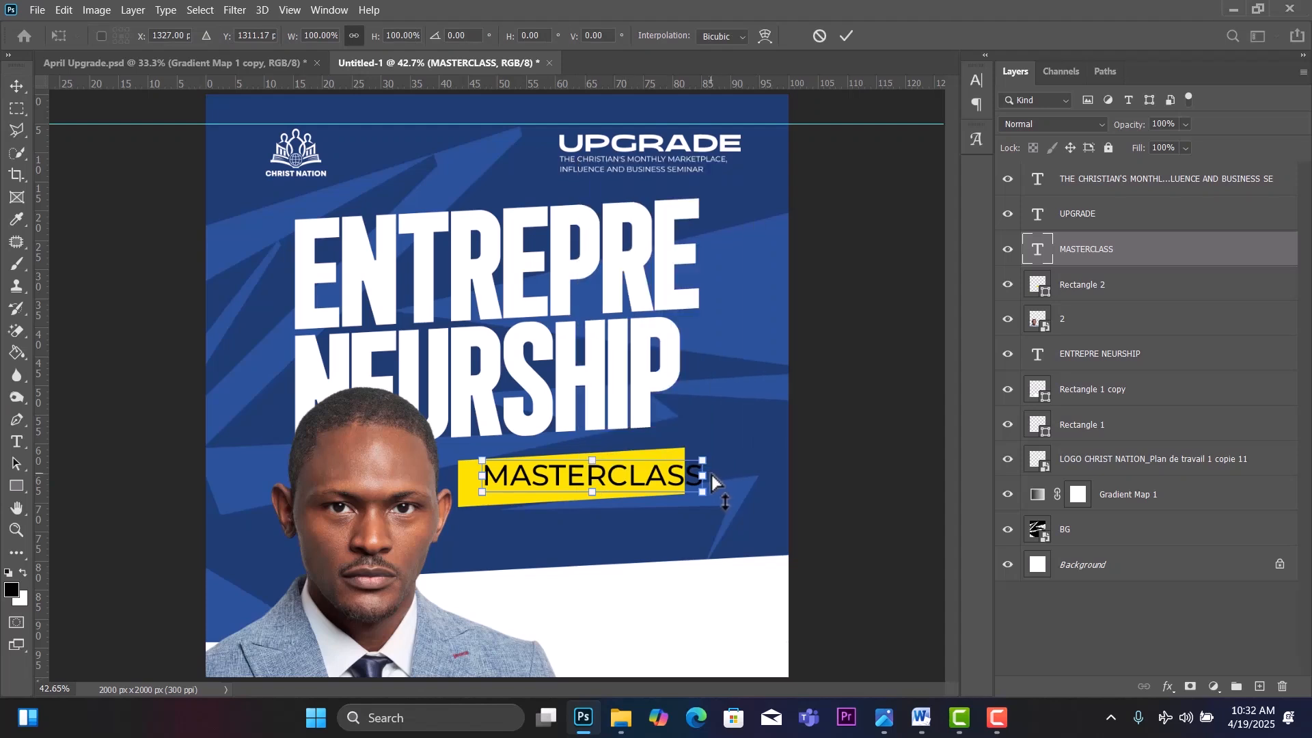
pyautogui.moveTo(707, 474); pyautogui.dragTo(704, 463)
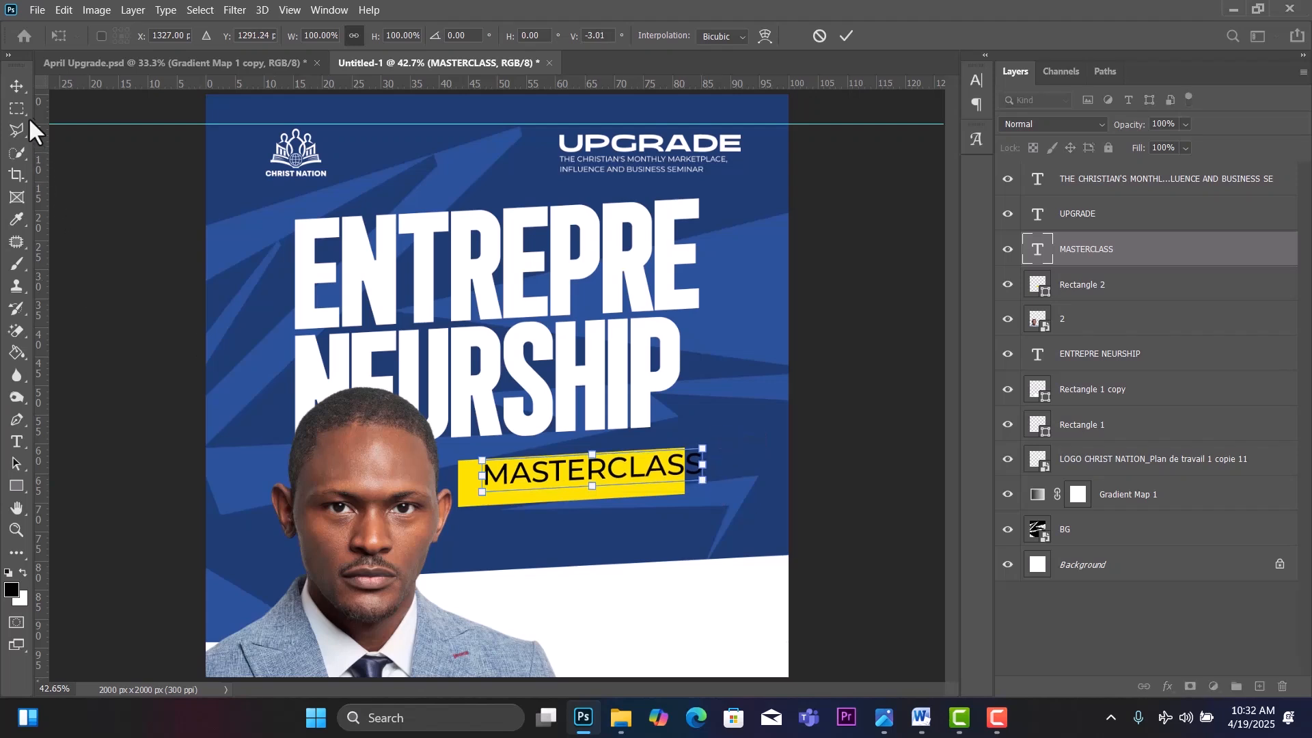
pyautogui.click(15, 86)
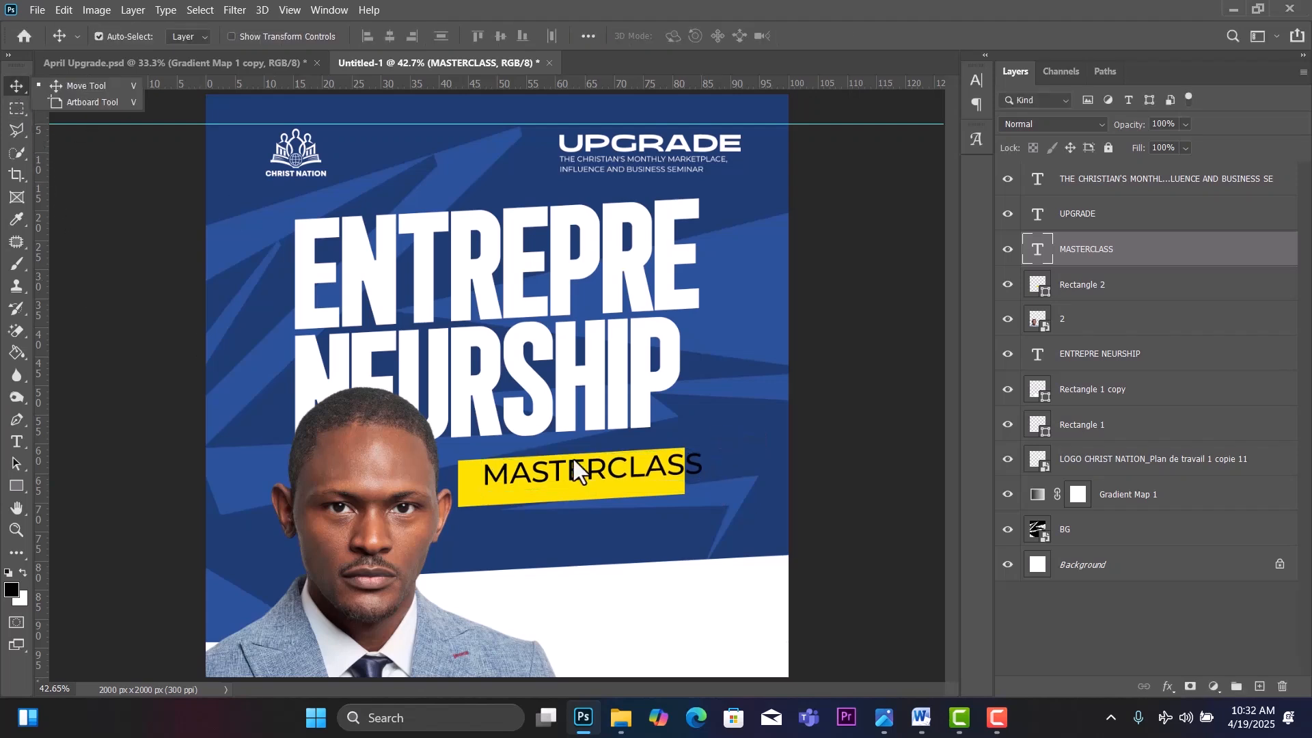
pyautogui.moveTo(612, 474); pyautogui.dragTo(598, 478)
# Tighten MASTERCLASS letter spacing, nudge it right in the box, and shift the speaker photo.
pyautogui.doubleClick(610, 474)
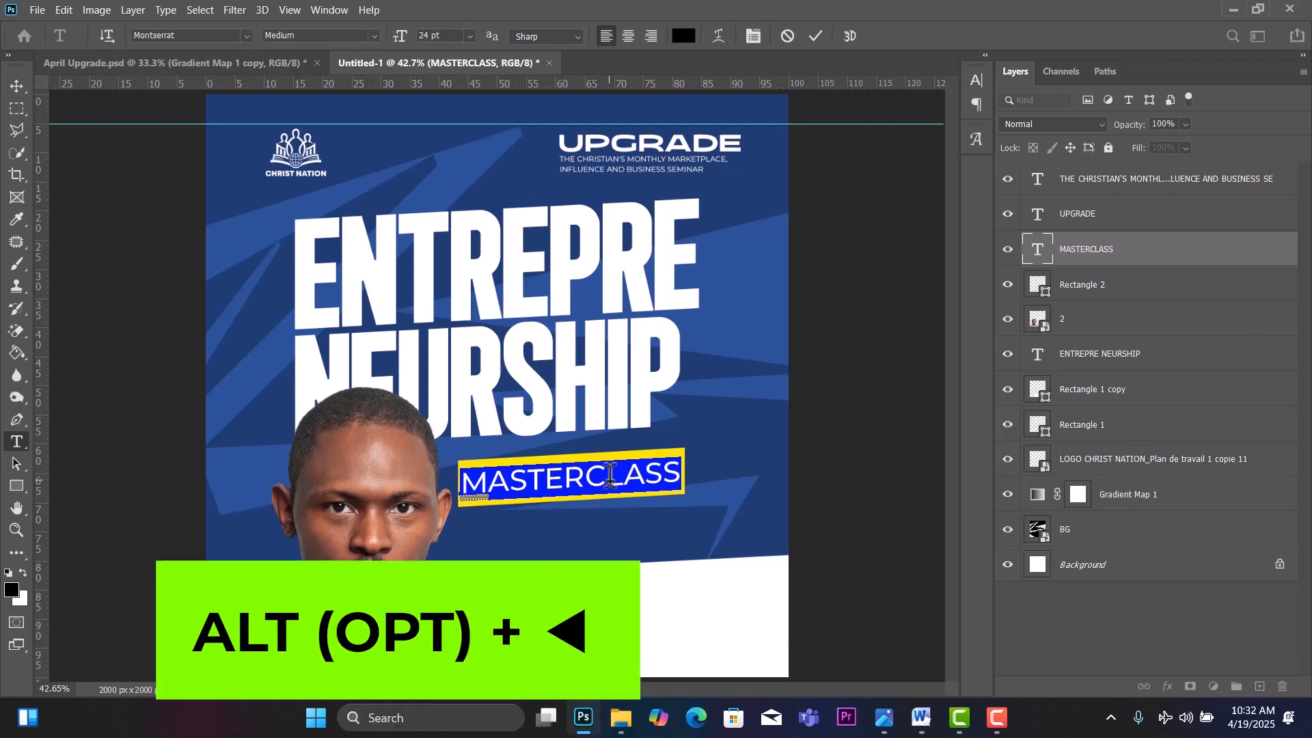
pyautogui.hotkey('alt', 'Left')
pyautogui.hotkey('alt', 'Left')
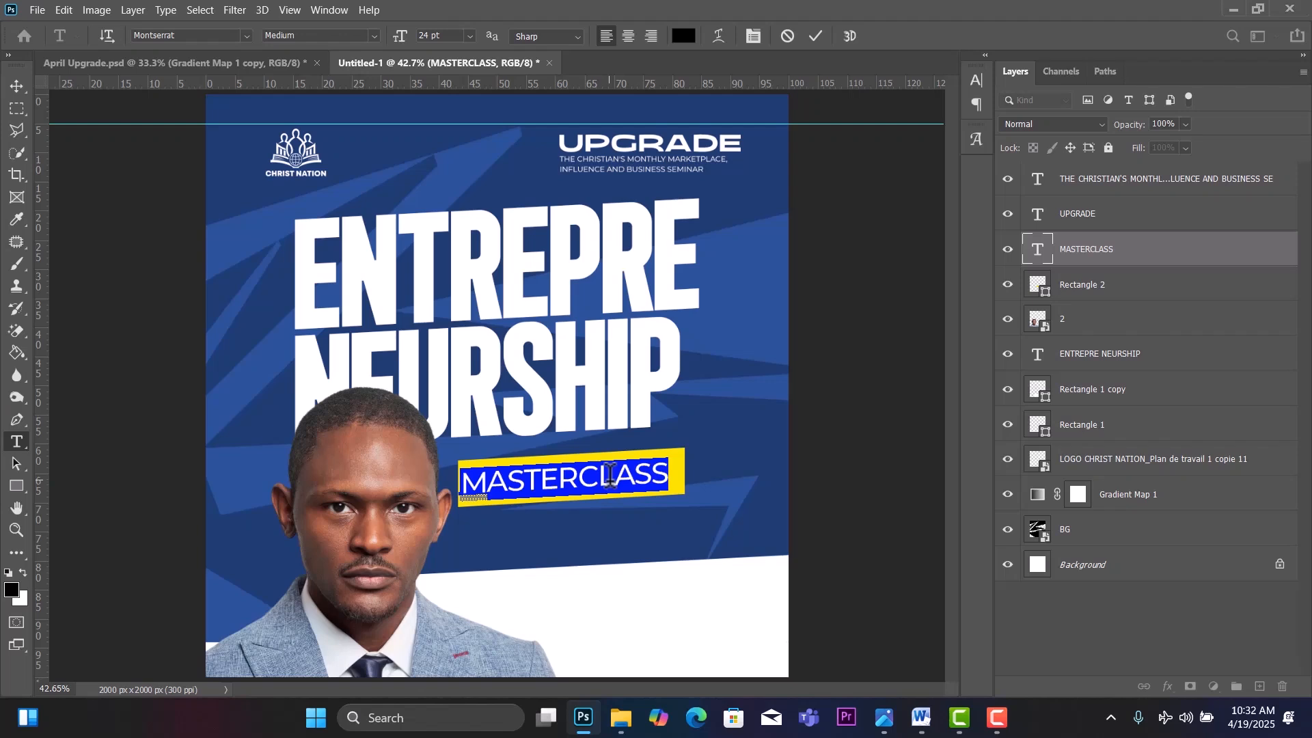
pyautogui.click(20, 83)
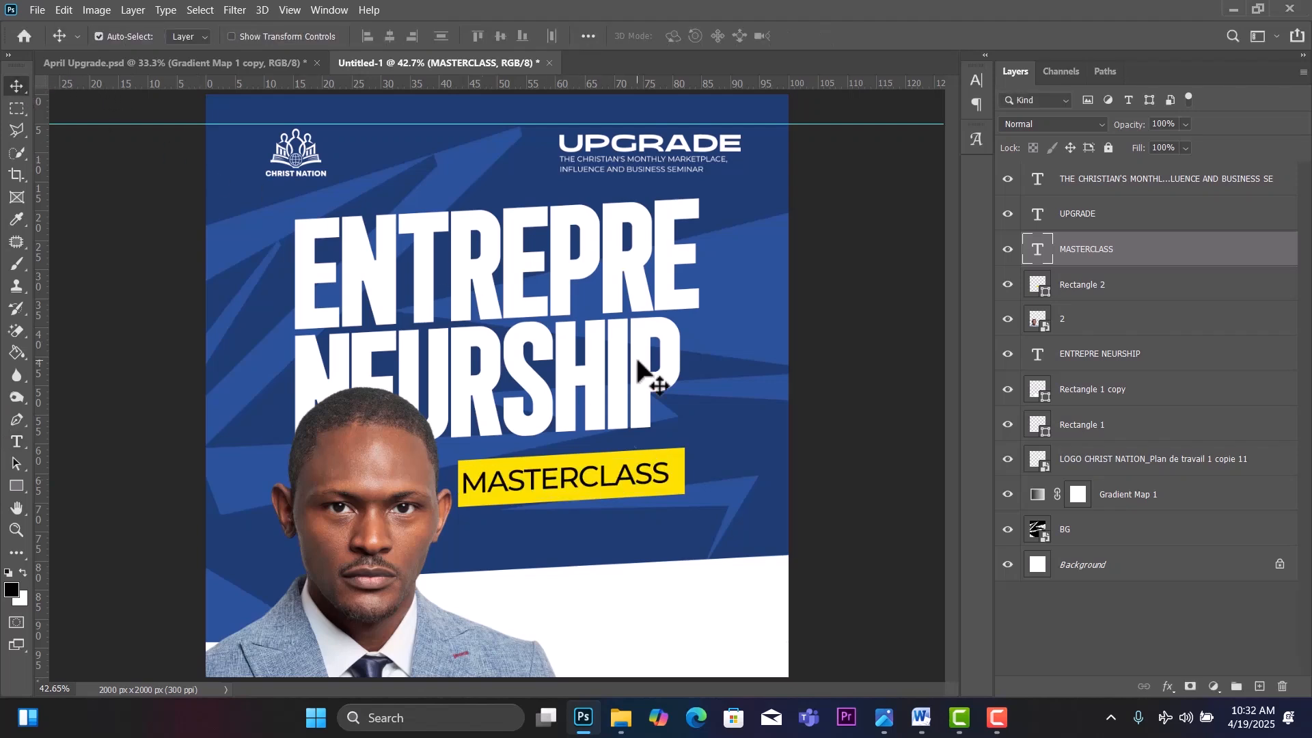
pyautogui.moveTo(574, 483); pyautogui.dragTo(581, 487)
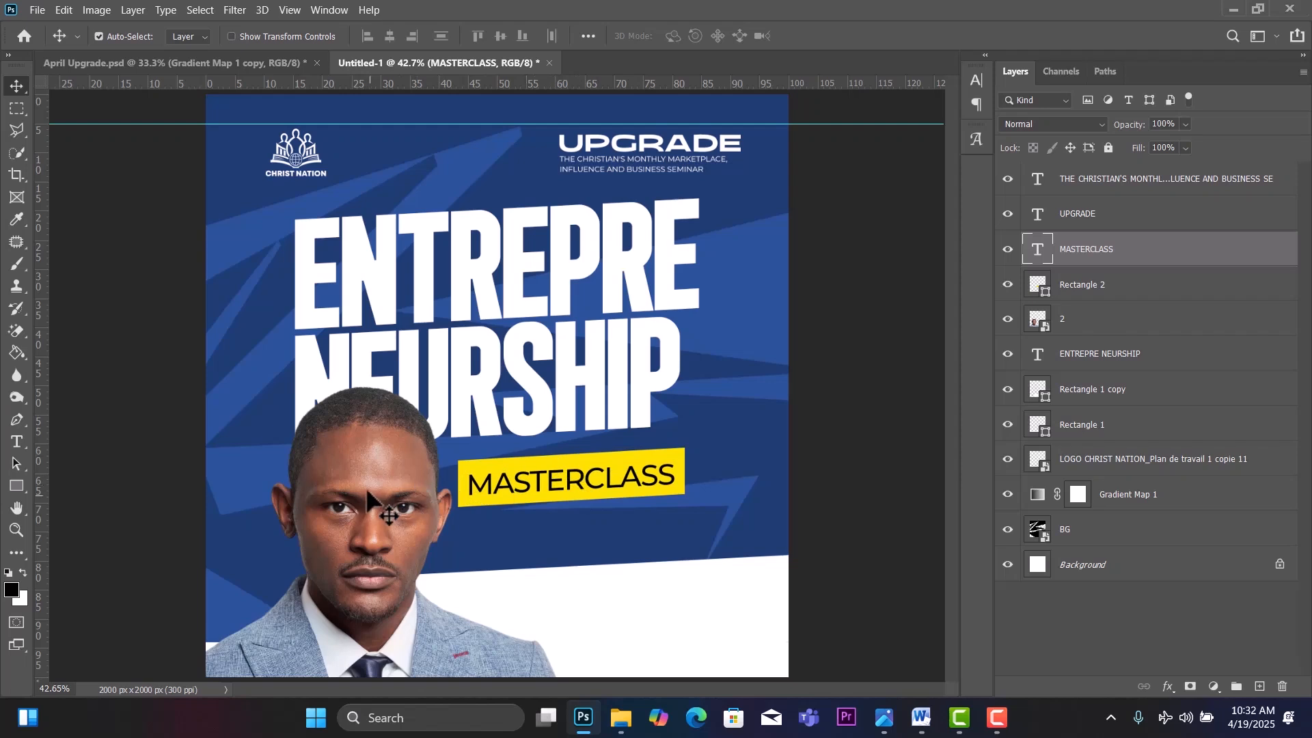
pyautogui.moveTo(368, 501)
pyautogui.mouseDown()
pyautogui.moveTo(380, 478)
pyautogui.moveTo(378, 500)
pyautogui.mouseUp()
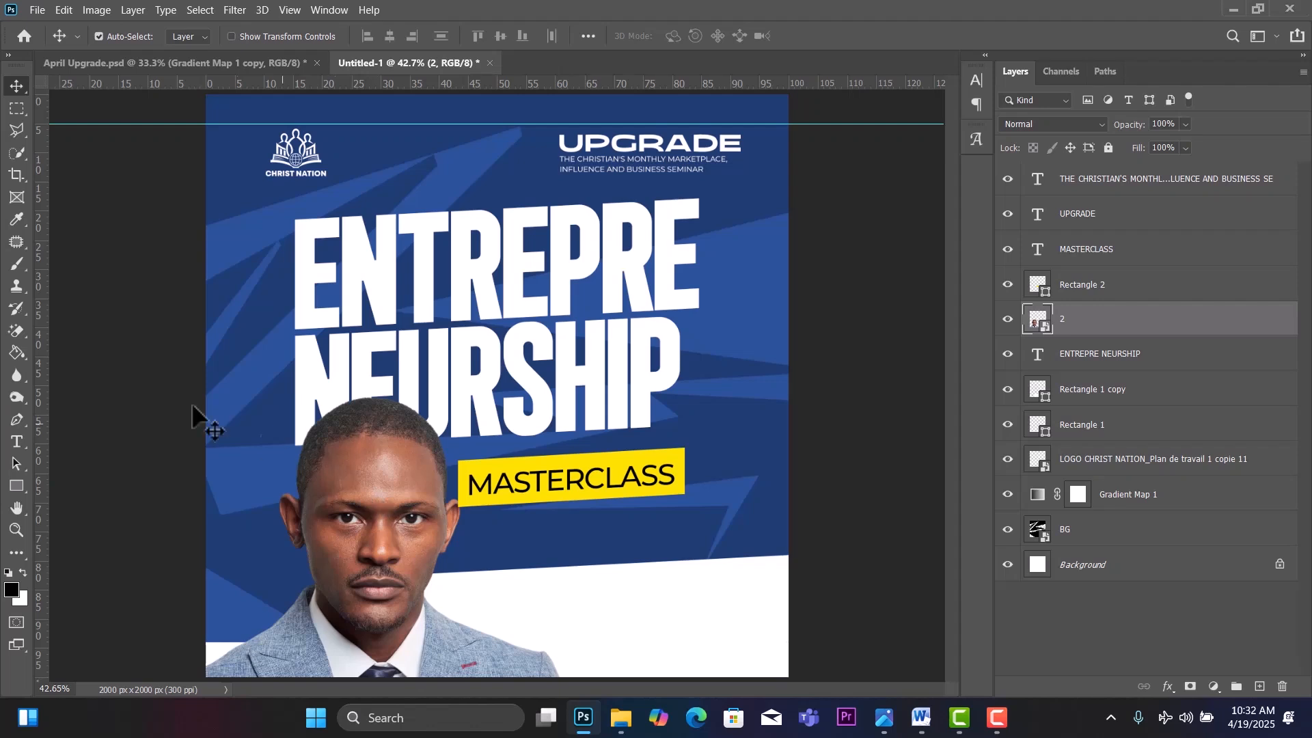
# Add a new empty Layer 1 above the UPGRADE layer.
pyautogui.click(313, 336)
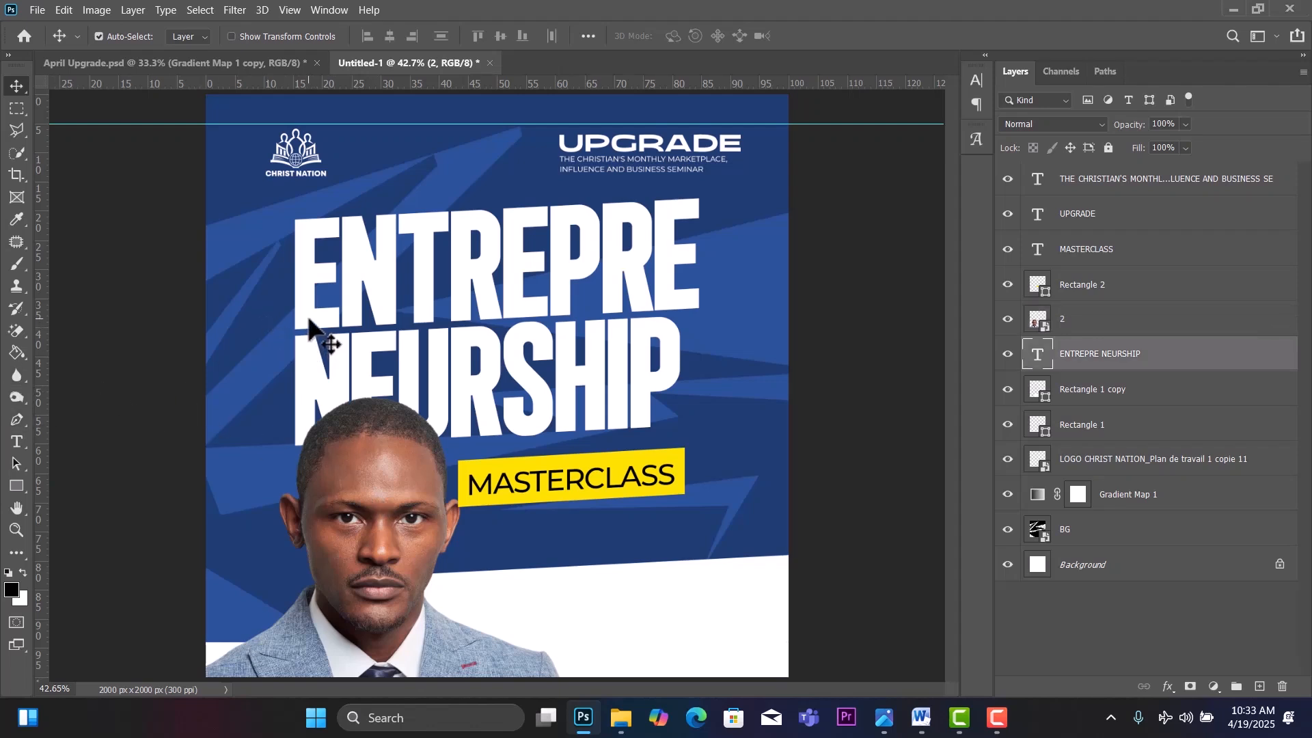
pyautogui.click(1124, 221)
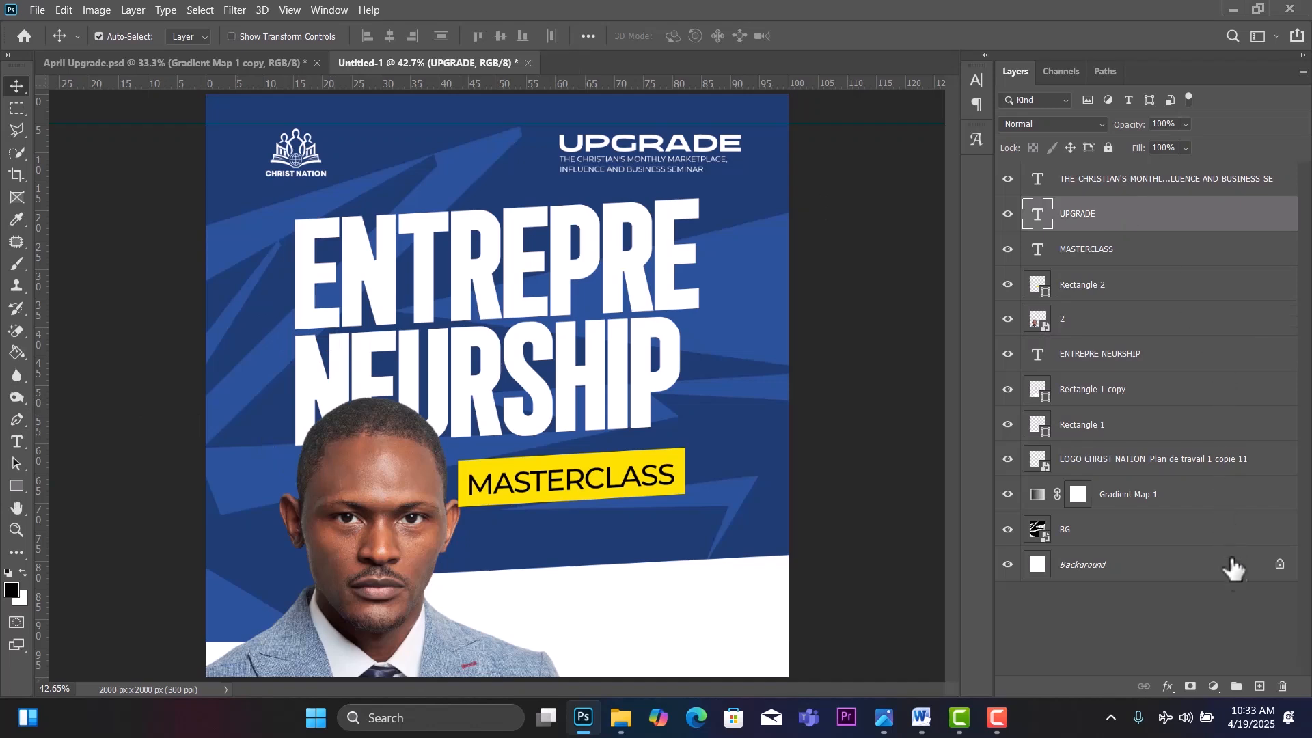
pyautogui.click(1260, 687)
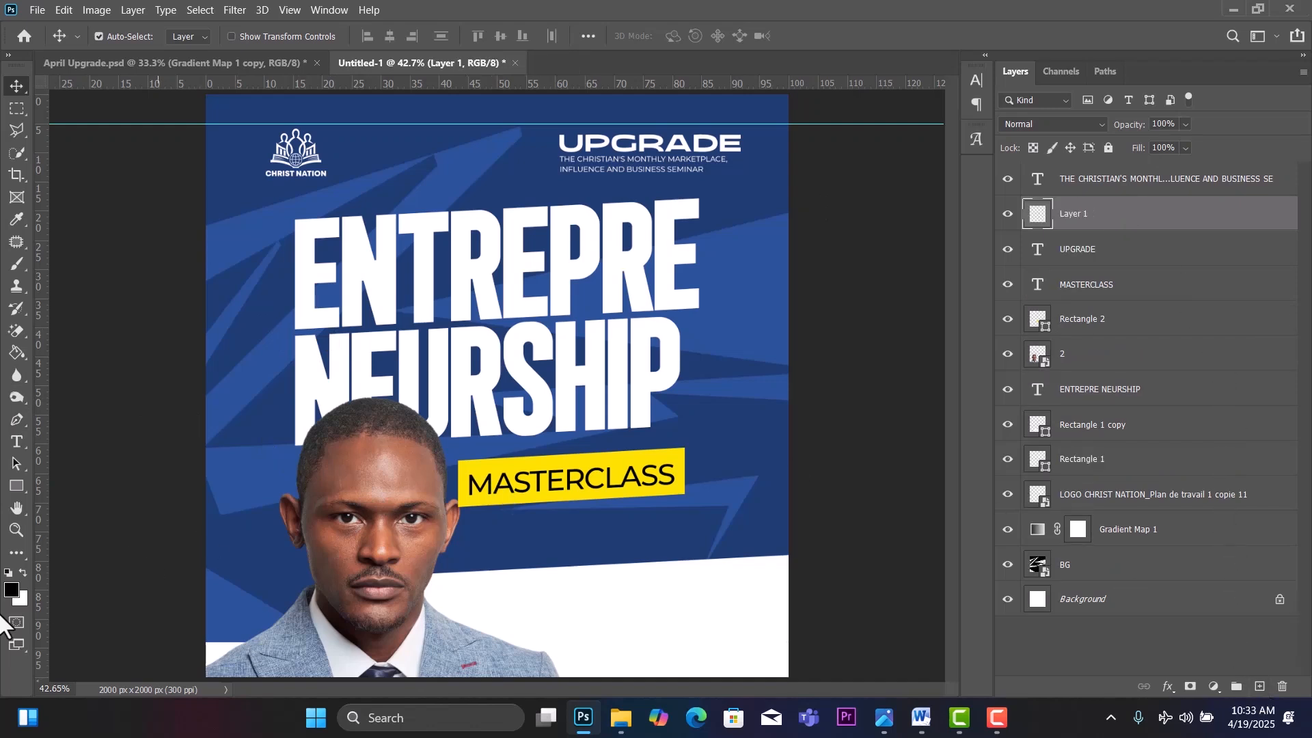
# Draw a 251 px Ellipse 1 circle at the title's left edge, fill it red fc0c00, and nudge it up.
pyautogui.click(22, 486)
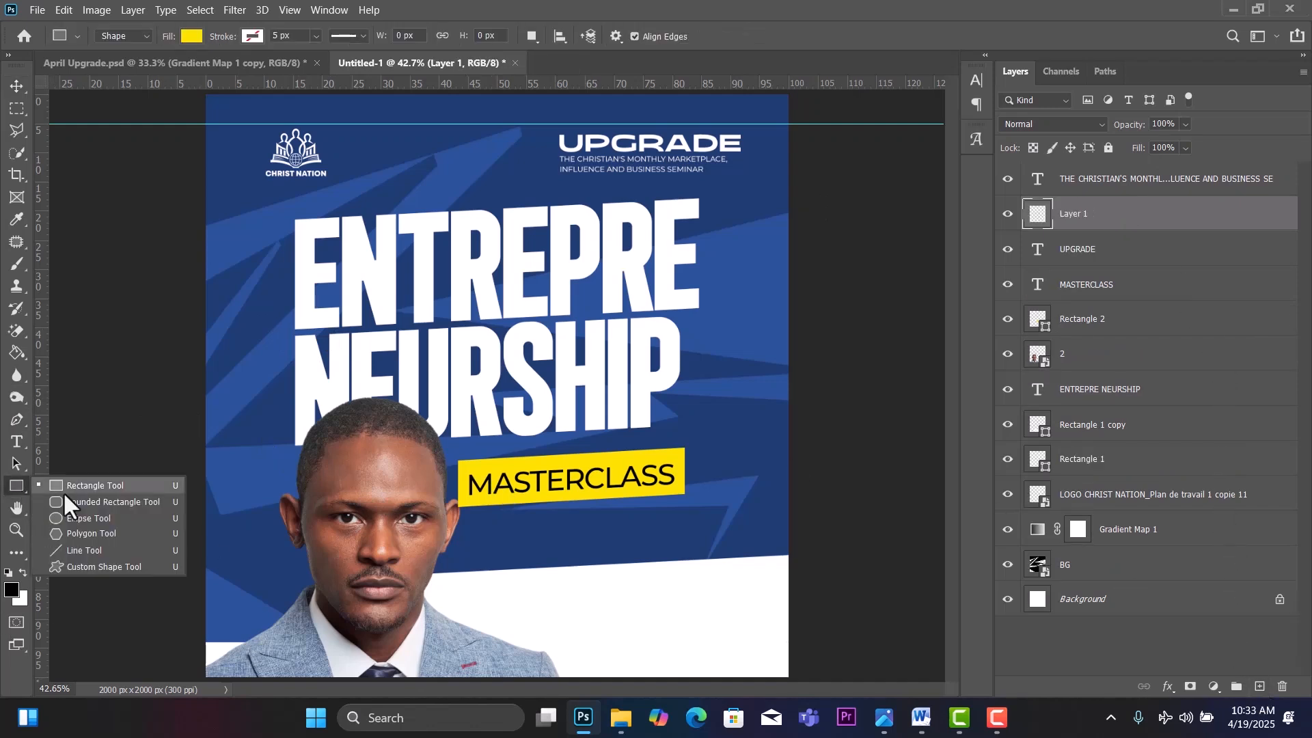
pyautogui.click(82, 519)
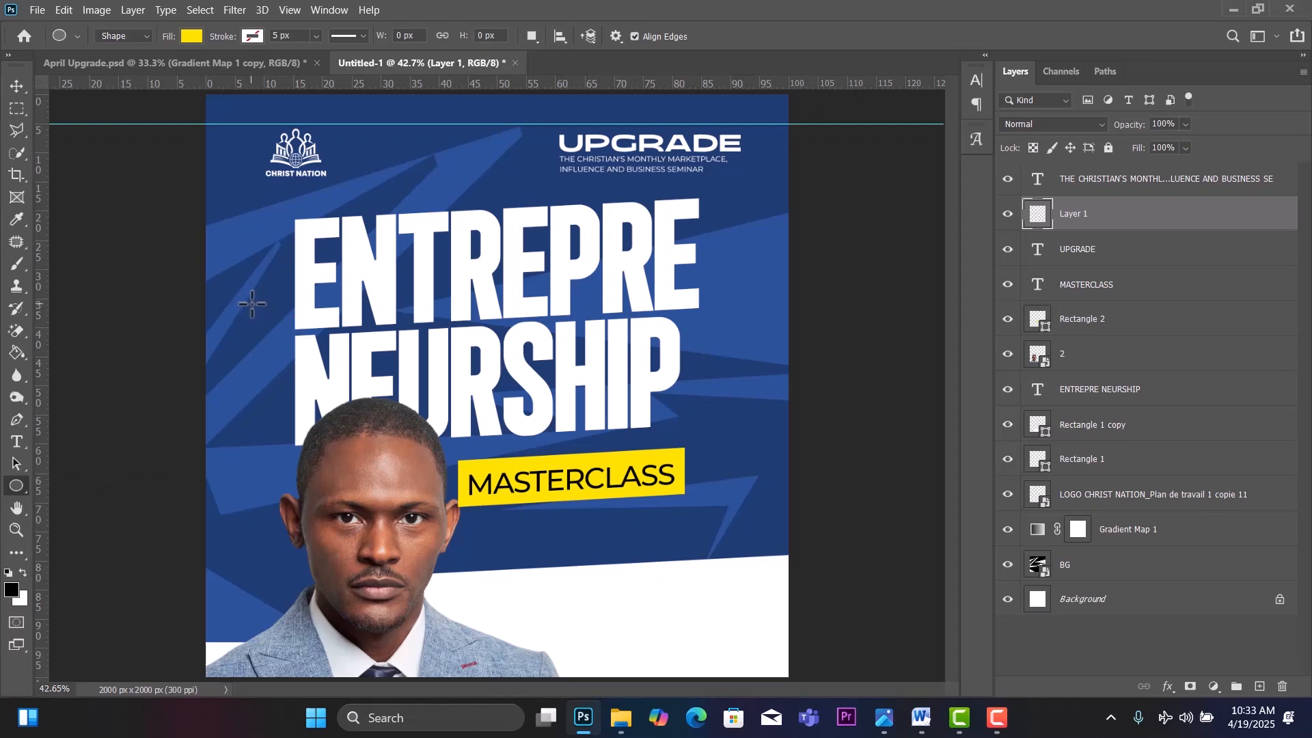
pyautogui.moveTo(251, 304); pyautogui.dragTo(364, 376)
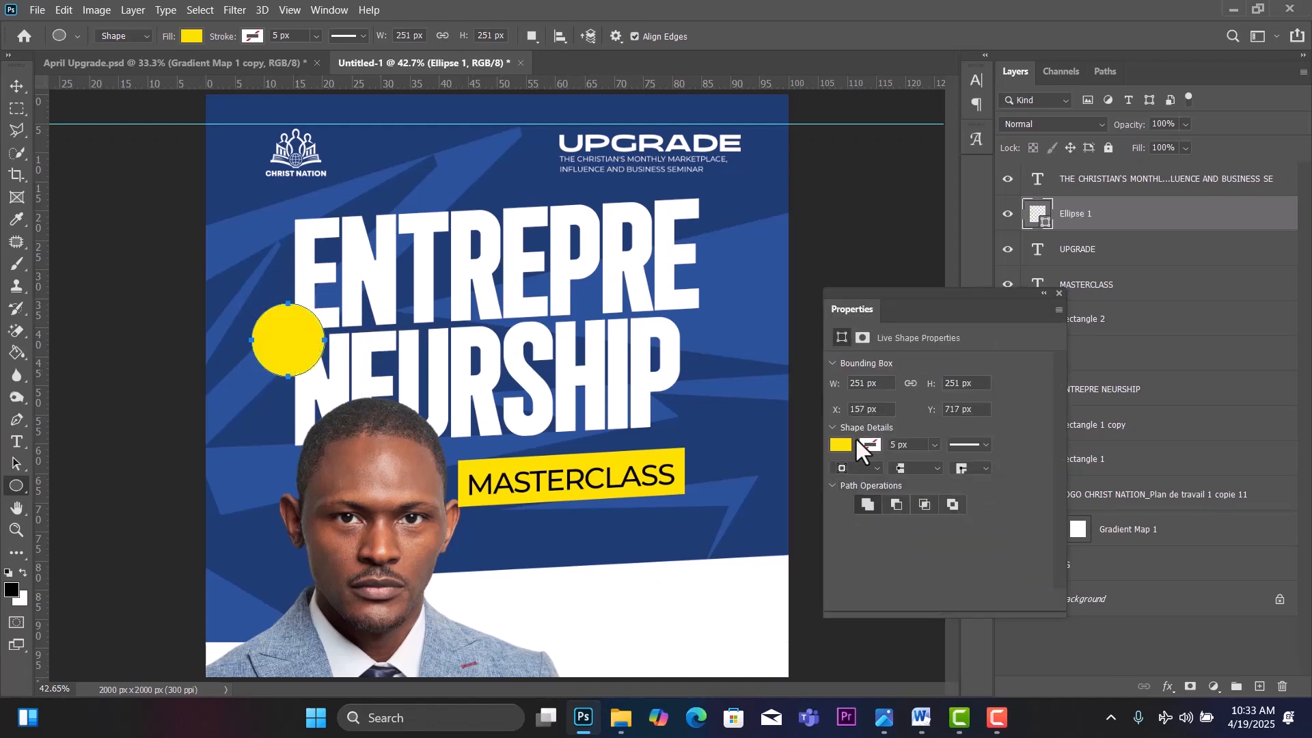
pyautogui.click(842, 445)
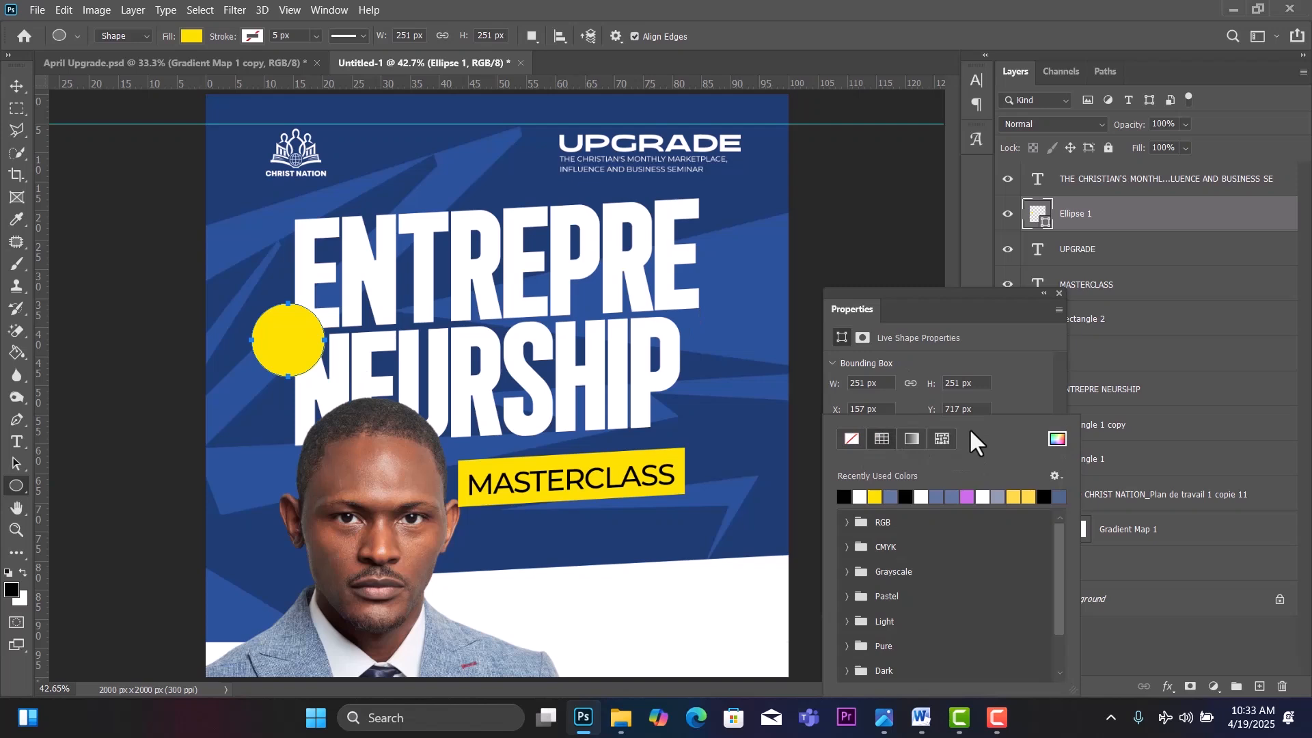
pyautogui.click(1058, 439)
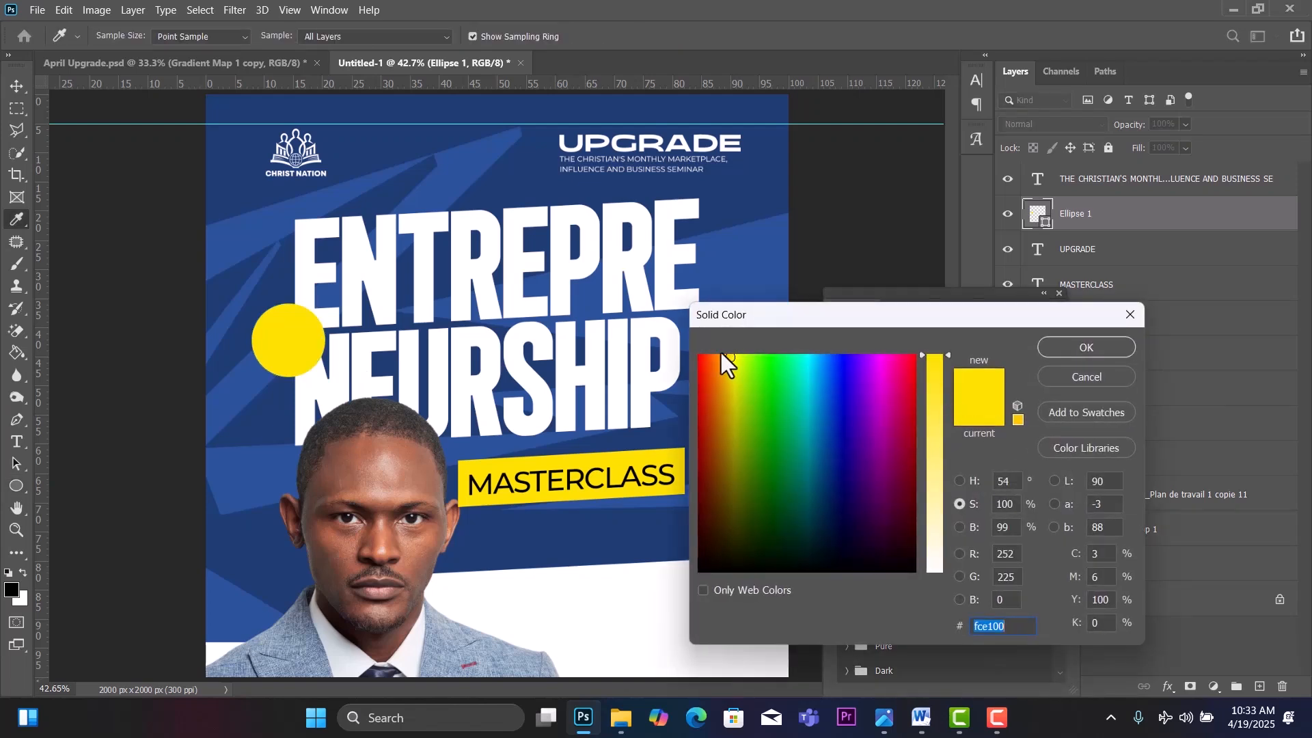
pyautogui.click(700, 357)
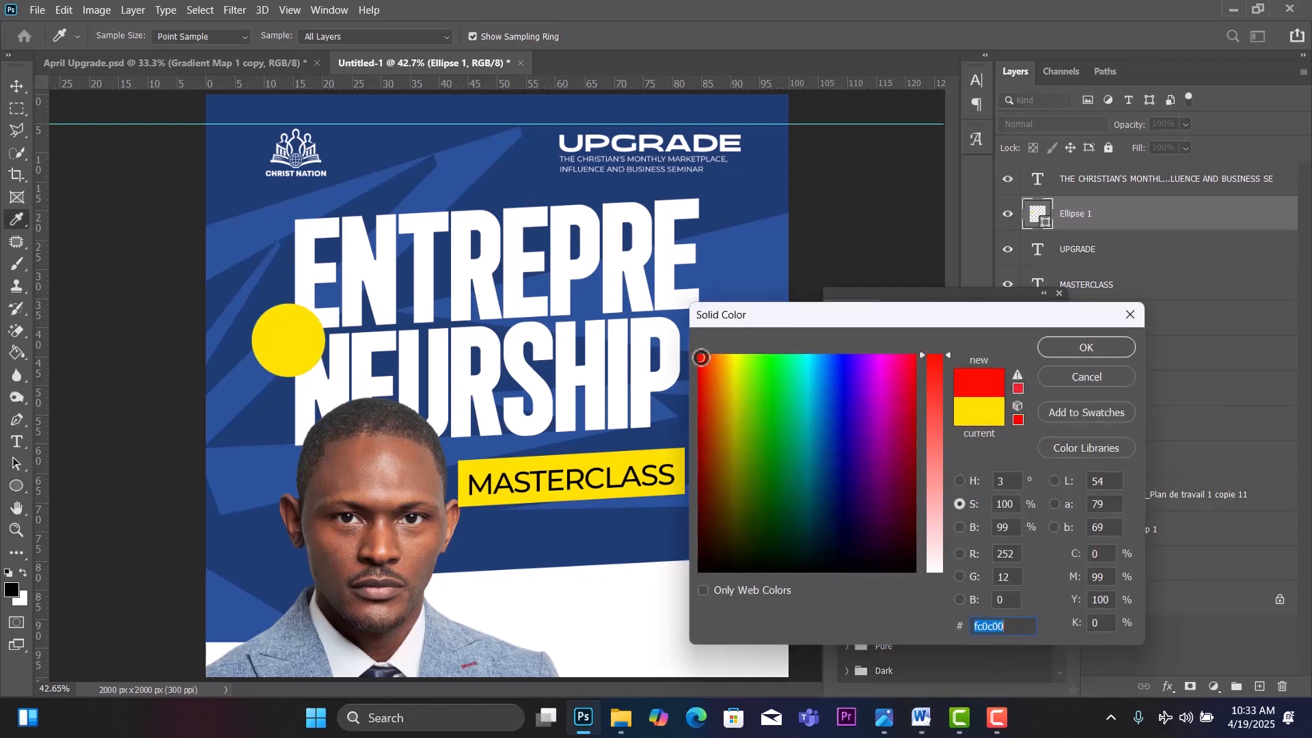
pyautogui.click(1089, 346)
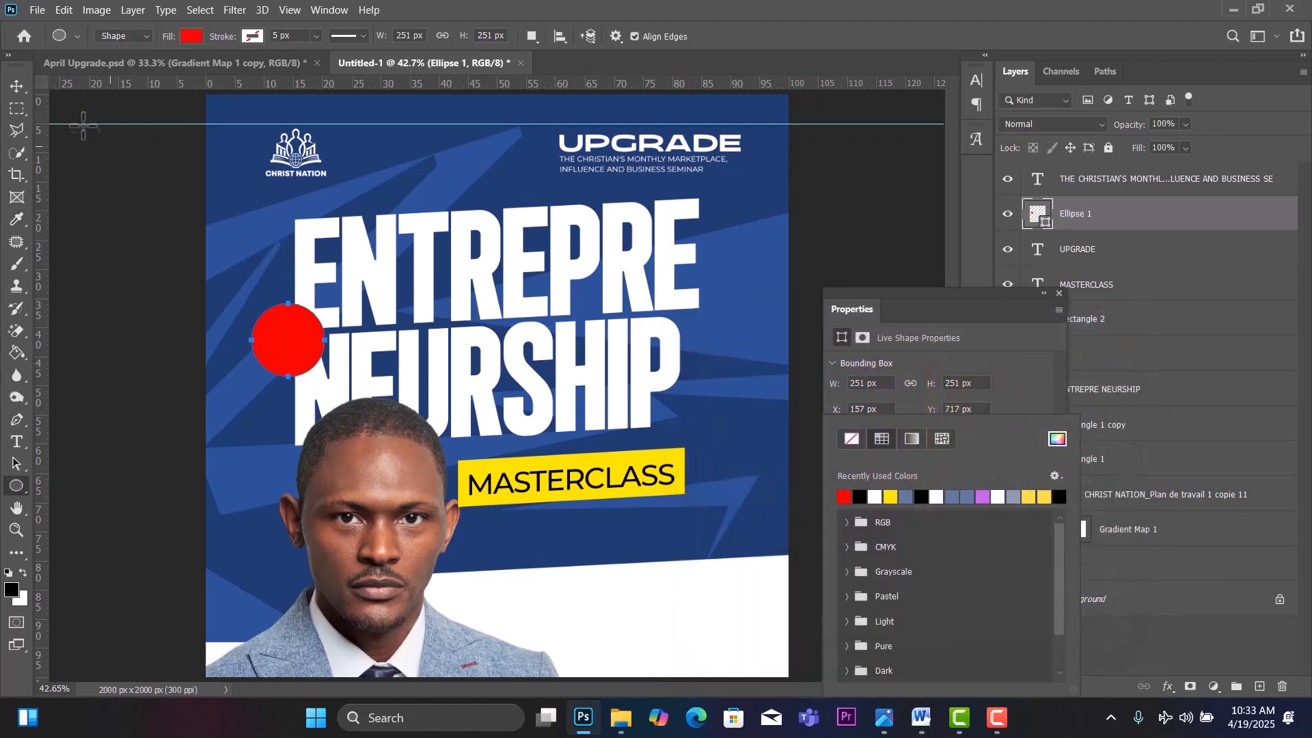
pyautogui.click(16, 87)
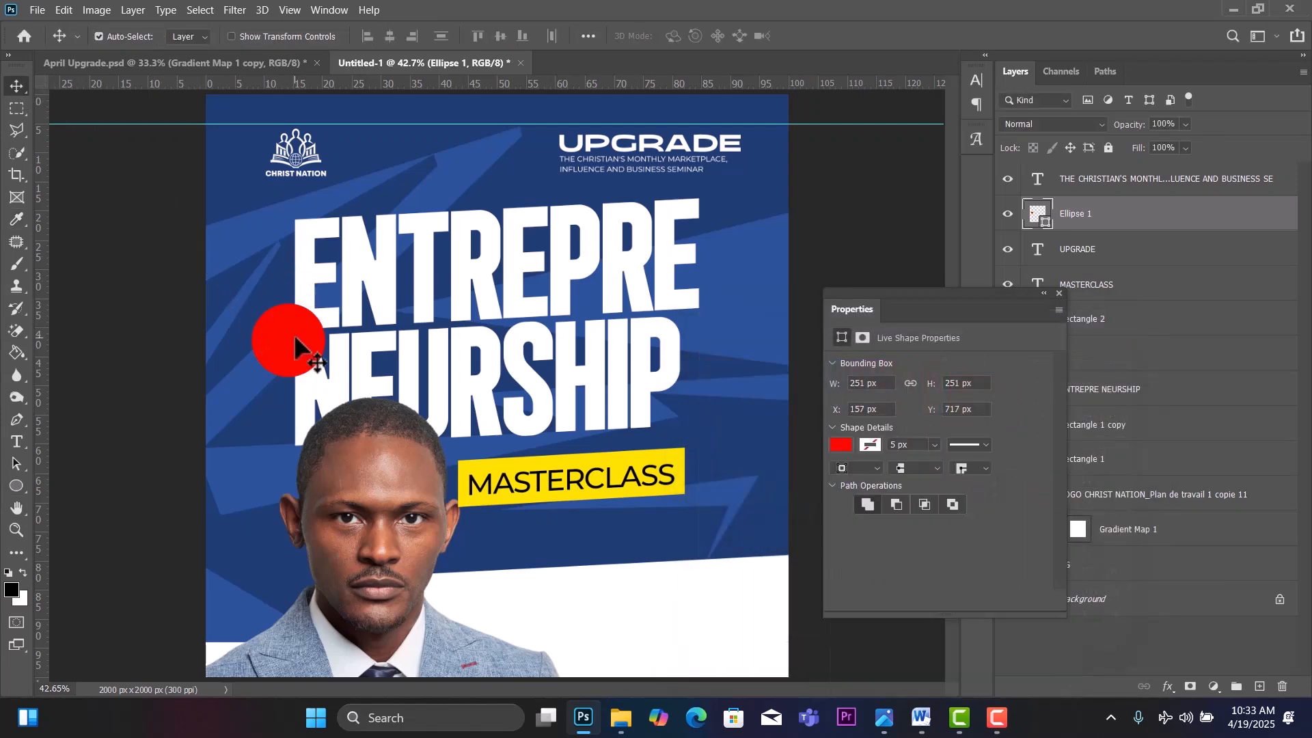
pyautogui.moveTo(297, 343); pyautogui.dragTo(298, 327)
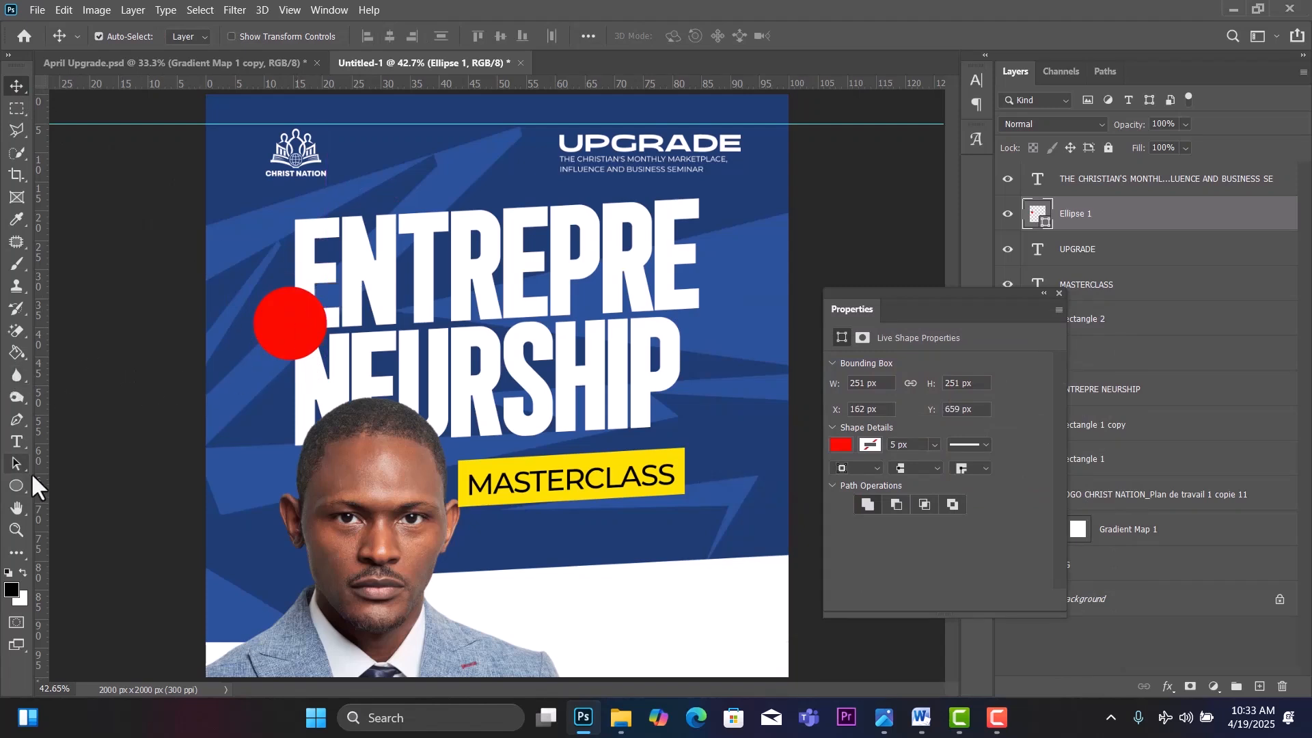
# Duplicate MASTERCLASS onto the circle and change its text to bold FREE.
pyautogui.click(24, 448)
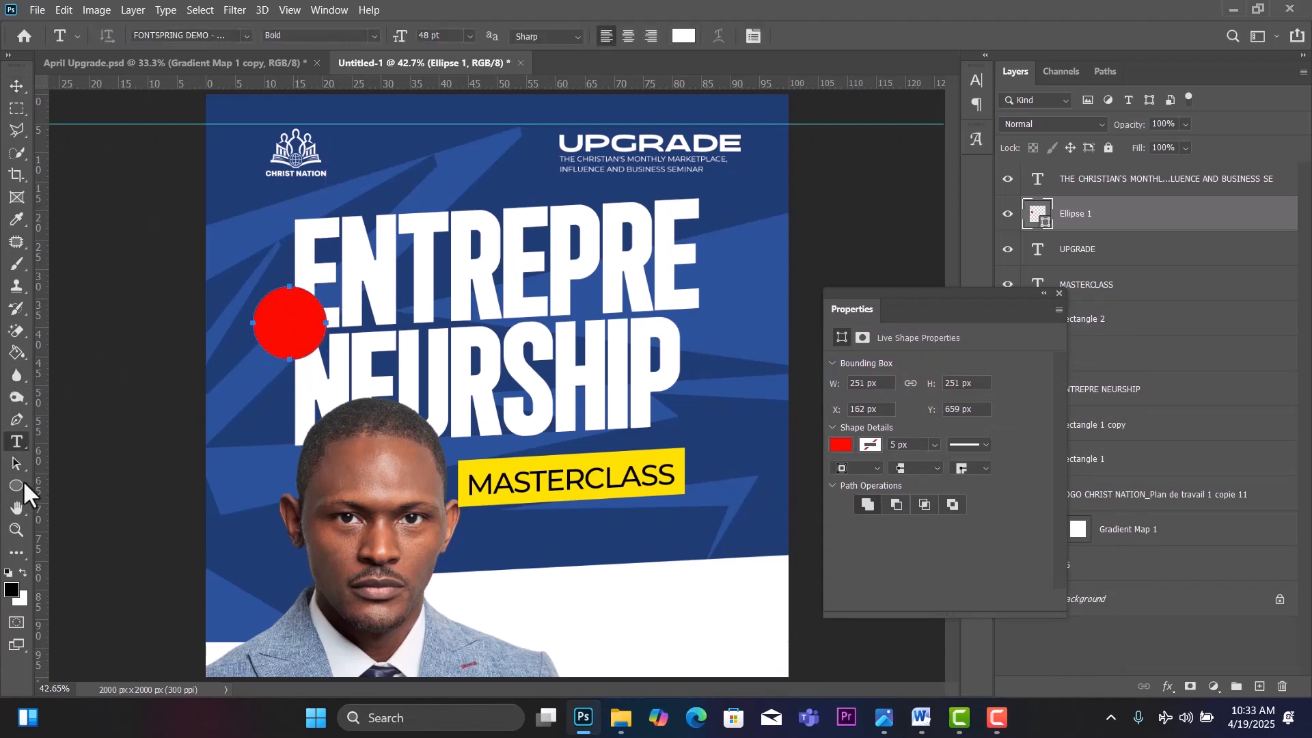
pyautogui.click(11, 87)
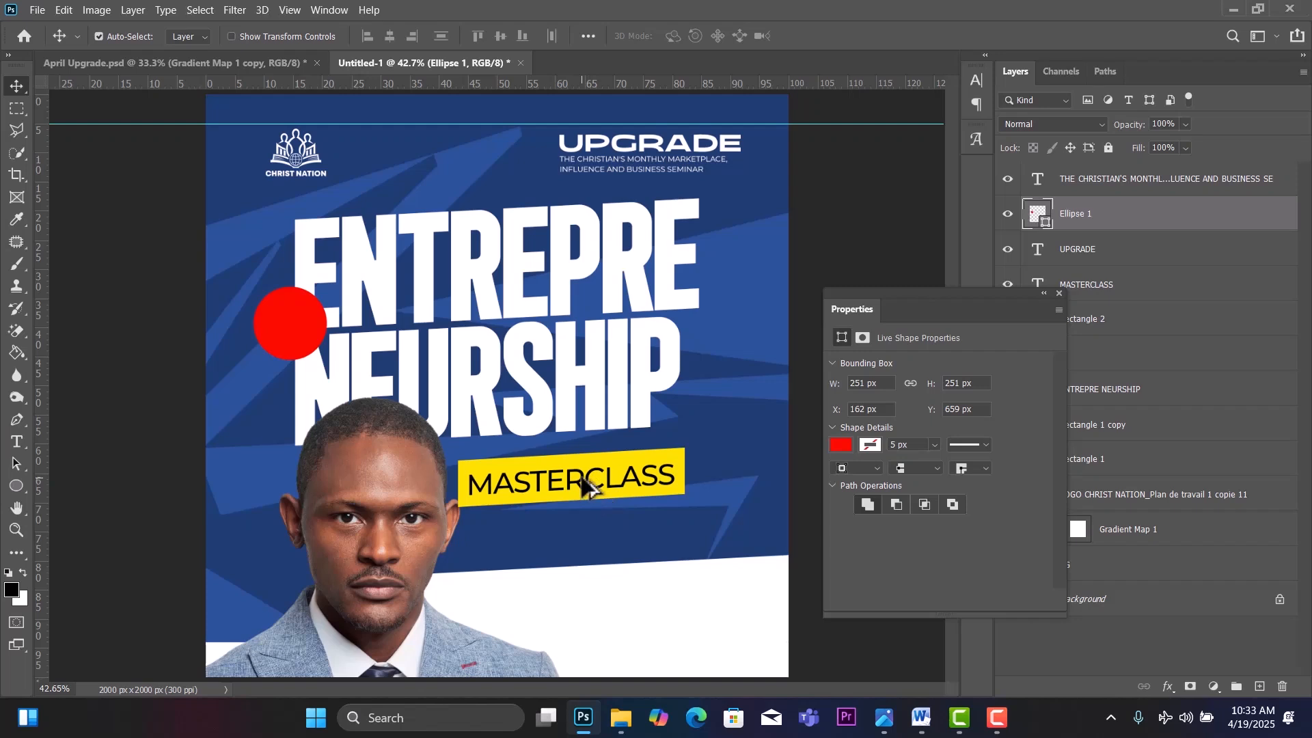
pyautogui.moveTo(582, 481); pyautogui.dragTo(415, 316)
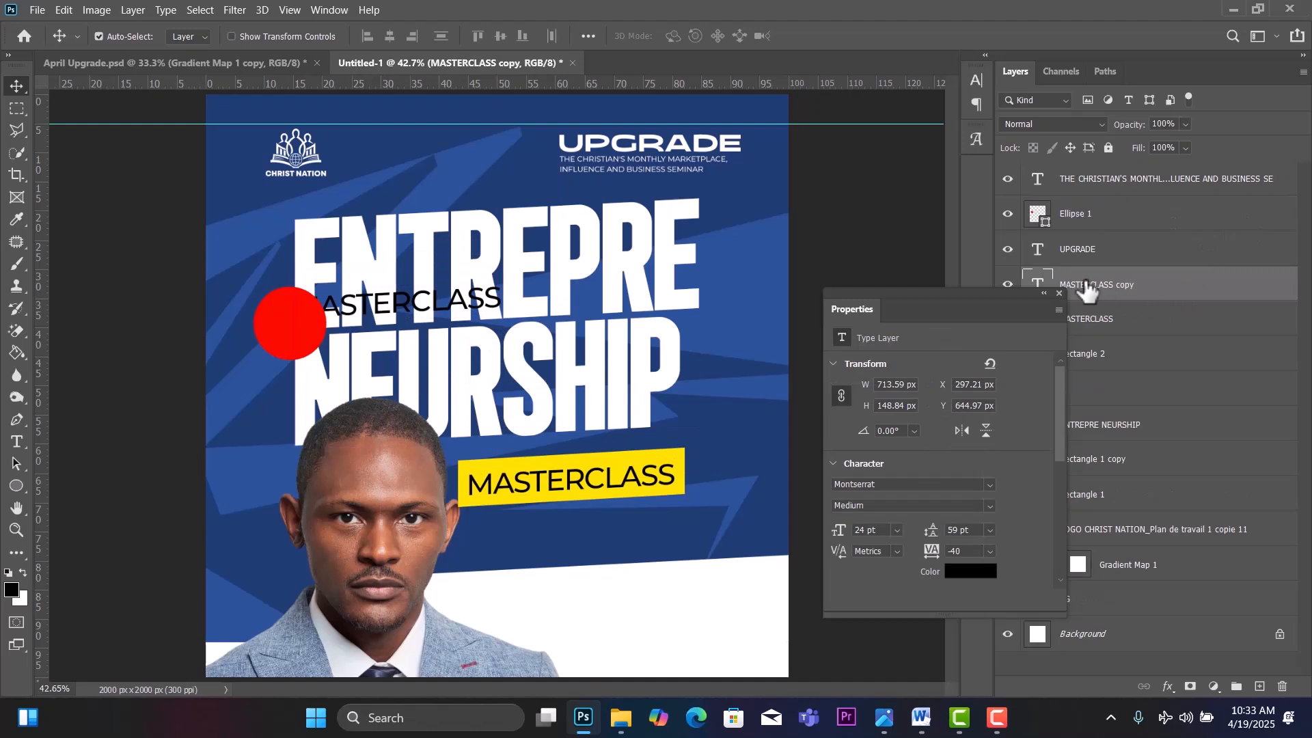
pyautogui.click(1060, 293)
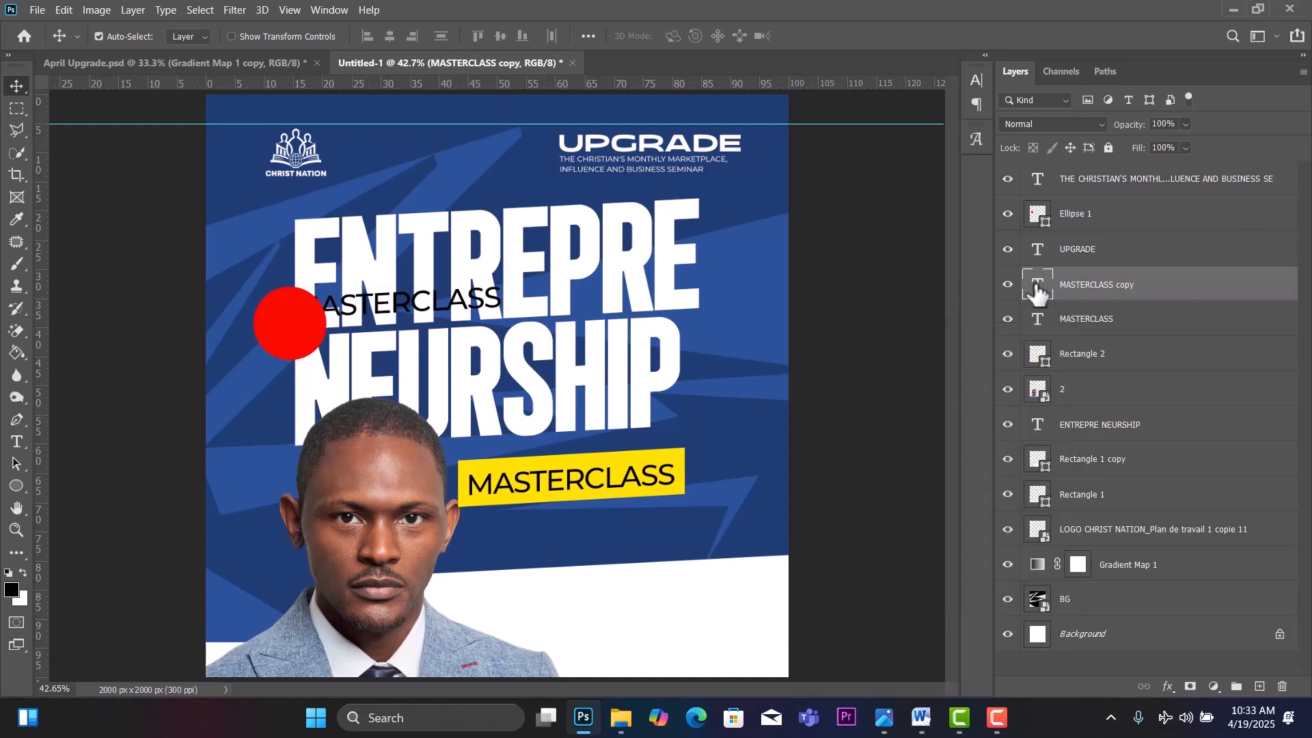
pyautogui.doubleClick(1036, 283)
pyautogui.write('FREE')
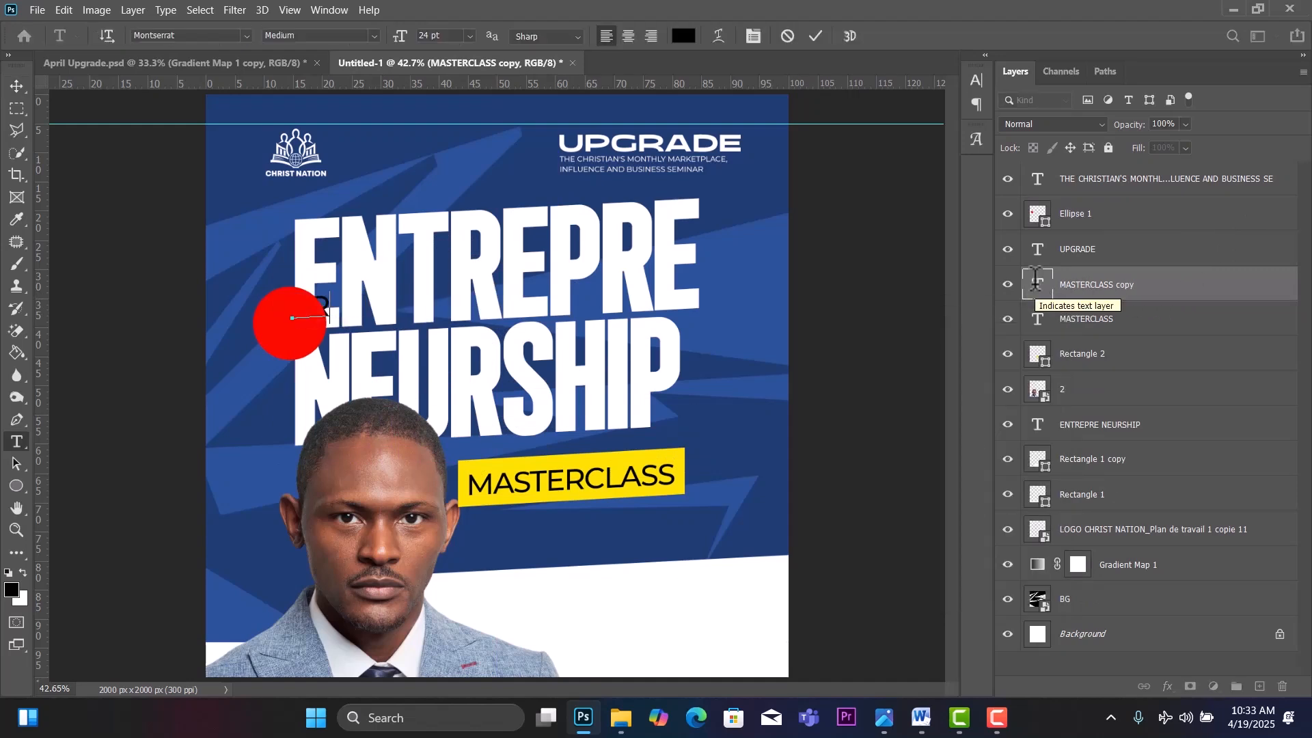
pyautogui.doubleClick(1036, 281)
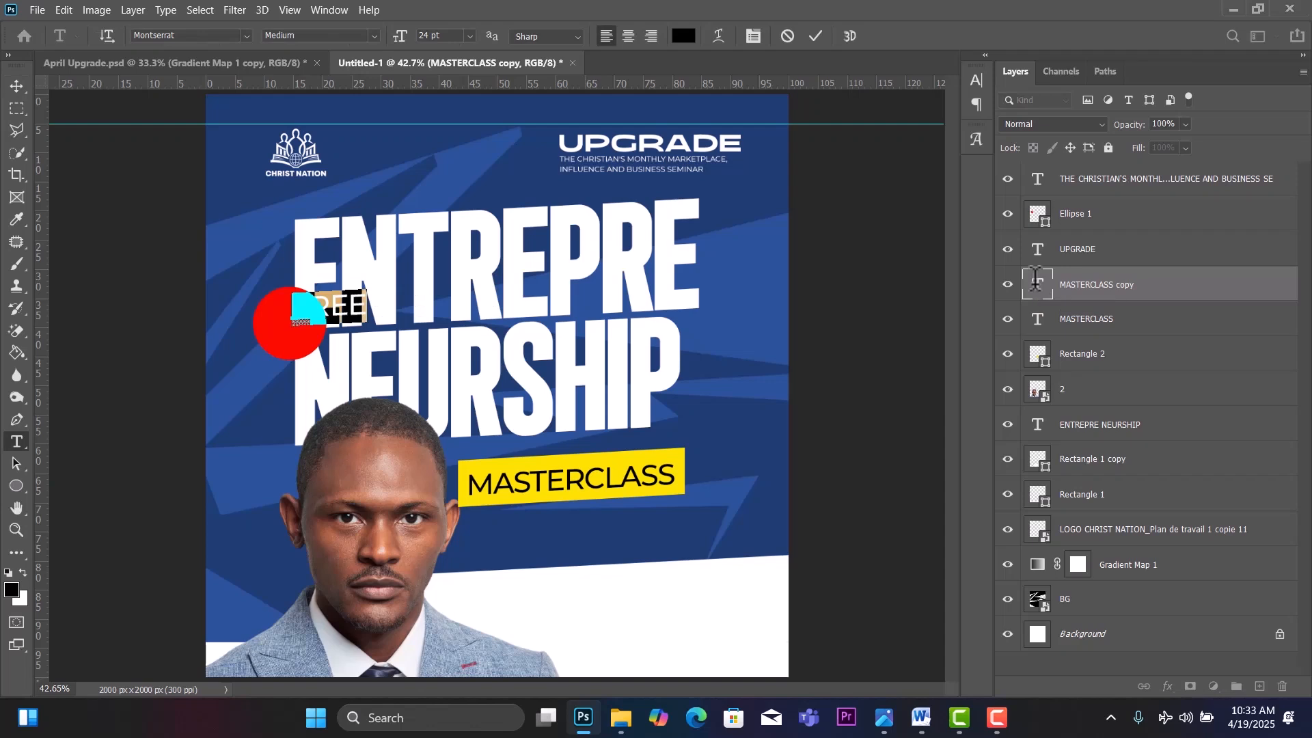
pyautogui.click(375, 35)
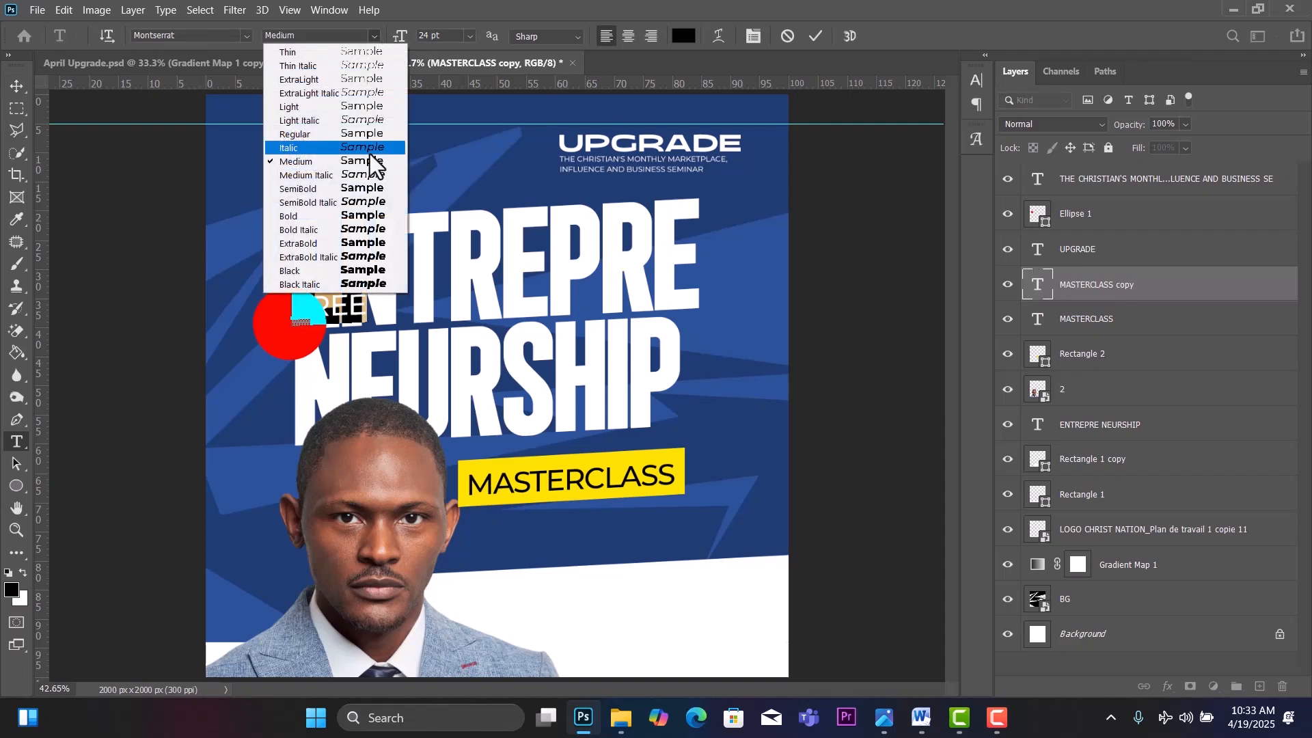
pyautogui.click(371, 217)
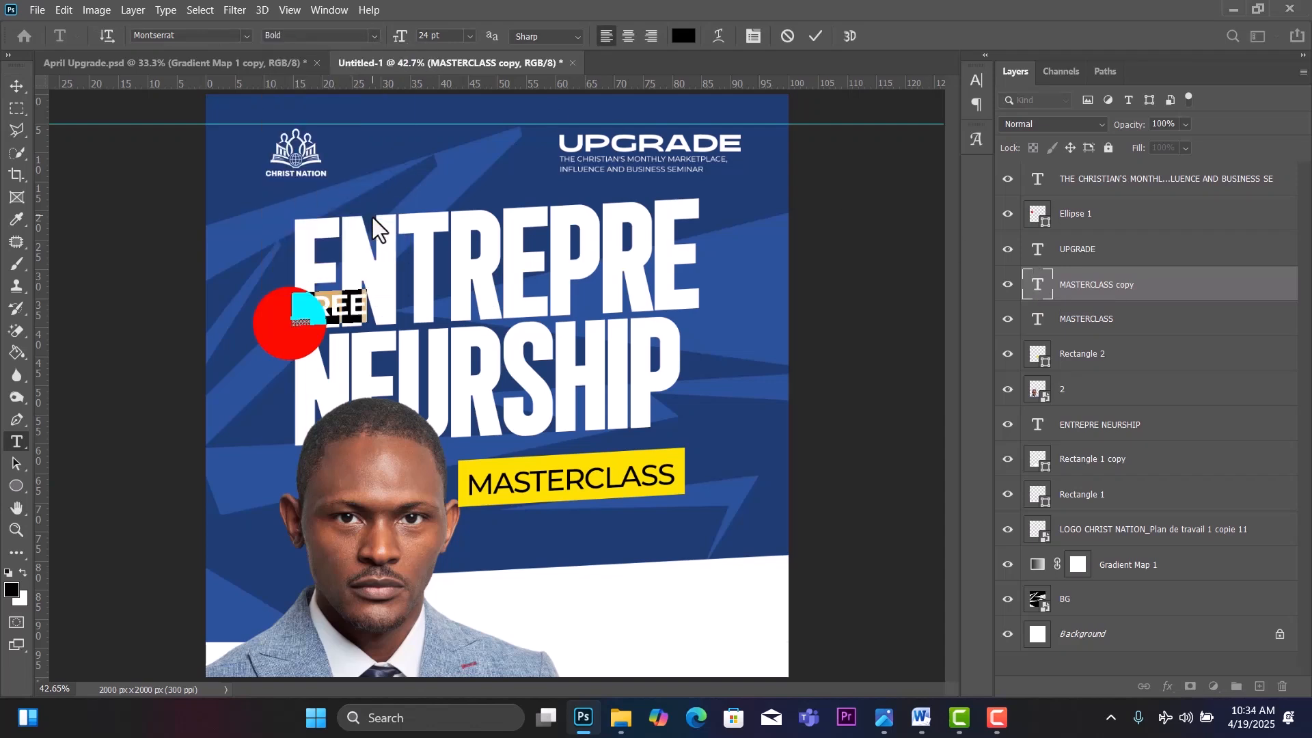
pyautogui.click(18, 86)
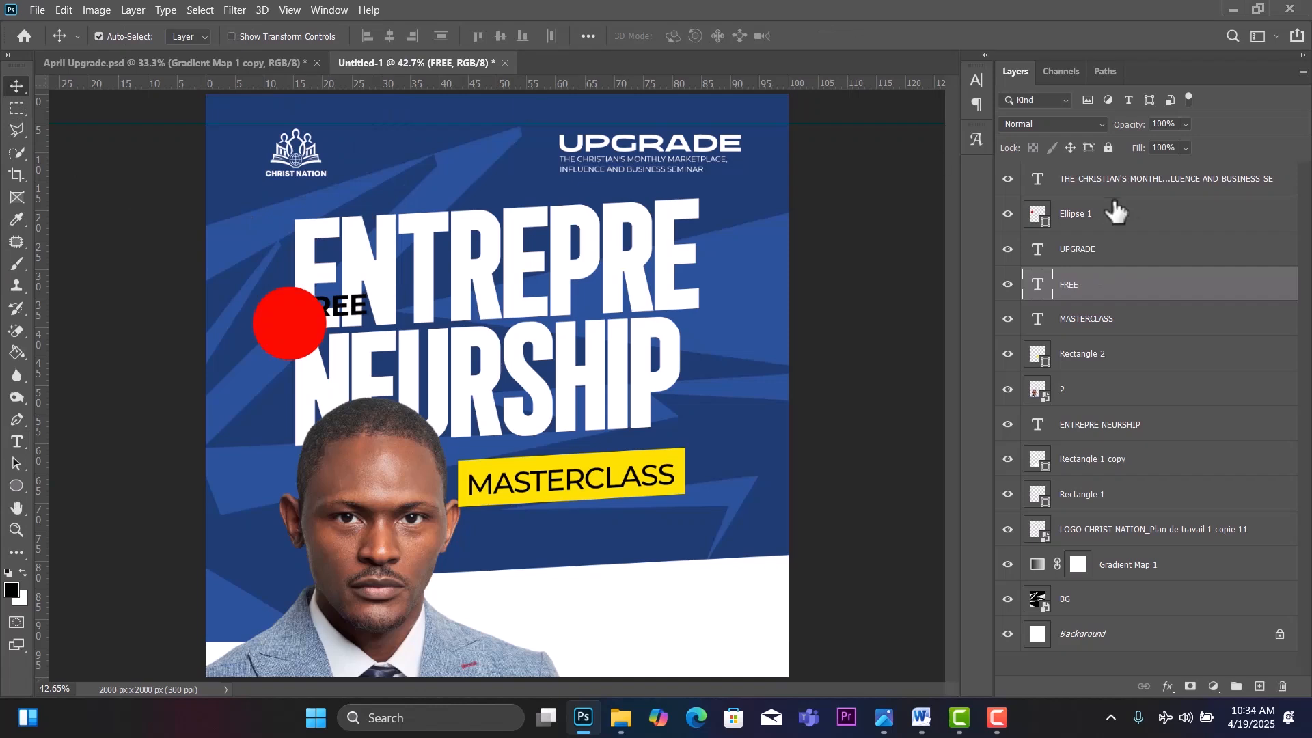
# Stack FREE above Ellipse 1, centre it on the circle, and scale it to 78%.
pyautogui.moveTo(1138, 284); pyautogui.dragTo(1131, 195)
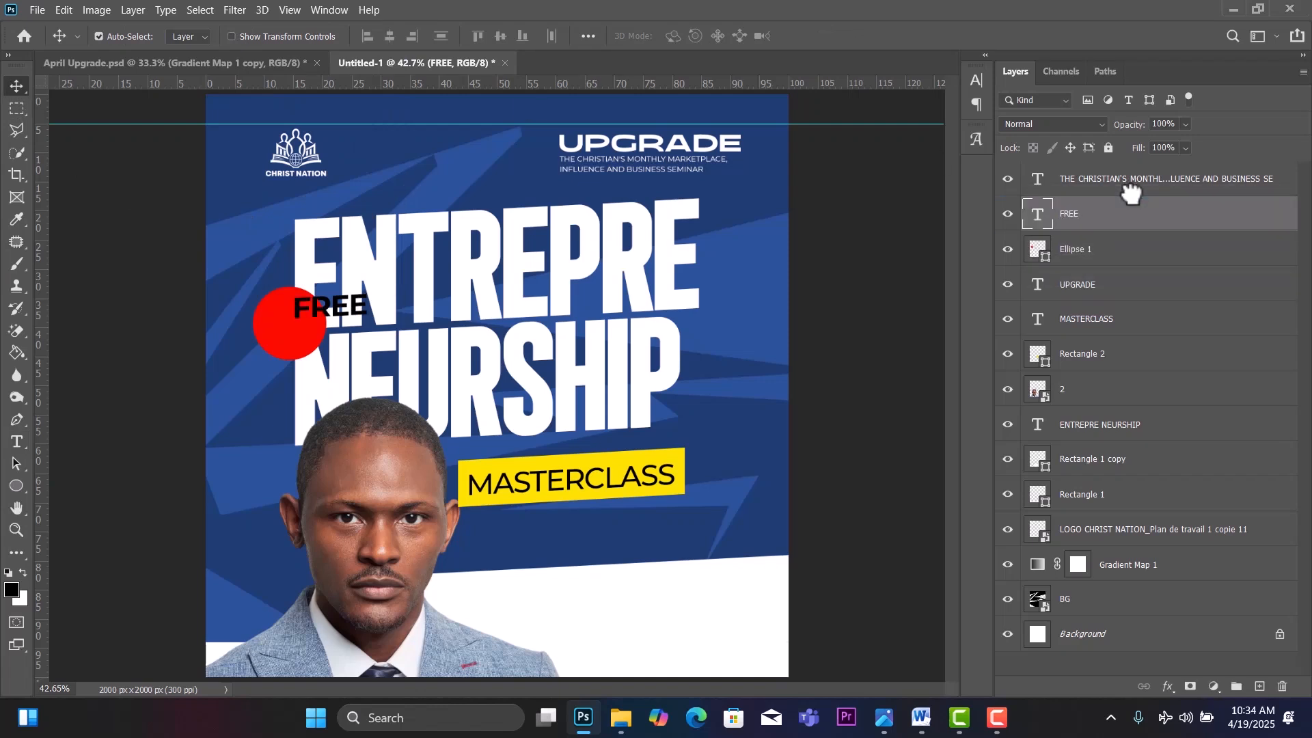
pyautogui.moveTo(331, 309); pyautogui.dragTo(302, 325)
pyautogui.press('ctrl')
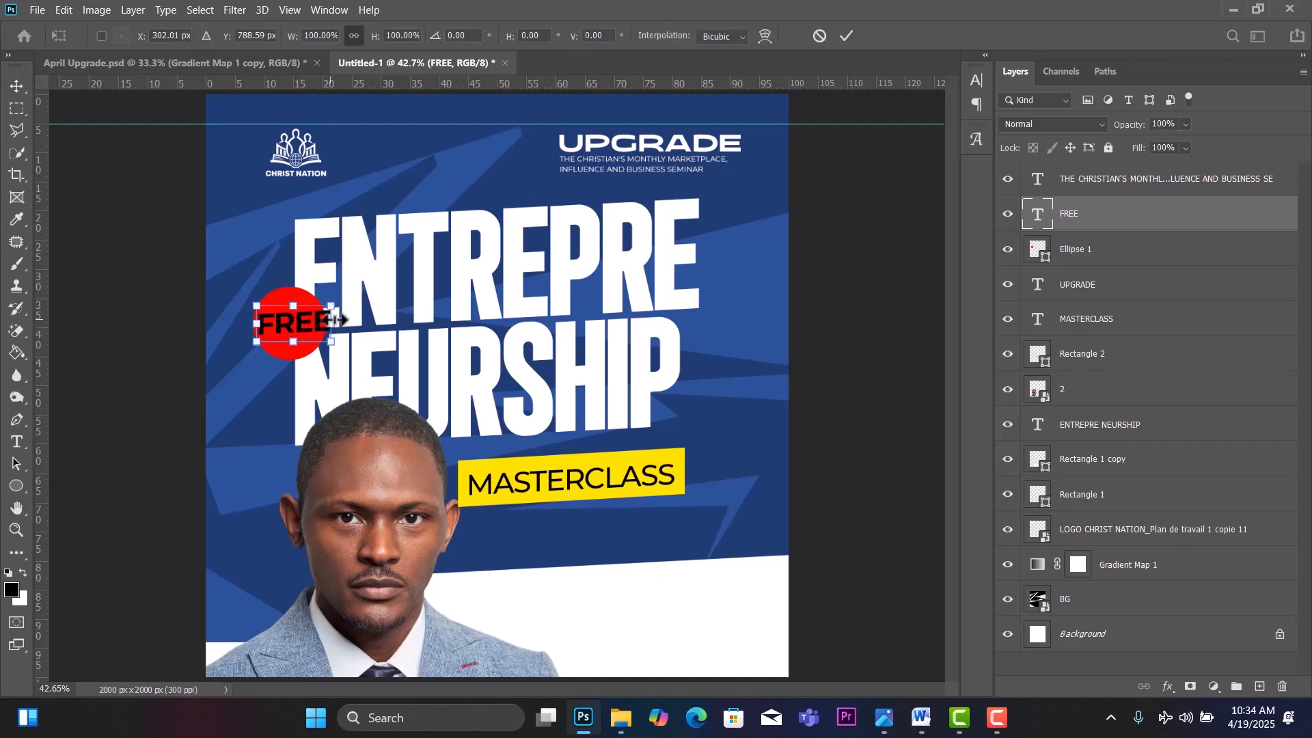
pyautogui.moveTo(336, 308); pyautogui.dragTo(304, 326)
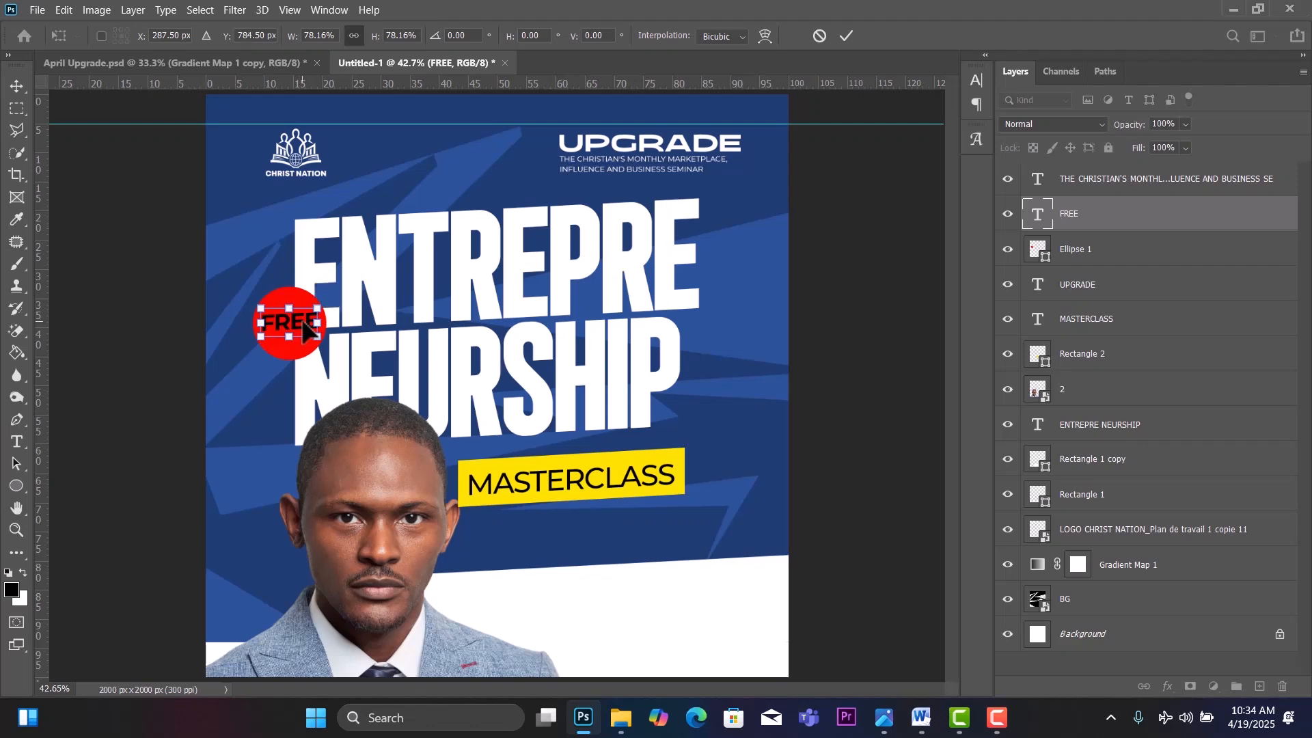
pyautogui.click(17, 87)
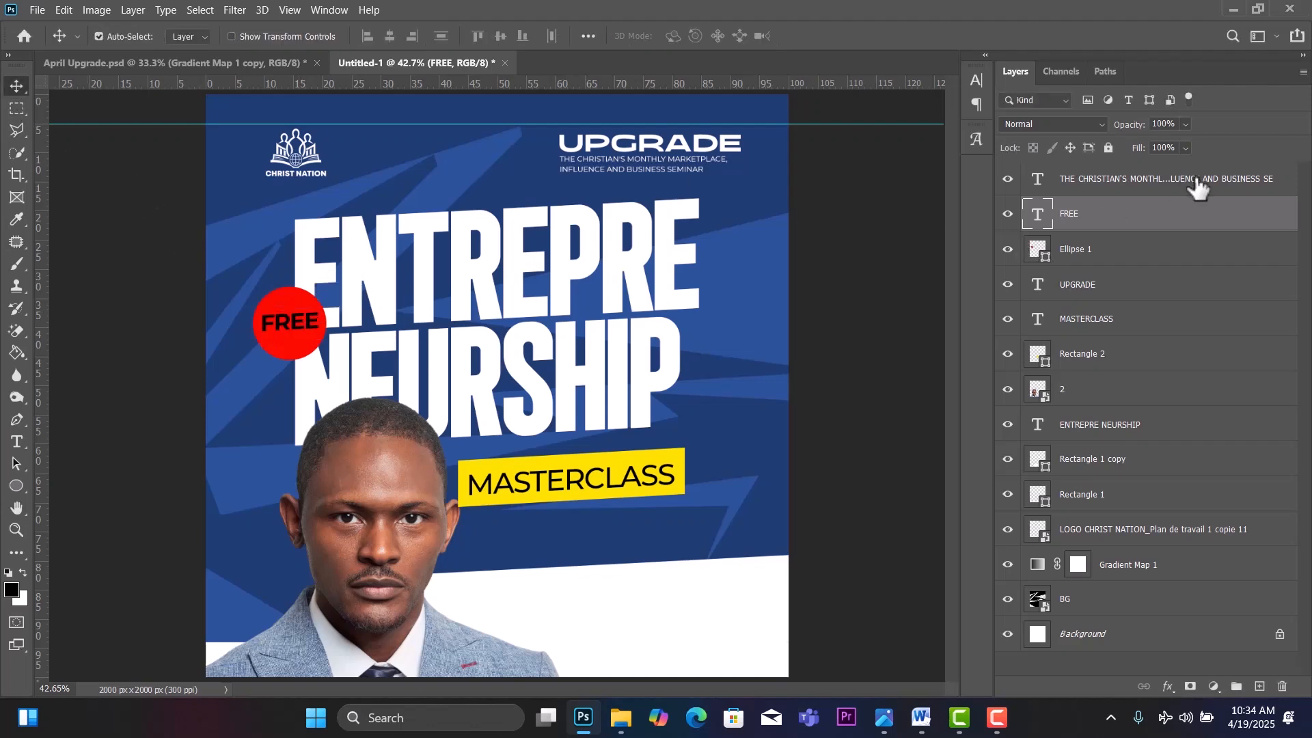
# Make the FREE text white.
pyautogui.doubleClick(1039, 216)
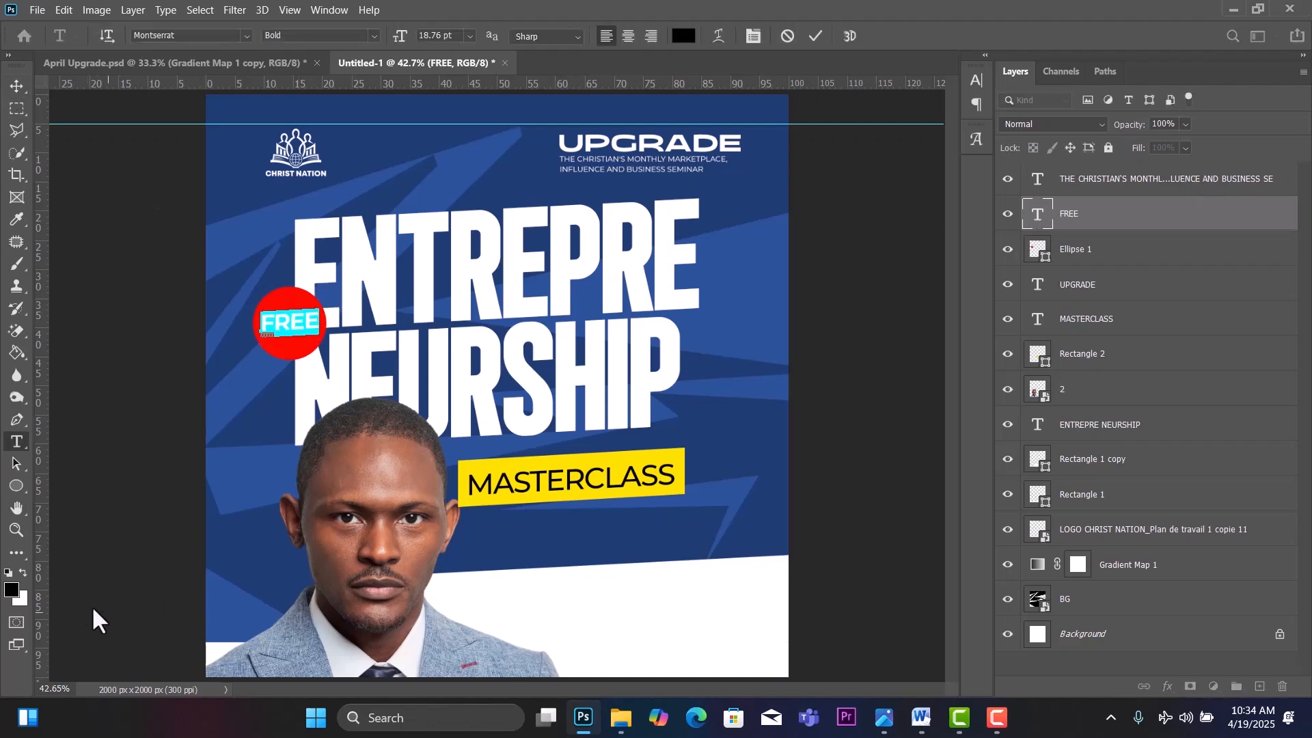
pyautogui.click(19, 570)
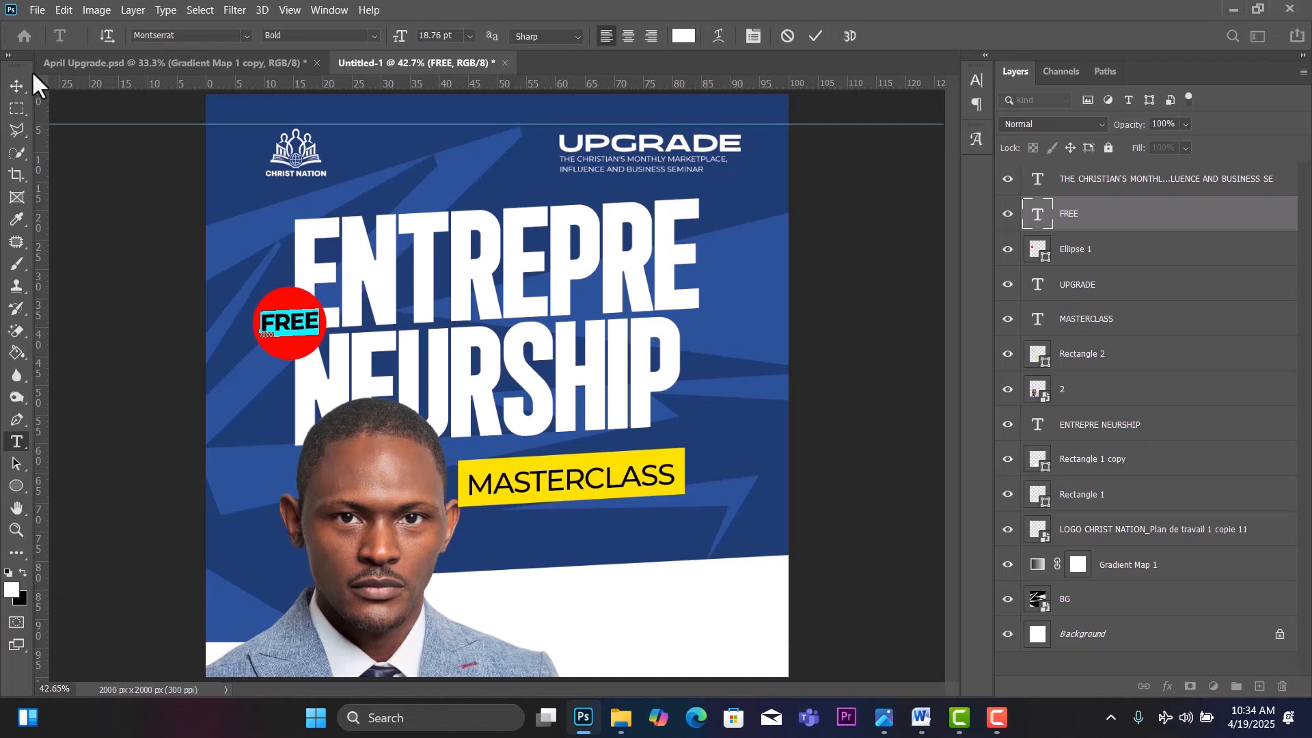
pyautogui.click(14, 89)
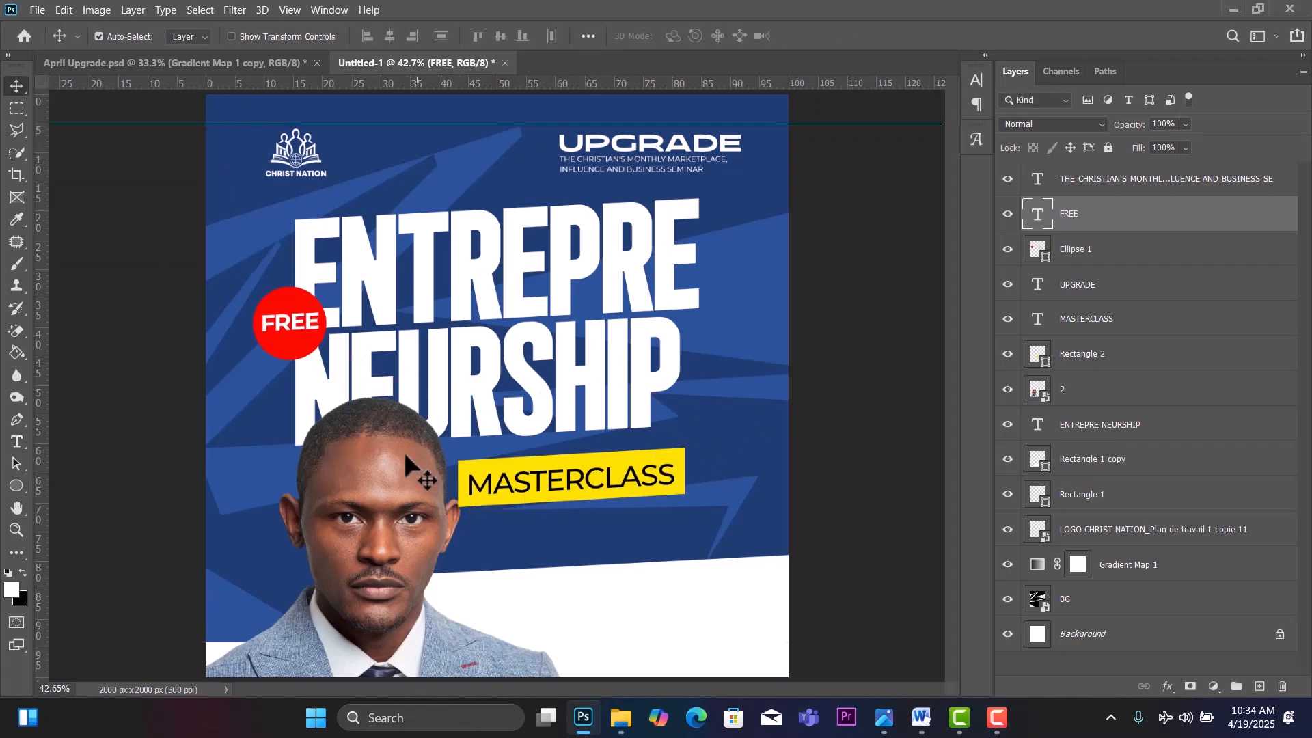
# Move the speaker photo up-left and raise the bottom-left and right white bars.
pyautogui.moveTo(401, 452)
pyautogui.mouseDown()
pyautogui.moveTo(380, 455)
pyautogui.moveTo(415, 440)
pyautogui.mouseUp()
pyautogui.moveTo(215, 643); pyautogui.dragTo(219, 621)
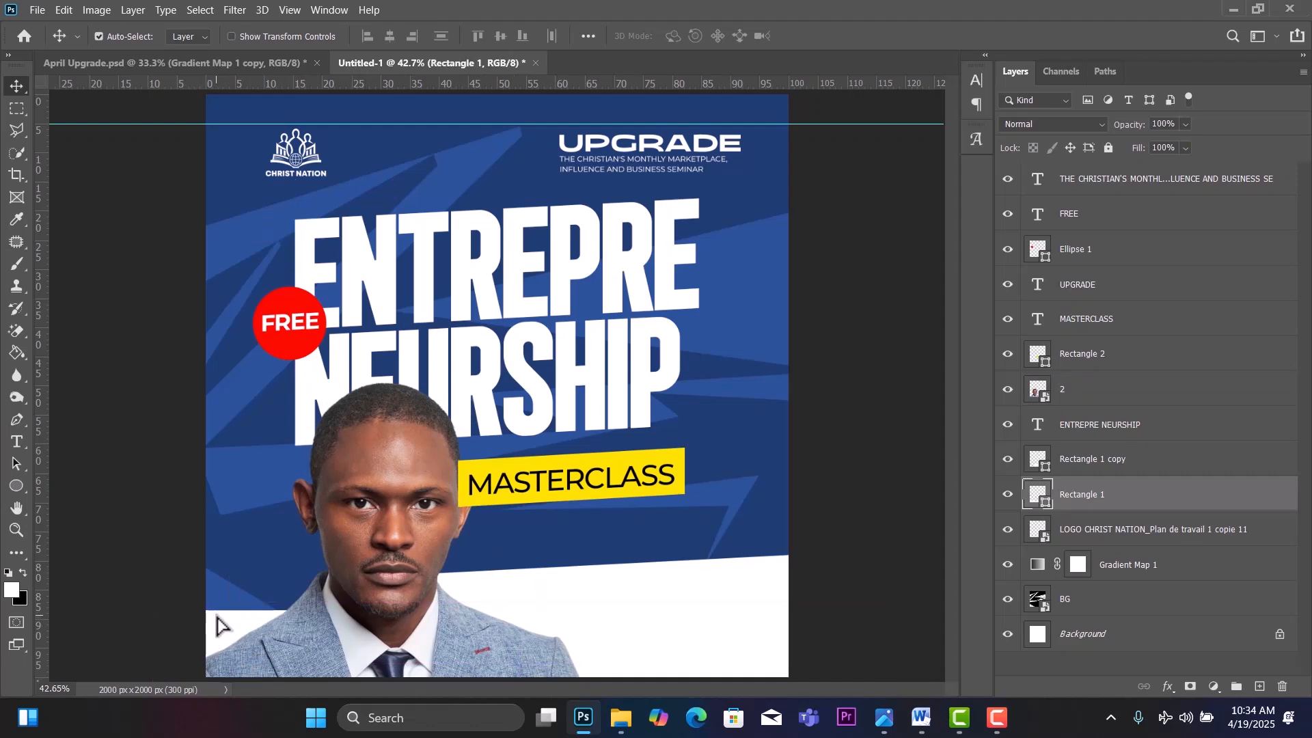
pyautogui.moveTo(394, 517); pyautogui.dragTo(366, 504)
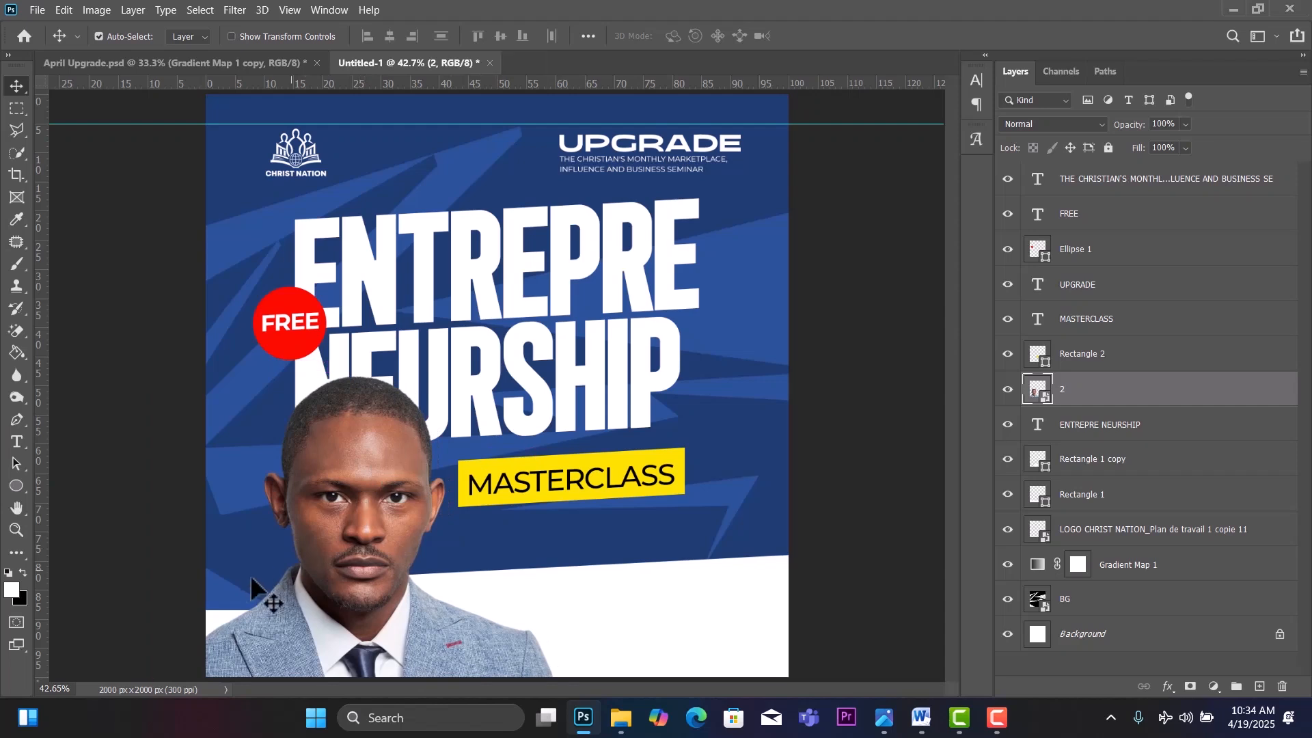
pyautogui.moveTo(217, 613)
pyautogui.mouseDown()
pyautogui.moveTo(228, 601)
pyautogui.moveTo(219, 612)
pyautogui.mouseUp()
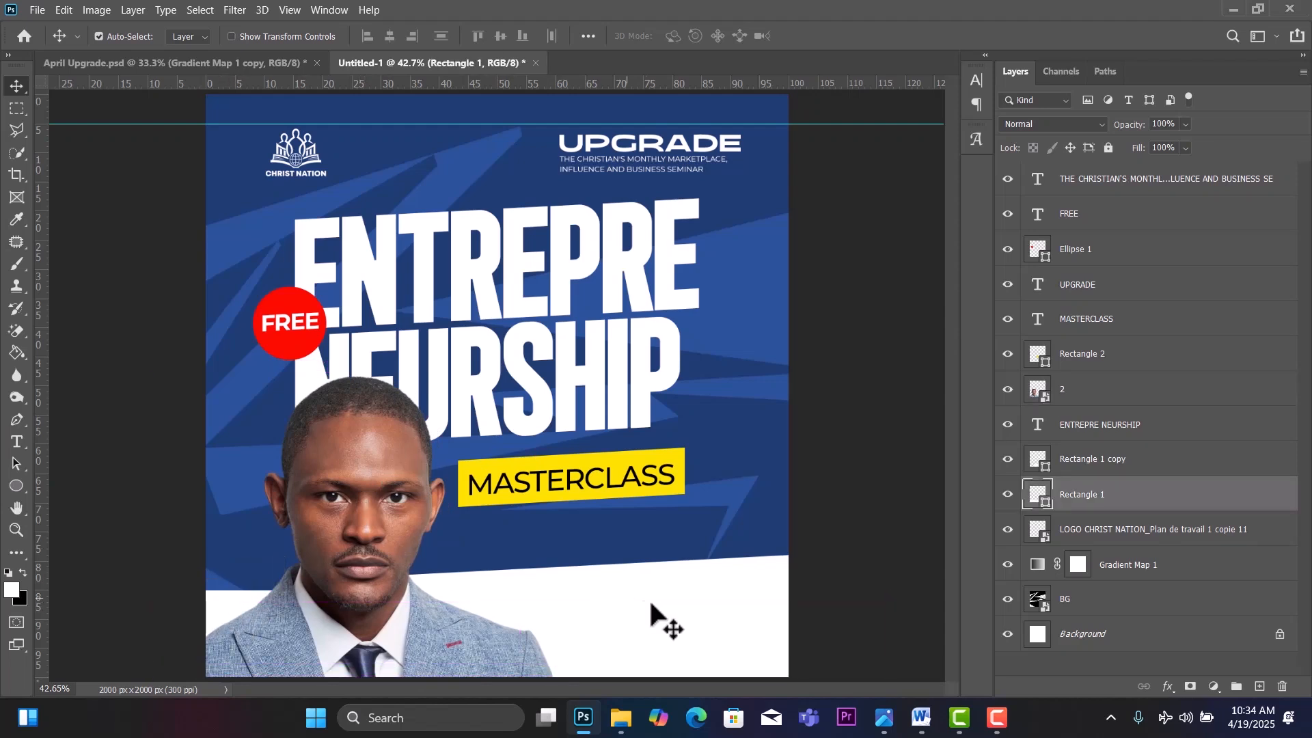
pyautogui.moveTo(667, 624); pyautogui.dragTo(681, 567)
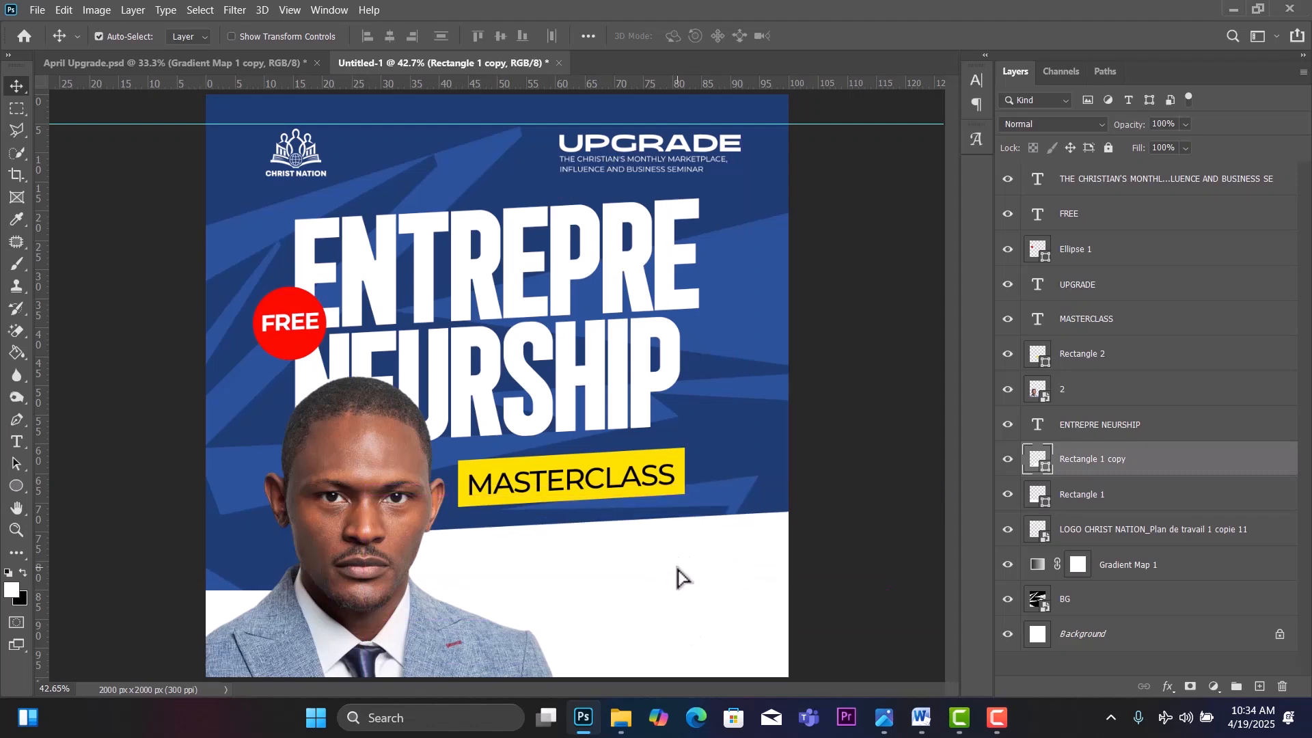
pyautogui.moveTo(555, 551); pyautogui.dragTo(555, 554)
# Check the April Upgrade reference, then lower both white bars about 40 px and the photo slightly.
pyautogui.click(198, 63)
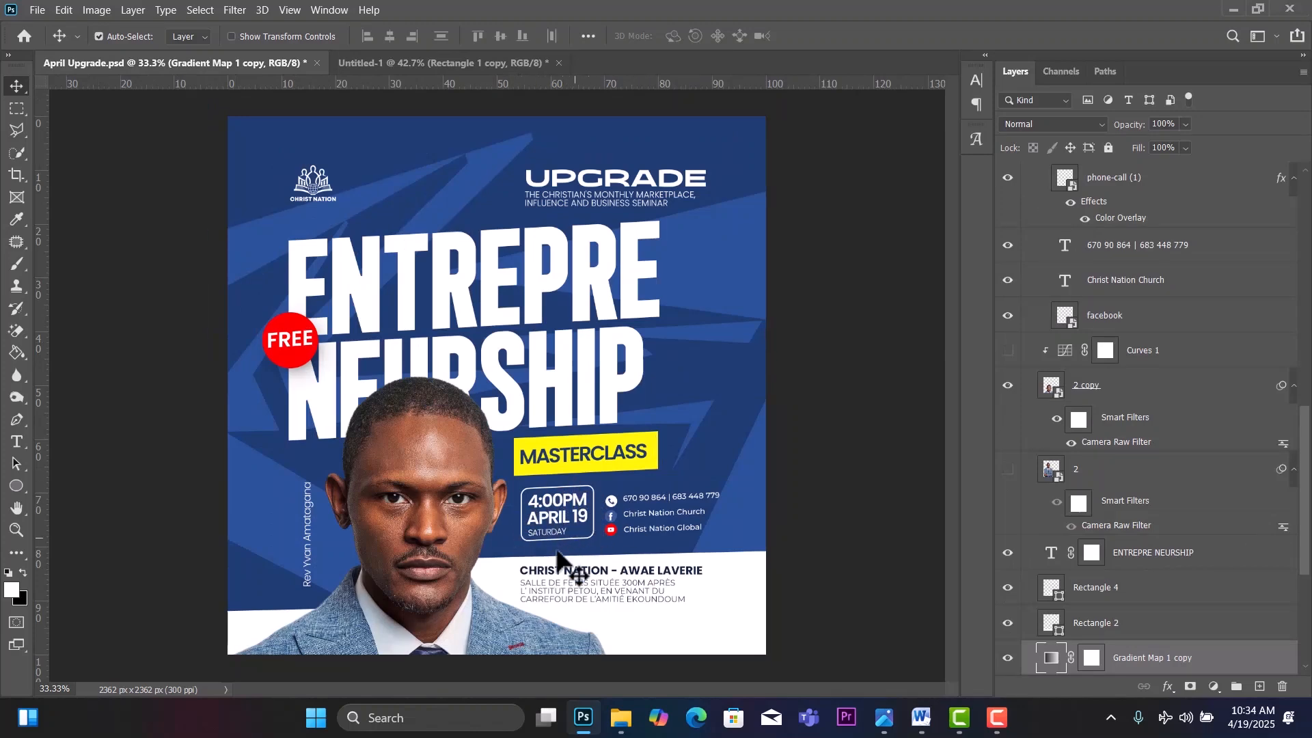
pyautogui.click(370, 62)
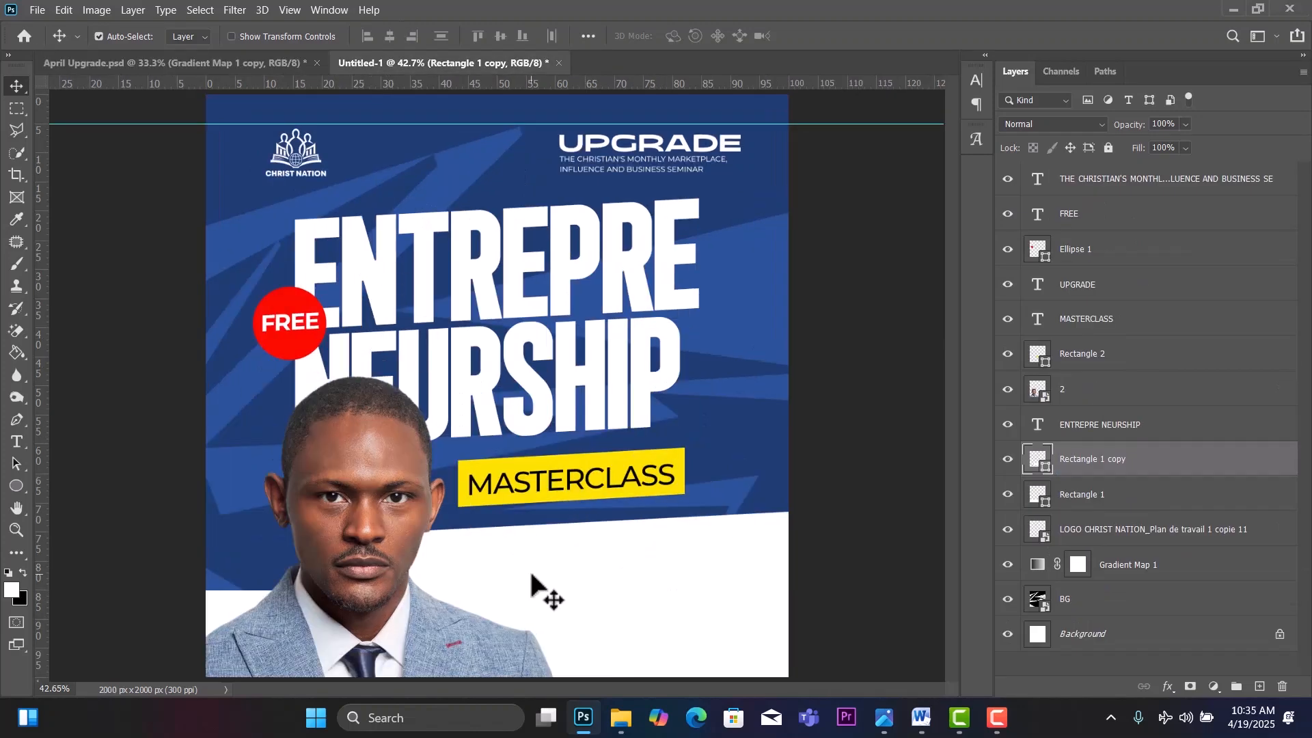
pyautogui.moveTo(563, 555); pyautogui.dragTo(589, 584)
pyautogui.moveTo(221, 605); pyautogui.dragTo(223, 632)
pyautogui.moveTo(558, 570)
pyautogui.mouseDown()
pyautogui.moveTo(577, 624)
pyautogui.moveTo(567, 585)
pyautogui.mouseUp()
pyautogui.moveTo(381, 610); pyautogui.dragTo(387, 625)
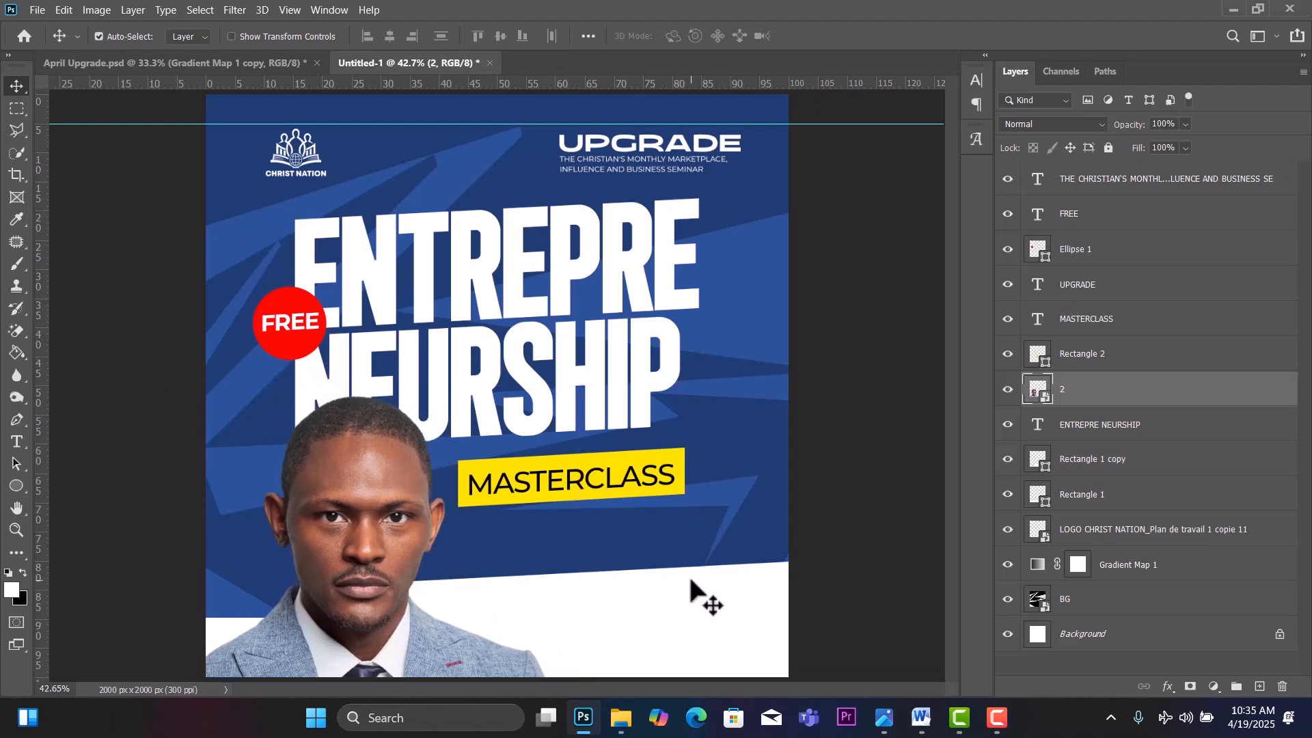
pyautogui.moveTo(693, 593); pyautogui.dragTo(693, 603)
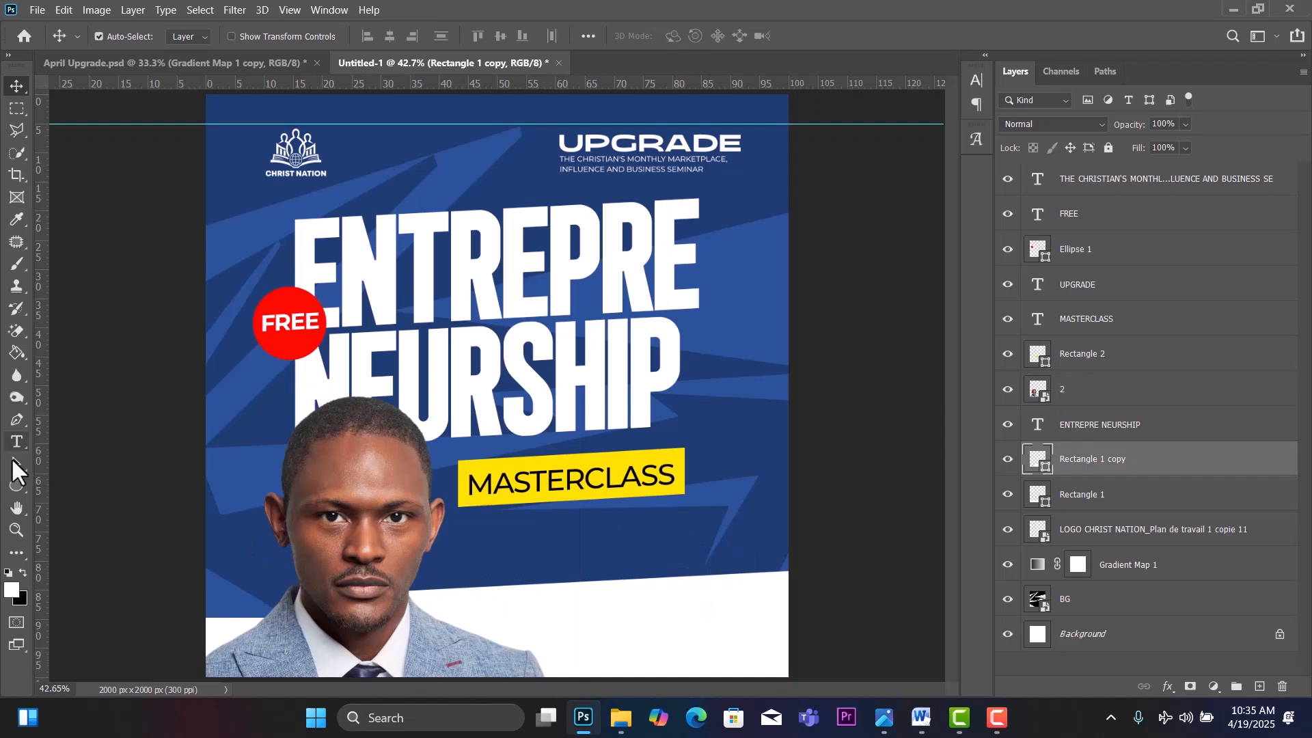
# Set the Rectangle tool to no fill with a white 7.41 px stroke.
pyautogui.click(11, 485)
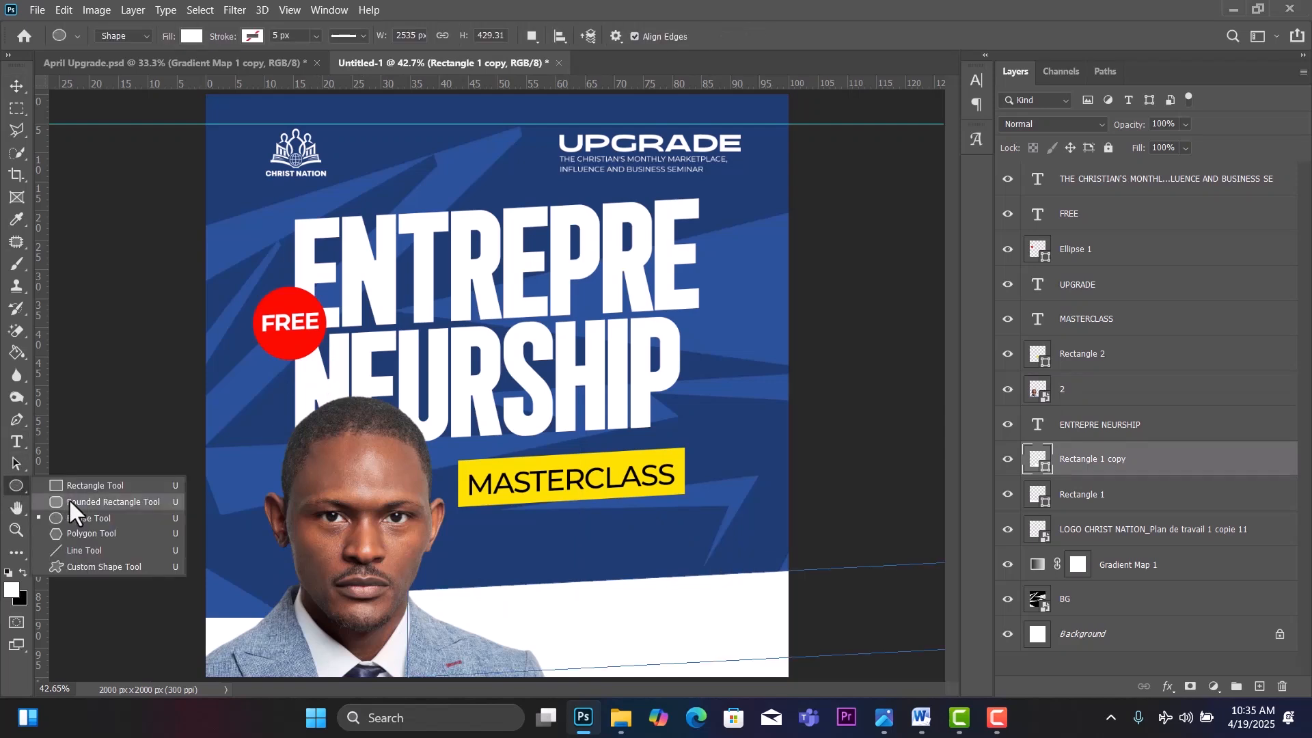
pyautogui.click(92, 484)
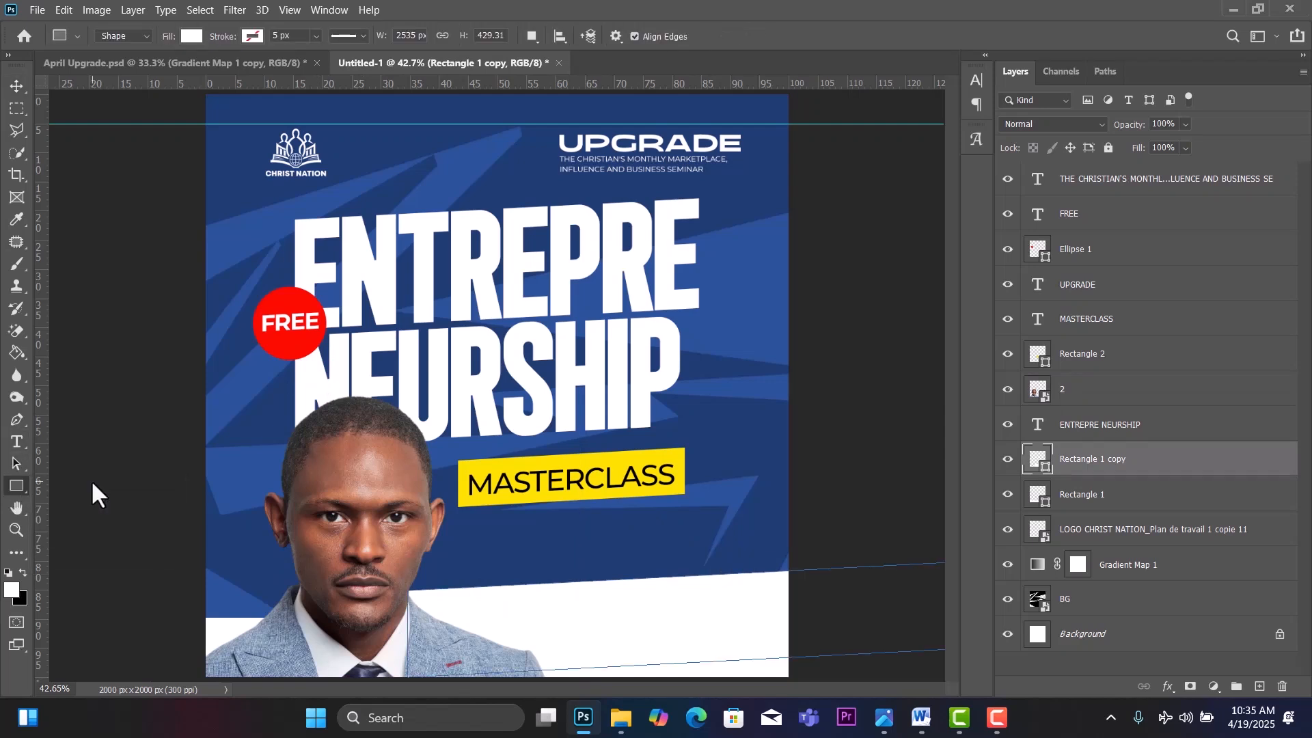
pyautogui.click(192, 36)
pyautogui.click(92, 68)
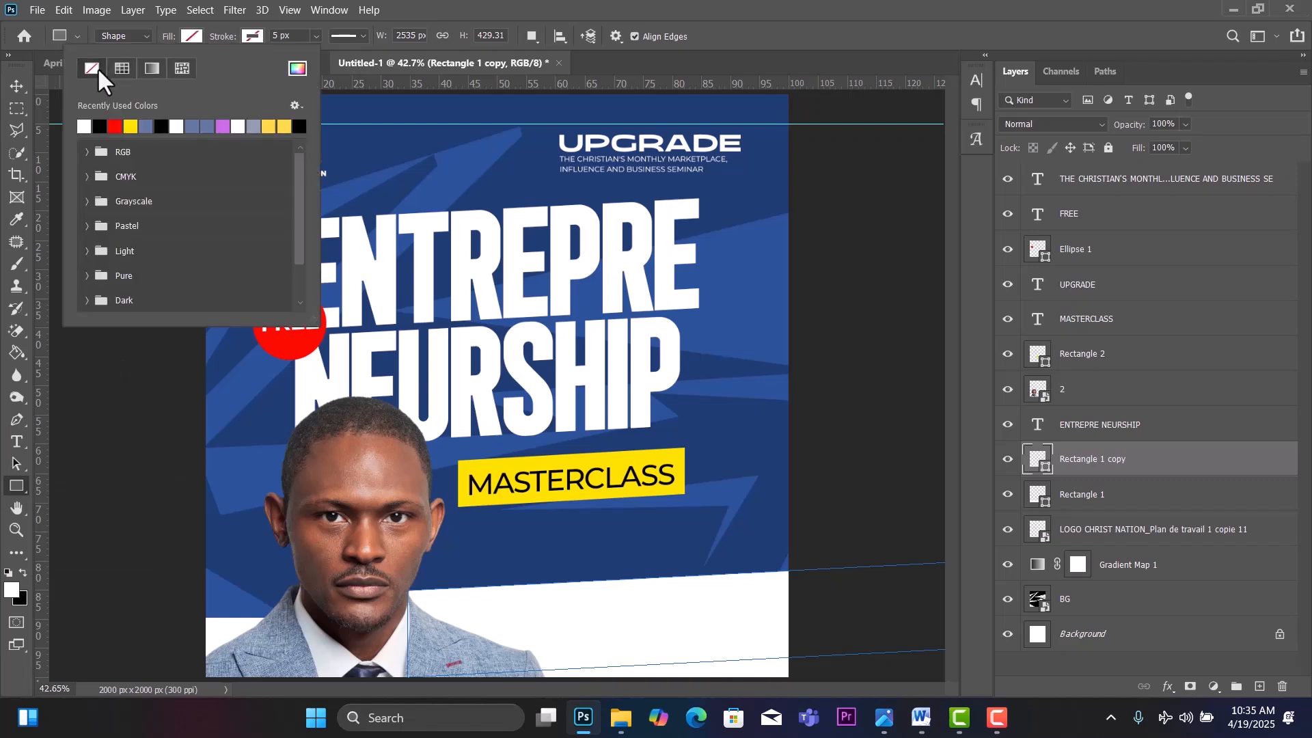
pyautogui.click(253, 36)
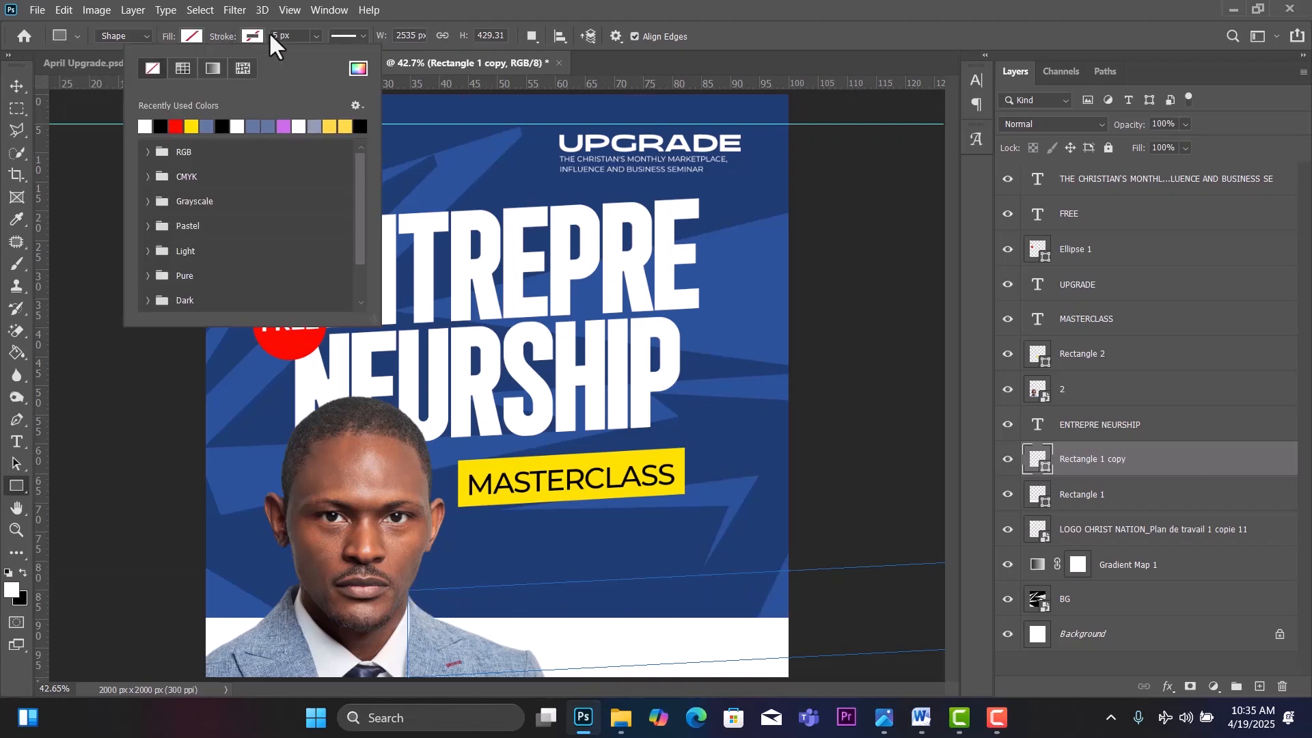
pyautogui.click(146, 126)
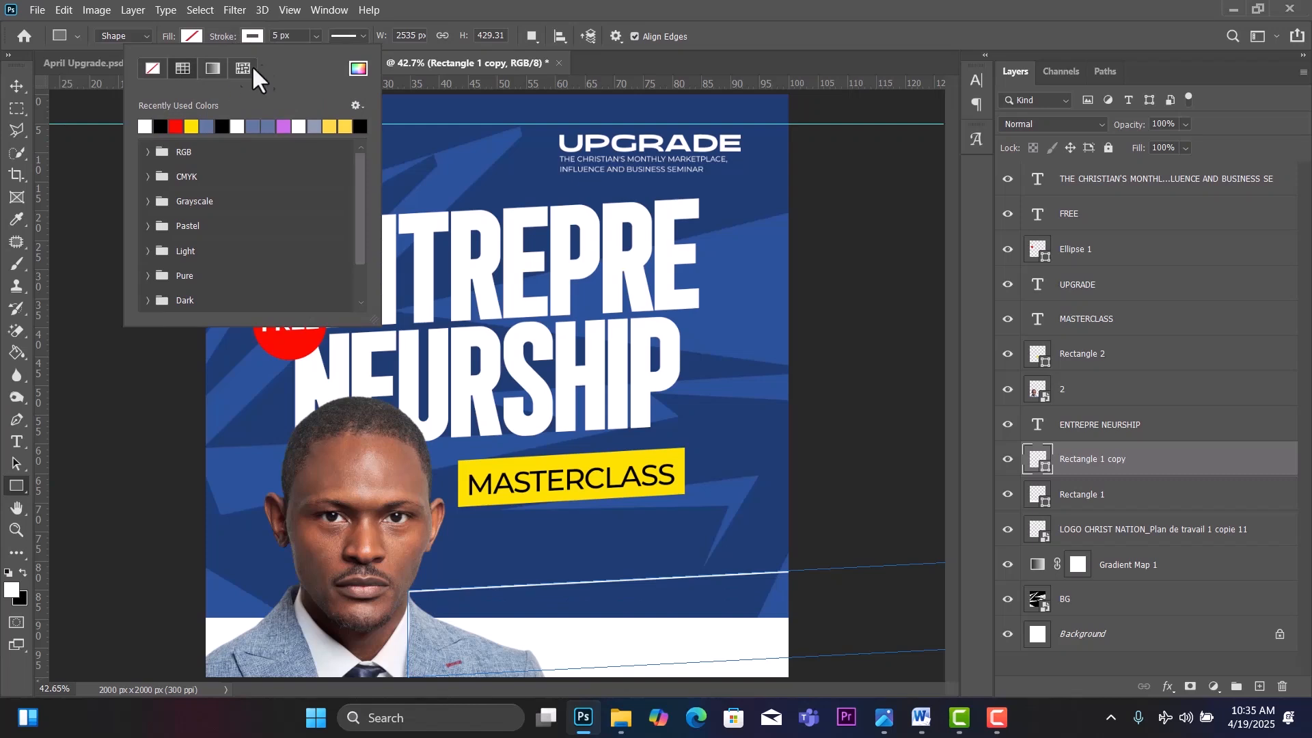
pyautogui.click(316, 36)
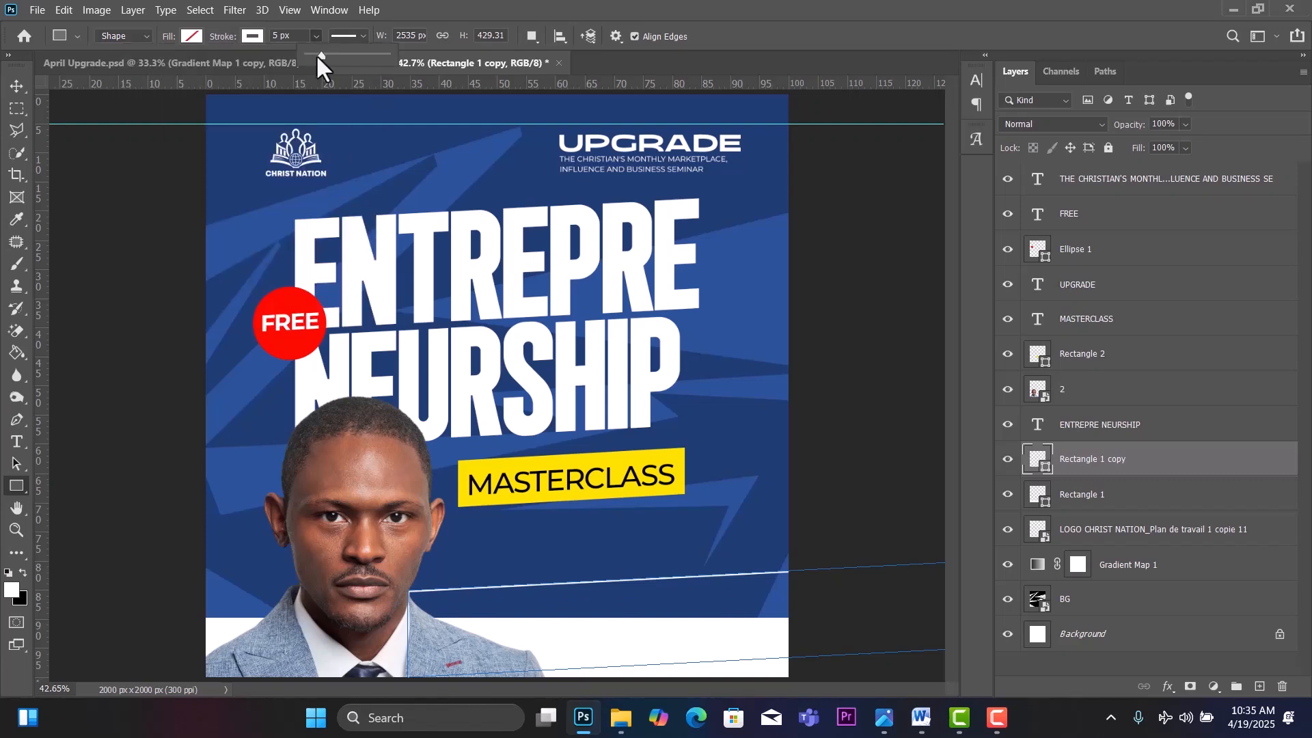
pyautogui.moveTo(319, 56); pyautogui.dragTo(322, 56)
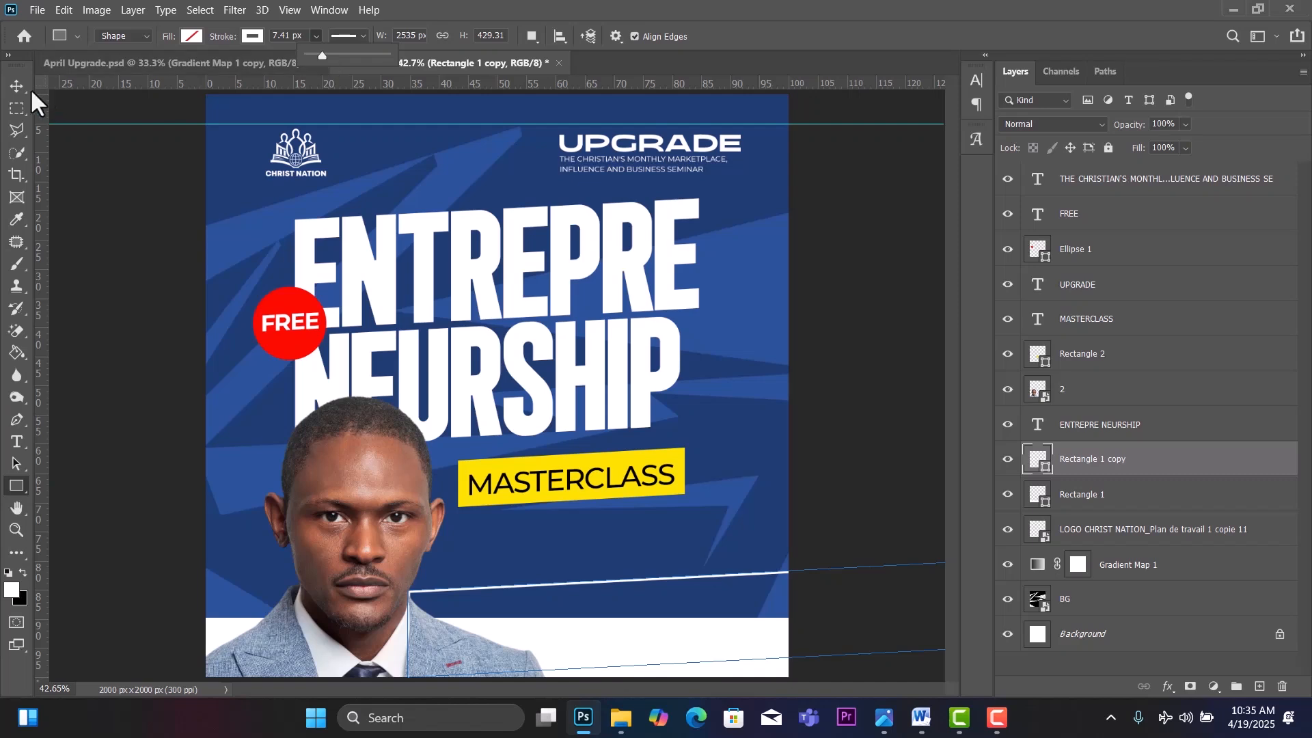
pyautogui.click(11, 86)
# Undo the stroke change and create an empty Layer 1 above Rectangle 1 copy.
pyautogui.click(11, 86)
pyautogui.hotkey('ctrl', 'z')
pyautogui.hotkey('ctrl', 'z')
pyautogui.hotkey('ctrl', 'z')
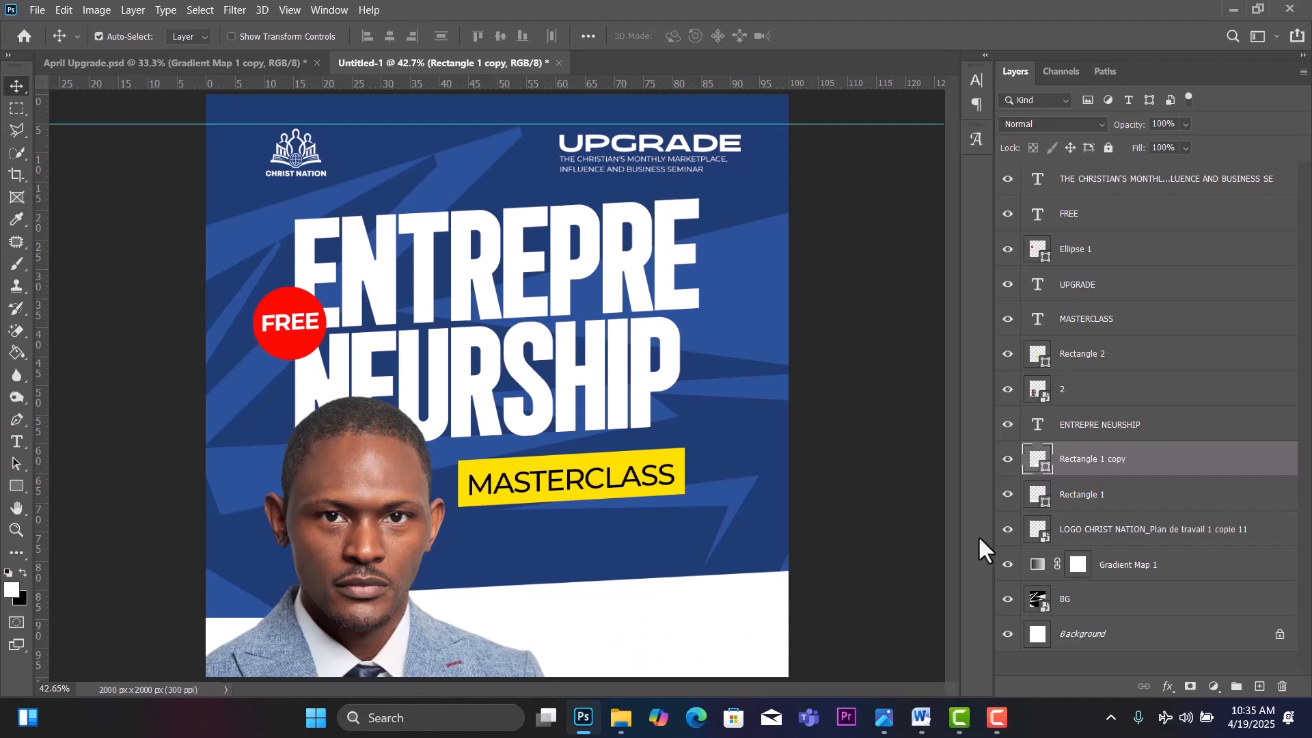
pyautogui.click(1259, 688)
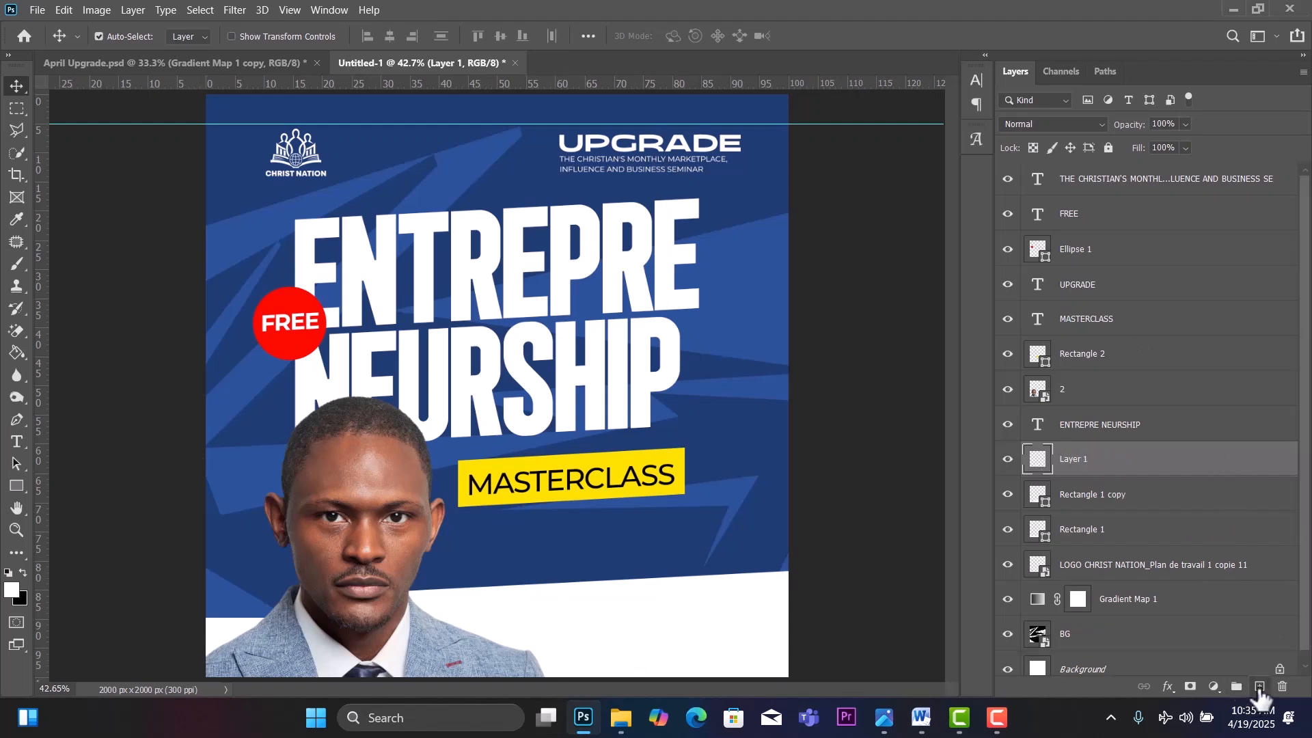
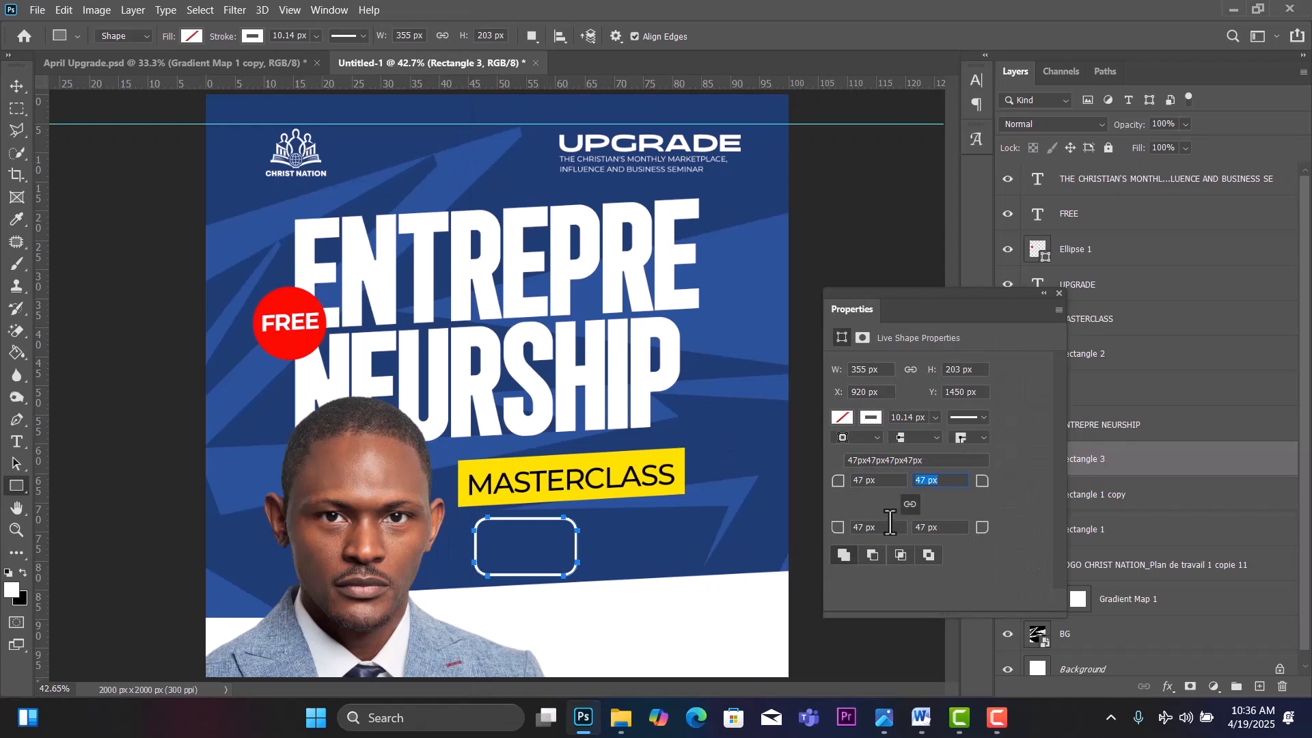
# Nudge the white bottom shape down and the outlined Rectangle 3 box slightly left.
pyautogui.click(1060, 293)
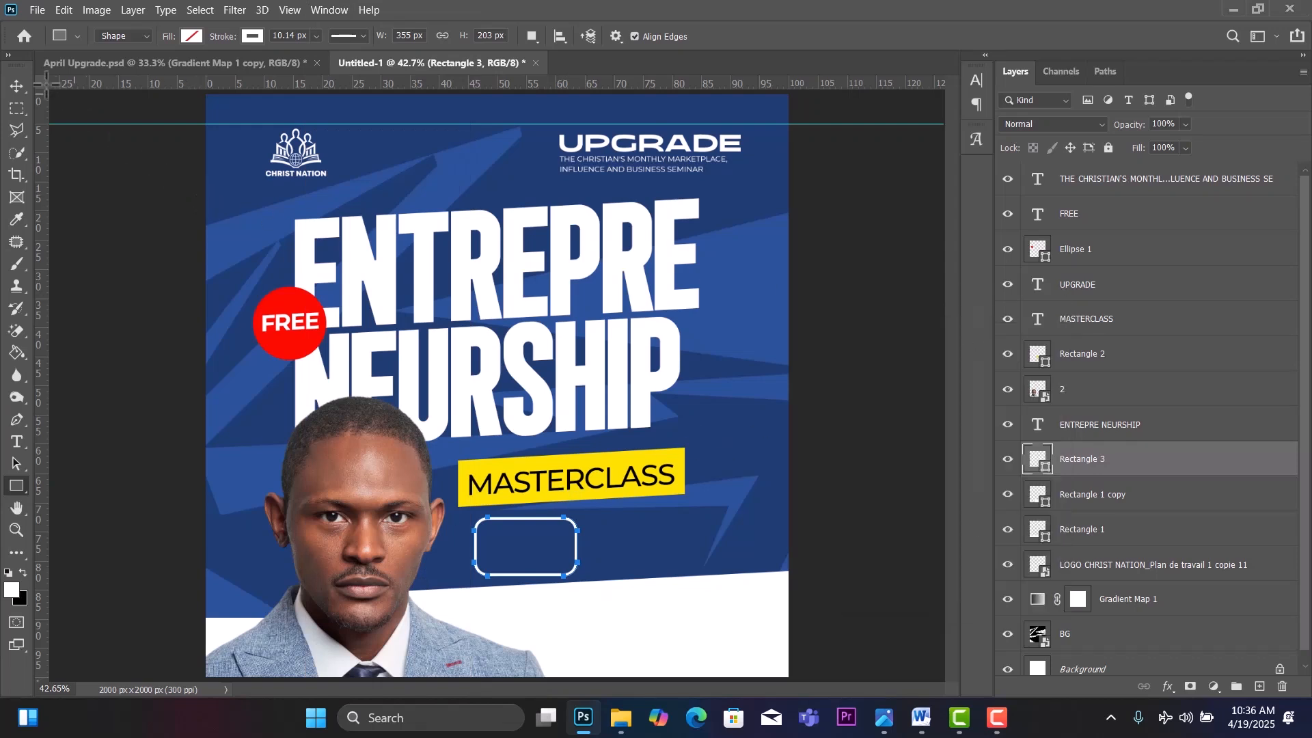
pyautogui.click(13, 84)
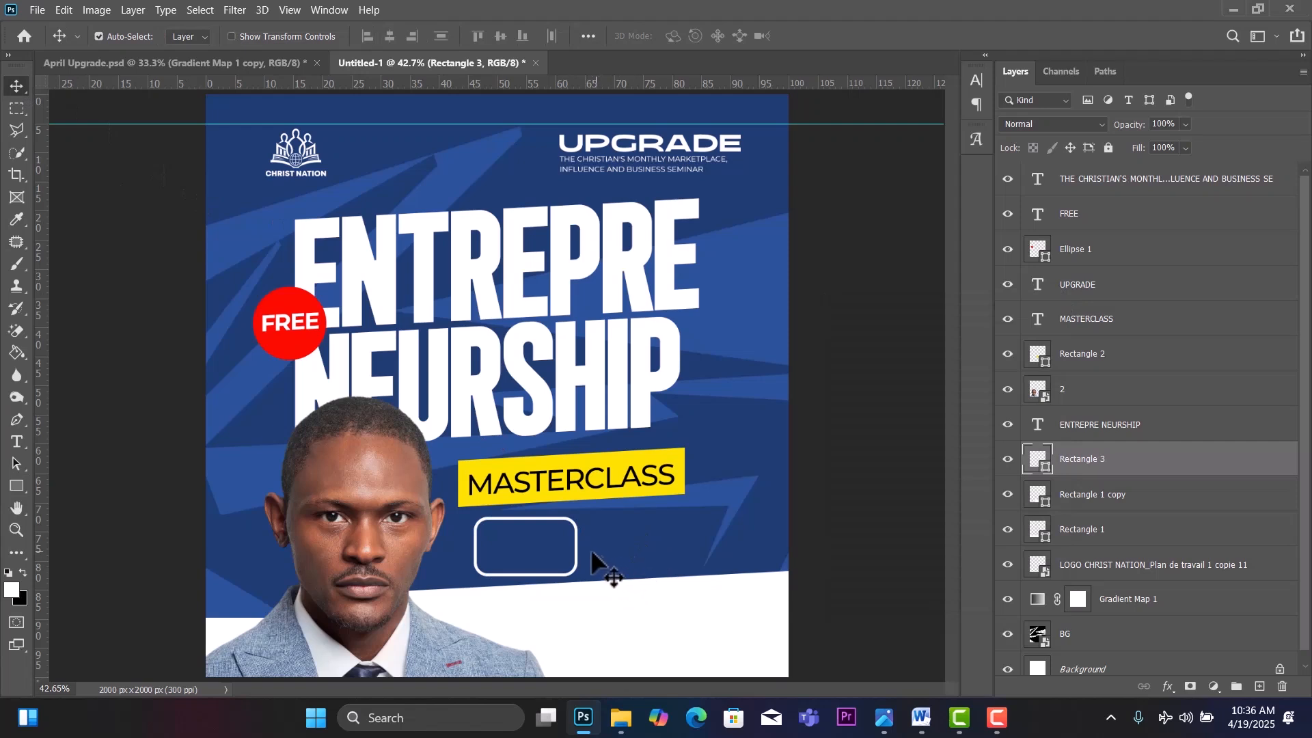
pyautogui.moveTo(595, 607); pyautogui.dragTo(593, 614)
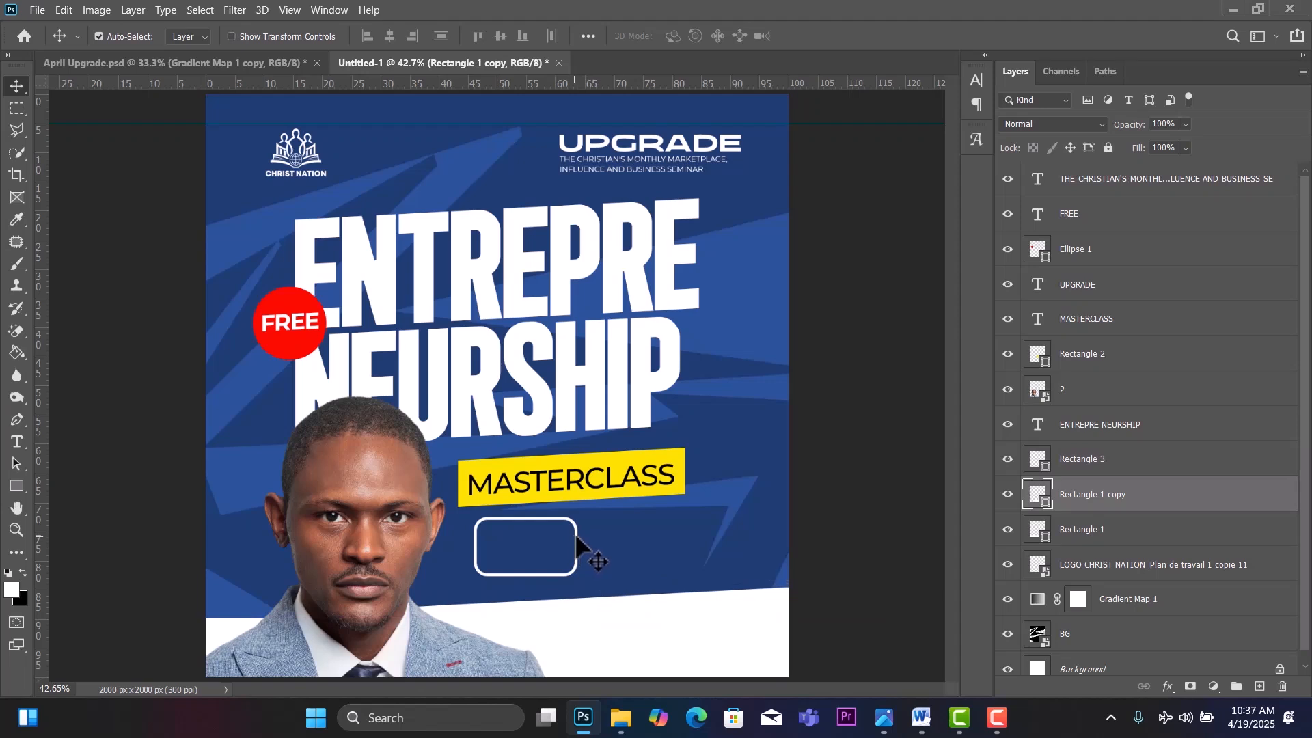
pyautogui.click(577, 539)
pyautogui.moveTo(578, 543); pyautogui.dragTo(571, 543)
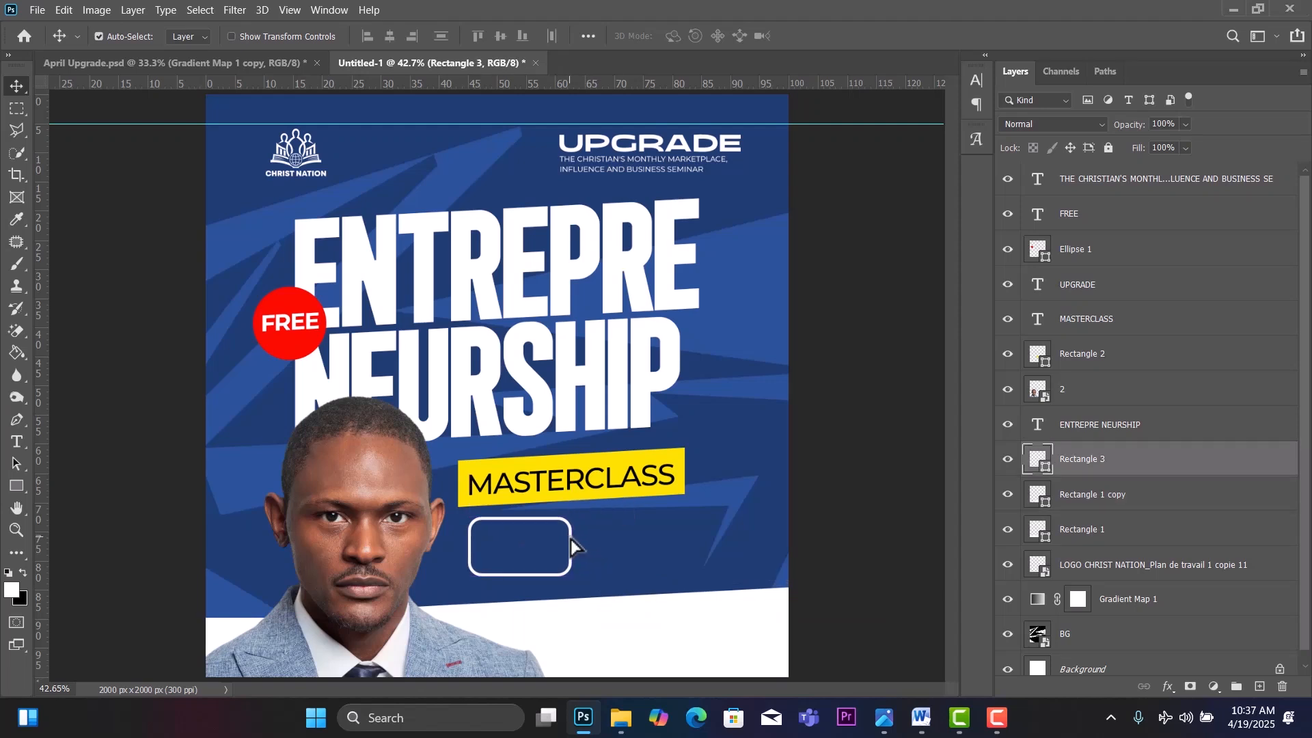
# Alt-drag a copy of the MASTERCLASS text onto the rounded box and begin editing it.
pyautogui.click(580, 482)
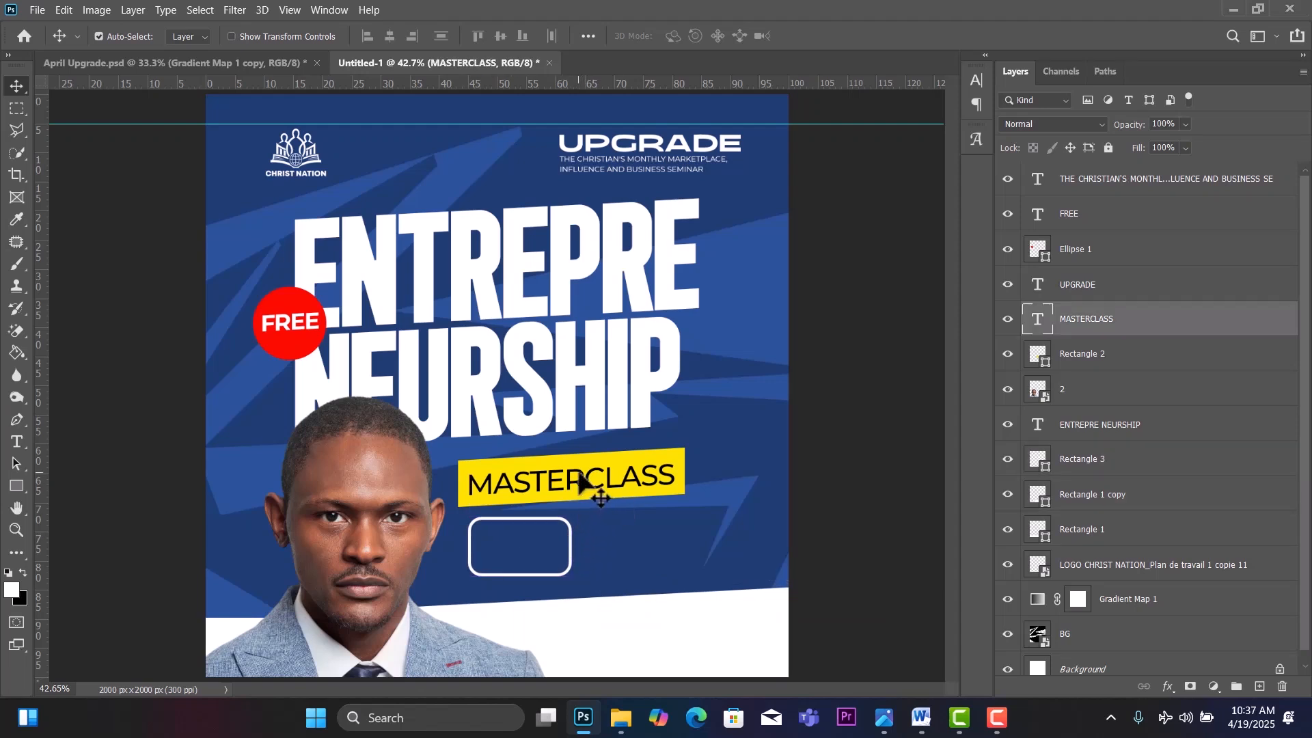
pyautogui.moveTo(579, 480); pyautogui.dragTo(633, 531)
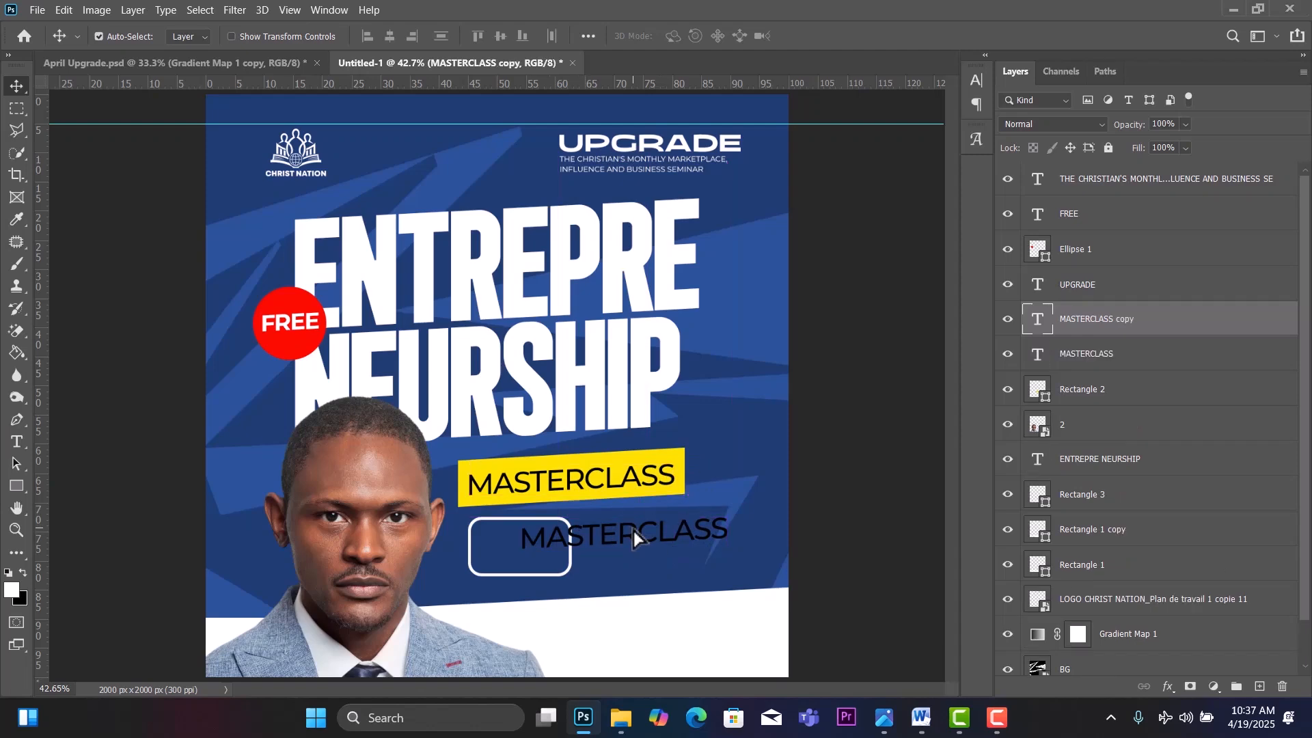
pyautogui.doubleClick(634, 531)
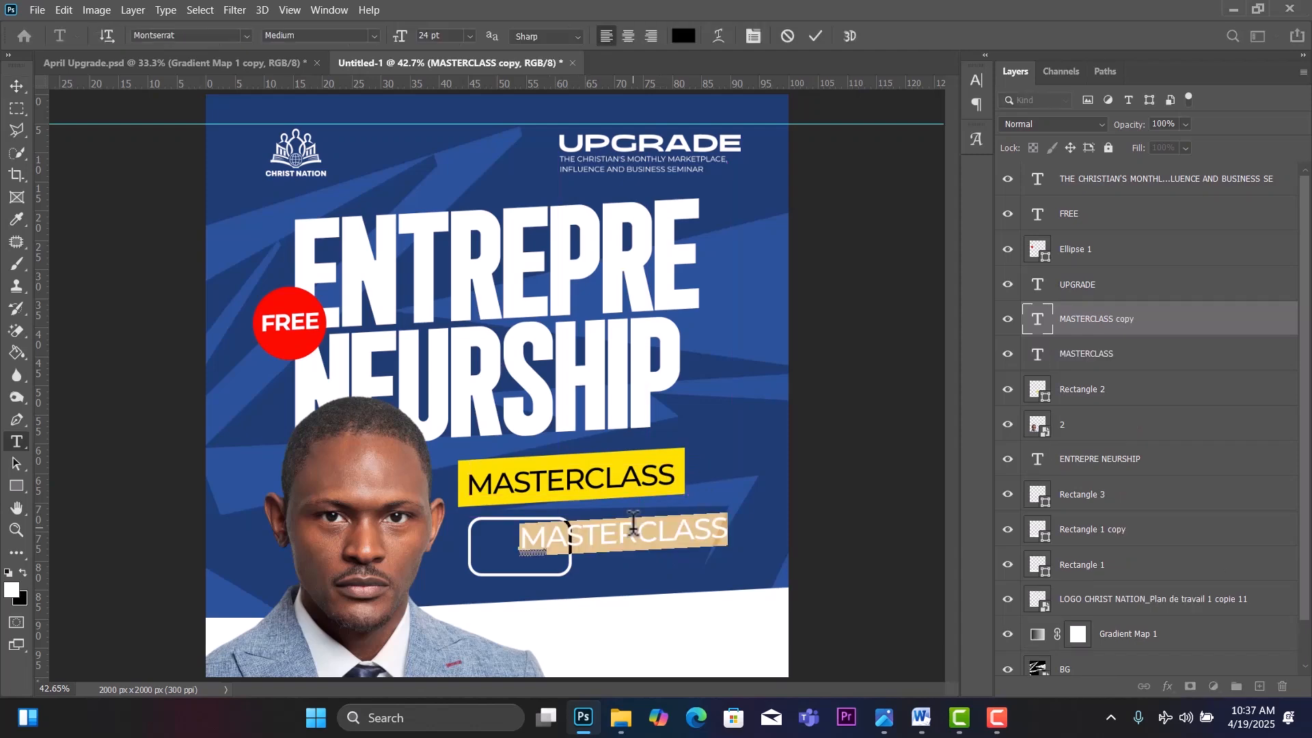
# Copy the 4:00PM time from the Word event notes and return to Photoshop.
pyautogui.click(920, 718)
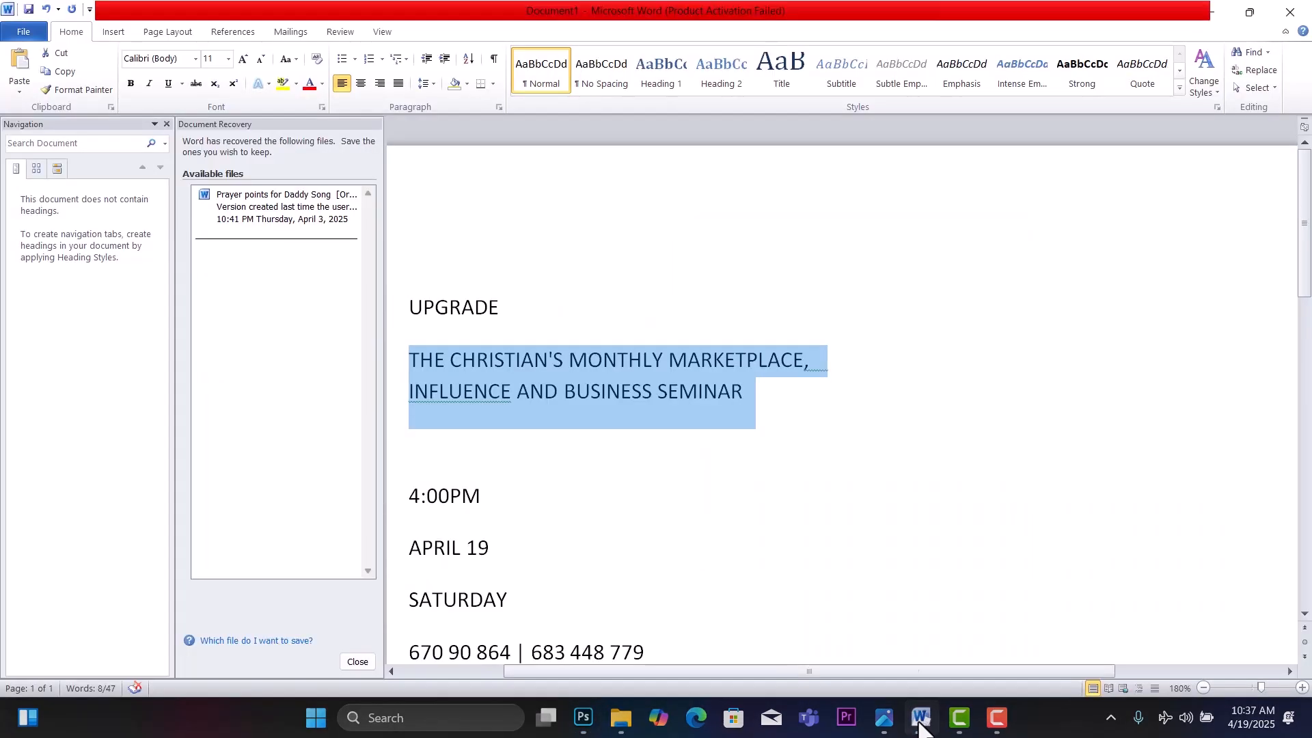
pyautogui.scroll(-1, 524, 506)
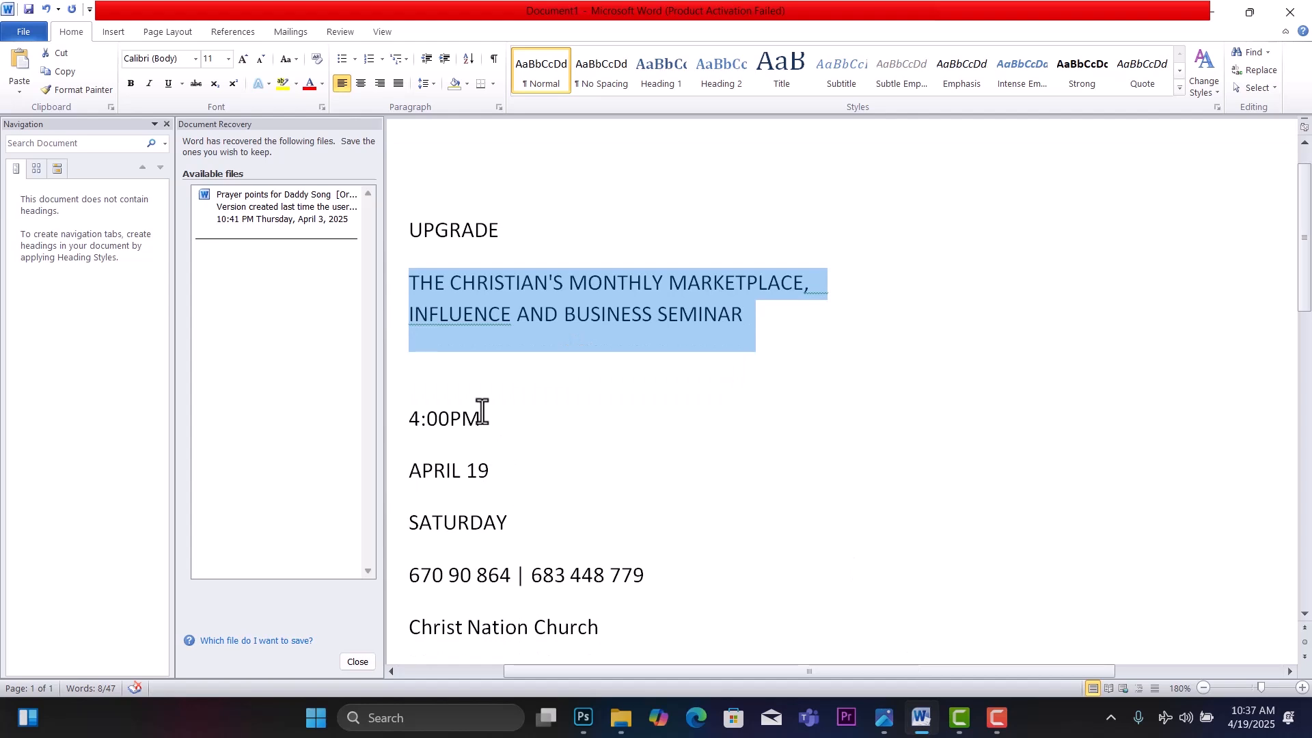
pyautogui.moveTo(484, 419); pyautogui.dragTo(397, 423)
pyautogui.hotkey('ctrl', 'c')
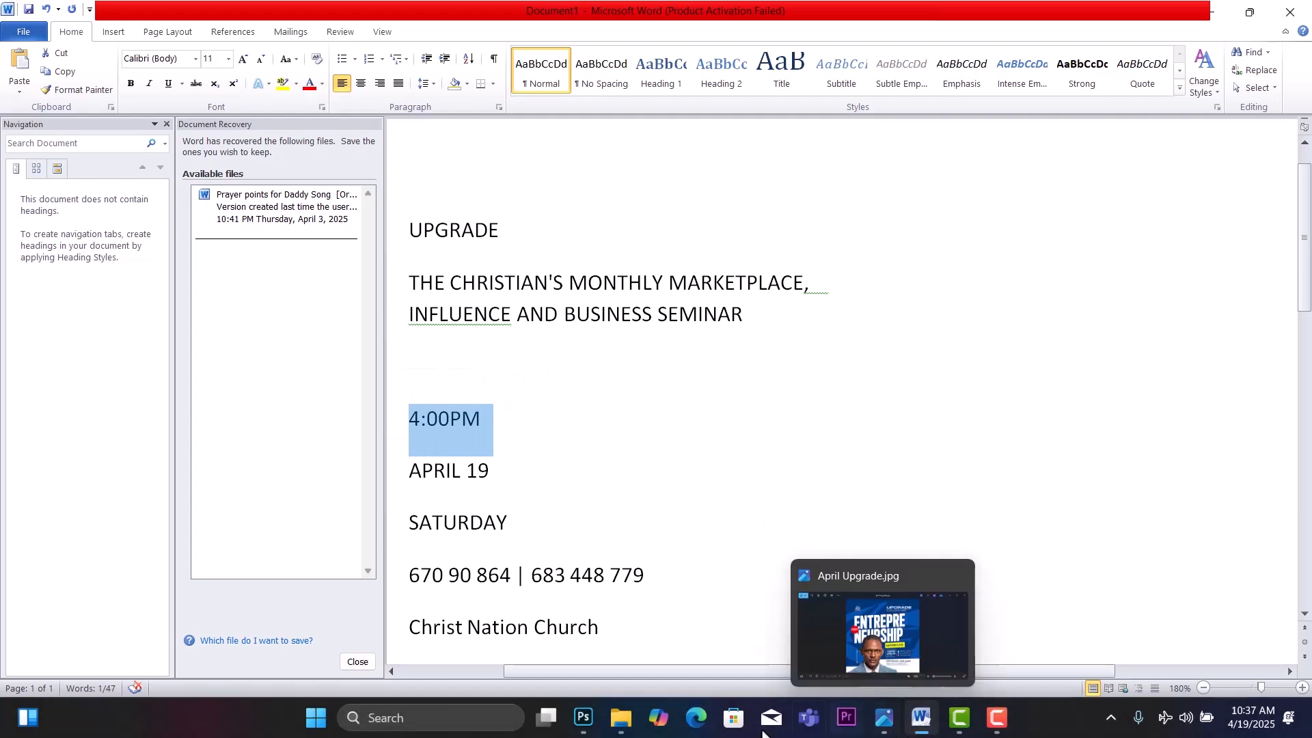
pyautogui.click(582, 717)
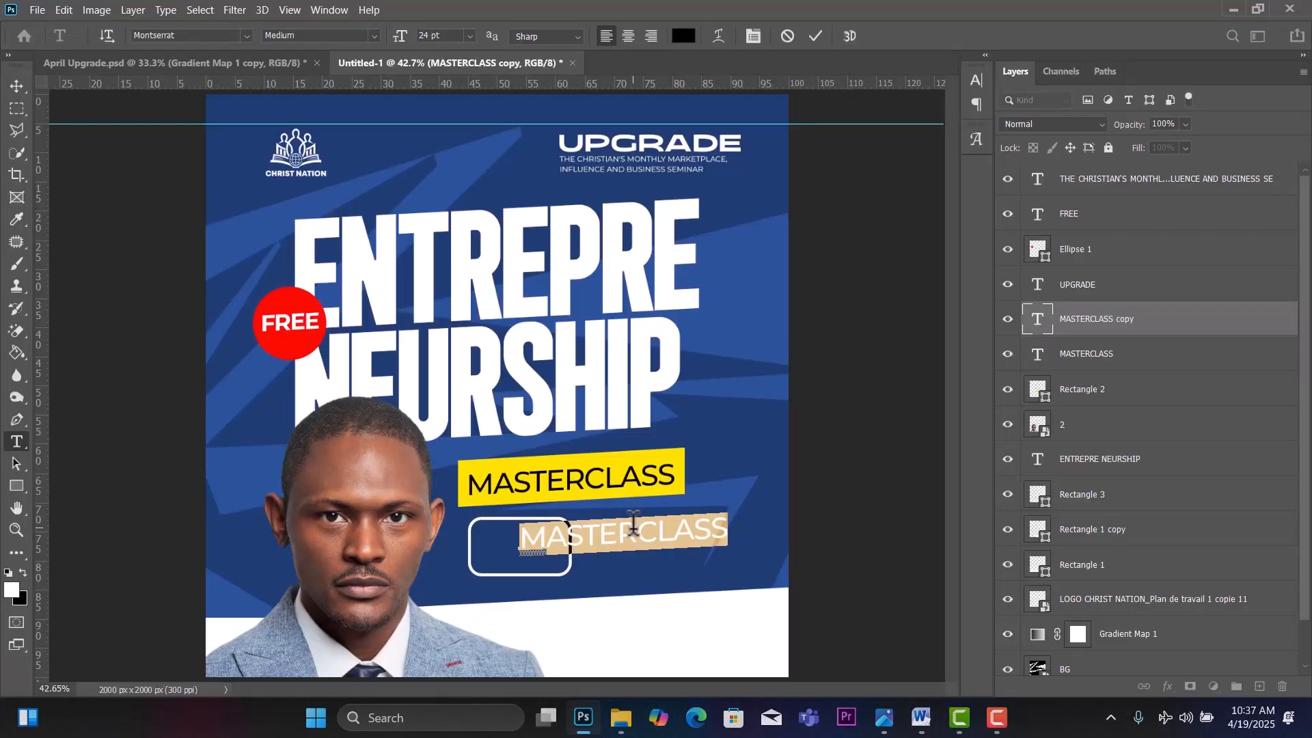
# Paste 4:00PM into the copied label, make it Bold and fine-tune its tracking.
pyautogui.hotkey('ctrl', 'v')
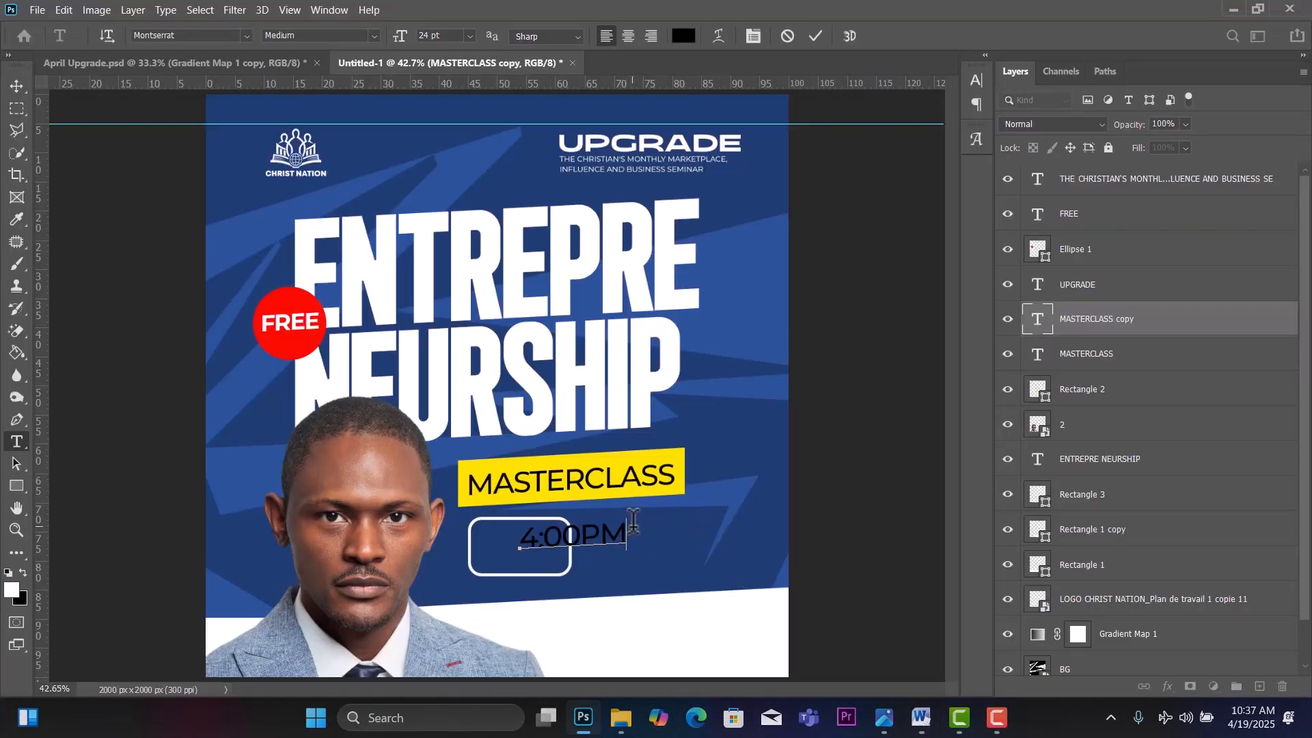
pyautogui.moveTo(630, 524); pyautogui.dragTo(628, 533)
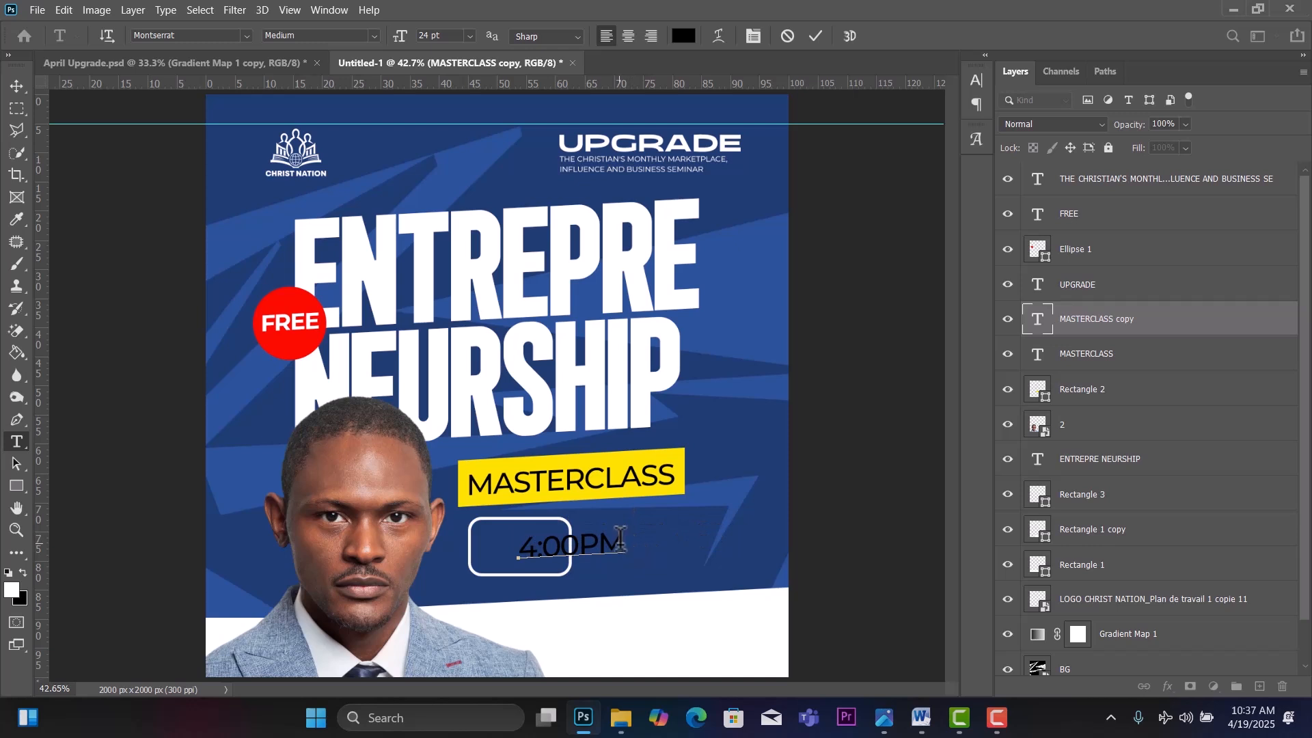
pyautogui.hotkey('ctrl', 'a')
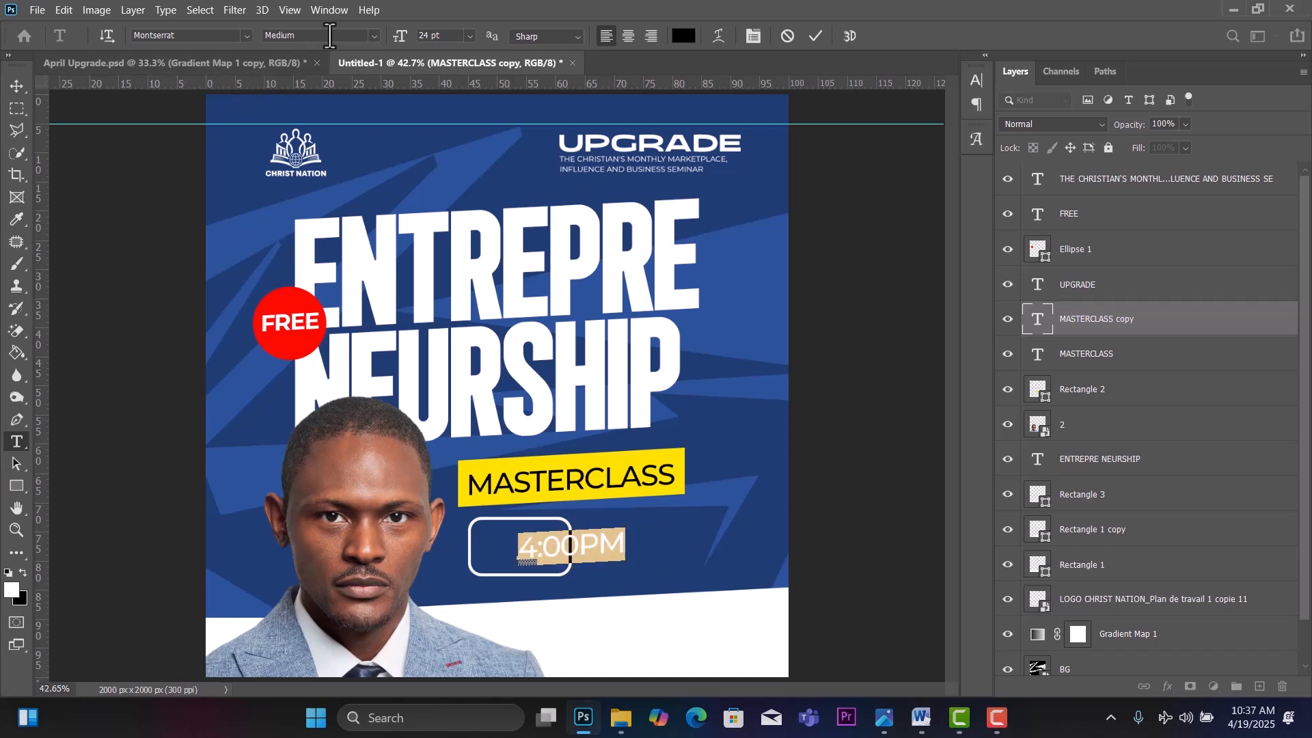
pyautogui.click(374, 36)
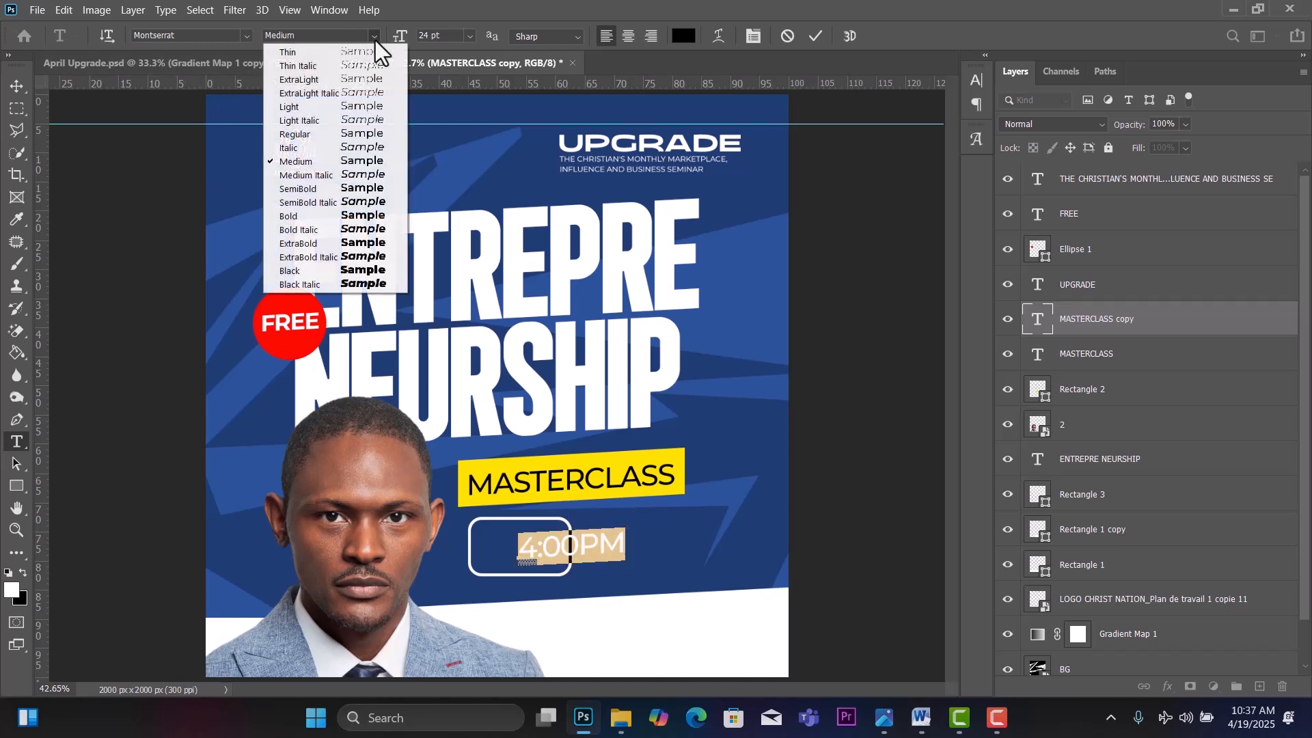
pyautogui.click(373, 222)
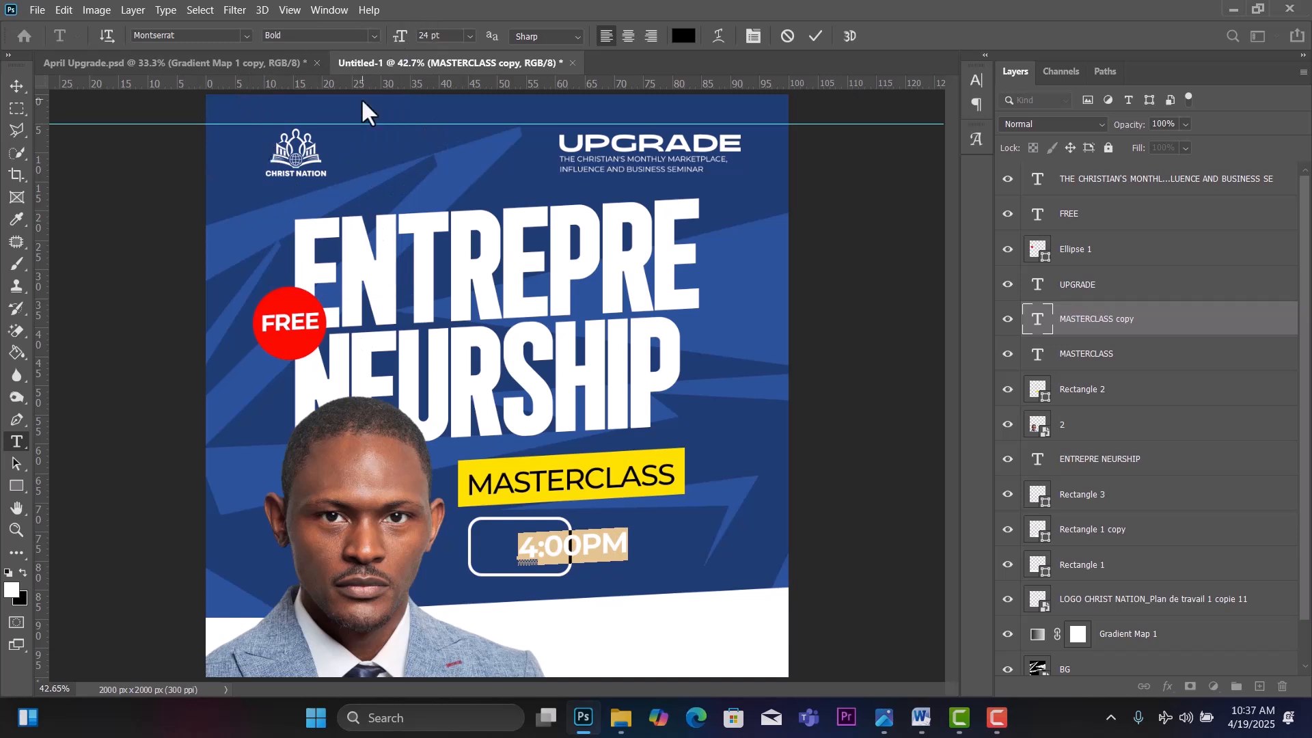
pyautogui.hotkey('alt', 'Left')
pyautogui.hotkey('alt', 'Left')
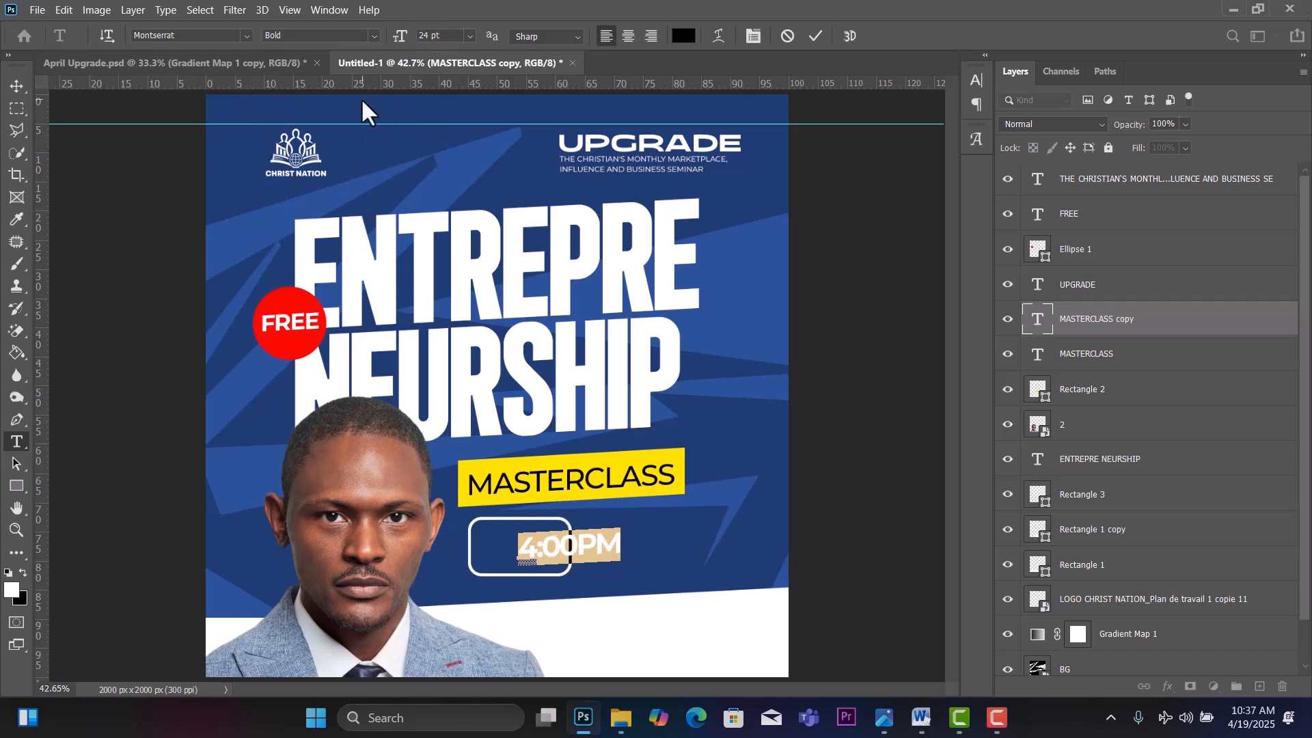
pyautogui.hotkey('alt', 'Right')
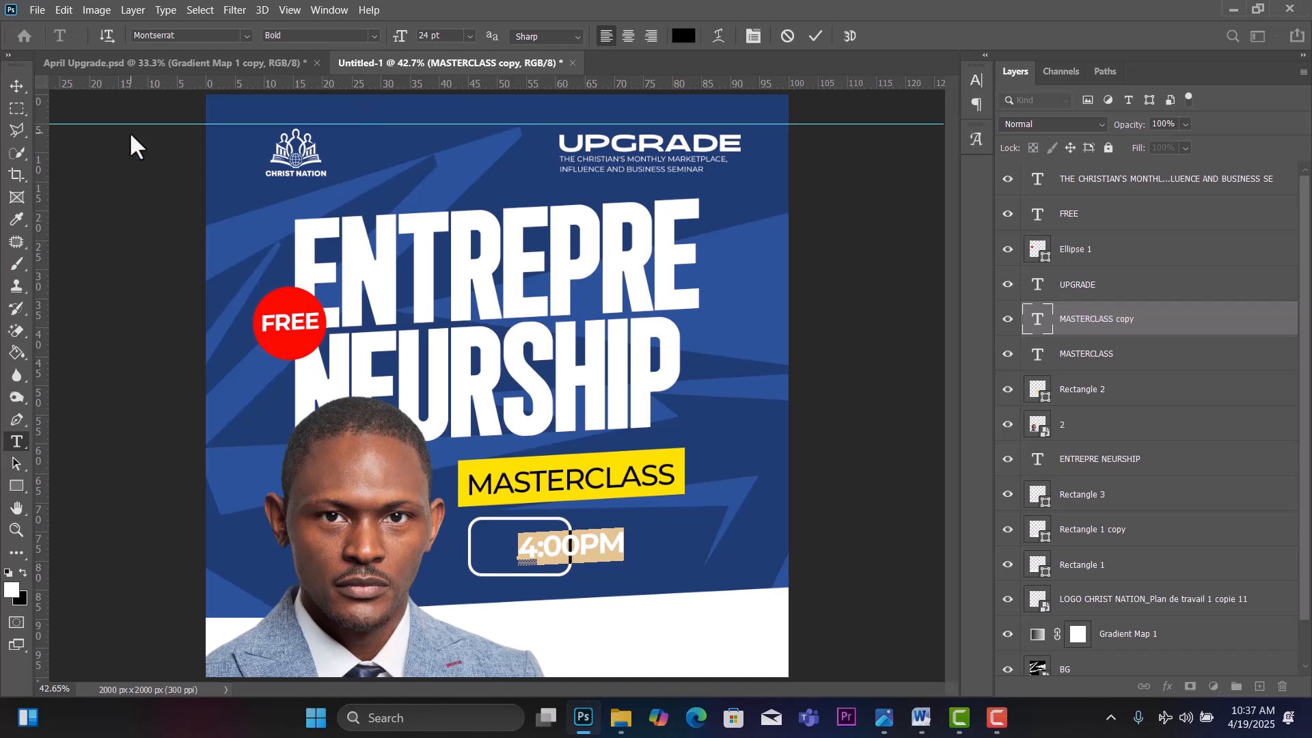
pyautogui.click(15, 87)
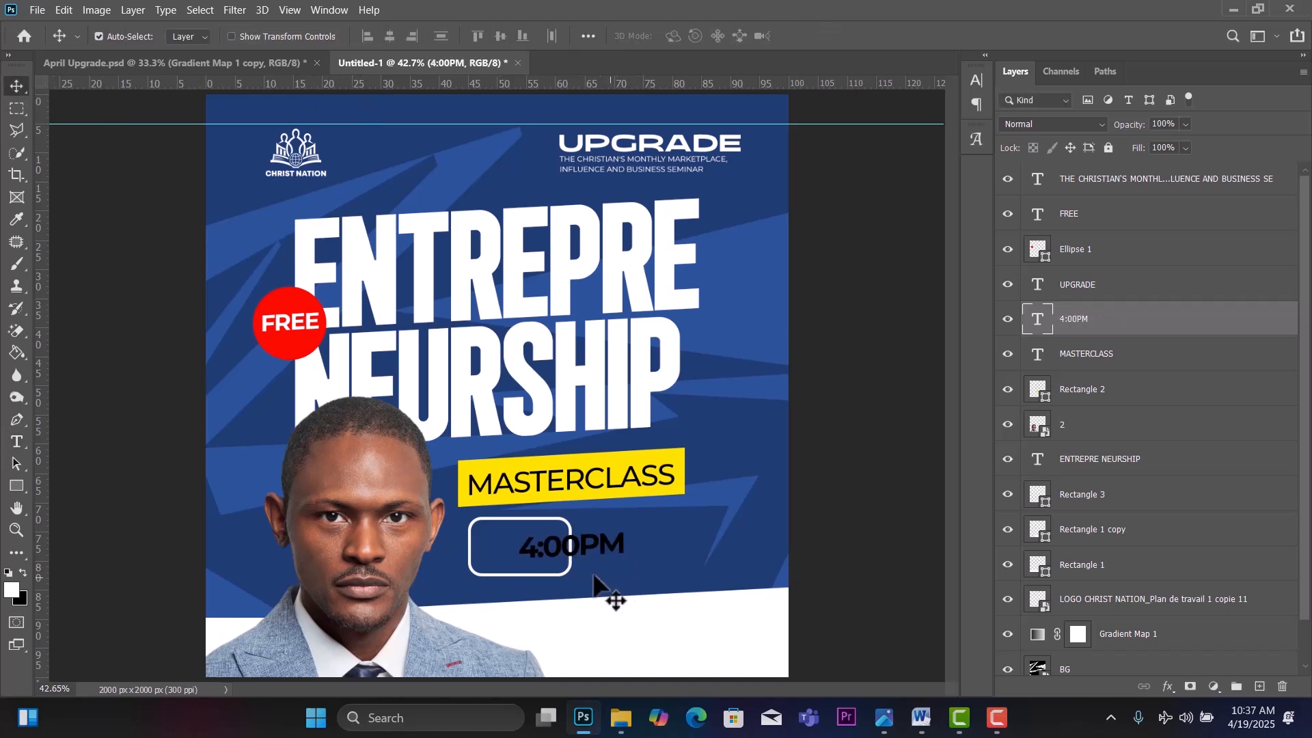
# Move 4:00PM into the rounded box, colour it white, scale it to 86%, and shift the box left.
pyautogui.moveTo(565, 565); pyautogui.dragTo(495, 548)
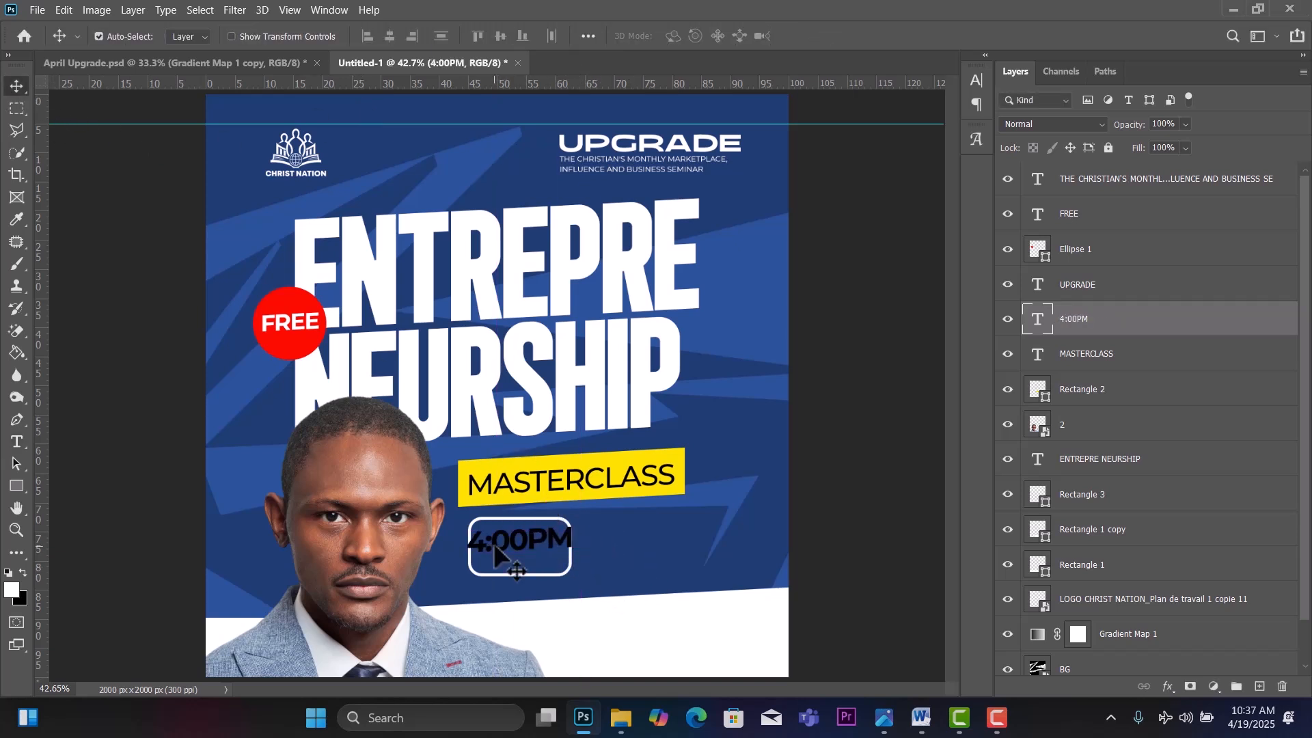
pyautogui.doubleClick(495, 548)
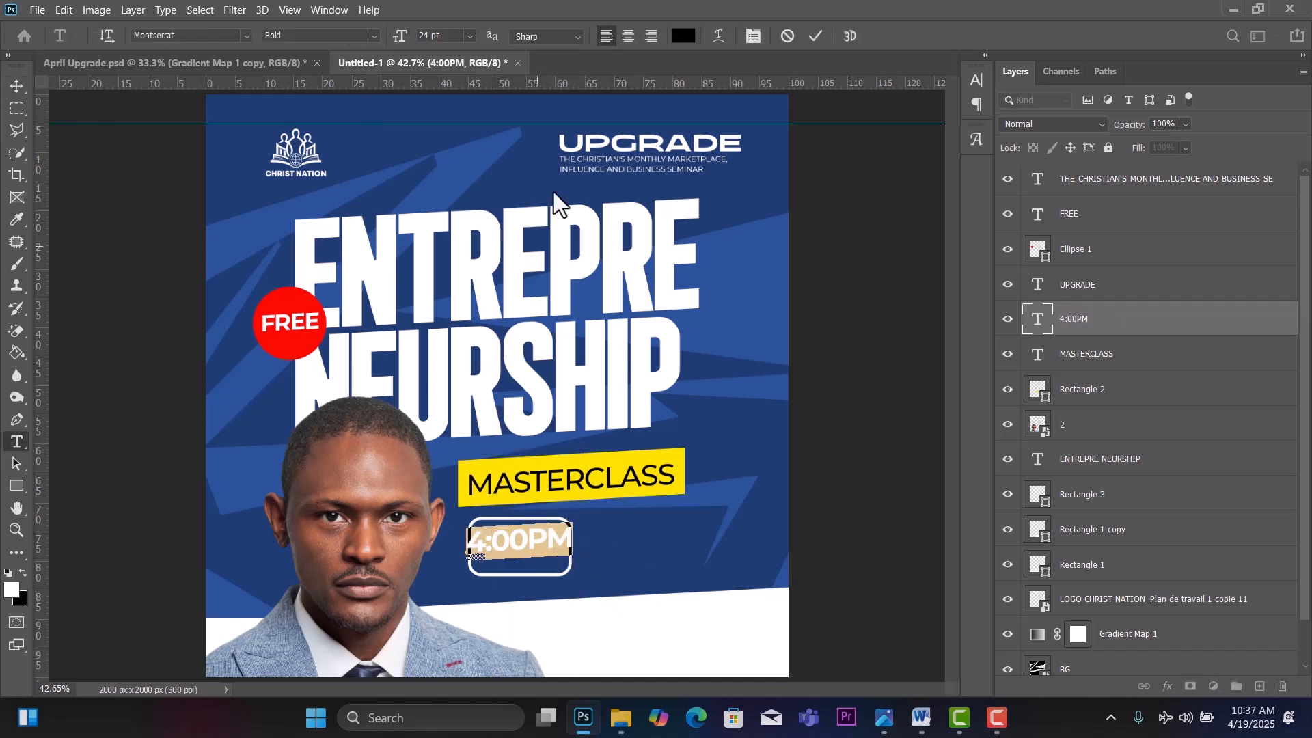
pyautogui.click(21, 574)
pyautogui.click(23, 86)
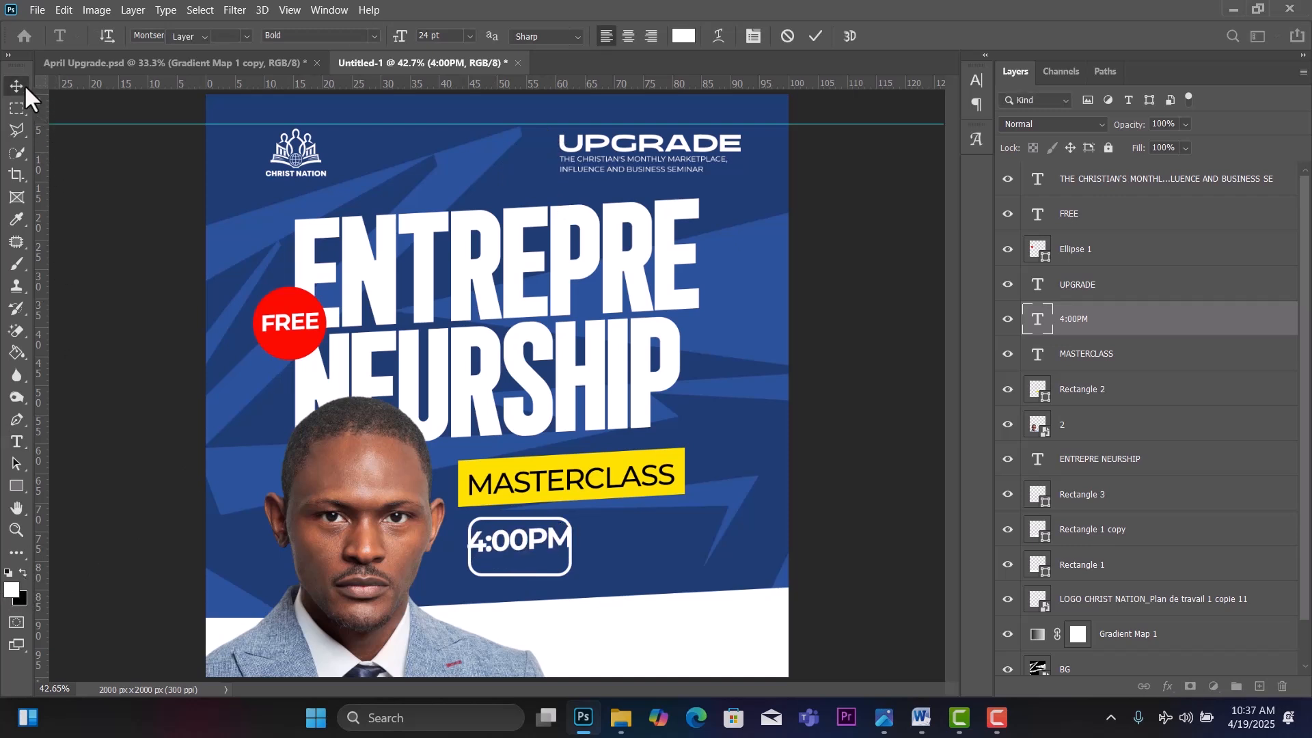
pyautogui.hotkey('ctrl', 't')
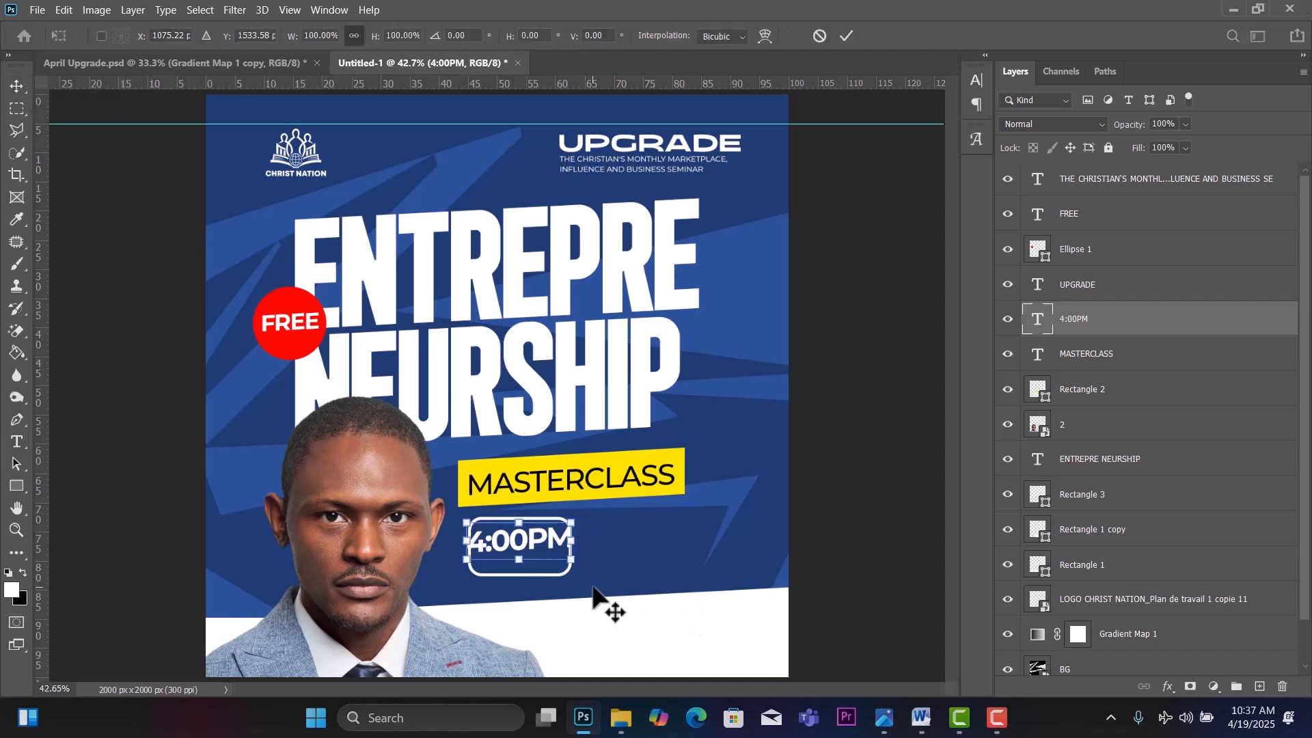
pyautogui.moveTo(573, 521); pyautogui.dragTo(557, 527)
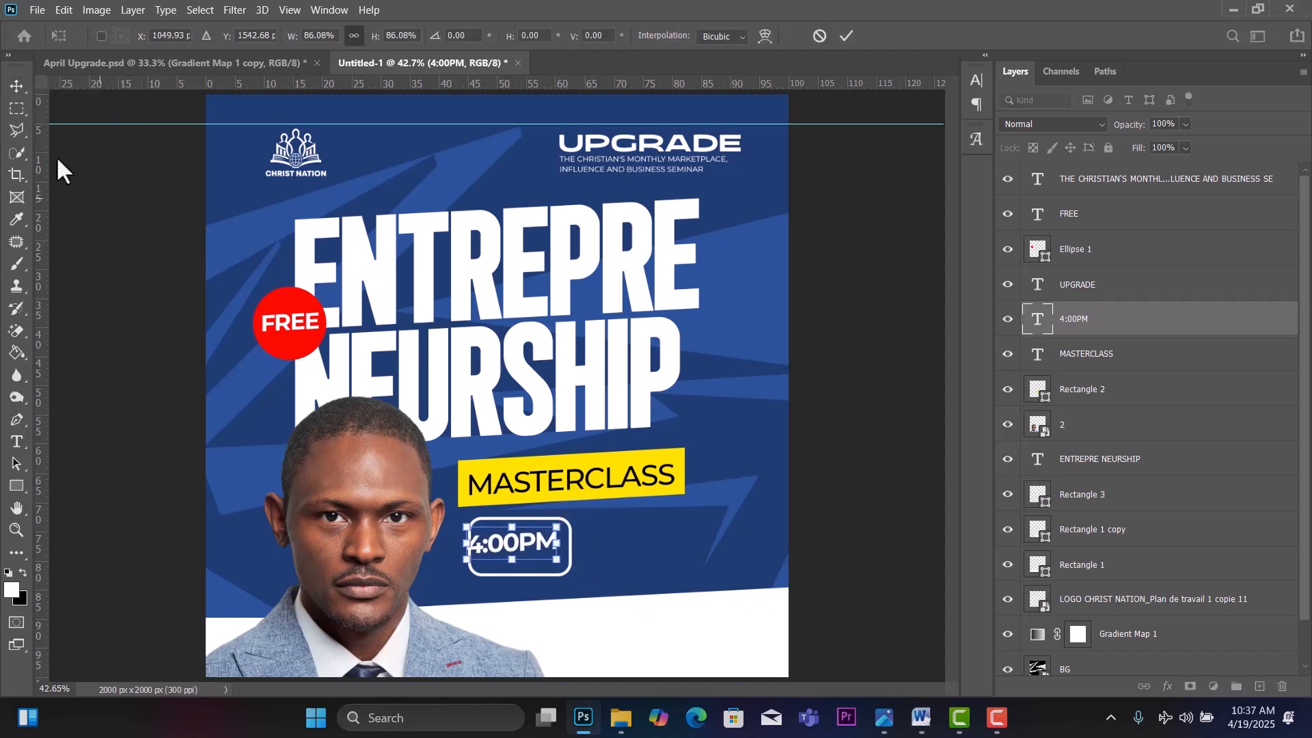
pyautogui.click(18, 81)
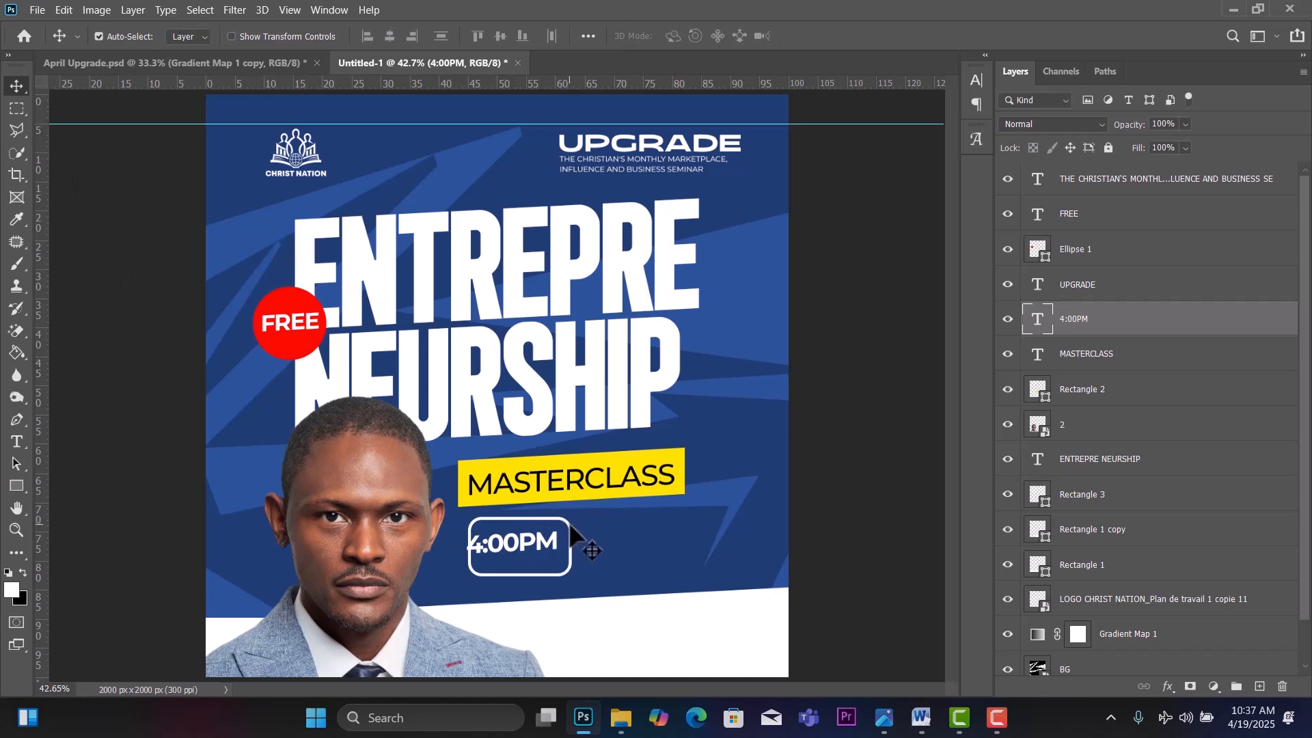
pyautogui.moveTo(571, 541); pyautogui.dragTo(561, 542)
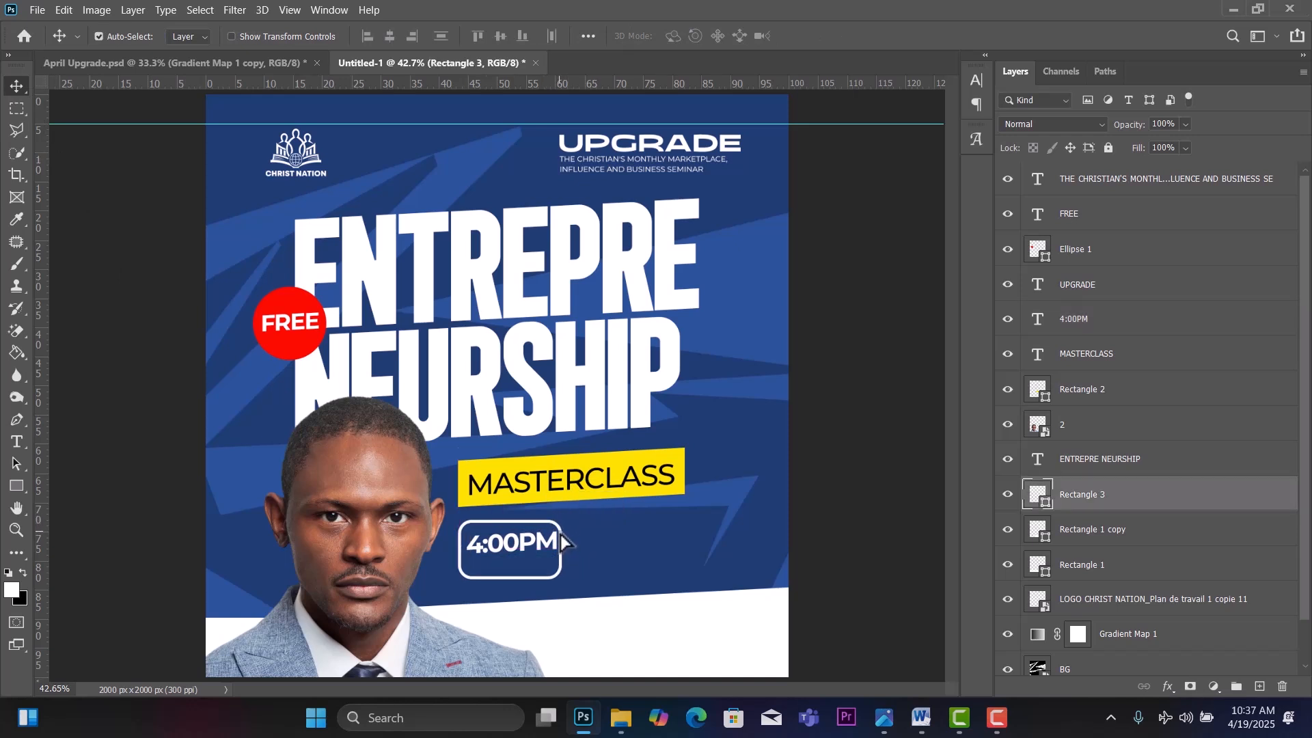
# Skew the rounded outline box by about 6 degrees.
pyautogui.hotkey('ctrl', 't')
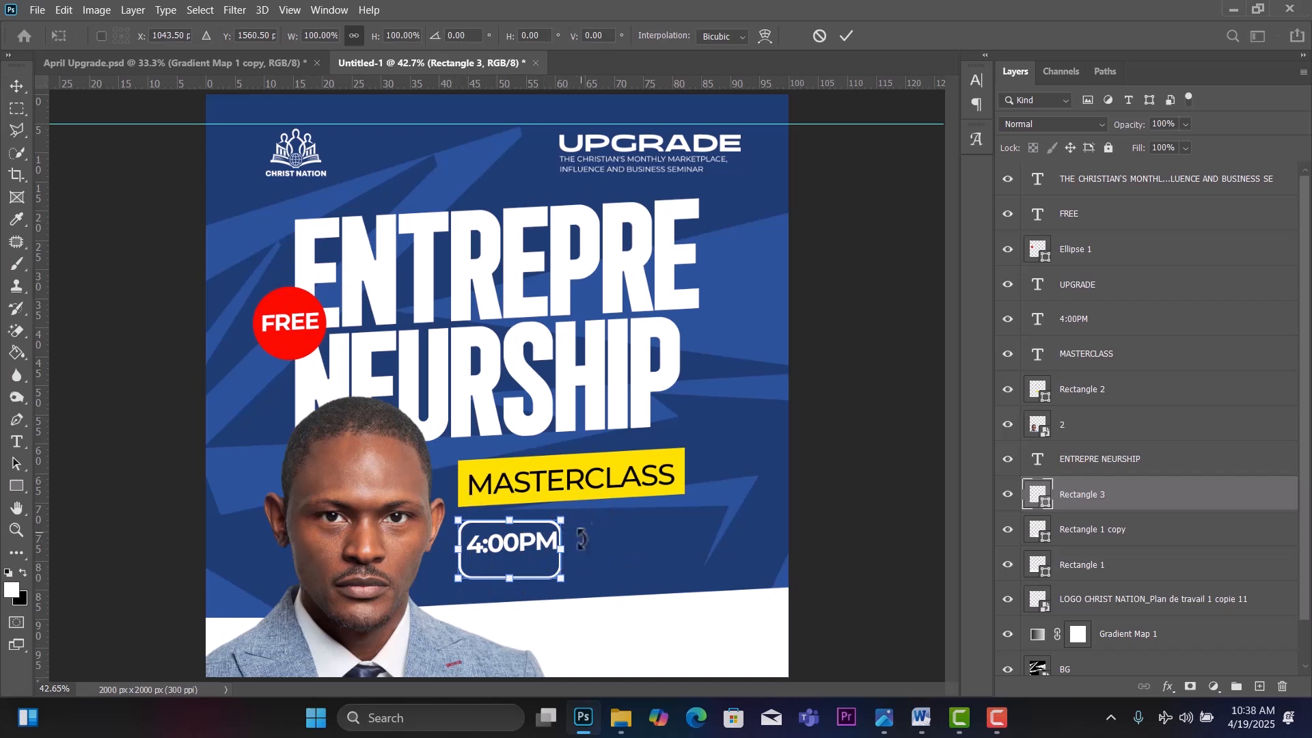
pyautogui.rightClick(540, 560)
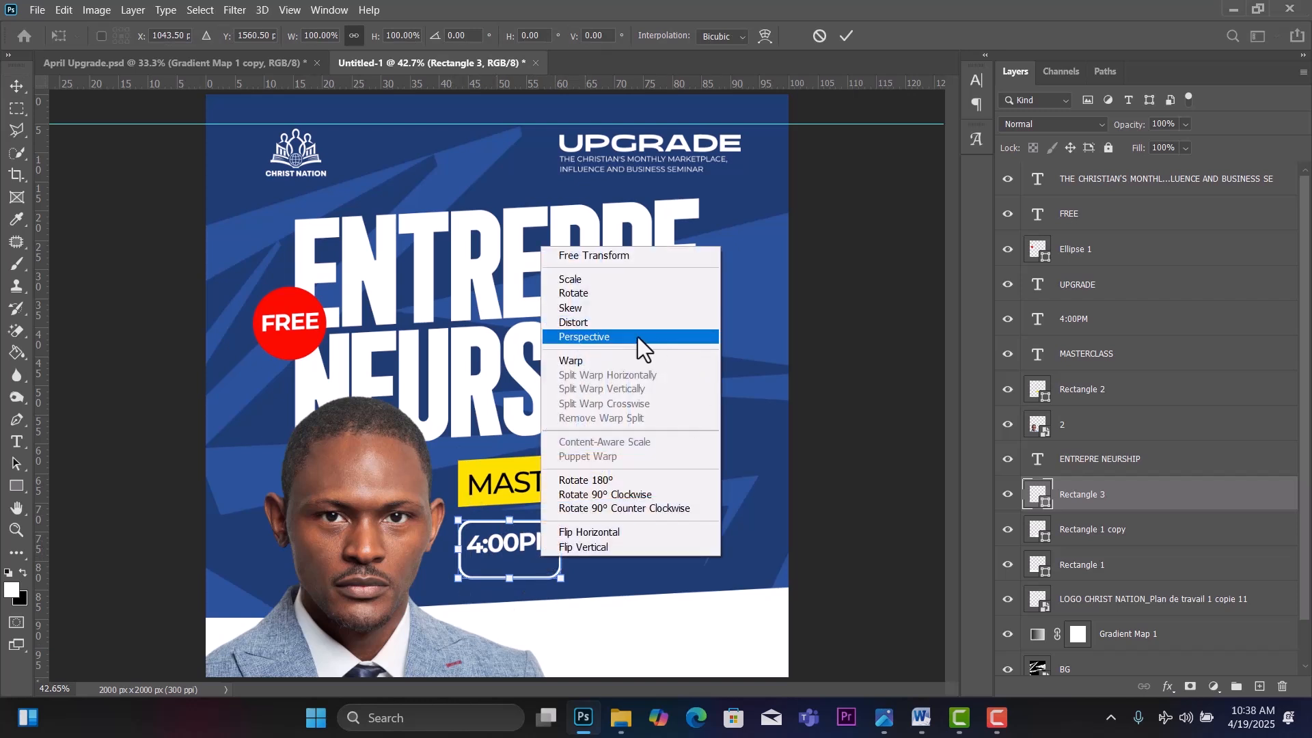
pyautogui.click(574, 308)
pyautogui.moveTo(563, 547); pyautogui.dragTo(570, 545)
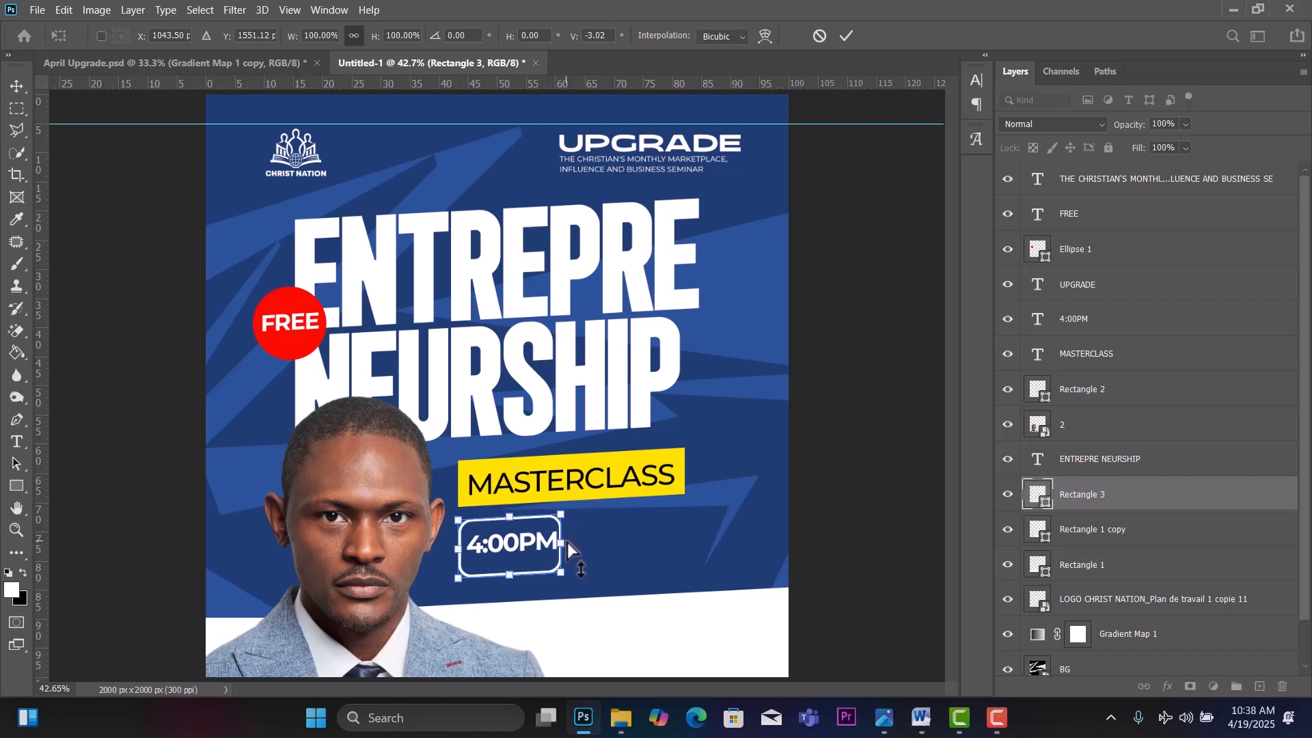
pyautogui.click(15, 85)
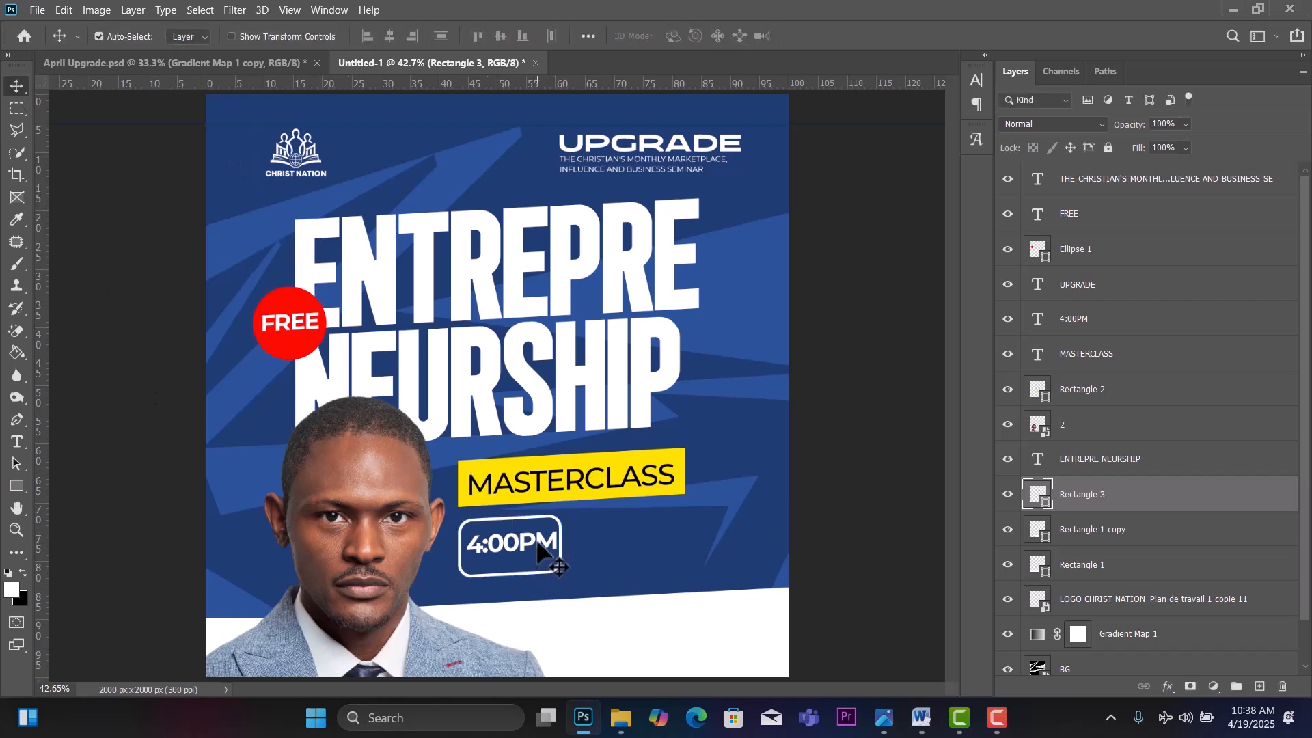
# Shrink 4:00PM to about 91% and nudge it centred inside the box.
pyautogui.moveTo(545, 556); pyautogui.dragTo(535, 542)
pyautogui.hotkey('ctrl', 't')
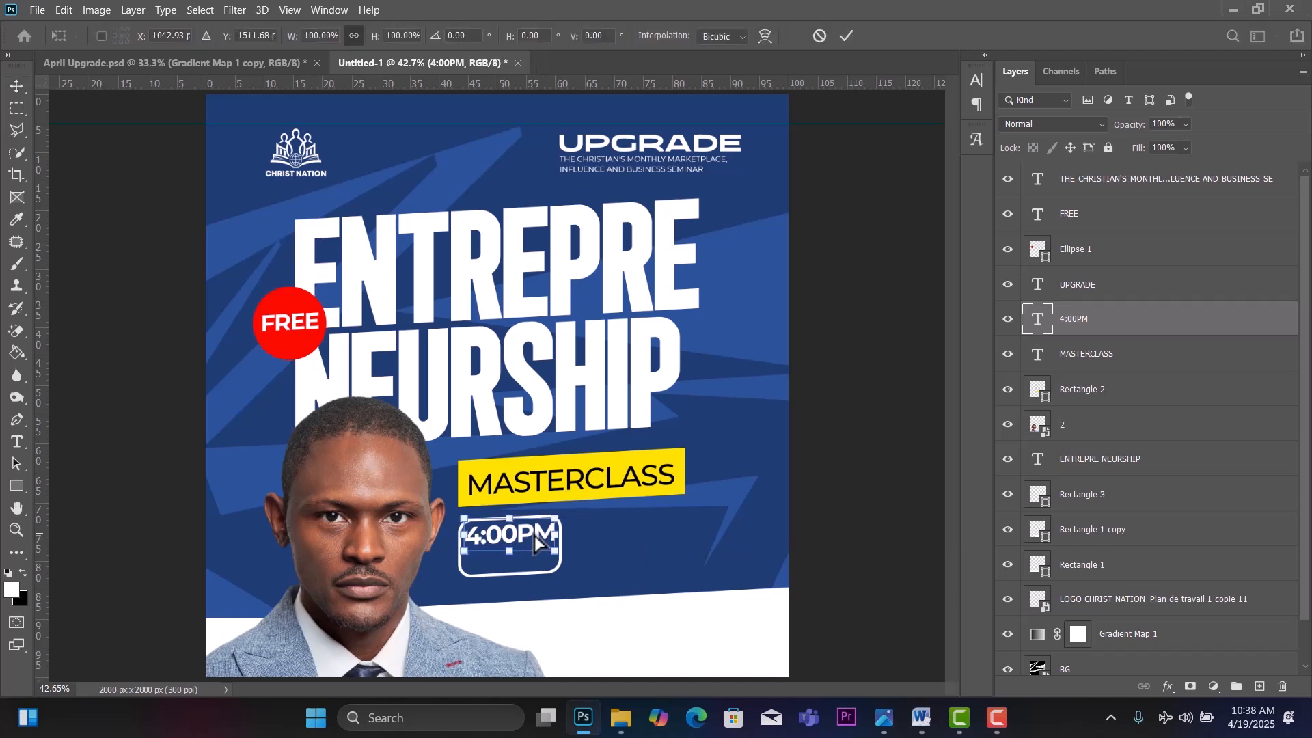
pyautogui.moveTo(558, 518); pyautogui.dragTo(547, 522)
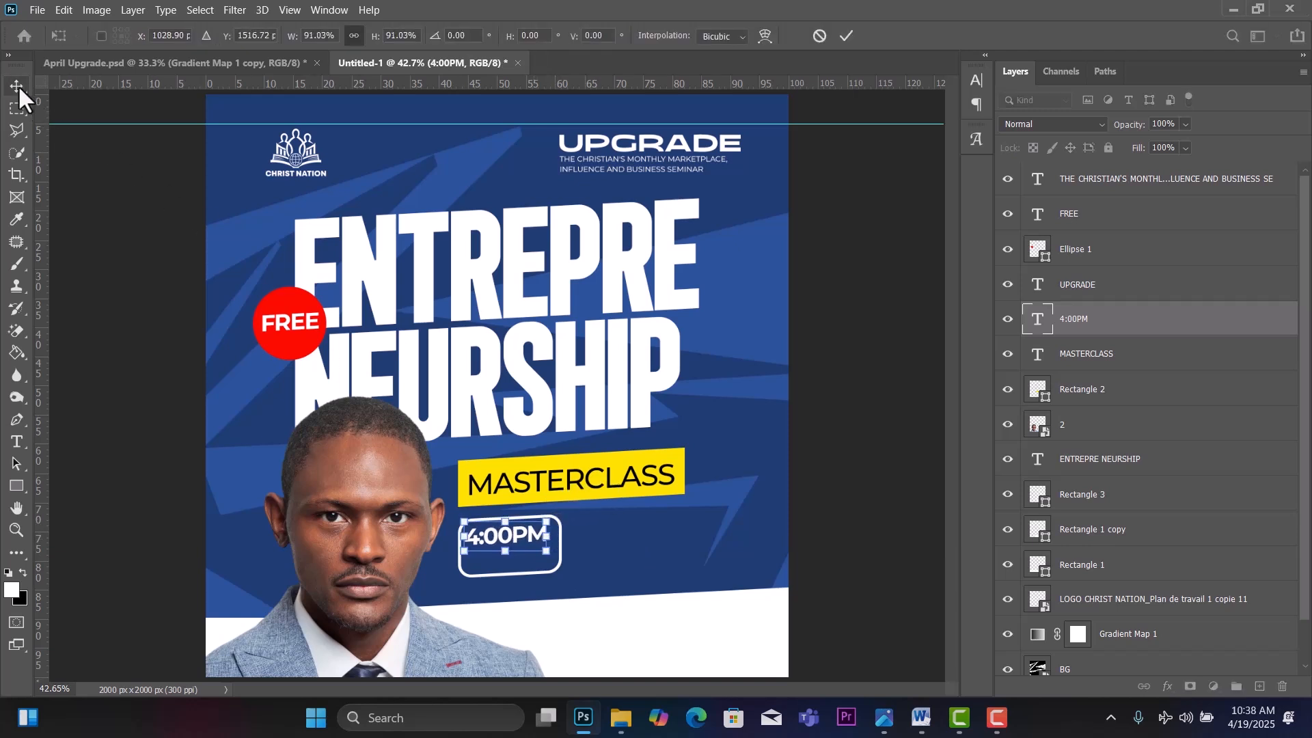
pyautogui.click(17, 84)
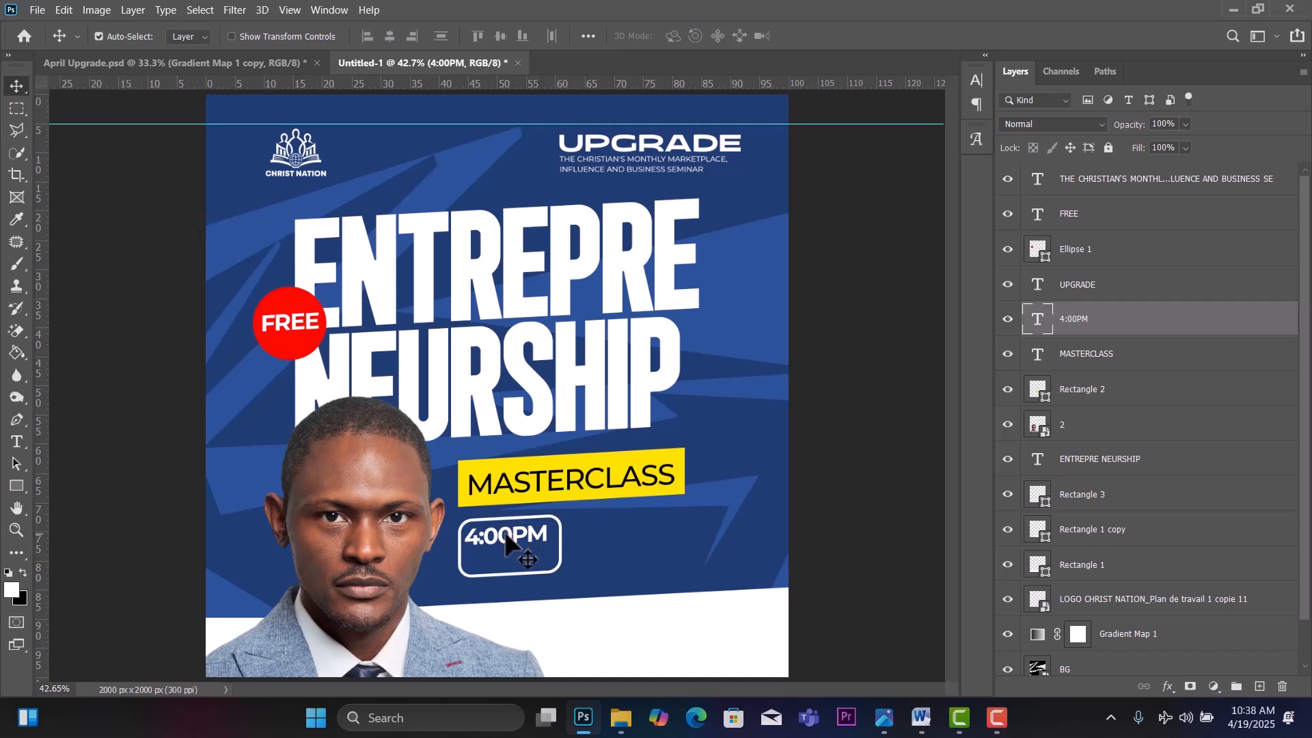
pyautogui.moveTo(505, 535); pyautogui.dragTo(513, 535)
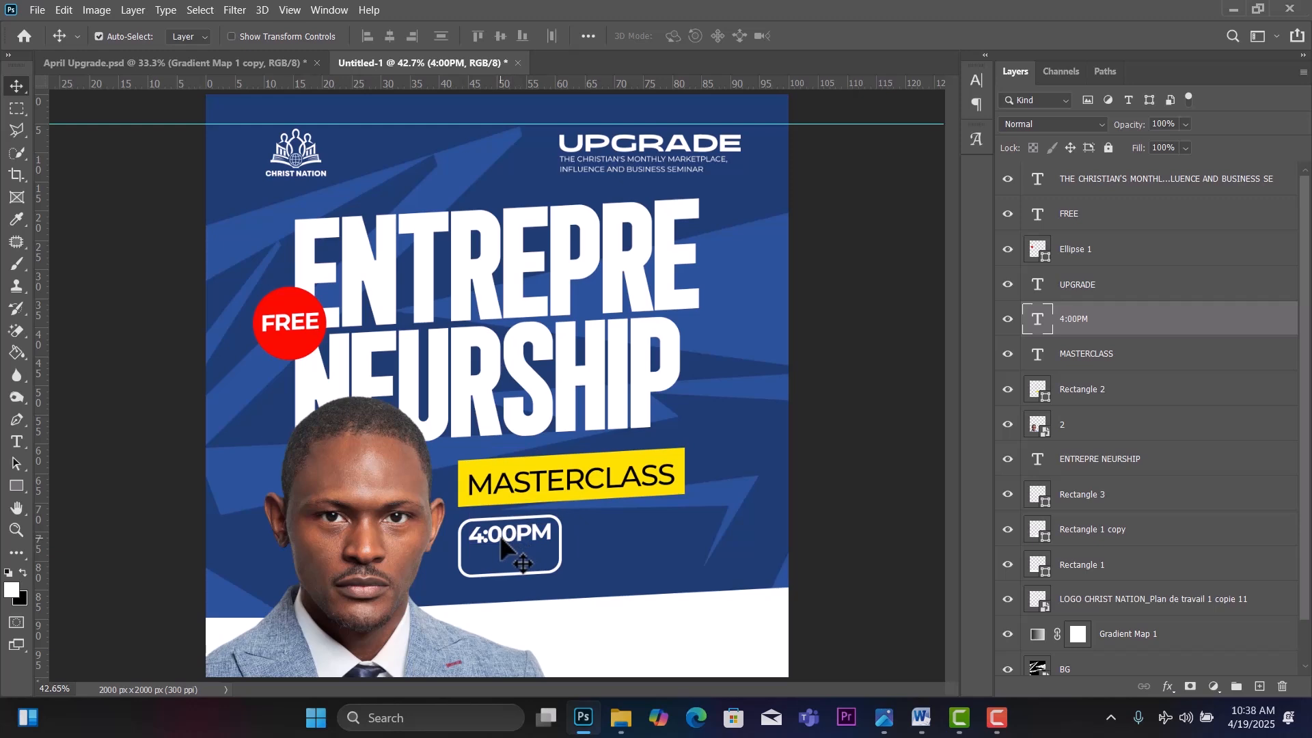
pyautogui.press('Down')
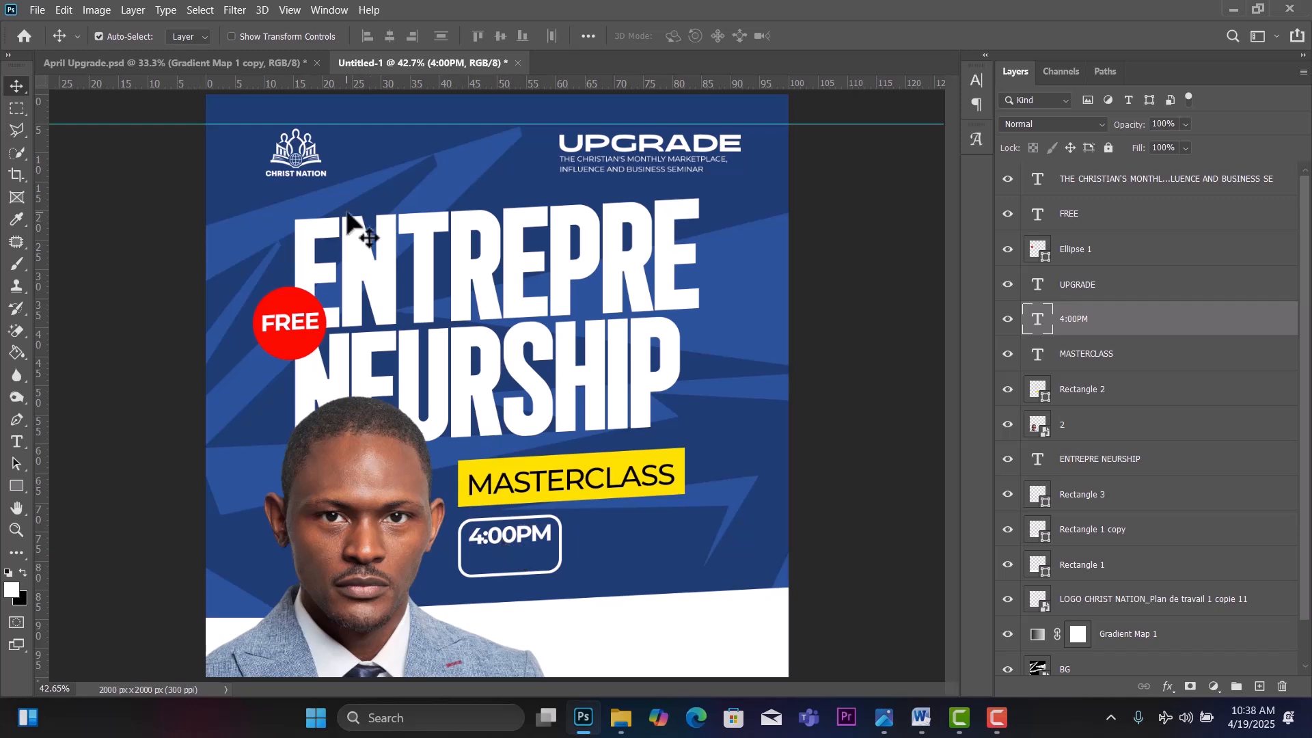
# Copy the APRIL 19 line from the Word notes and return to Photoshop.
pyautogui.click(921, 718)
pyautogui.moveTo(502, 469); pyautogui.dragTo(388, 483)
pyautogui.hotkey('ctrl', 'c')
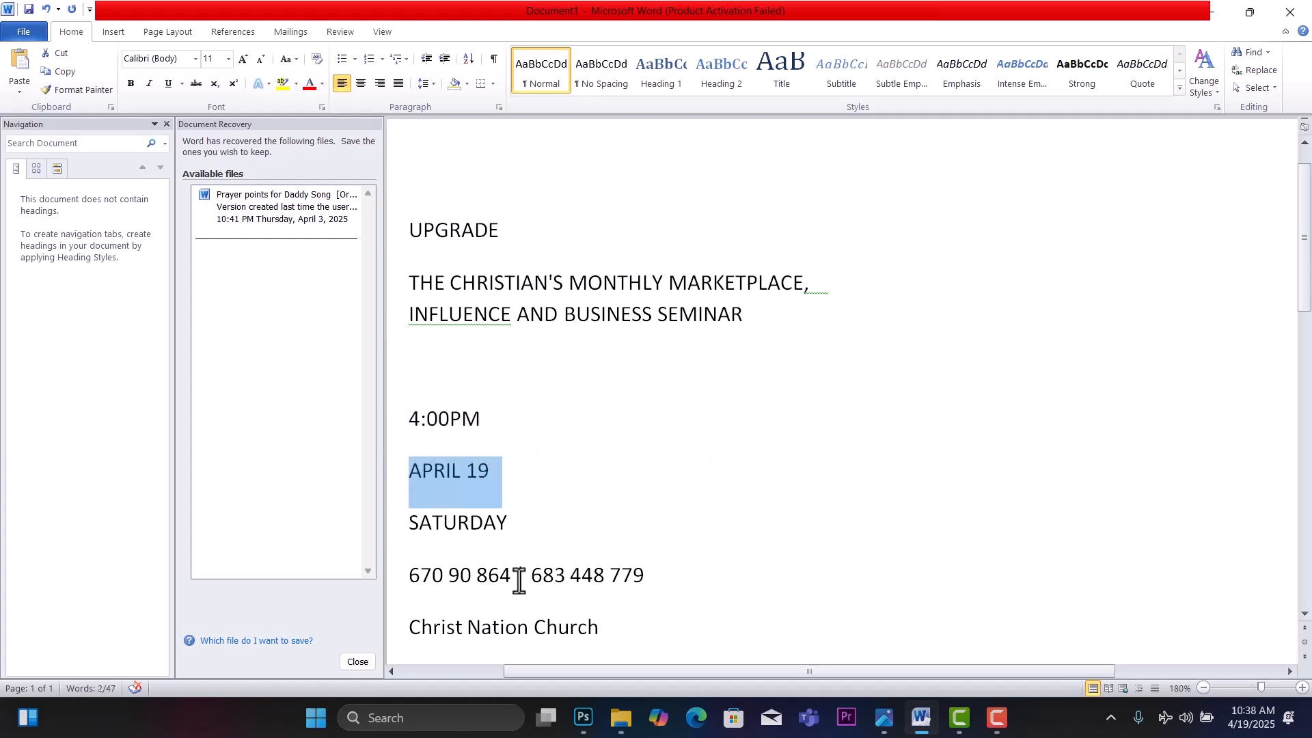
pyautogui.click(583, 725)
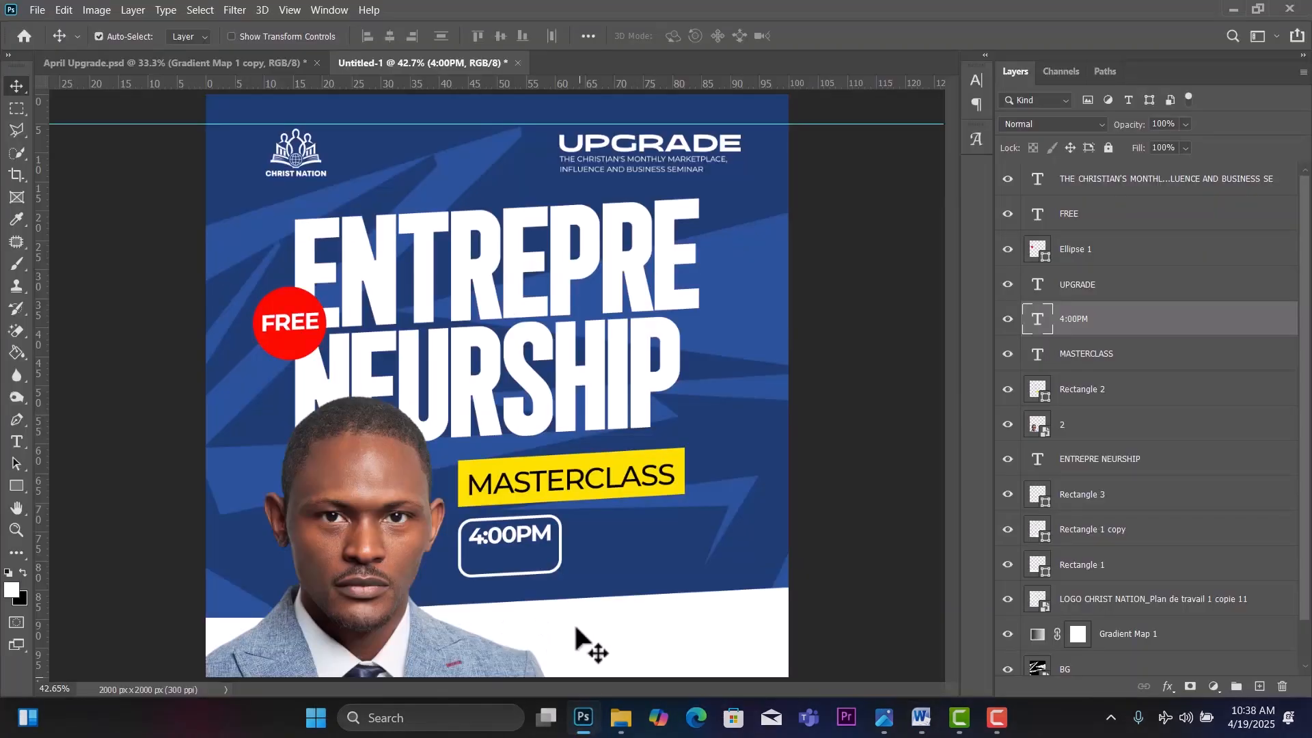
# Duplicate the 4:00PM text below itself and replace it with APRIL 19.
pyautogui.moveTo(505, 534); pyautogui.dragTo(508, 551)
pyautogui.doubleClick(508, 546)
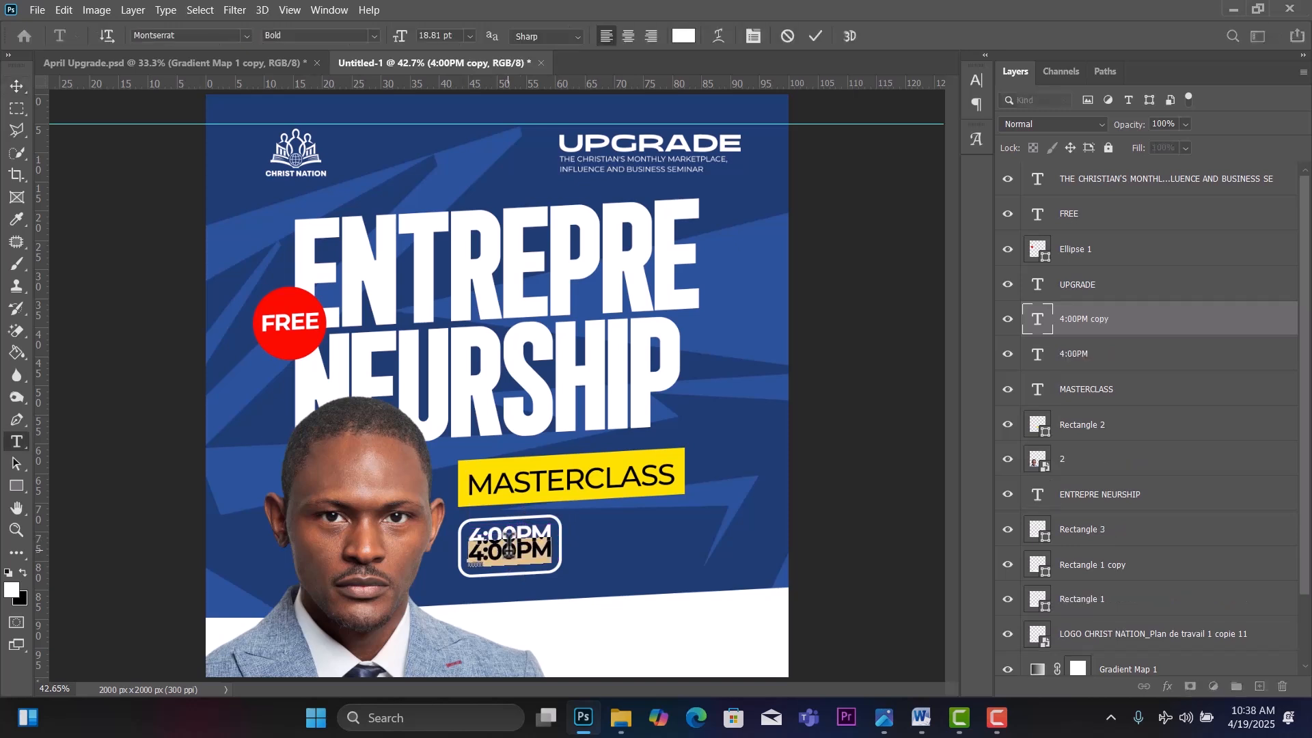
pyautogui.hotkey('ctrl', 'v')
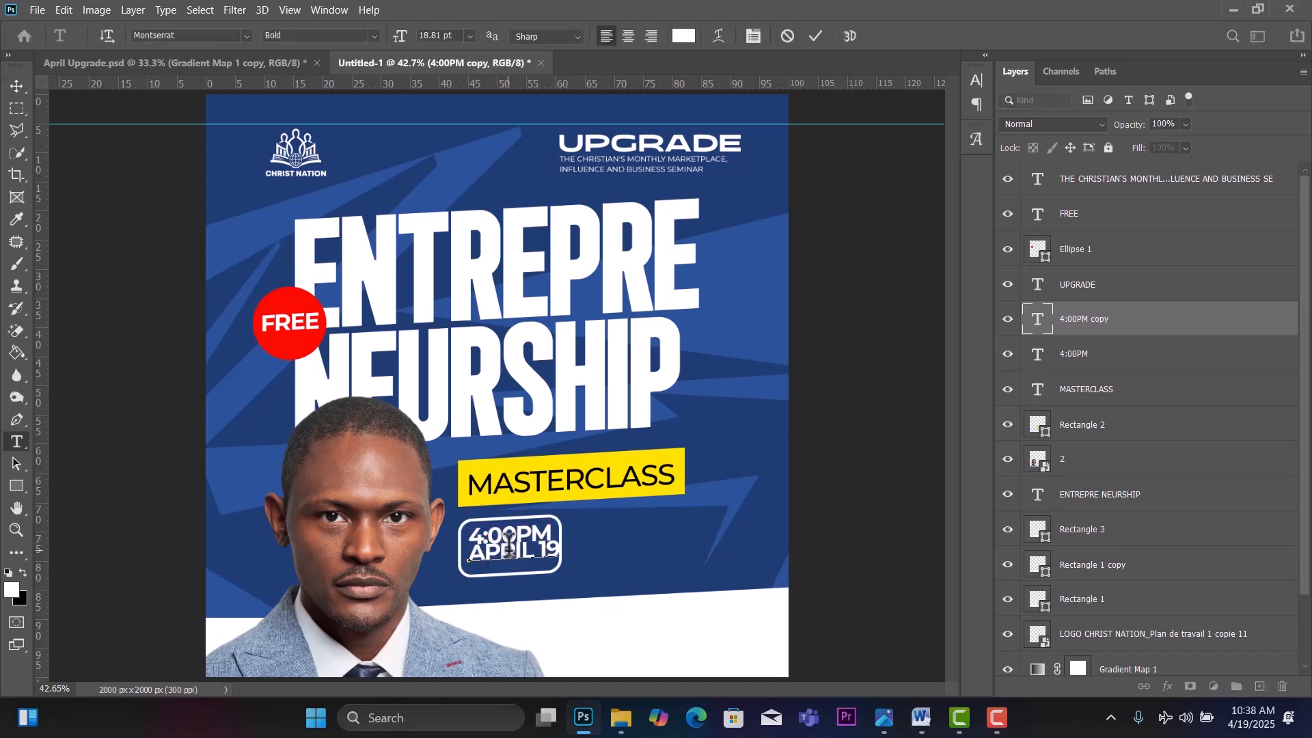
pyautogui.click(19, 88)
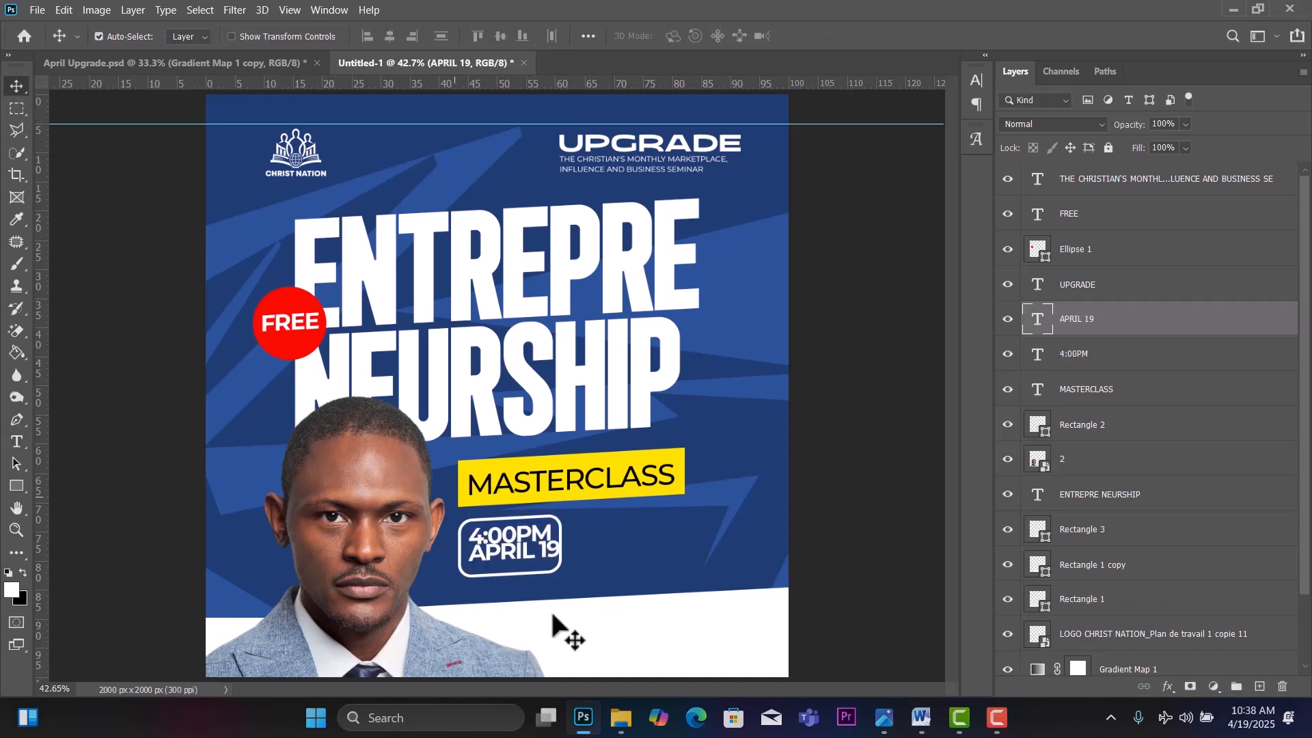
# Stretch Rectangle 3 downward to about 116% height so it encloses both lines.
pyautogui.click(528, 578)
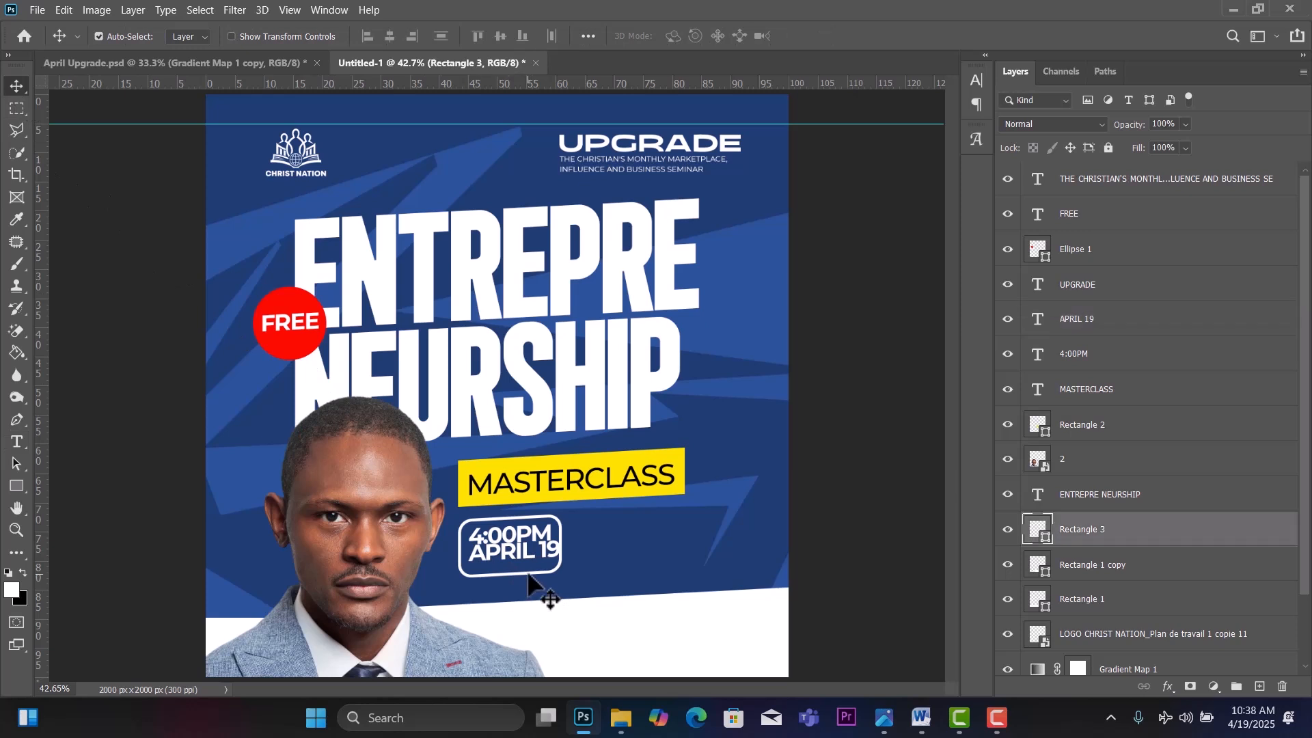
pyautogui.hotkey('ctrl', 't')
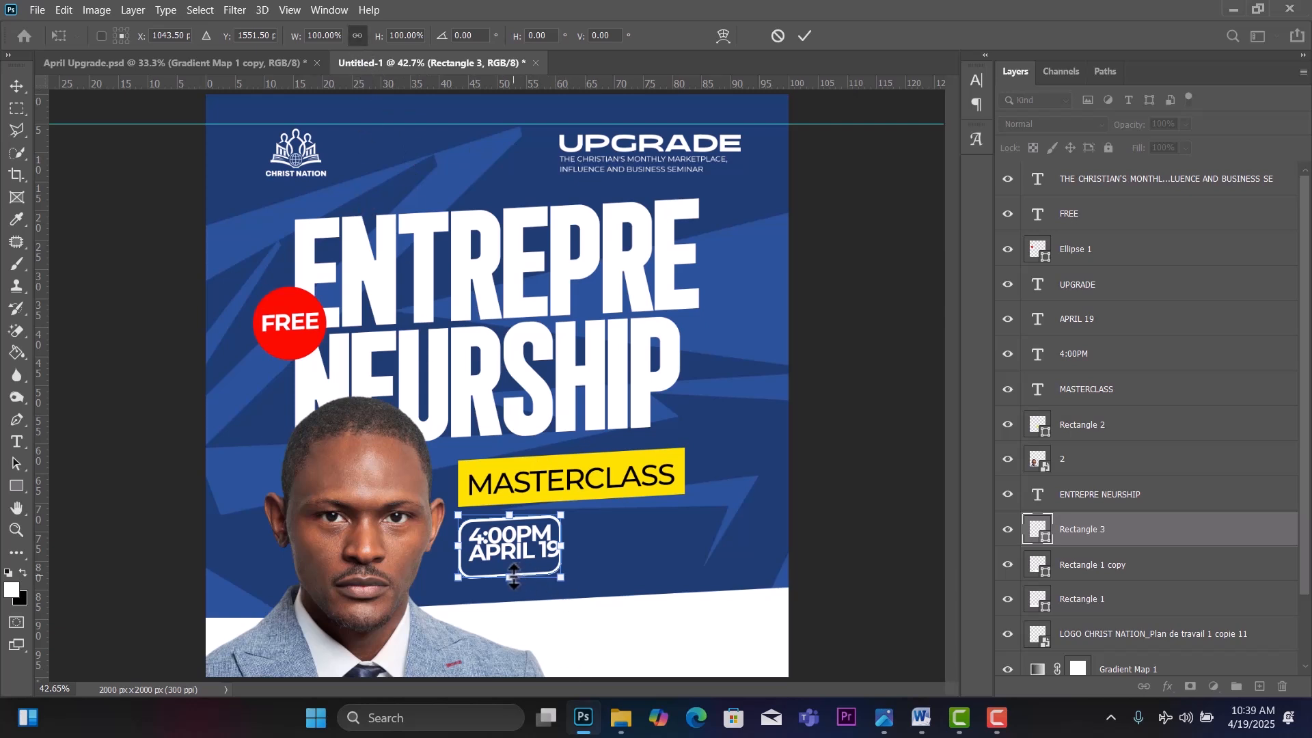
pyautogui.moveTo(514, 577); pyautogui.dragTo(512, 591)
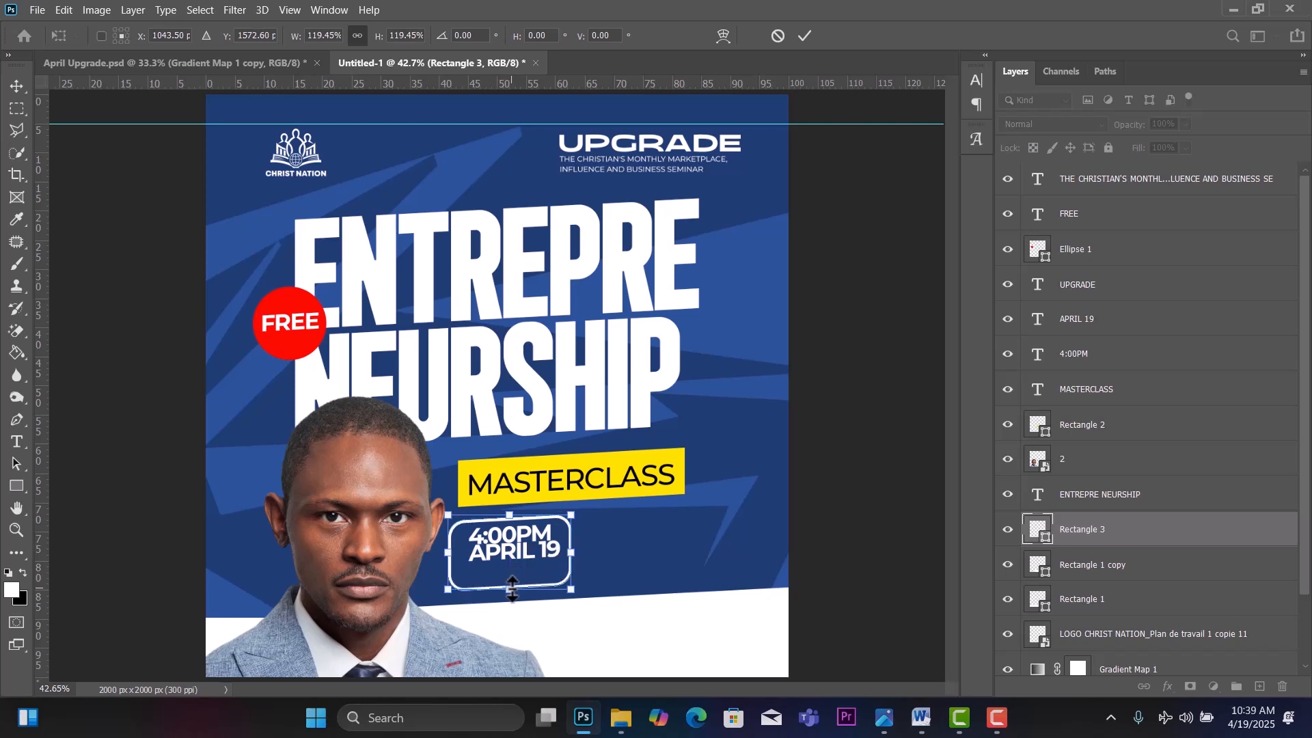
pyautogui.hotkey('ctrl', 'z')
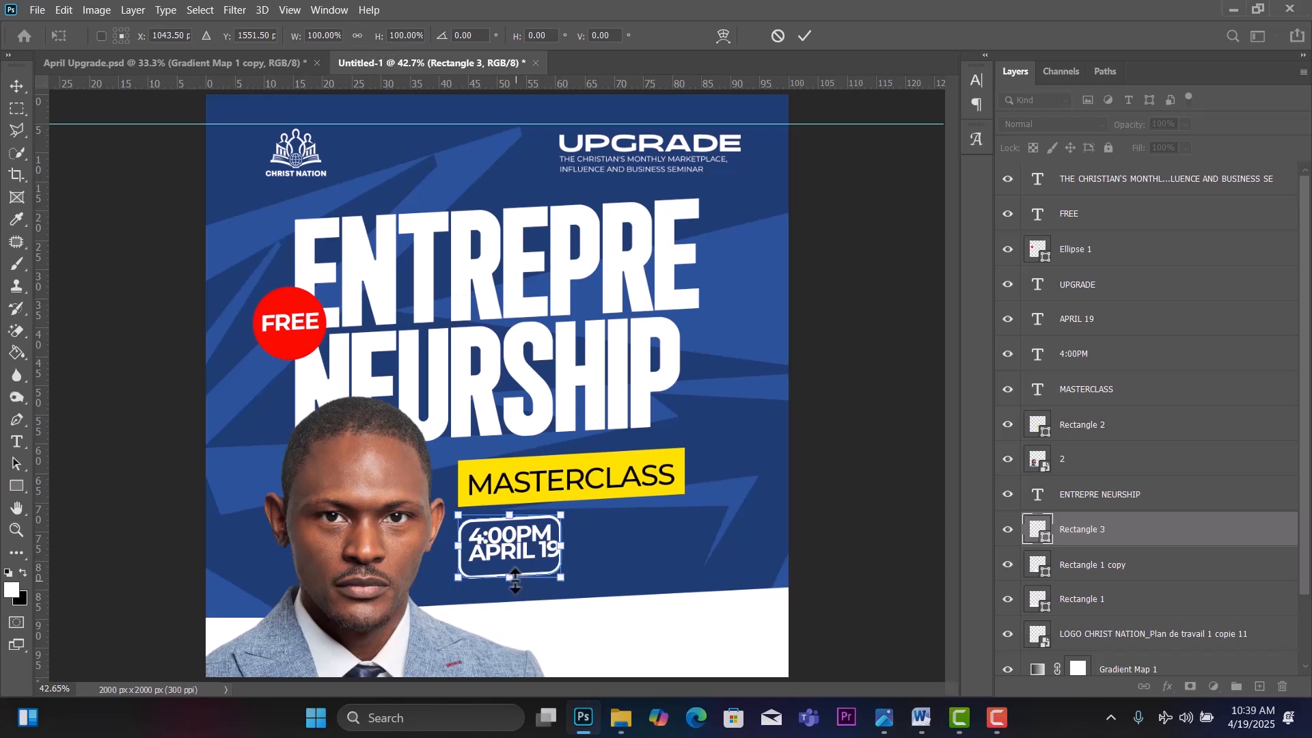
pyautogui.moveTo(515, 580); pyautogui.dragTo(516, 594)
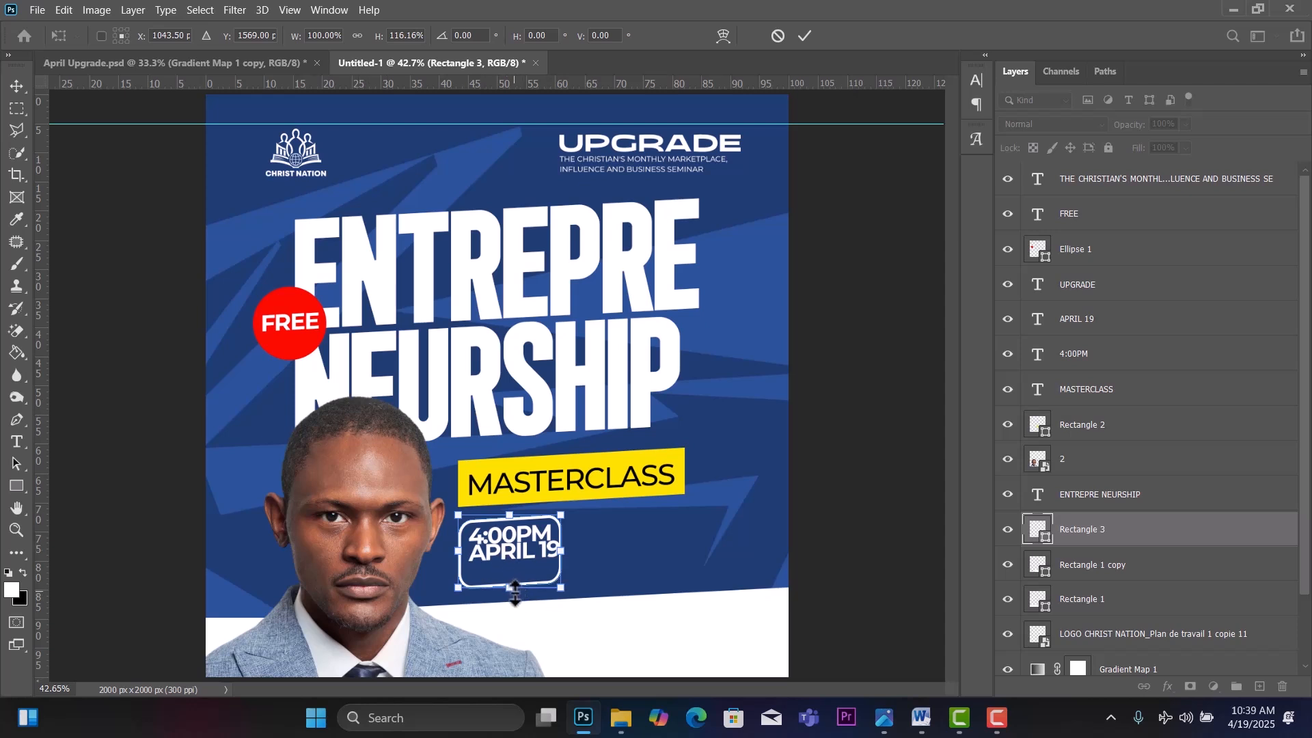
pyautogui.moveTo(515, 587); pyautogui.dragTo(516, 588)
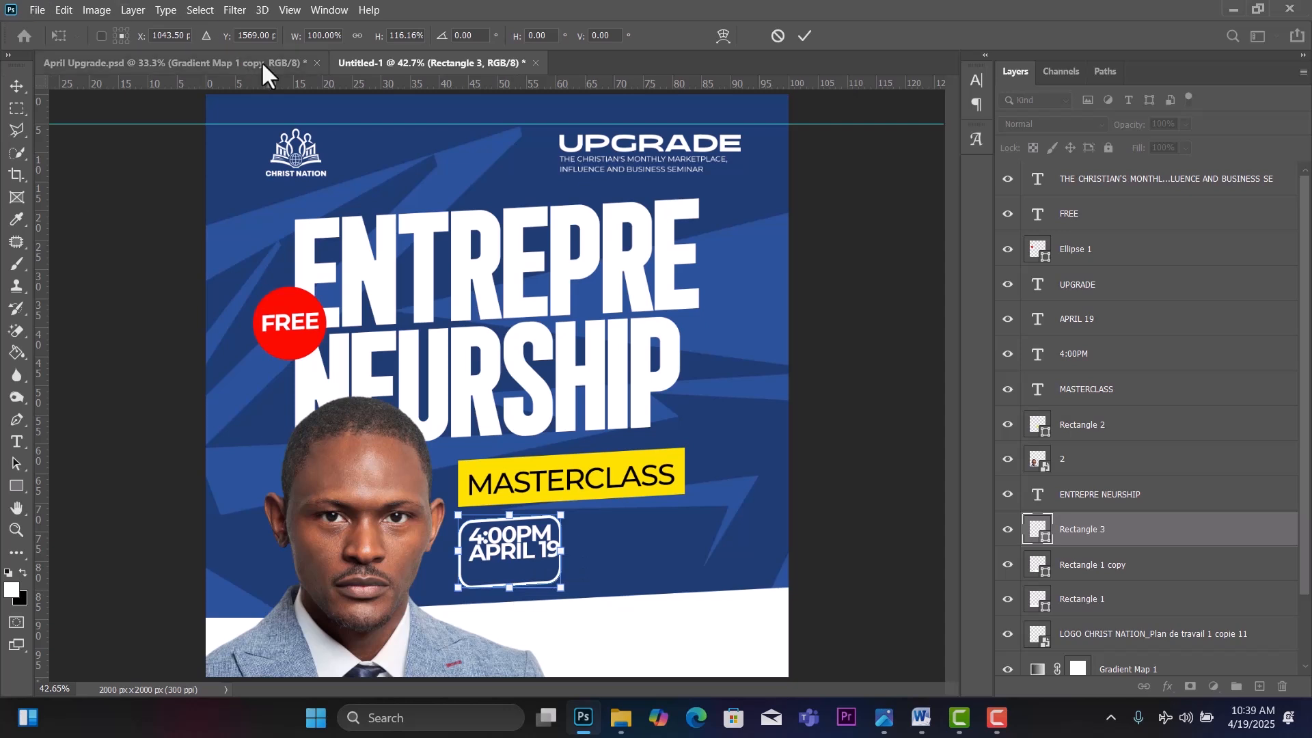
pyautogui.click(10, 85)
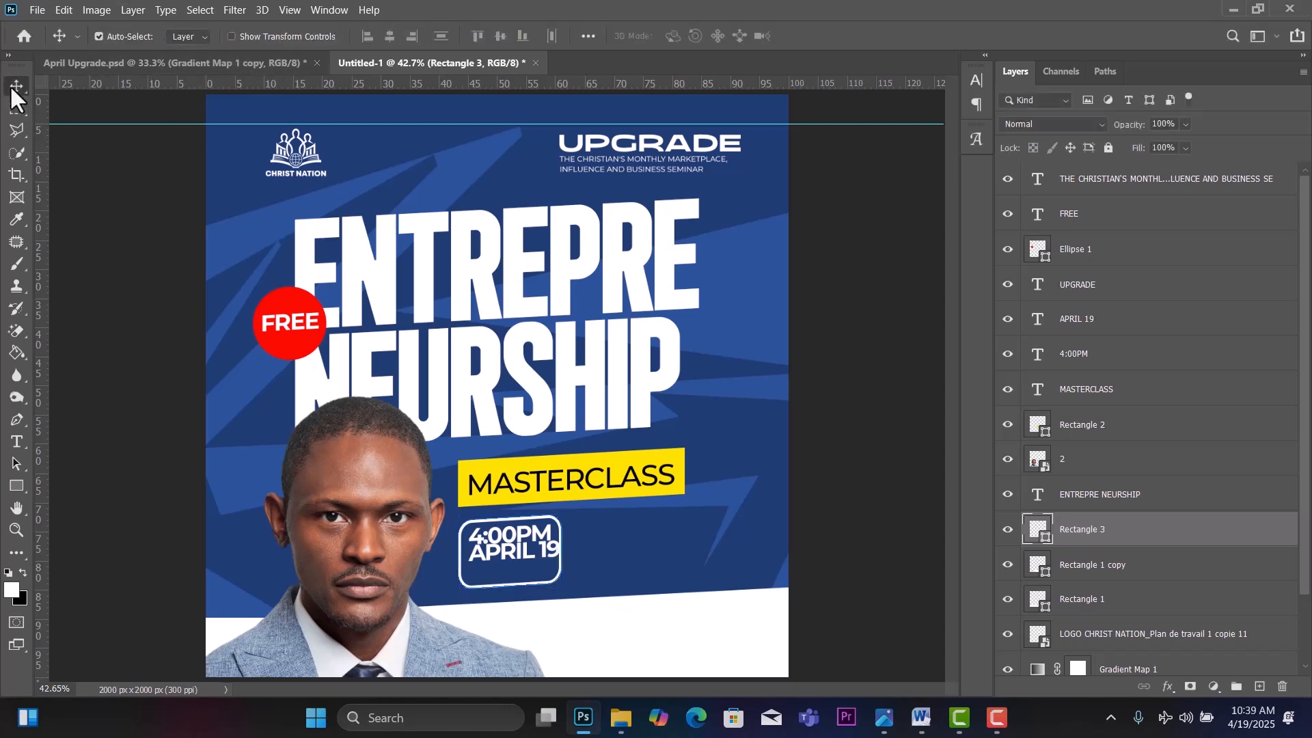
# Scale the 4:00PM and APRIL 19 lines together to about 86% and nudge them down.
pyautogui.click(517, 561)
pyautogui.keyDown('ctrl'); pyautogui.click(1095, 356); pyautogui.keyUp('ctrl')
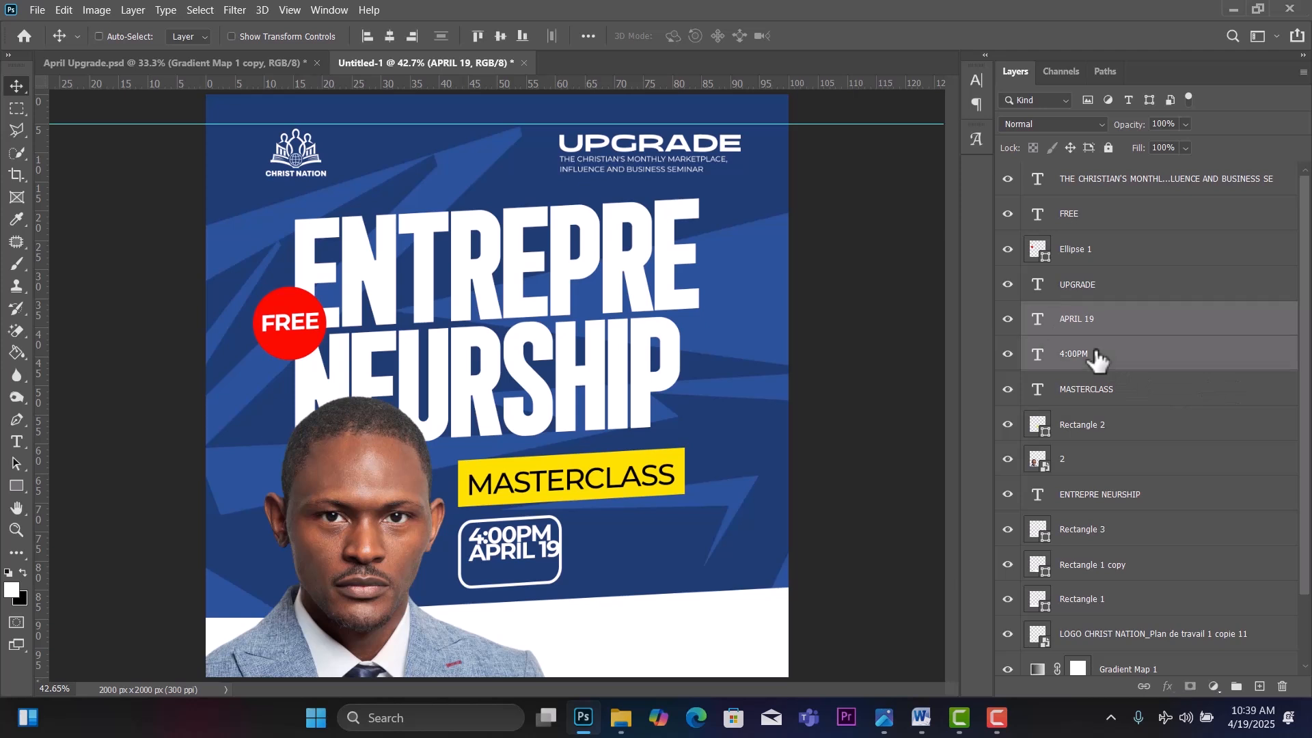
pyautogui.hotkey('ctrl', 't')
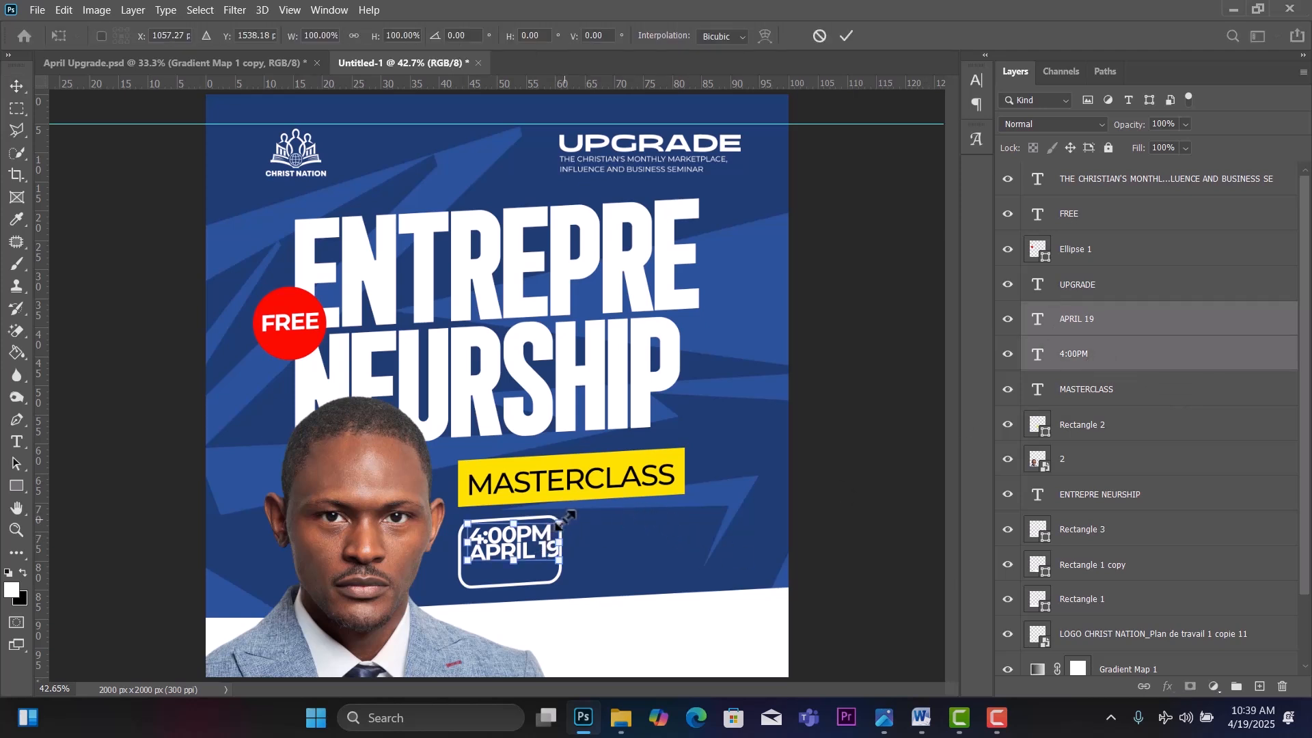
pyautogui.moveTo(564, 519); pyautogui.dragTo(546, 520)
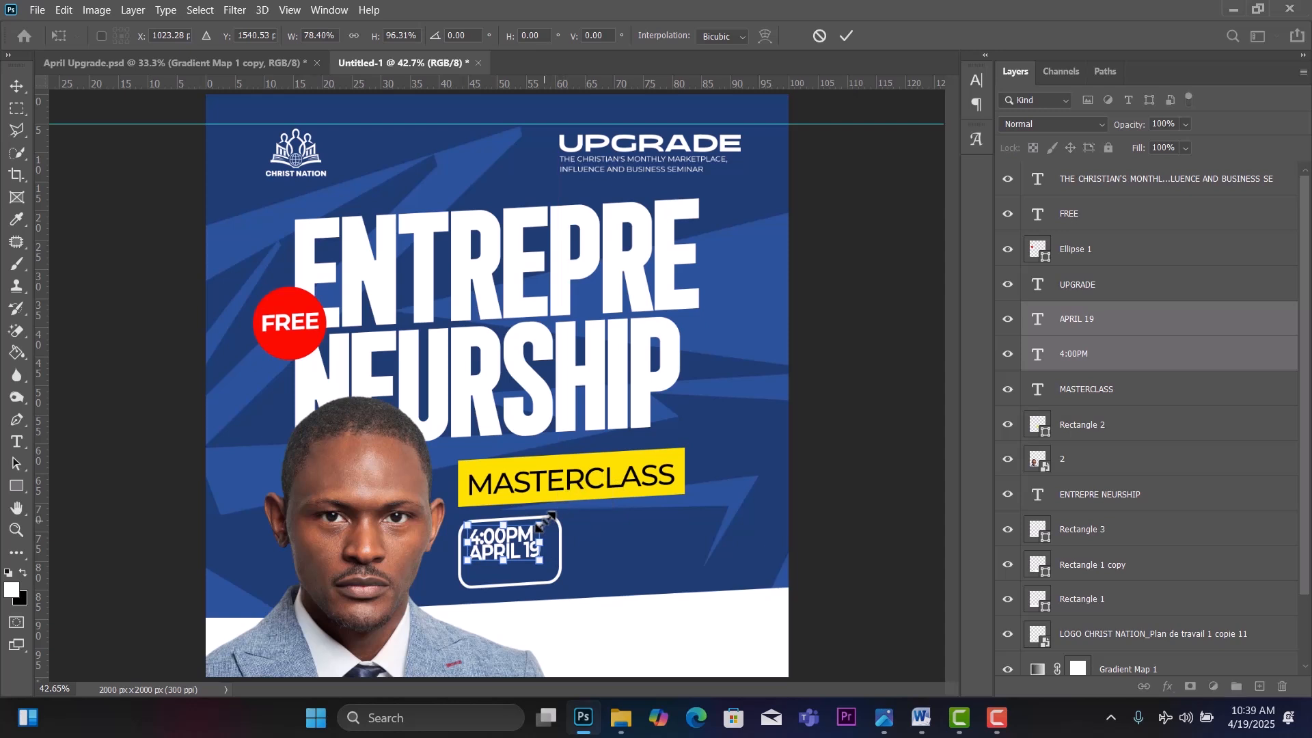
pyautogui.hotkey('ctrl', 'z')
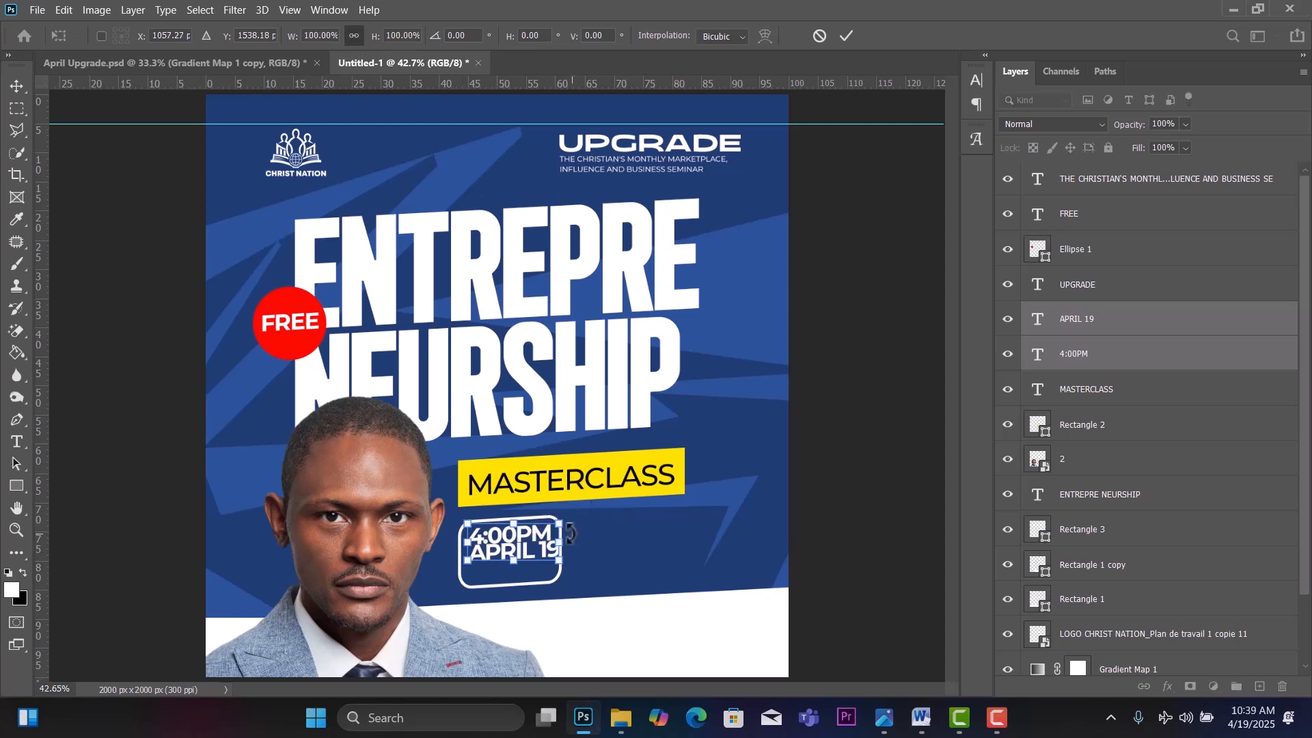
pyautogui.moveTo(560, 523); pyautogui.dragTo(545, 525)
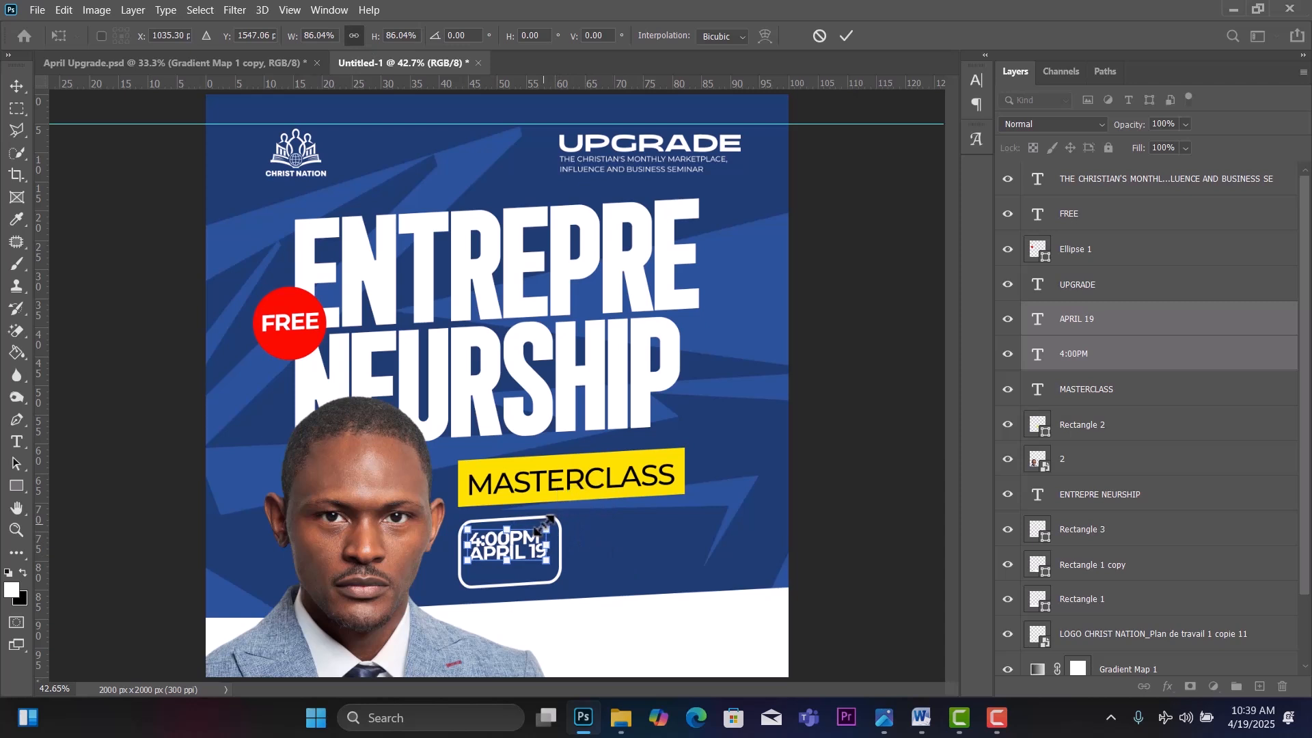
pyautogui.click(15, 95)
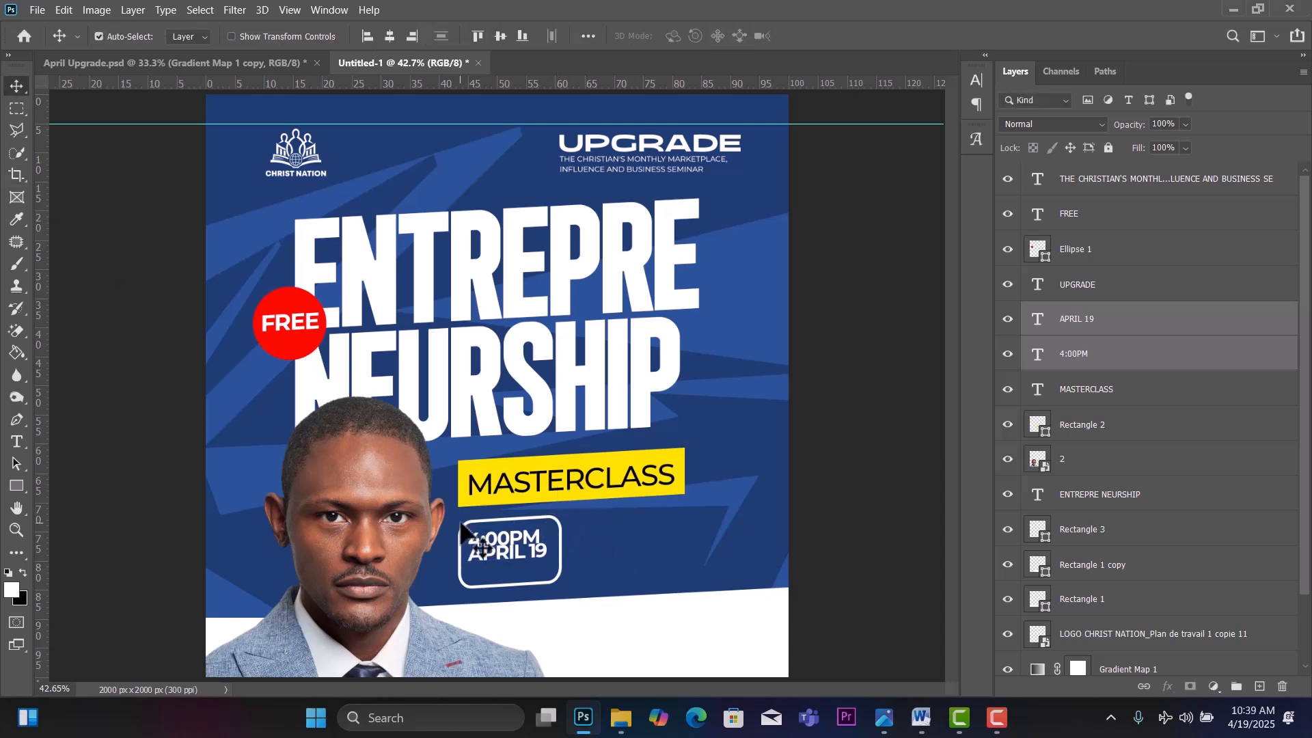
pyautogui.press('Down')
pyautogui.press('Down')
# Realign 4:00PM above APRIL 19 with small arrow-key nudges.
pyautogui.click(915, 452)
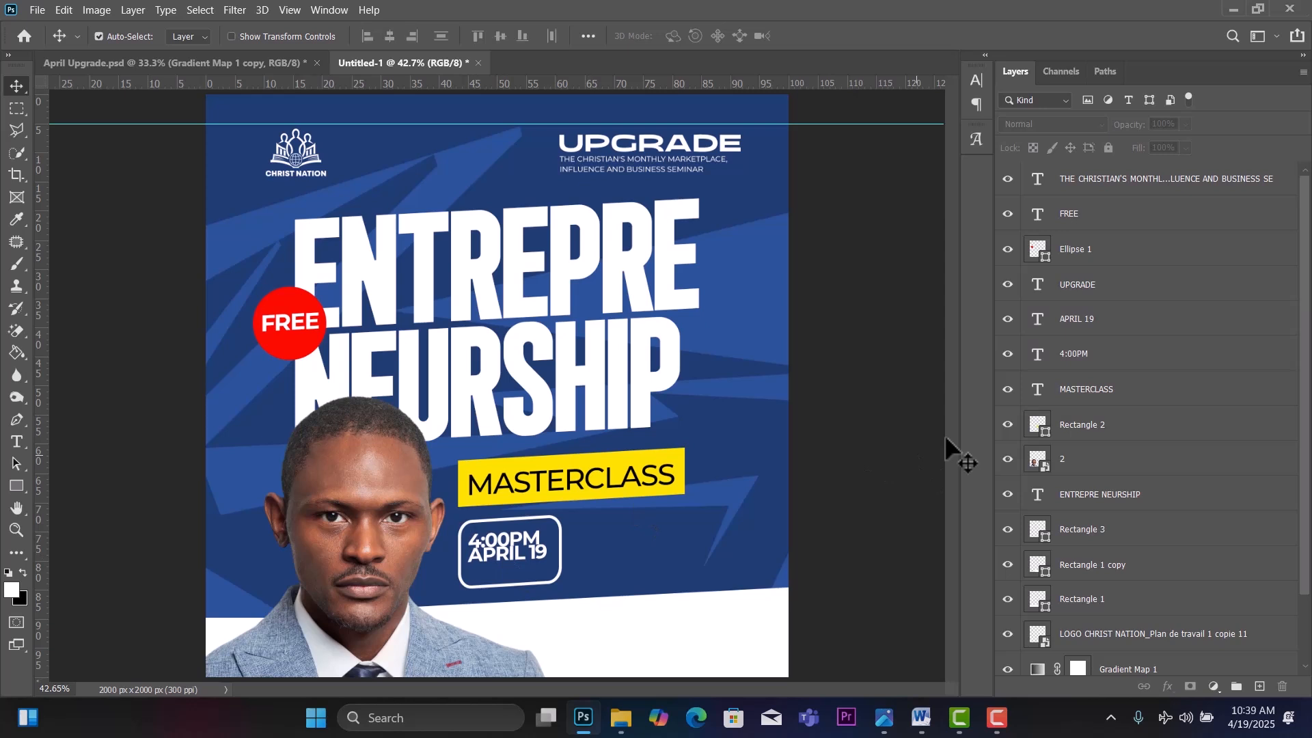
pyautogui.click(1100, 362)
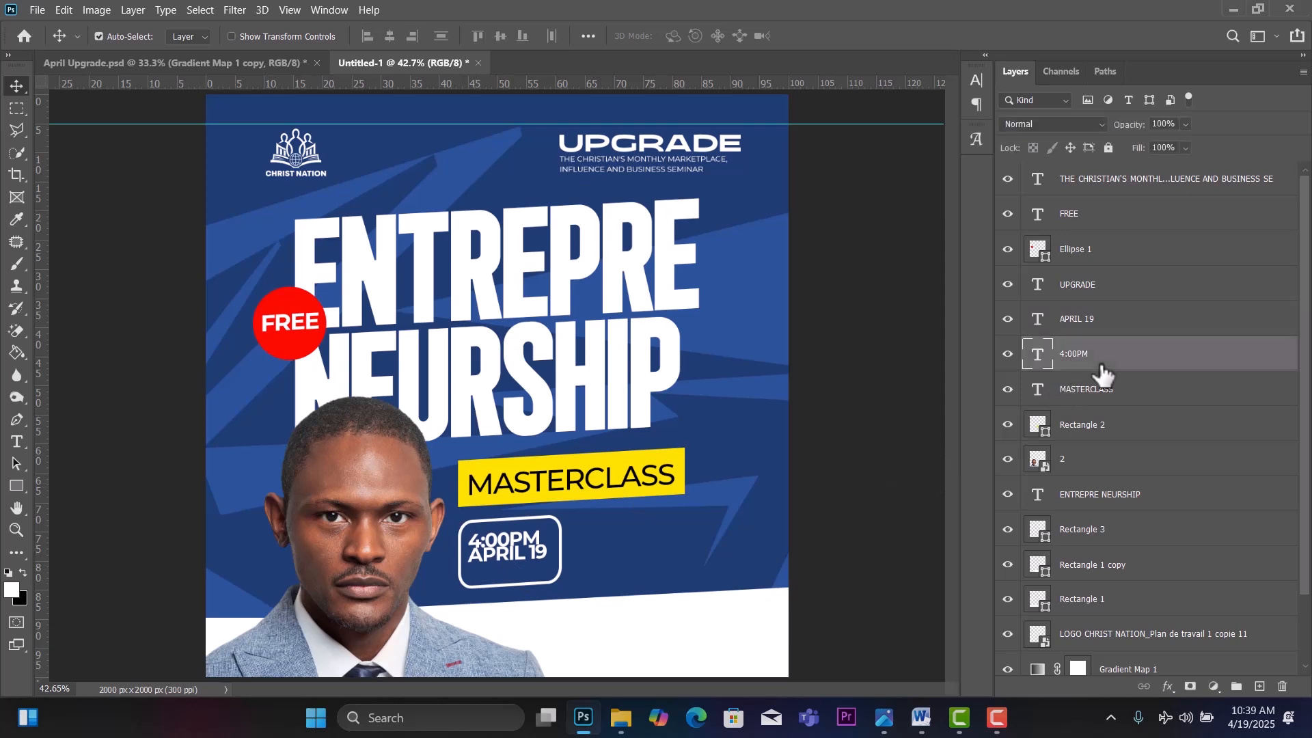
pyautogui.hotkey('shift', 'Up')
pyautogui.hotkey('shift', 'Up')
pyautogui.hotkey('shift', 'Up')
pyautogui.hotkey('shift', 'Up')
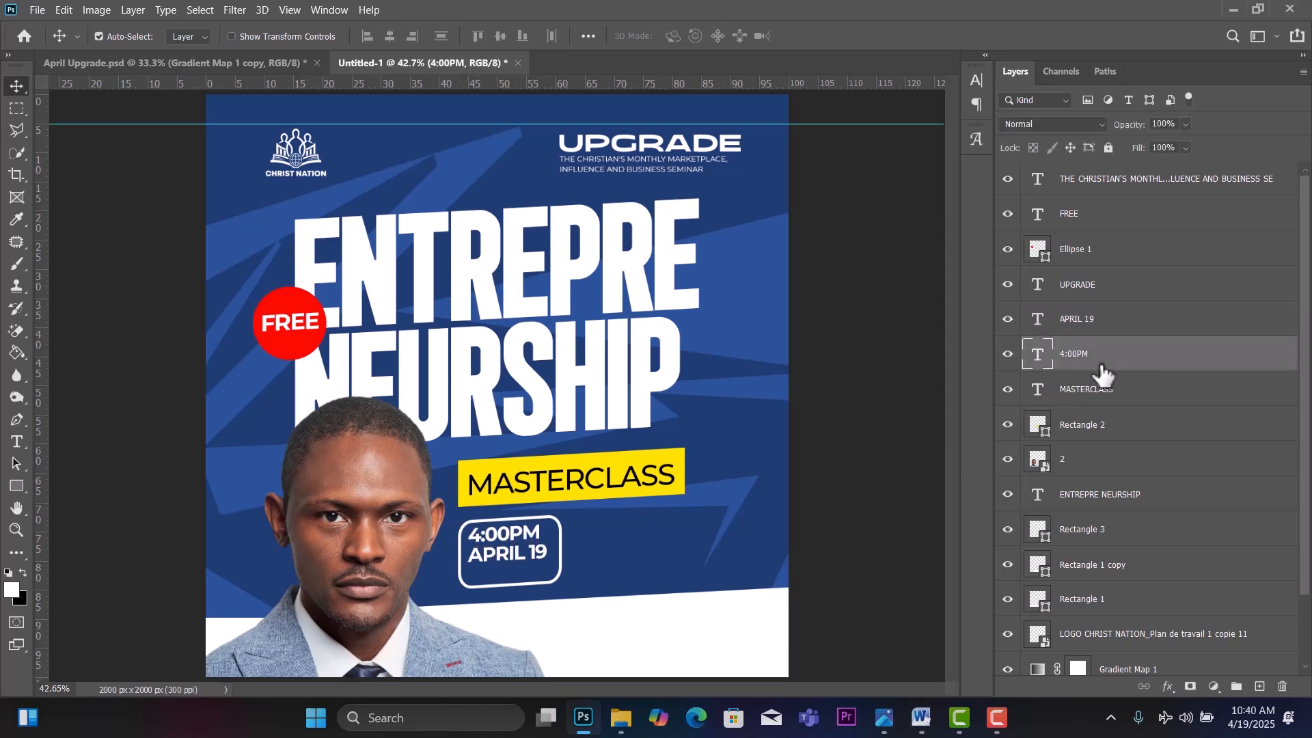
pyautogui.press('Down')
pyautogui.press('Down')
pyautogui.press('Down')
pyautogui.press('Down')
pyautogui.press('Down')
pyautogui.moveTo(509, 569); pyautogui.dragTo(507, 566)
pyautogui.click(533, 538)
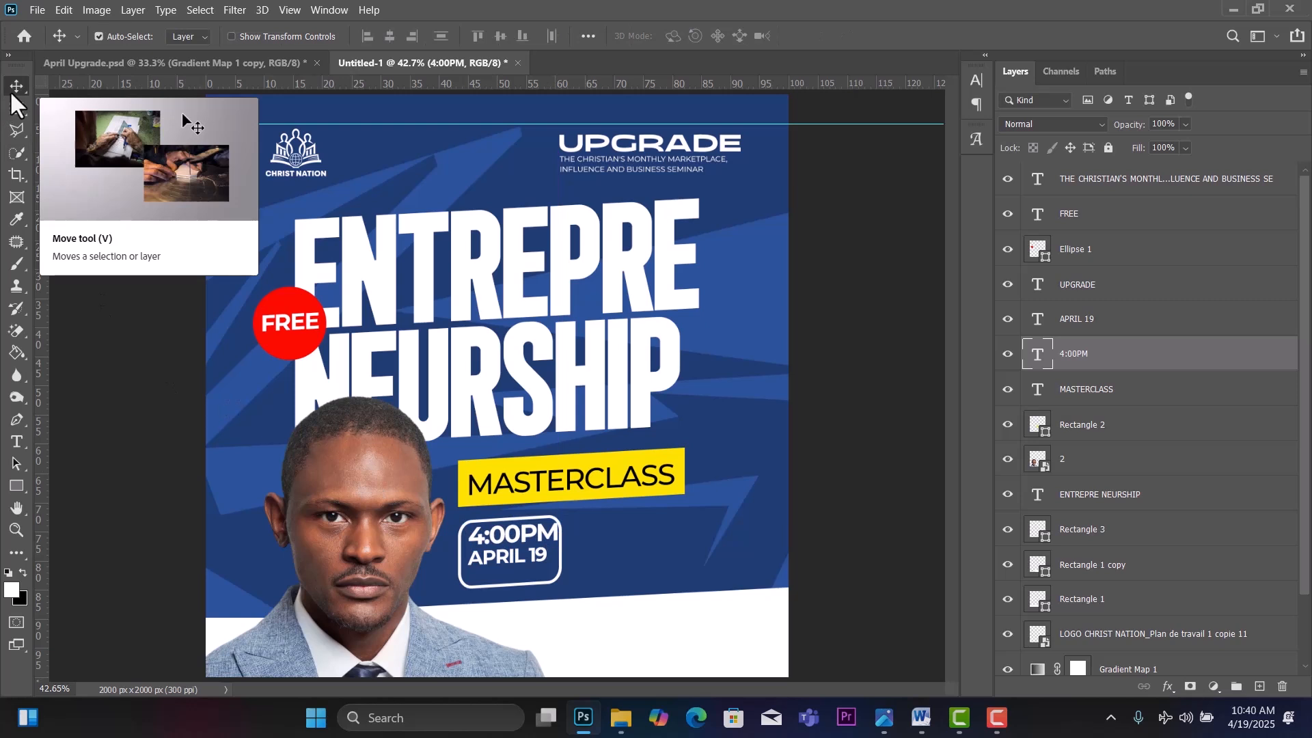
pyautogui.press('Left')
pyautogui.press('Left')
pyautogui.press('Left')
pyautogui.press('Left')
pyautogui.press('Left')
pyautogui.press('Left')
pyautogui.press('Left')
pyautogui.press('Left')
pyautogui.press('Left')
pyautogui.press('Left')
pyautogui.press('Left')
pyautogui.press('Left')
pyautogui.press('Left')
pyautogui.press('Left')
pyautogui.press('Left')
pyautogui.press('Left')
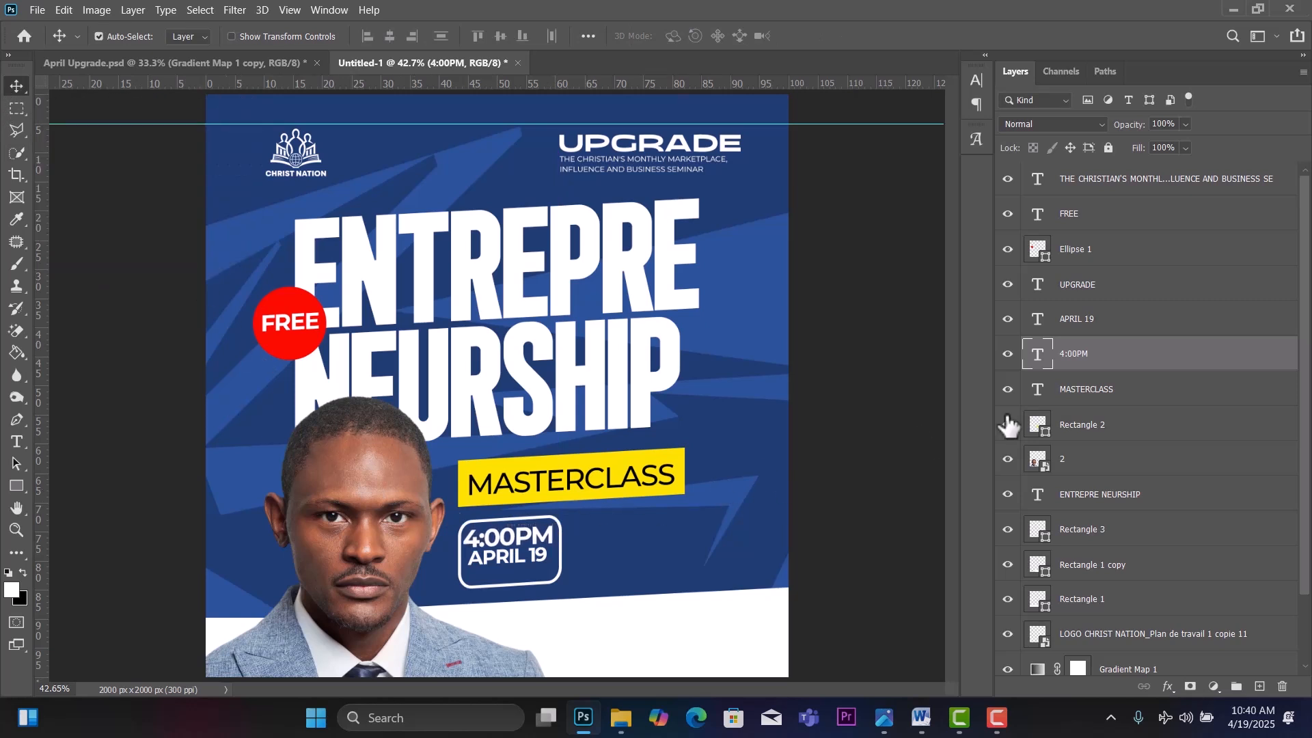
# Shrink 4:00PM to about 91% and nudge APRIL 19 down slightly.
pyautogui.hotkey('ctrl', 't')
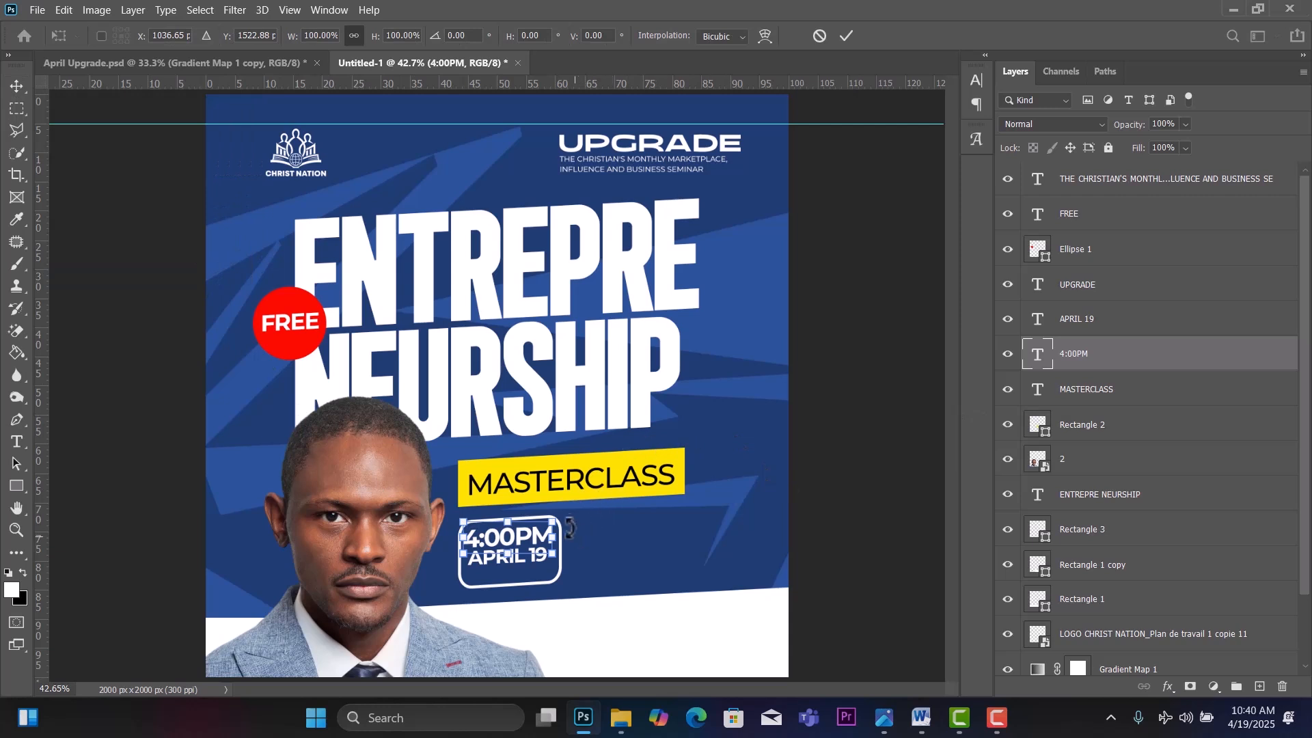
pyautogui.moveTo(555, 515); pyautogui.dragTo(546, 524)
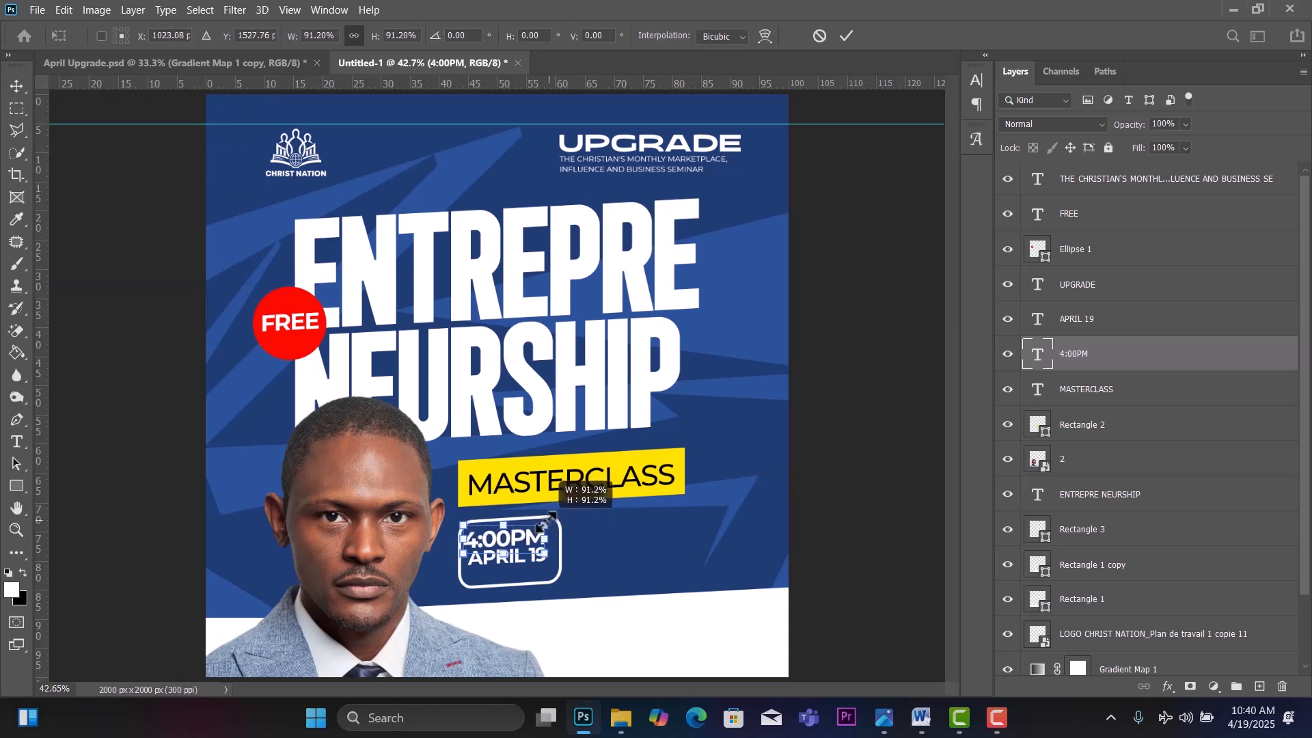
pyautogui.click(18, 89)
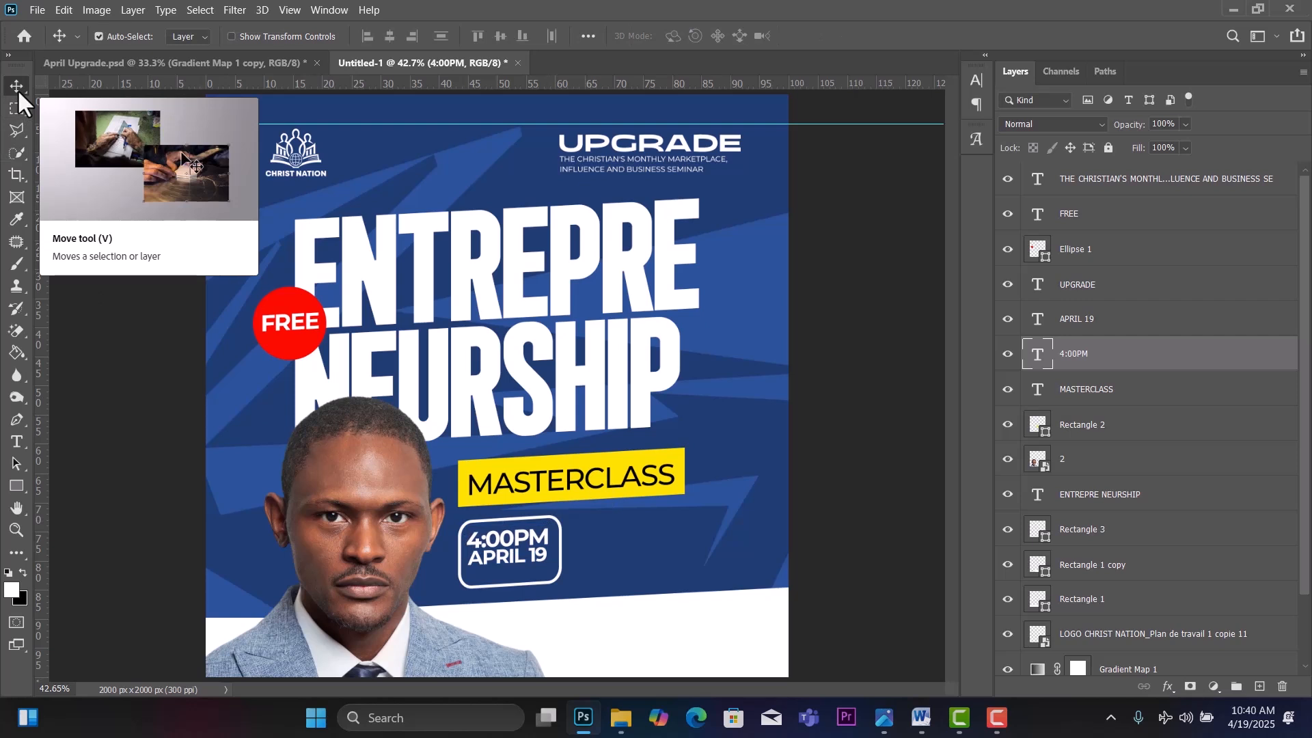
pyautogui.click(502, 562)
pyautogui.press('Down')
pyautogui.press('Down')
pyautogui.press('Down')
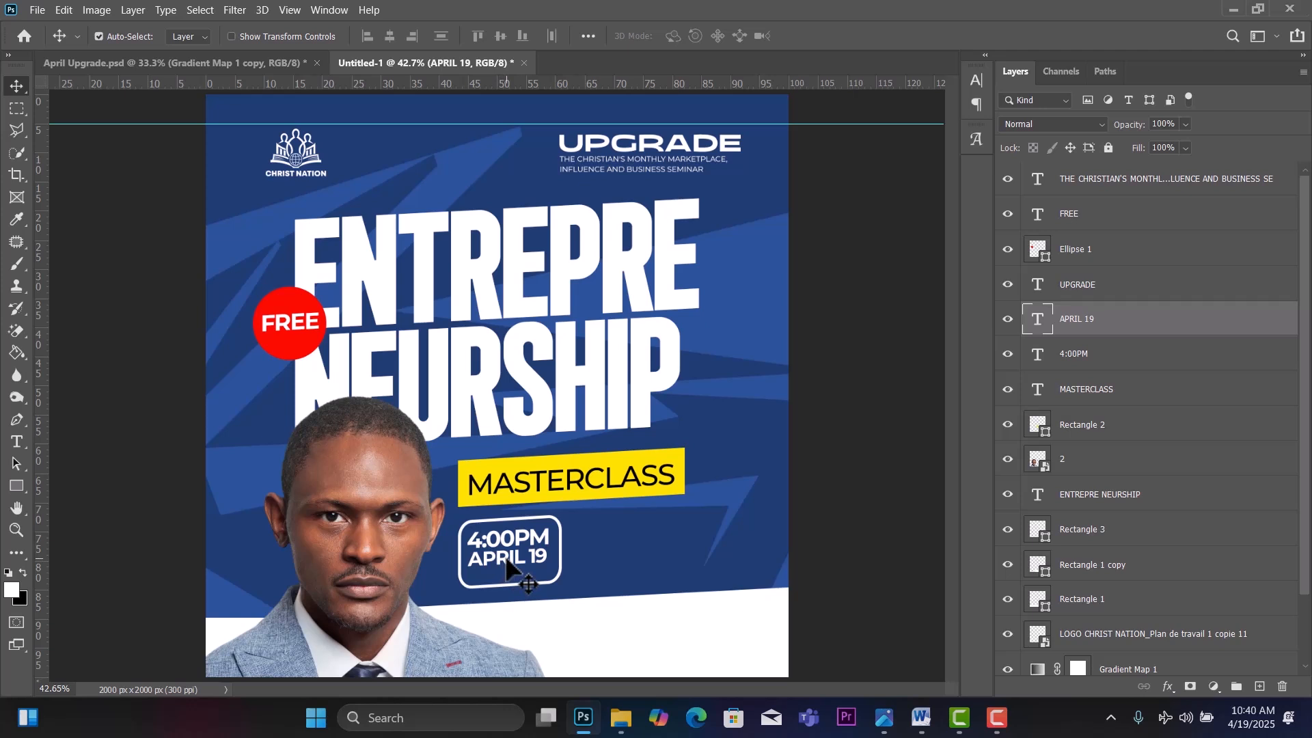
# Duplicate APRIL 19 below itself and retype it as SATURDAY in Regular weight at 10 pt.
pyautogui.moveTo(506, 560); pyautogui.dragTo(509, 577)
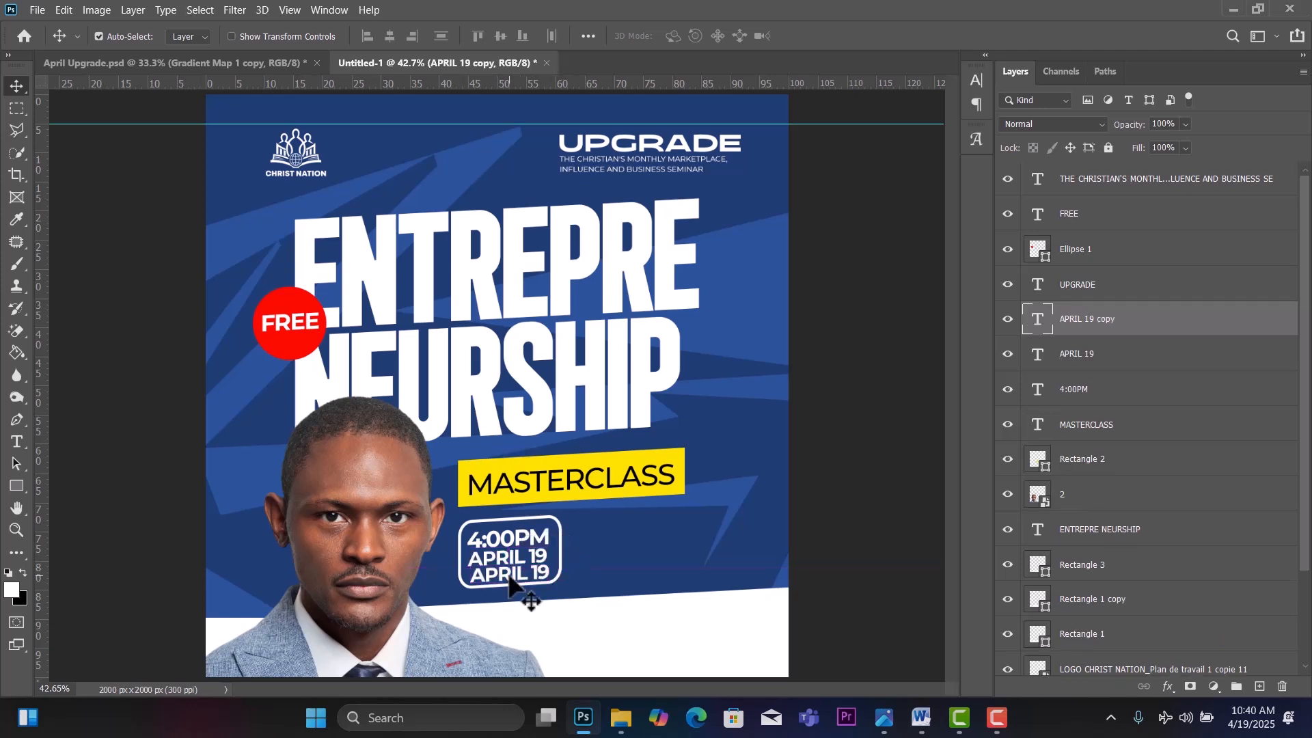
pyautogui.doubleClick(509, 574)
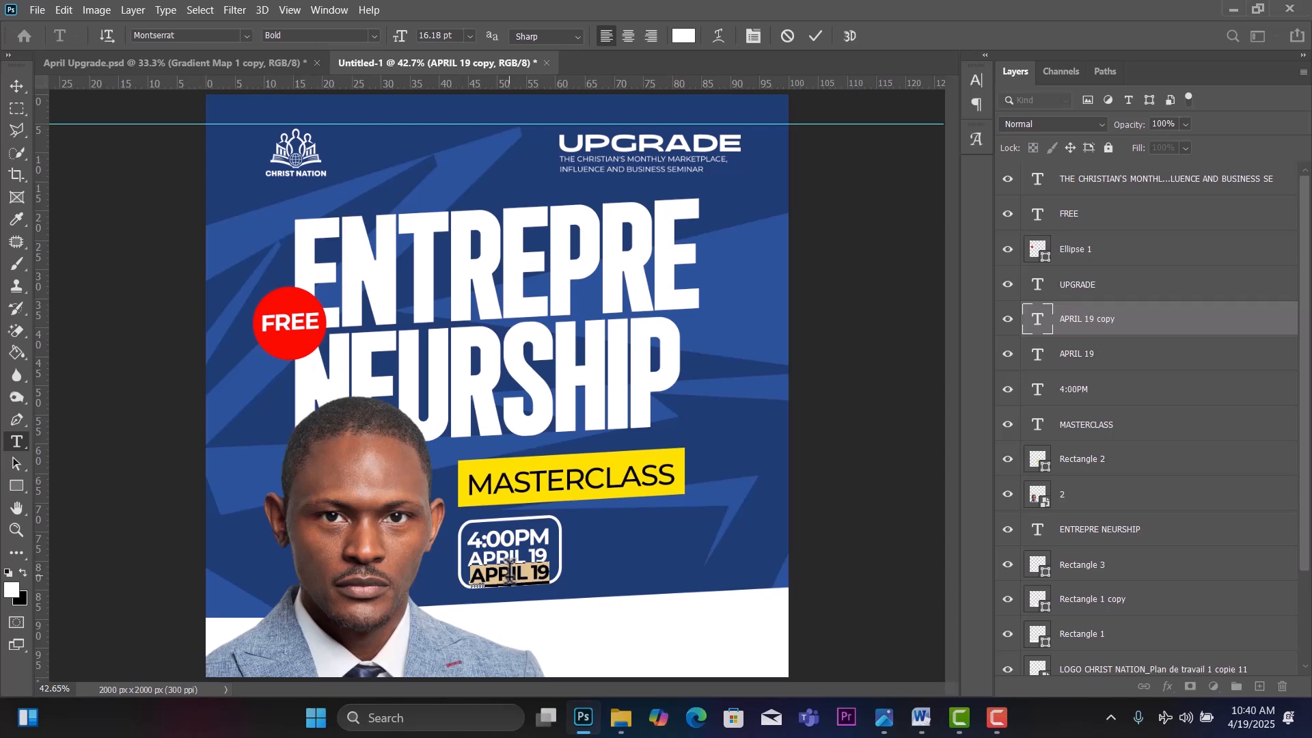
pyautogui.write('SATURDAY')
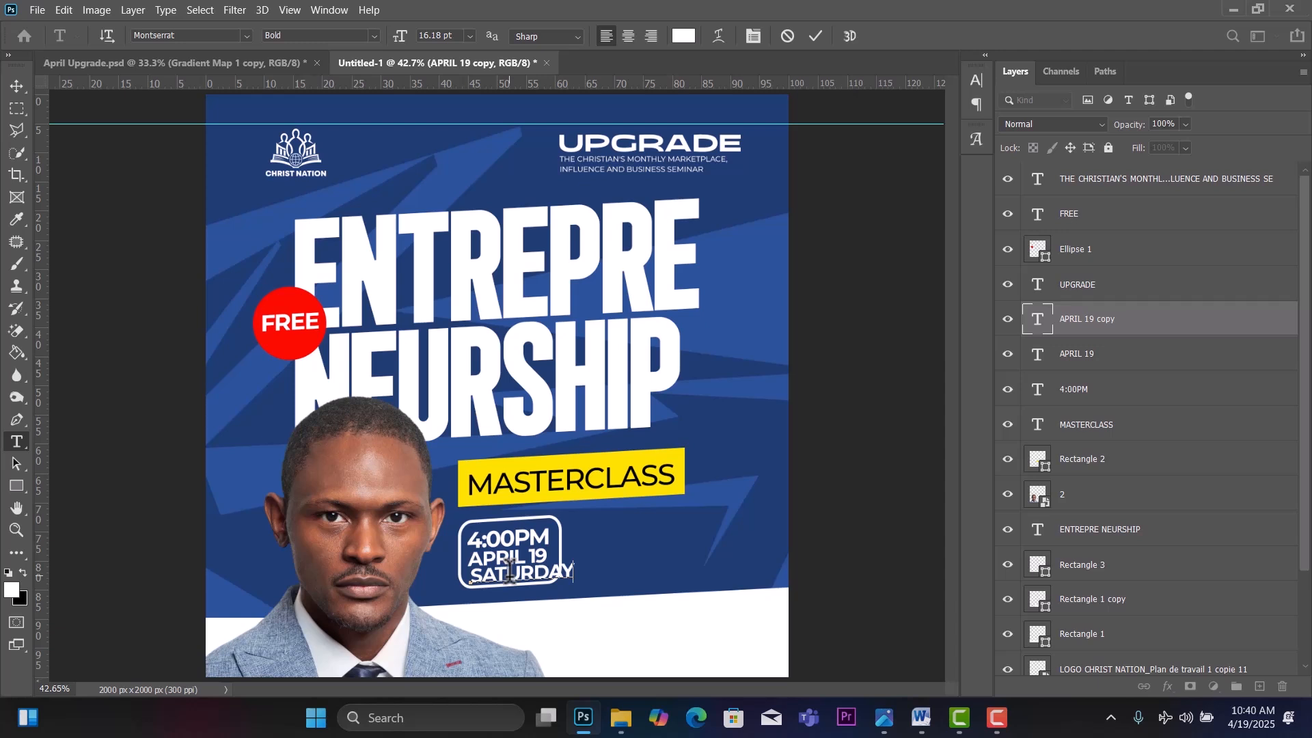
pyautogui.hotkey('ctrl', 'a')
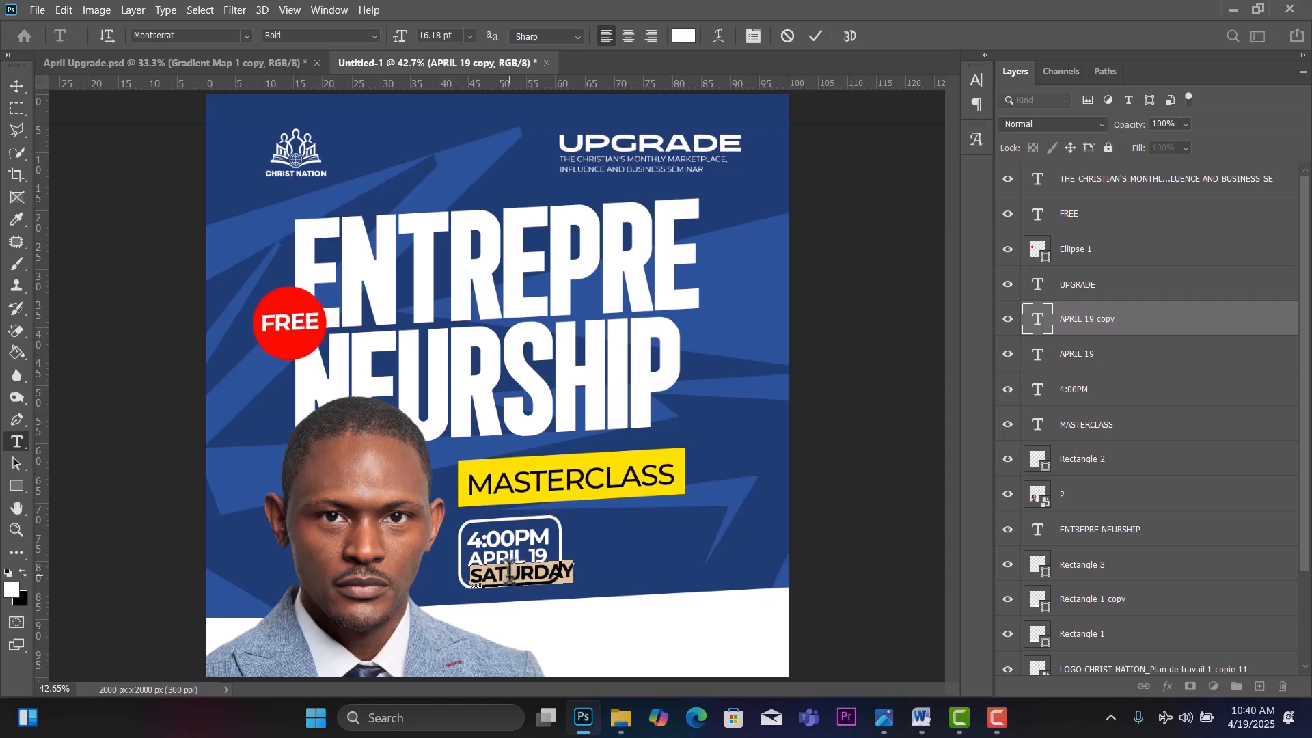
pyautogui.click(373, 36)
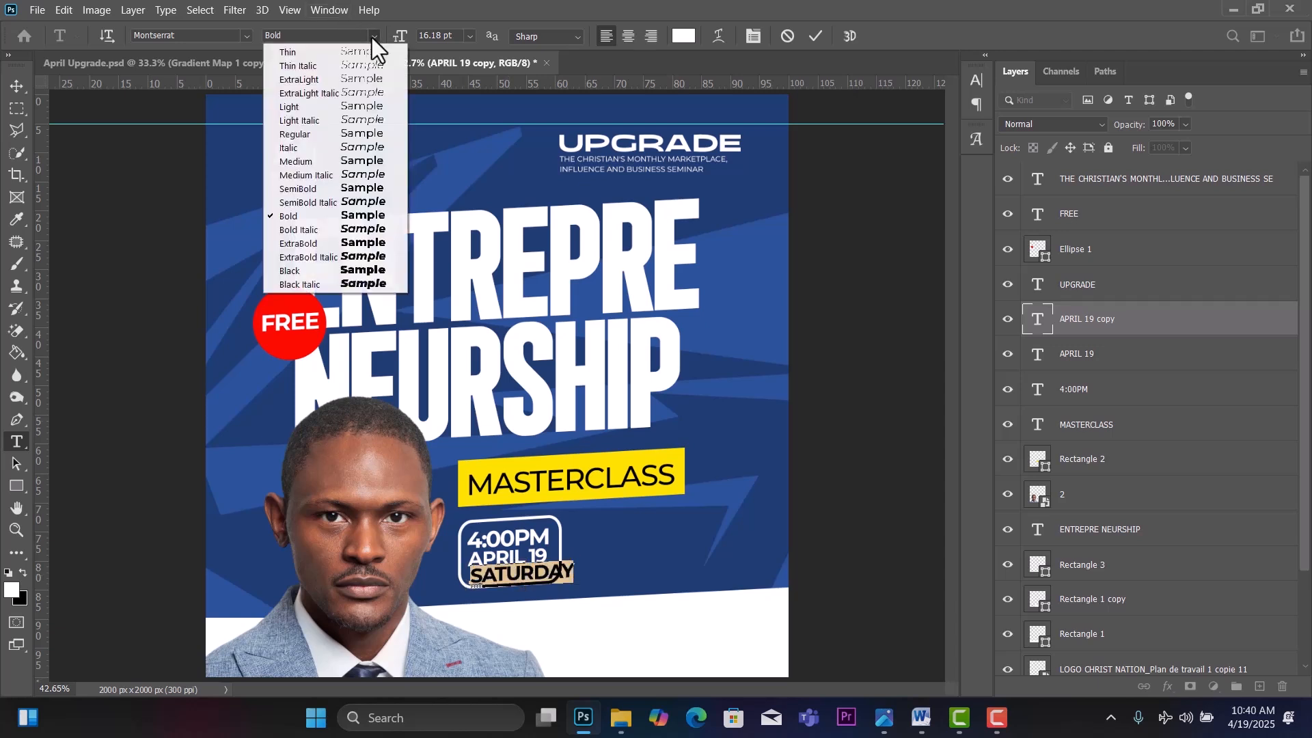
pyautogui.click(322, 133)
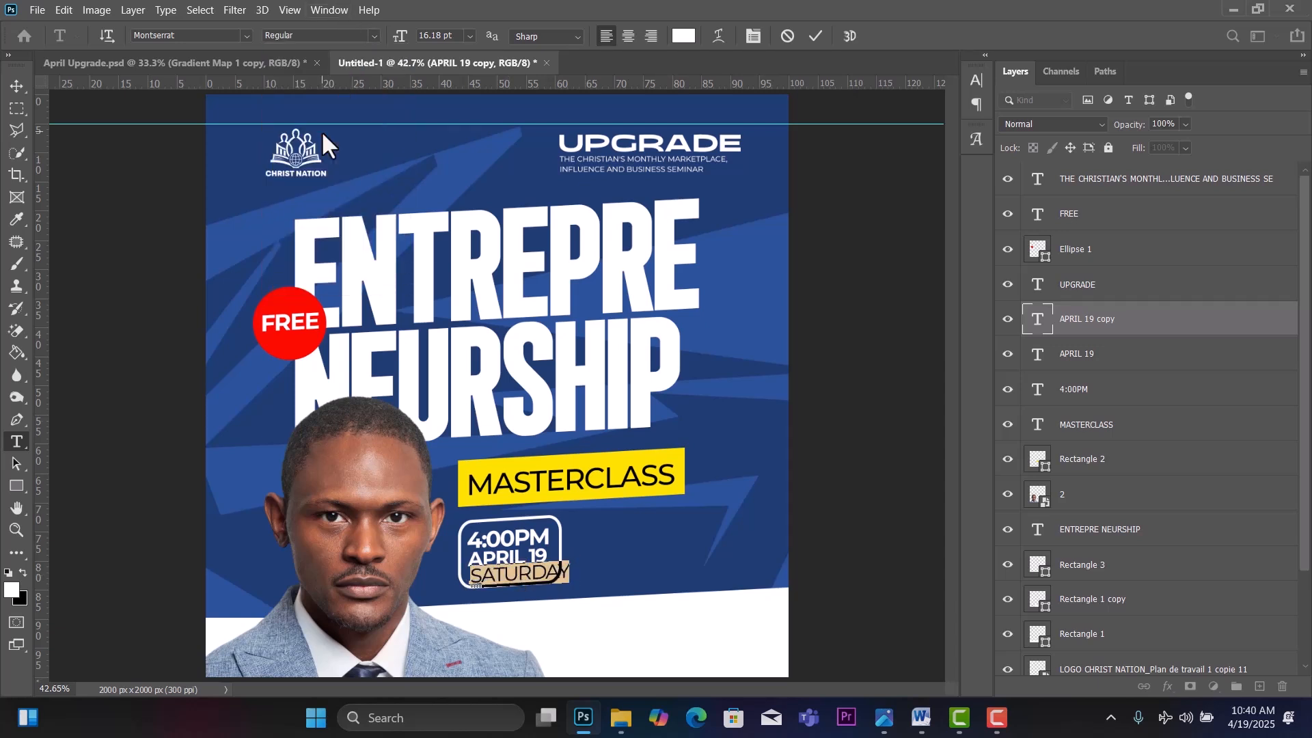
pyautogui.click(470, 37)
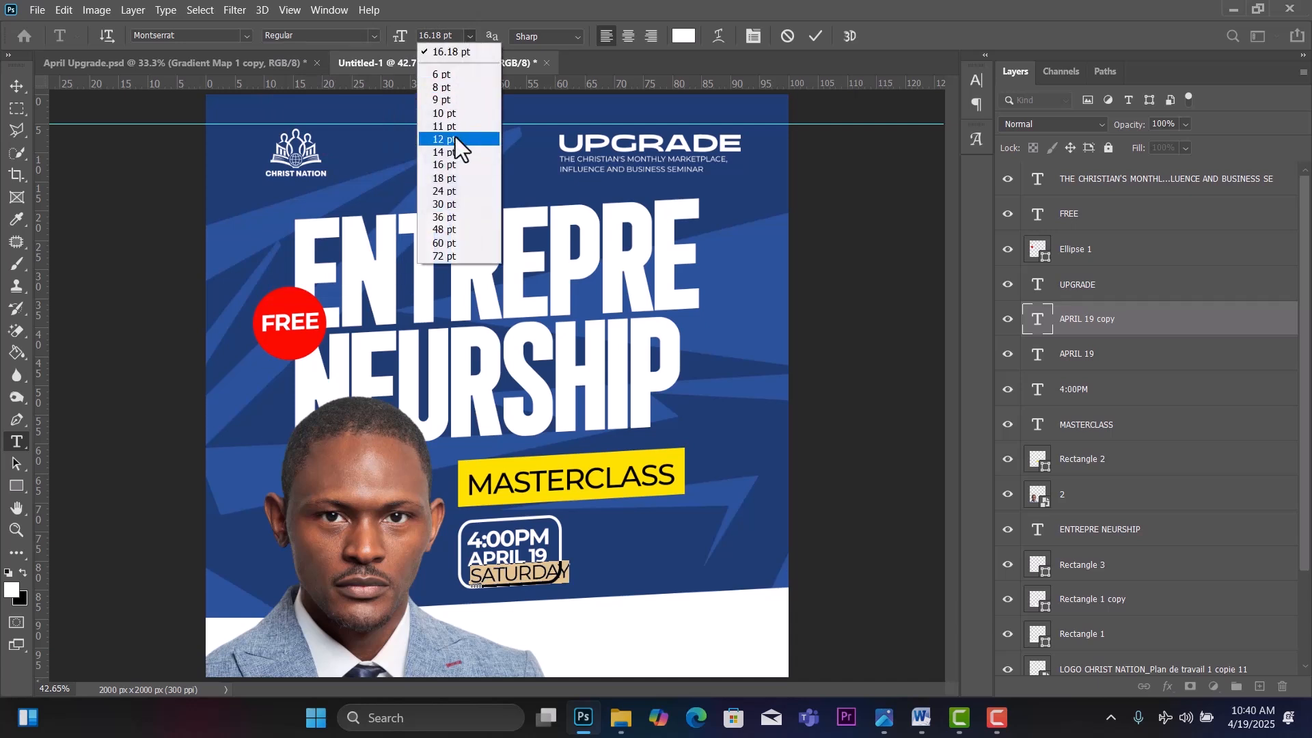
pyautogui.click(443, 115)
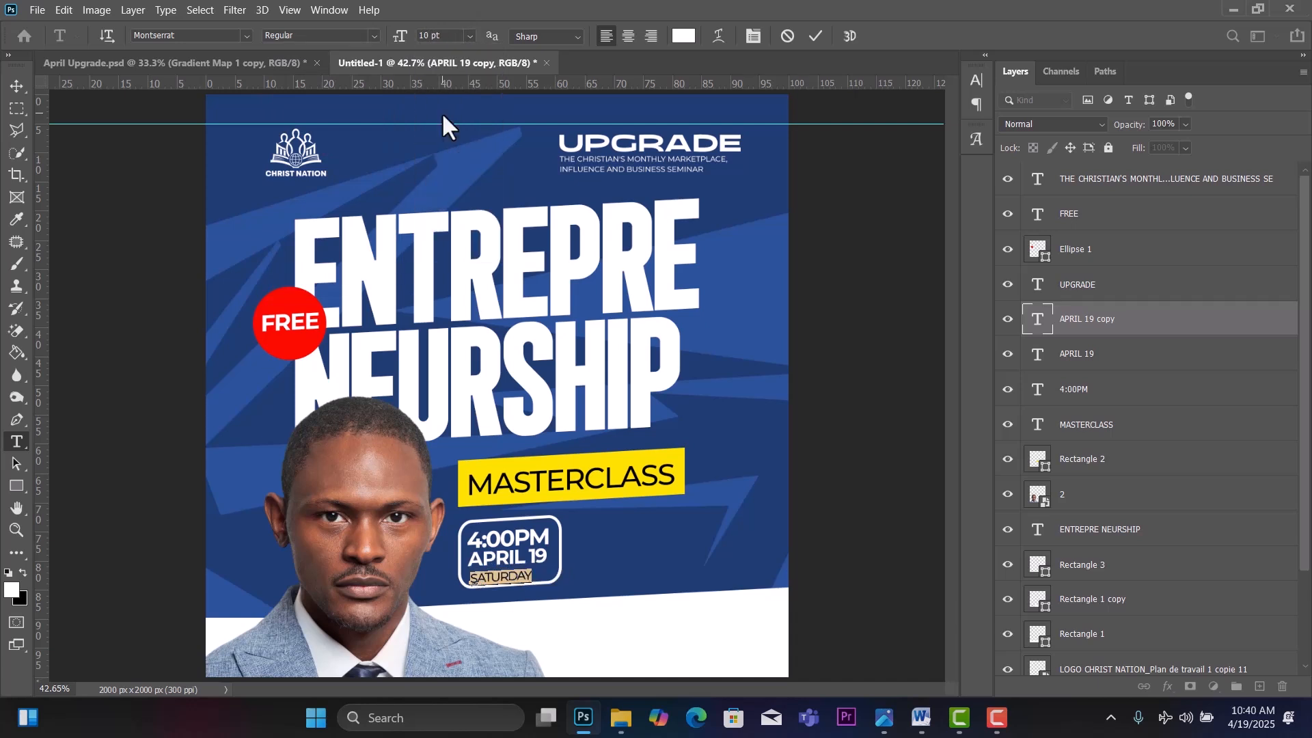
pyautogui.click(24, 83)
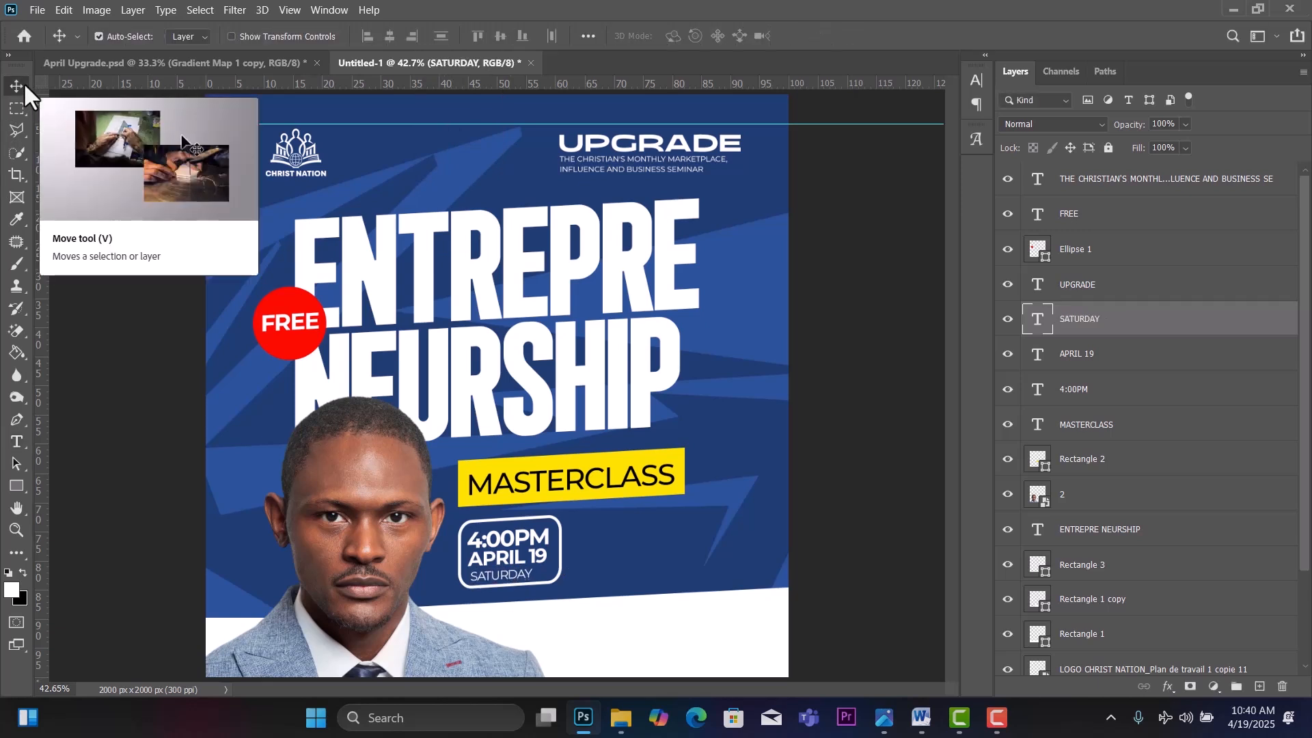
# Reduce SATURDAY to 9 pt and nudge it up and left under the date.
pyautogui.doubleClick(504, 572)
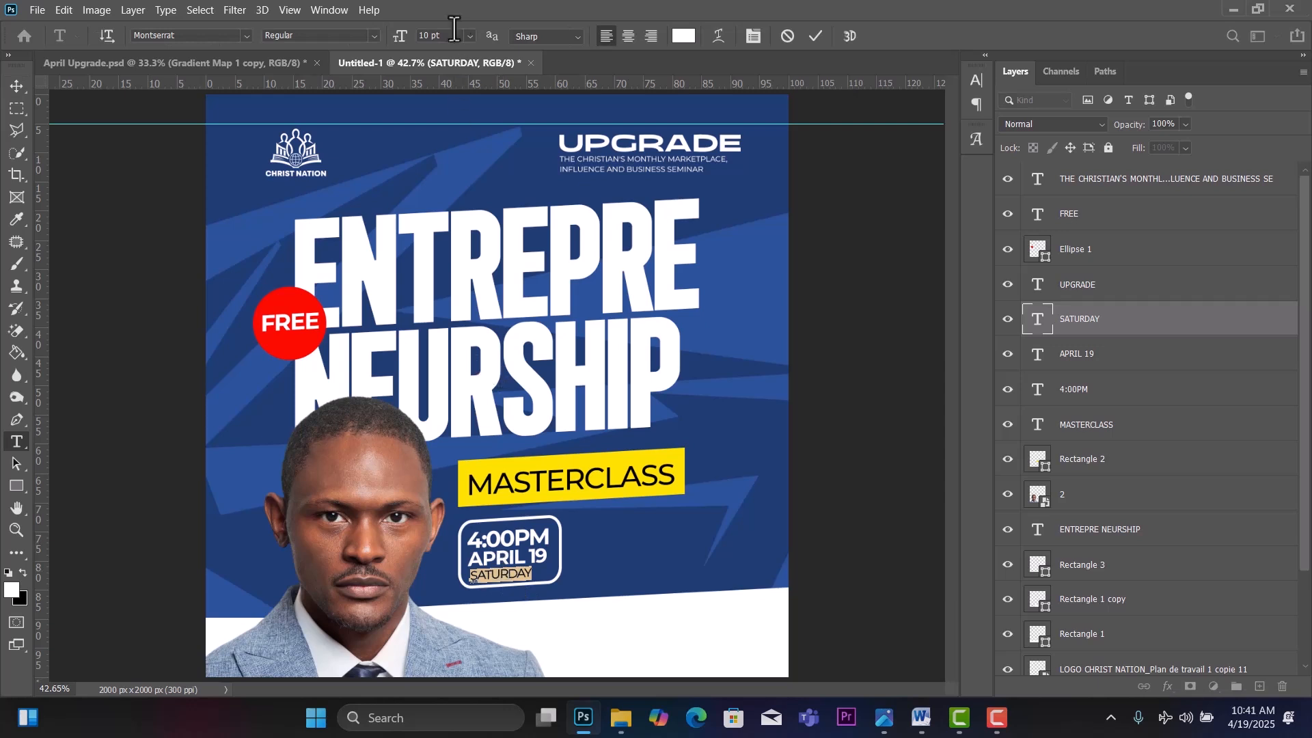
pyautogui.click(471, 35)
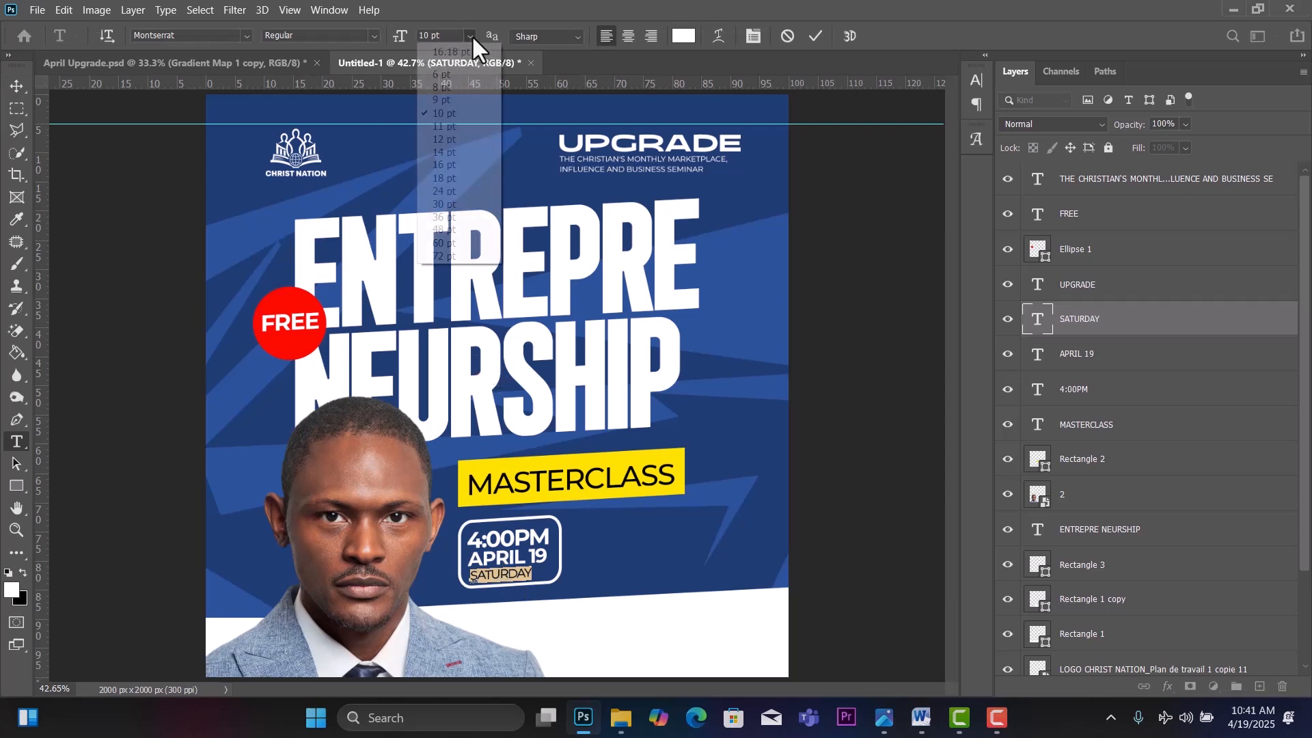
pyautogui.click(450, 98)
pyautogui.hotkey('ctrl', 'Return')
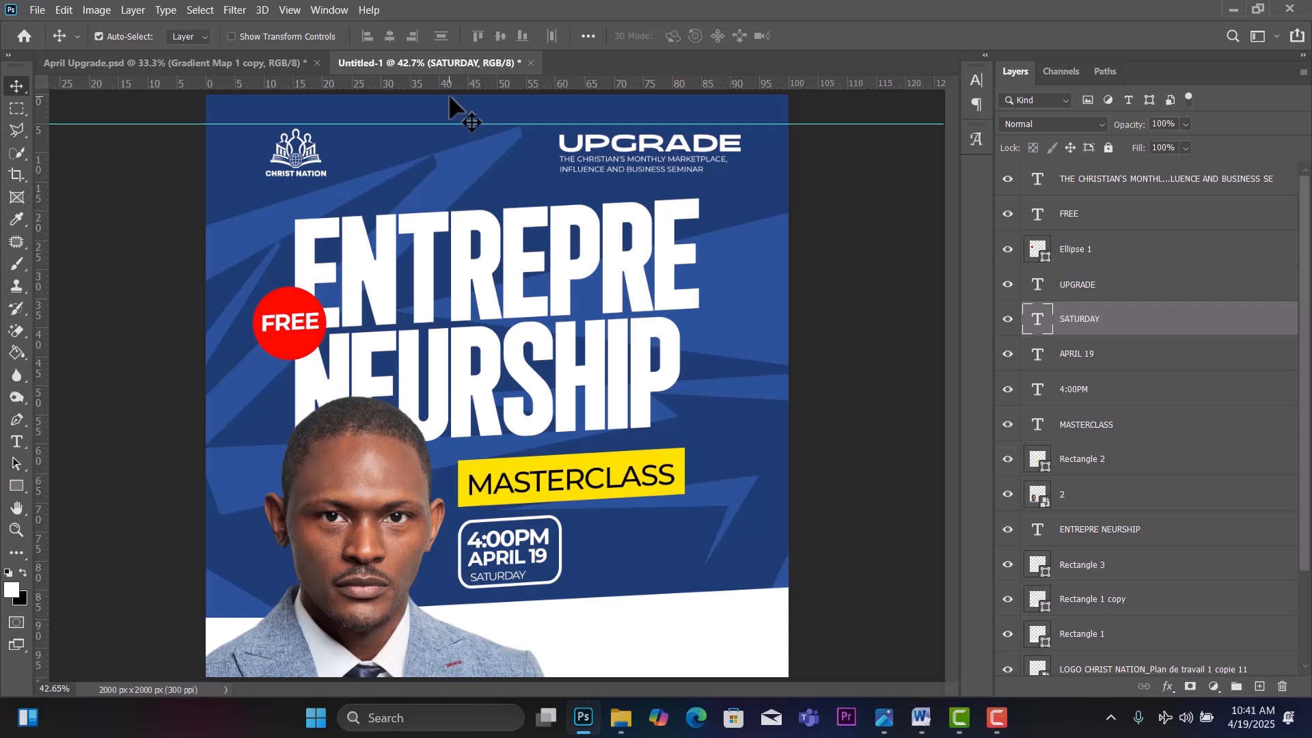
pyautogui.press('Up')
pyautogui.press('Up')
pyautogui.press('Up')
pyautogui.press('Up')
pyautogui.press('Up')
pyautogui.press('Up')
pyautogui.press('Up')
pyautogui.press('Up')
pyautogui.press('Up')
pyautogui.press('Up')
pyautogui.press('Left')
pyautogui.press('Left')
# Compare with April Upgrade.psd, then shift the bottom-left and bottom-right white shapes slightly.
pyautogui.click(124, 64)
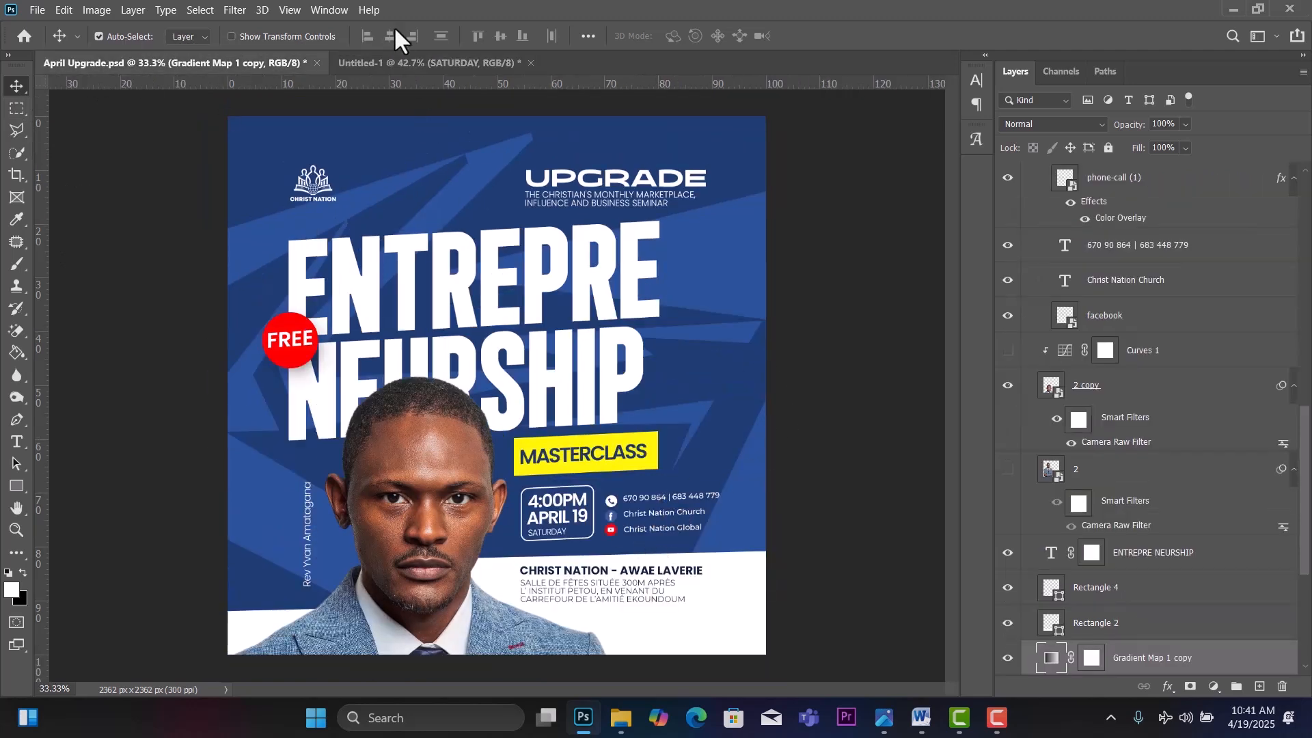
pyautogui.click(378, 63)
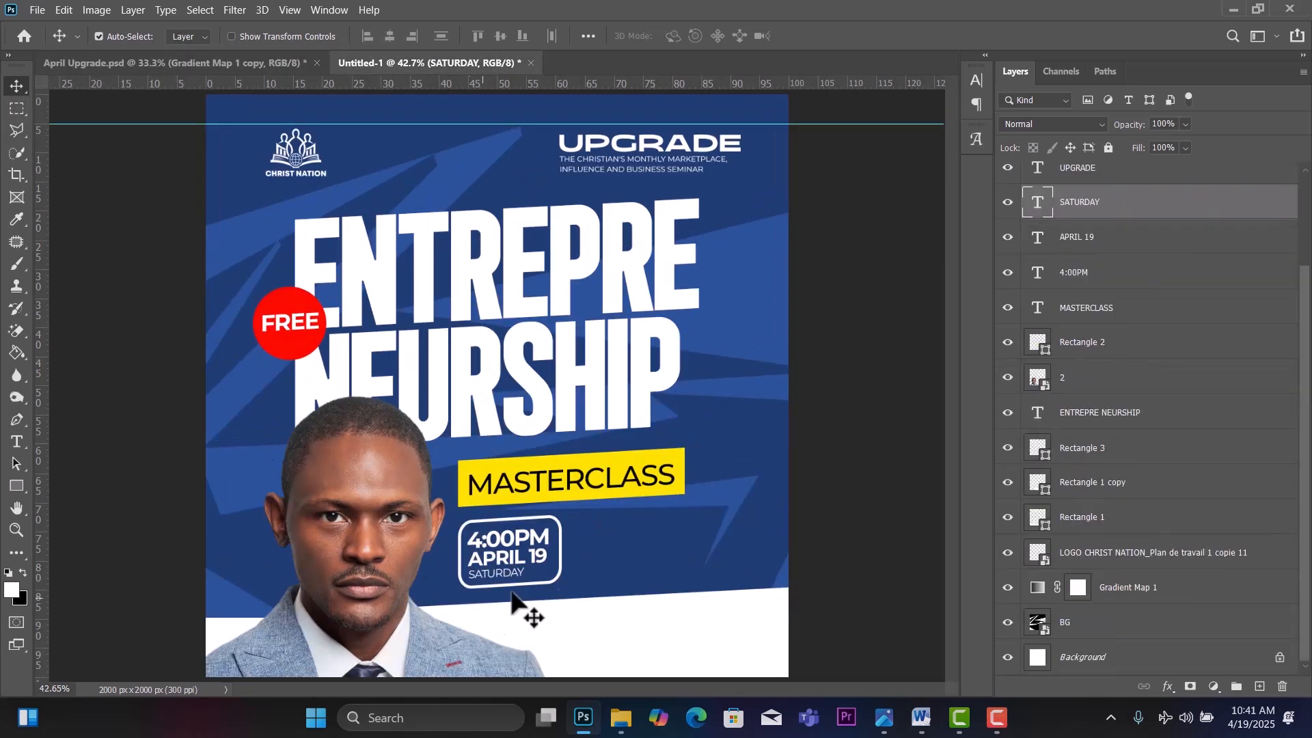
pyautogui.moveTo(627, 642)
pyautogui.mouseDown()
pyautogui.moveTo(649, 658)
pyautogui.moveTo(653, 646)
pyautogui.mouseUp()
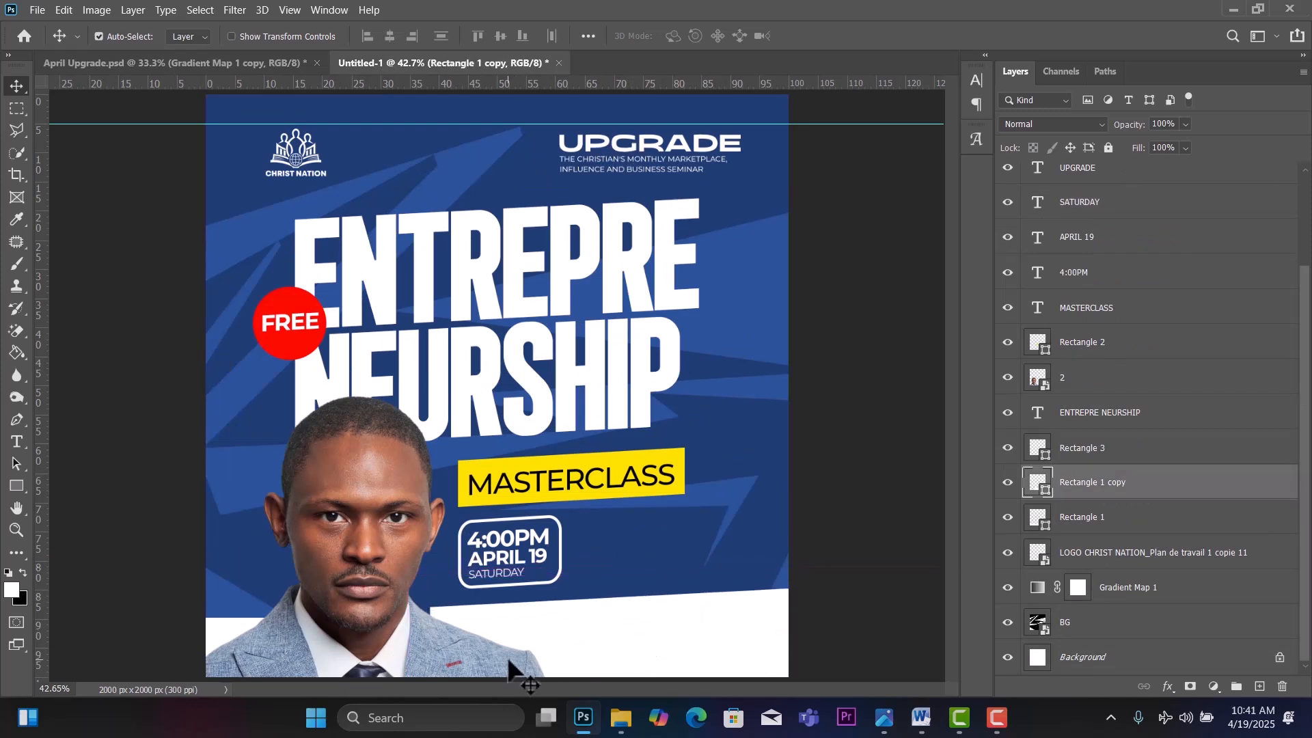
pyautogui.click(219, 632)
pyautogui.moveTo(220, 634); pyautogui.dragTo(228, 649)
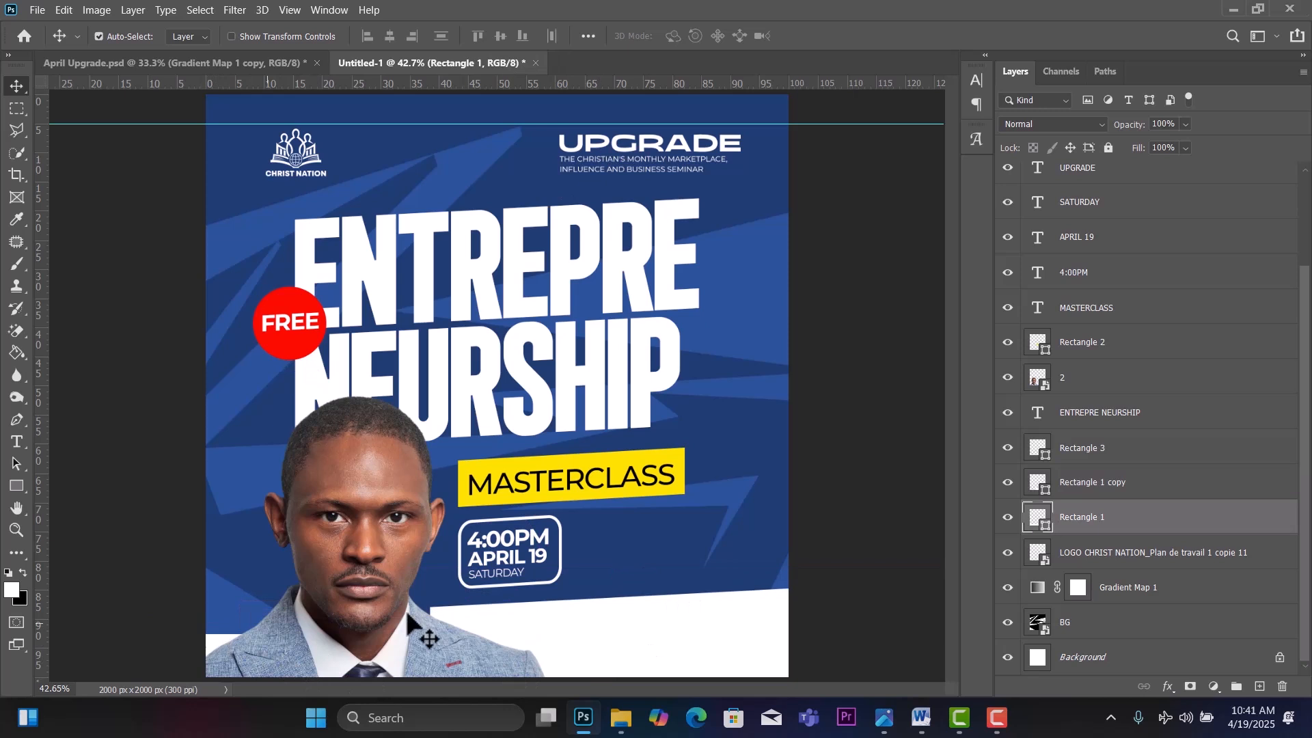
pyautogui.click(624, 617)
pyautogui.moveTo(623, 617); pyautogui.dragTo(608, 625)
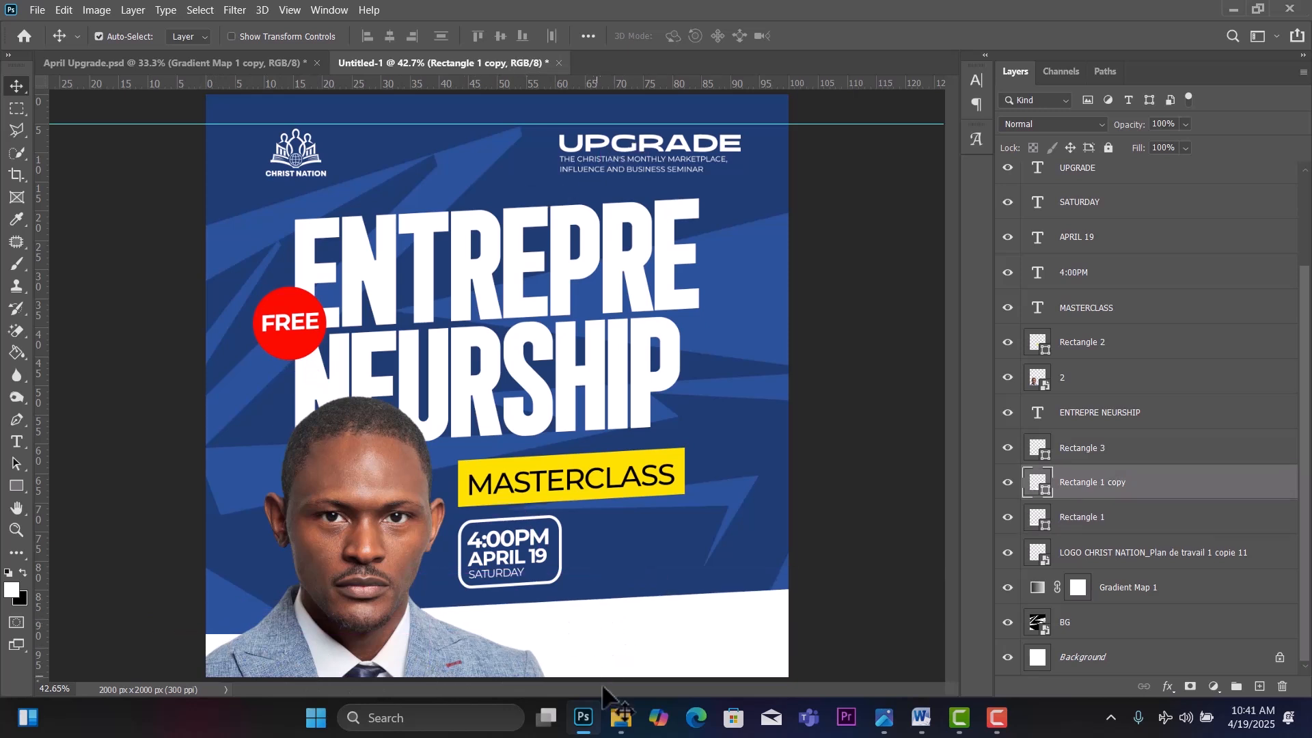
pyautogui.click(623, 728)
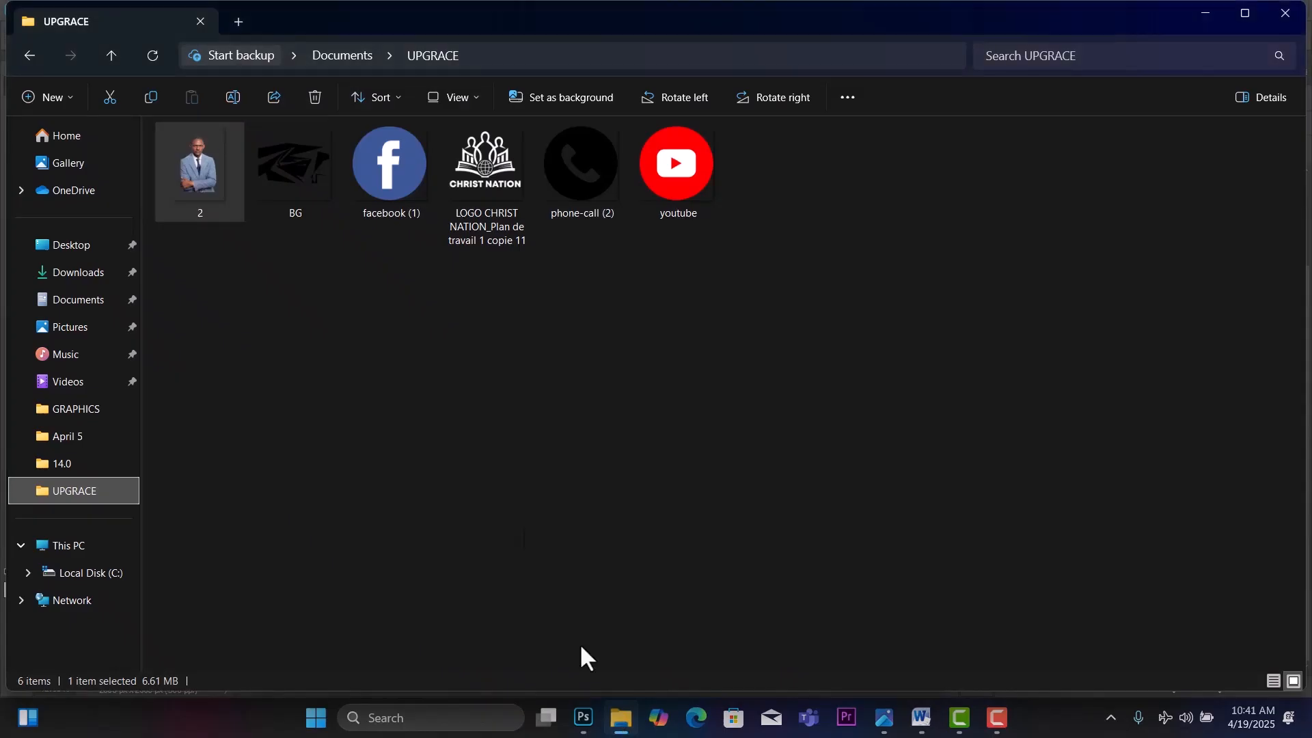
# Select facebook (1), phone-call (2) and youtube in the UPGRACE folder and drag them onto the flyer.
pyautogui.click(597, 168)
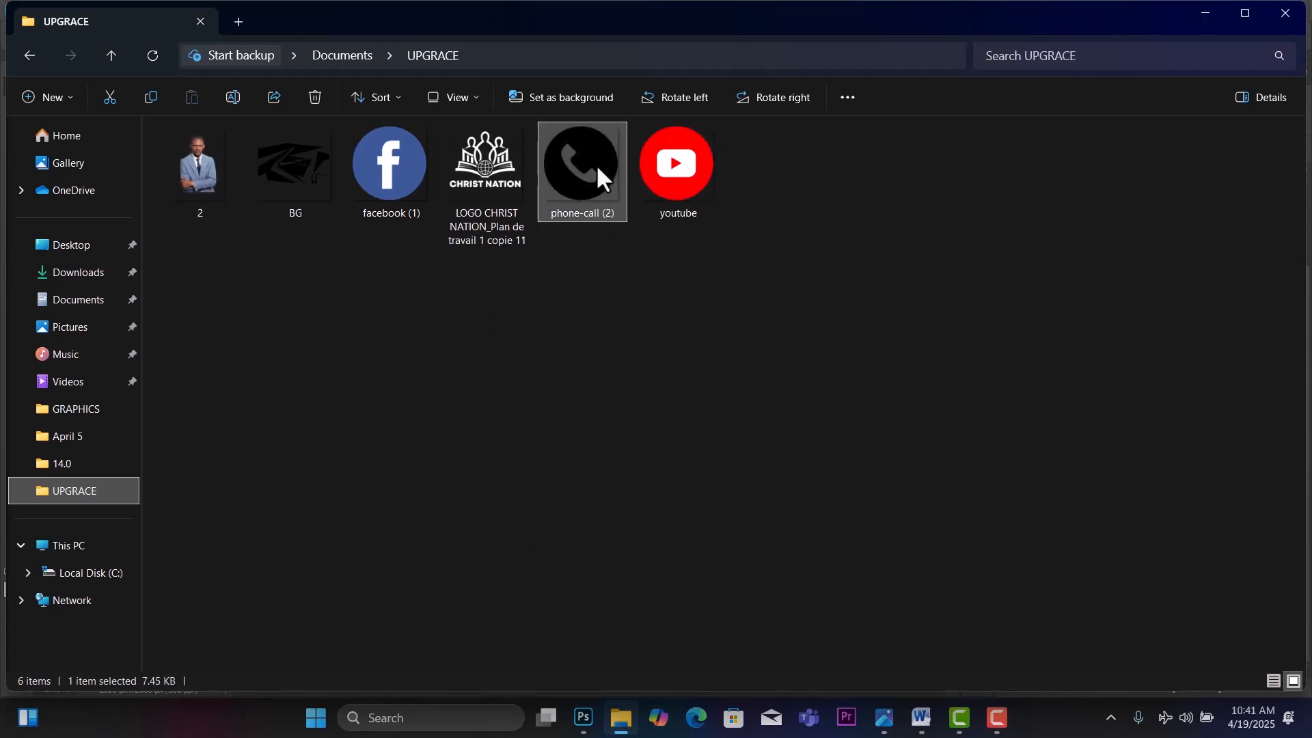
pyautogui.click(654, 162)
pyautogui.keyDown('ctrl'); pyautogui.click(373, 181); pyautogui.keyUp('ctrl')
pyautogui.keyDown('ctrl'); pyautogui.click(556, 173); pyautogui.keyUp('ctrl')
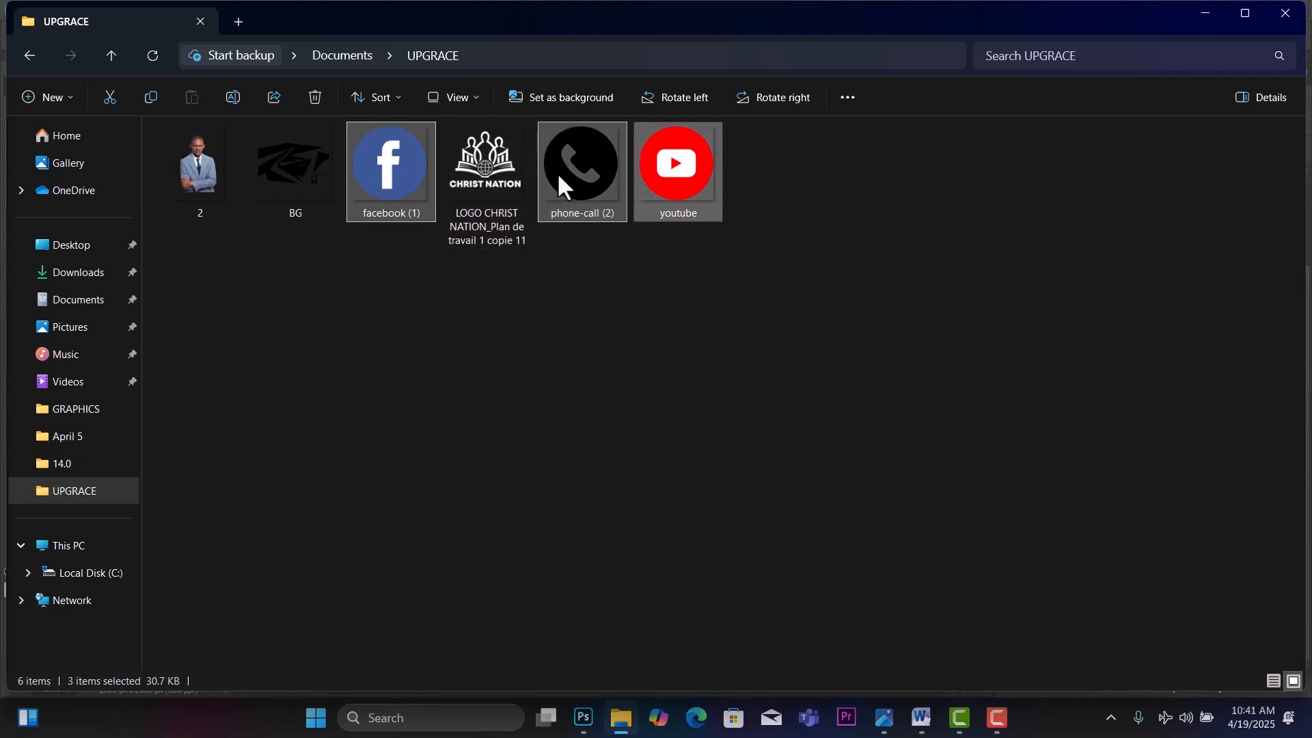
pyautogui.moveTo(565, 174); pyautogui.dragTo(603, 519)
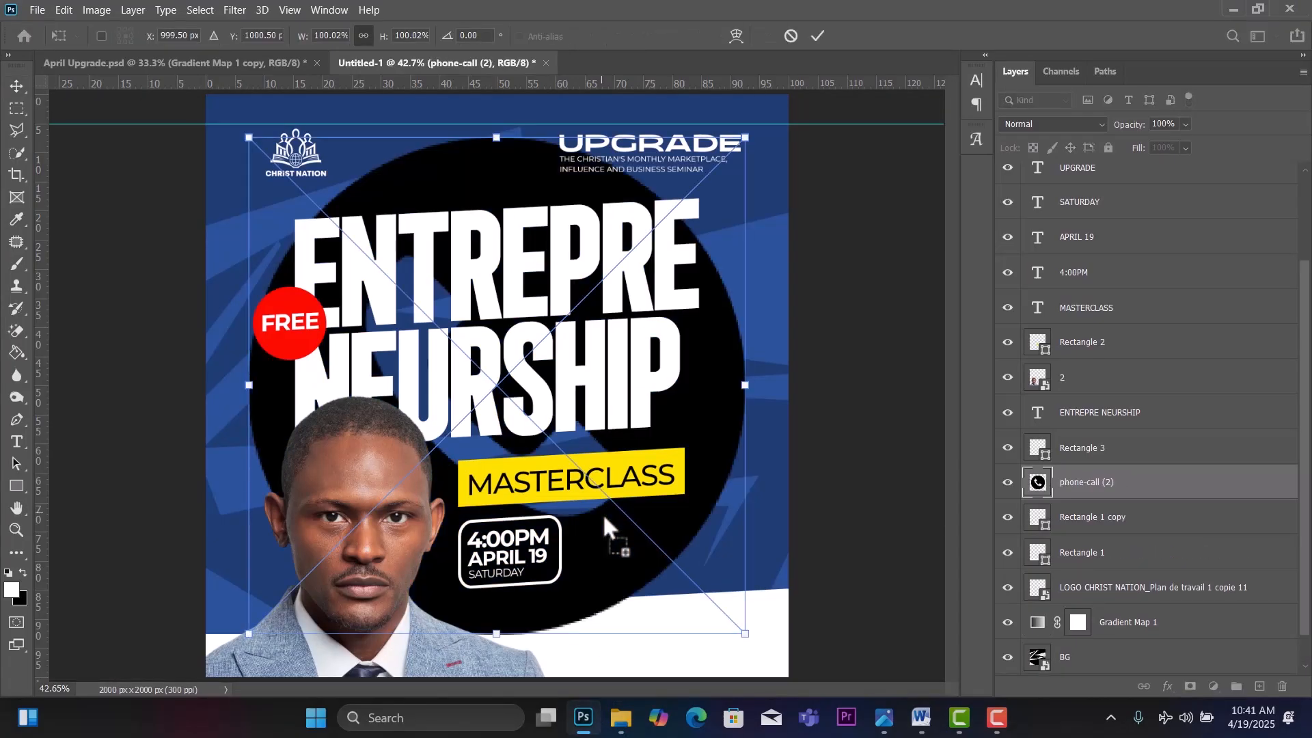
# Accept the placed icons and shrink the Facebook icon to a small size.
pyautogui.press('Return')
pyautogui.press('Return')
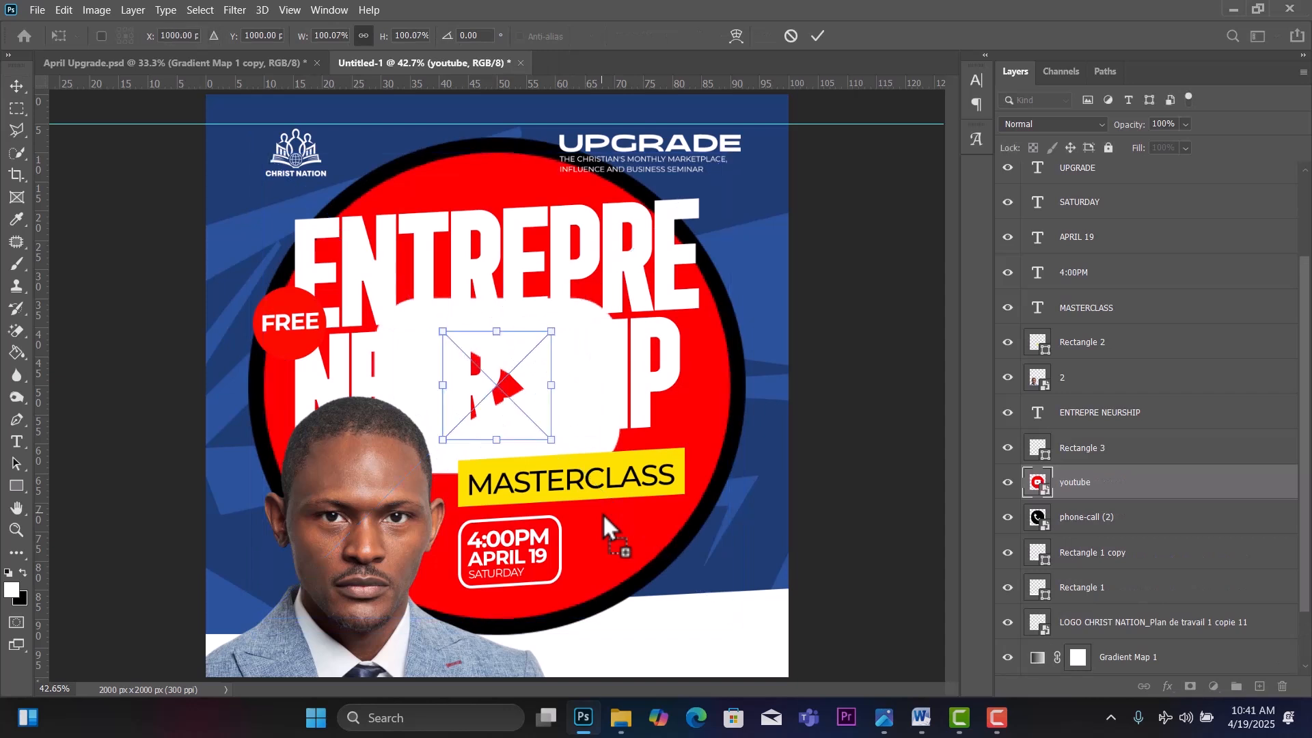
pyautogui.moveTo(602, 513); pyautogui.dragTo(683, 421)
pyautogui.hotkey('ctrl', 'z')
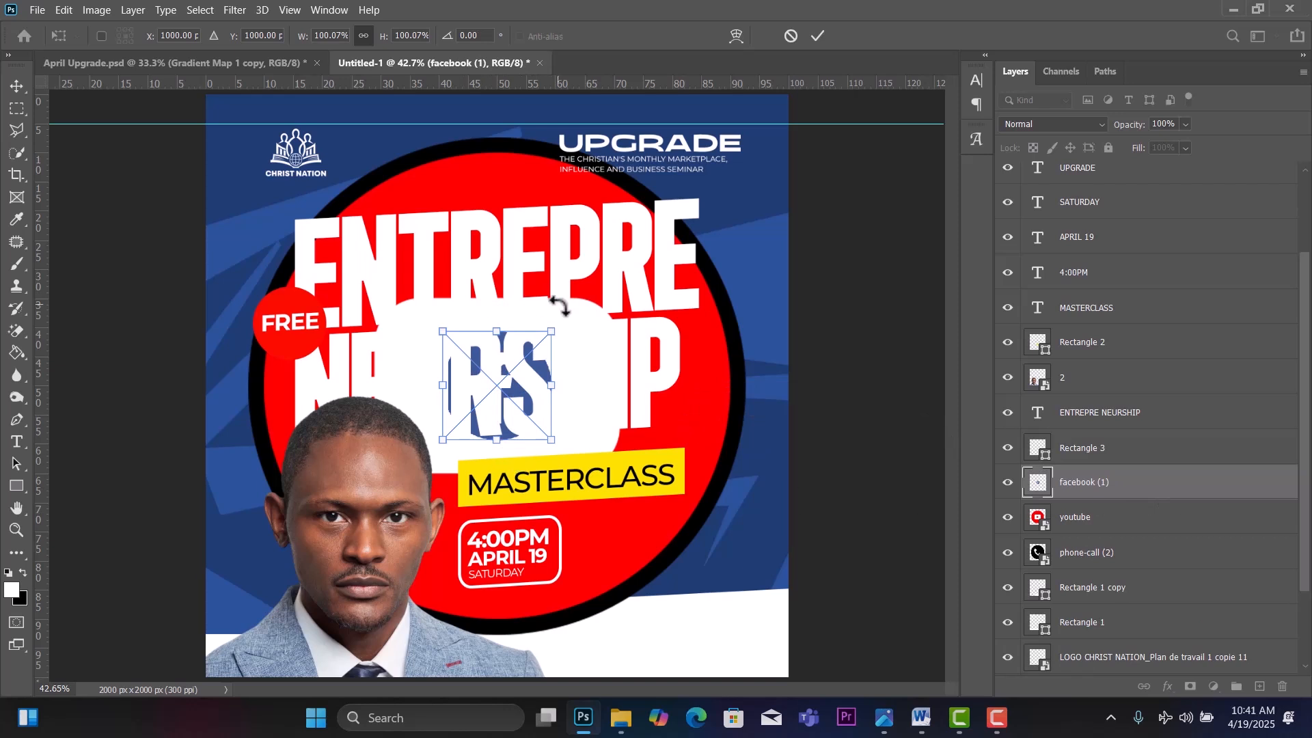
pyautogui.moveTo(551, 332); pyautogui.dragTo(735, 562)
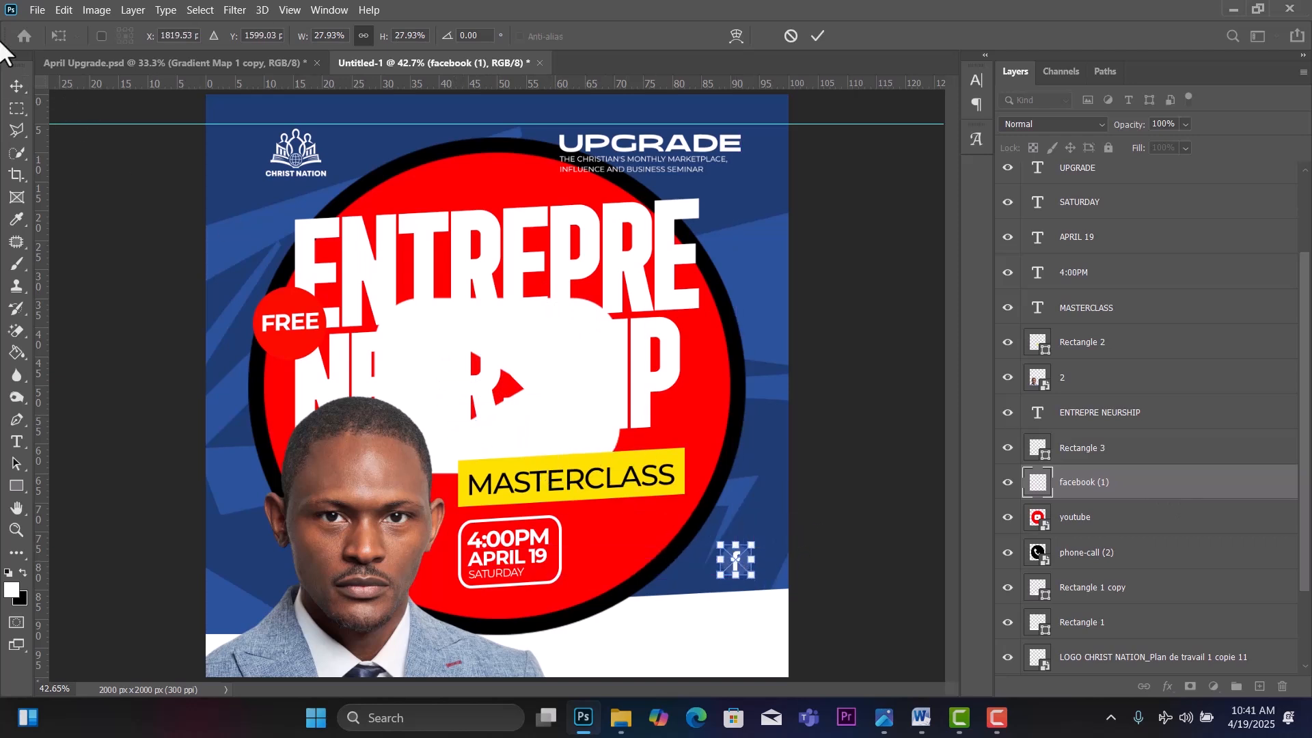
pyautogui.click(15, 85)
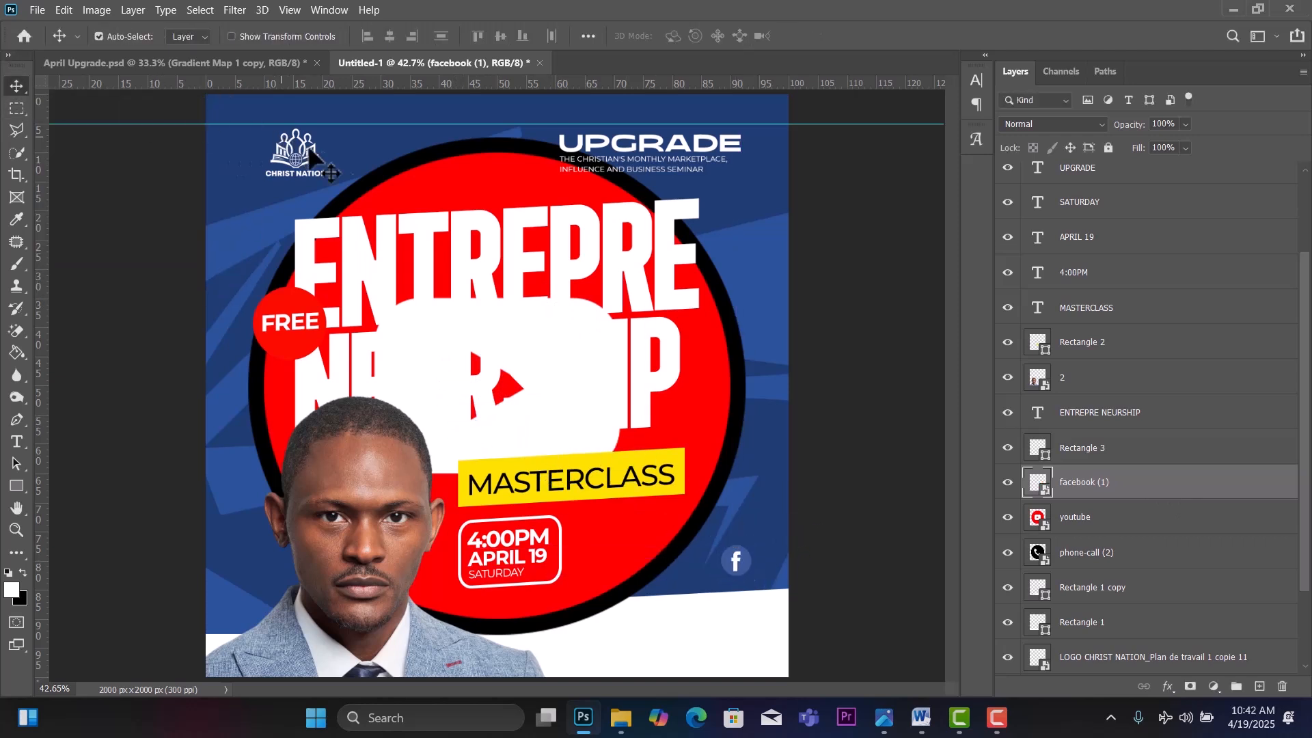
# Shrink the YouTube icon and set it beside the Facebook icon.
pyautogui.hotkey('alt', '[')
pyautogui.hotkey('ctrl', 't')
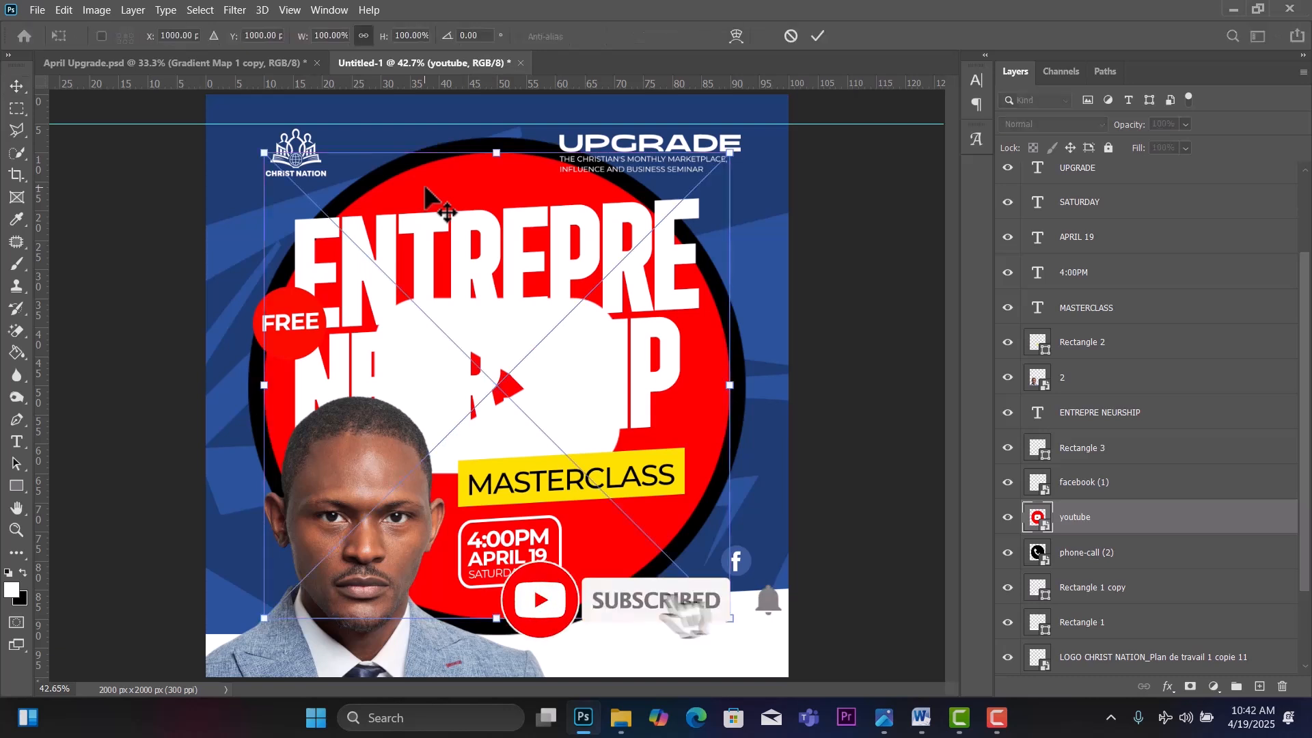
pyautogui.moveTo(730, 153); pyautogui.dragTo(714, 552)
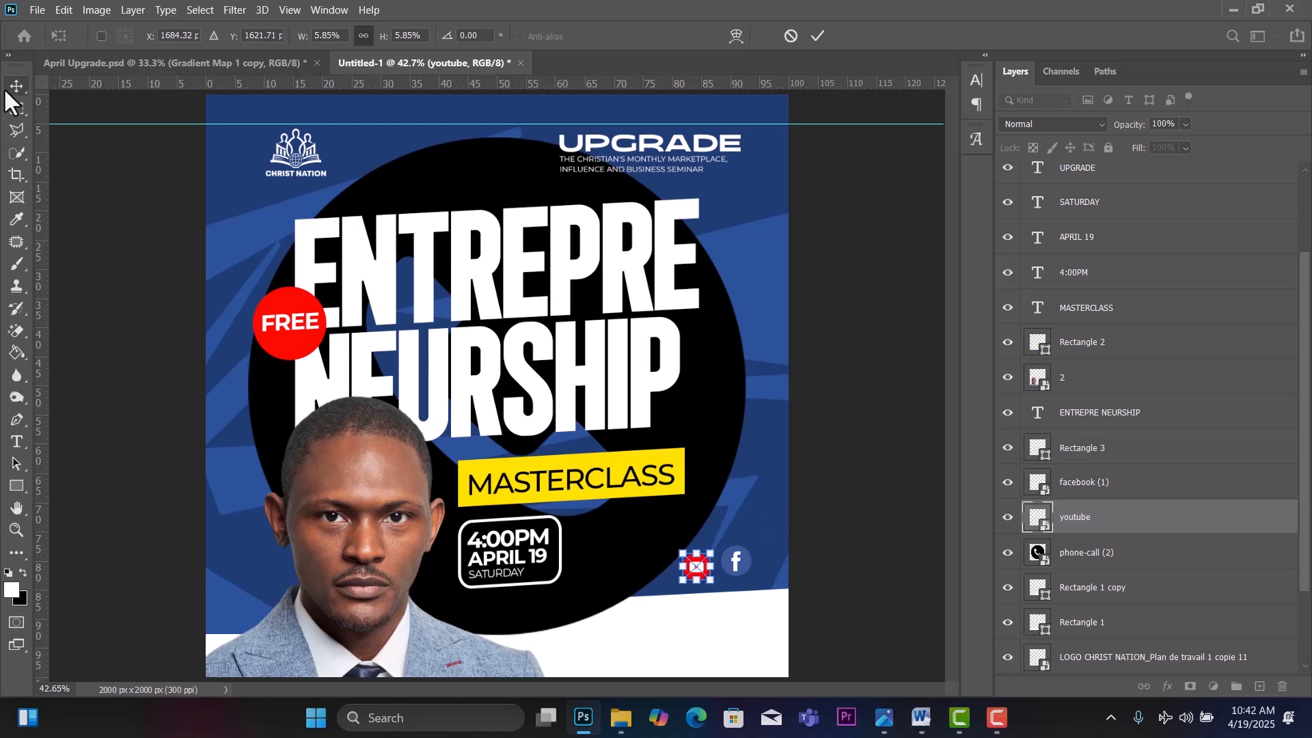
pyautogui.press('Return')
# Shrink the phone-call circle to a small icon and place it next to YouTube.
pyautogui.click(738, 374)
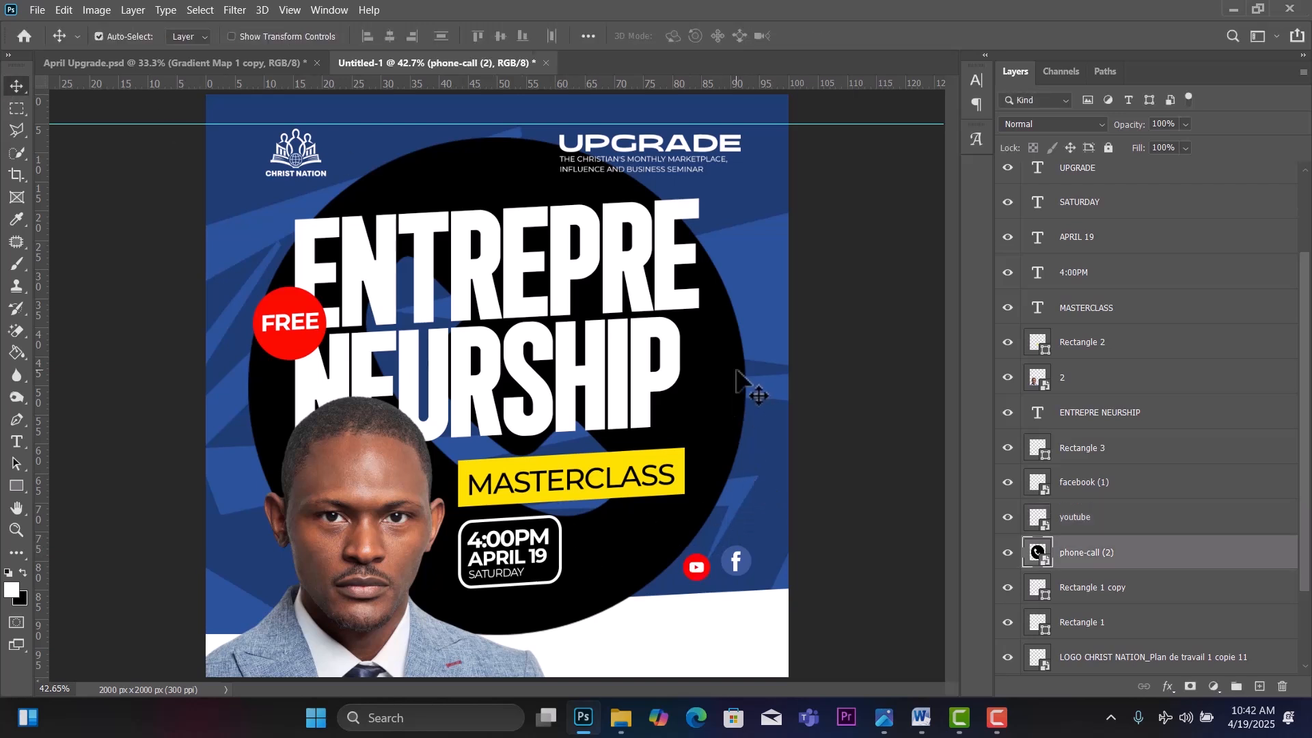
pyautogui.hotkey('ctrl', 't')
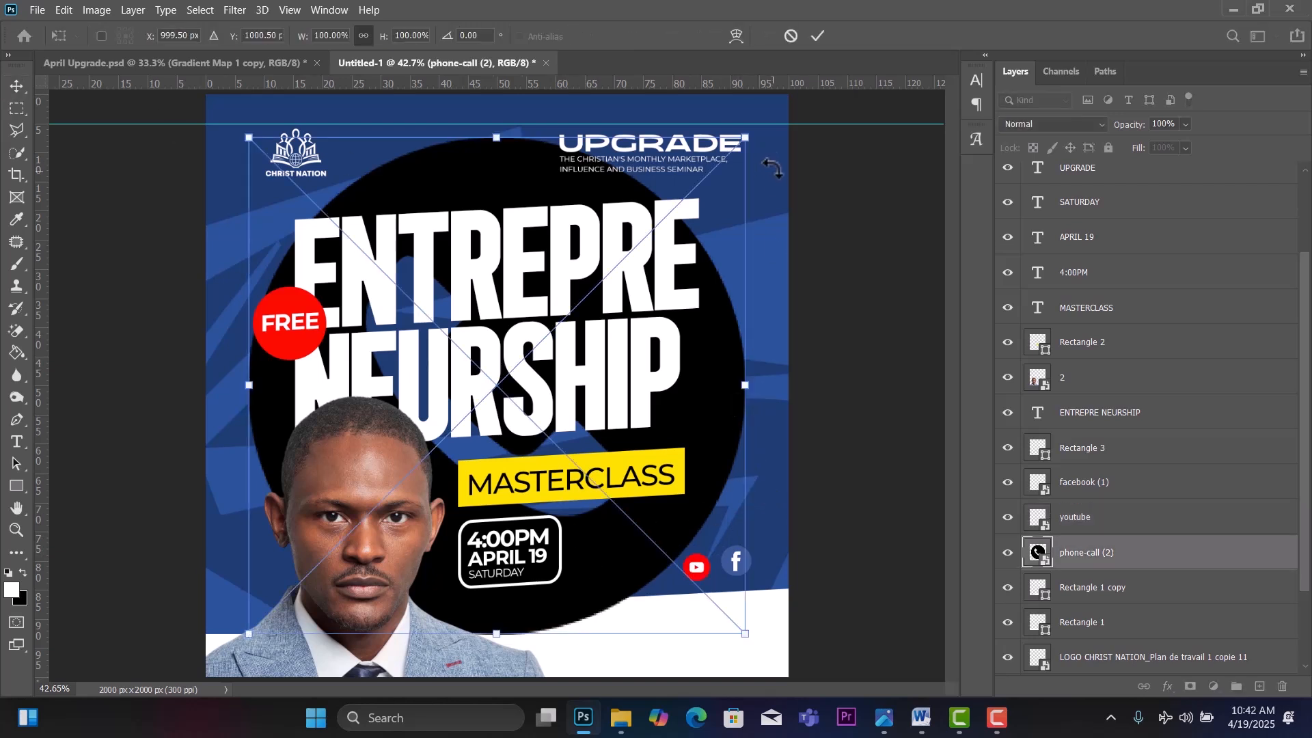
pyautogui.moveTo(746, 132); pyautogui.dragTo(467, 416)
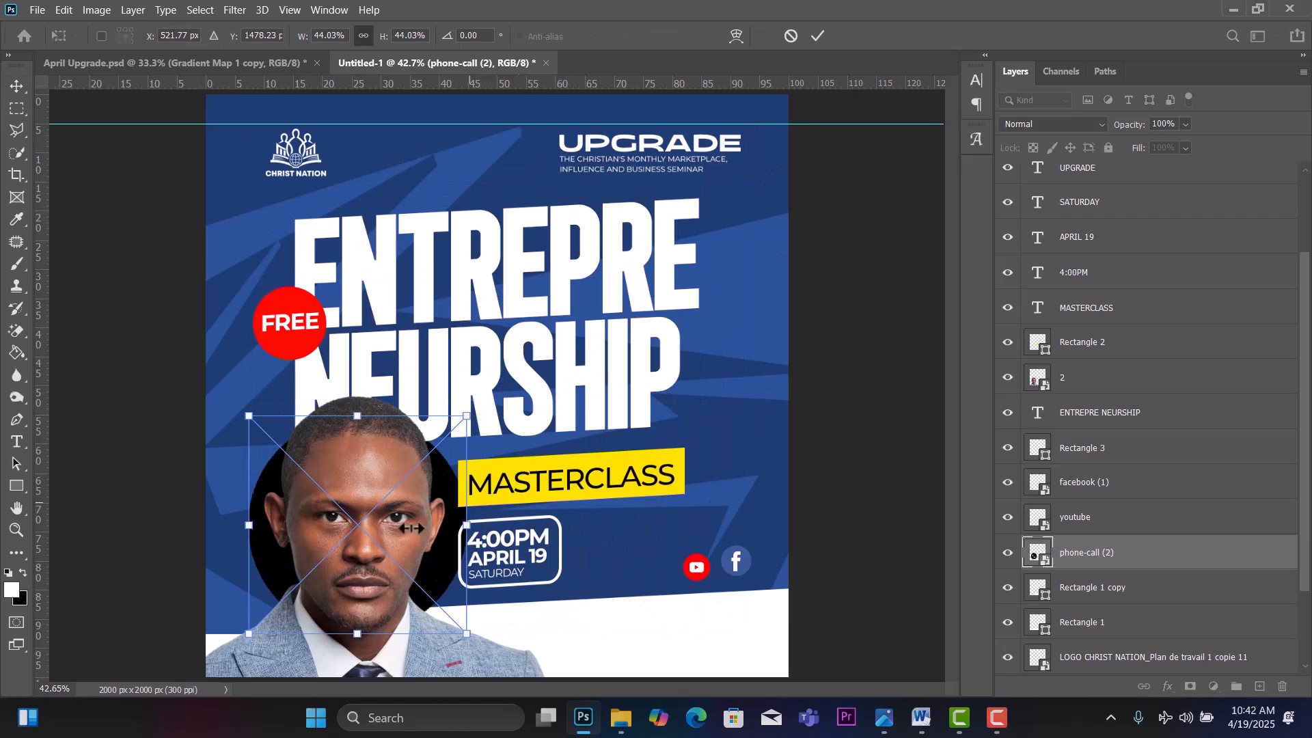
pyautogui.moveTo(323, 540); pyautogui.dragTo(581, 523)
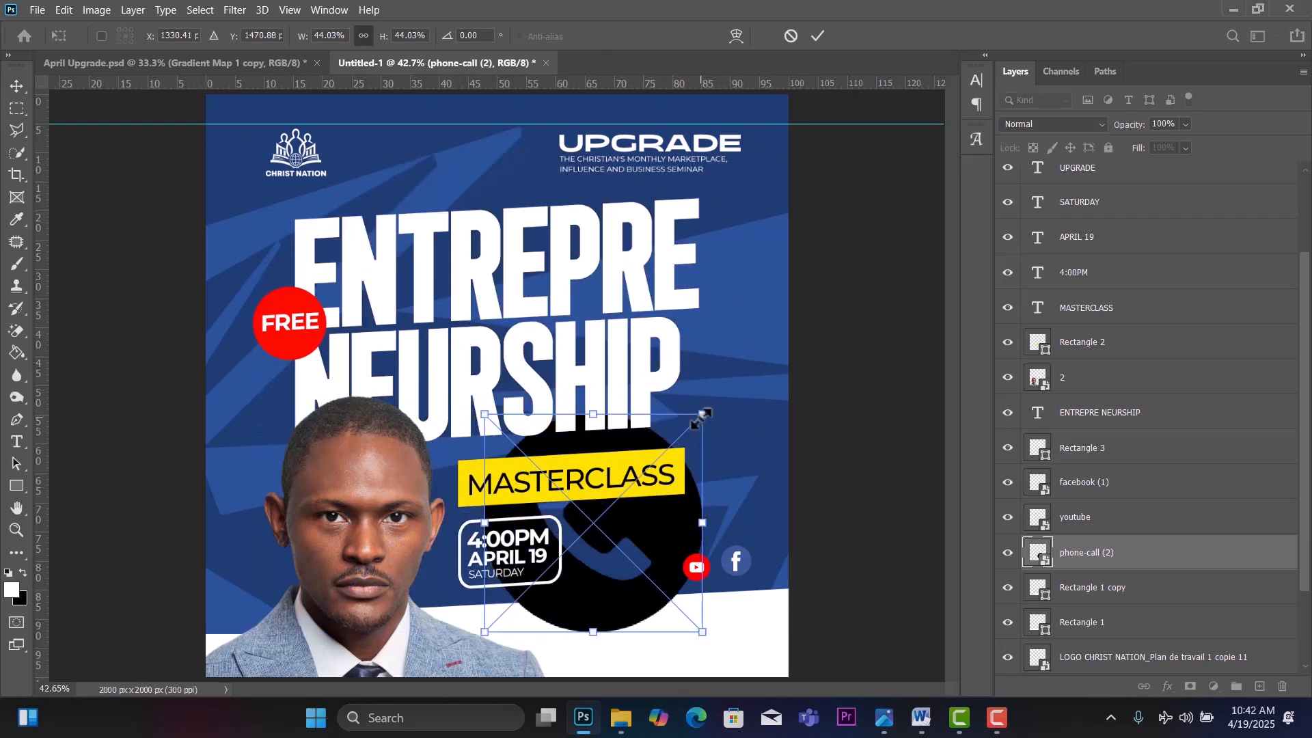
pyautogui.moveTo(703, 414); pyautogui.dragTo(640, 559)
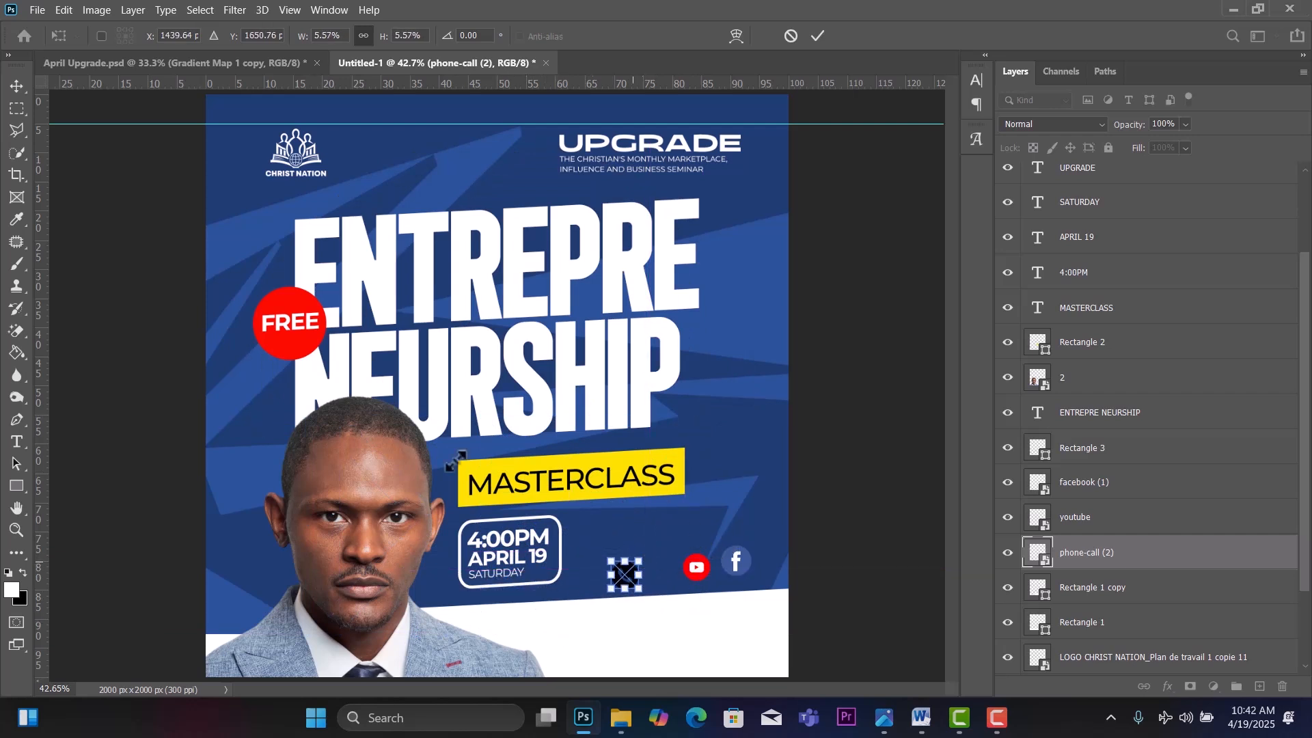
pyautogui.click(12, 89)
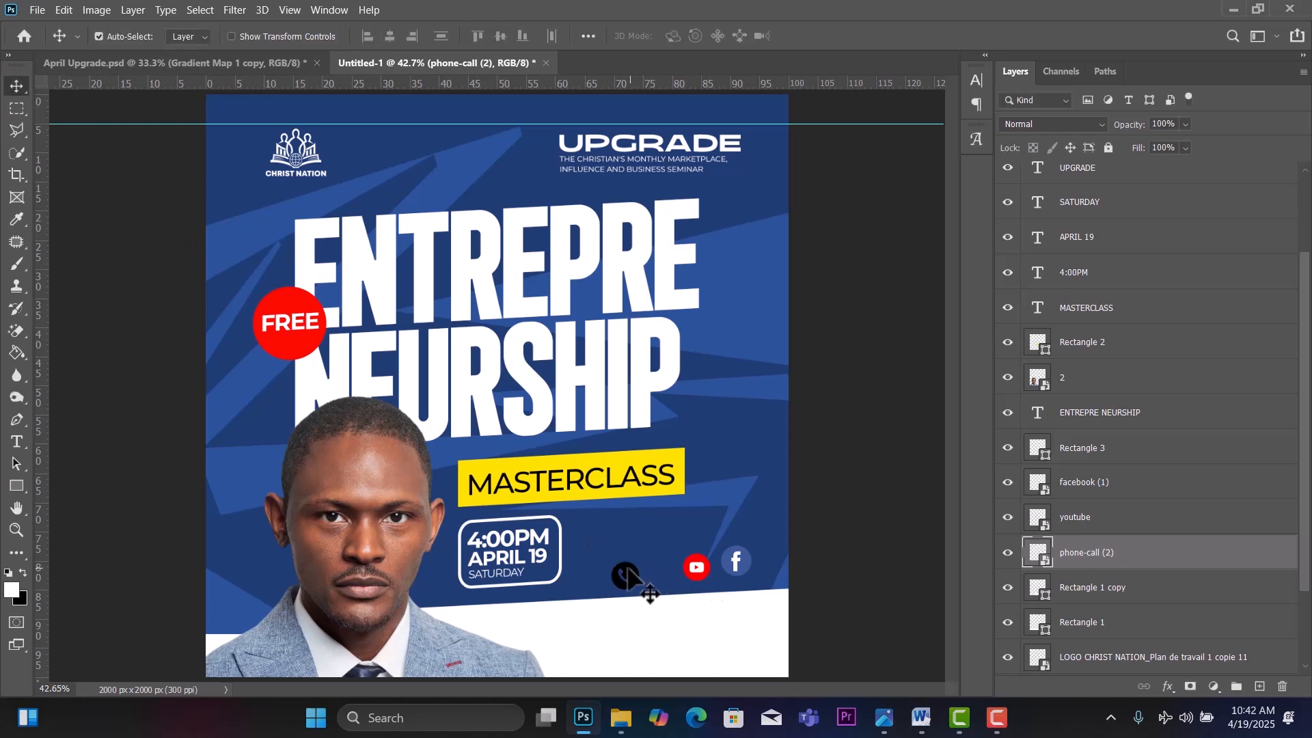
pyautogui.moveTo(626, 572); pyautogui.dragTo(723, 558)
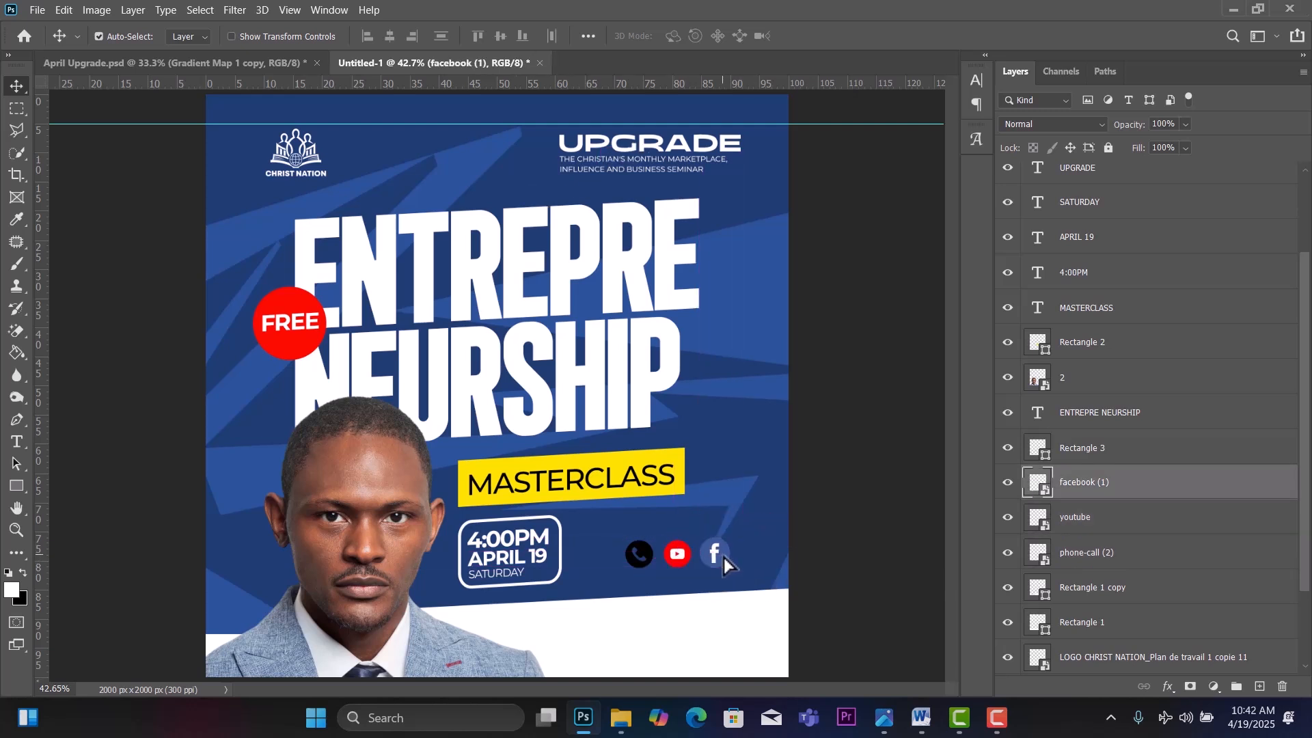
# Make the Facebook icon slightly smaller.
pyautogui.hotkey('ctrl', 't')
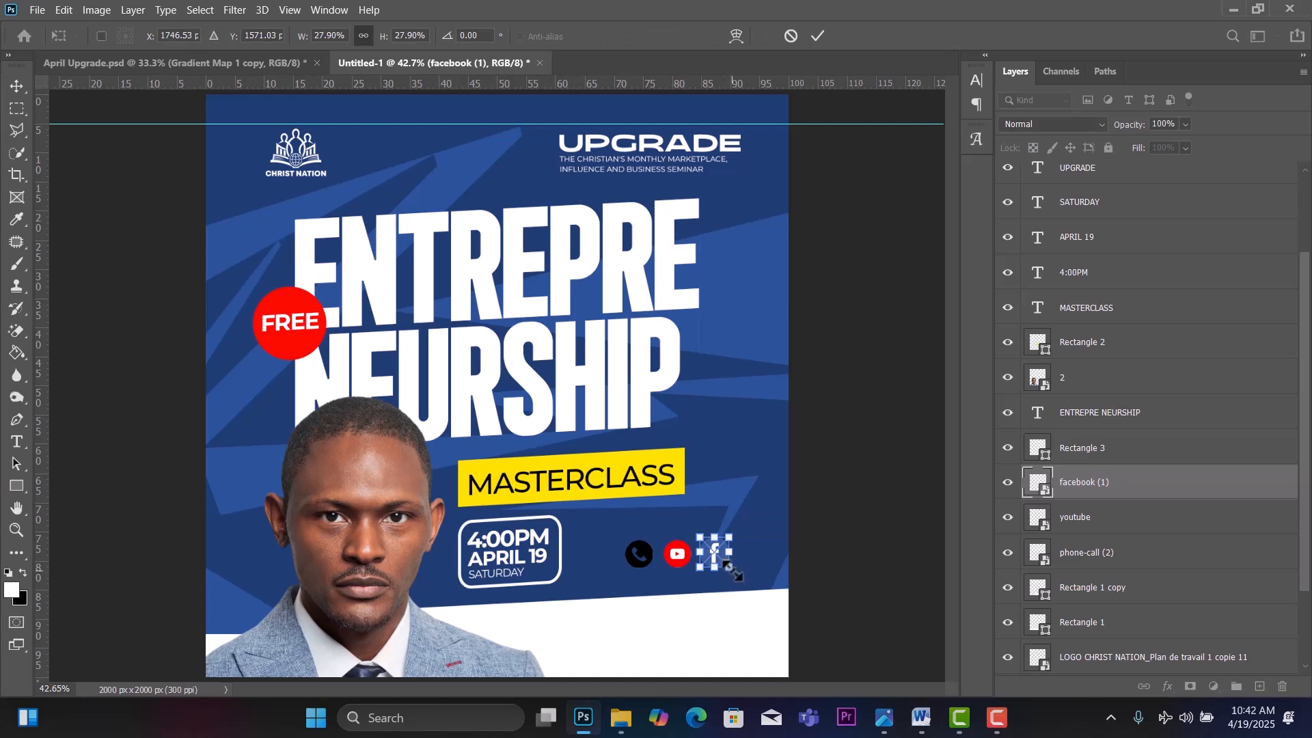
pyautogui.moveTo(731, 567); pyautogui.dragTo(727, 567)
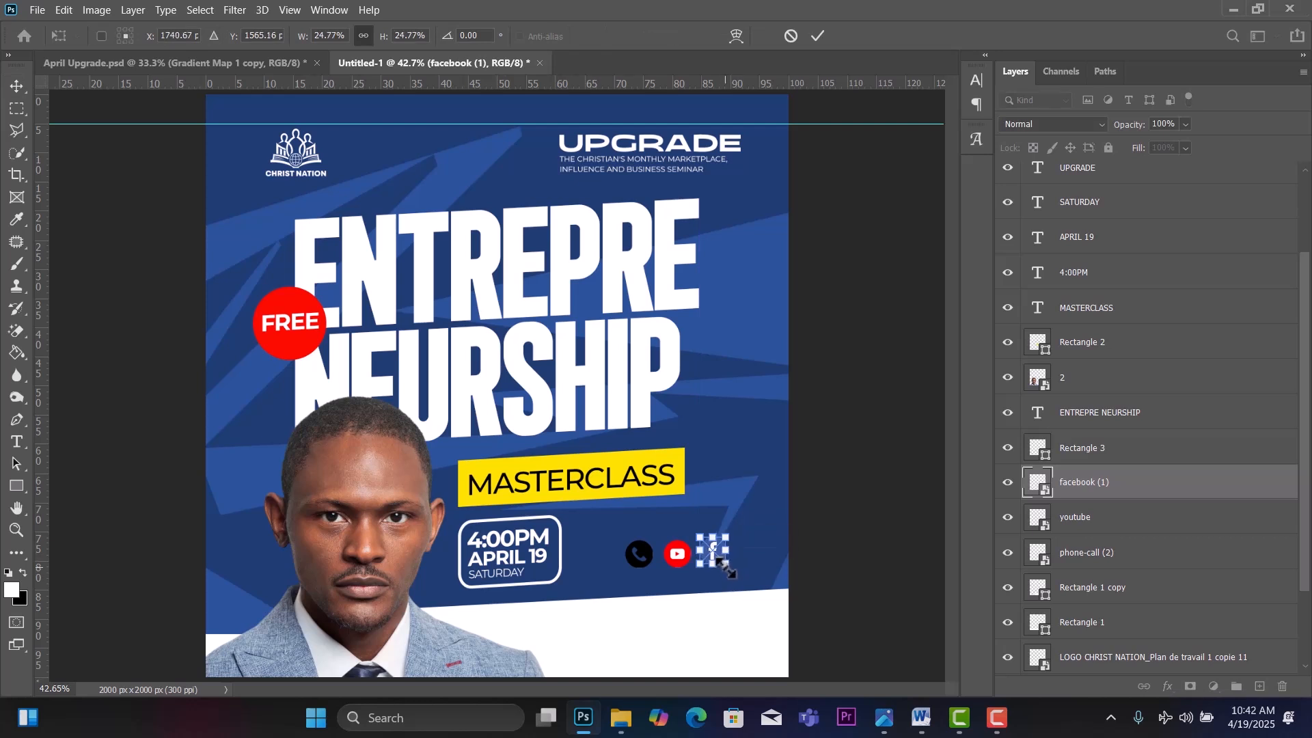
pyautogui.click(22, 82)
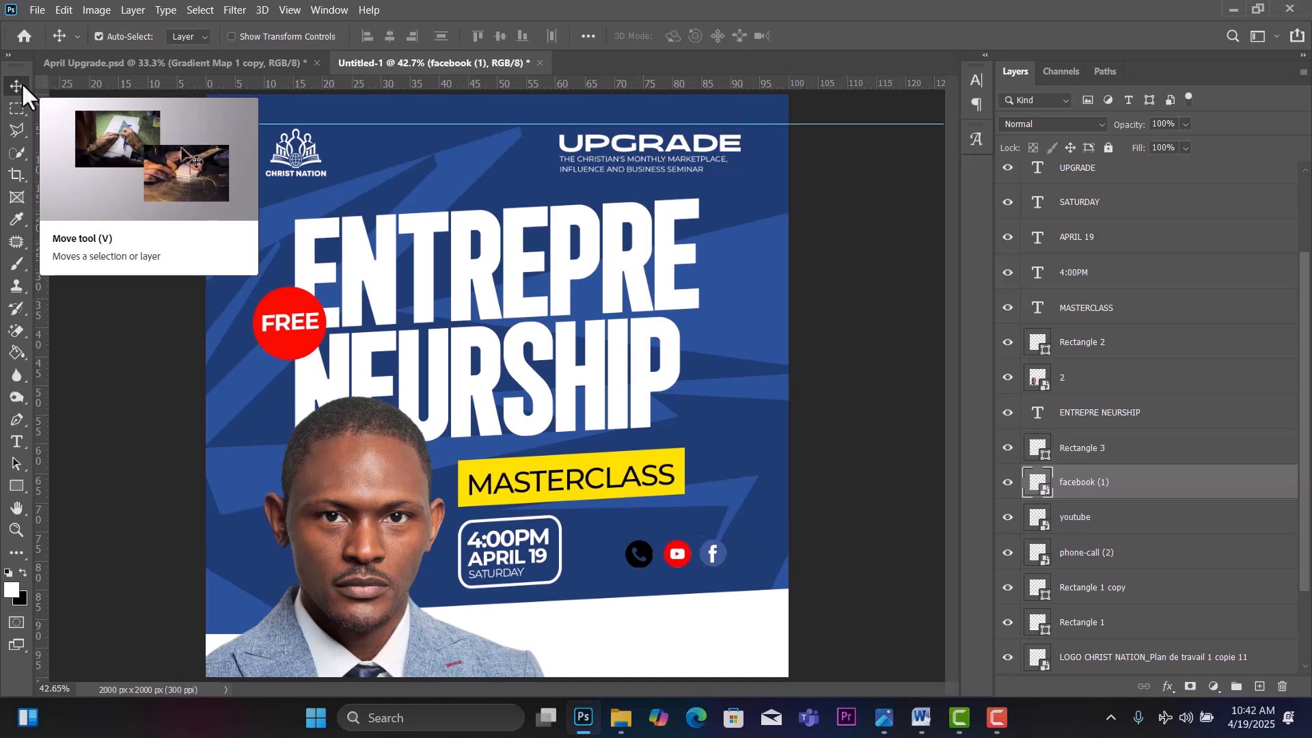
# Toggle the rounded time frame's visibility, then select the facebook, youtube and phone-call layers together.
pyautogui.keyDown('ctrl'); pyautogui.click(1124, 521); pyautogui.keyUp('ctrl')
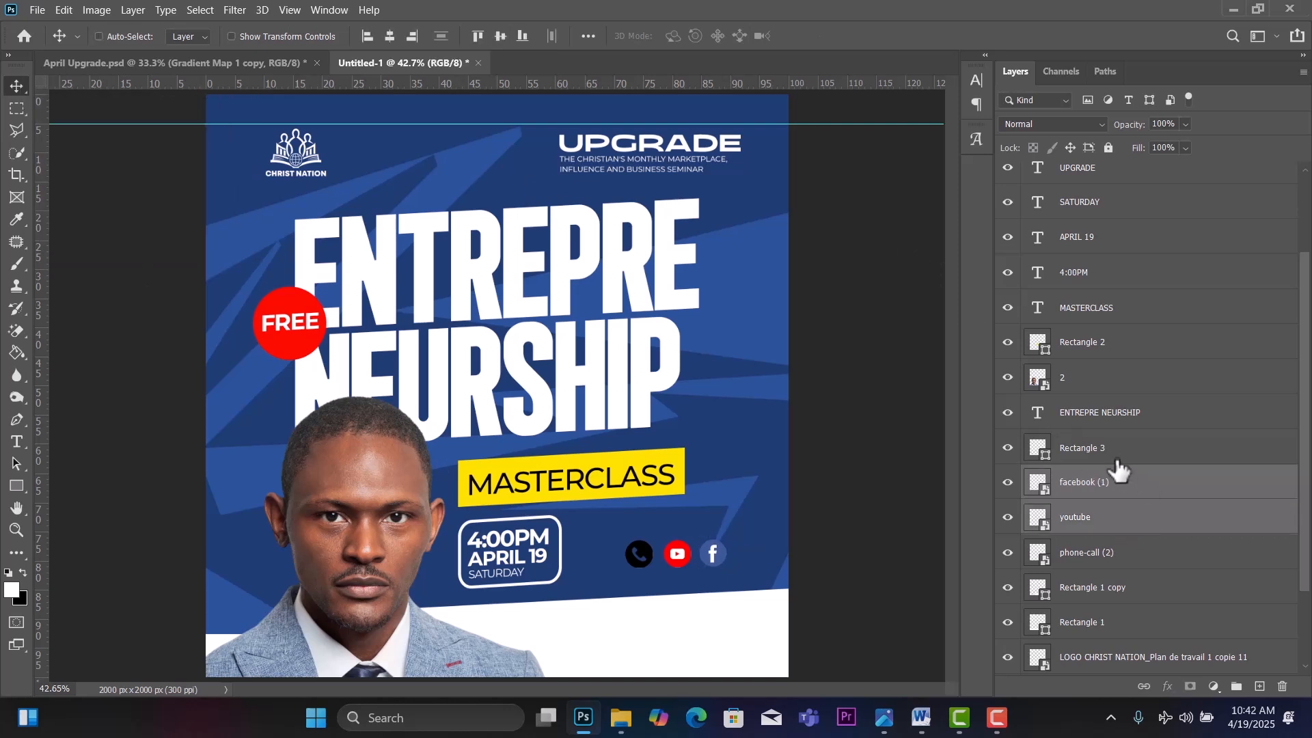
pyautogui.keyDown('ctrl'); pyautogui.click(1130, 454); pyautogui.keyUp('ctrl')
pyautogui.hotkey('ctrl', 't')
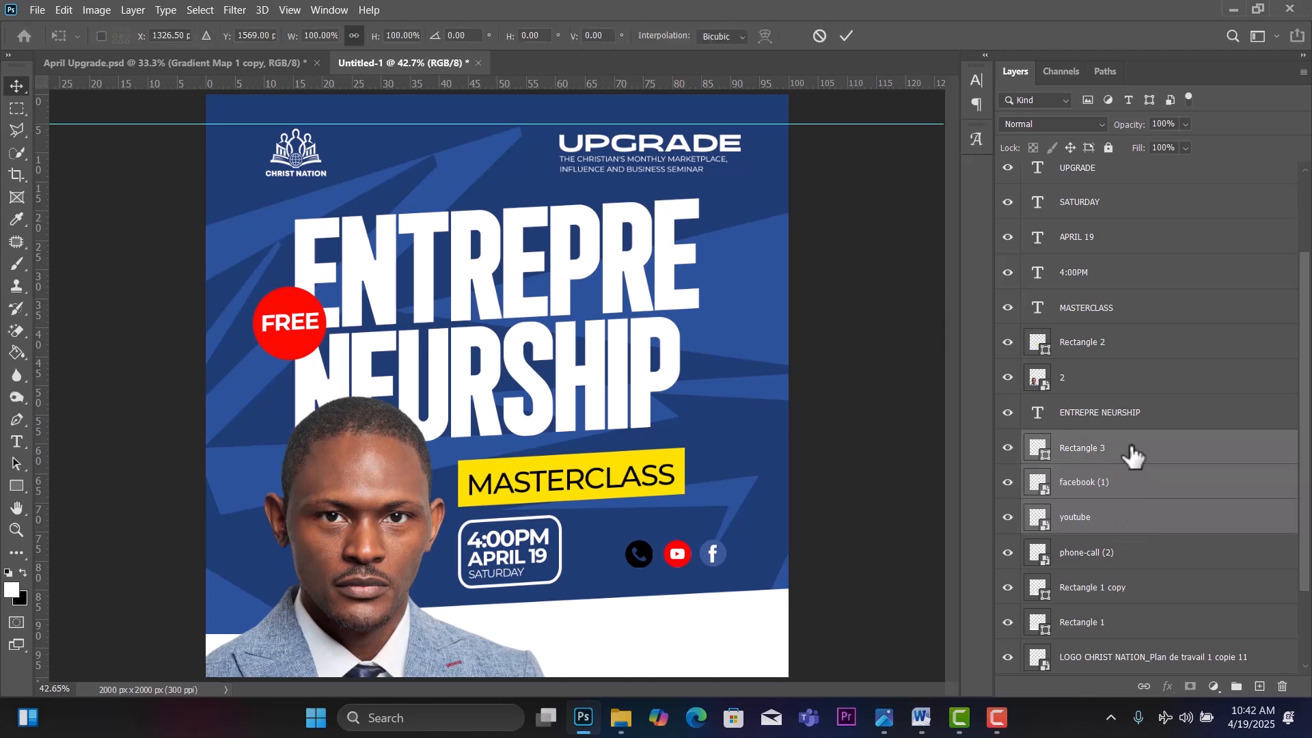
pyautogui.click(1166, 460)
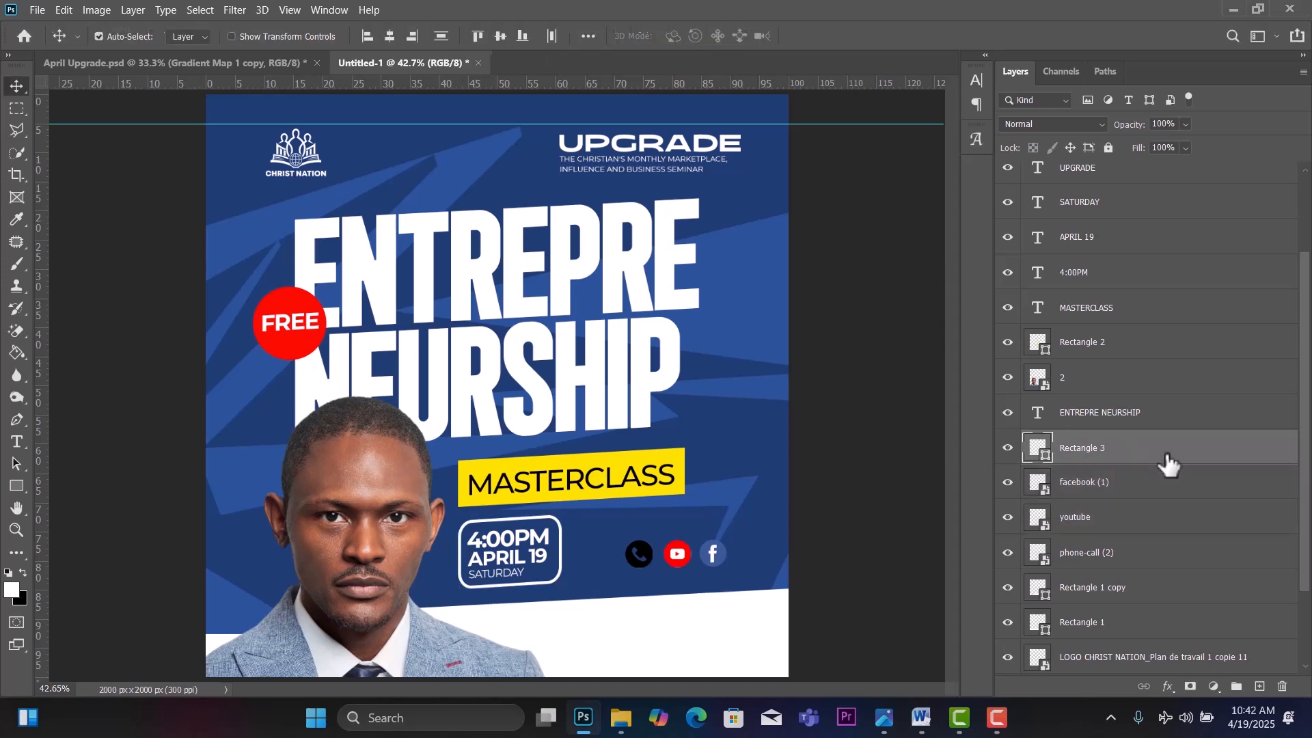
pyautogui.click(1008, 448)
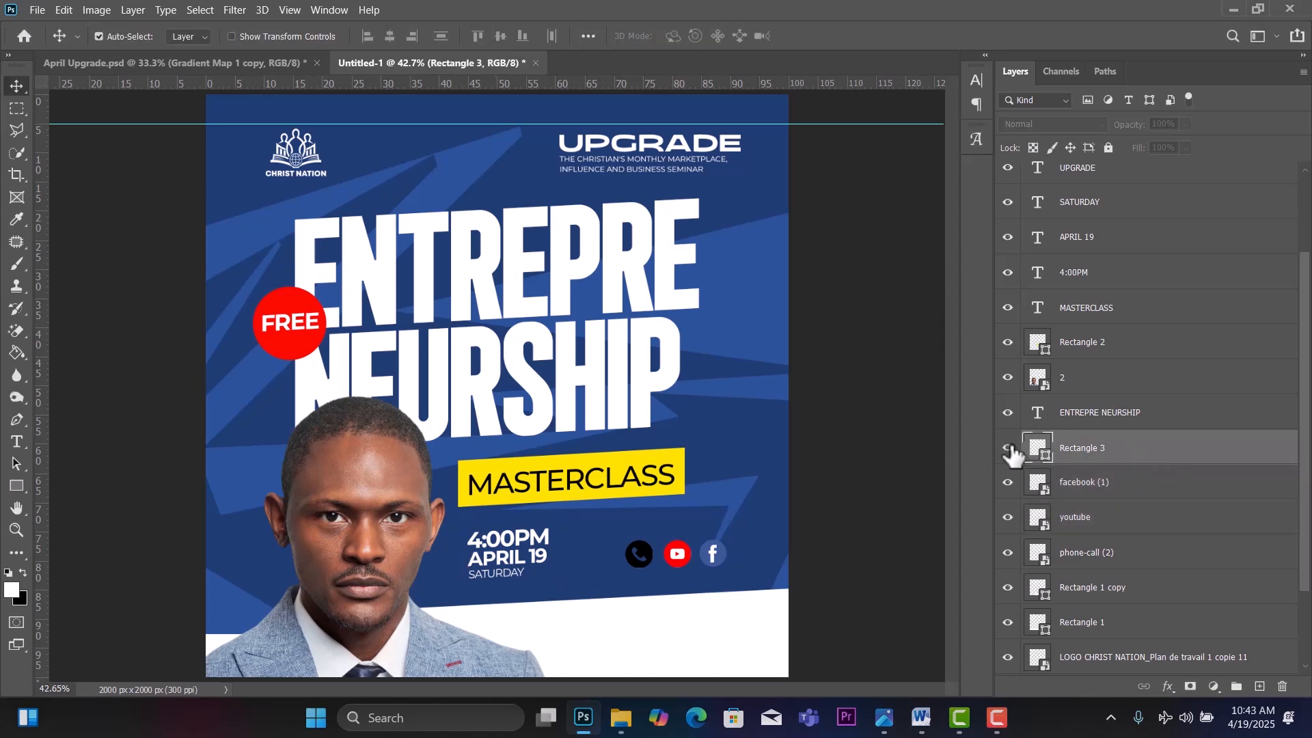
pyautogui.click(1008, 449)
pyautogui.click(1107, 487)
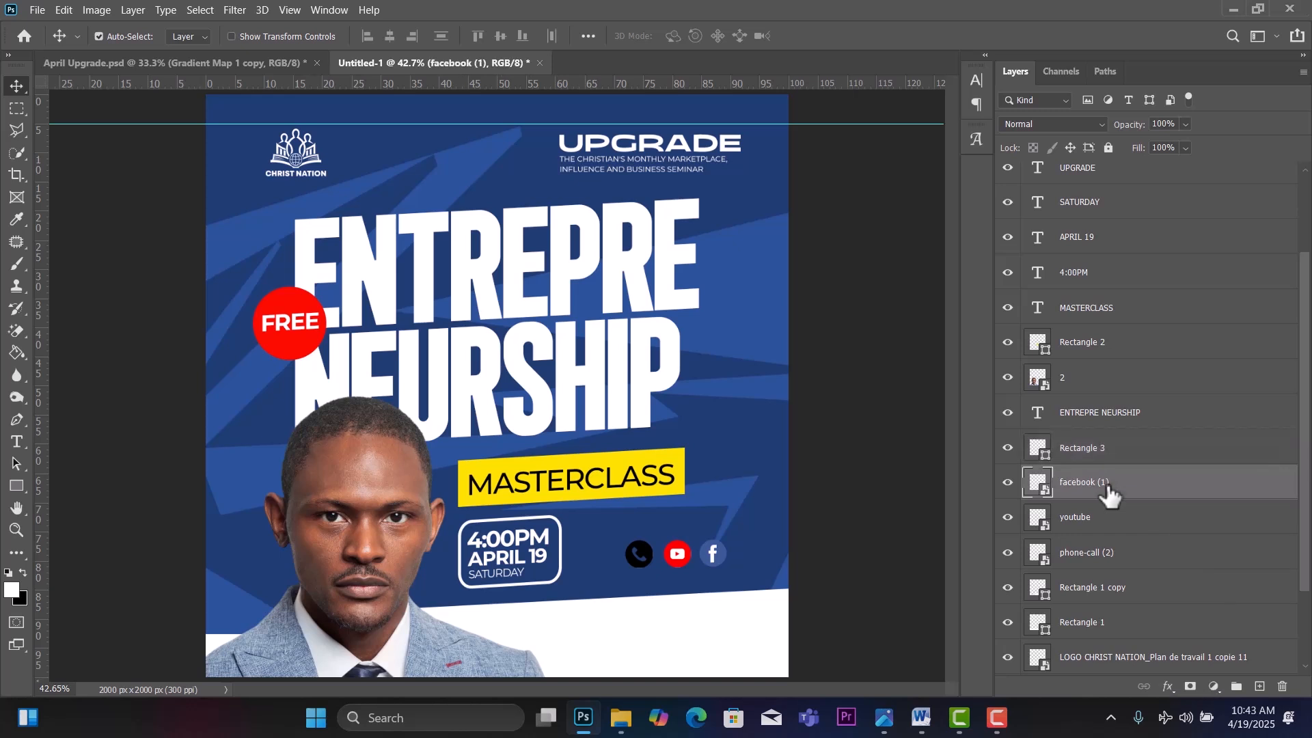
pyautogui.keyDown('shift'); pyautogui.click(1124, 567); pyautogui.keyUp('shift')
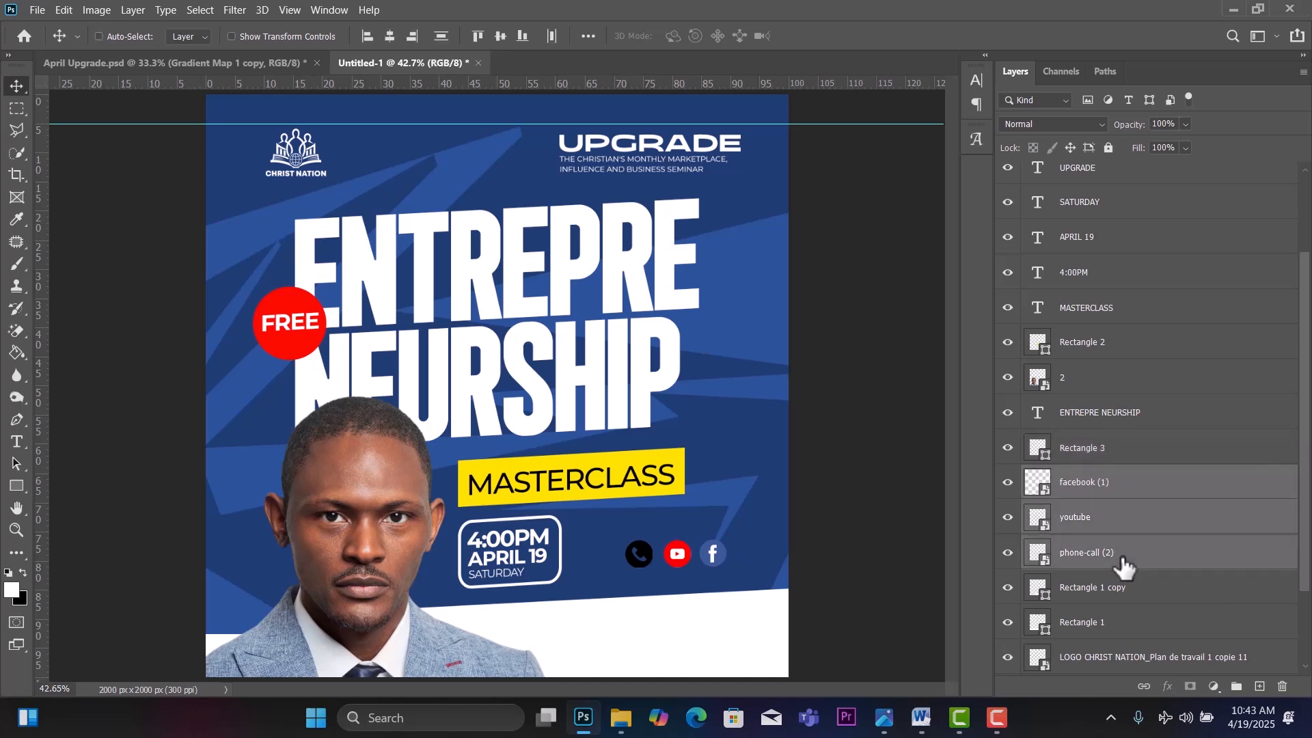
# Scale the phone, YouTube and Facebook icons to about 51% and move them beside the time box.
pyautogui.hotkey('ctrl', 't')
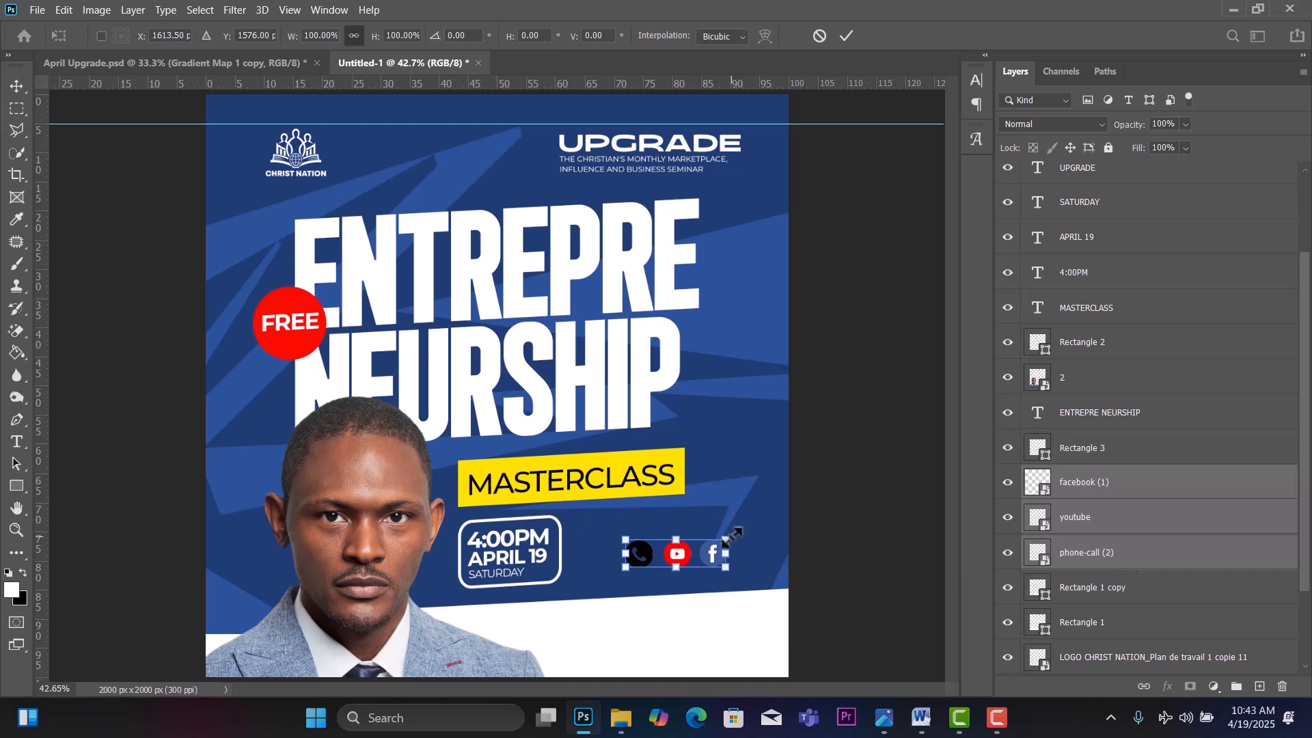
pyautogui.moveTo(730, 534); pyautogui.dragTo(682, 547)
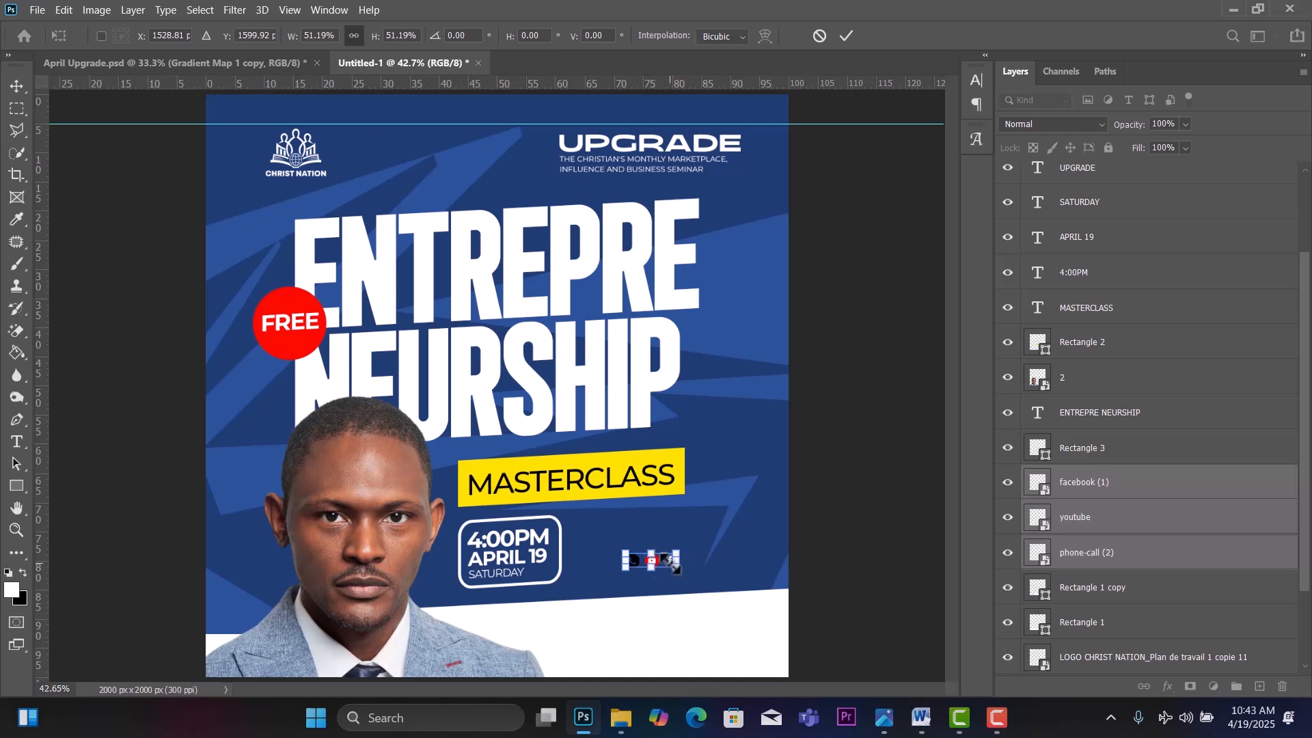
pyautogui.click(13, 79)
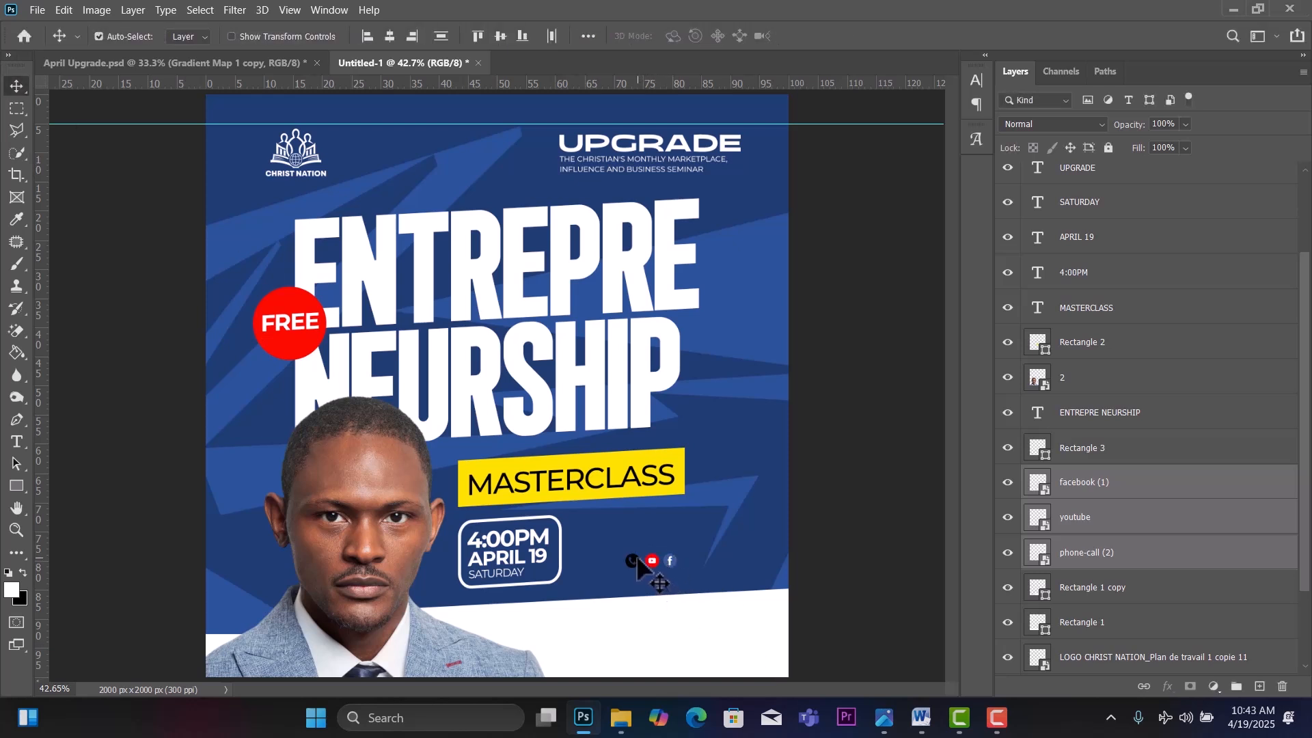
pyautogui.moveTo(637, 555); pyautogui.dragTo(596, 529)
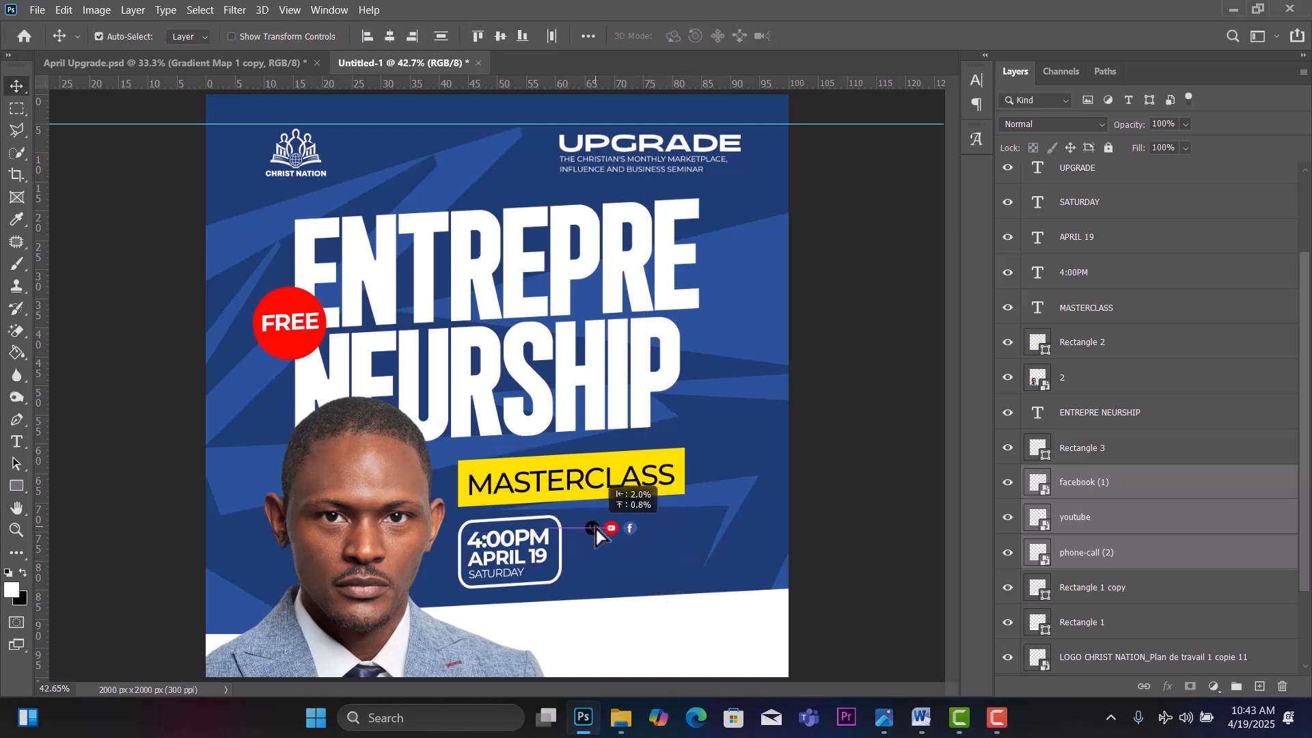
# Check the April Upgrade reference, then move the Facebook icon below the phone icon.
pyautogui.click(153, 63)
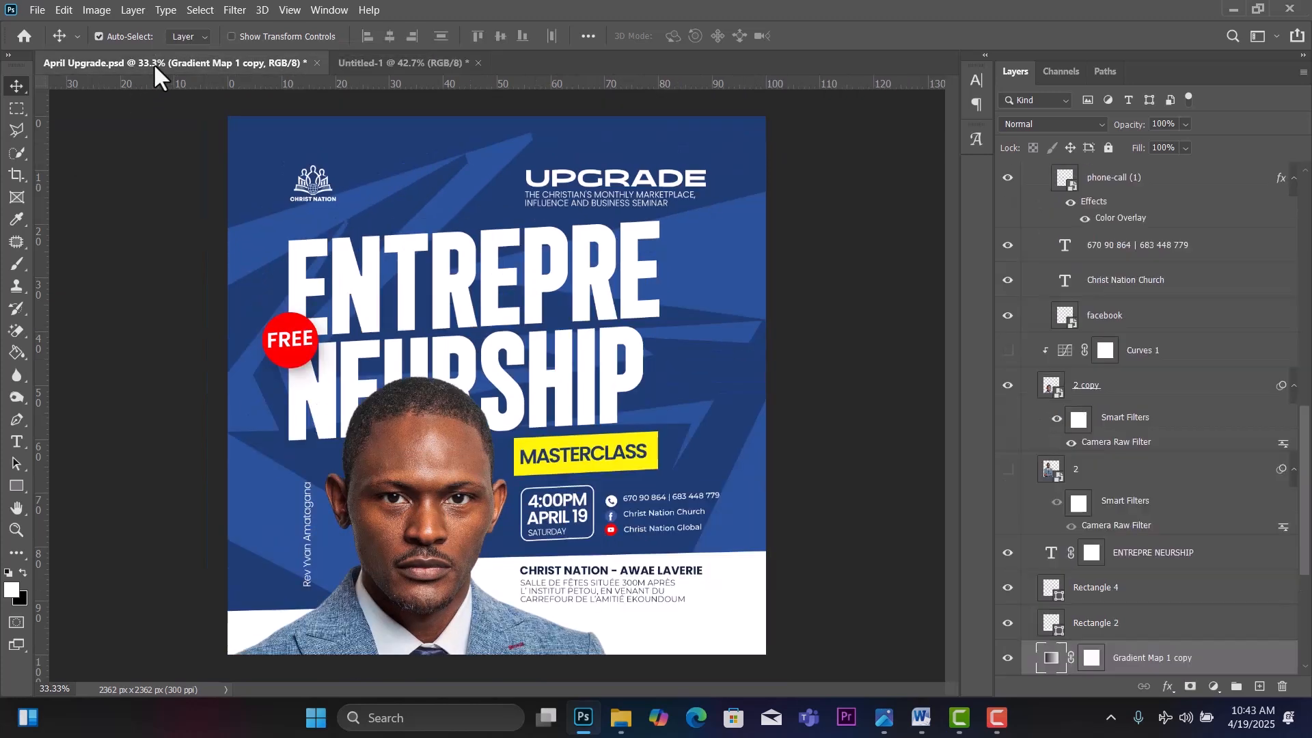
pyautogui.click(353, 63)
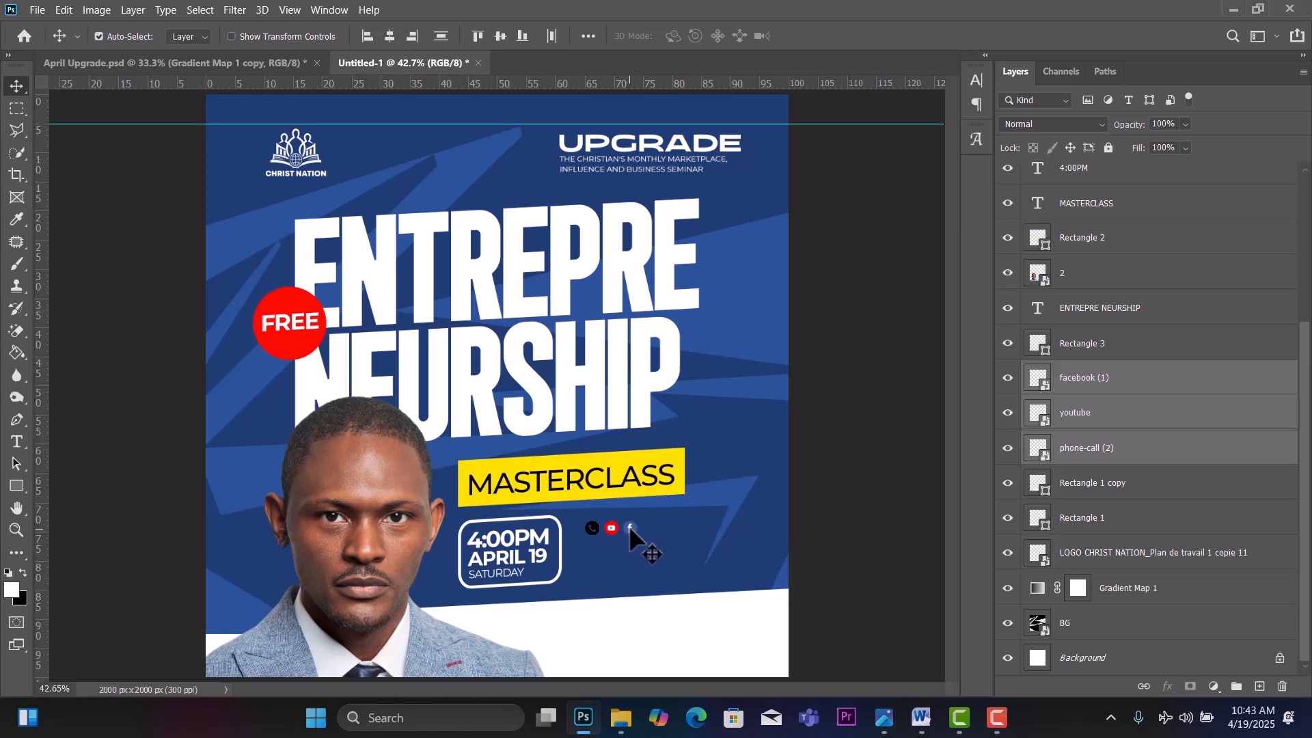
pyautogui.click(823, 516)
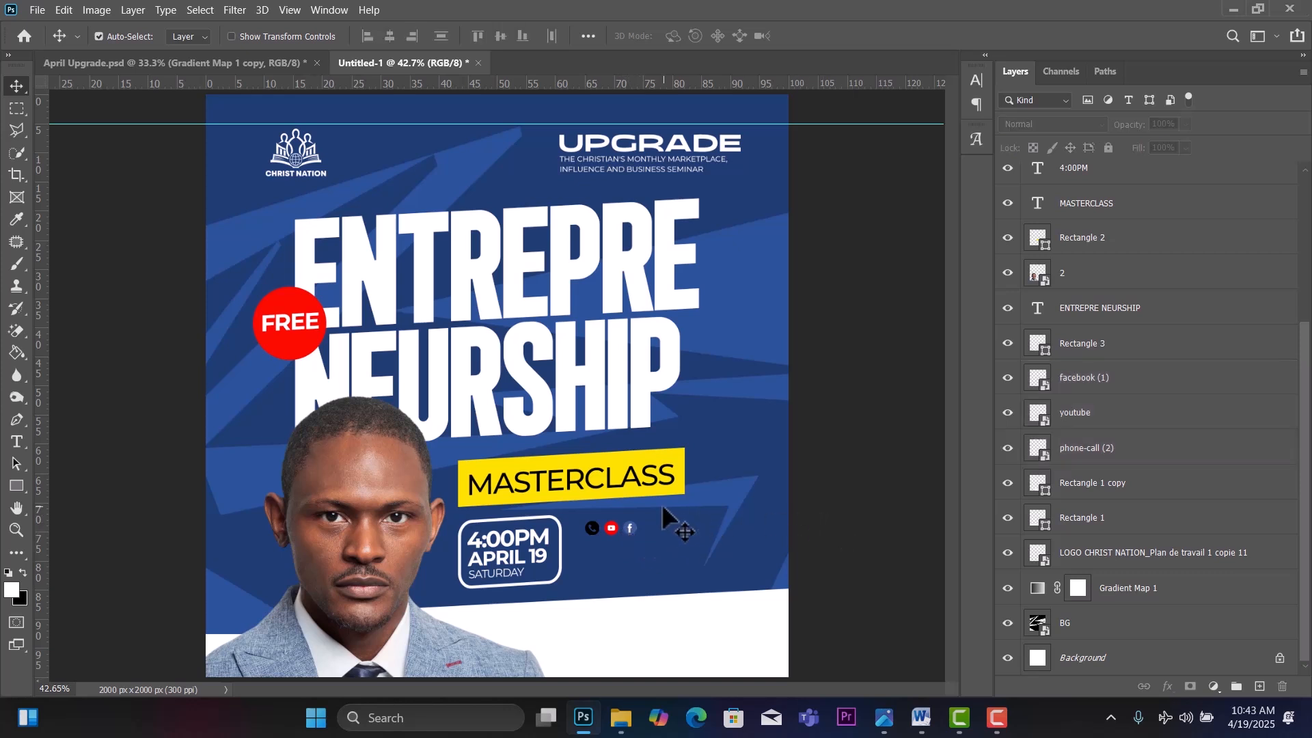
pyautogui.moveTo(630, 528); pyautogui.dragTo(592, 560)
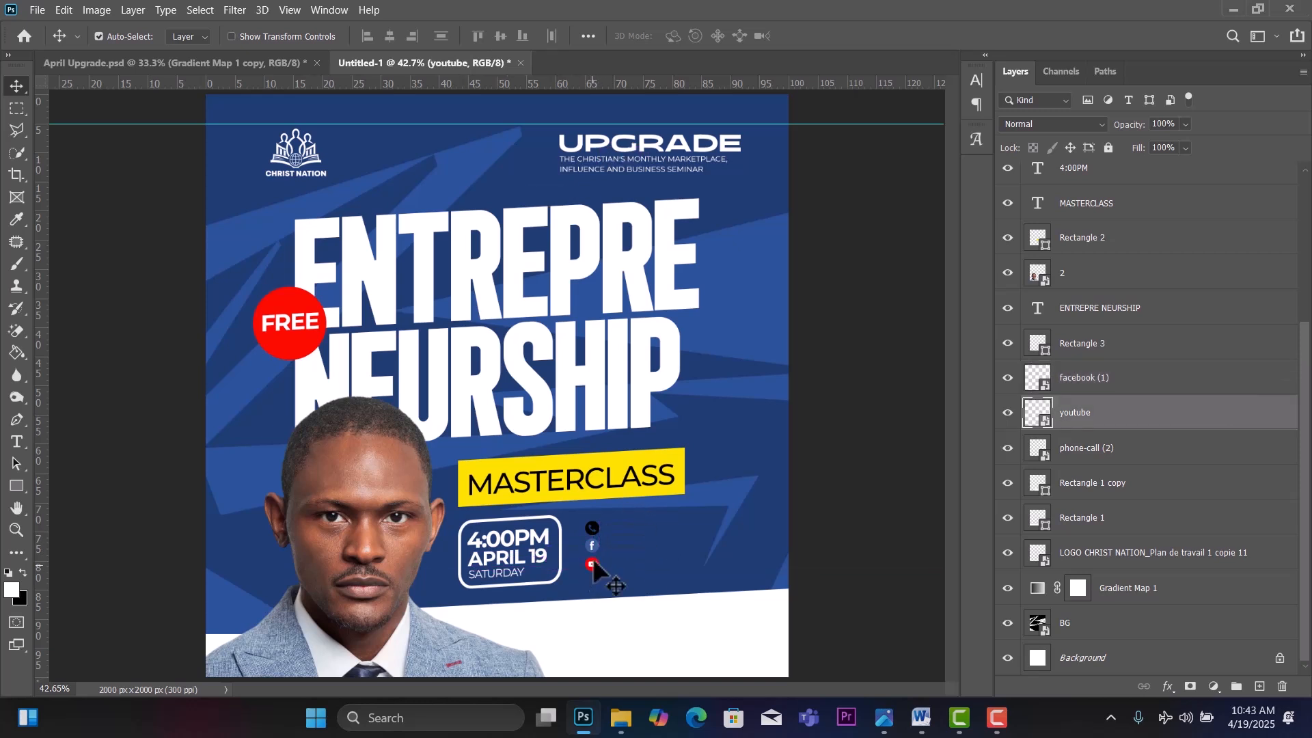
# Give the phone-call (2) icon a white Color Overlay sampled from the flyer's white bottom area.
pyautogui.click(593, 524)
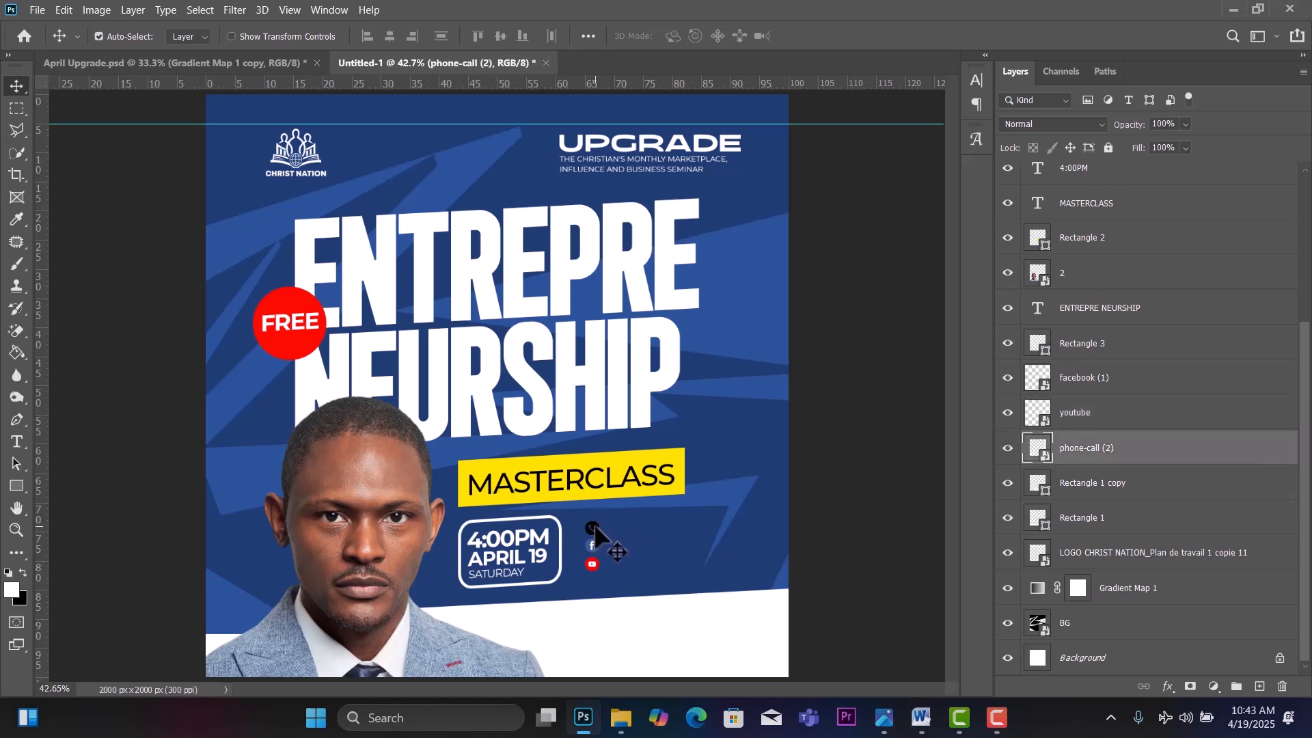
pyautogui.doubleClick(1190, 461)
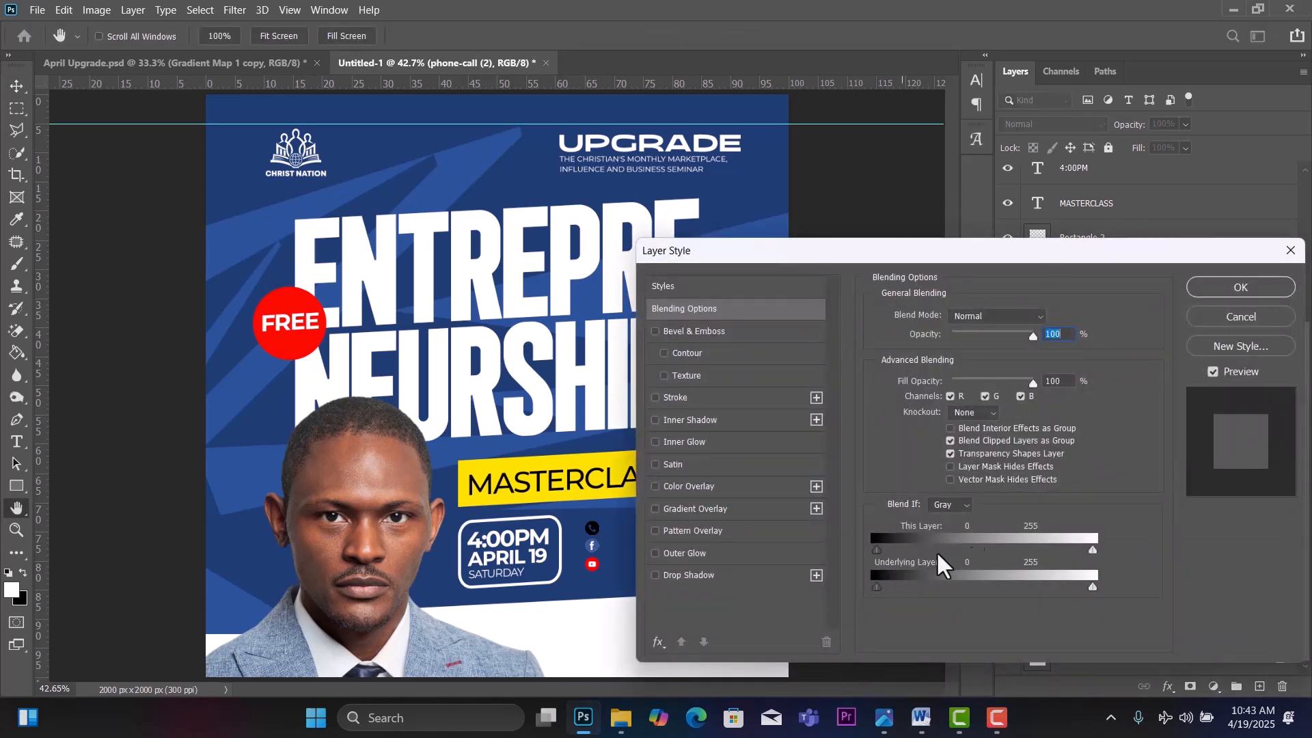
pyautogui.click(656, 487)
pyautogui.click(695, 484)
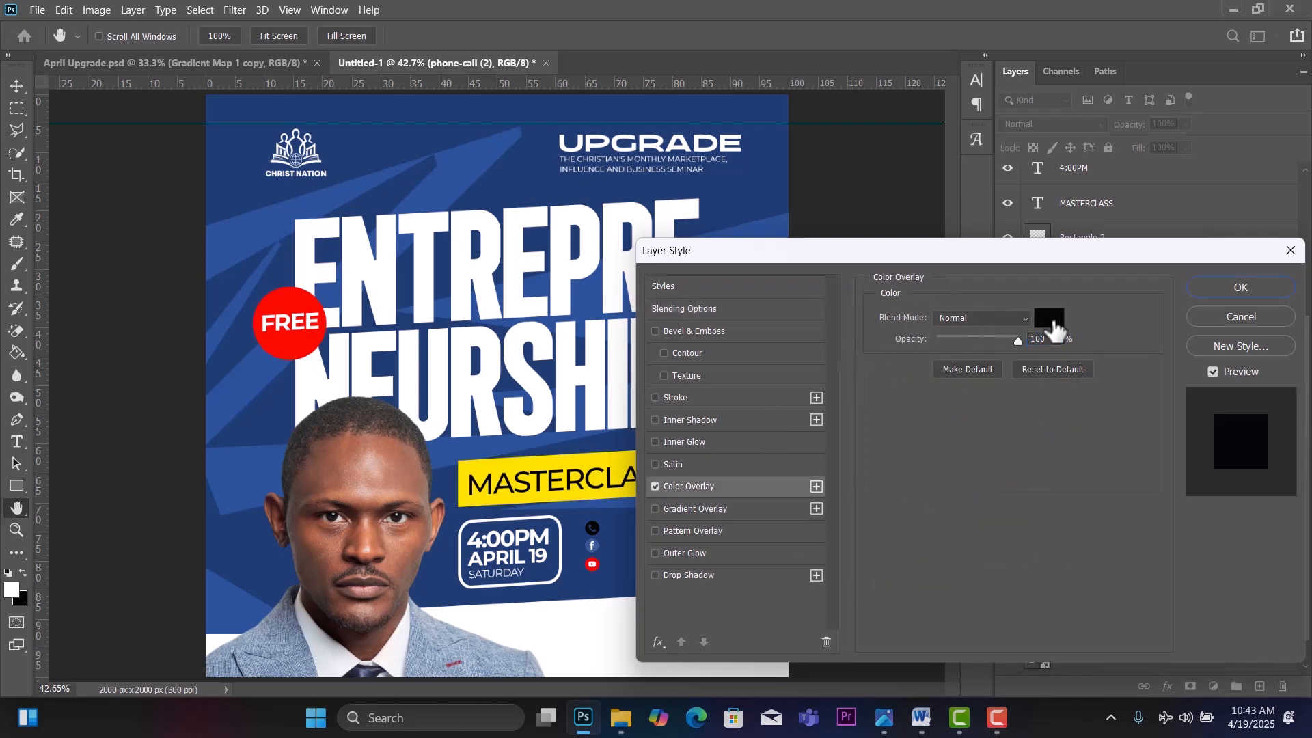
pyautogui.click(1048, 318)
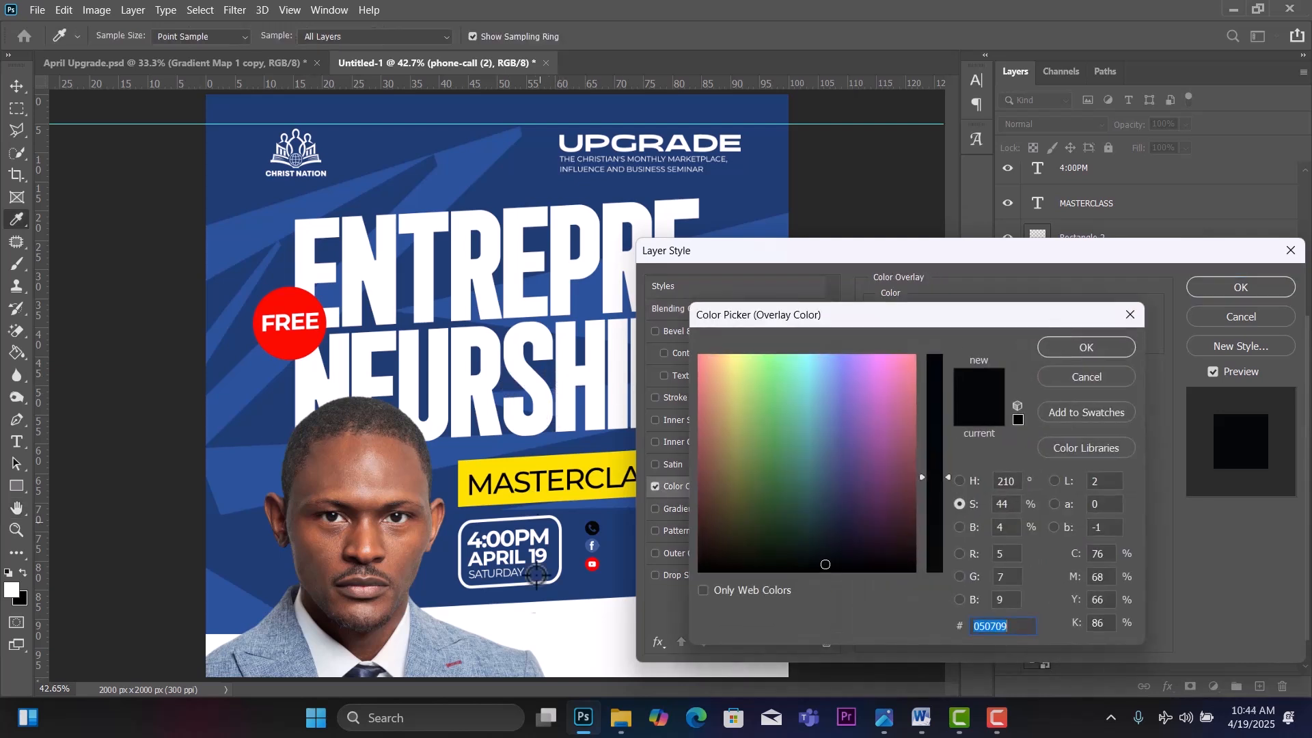
pyautogui.click(547, 644)
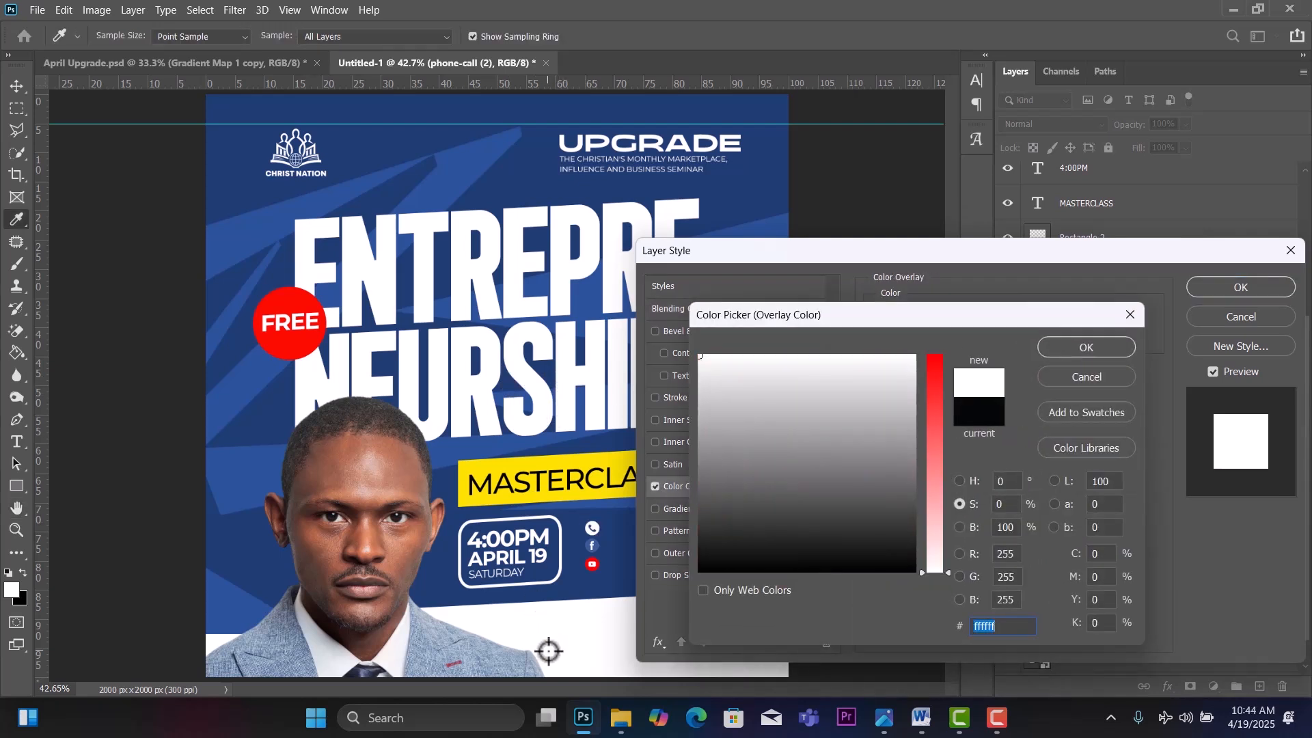
pyautogui.click(1067, 344)
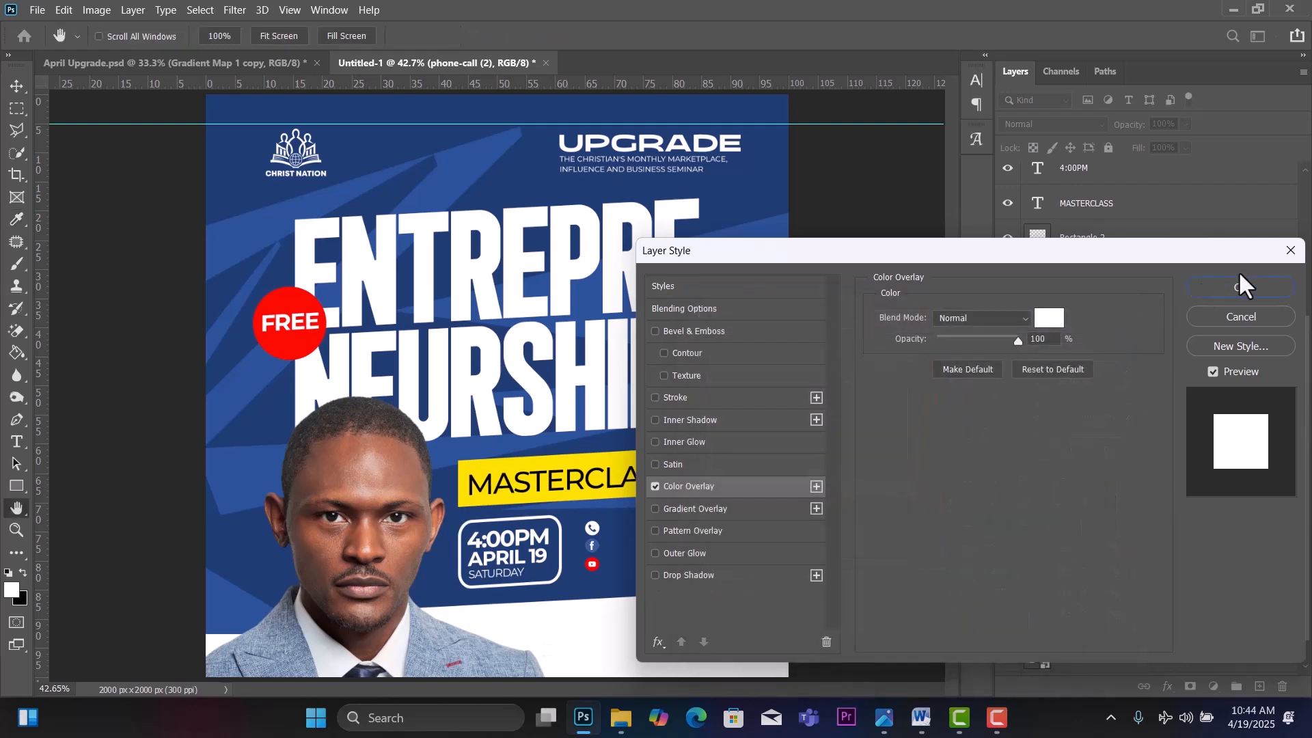
pyautogui.click(1228, 287)
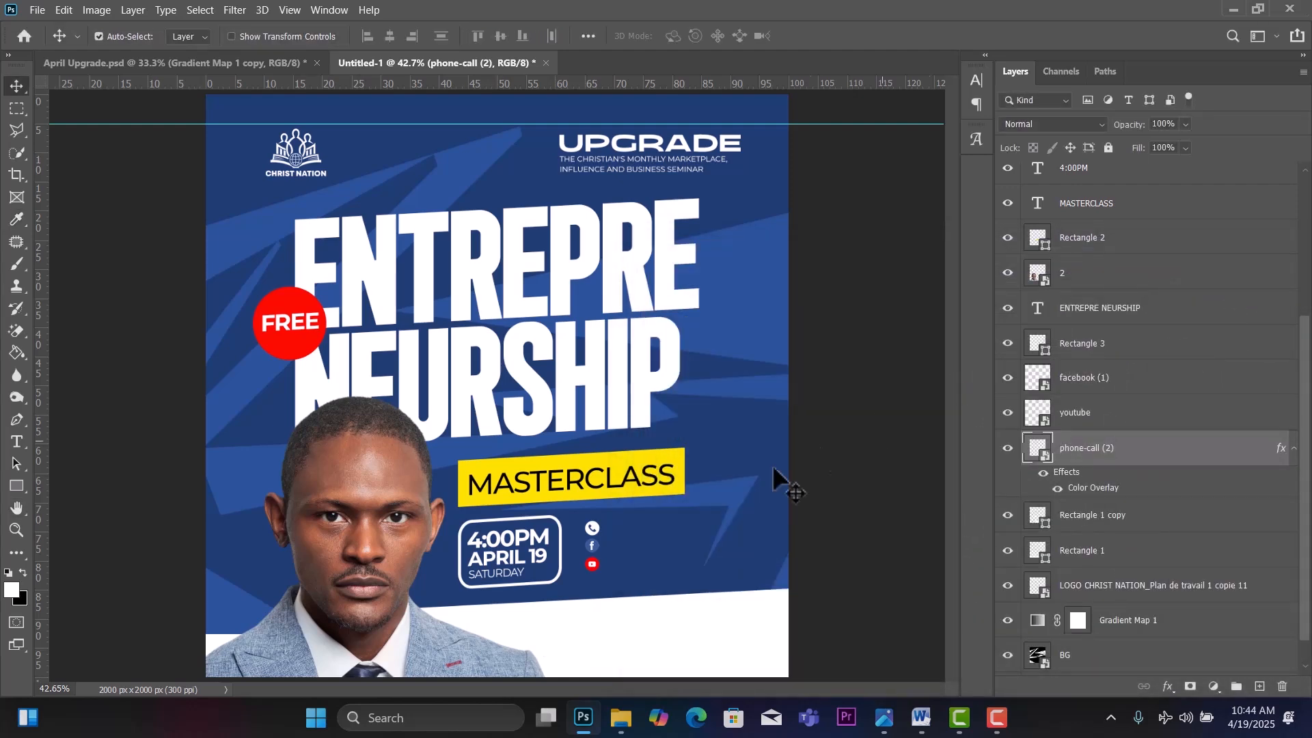
# Duplicate the SATURDAY text beside the phone icon and copy the phone-number line from Word.
pyautogui.click(592, 548)
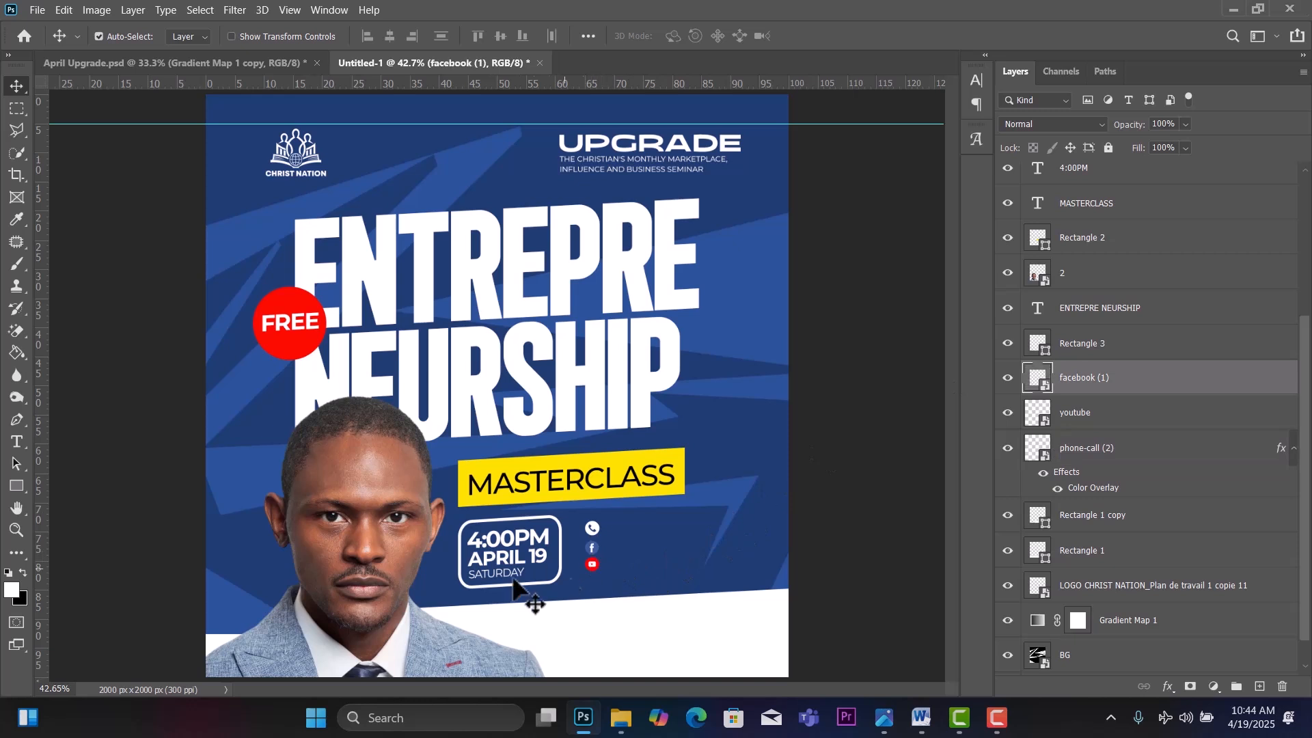
pyautogui.keyDown('alt'); pyautogui.moveTo(513, 583); pyautogui.dragTo(641, 526); pyautogui.keyUp('alt')
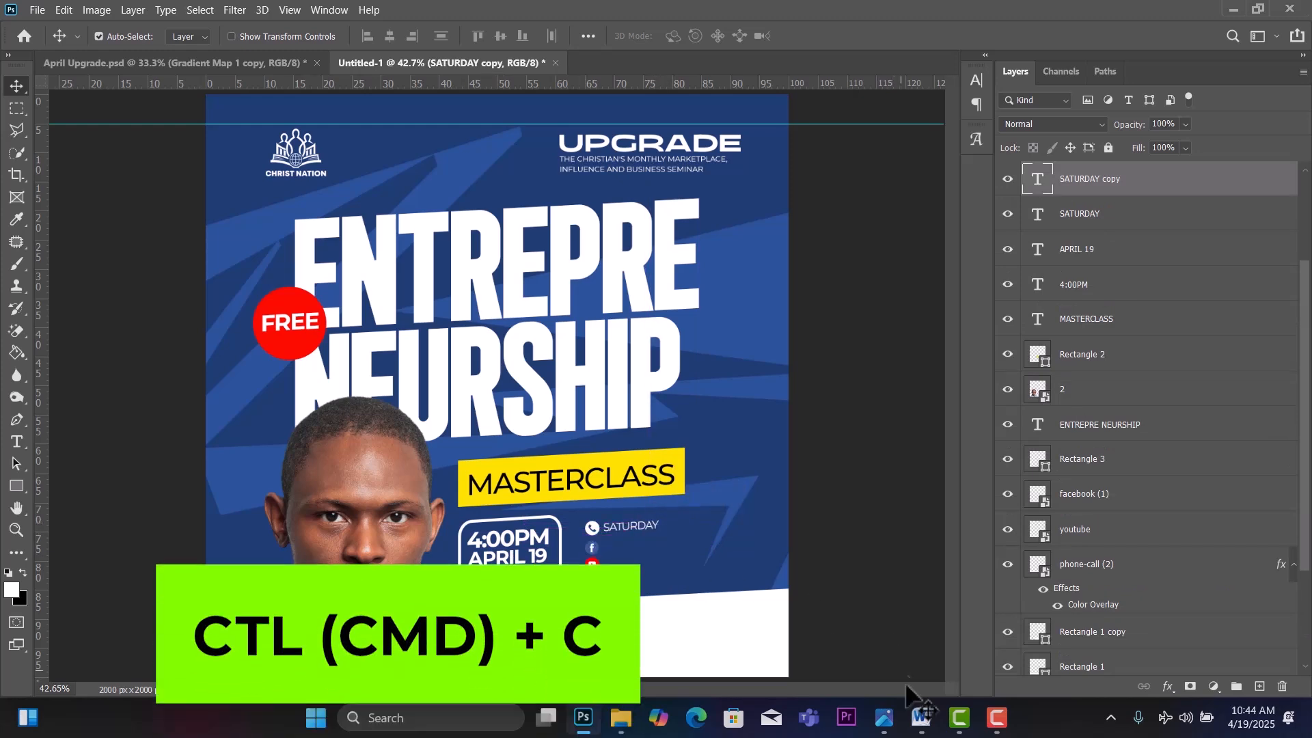
pyautogui.click(920, 717)
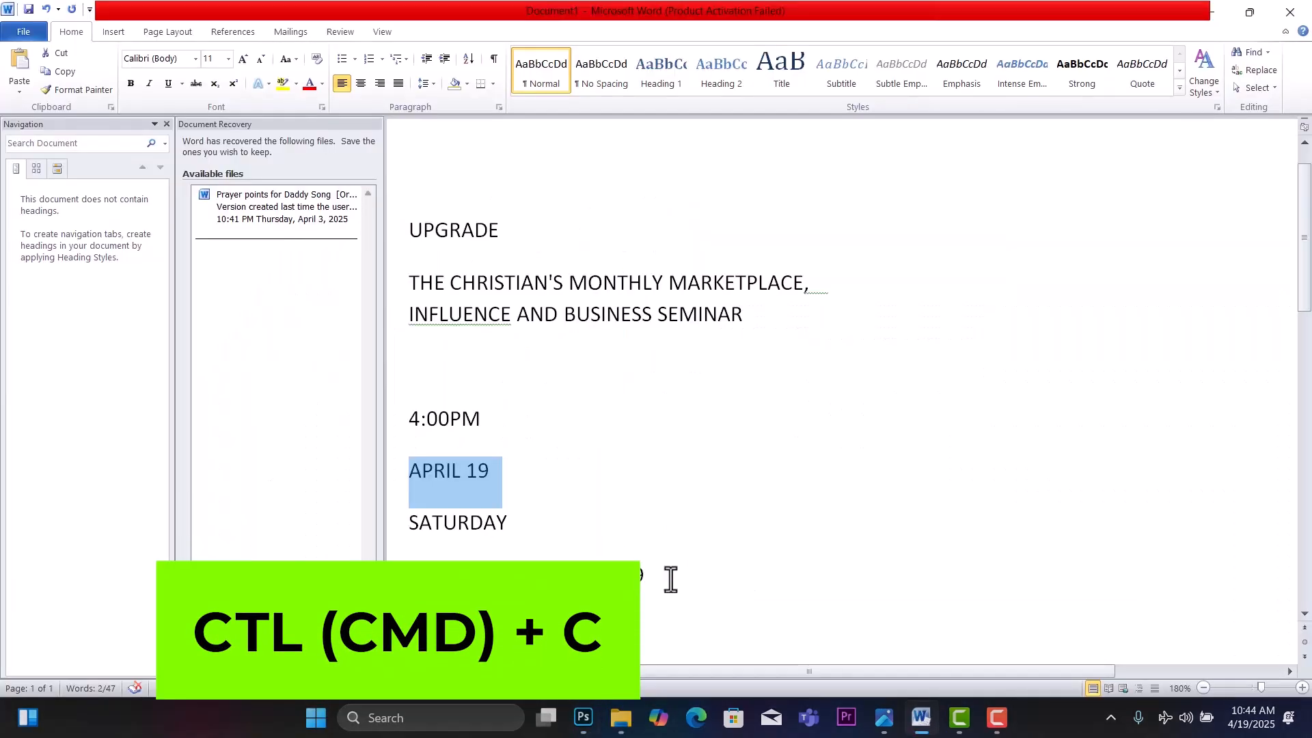
pyautogui.moveTo(667, 576); pyautogui.dragTo(410, 574)
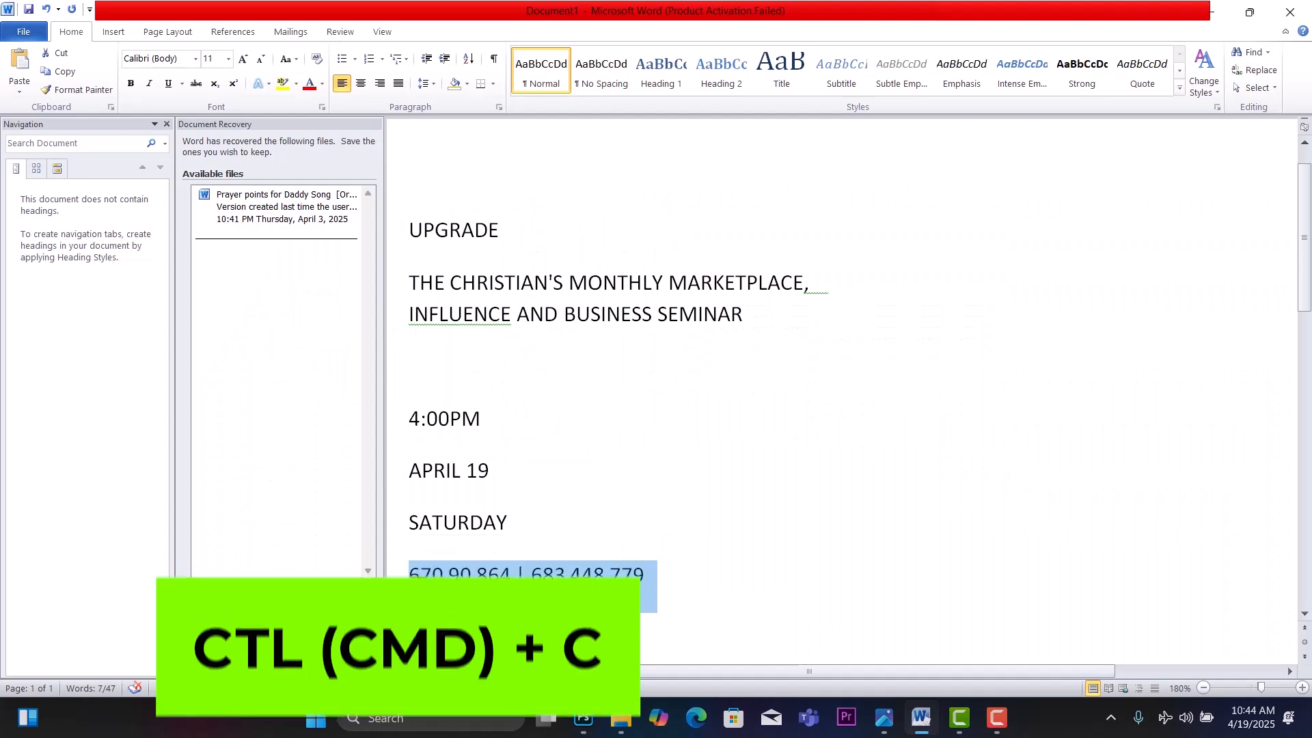
pyautogui.click(583, 717)
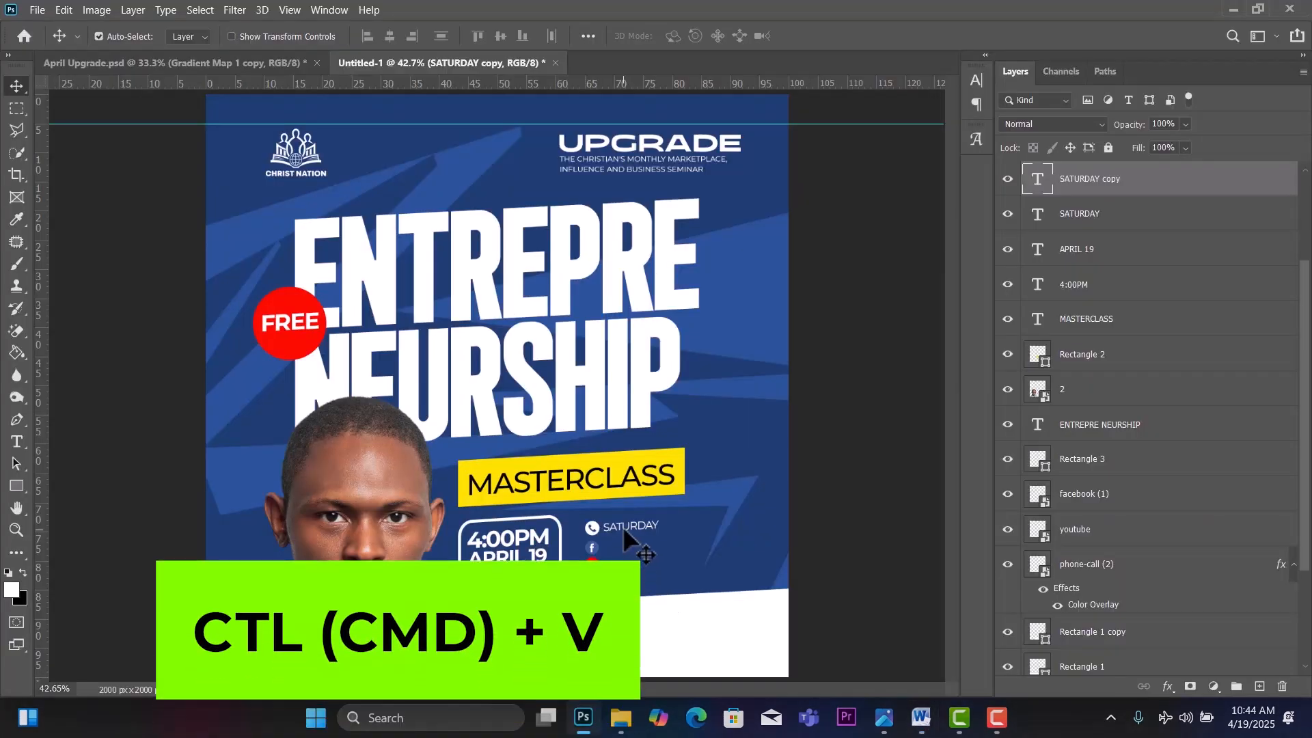
# Replace the duplicated text with the phone numbers and copy that line beside the Facebook icon.
pyautogui.doubleClick(622, 526)
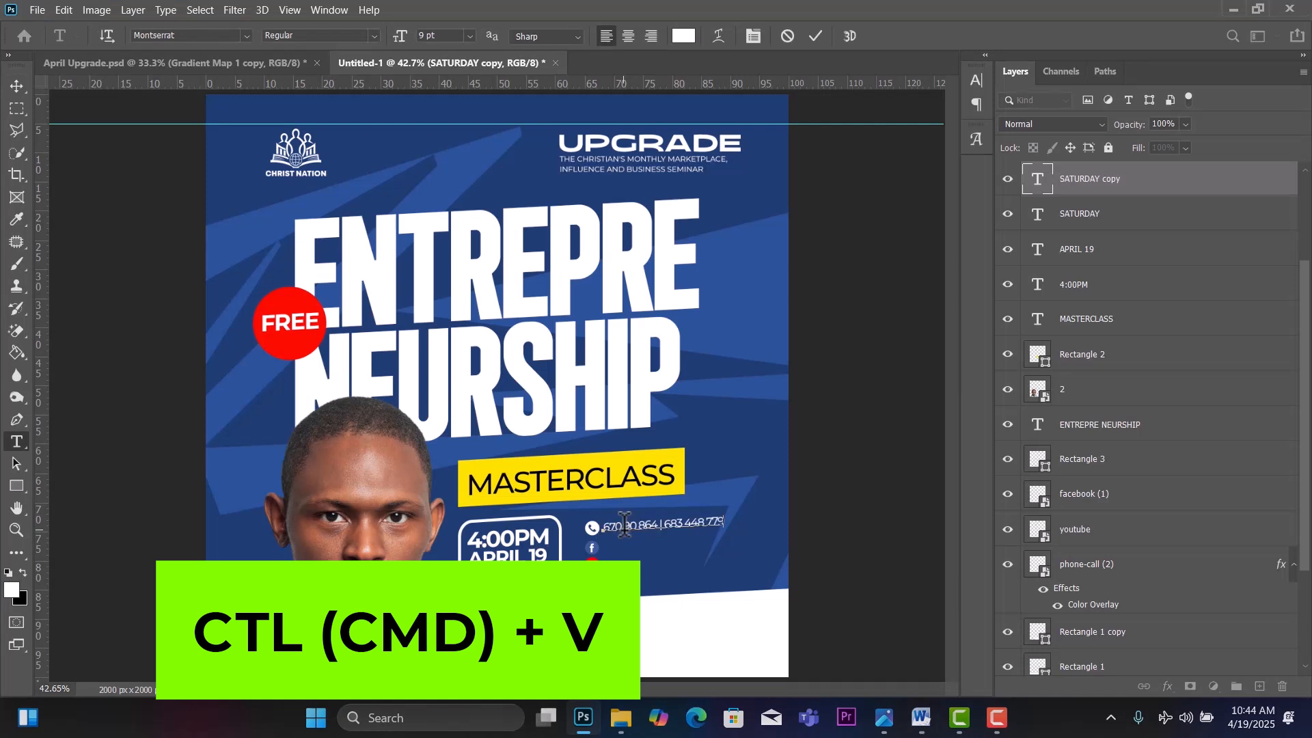
pyautogui.click(10, 86)
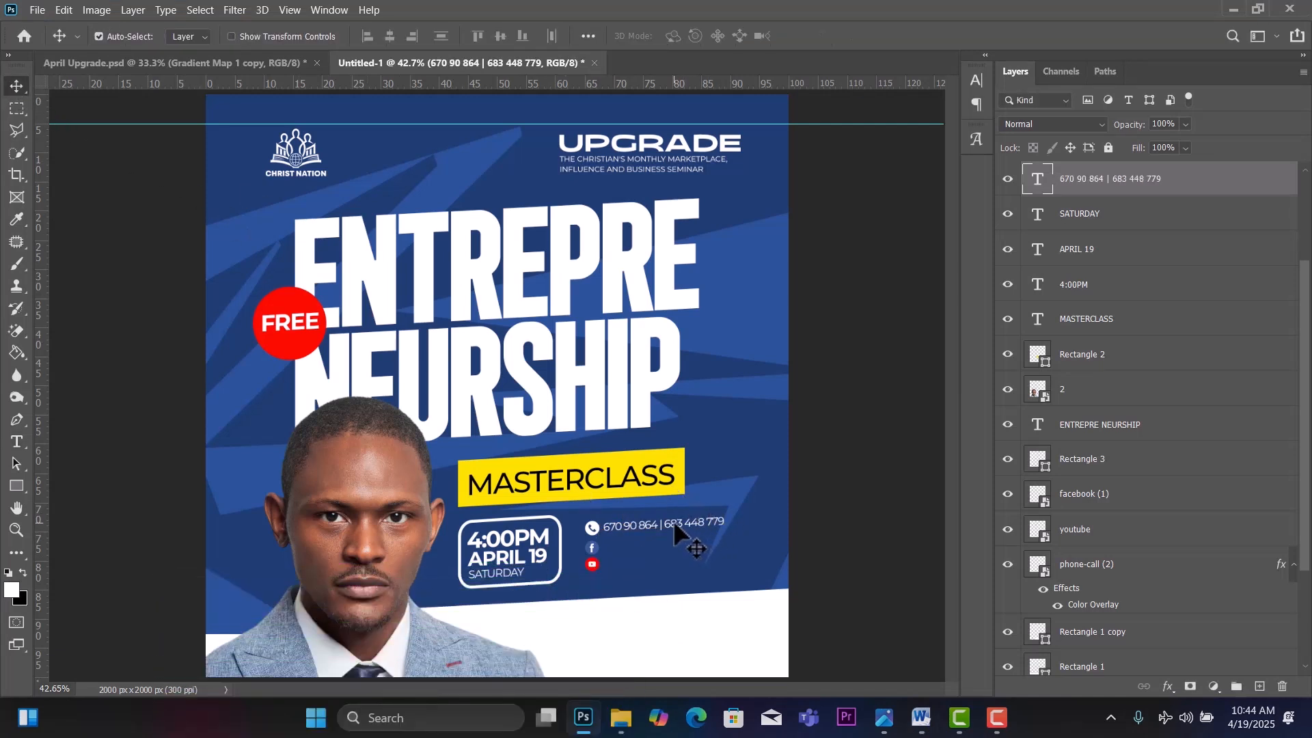
pyautogui.moveTo(673, 519); pyautogui.dragTo(675, 545)
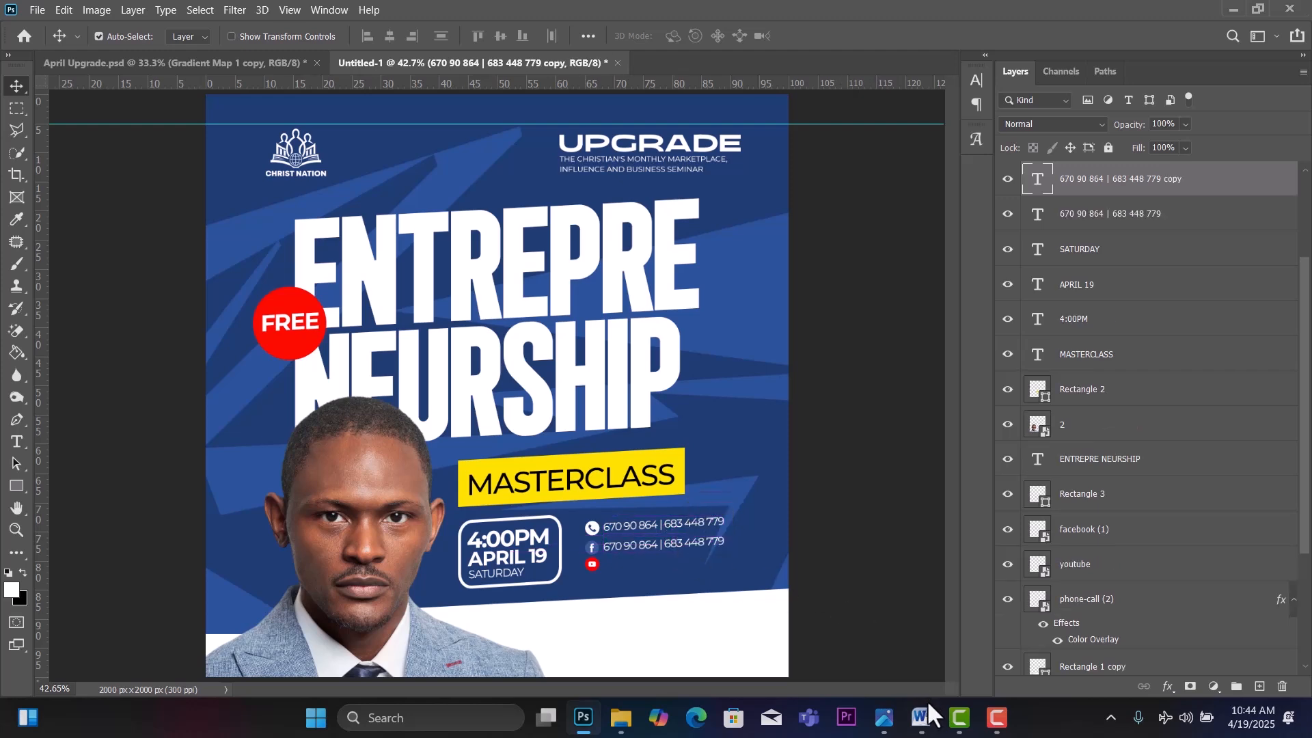
# Replace the Facebook line with Christ Nation Church copied from Word, then duplicate it below.
pyautogui.click(922, 718)
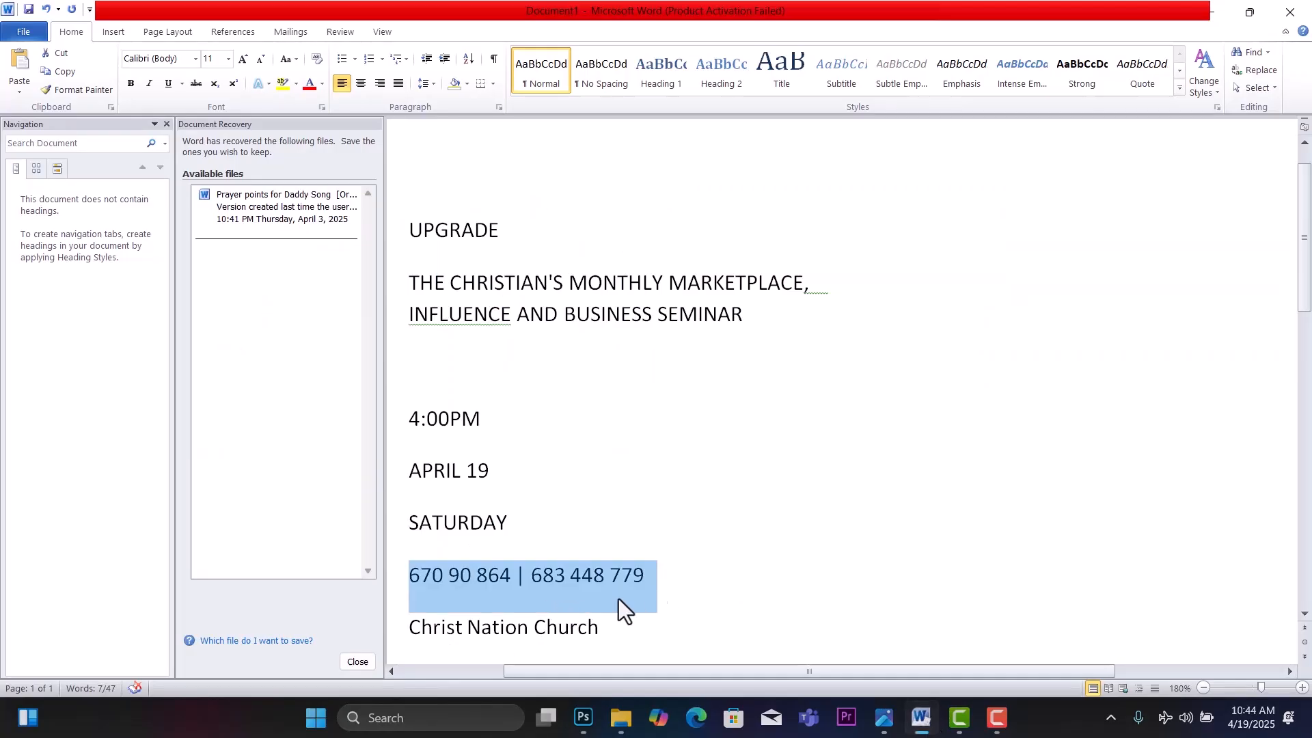
pyautogui.scroll(-3, 728, 574)
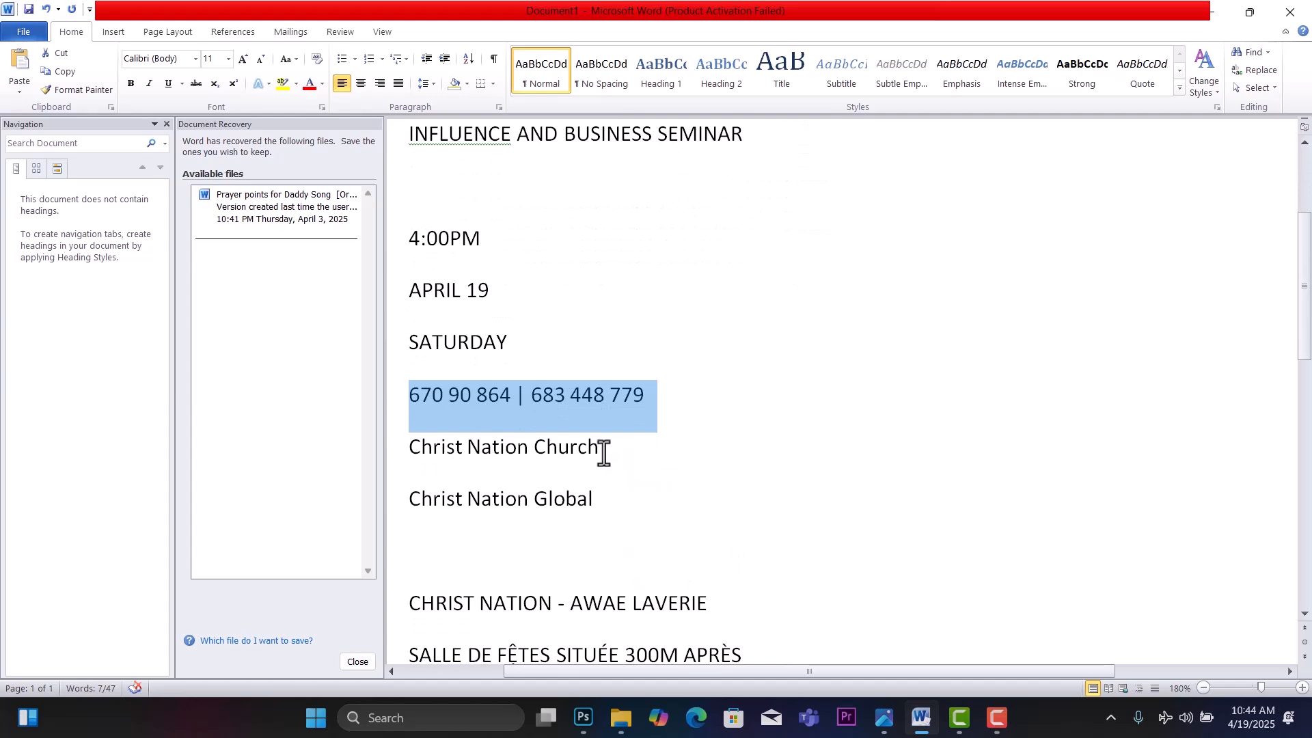
pyautogui.moveTo(603, 451); pyautogui.dragTo(445, 449)
pyautogui.hotkey('ctrl', 'c')
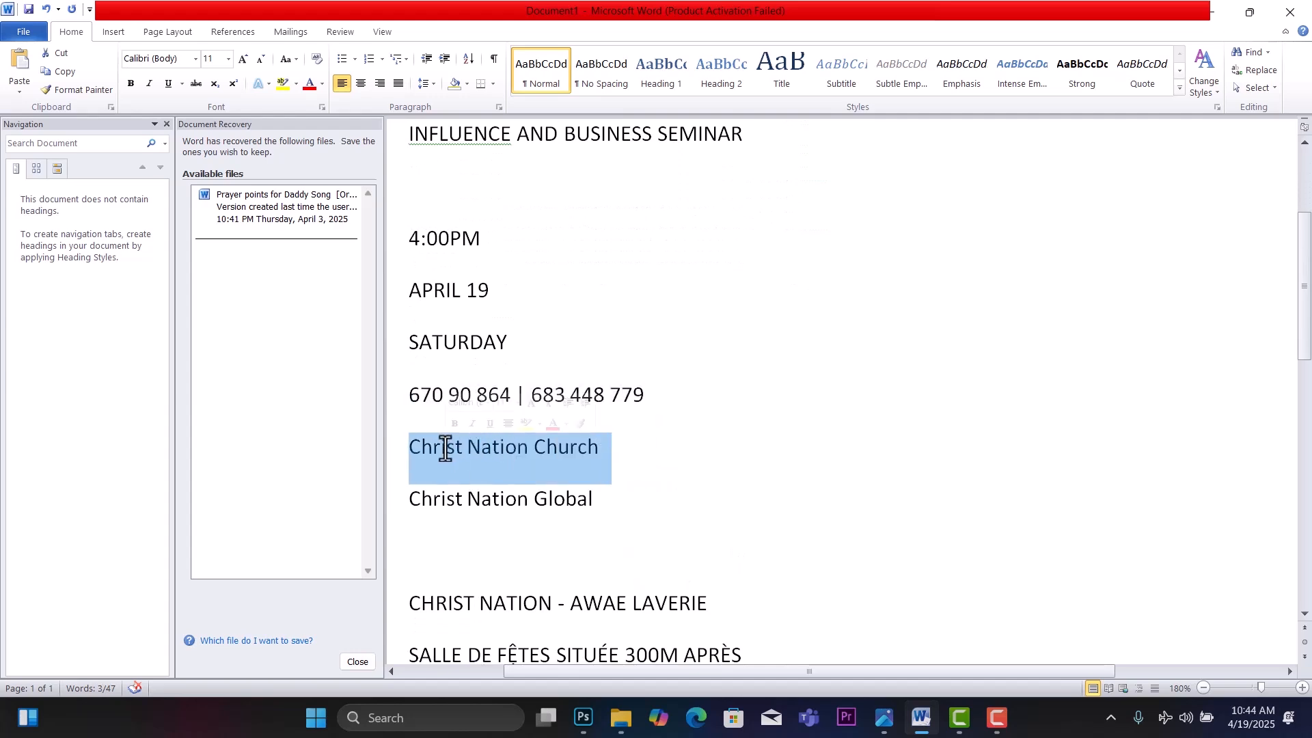
pyautogui.click(586, 716)
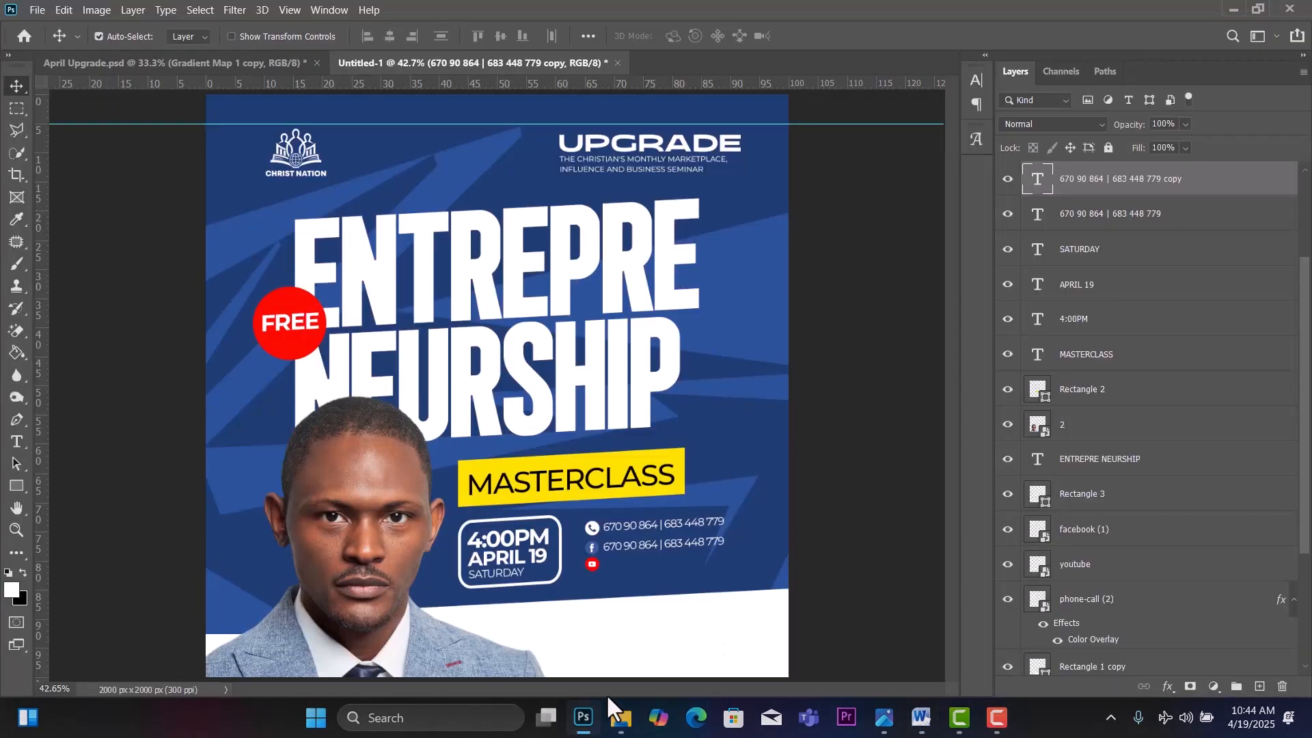
pyautogui.doubleClick(653, 542)
pyautogui.hotkey('ctrl', 'v')
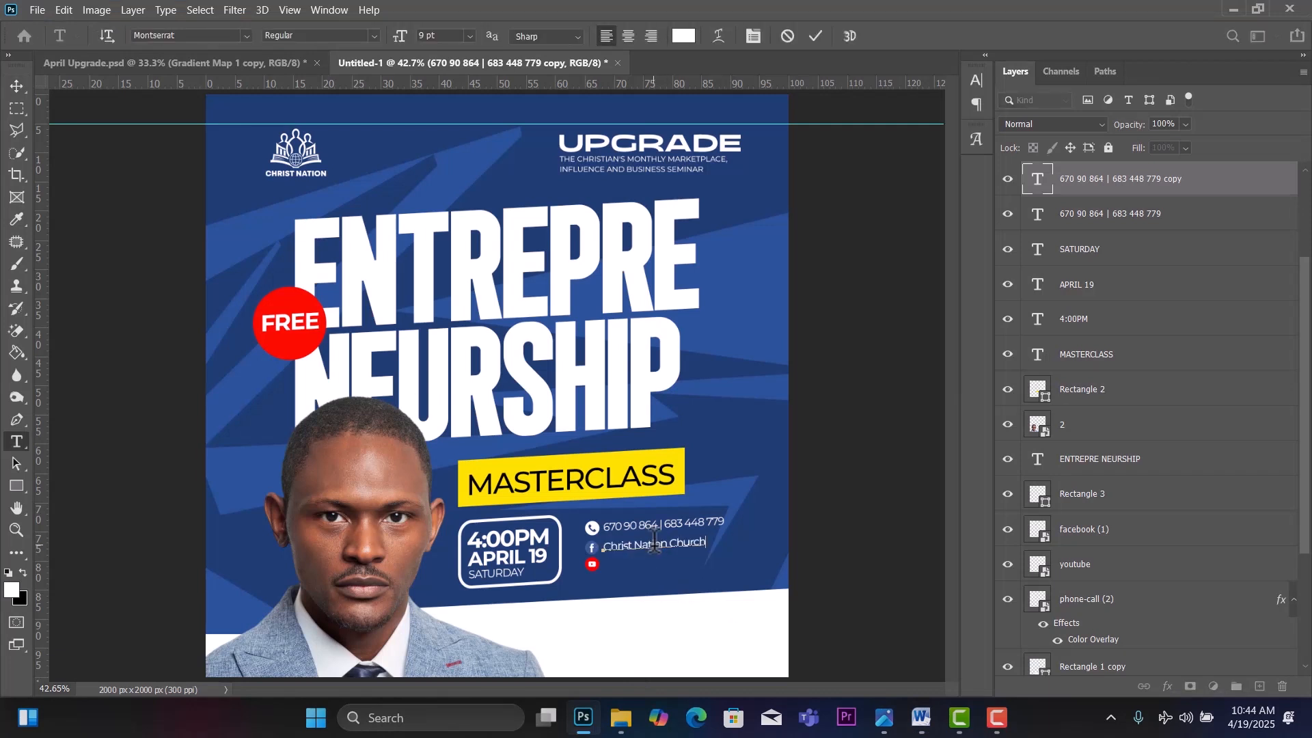
pyautogui.click(16, 87)
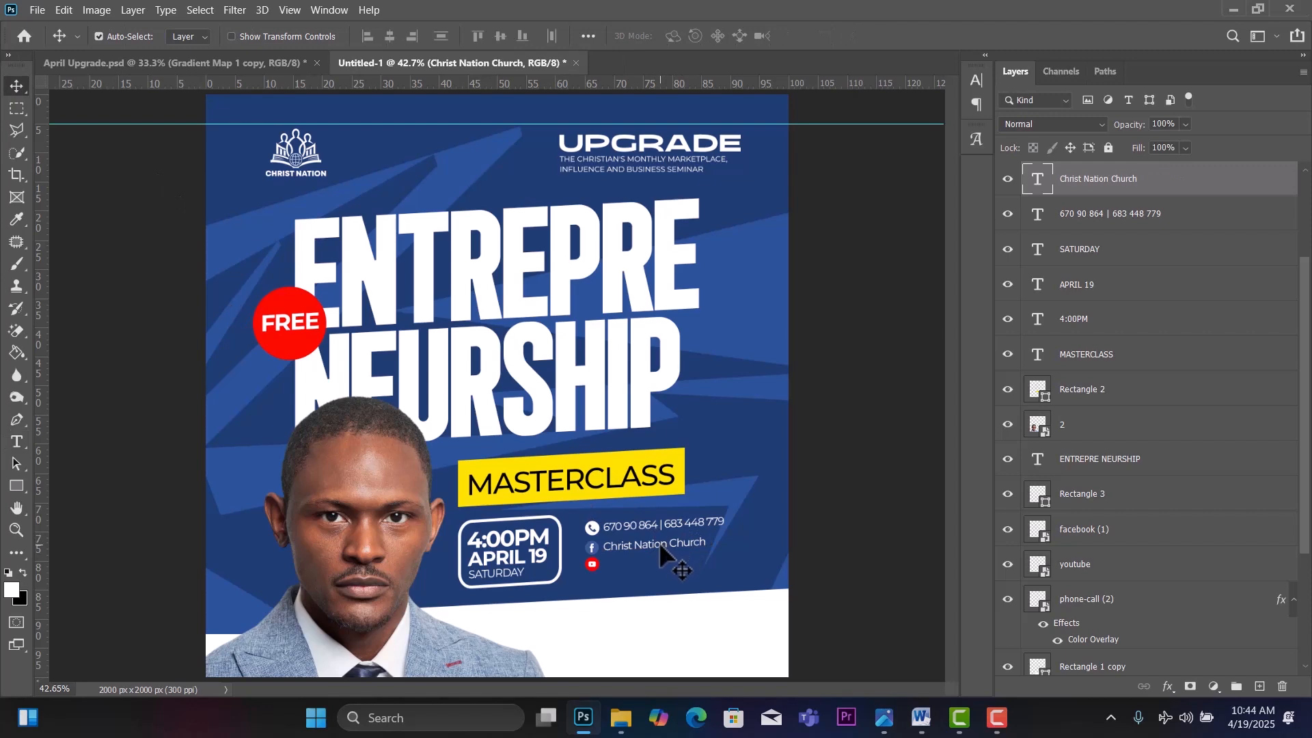
pyautogui.moveTo(659, 542); pyautogui.dragTo(661, 567)
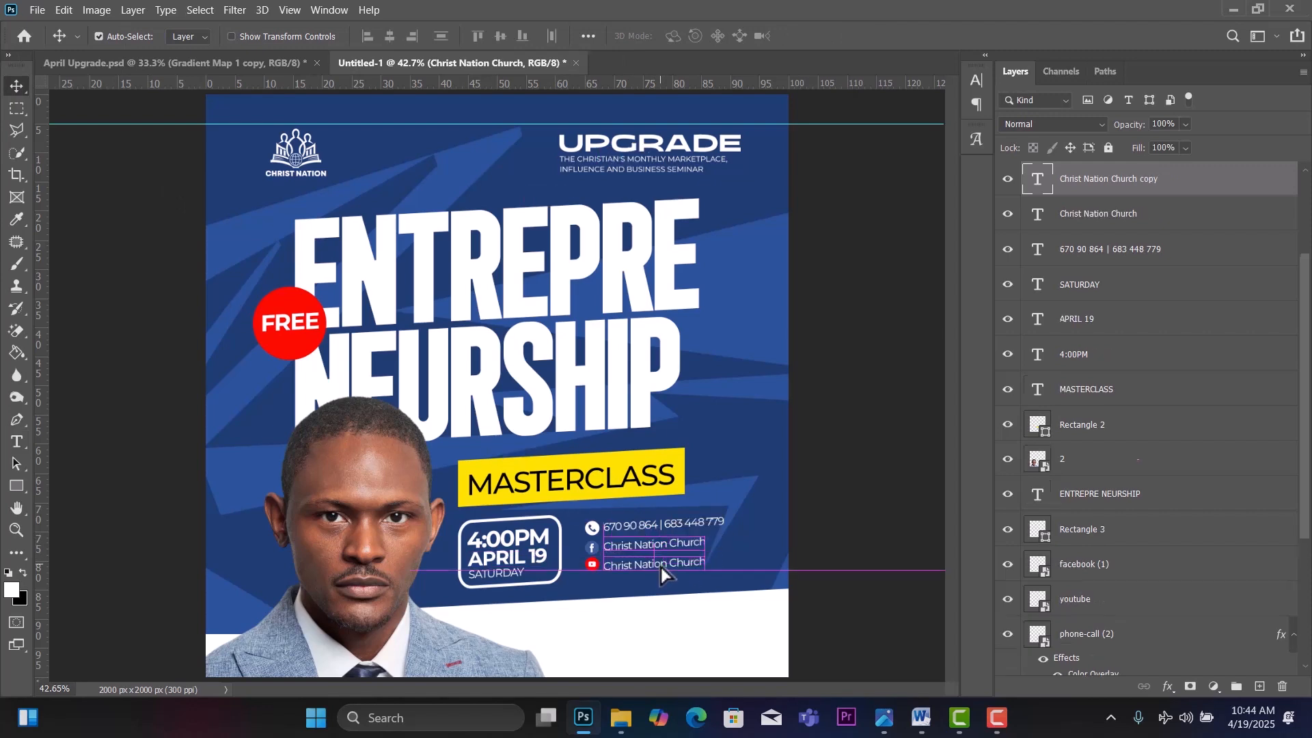
# Replace the line beside the YouTube icon with Christ Nation Global copied from Word.
pyautogui.click(921, 717)
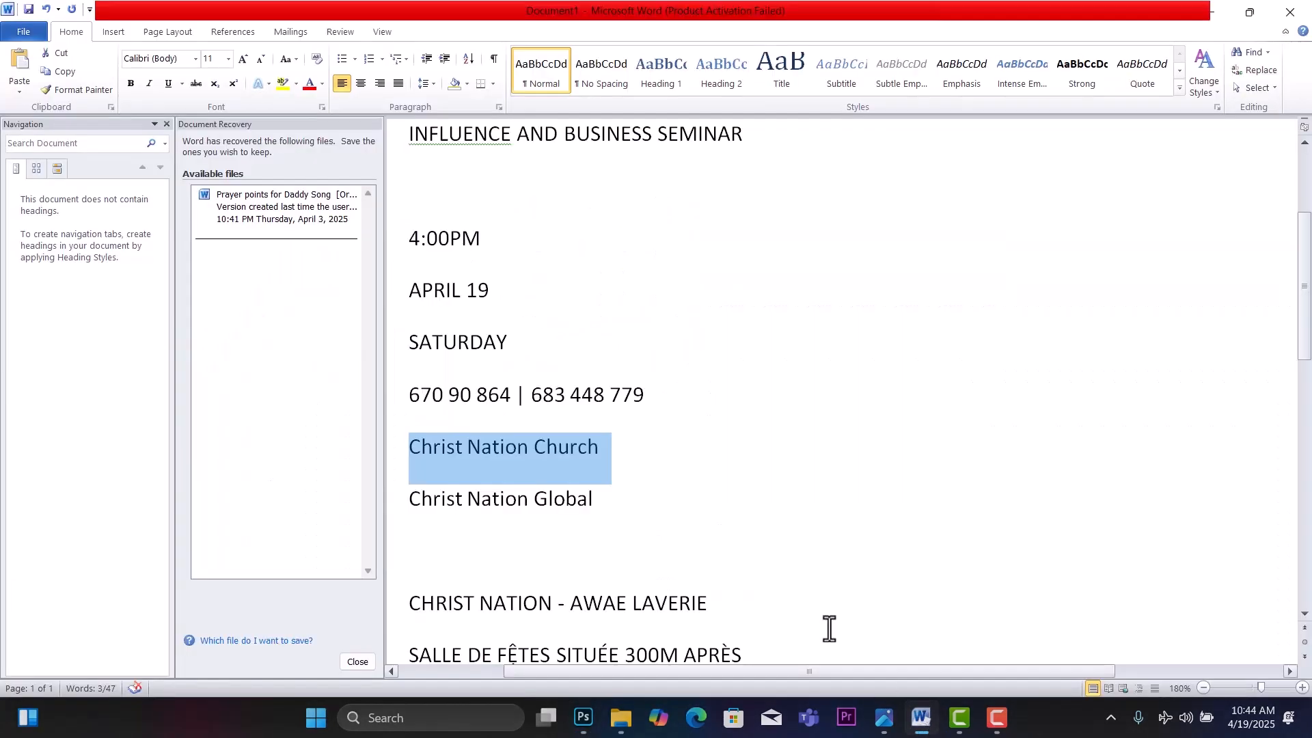
pyautogui.click(595, 499)
pyautogui.moveTo(595, 499); pyautogui.dragTo(421, 515)
pyautogui.hotkey('ctrl', 'c')
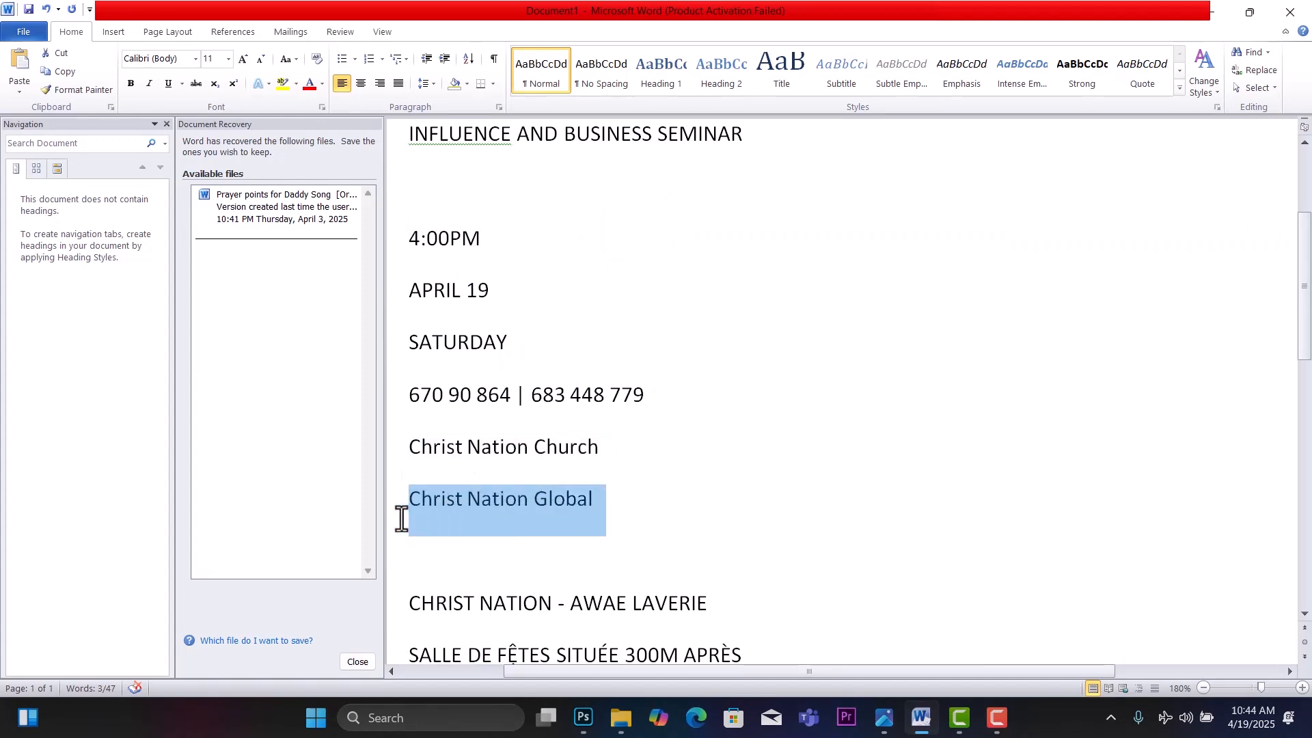
pyautogui.click(583, 718)
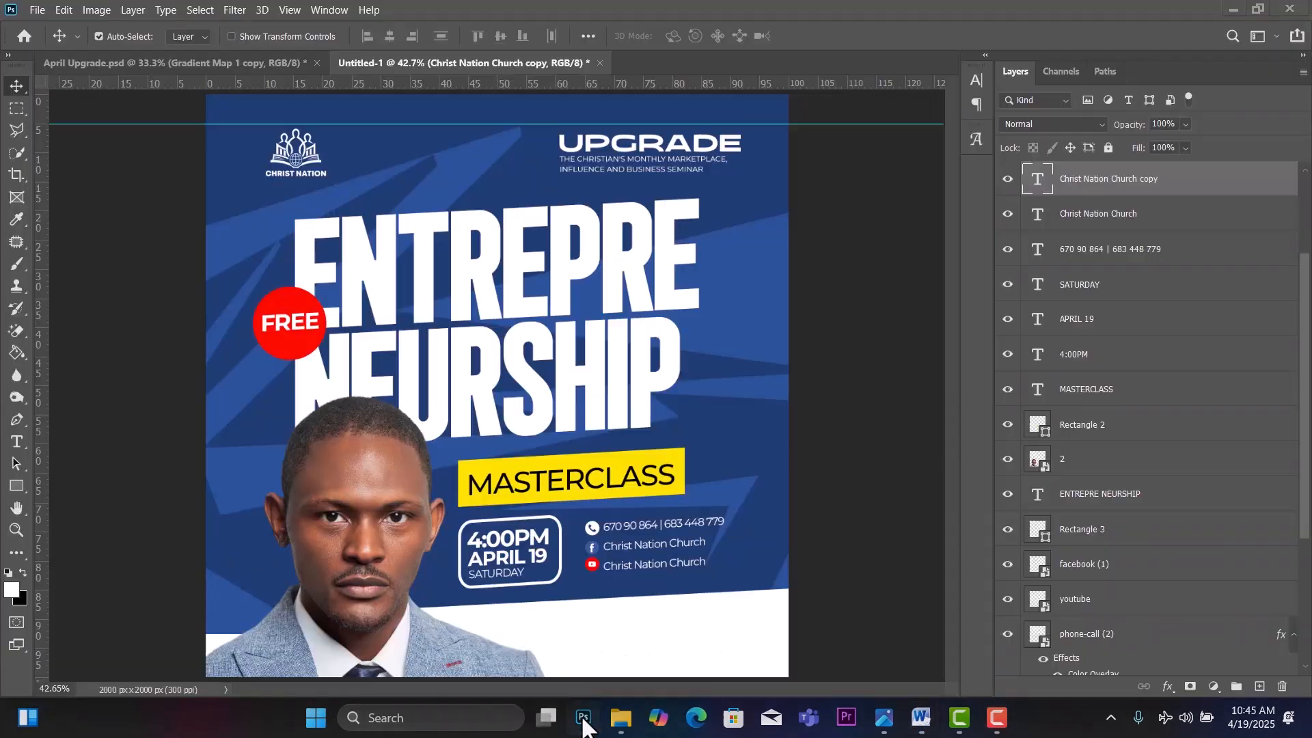
pyautogui.doubleClick(651, 565)
pyautogui.hotkey('ctrl', 'v')
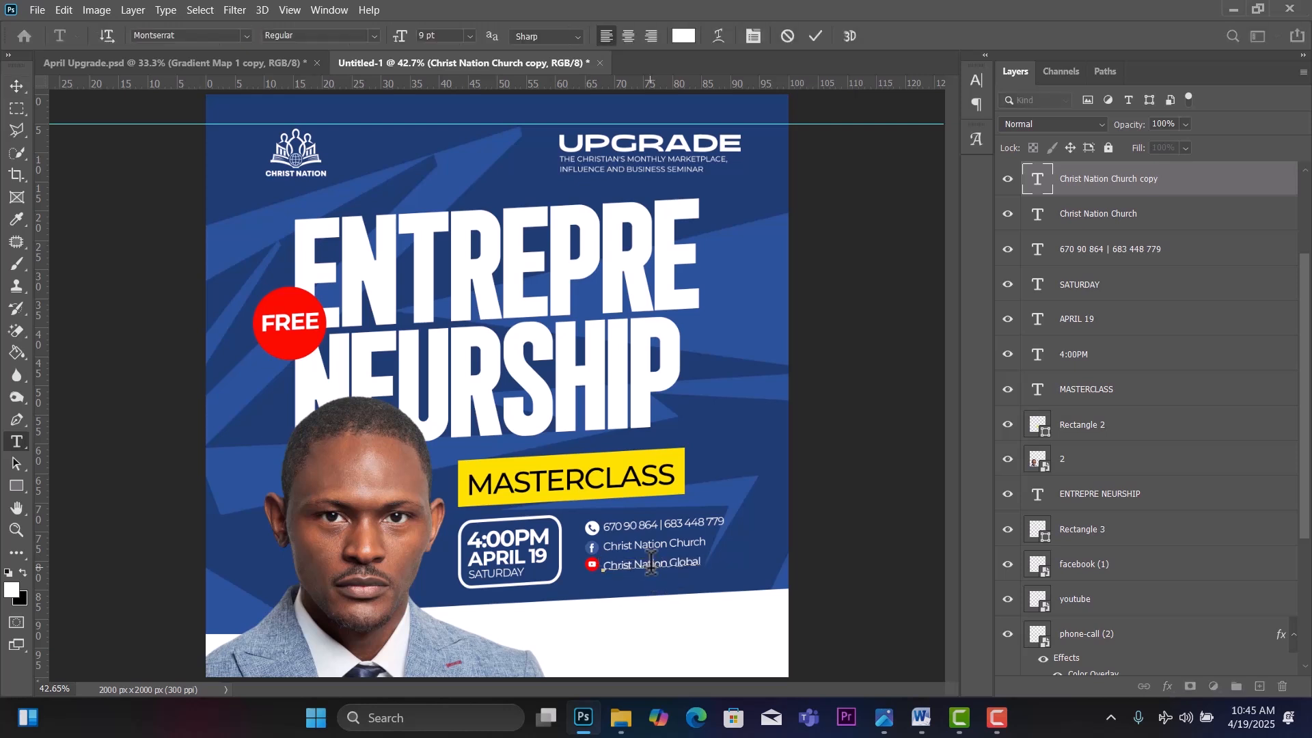
pyautogui.click(15, 80)
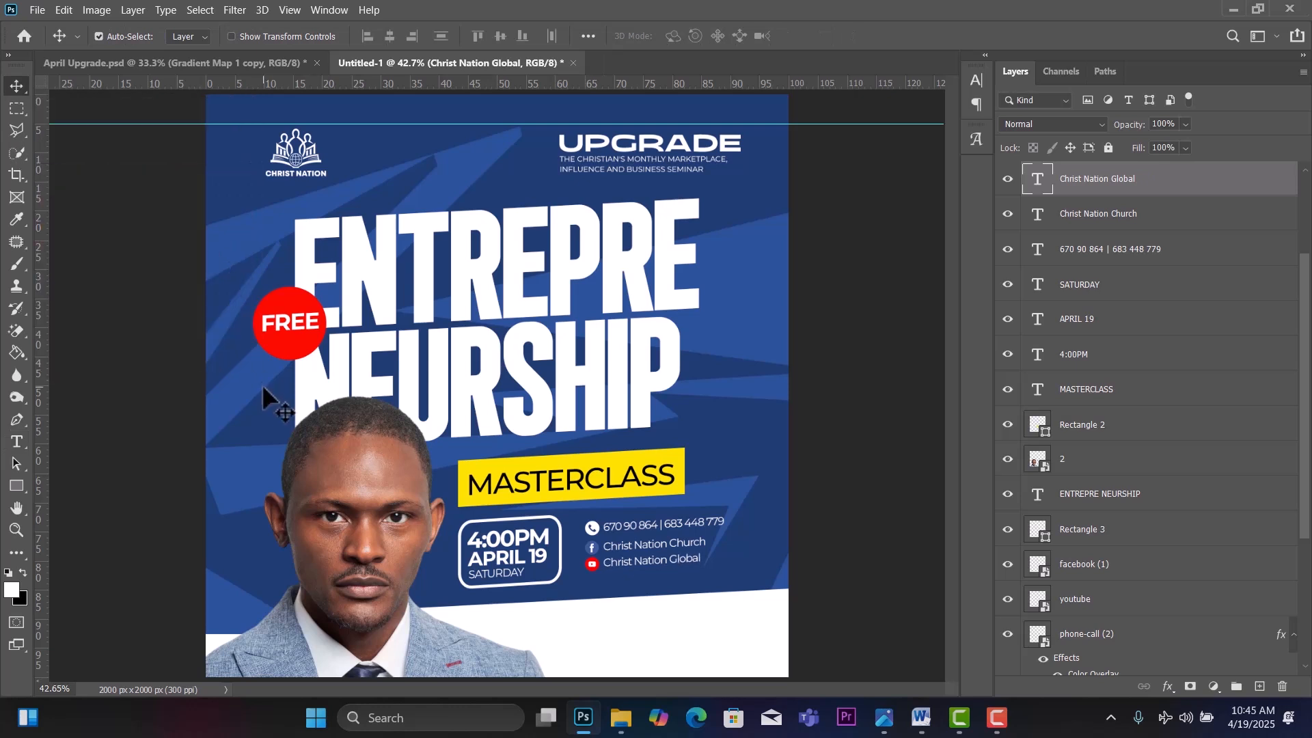
# Nudge Christ Nation Global slightly down and adjust the white bottom rectangle's position.
pyautogui.click(593, 568)
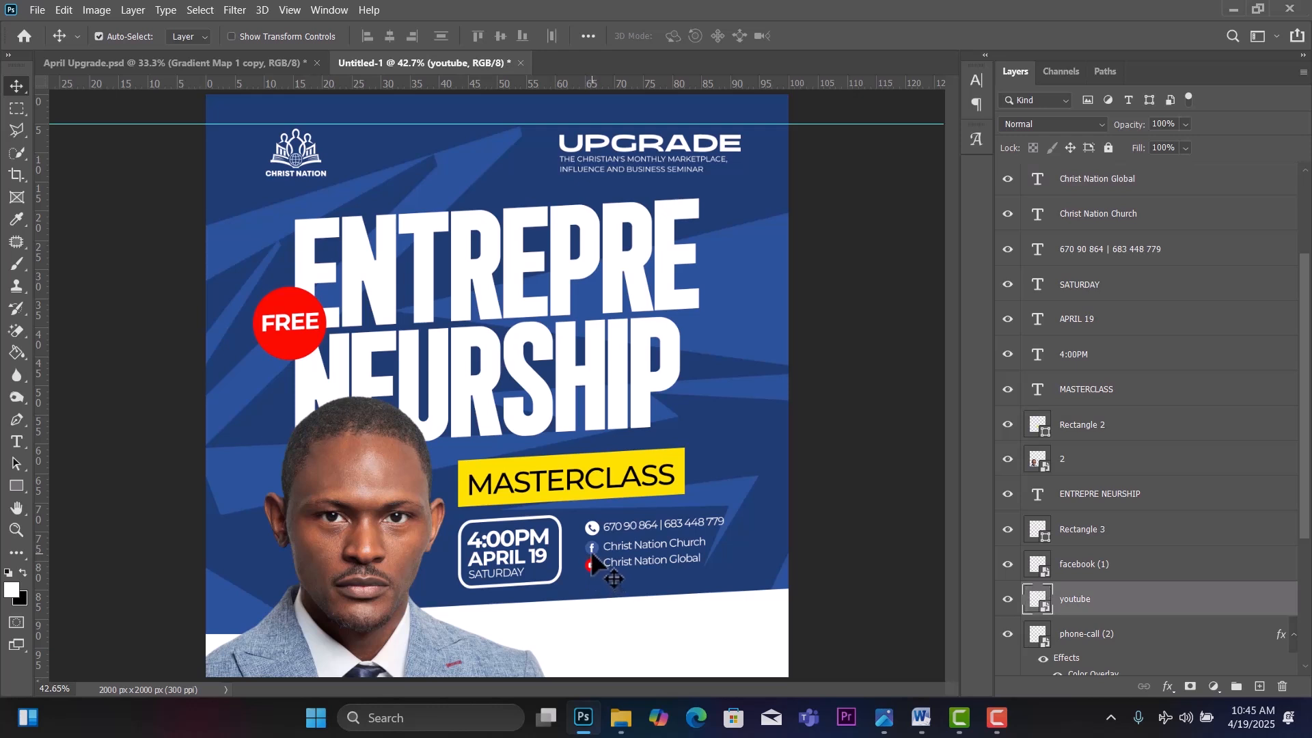
pyautogui.hotkey('alt', ']')
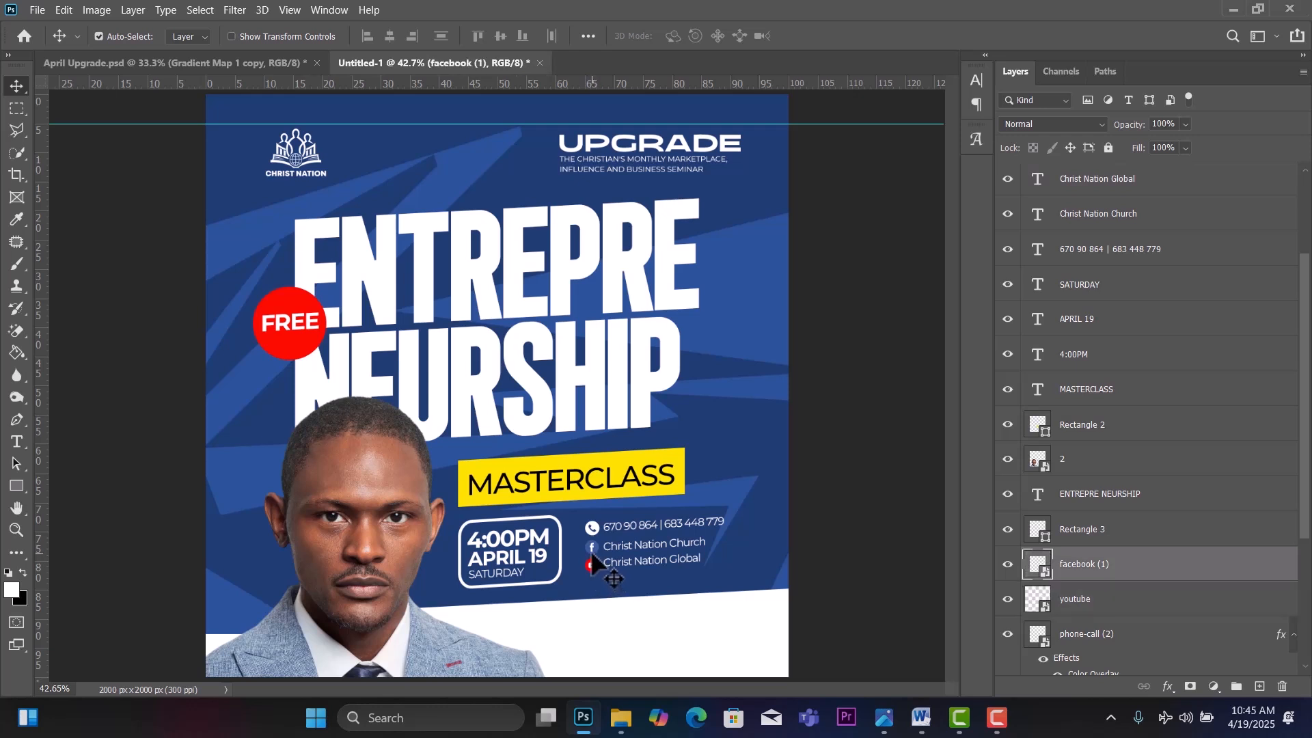
pyautogui.click(630, 557)
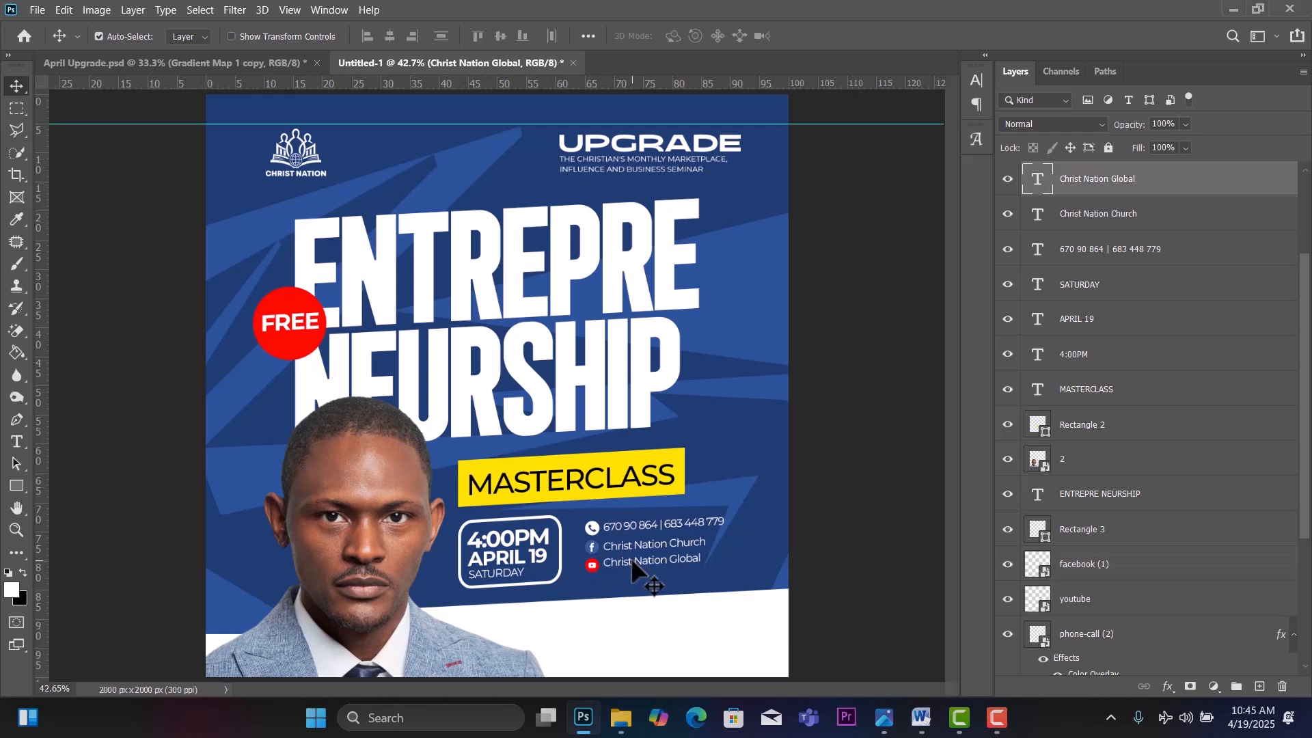
pyautogui.moveTo(630, 558); pyautogui.dragTo(630, 559)
pyautogui.click(673, 623)
pyautogui.moveTo(673, 623)
pyautogui.mouseDown()
pyautogui.moveTo(690, 624)
pyautogui.moveTo(671, 622)
pyautogui.mouseUp()
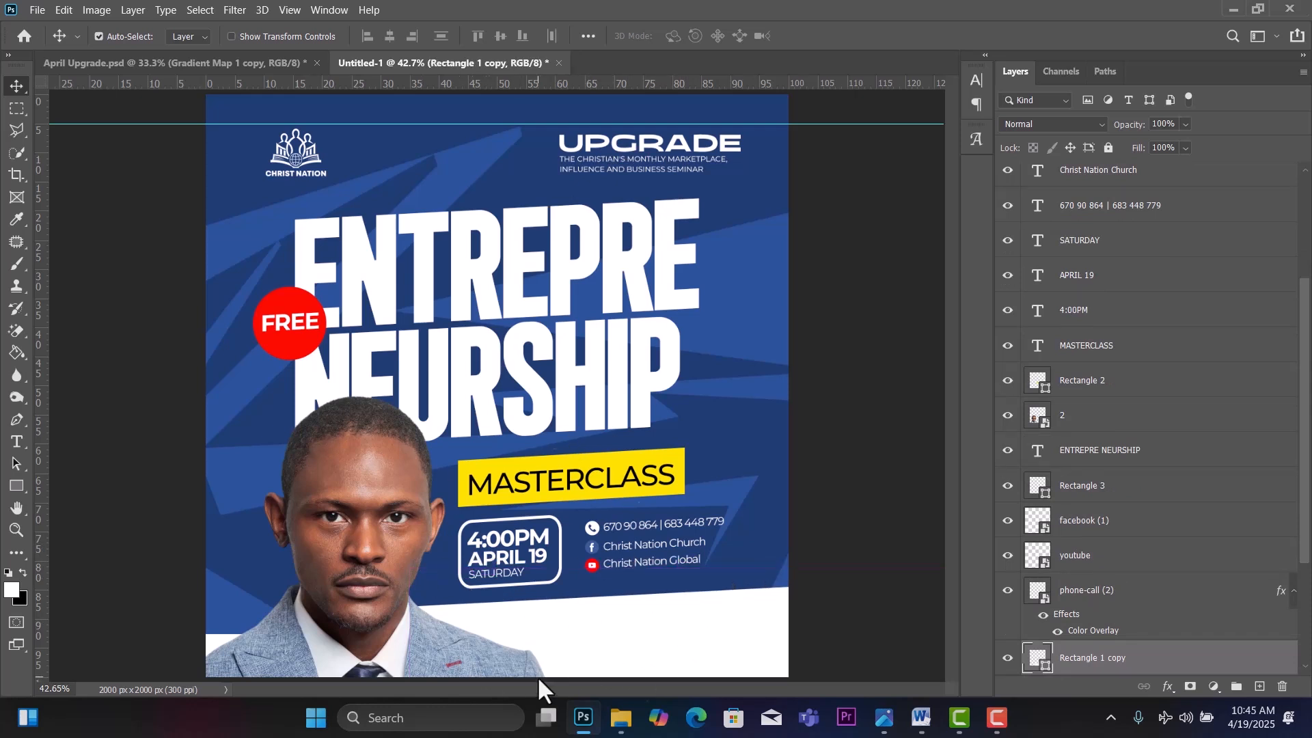
# Move the ENTREPRE NEURSHIP headline and the portrait up slightly.
pyautogui.click(532, 389)
pyautogui.moveTo(533, 390); pyautogui.dragTo(532, 383)
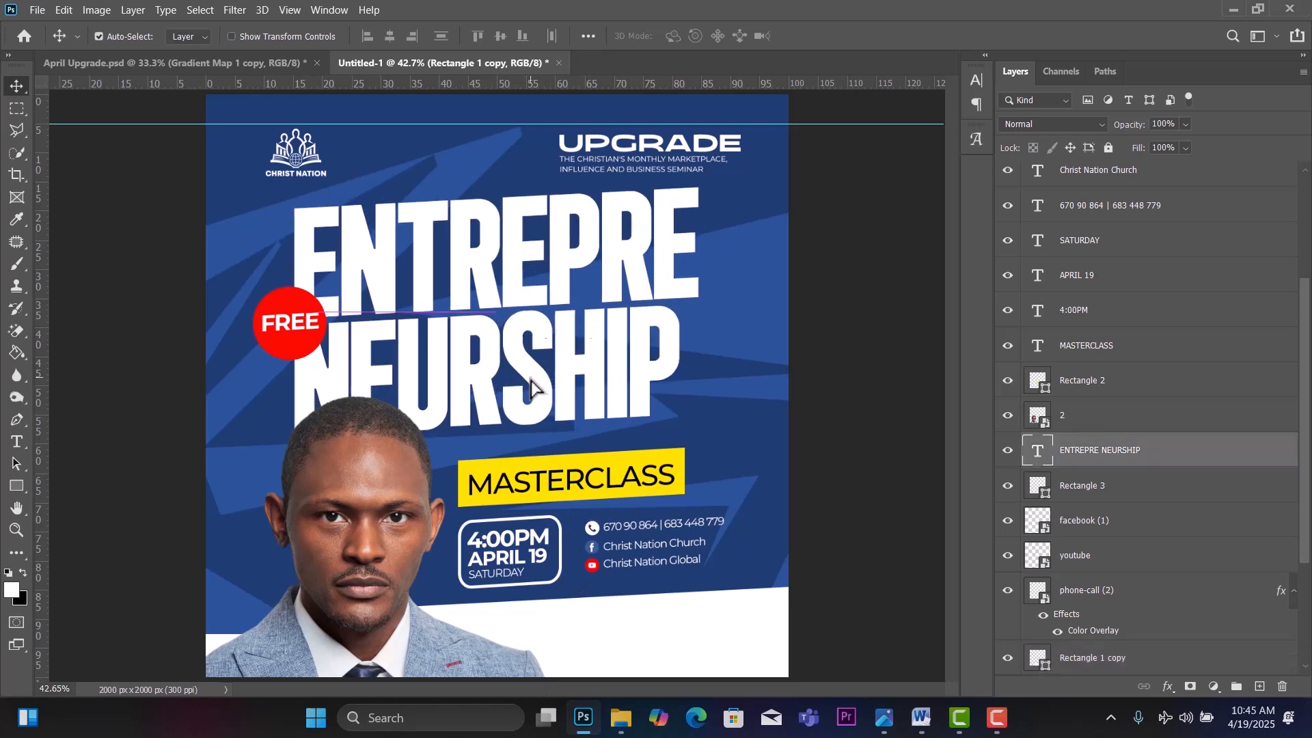
pyautogui.moveTo(381, 504)
pyautogui.mouseDown()
pyautogui.moveTo(378, 489)
pyautogui.moveTo(375, 507)
pyautogui.mouseUp()
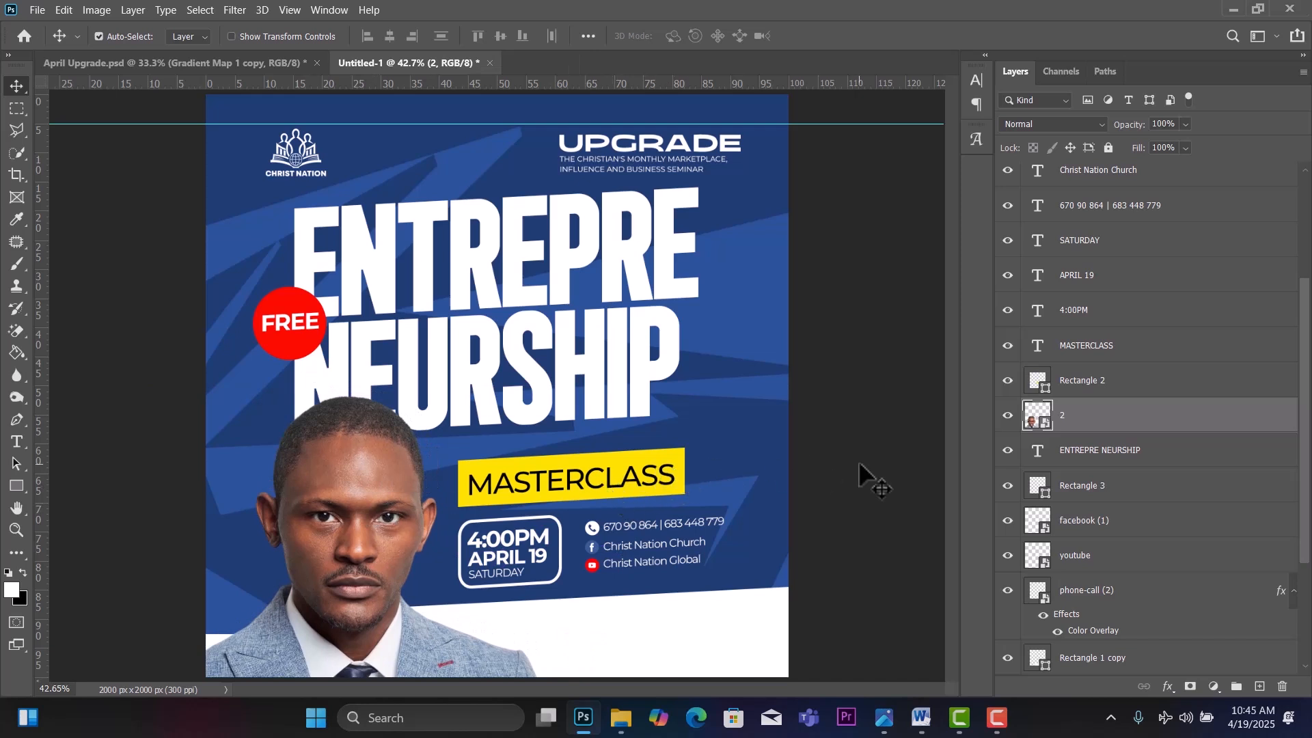
# Marquee-select the headline, MASTERCLASS box, date box and contact lines and nudge them left.
pyautogui.moveTo(846, 433); pyautogui.dragTo(467, 607)
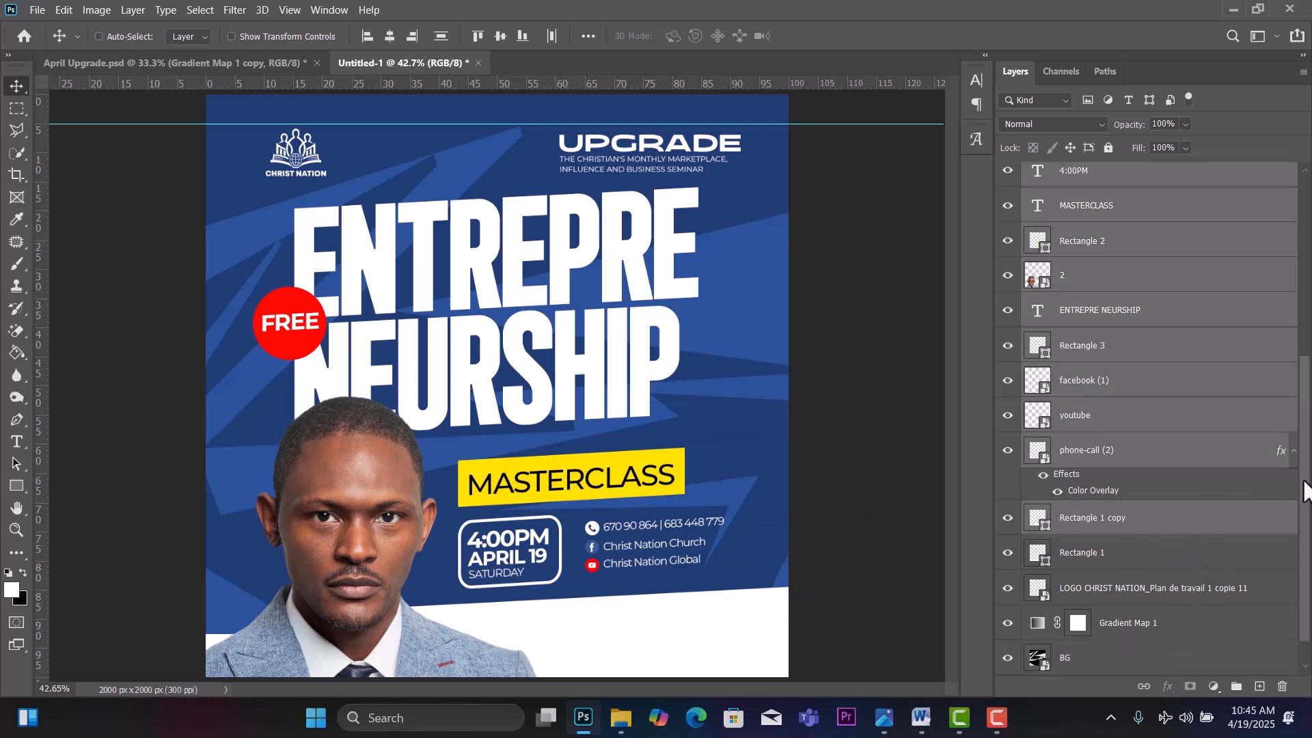
pyautogui.moveTo(1305, 490); pyautogui.dragTo(1307, 539)
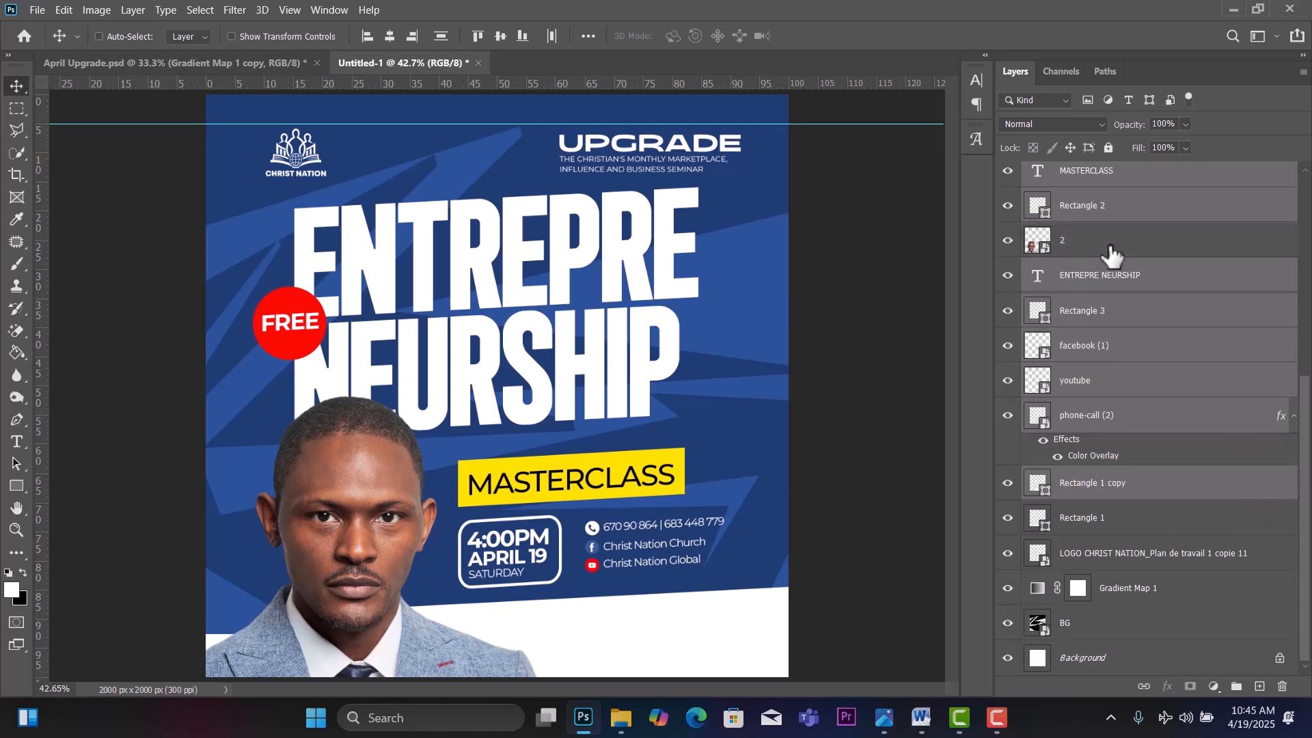
pyautogui.scroll(5, 1111, 254)
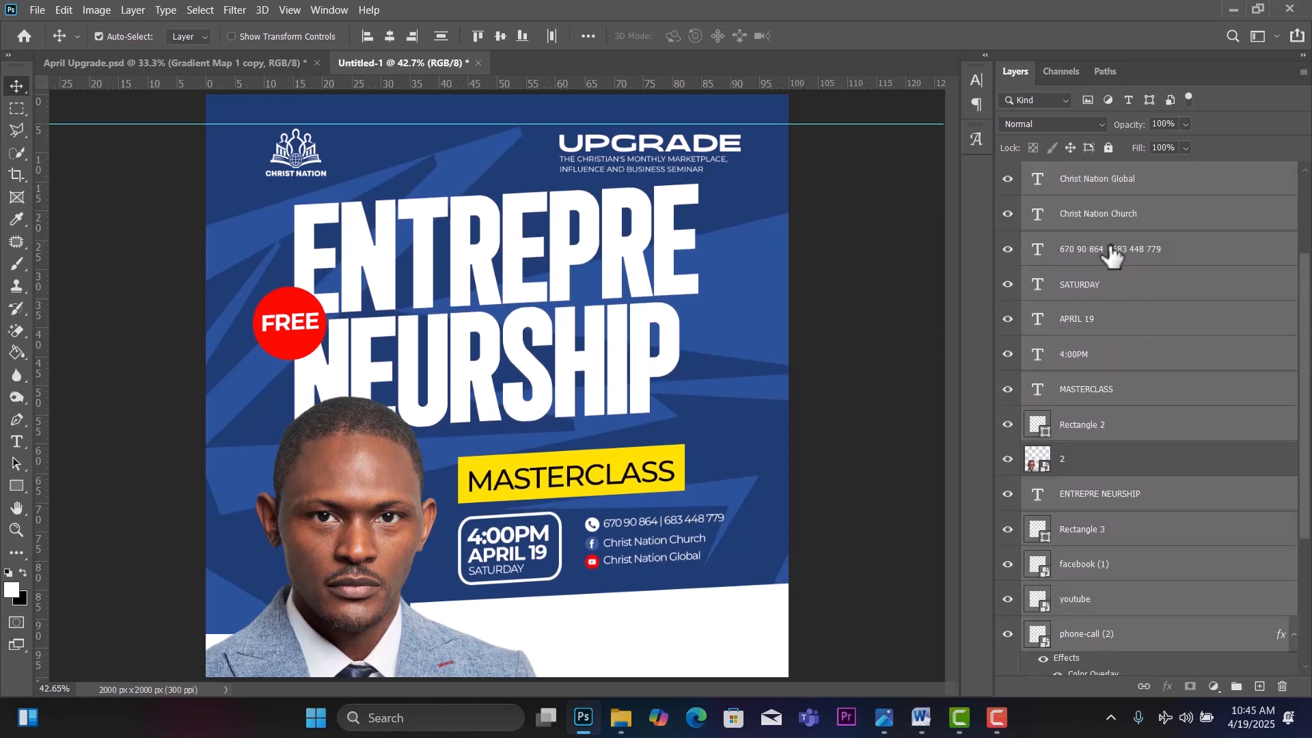
pyautogui.press('Up')
pyautogui.press('Up')
pyautogui.press('Up')
pyautogui.press('Up')
pyautogui.press('Up')
pyautogui.press('Up')
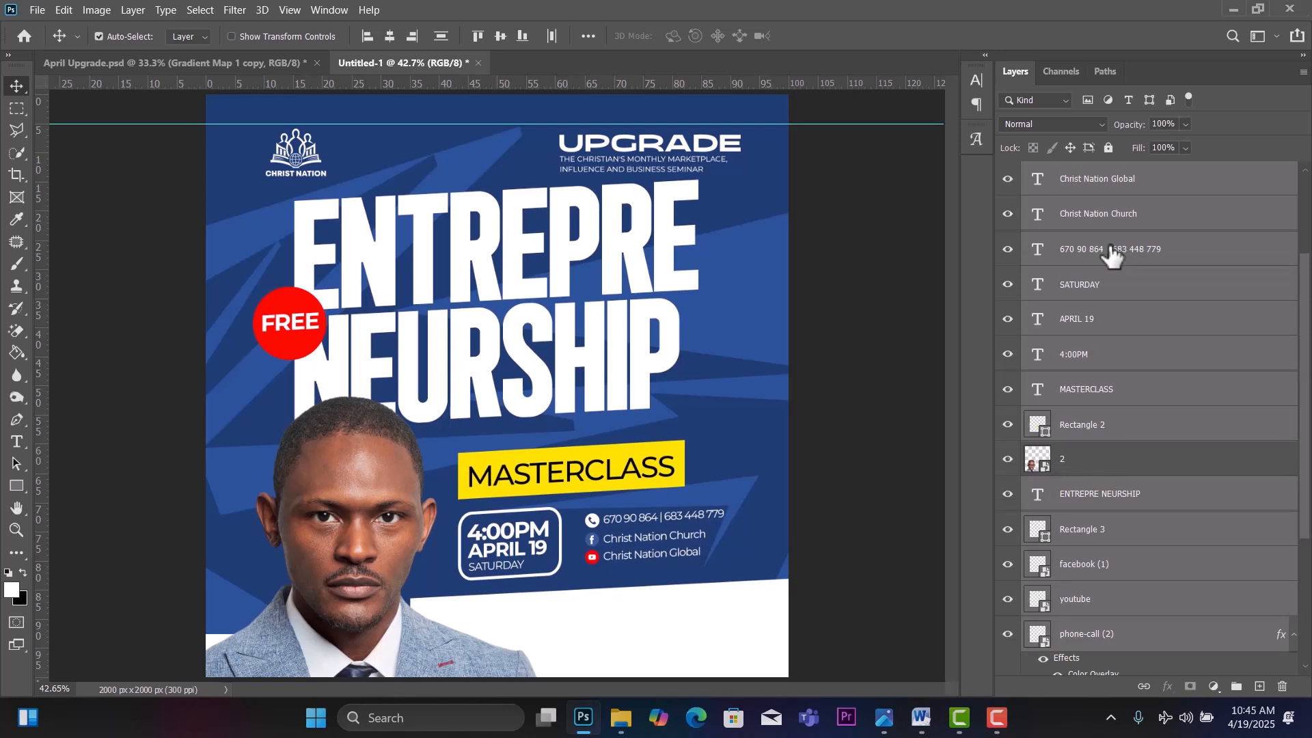
pyautogui.press('Left')
pyautogui.press('Left')
pyautogui.press('Left')
pyautogui.press('Left')
pyautogui.press('Left')
pyautogui.press('Left')
pyautogui.press('Left')
pyautogui.press('Left')
pyautogui.press('Left')
pyautogui.press('Left')
pyautogui.press('Left')
pyautogui.press('Left')
pyautogui.press('Left')
pyautogui.press('Left')
pyautogui.press('Left')
pyautogui.press('Left')
pyautogui.press('Left')
pyautogui.press('Left')
pyautogui.press('Left')
pyautogui.press('Left')
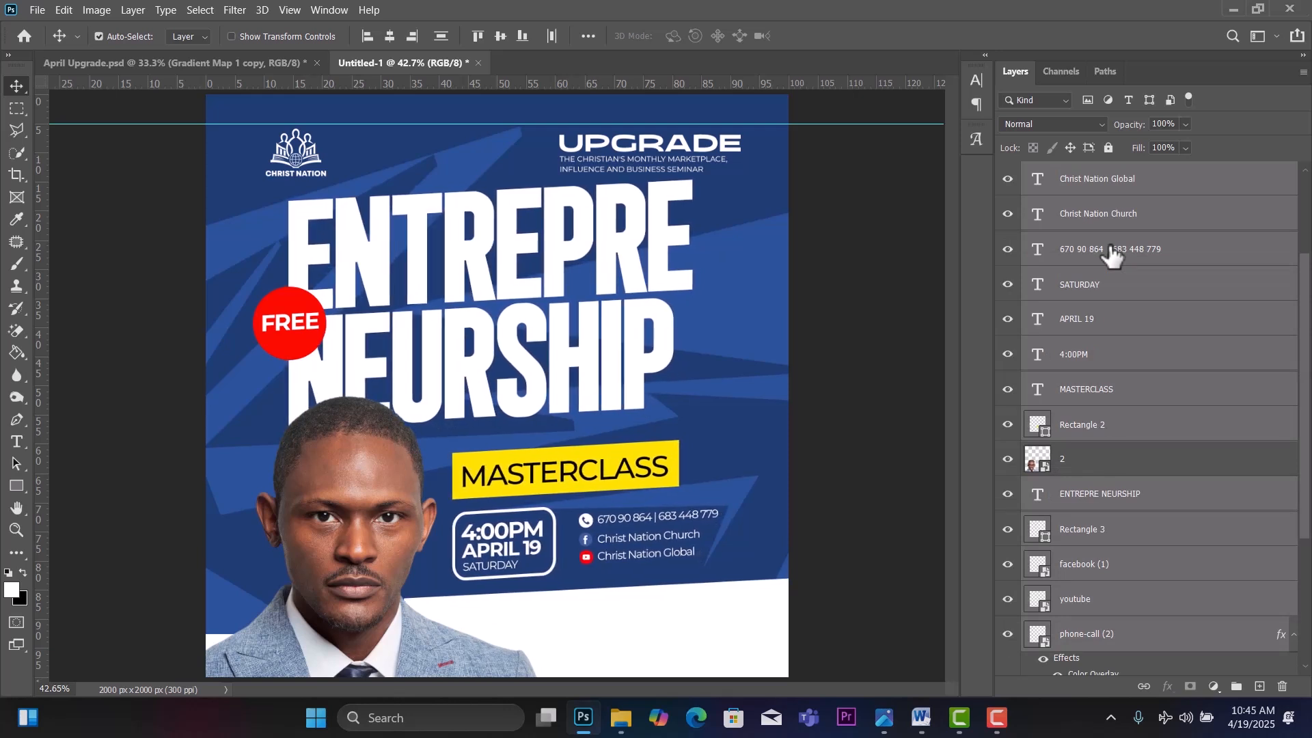
pyautogui.press('Left')
pyautogui.press('Left')
pyautogui.press('Left')
pyautogui.press('Left')
pyautogui.press('Left')
pyautogui.press('Left')
pyautogui.press('Left')
pyautogui.press('Left')
pyautogui.press('Left')
pyautogui.press('Left')
pyautogui.press('Left')
pyautogui.press('Left')
pyautogui.press('Left')
pyautogui.press('Left')
pyautogui.press('Left')
pyautogui.press('Left')
pyautogui.press('Left')
pyautogui.press('Left')
pyautogui.press('Left')
pyautogui.press('Left')
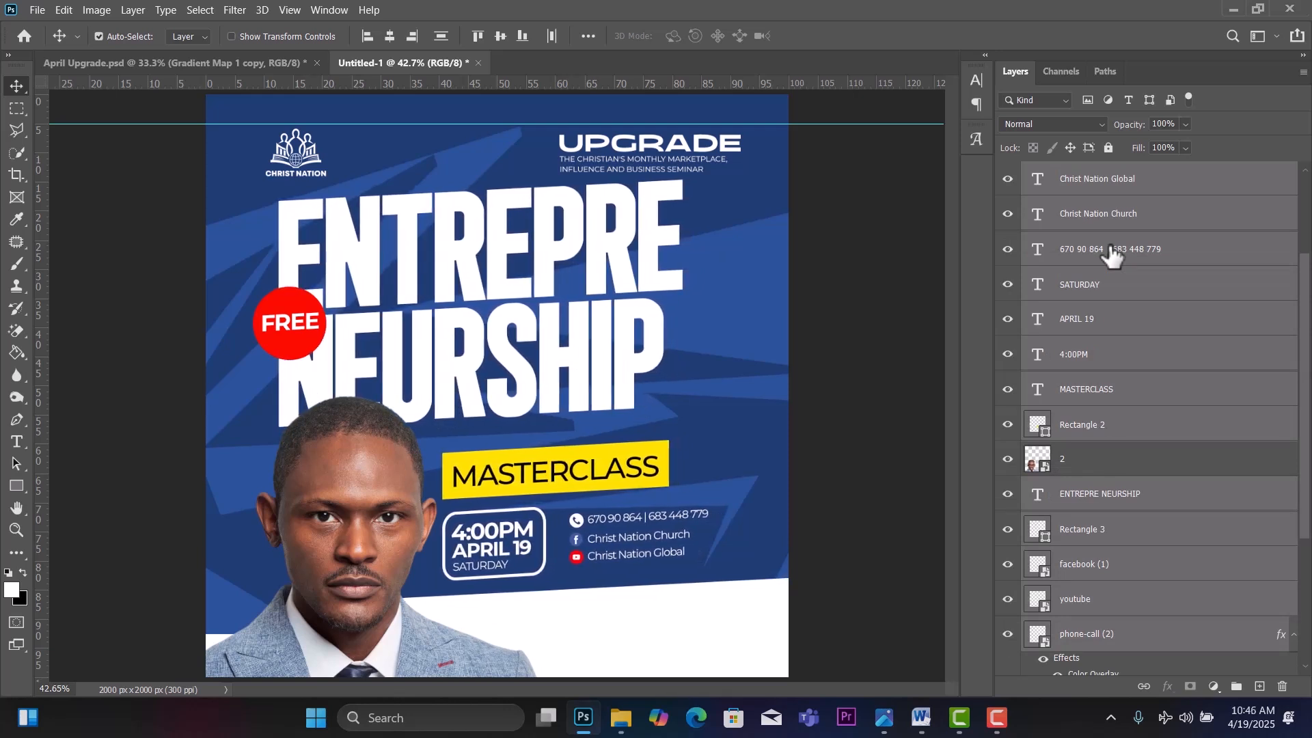
pyautogui.press('Left')
pyautogui.press('Left')
pyautogui.press('Left')
pyautogui.press('Left')
pyautogui.press('Left')
pyautogui.press('Left')
pyautogui.press('Left')
pyautogui.press('Left')
pyautogui.press('Left')
pyautogui.press('Left')
pyautogui.press('Left')
pyautogui.press('Left')
pyautogui.press('Left')
pyautogui.press('Left')
pyautogui.press('Left')
pyautogui.press('Left')
pyautogui.press('Left')
pyautogui.press('Left')
pyautogui.press('Left')
pyautogui.press('Left')
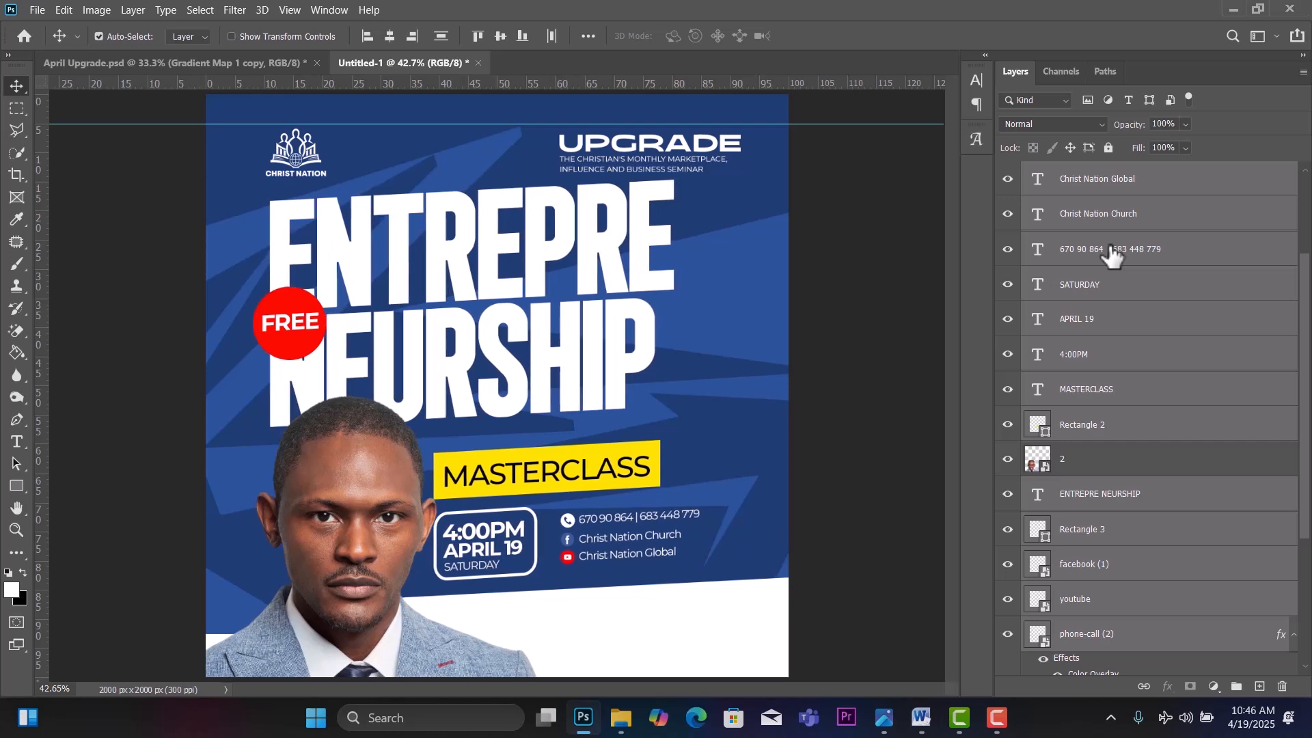
pyautogui.press('Left')
pyautogui.press('Left')
pyautogui.press('Left')
pyautogui.press('Left')
pyautogui.press('Left')
pyautogui.press('Left')
pyautogui.press('Left')
pyautogui.press('Left')
pyautogui.press('Left')
pyautogui.press('Left')
pyautogui.press('Left')
pyautogui.press('Left')
pyautogui.press('Left')
pyautogui.press('Left')
pyautogui.press('Left')
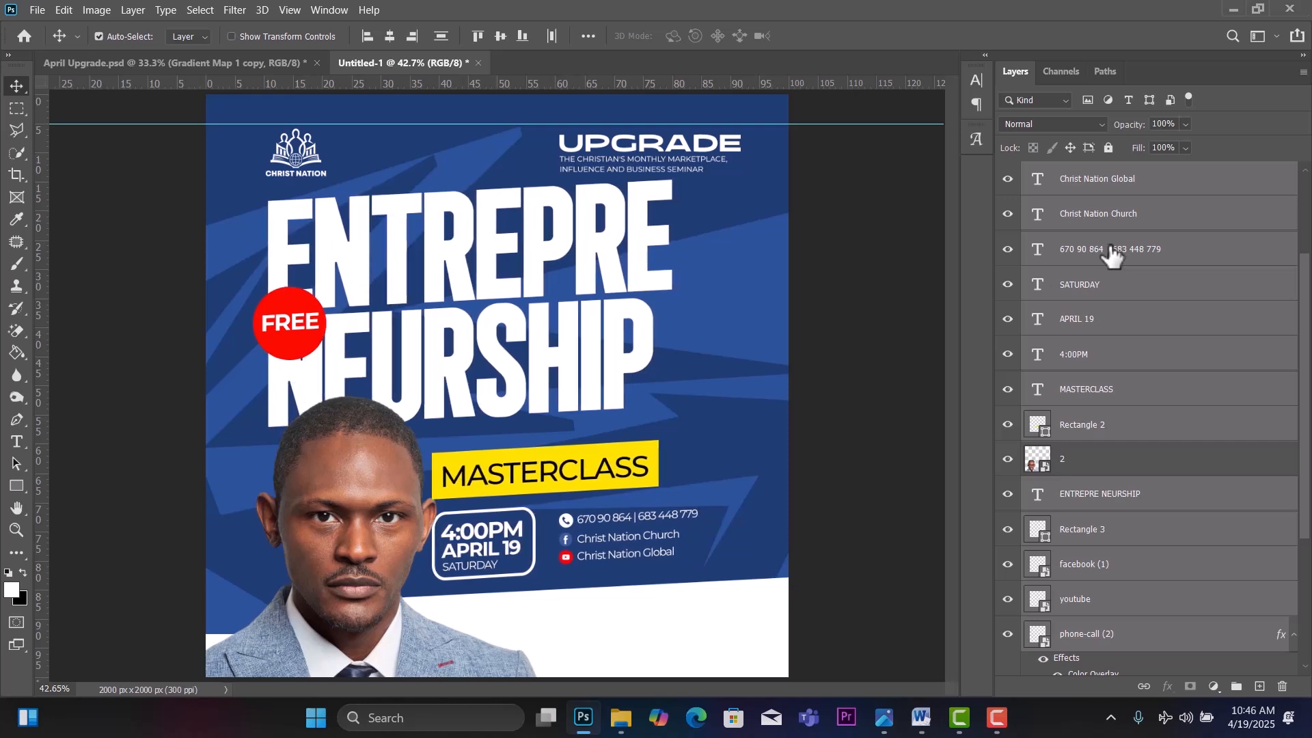
pyautogui.press('Up')
pyautogui.press('Up')
pyautogui.press('Up')
pyautogui.press('Up')
pyautogui.press('Up')
pyautogui.press('Up')
pyautogui.press('Up')
pyautogui.press('Up')
pyautogui.press('Up')
pyautogui.press('Up')
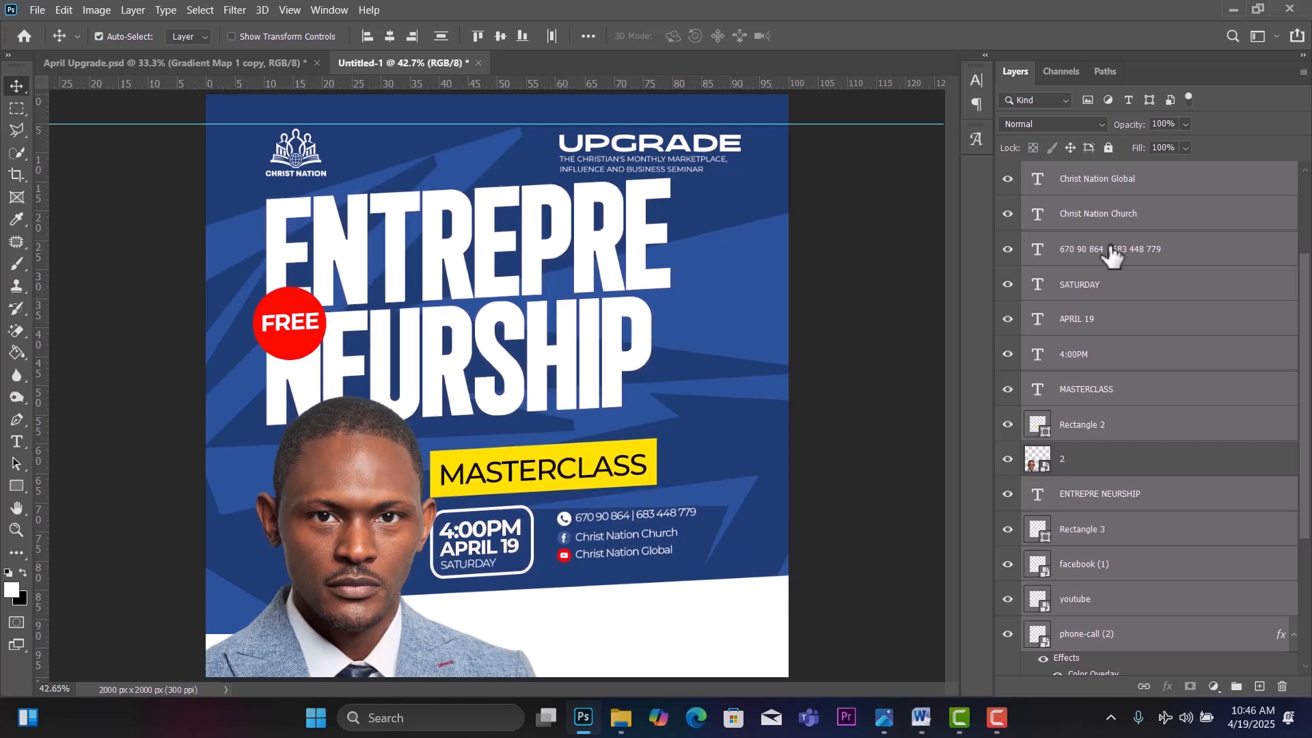
pyautogui.press('Right')
pyautogui.press('Right')
pyautogui.press('Right')
pyautogui.press('Right')
pyautogui.press('Right')
pyautogui.press('Right')
pyautogui.press('Right')
pyautogui.press('Right')
pyautogui.press('Right')
pyautogui.press('Right')
pyautogui.press('Right')
pyautogui.press('Right')
pyautogui.press('Right')
pyautogui.press('Right')
pyautogui.press('Right')
pyautogui.press('Right')
pyautogui.press('Right')
pyautogui.press('Right')
pyautogui.press('Right')
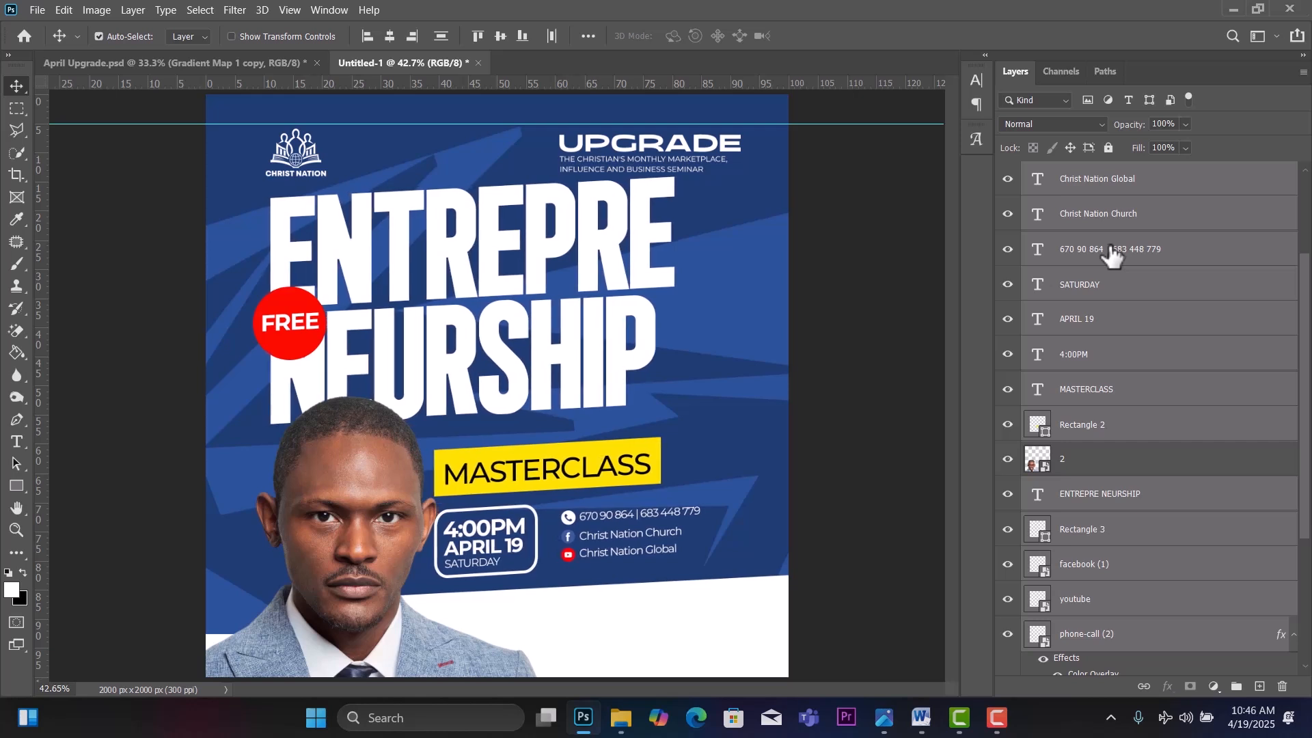
pyautogui.press('Down')
pyautogui.press('Down')
pyautogui.press('Down')
pyautogui.press('Down')
pyautogui.press('Down')
pyautogui.press('Down')
pyautogui.press('Down')
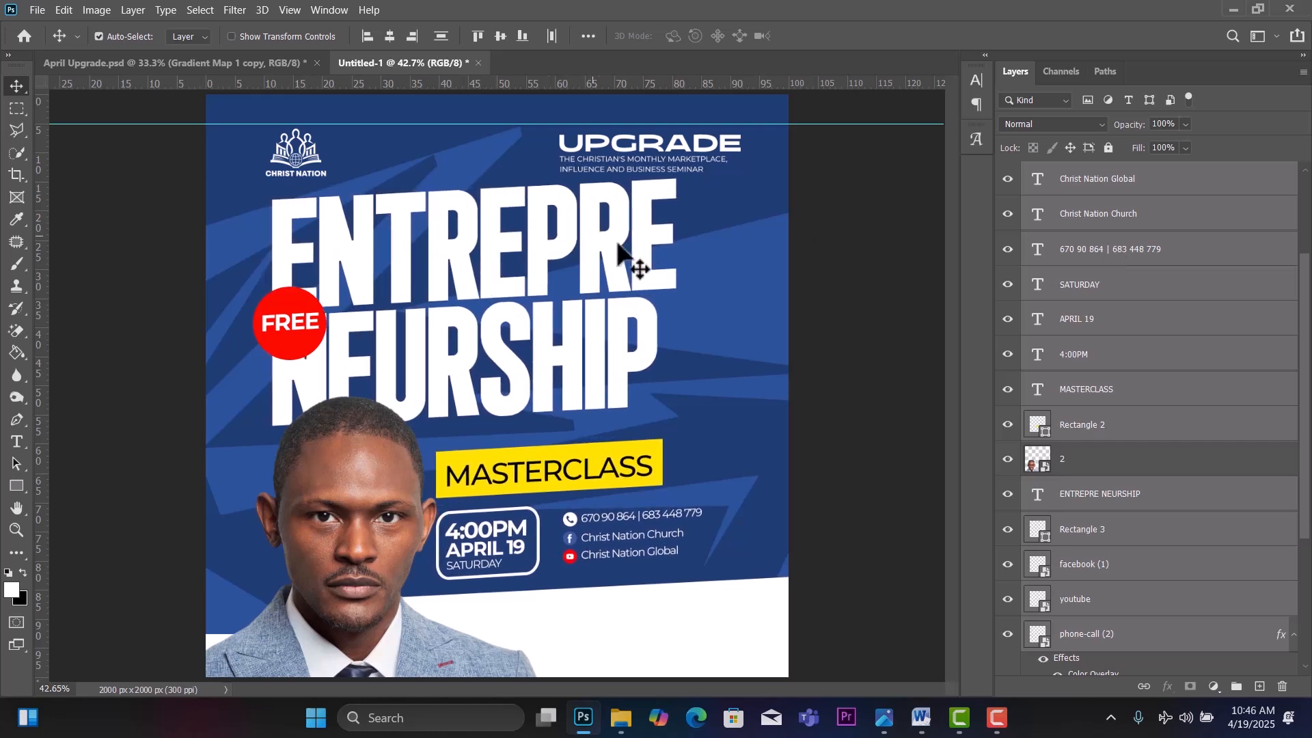
# Nudge the UPGRADE title up and move its subtitle up closer and slightly left.
pyautogui.click(896, 361)
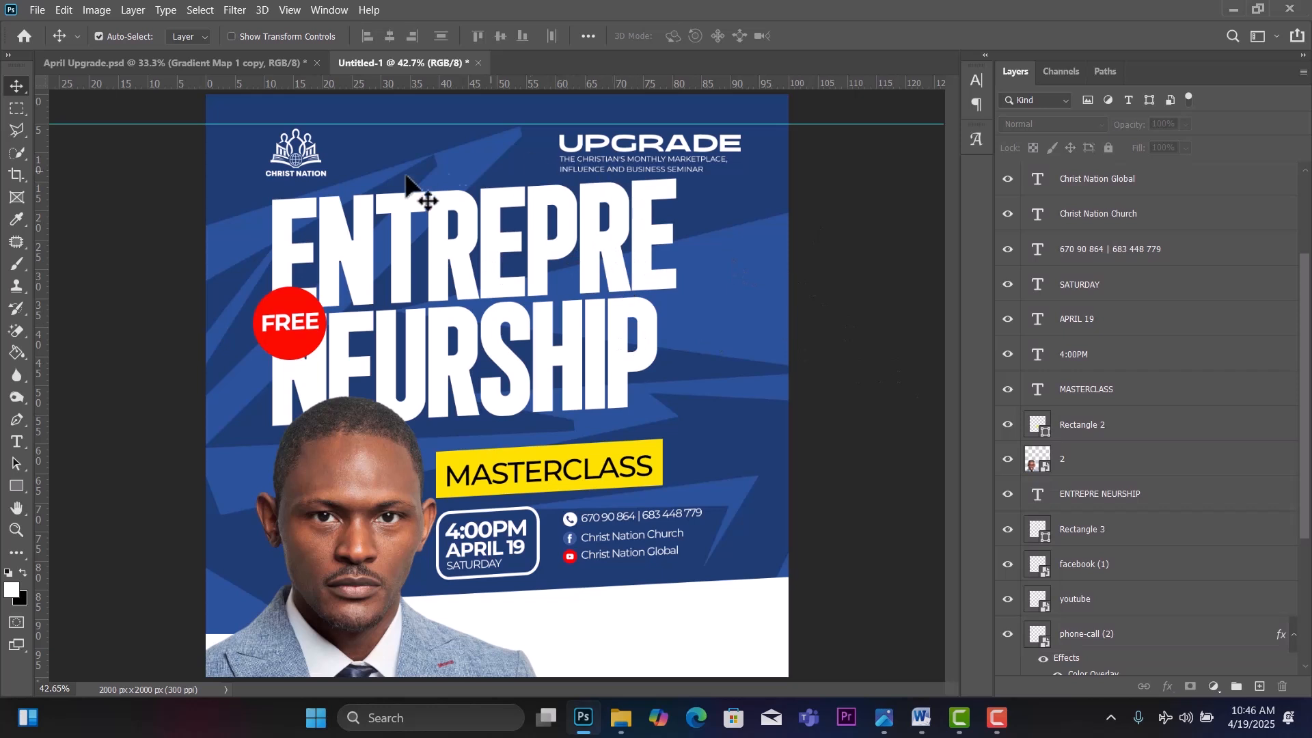
pyautogui.click(617, 151)
pyautogui.hotkey('shift', 'Up')
pyautogui.hotkey('shift', 'Up')
pyautogui.hotkey('shift', 'Up')
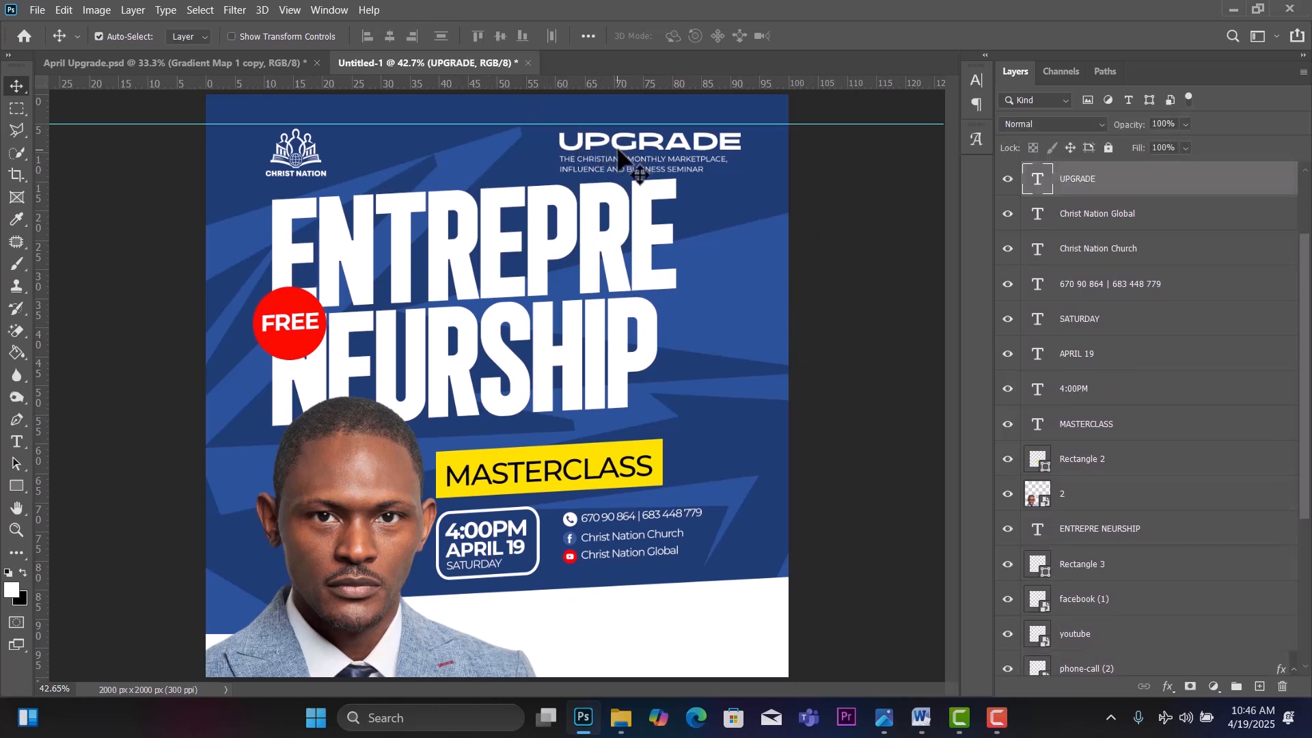
pyautogui.press('Down')
pyautogui.press('Down')
pyautogui.press('Down')
pyautogui.press('Down')
pyautogui.press('Down')
pyautogui.press('Down')
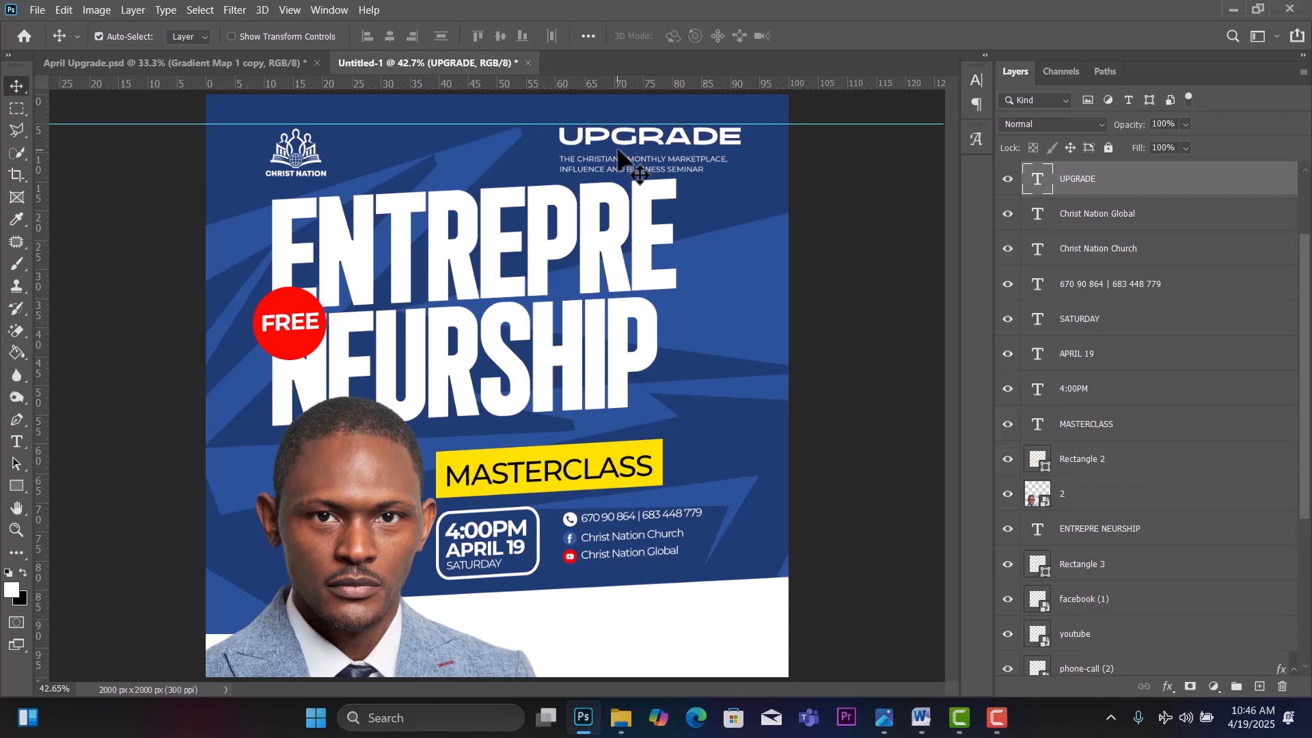
pyautogui.click(631, 164)
pyautogui.hotkey('shift', 'Up')
pyautogui.hotkey('shift', 'Up')
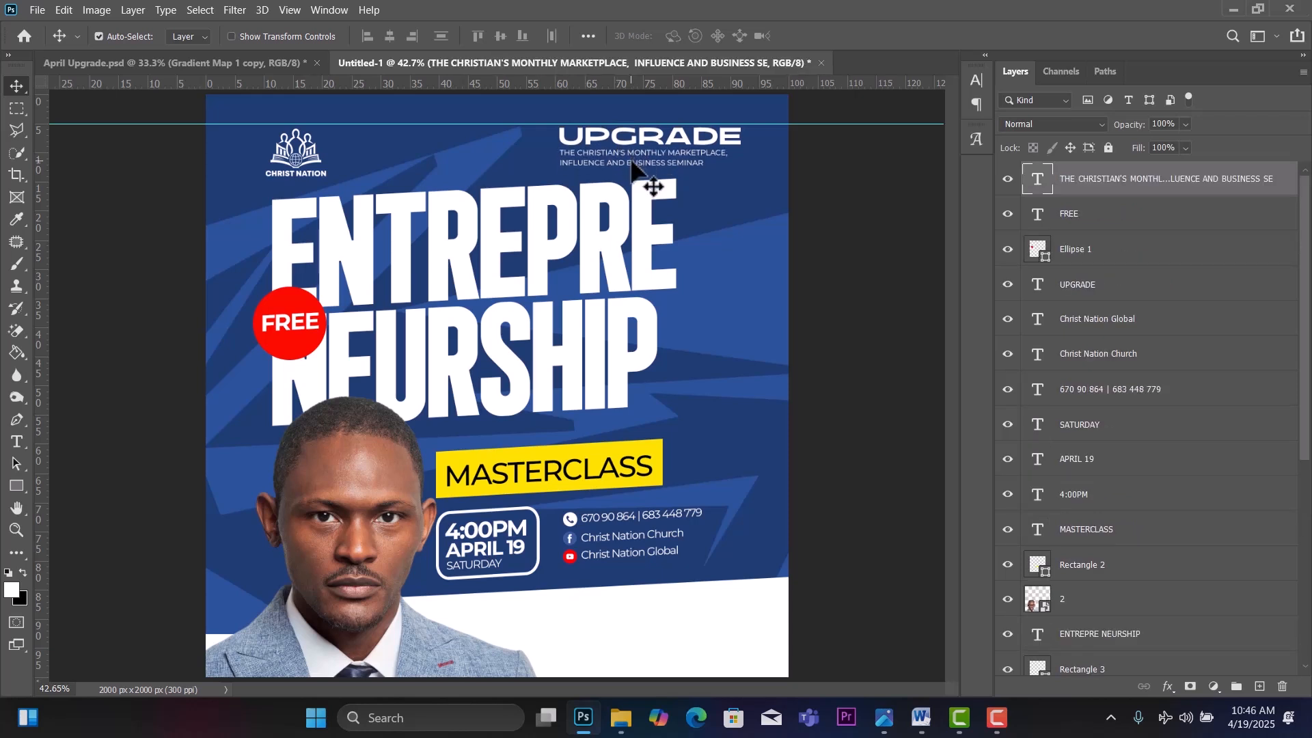
pyautogui.press('Down')
pyautogui.press('Down')
pyautogui.press('Left')
pyautogui.press('Left')
pyautogui.press('Left')
pyautogui.press('Left')
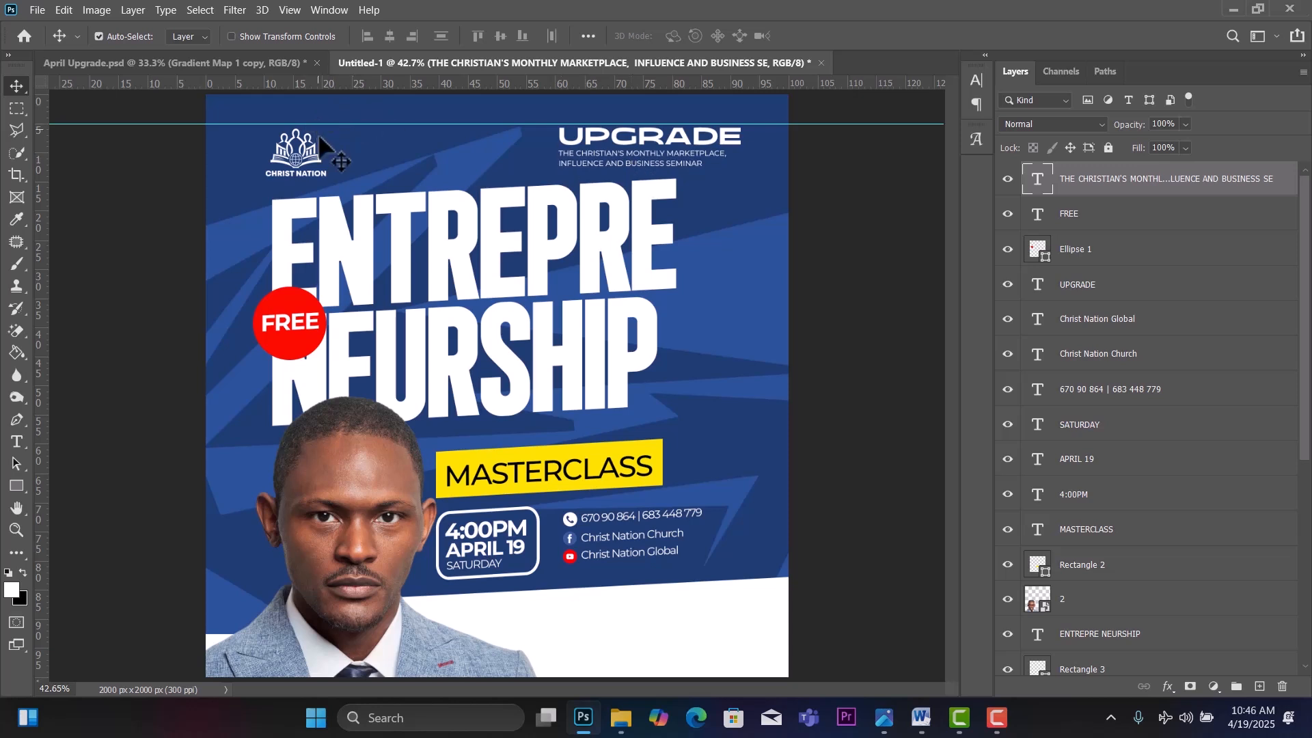
# Nudge the Christ Nation logo up and the FREE text left, then select the lower elements.
pyautogui.click(309, 175)
pyautogui.hotkey('shift', 'Up')
pyautogui.hotkey('shift', 'Up')
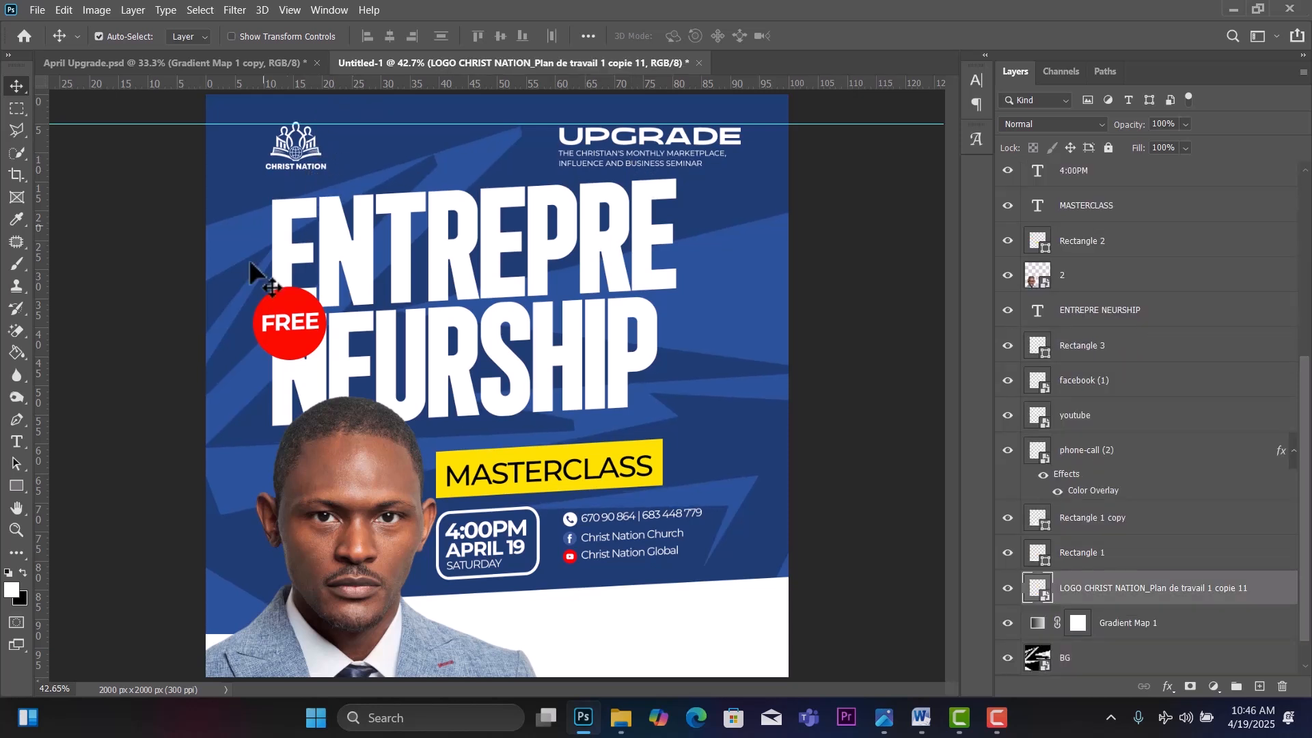
pyautogui.click(286, 348)
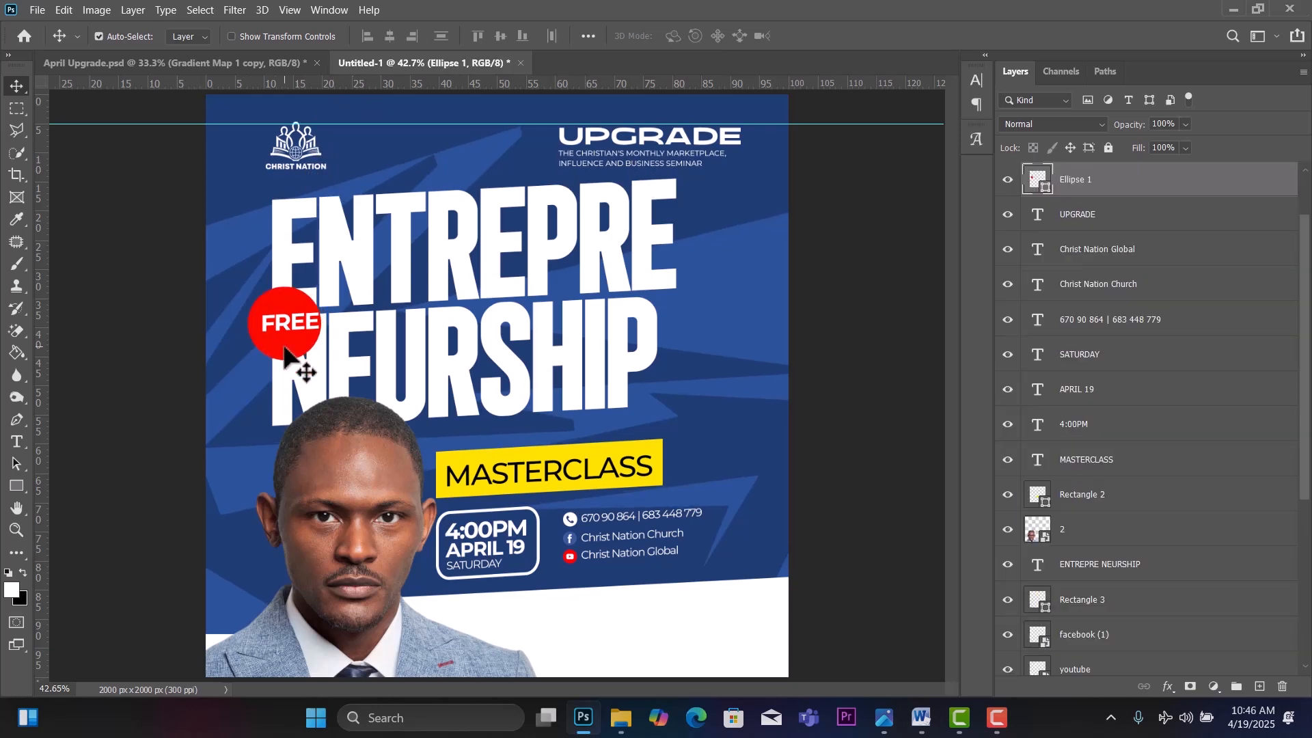
pyautogui.click(298, 329)
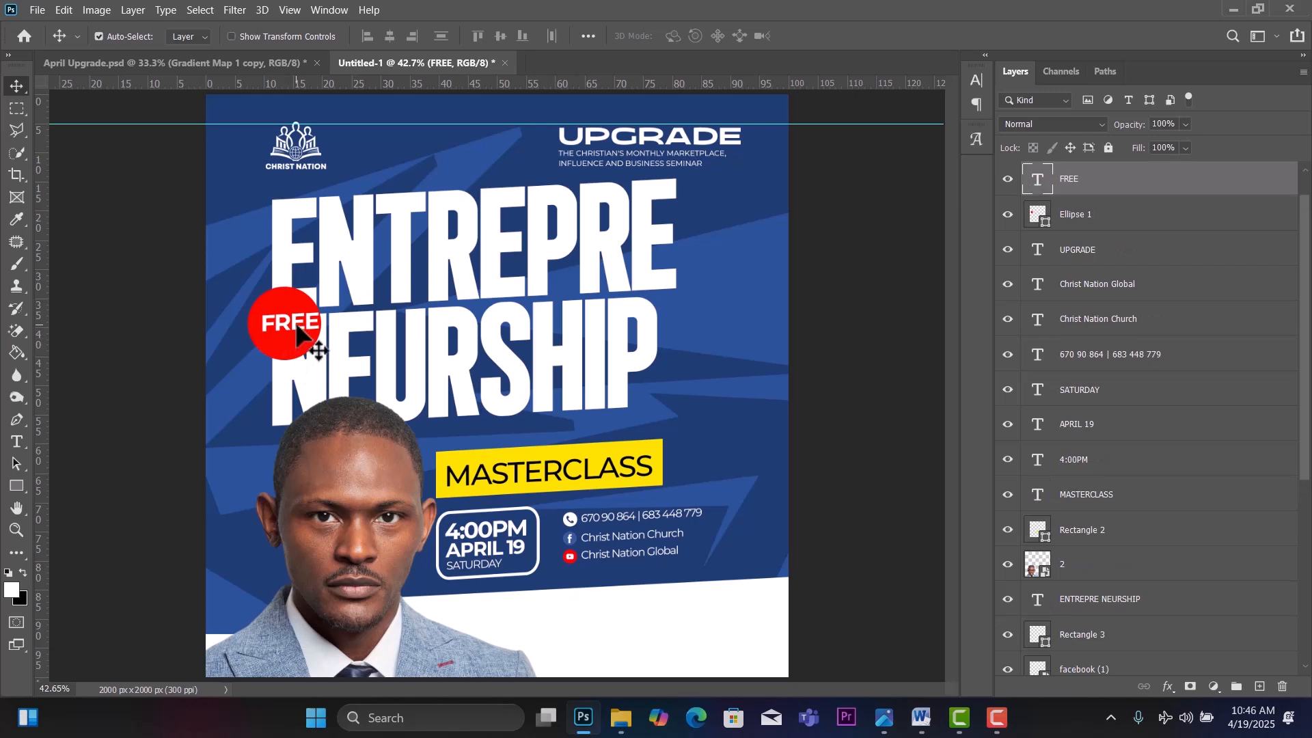
pyautogui.hotkey('shift', 'Left')
pyautogui.hotkey('shift', 'Left')
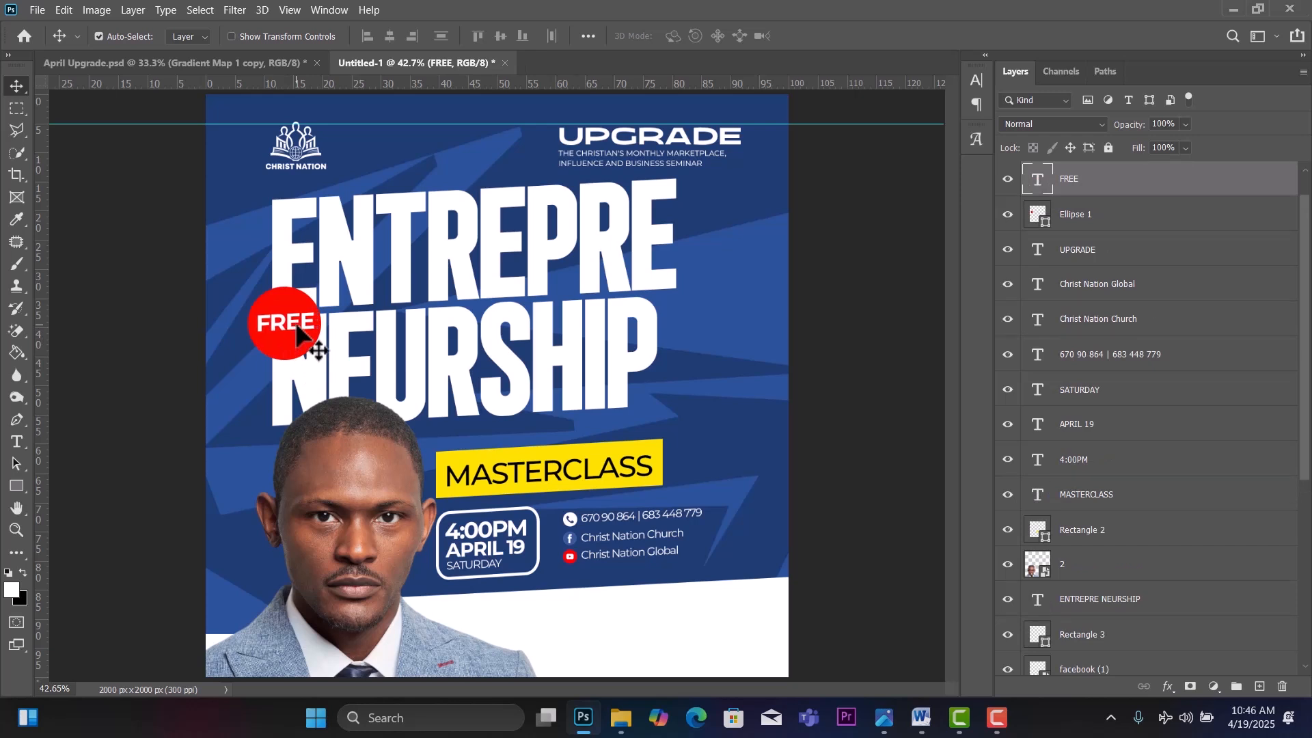
pyautogui.click(659, 453)
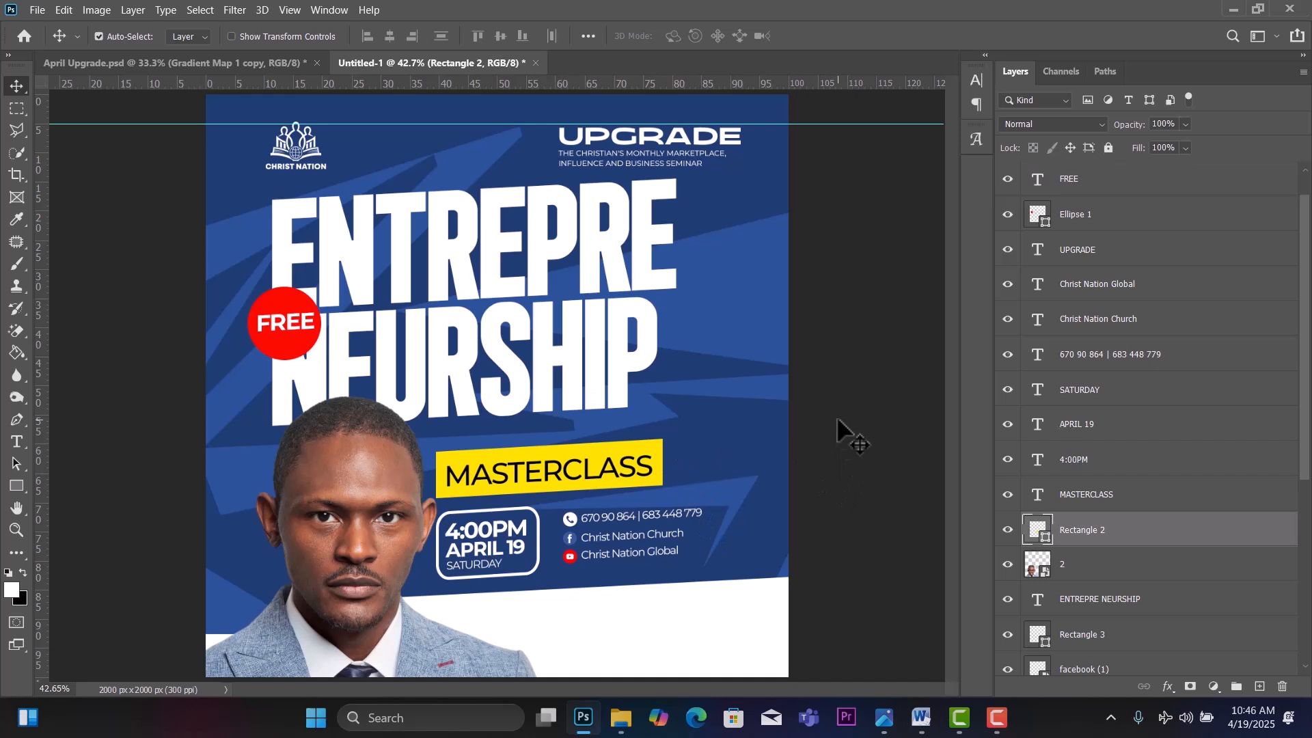
pyautogui.moveTo(842, 429); pyautogui.dragTo(506, 601)
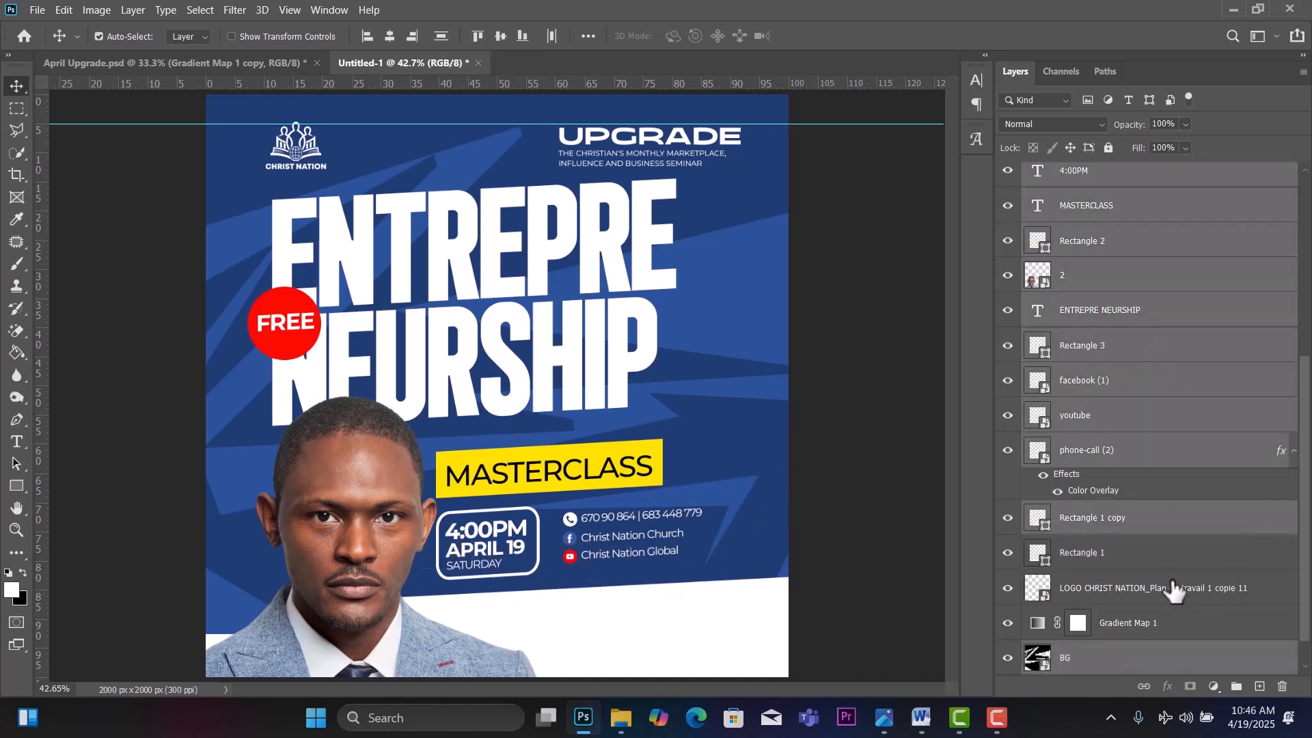
# Raise the MASTERCLASS banner, date box and contact lines a few pixels, excluding the headline.
pyautogui.scroll(-1, 1305, 489)
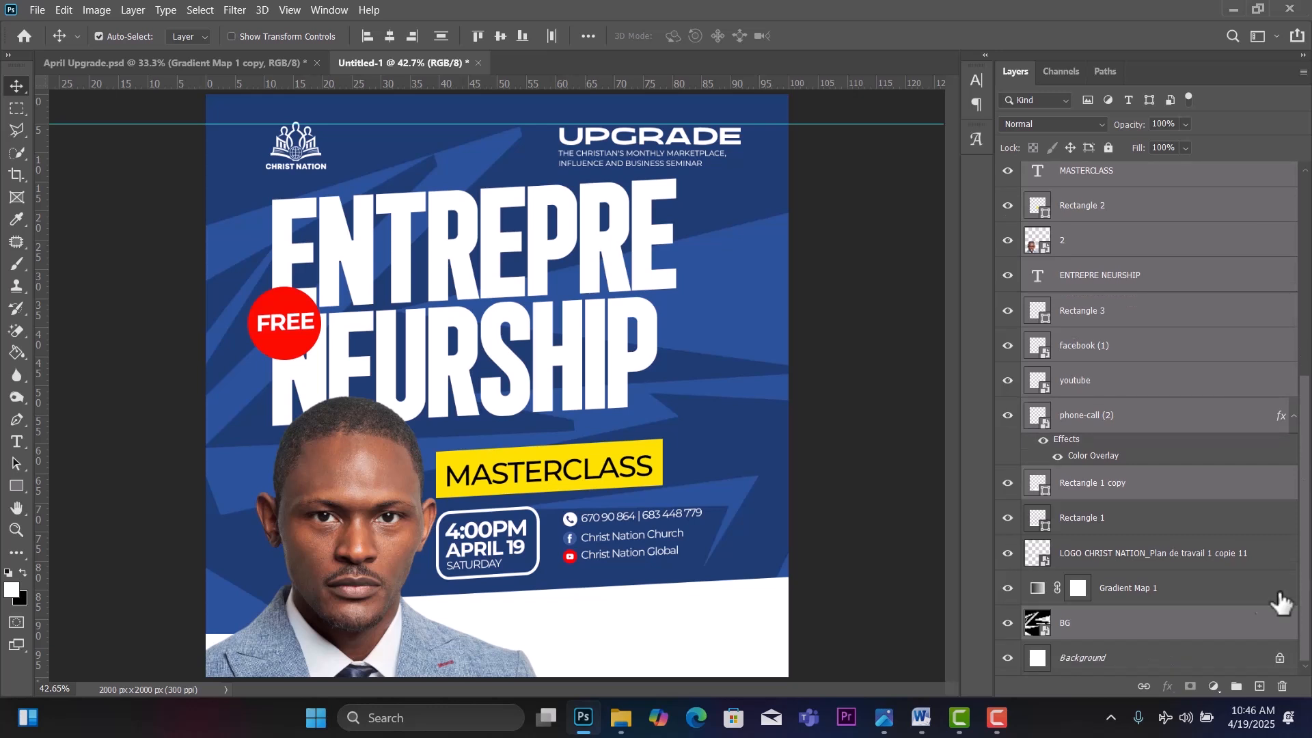
pyautogui.press('ctrl')
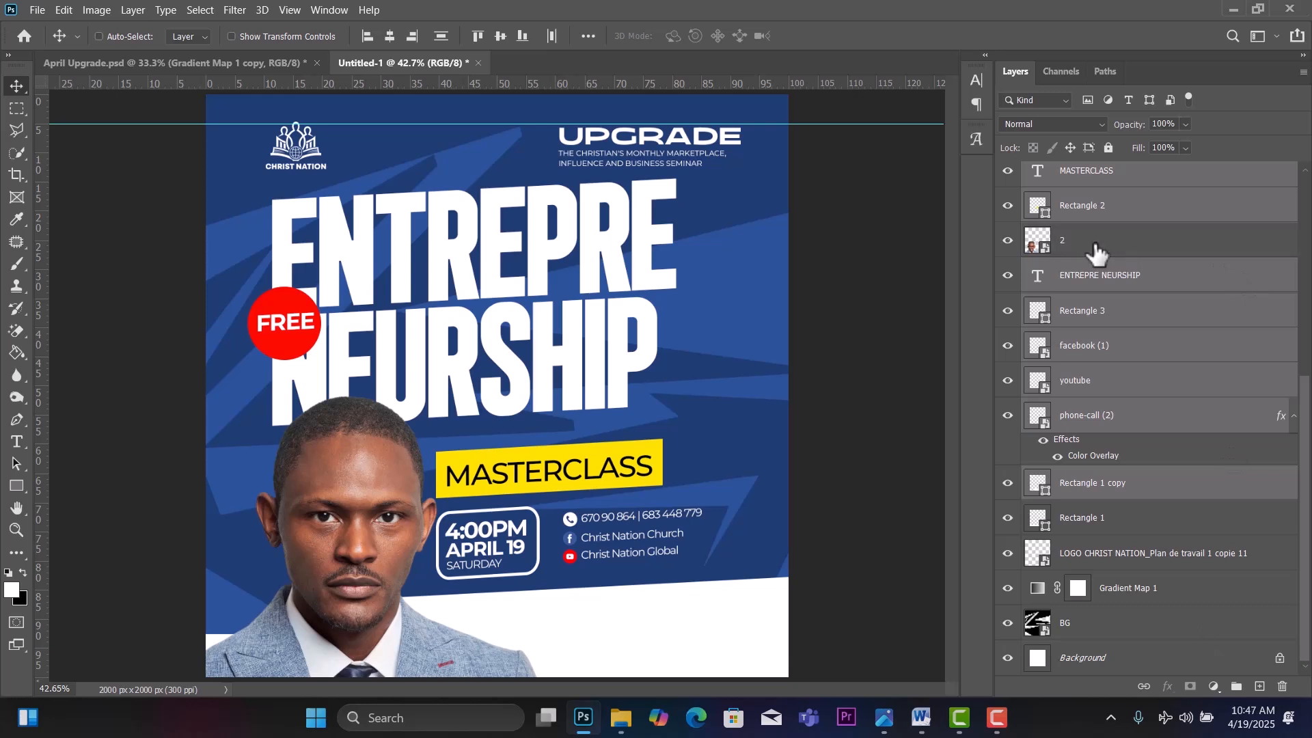
pyautogui.keyDown('ctrl'); pyautogui.click(1162, 273); pyautogui.keyUp('ctrl')
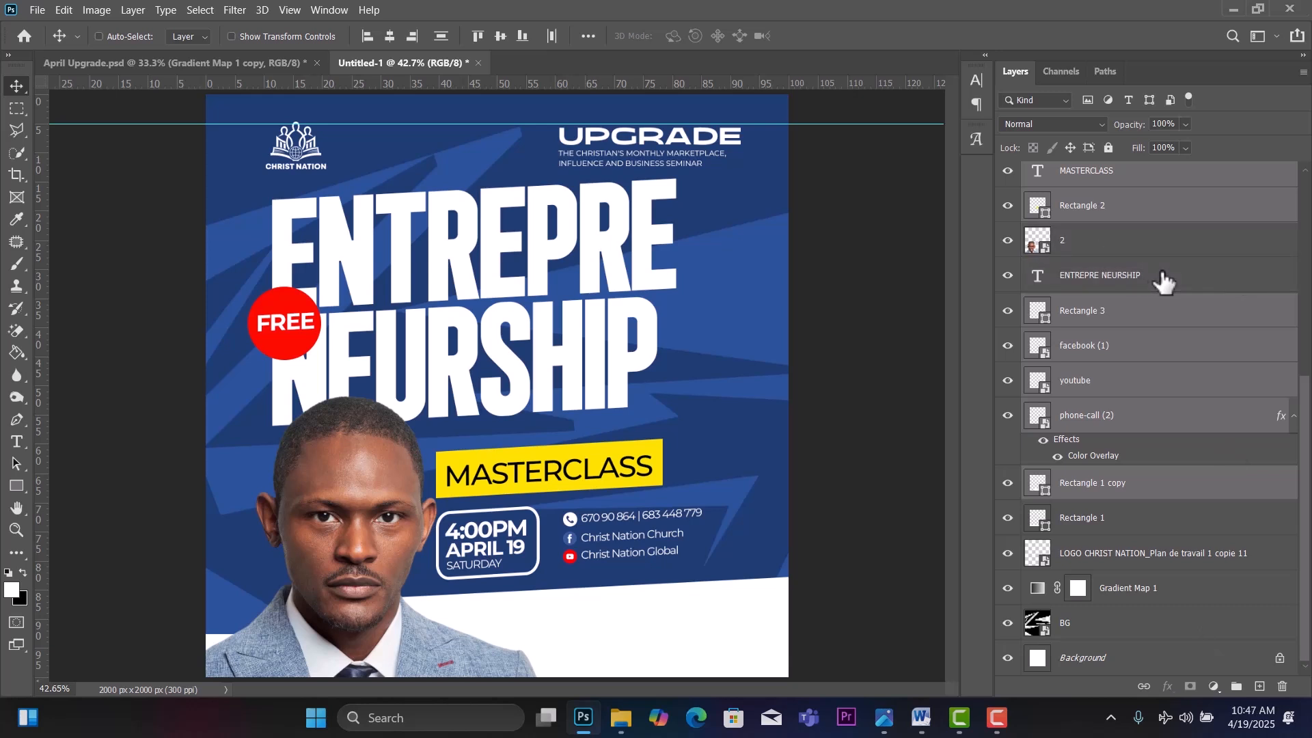
pyautogui.press('Up')
pyautogui.press('Up')
pyautogui.press('Up')
pyautogui.press('Up')
pyautogui.press('Up')
pyautogui.press('Up')
pyautogui.press('Up')
pyautogui.press('Up')
pyautogui.press('Up')
pyautogui.press('Up')
pyautogui.press('Up')
pyautogui.press('Up')
pyautogui.press('Up')
pyautogui.press('Up')
pyautogui.press('Up')
pyautogui.press('Up')
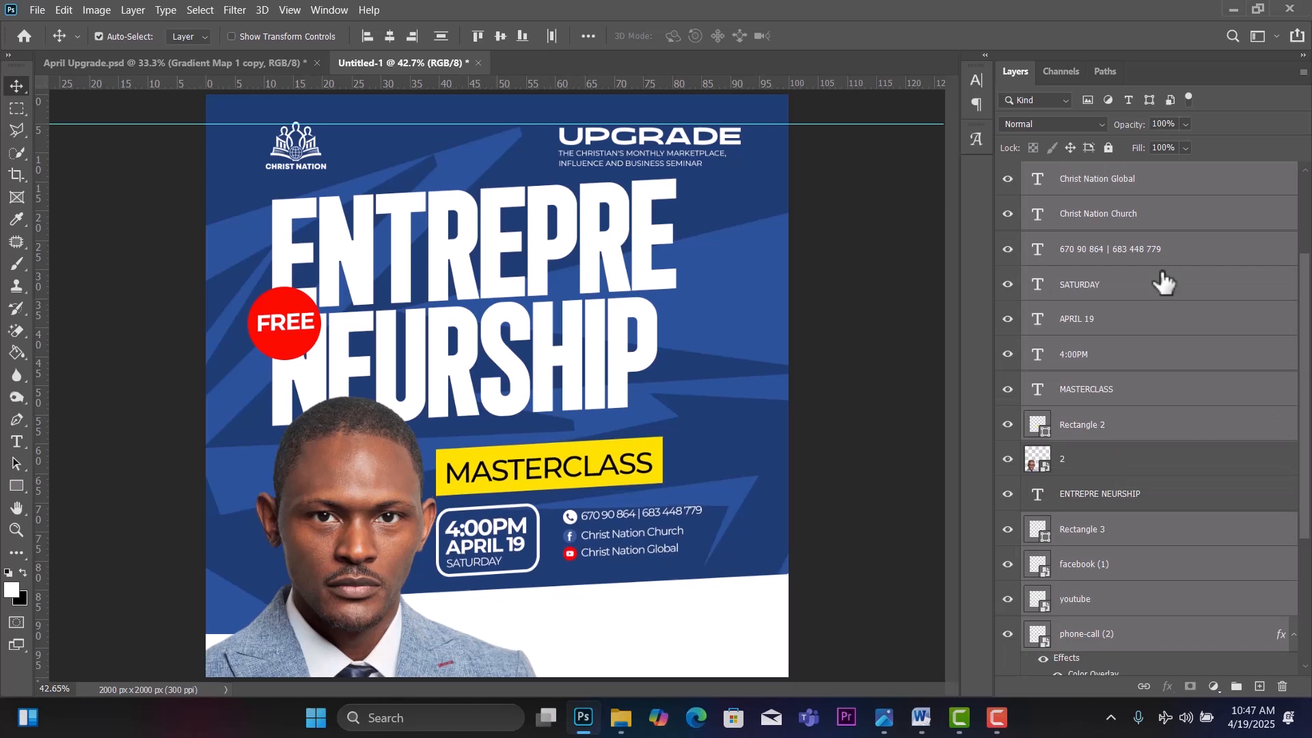
pyautogui.press('Up')
pyautogui.press('Up')
pyautogui.press('Up')
pyautogui.press('Up')
pyautogui.press('Up')
pyautogui.press('Up')
pyautogui.press('Up')
pyautogui.press('Up')
pyautogui.press('Up')
pyautogui.press('Up')
pyautogui.press('Up')
pyautogui.press('Up')
pyautogui.press('Up')
pyautogui.press('Up')
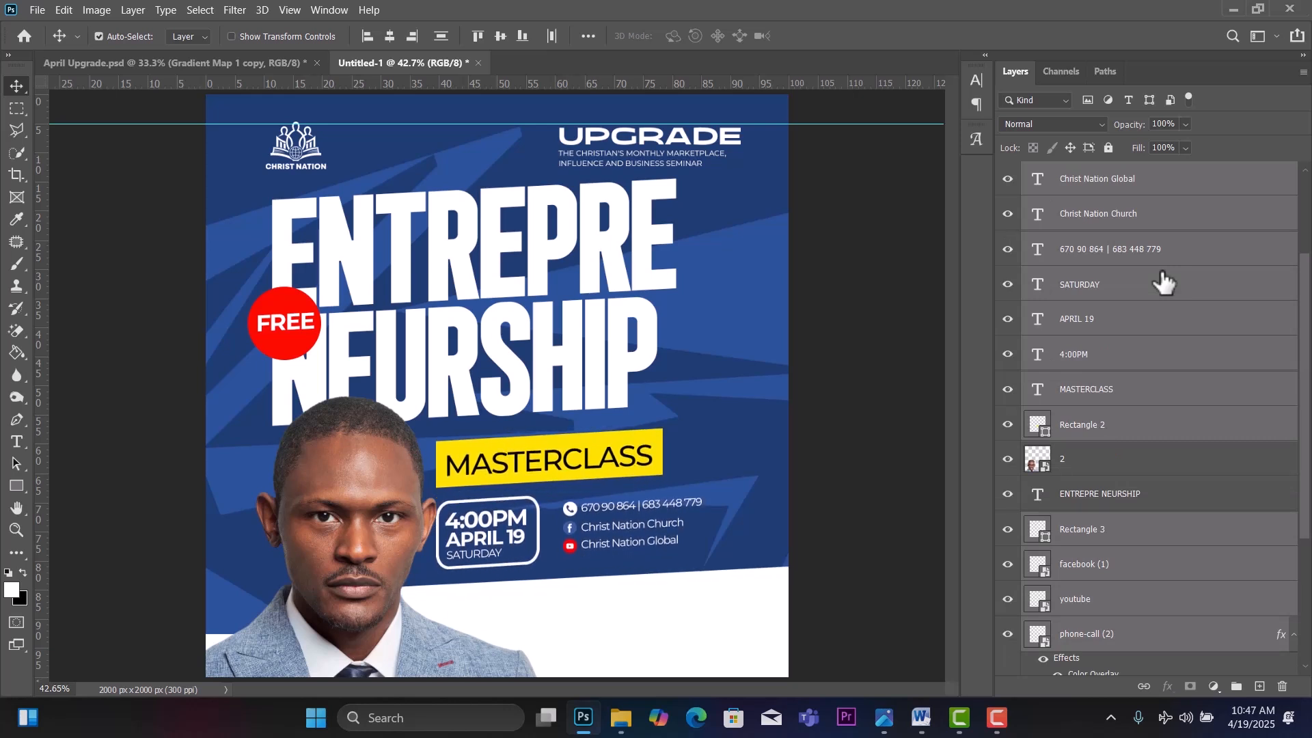
pyautogui.press('Up')
pyautogui.press('Up')
pyautogui.press('Up')
pyautogui.press('Up')
pyautogui.press('Up')
pyautogui.press('Up')
pyautogui.press('Up')
pyautogui.press('Up')
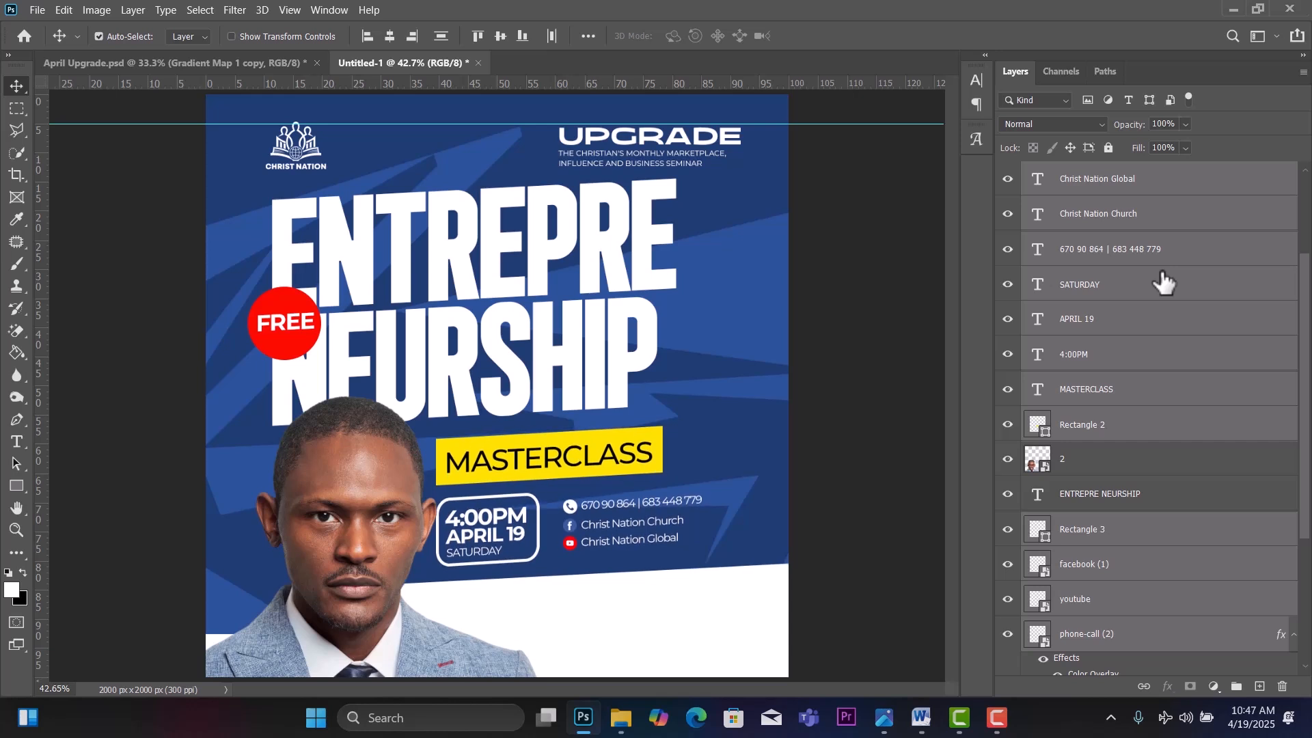
pyautogui.press('Down')
pyautogui.press('Down')
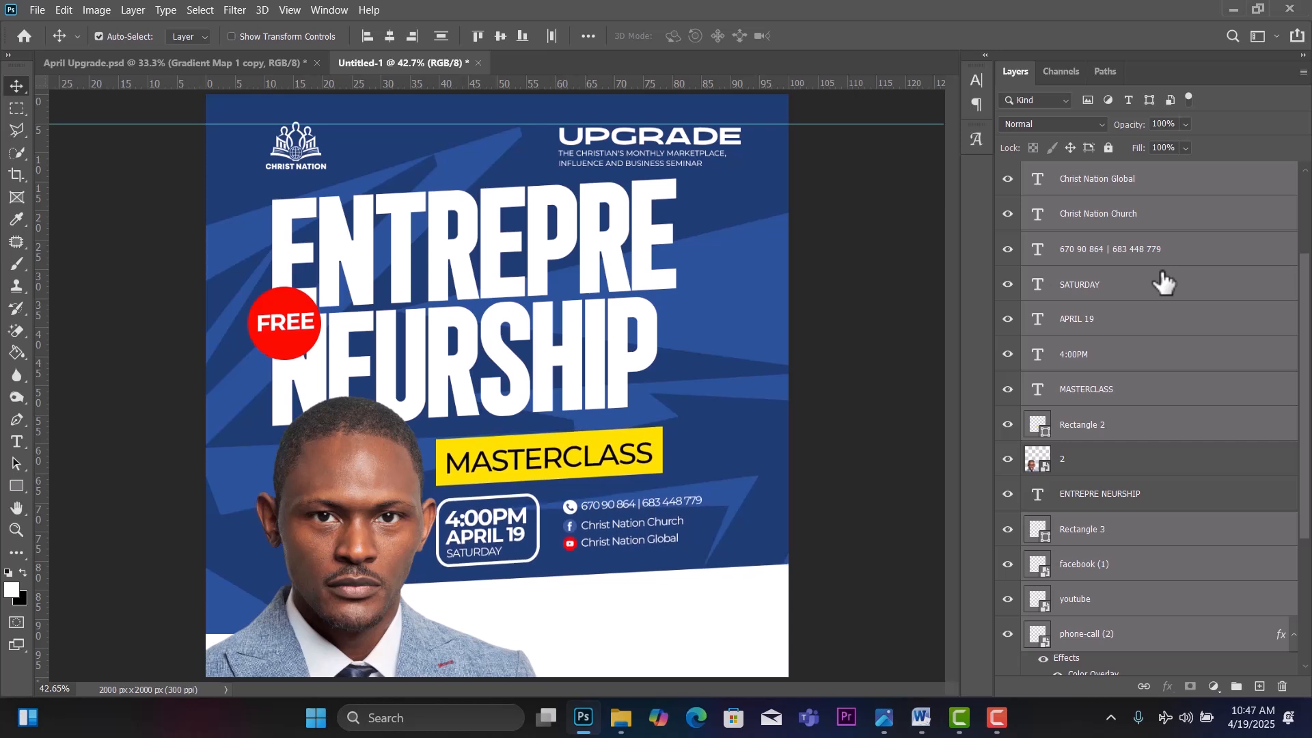
# Shift the portrait and lower block to the right with Shift+arrow nudges, then slightly back left.
pyautogui.rightClick(18, 88)
pyautogui.moveTo(340, 526); pyautogui.dragTo(349, 531)
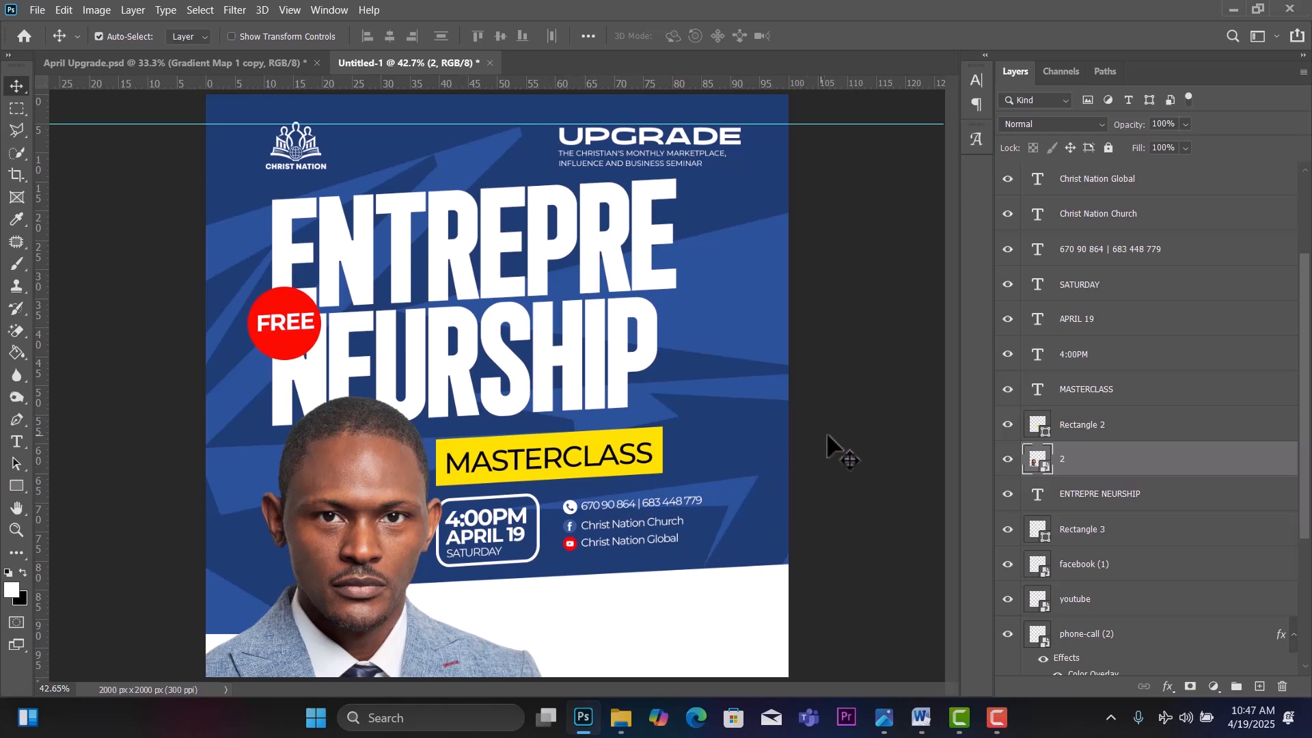
pyautogui.hotkey('ctrl', 'alt', 'a')
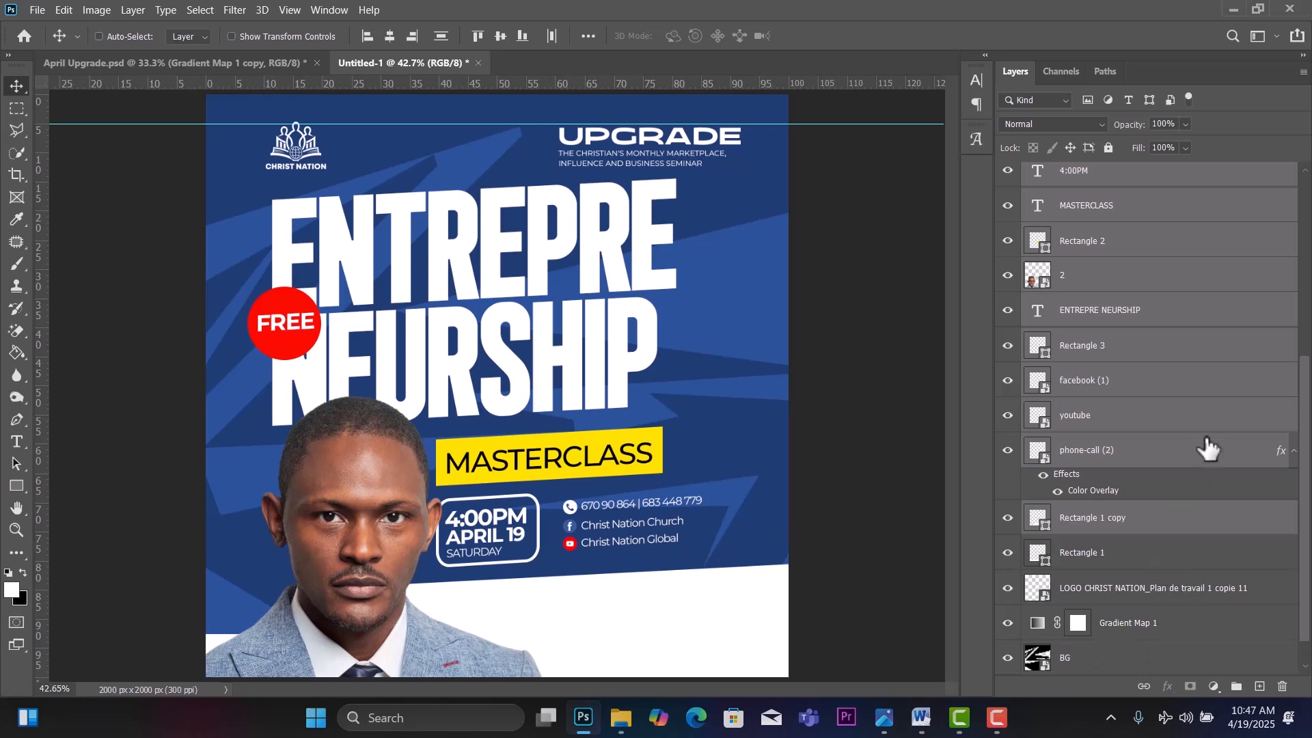
pyautogui.keyDown('ctrl'); pyautogui.click(1168, 318); pyautogui.keyUp('ctrl')
pyautogui.scroll(3, 1168, 318)
pyautogui.hotkey('shift', 'Right')
pyautogui.hotkey('shift', 'Right')
pyautogui.hotkey('shift', 'Right')
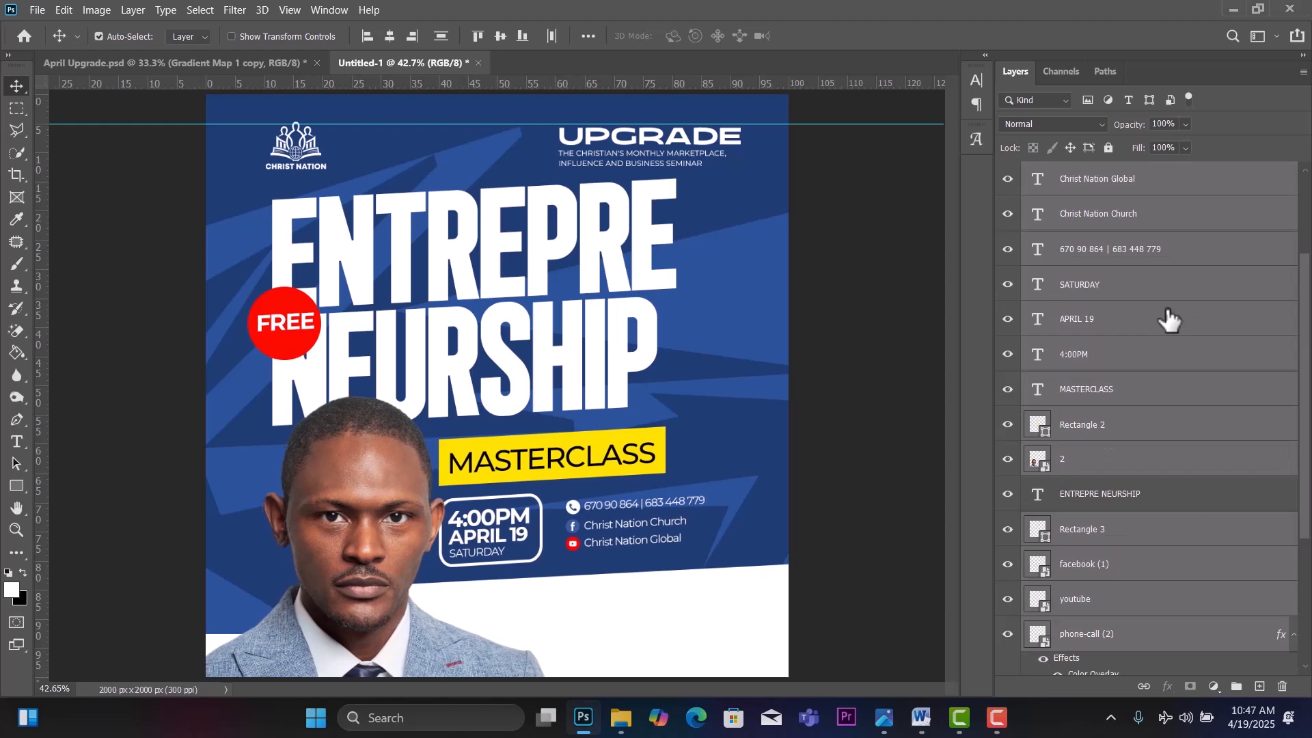
pyautogui.hotkey('shift', 'Right')
pyautogui.hotkey('shift', 'Right')
pyautogui.hotkey('shift', 'Right')
pyautogui.hotkey('shift', 'Right')
pyautogui.hotkey('shift', 'Right')
pyautogui.hotkey('shift', 'Right')
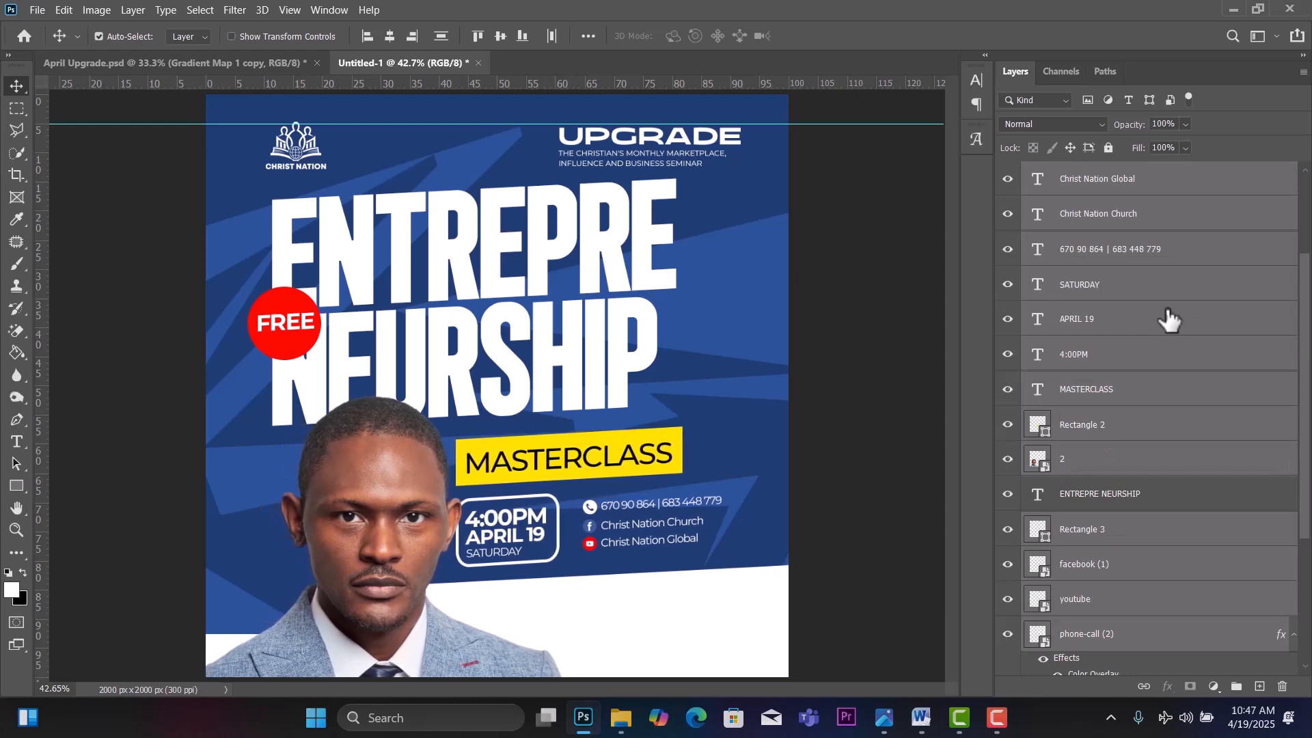
pyautogui.hotkey('shift', 'Right')
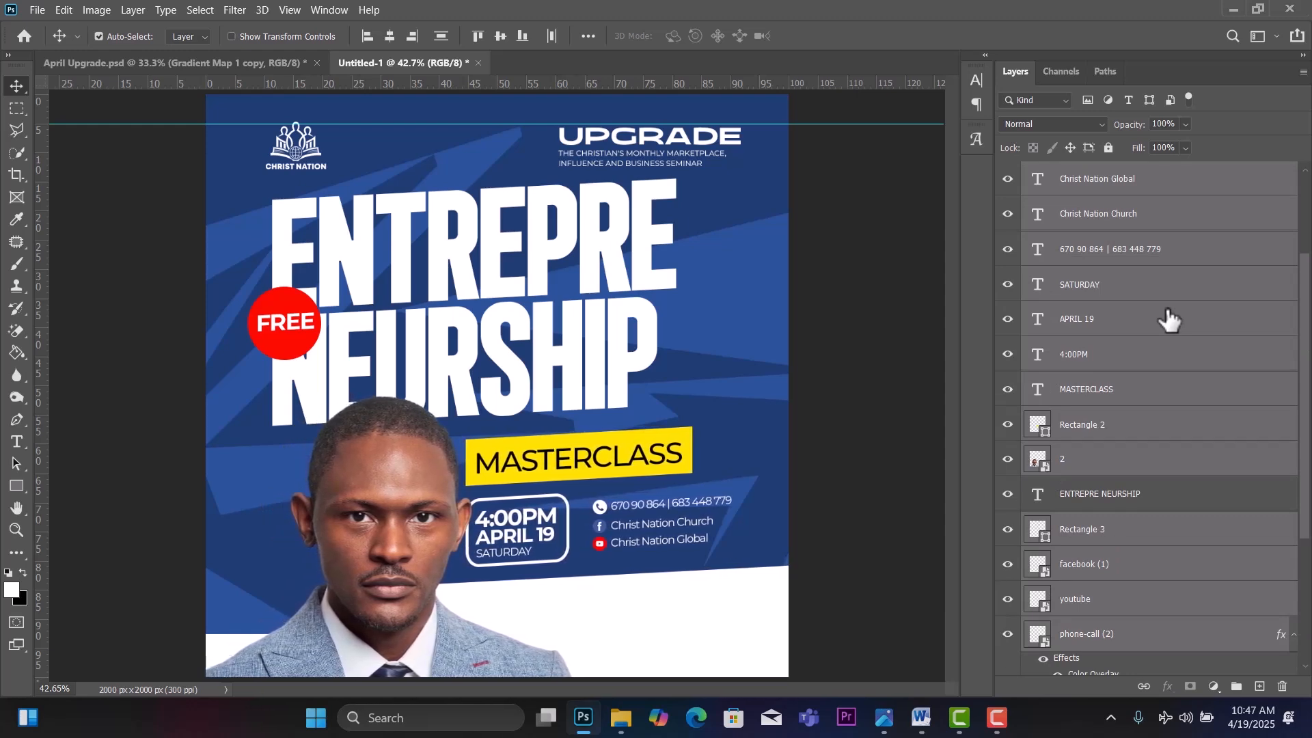
pyautogui.hotkey('shift', 'Right')
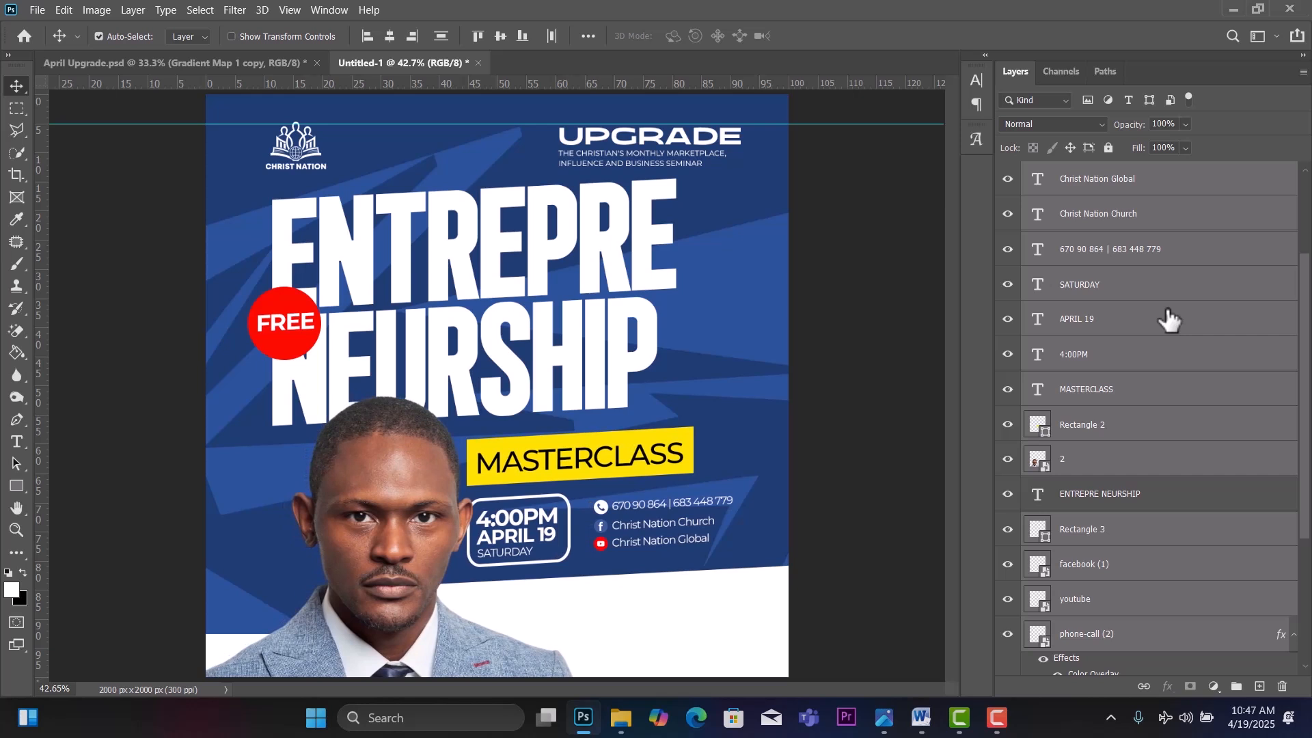
pyautogui.hotkey('shift', 'Left')
pyautogui.hotkey('shift', 'Left')
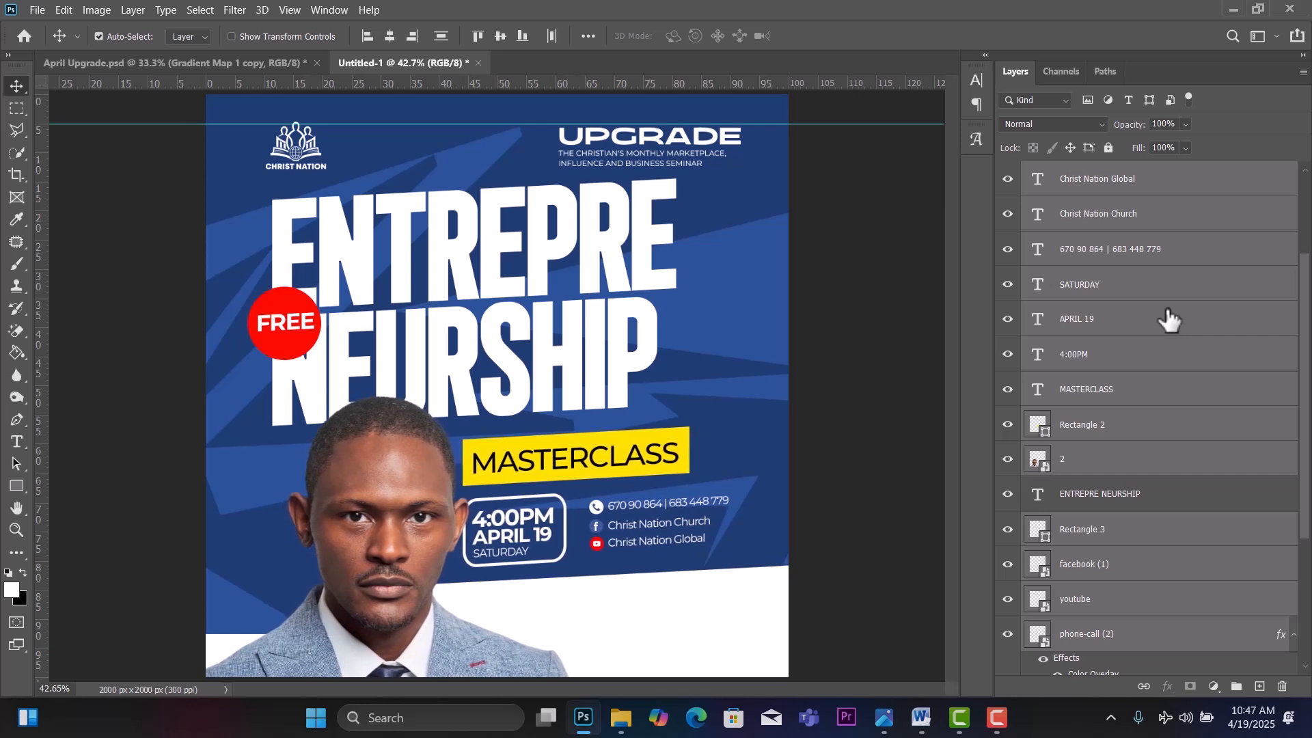
pyautogui.moveTo(408, 490); pyautogui.dragTo(358, 497)
# Move the portrait about 29 px left and lift both white bottom shapes slightly.
pyautogui.click(141, 423)
pyautogui.moveTo(537, 616)
pyautogui.mouseDown()
pyautogui.moveTo(566, 624)
pyautogui.moveTo(543, 621)
pyautogui.mouseUp()
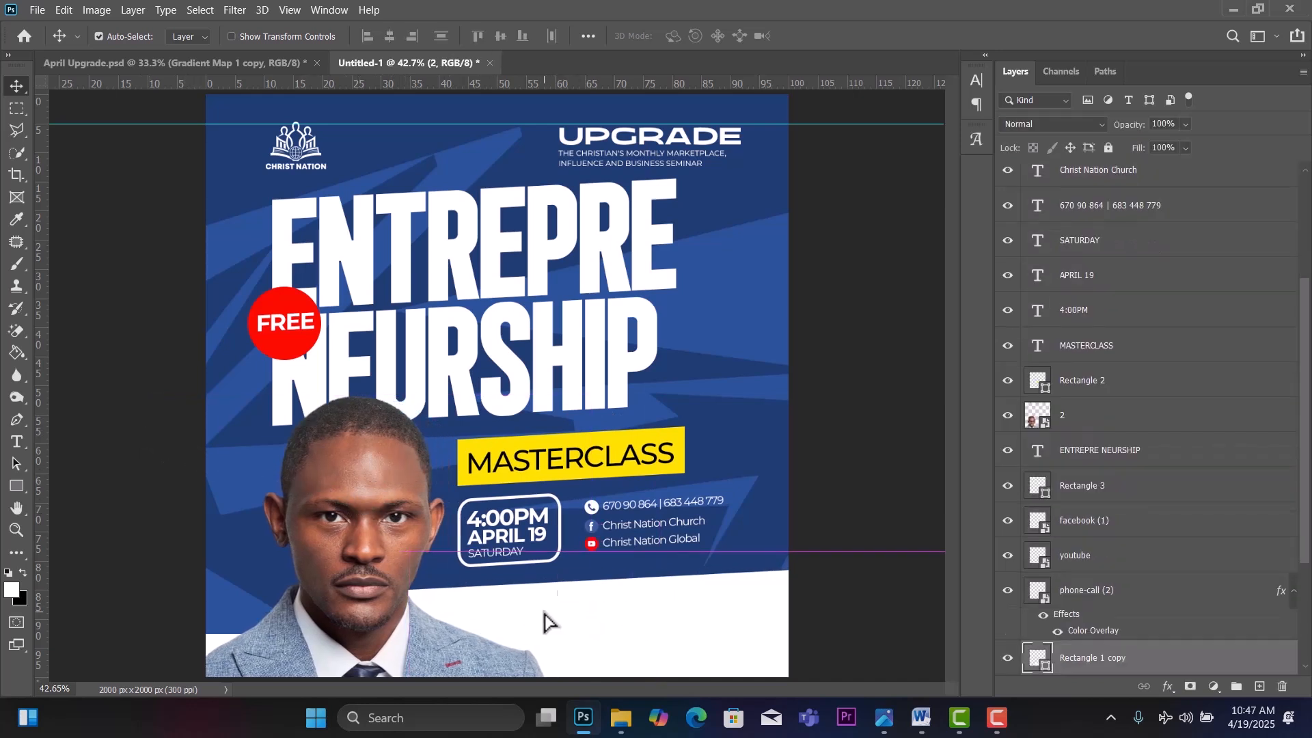
pyautogui.click(215, 641)
pyautogui.moveTo(215, 641); pyautogui.dragTo(220, 636)
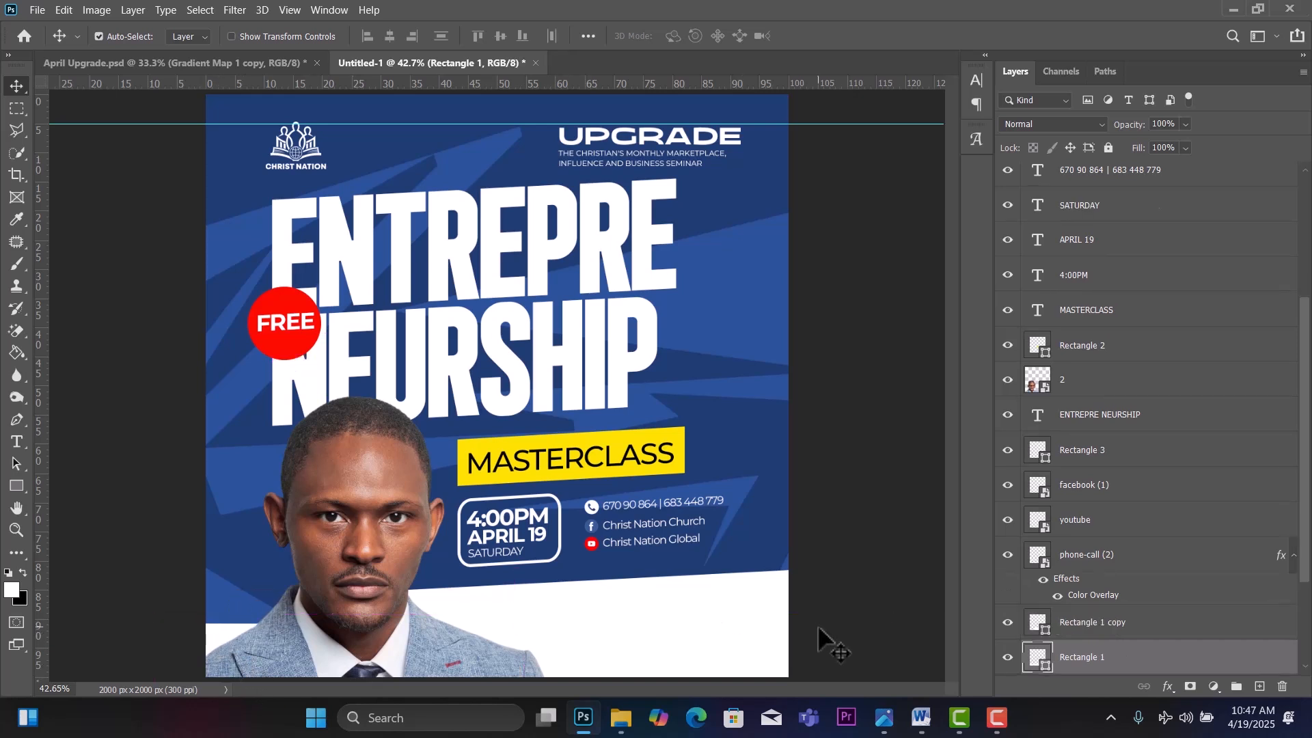
pyautogui.moveTo(742, 624); pyautogui.dragTo(745, 623)
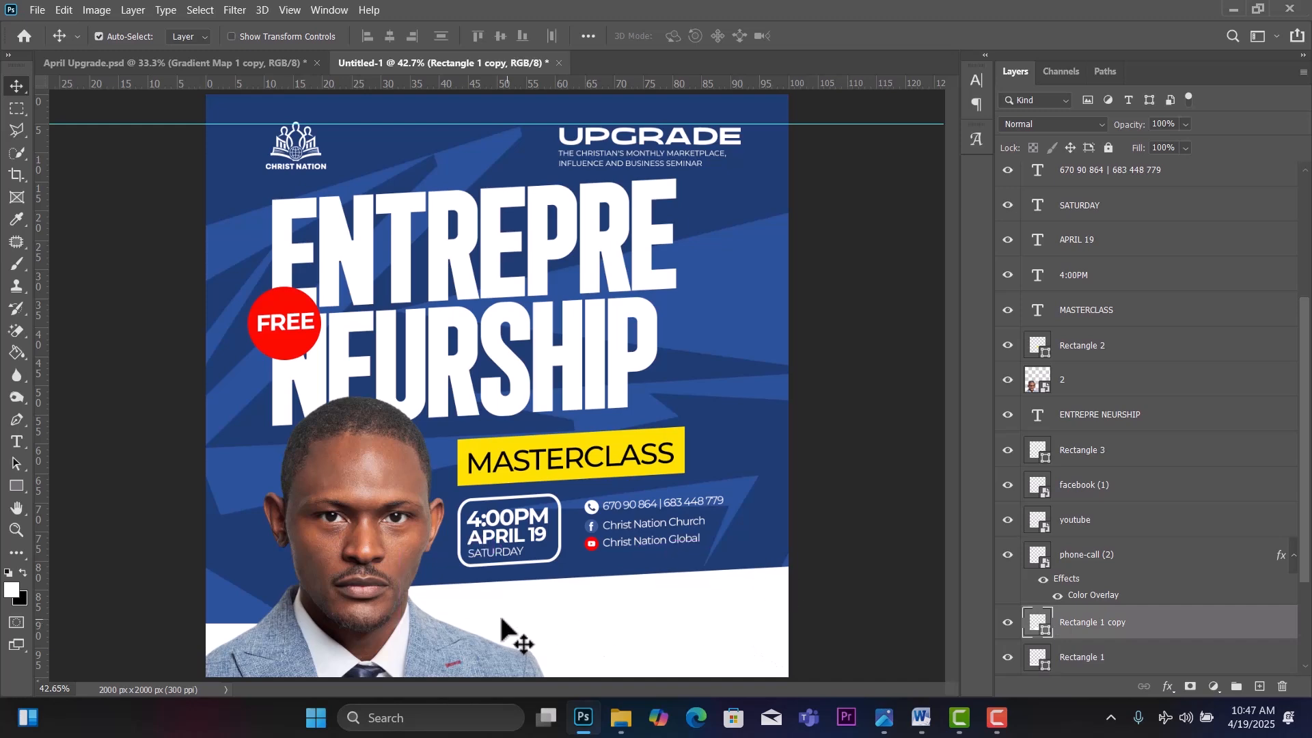
# Copy the CHRIST NATION - AWAE LAVERIE line from the Word notes and return to Photoshop.
pyautogui.click(921, 718)
pyautogui.scroll(-3, 825, 450)
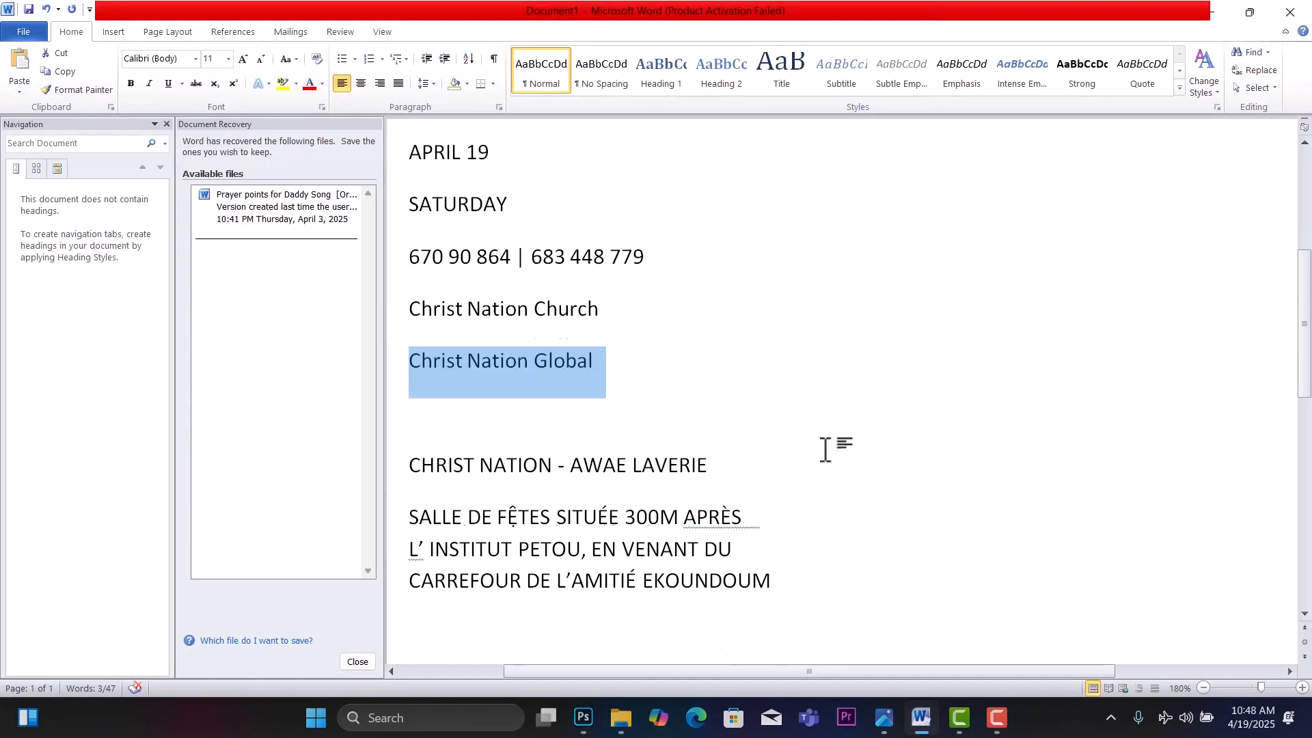
pyautogui.click(395, 365)
pyautogui.hotkey('ctrl', 'c')
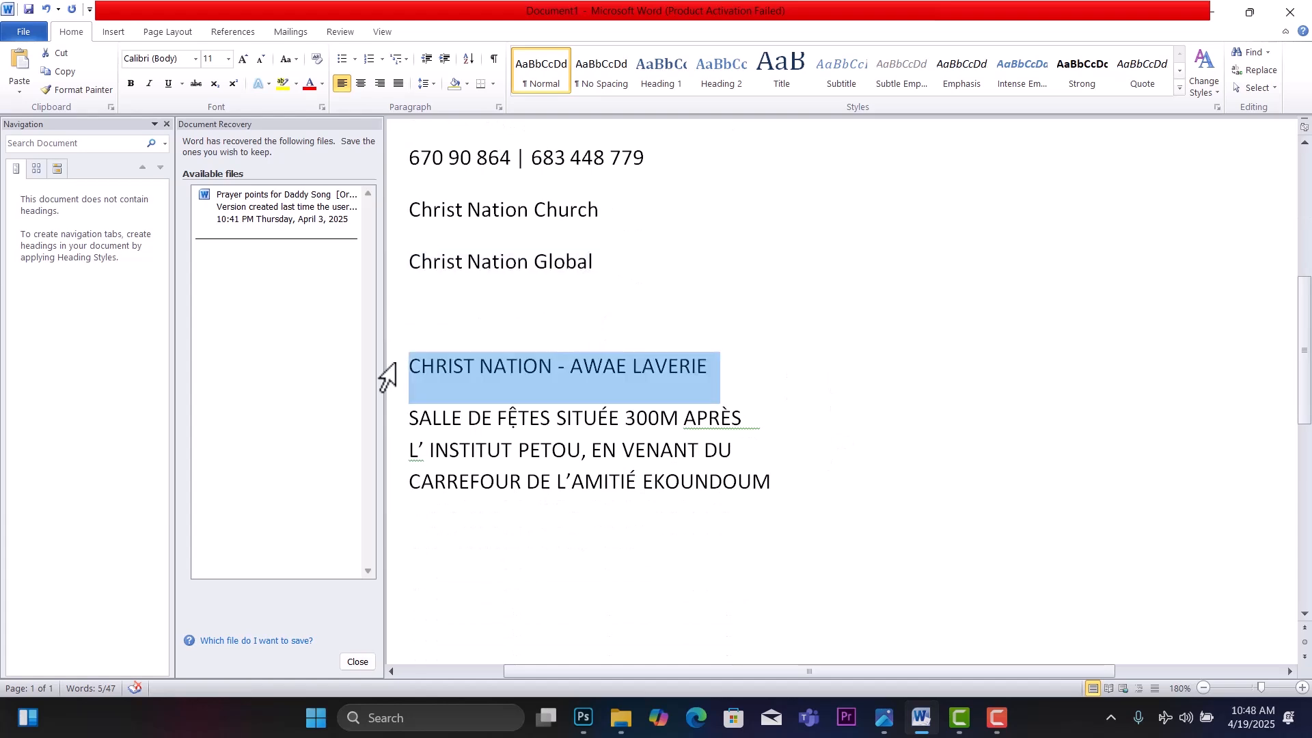
pyautogui.click(583, 717)
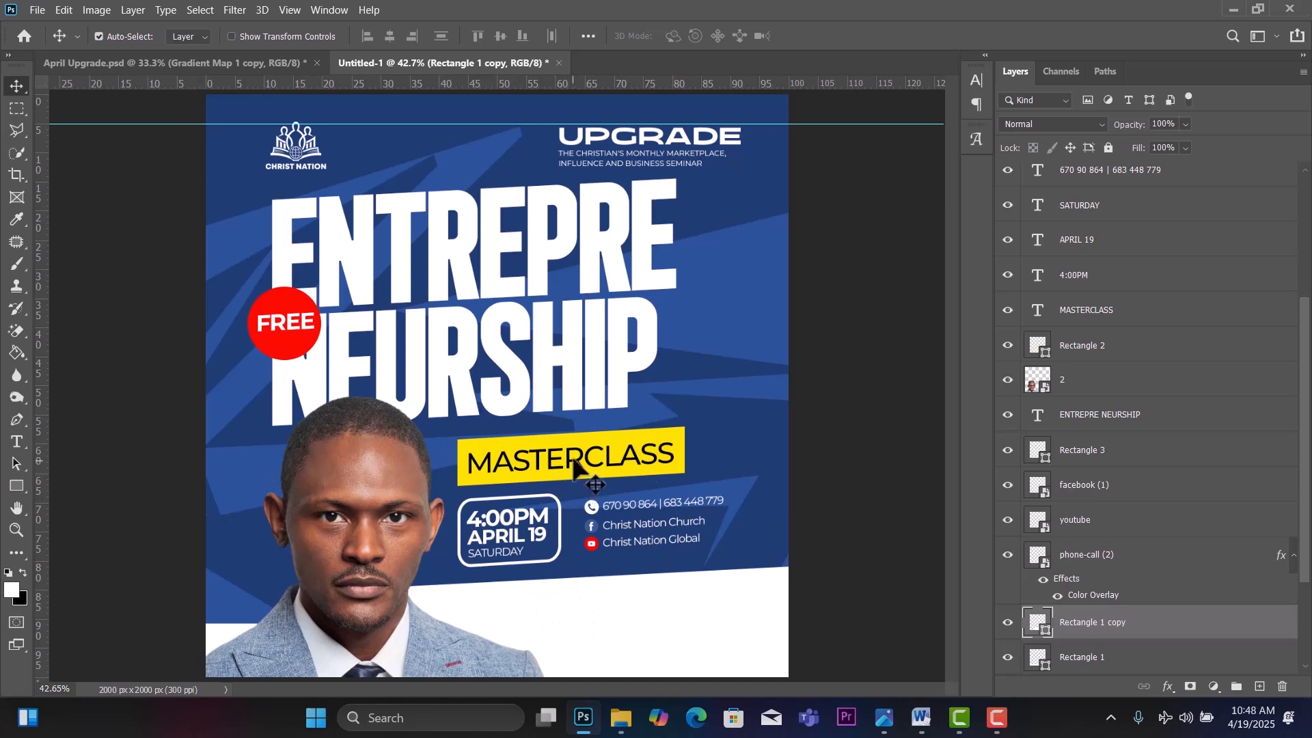
# Paste the CHRIST NATION - AWAE LAVERIE line as new bold text in the white bottom area.
pyautogui.click(20, 447)
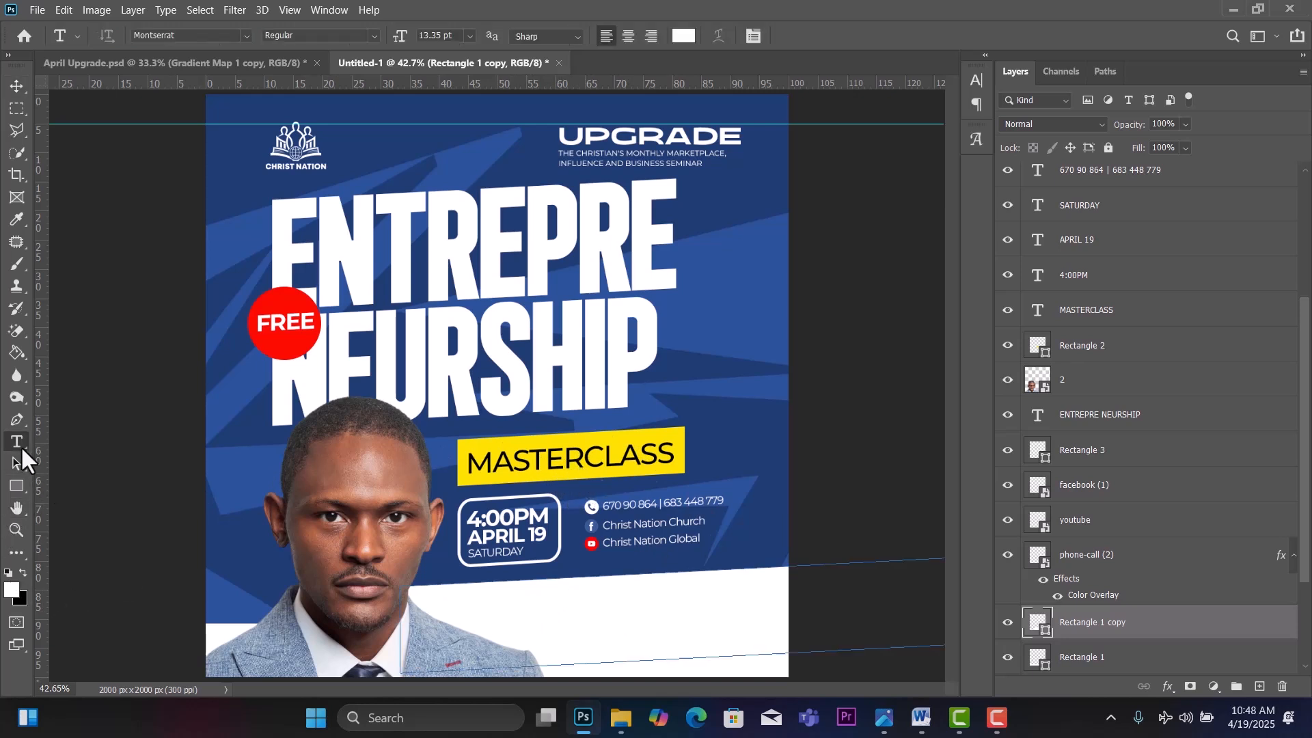
pyautogui.click(1259, 687)
pyautogui.click(506, 601)
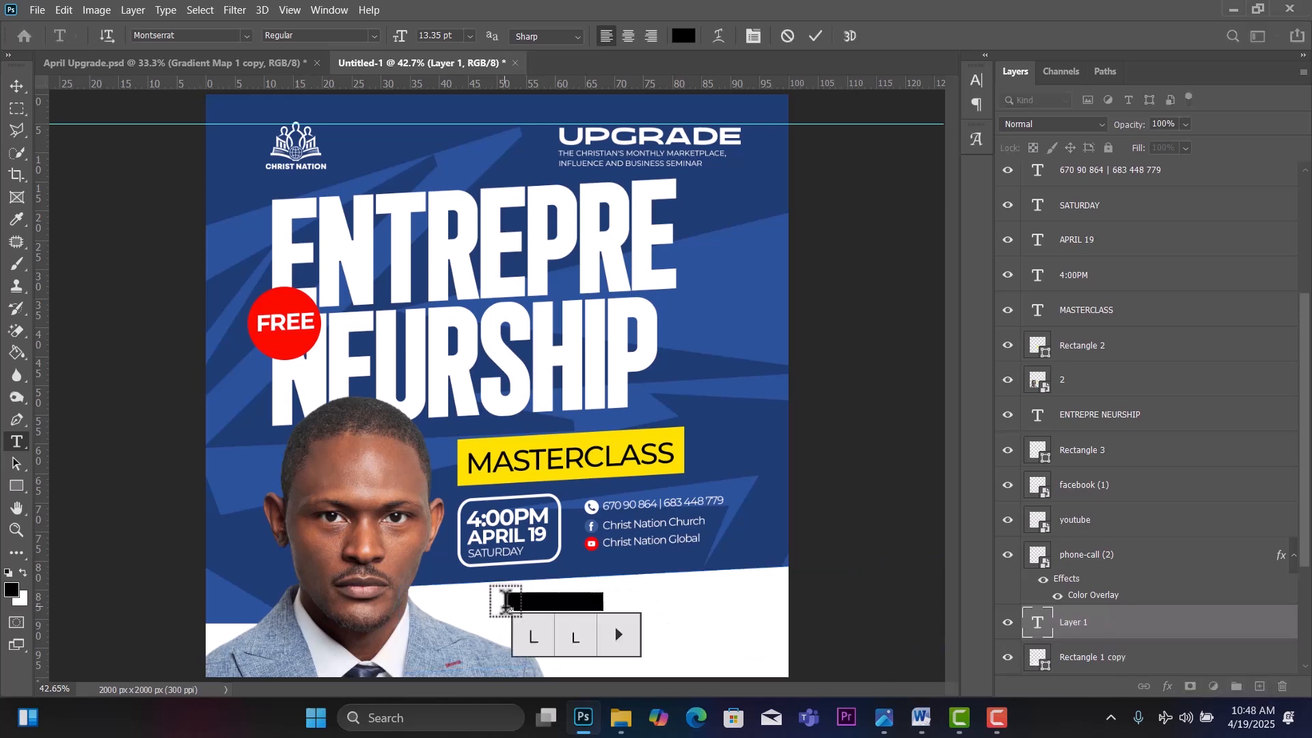
pyautogui.hotkey('ctrl', 'v')
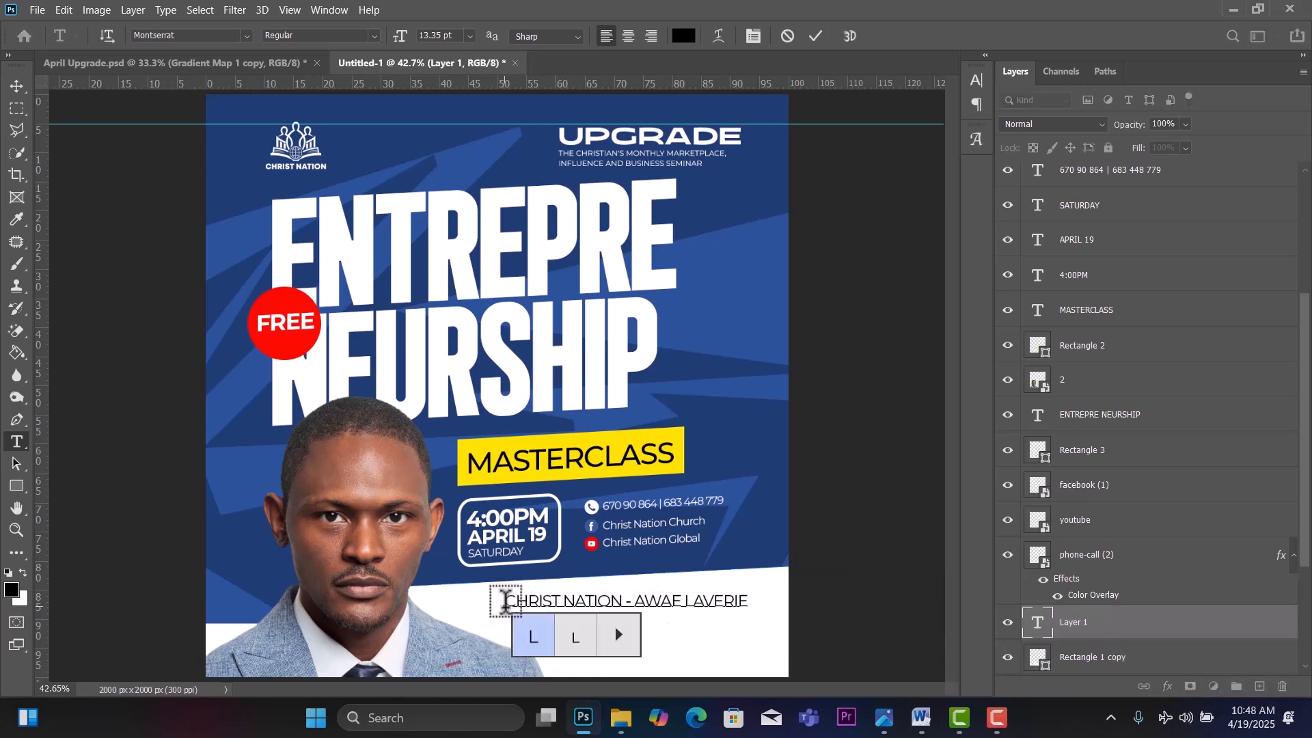
pyautogui.hotkey('ctrl', 'a')
pyautogui.click(377, 36)
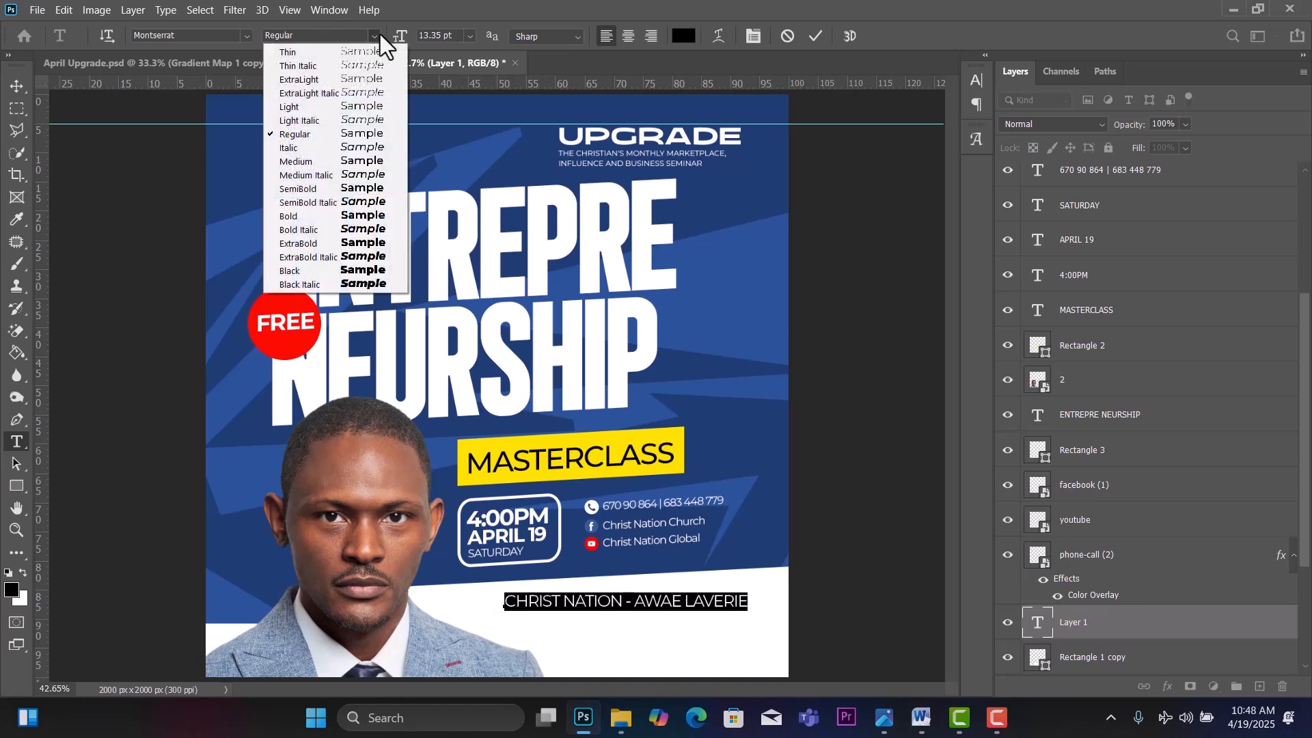
pyautogui.click(372, 217)
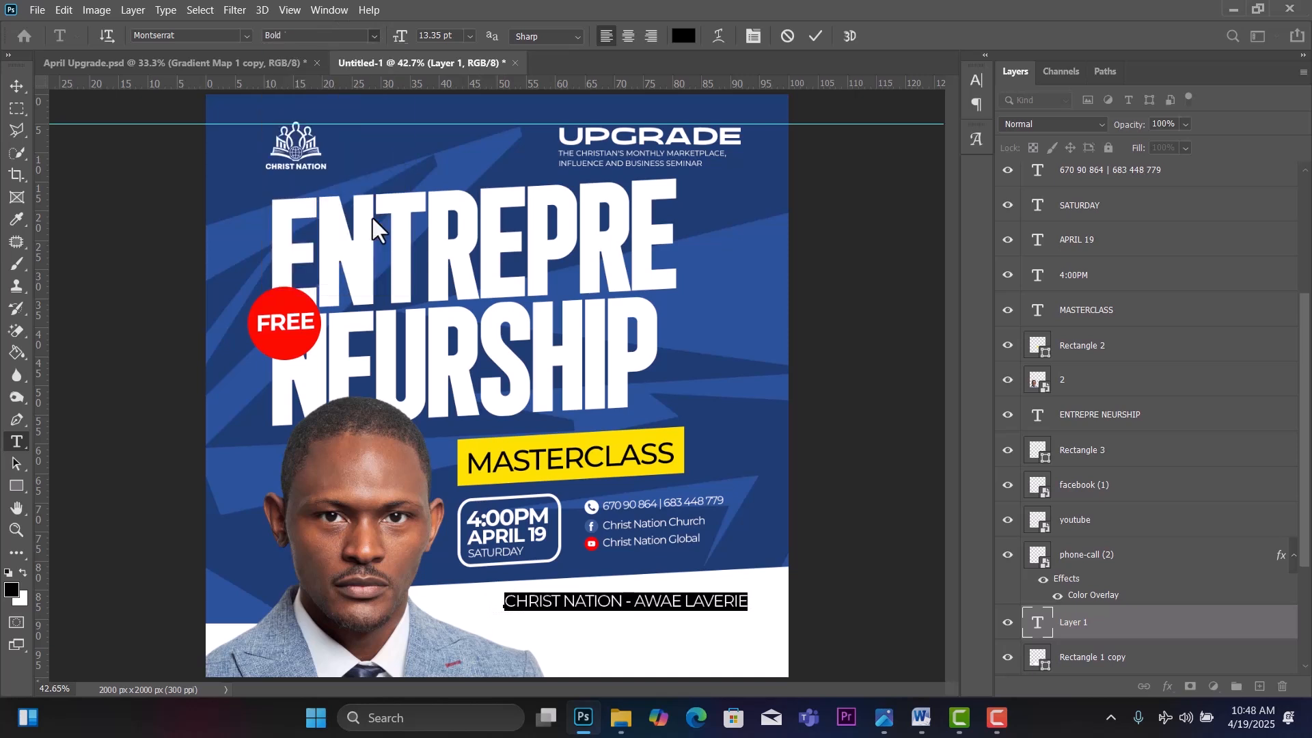
pyautogui.click(17, 86)
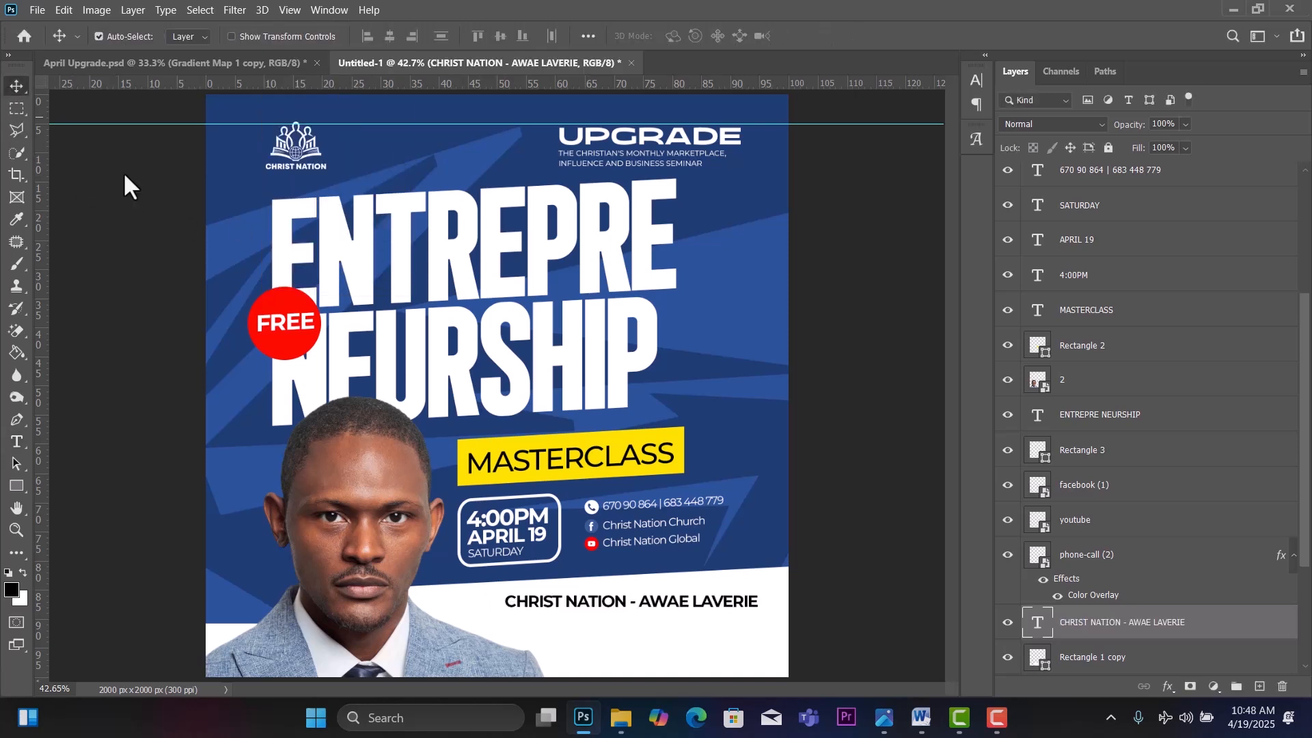
# Reposition the Rectangle 1 copy, tighten the heading's tracking, and shift the portrait left.
pyautogui.click(711, 625)
pyautogui.moveTo(658, 622); pyautogui.dragTo(629, 608)
pyautogui.click(654, 604)
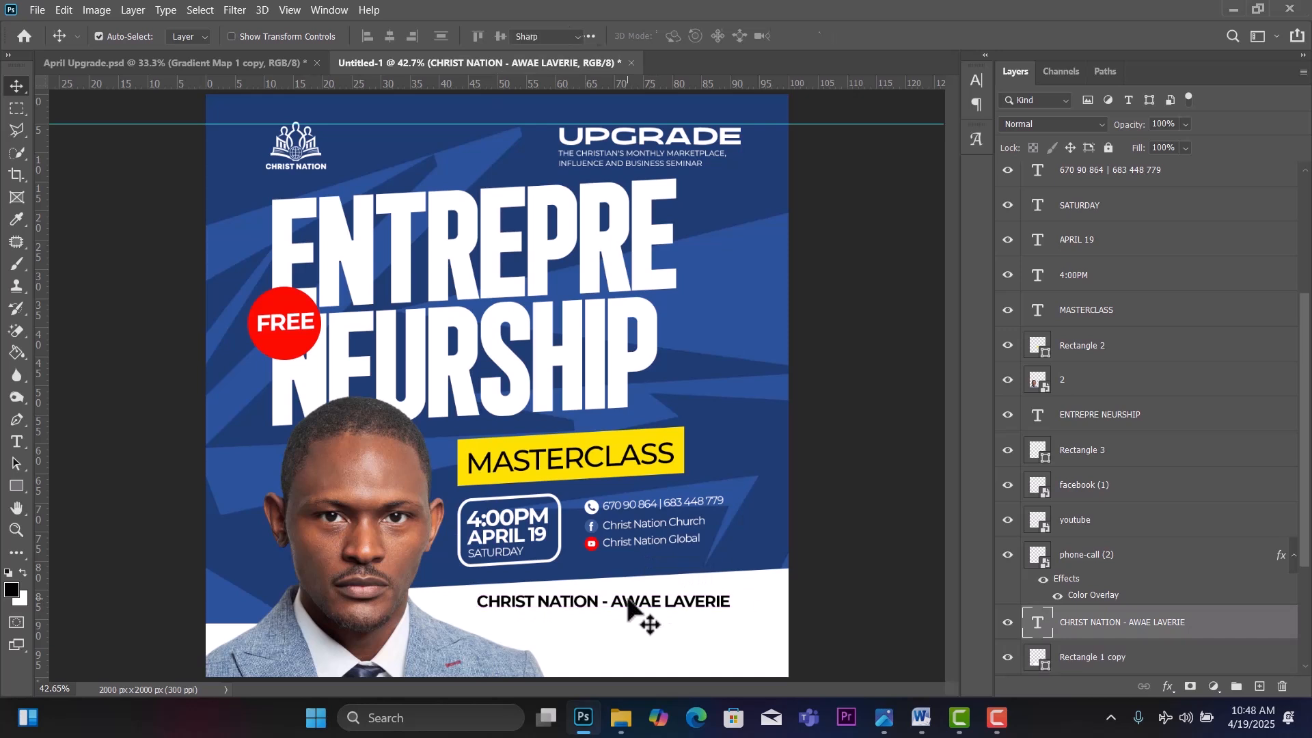
pyautogui.doubleClick(629, 593)
pyautogui.hotkey('alt', 'Left')
pyautogui.hotkey('alt', 'Left')
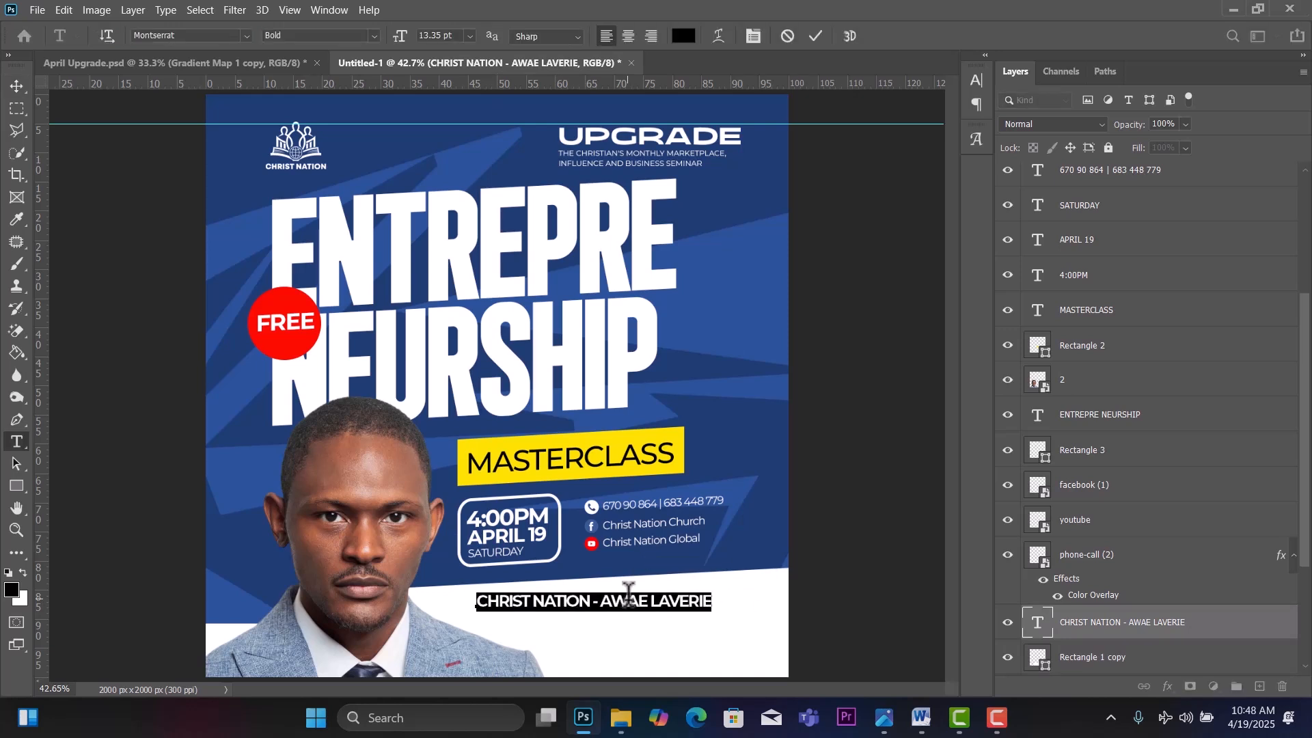
pyautogui.click(15, 87)
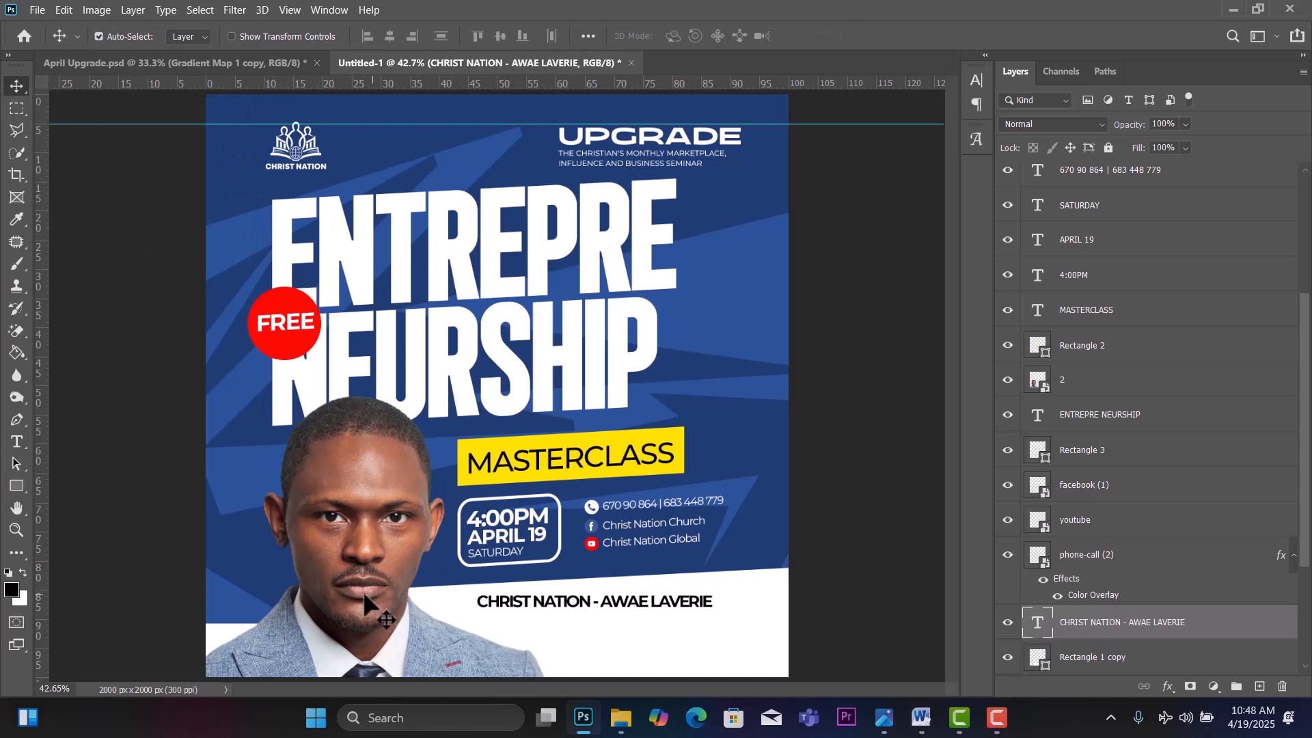
pyautogui.moveTo(363, 591); pyautogui.dragTo(346, 597)
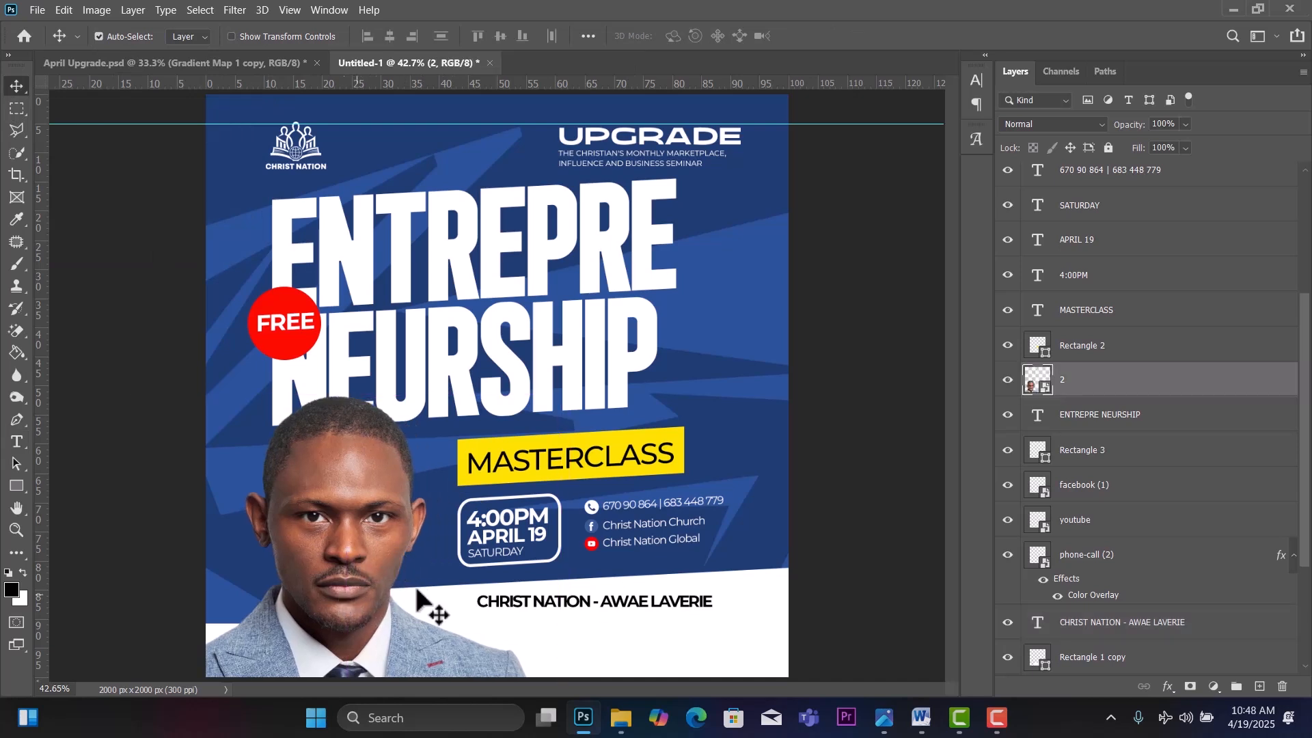
pyautogui.moveTo(680, 603); pyautogui.dragTo(733, 592)
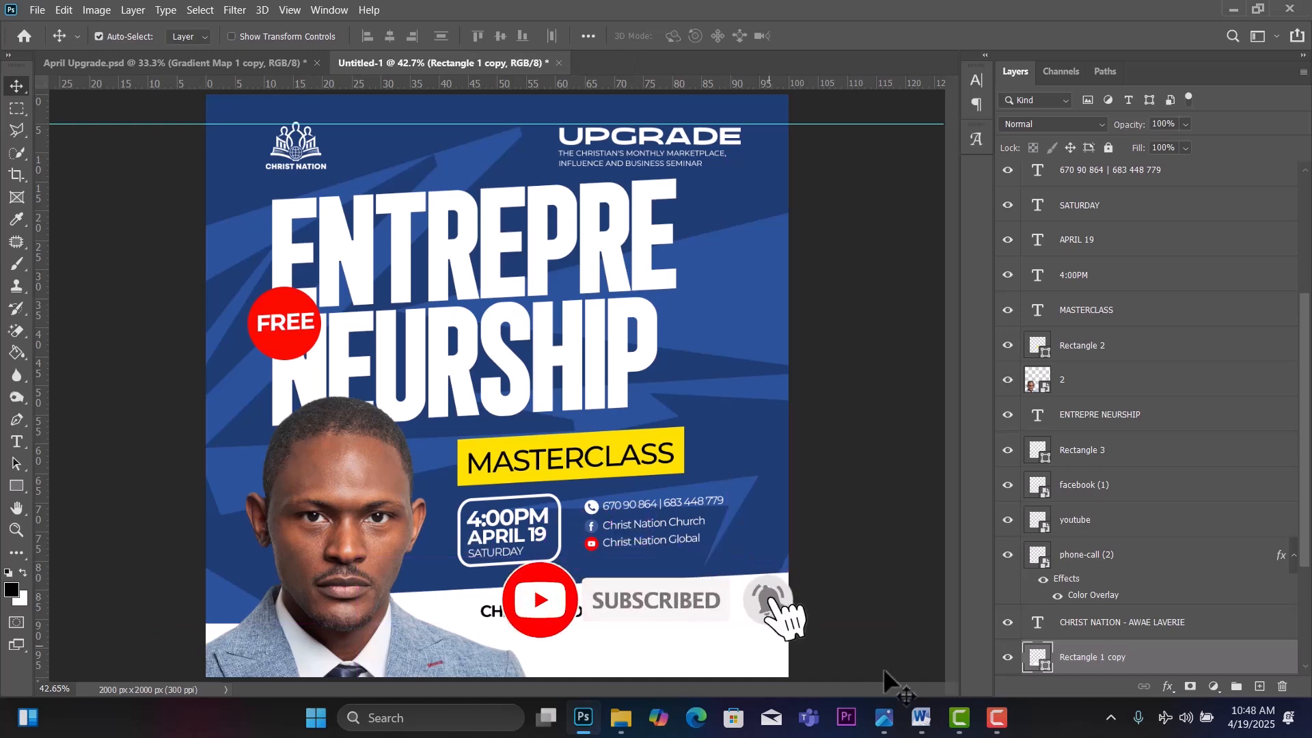
# Select and copy the three-line SALLE DE FÊTES venue address from Word, then return to Photoshop.
pyautogui.click(928, 726)
pyautogui.click(784, 479)
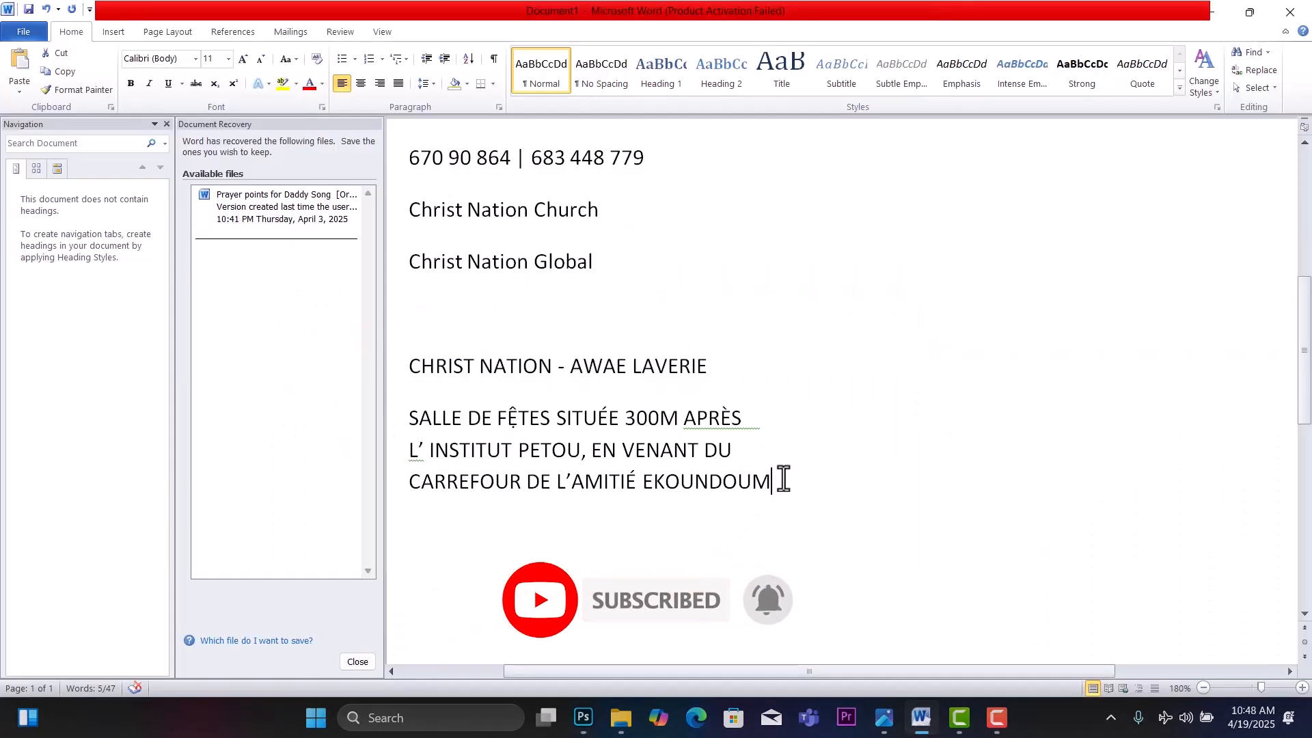
pyautogui.moveTo(784, 480); pyautogui.dragTo(423, 422)
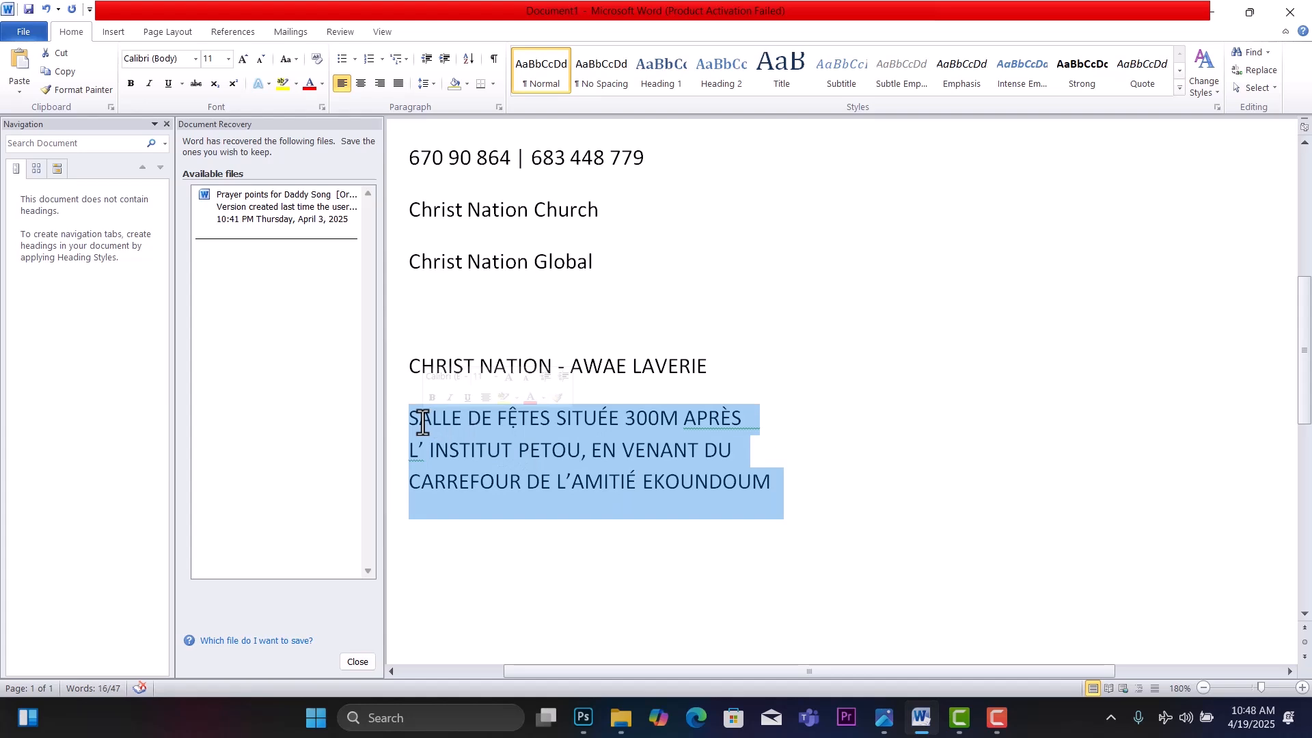
pyautogui.click(581, 723)
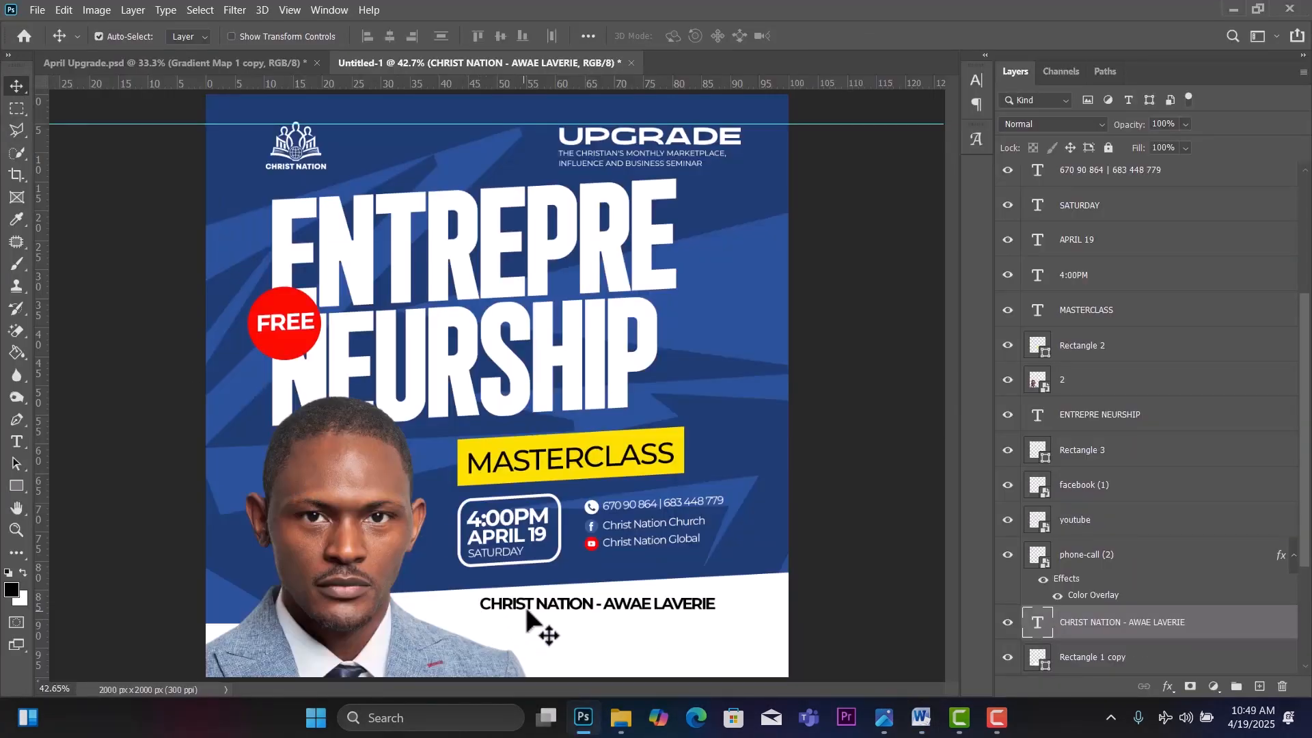
# Duplicate the heading below itself and replace its text with the venue address split over three lines.
pyautogui.moveTo(552, 608); pyautogui.dragTo(554, 627)
pyautogui.doubleClick(552, 622)
pyautogui.hotkey('ctrl', 'v')
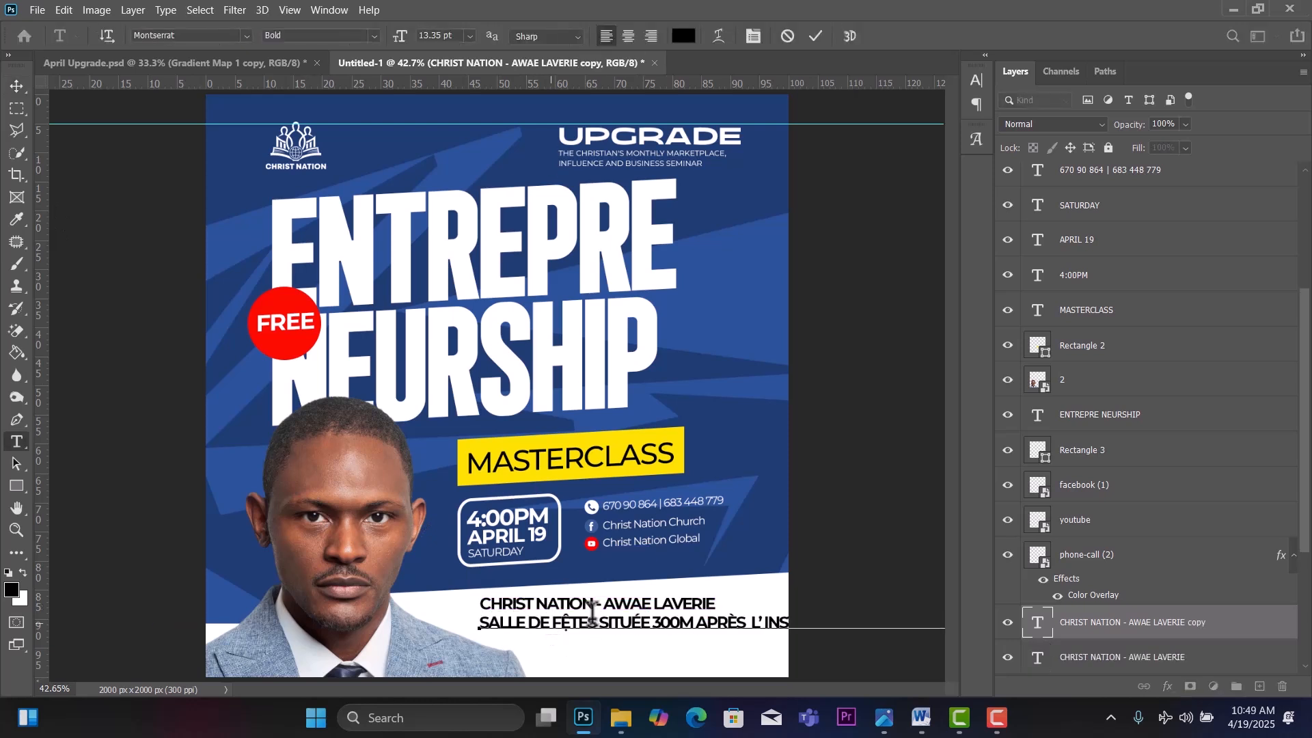
pyautogui.press('Return')
pyautogui.tripleClick(754, 622)
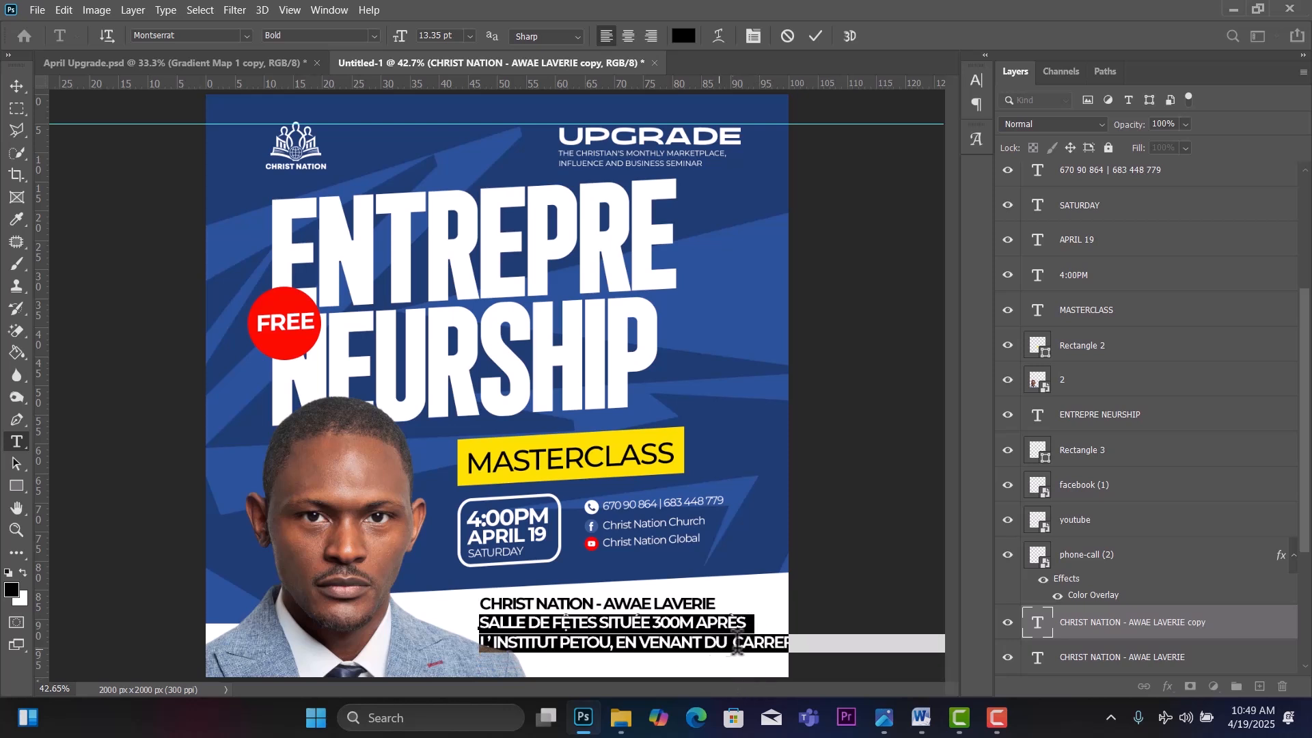
pyautogui.click(735, 643)
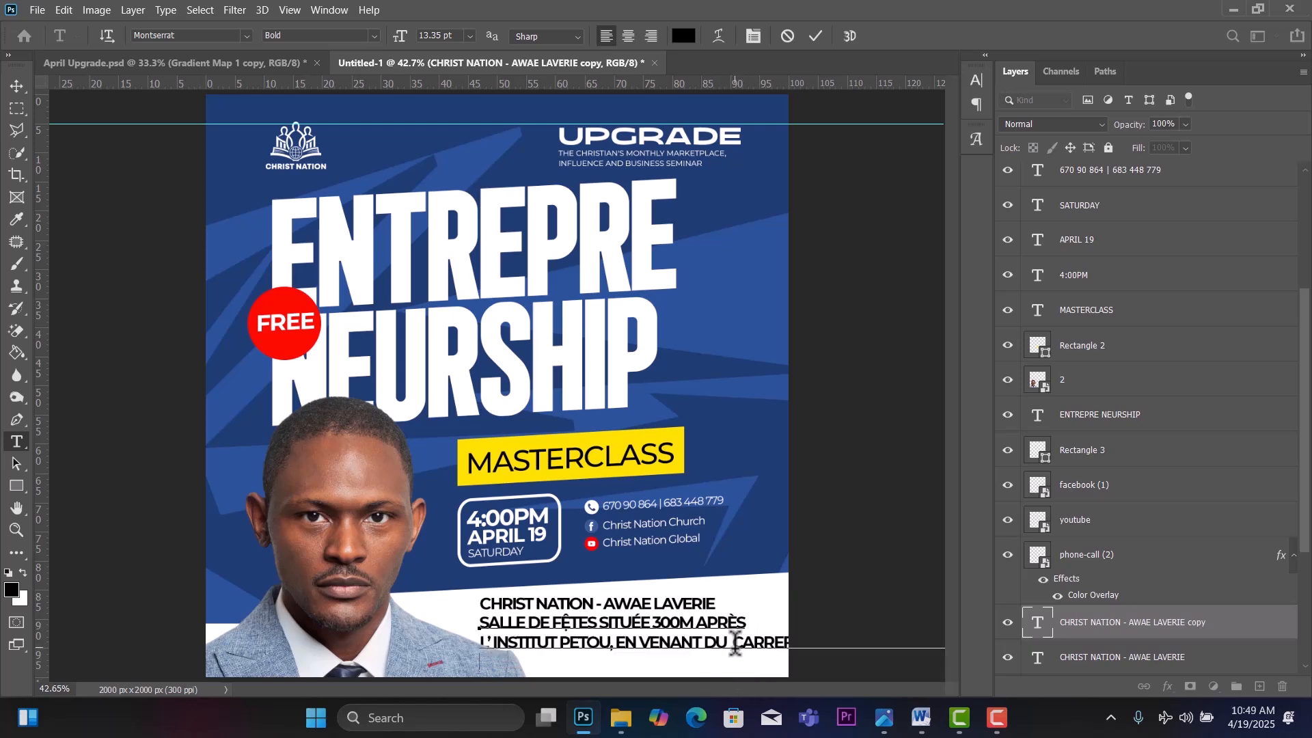
pyautogui.press('Return')
# Set the whole address to Regular weight at 10 pt with tighter leading.
pyautogui.hotkey('ctrl', 'a')
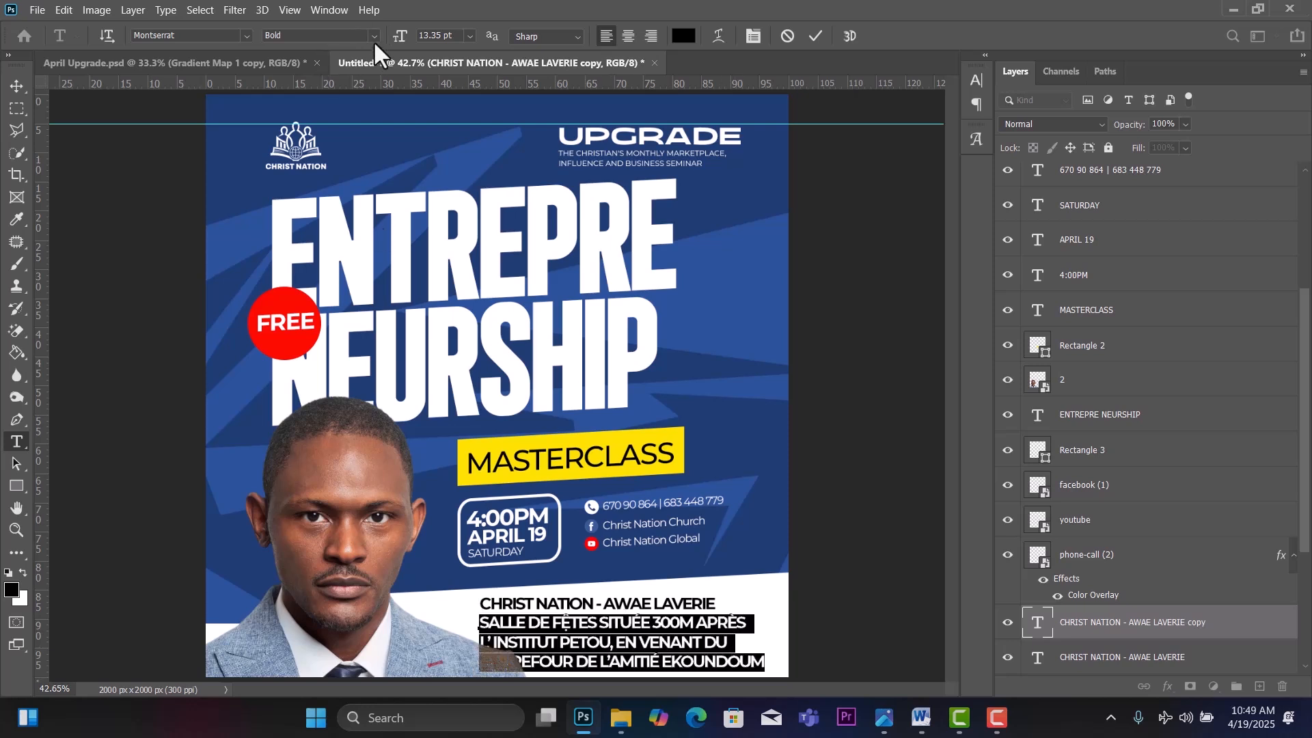
pyautogui.click(373, 38)
pyautogui.click(339, 133)
pyautogui.click(470, 36)
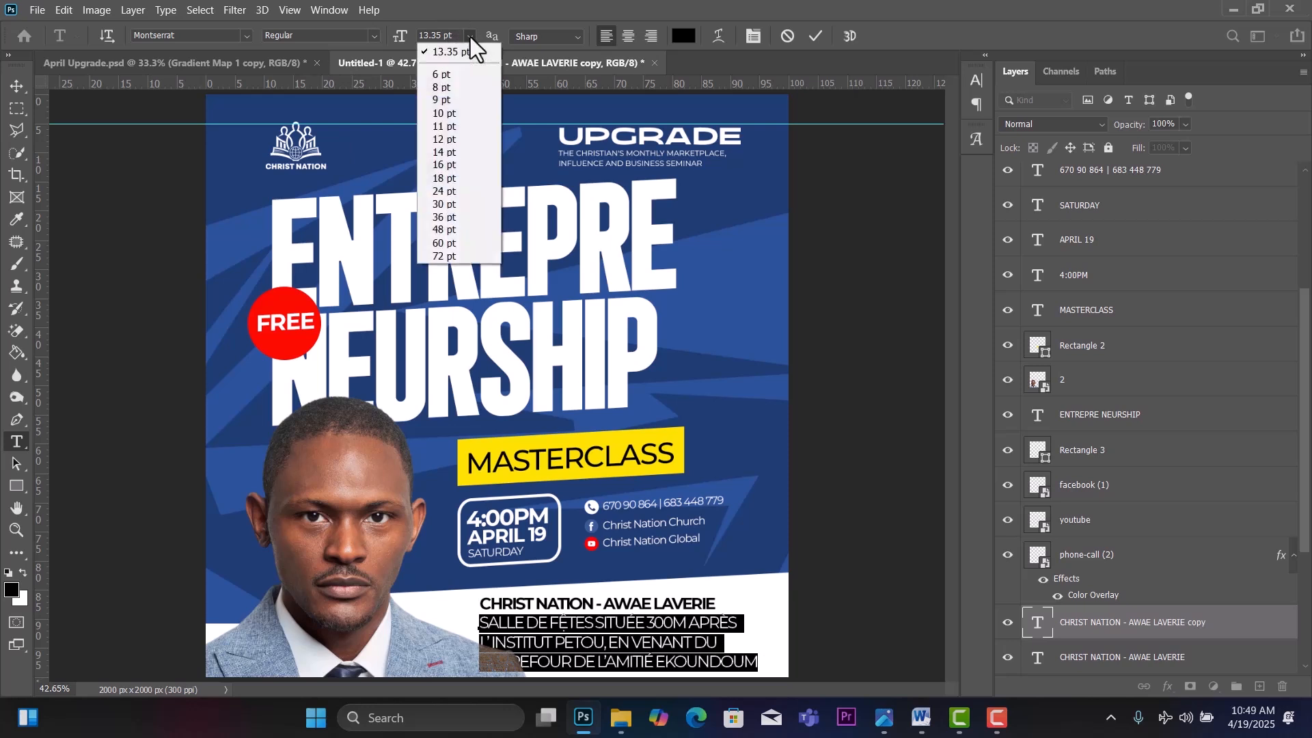
pyautogui.click(439, 113)
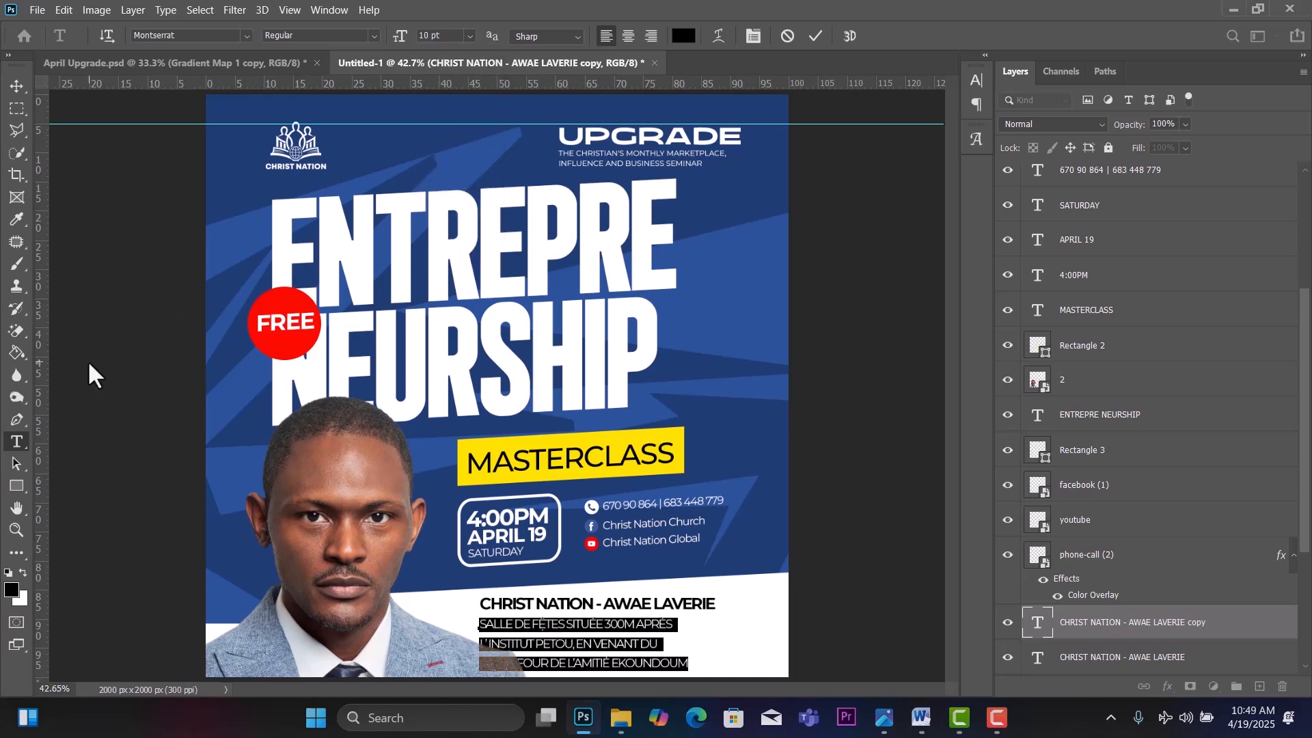
pyautogui.hotkey('alt', 'Up')
pyautogui.hotkey('alt', 'Up')
pyautogui.hotkey('alt', 'Up')
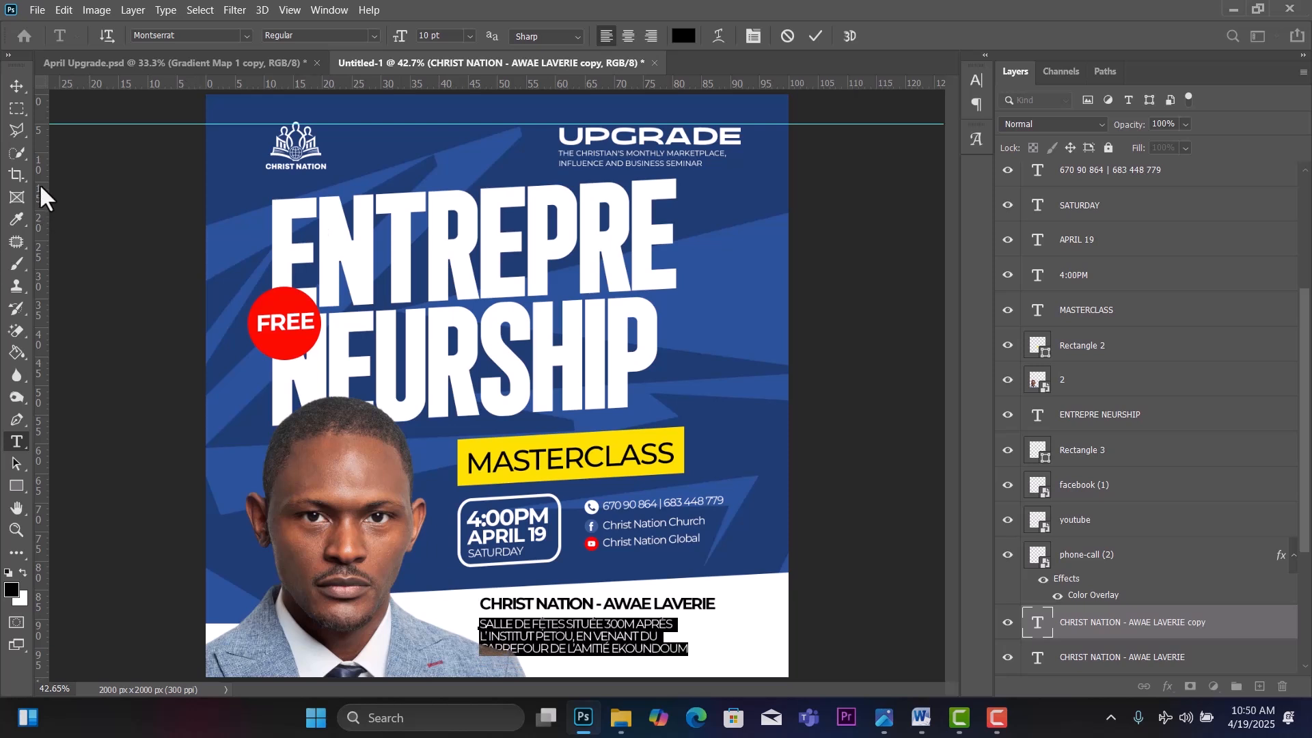
pyautogui.click(16, 86)
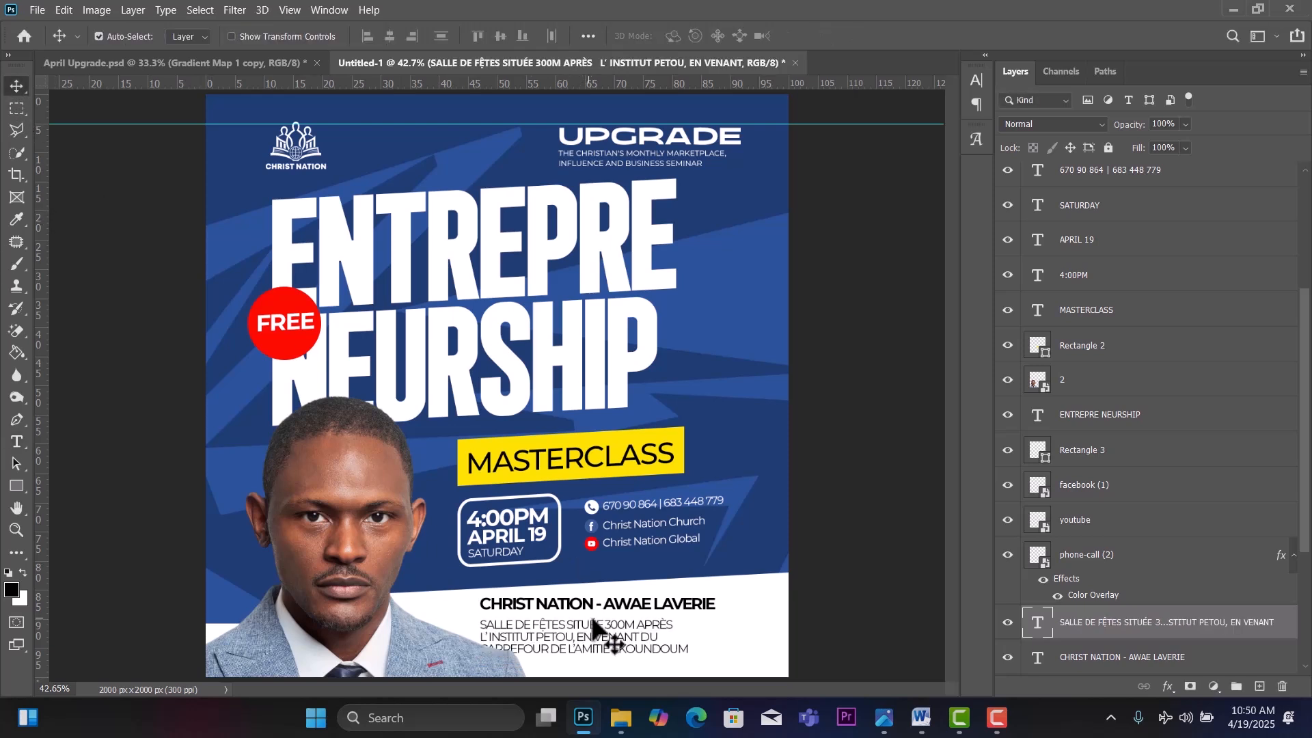
# Loosen the CHRIST NATION - AWAE LAVERIE heading's tracking and enlarge it to 14 pt.
pyautogui.moveTo(604, 639); pyautogui.dragTo(654, 616)
pyautogui.doubleClick(655, 607)
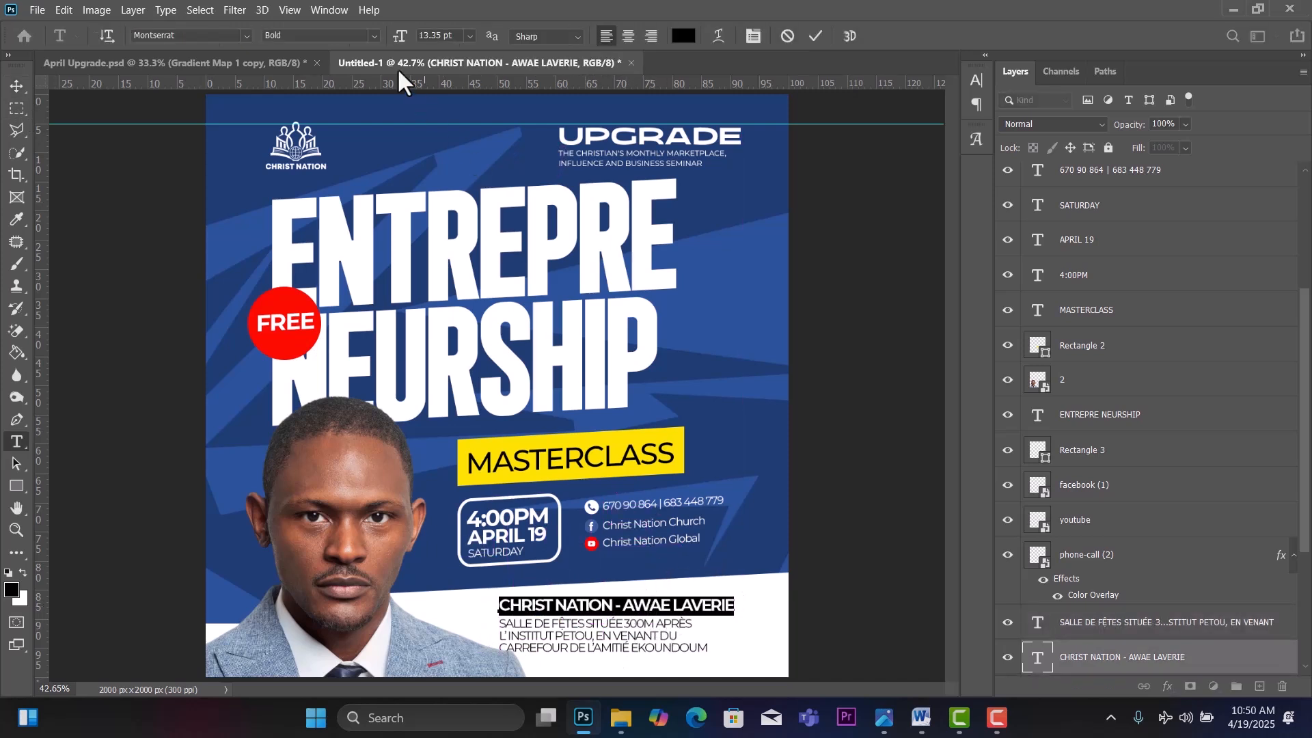
pyautogui.hotkey('alt', 'Right')
pyautogui.hotkey('alt', 'Right')
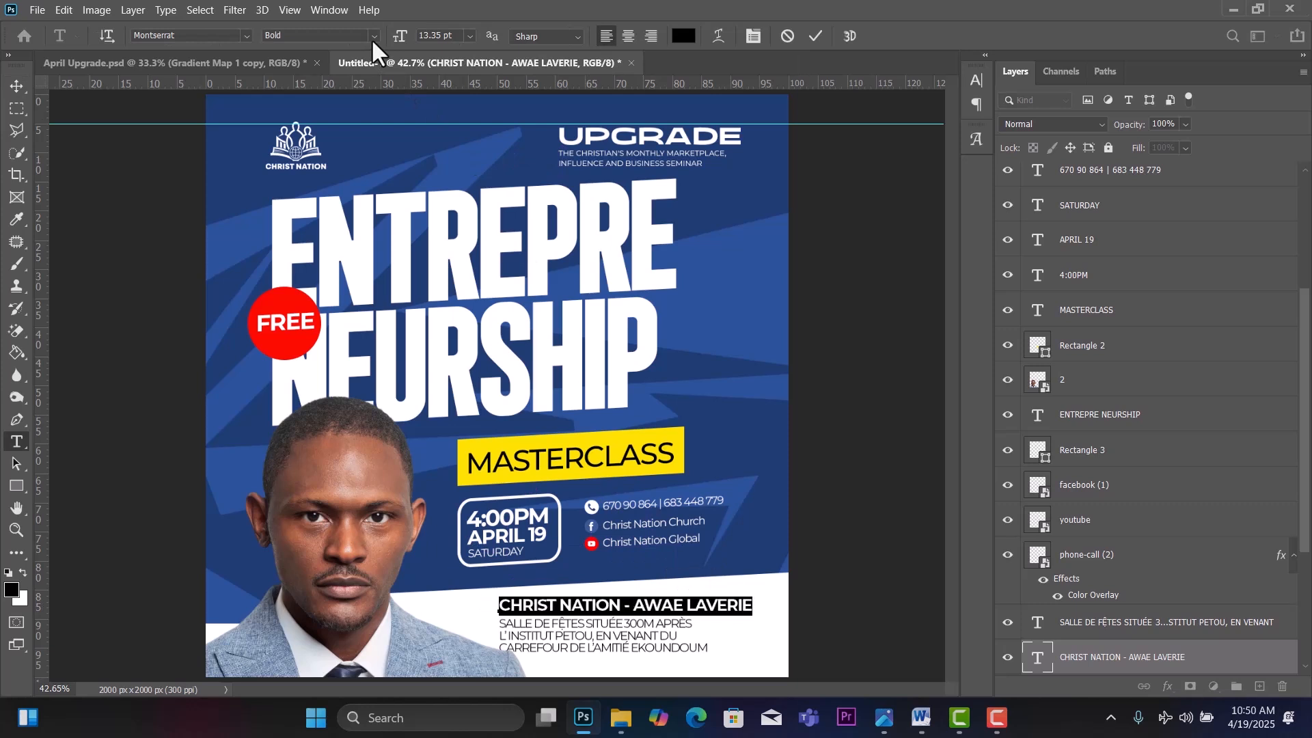
pyautogui.click(470, 35)
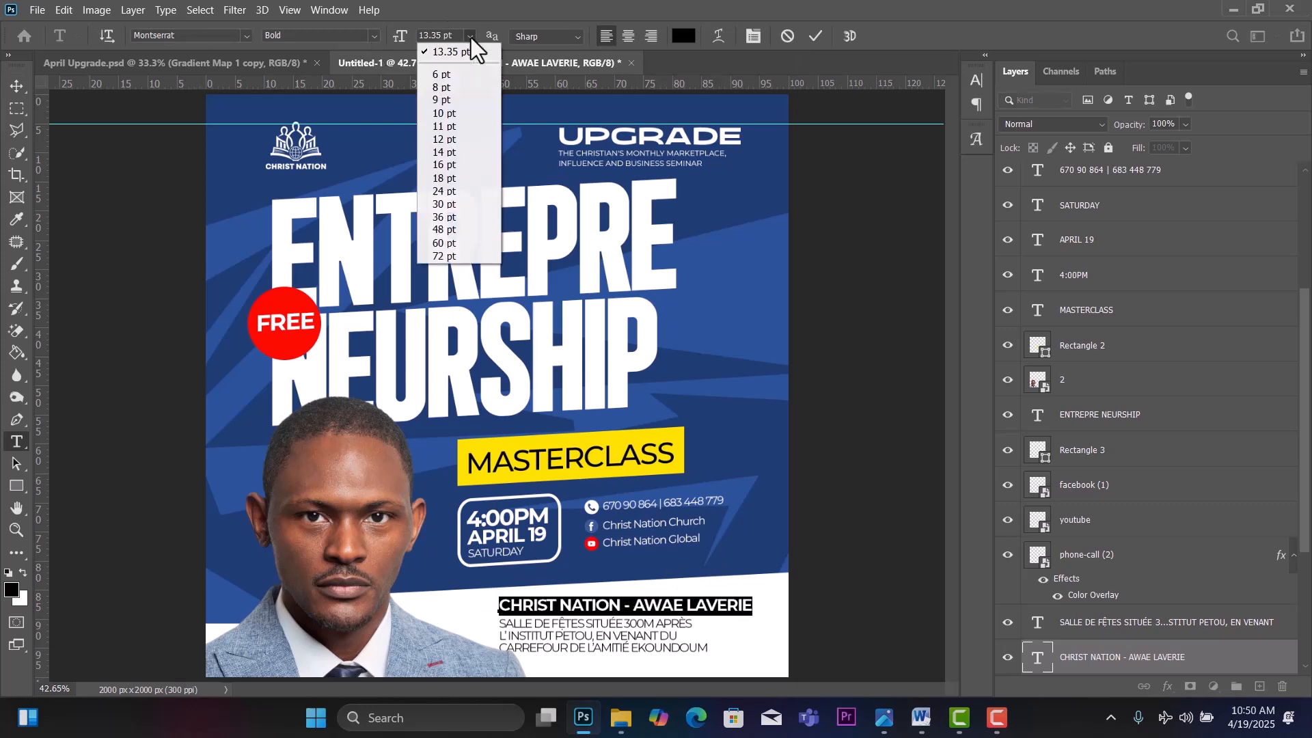
pyautogui.click(461, 113)
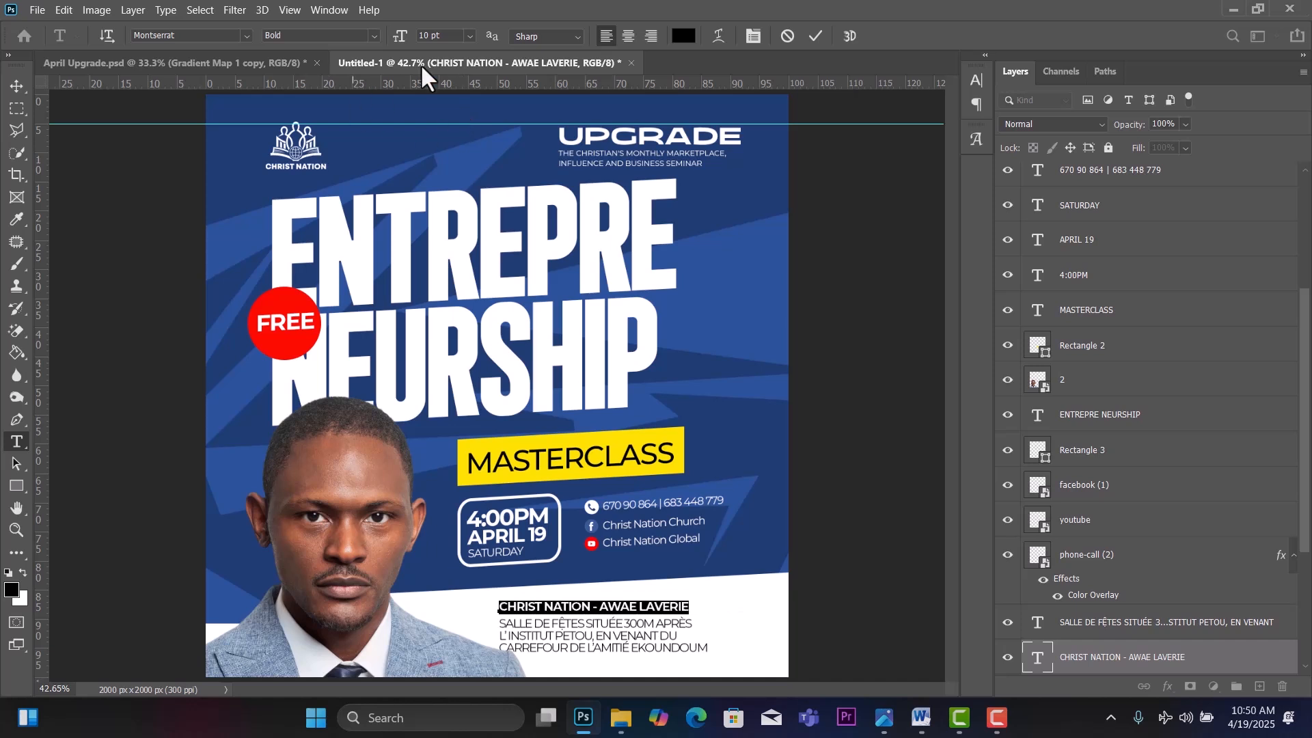
pyautogui.click(468, 37)
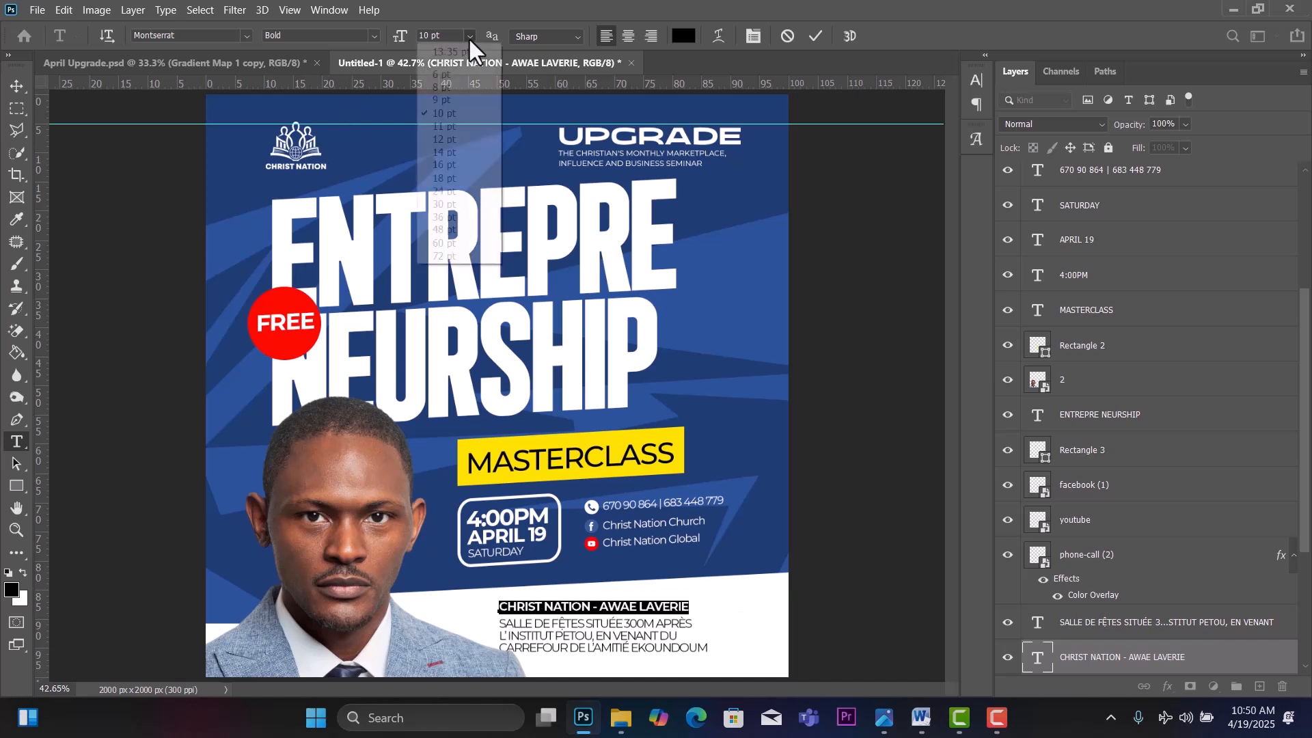
pyautogui.click(464, 145)
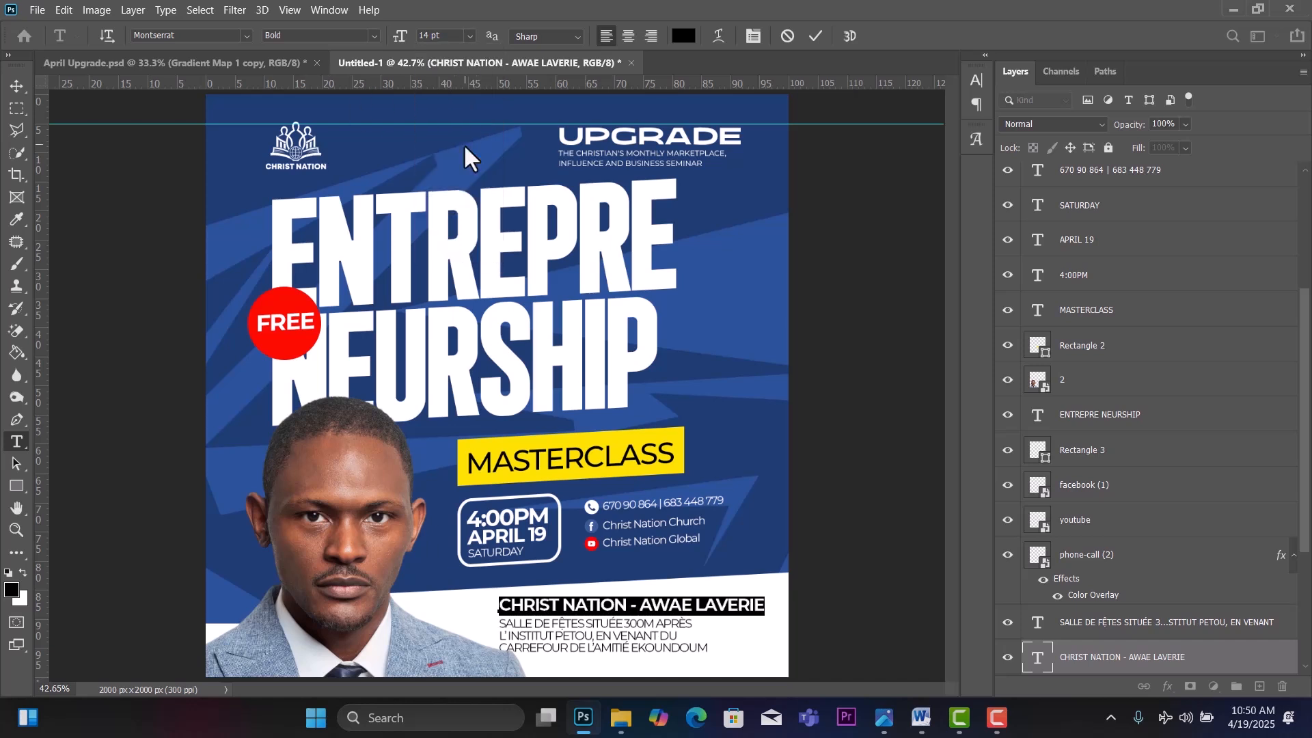
pyautogui.click(16, 86)
# Move the address paragraph right and line the heading up above it.
pyautogui.click(598, 634)
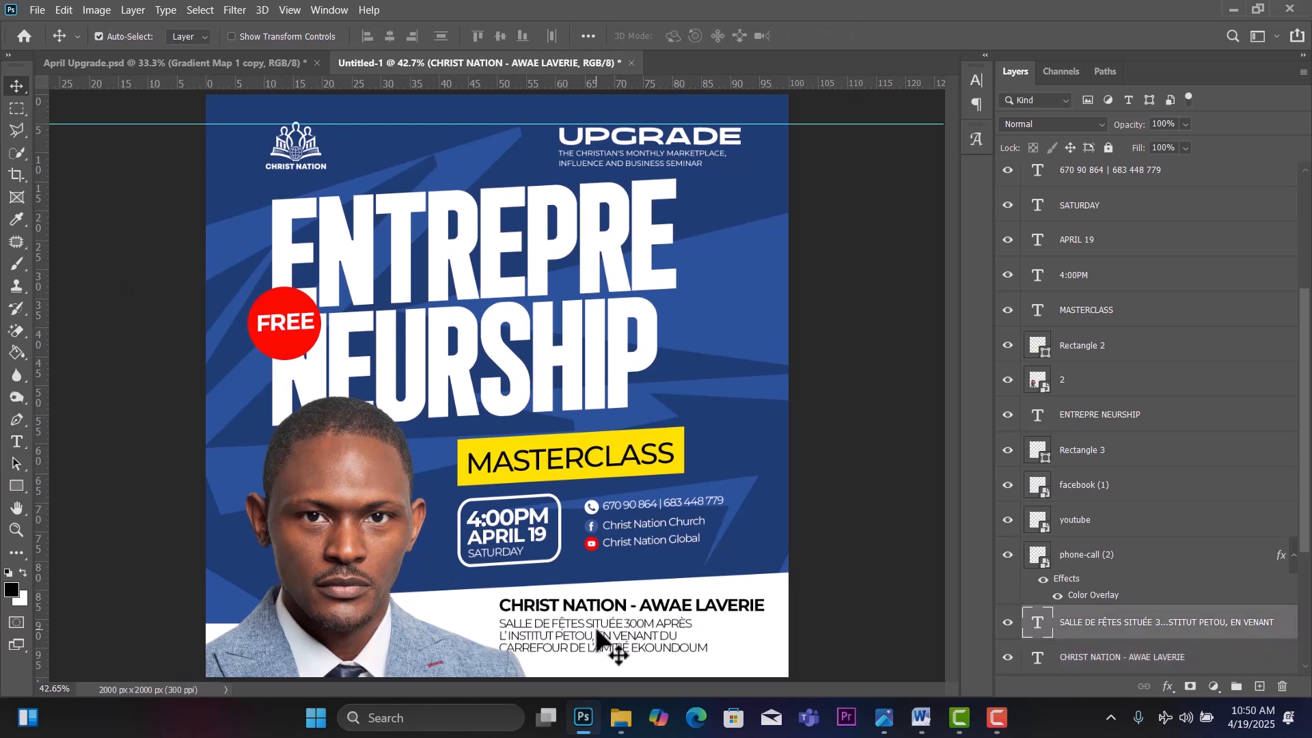
pyautogui.moveTo(598, 634)
pyautogui.mouseDown()
pyautogui.moveTo(619, 616)
pyautogui.moveTo(612, 636)
pyautogui.mouseUp()
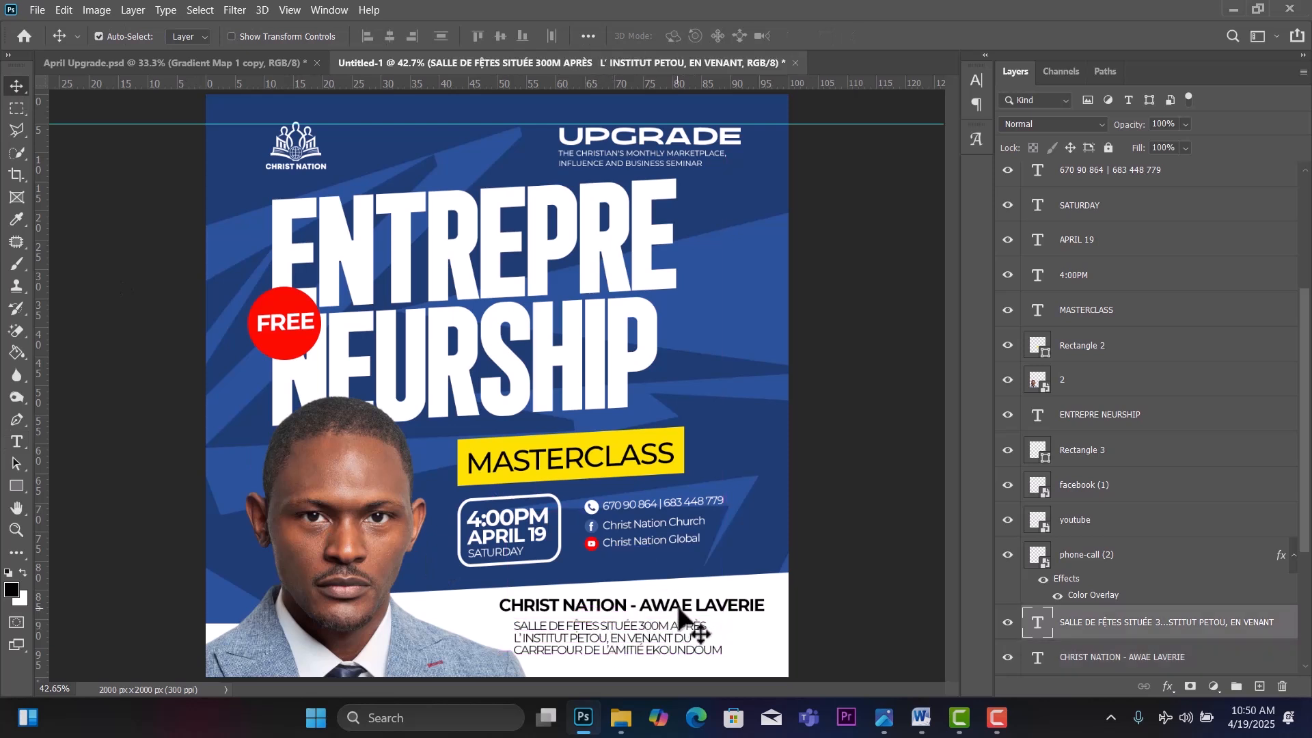
pyautogui.moveTo(680, 610); pyautogui.dragTo(601, 638)
# Check the April Upgrade.psd reference, then shift the address block right on Untitled-1.
pyautogui.click(157, 57)
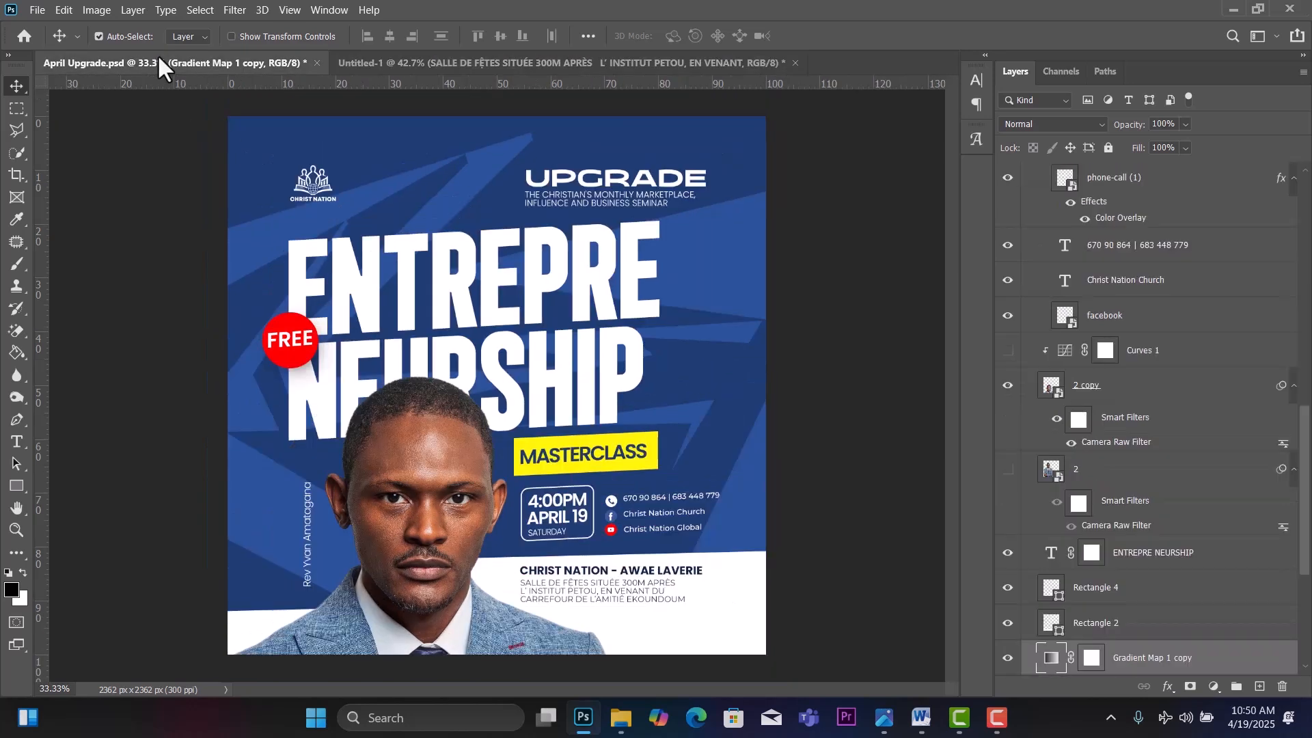
pyautogui.click(434, 63)
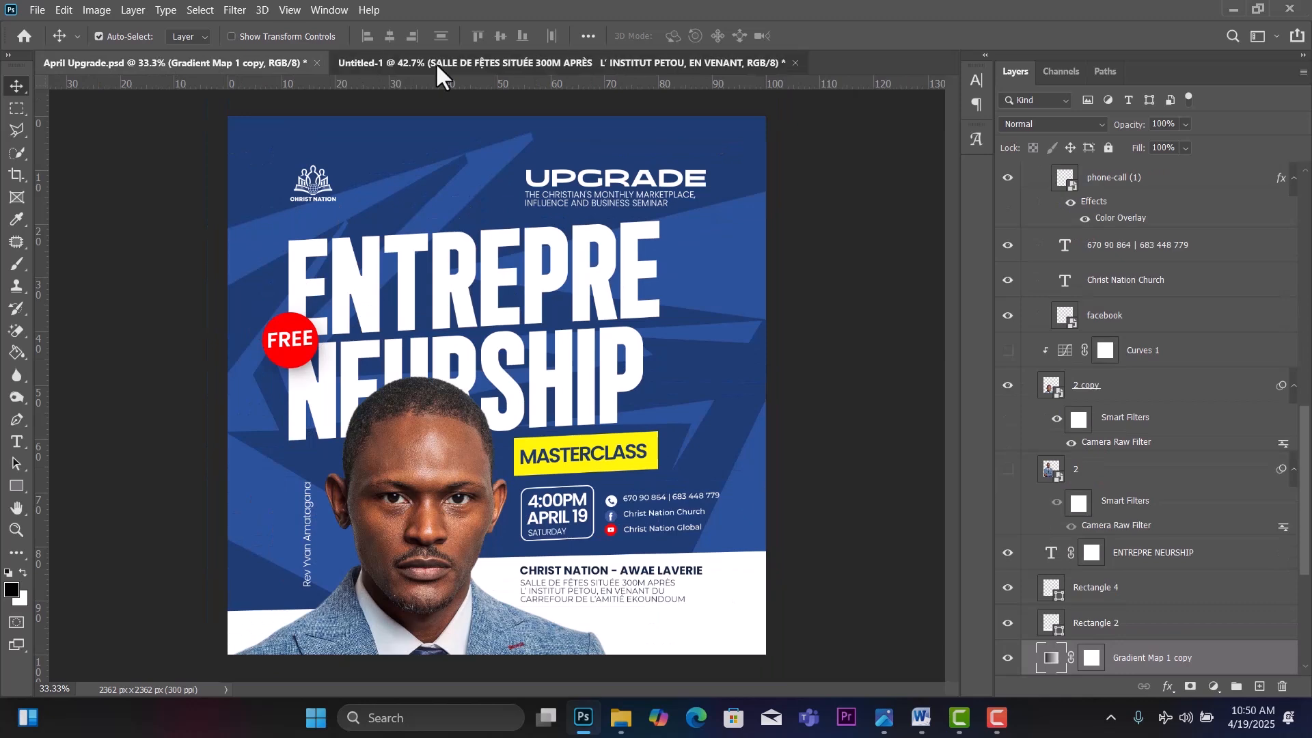
pyautogui.moveTo(625, 639); pyautogui.dragTo(650, 610)
# Scale the CHRIST NATION heading to about 77%, leaving the white bottom panel unchanged.
pyautogui.hotkey('ctrl', 't')
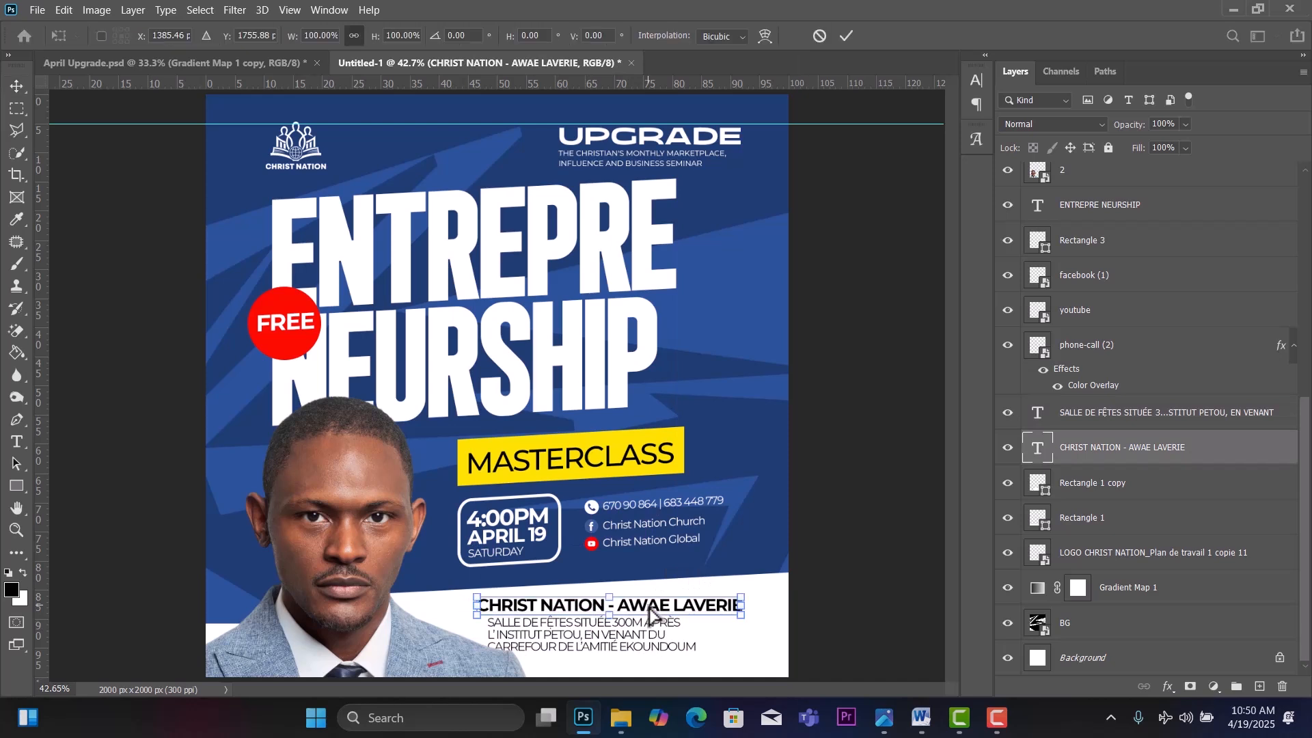
pyautogui.moveTo(741, 600); pyautogui.dragTo(680, 603)
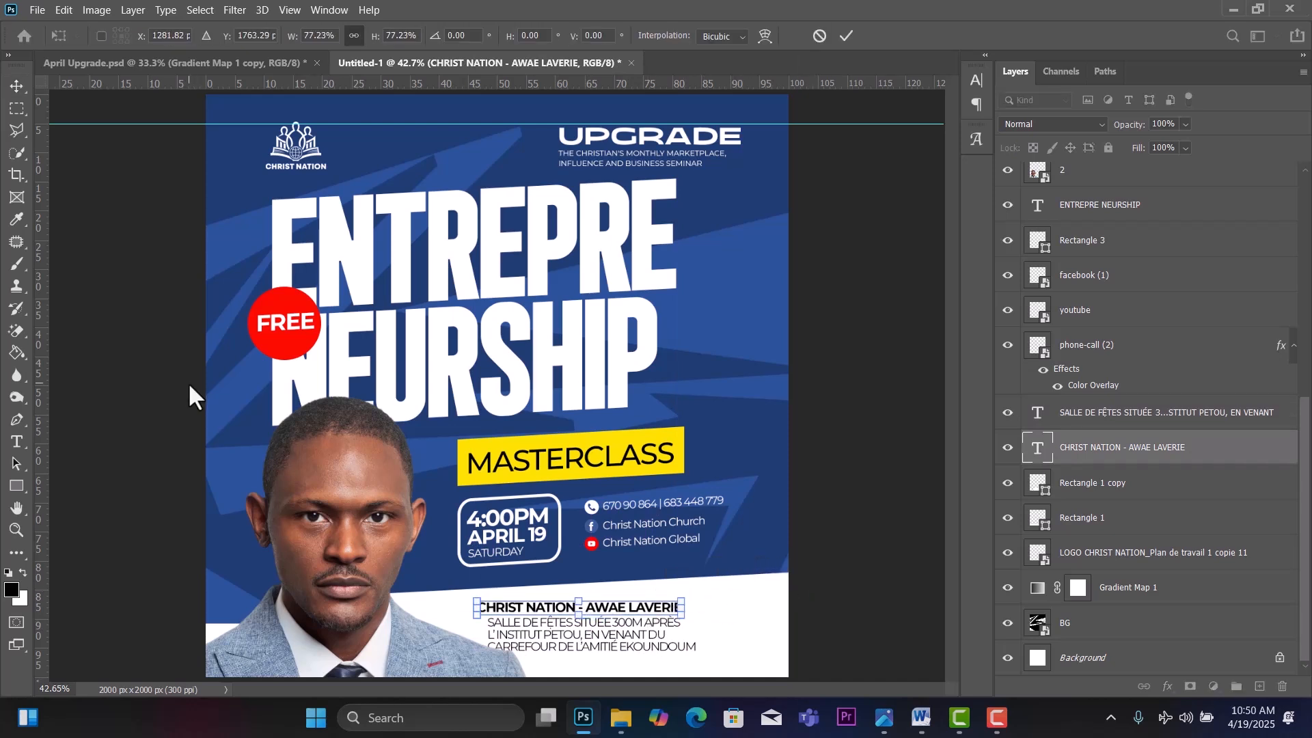
pyautogui.click(18, 82)
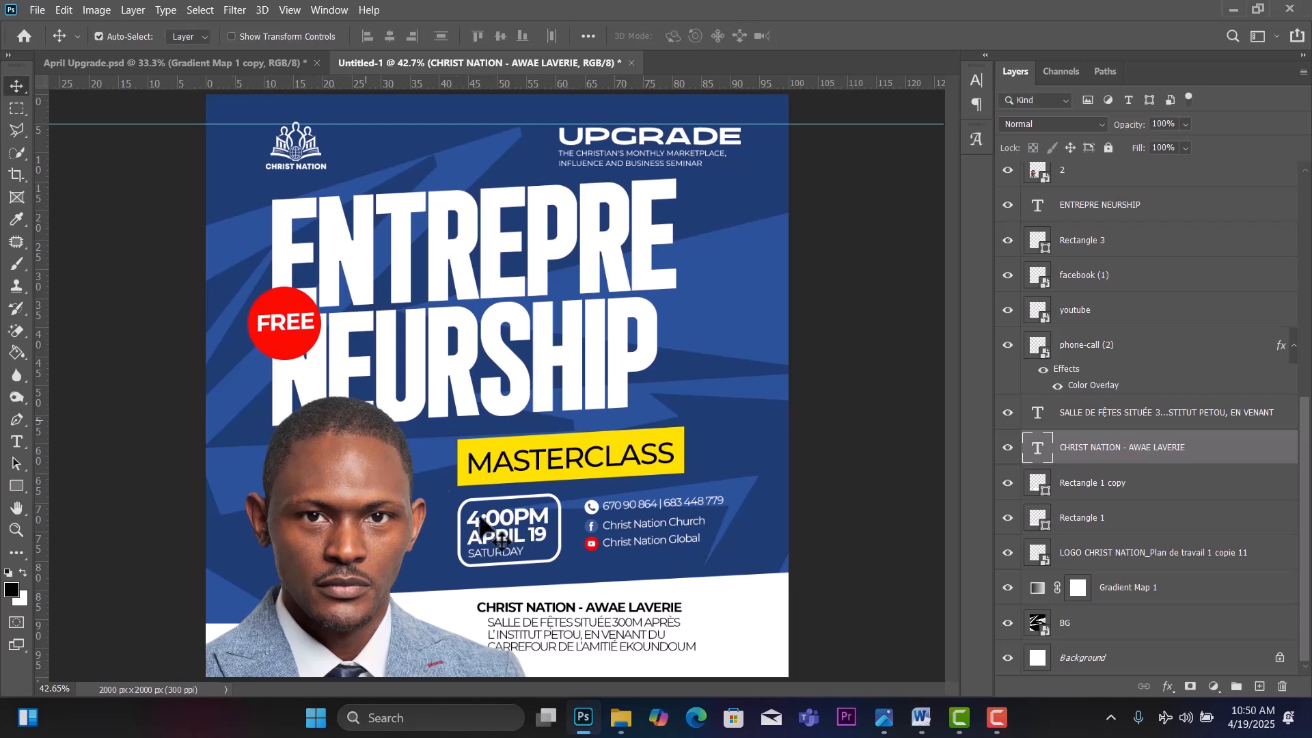
pyautogui.click(625, 651)
pyautogui.hotkey('ctrl', 't')
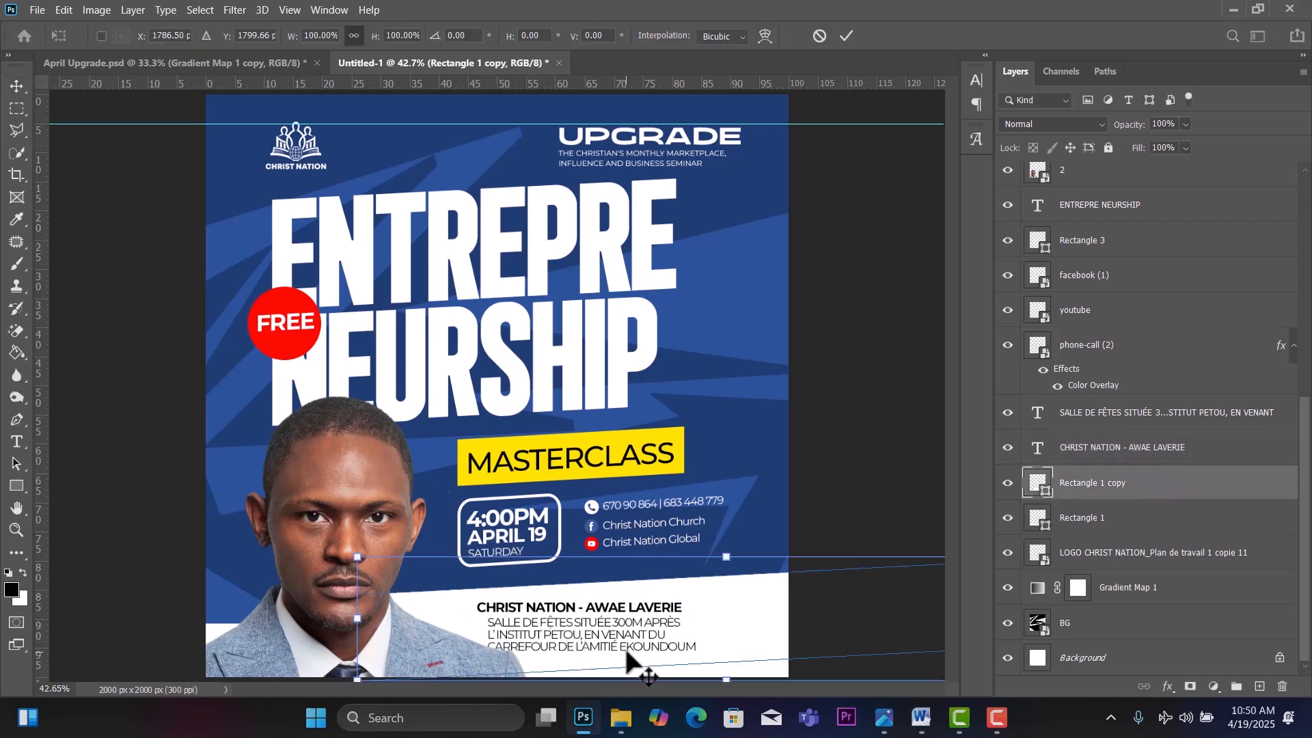
pyautogui.press('Return')
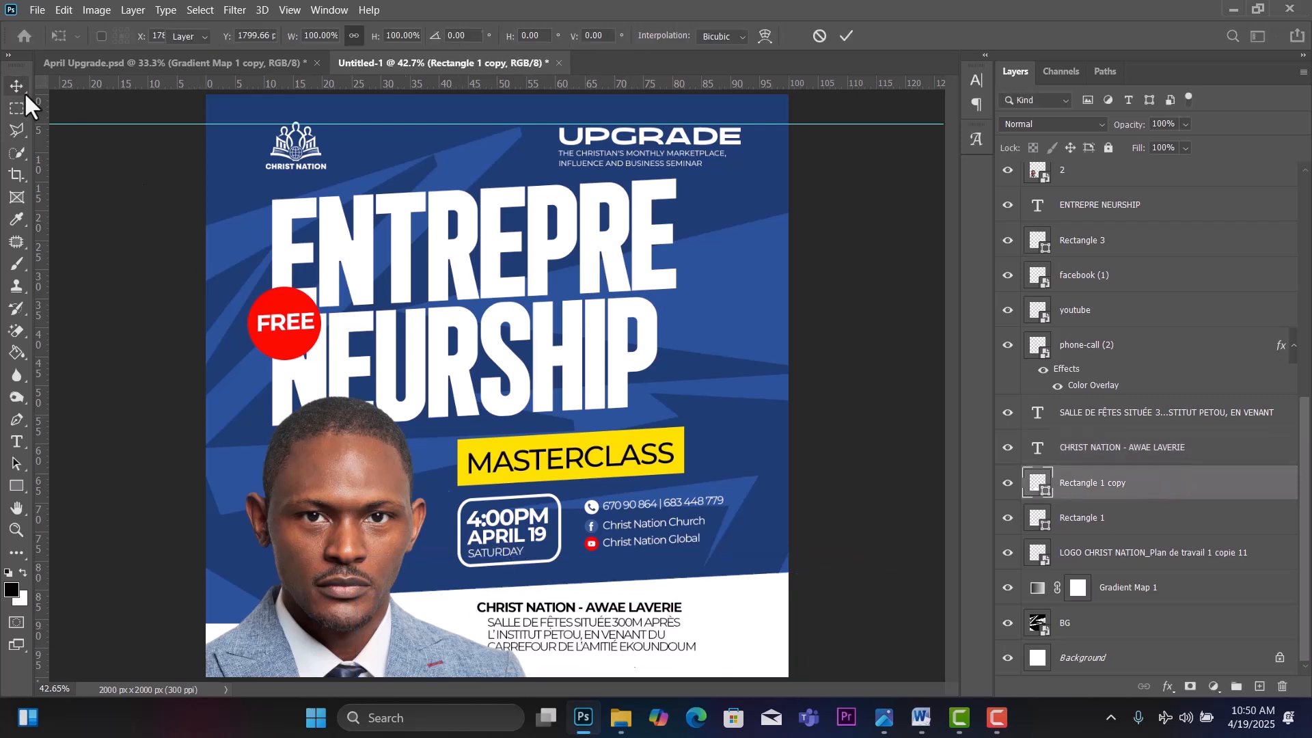
# Scale the venue address to about 84% and nudge the heading slightly right.
pyautogui.click(591, 625)
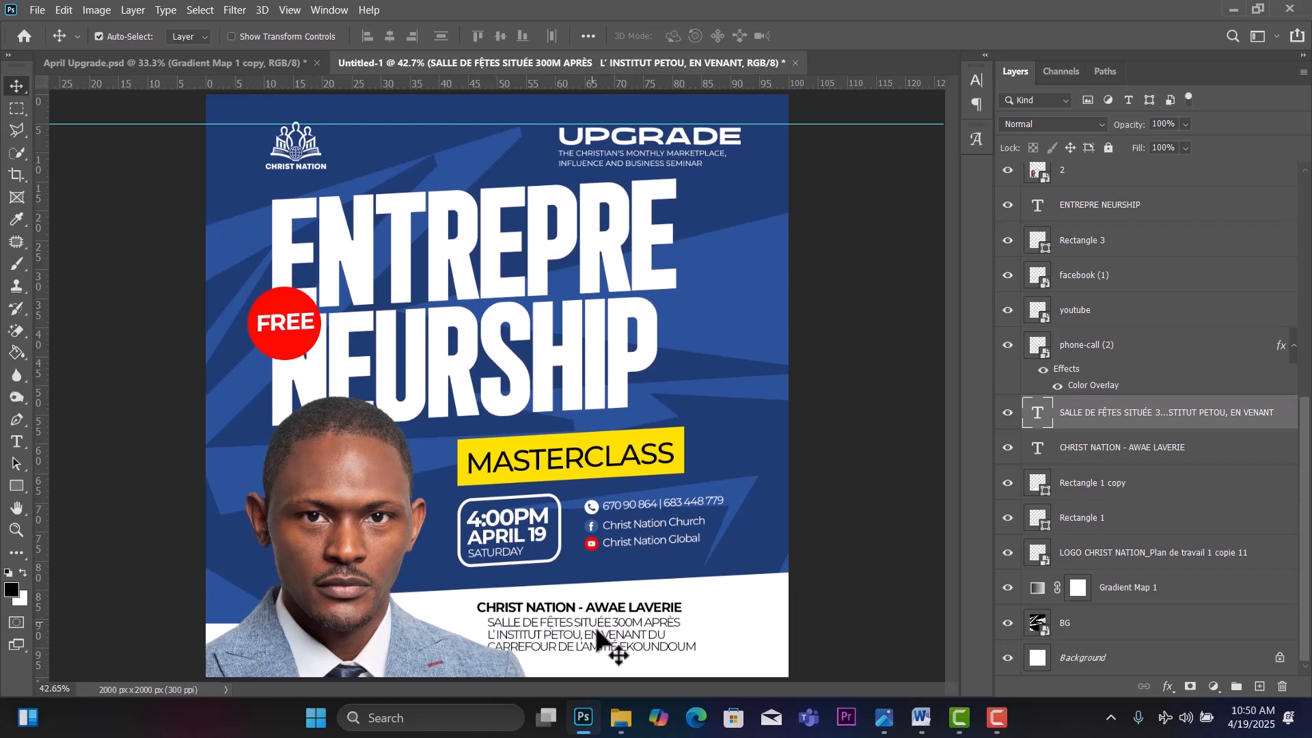
pyautogui.hotkey('ctrl', 't')
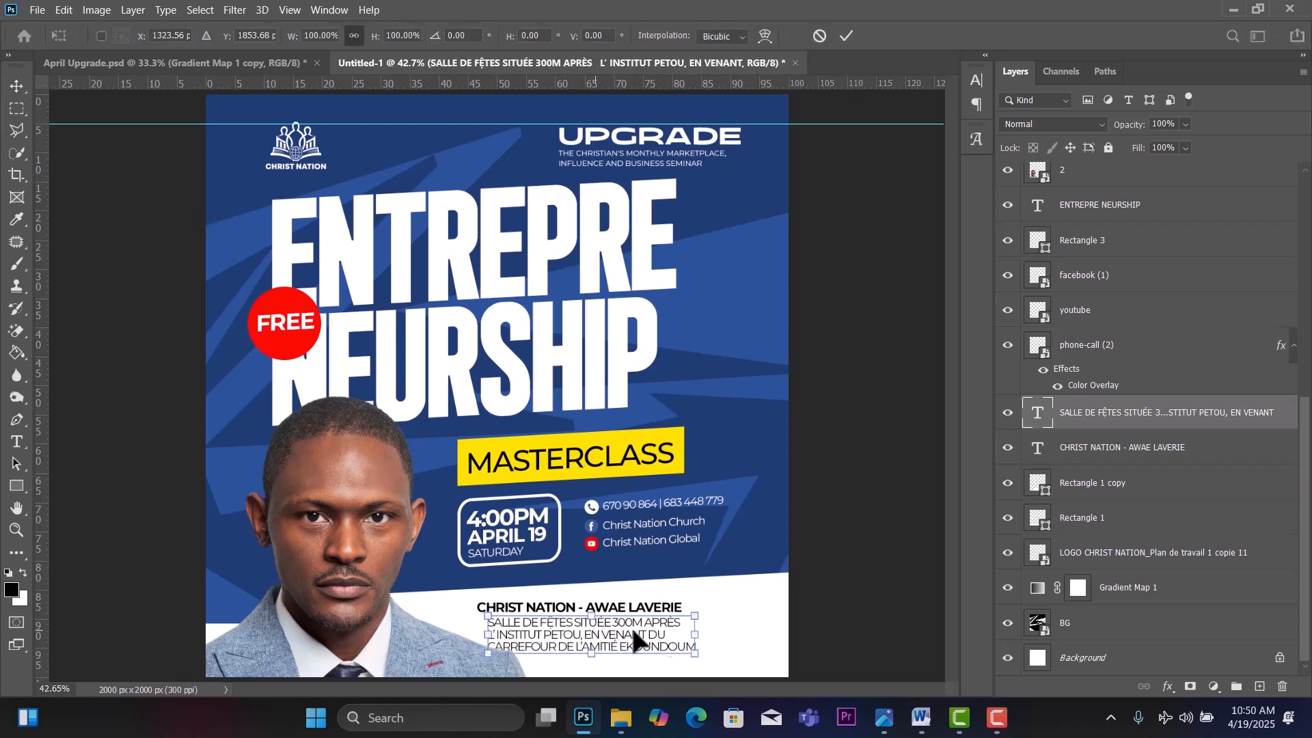
pyautogui.moveTo(699, 647); pyautogui.dragTo(664, 645)
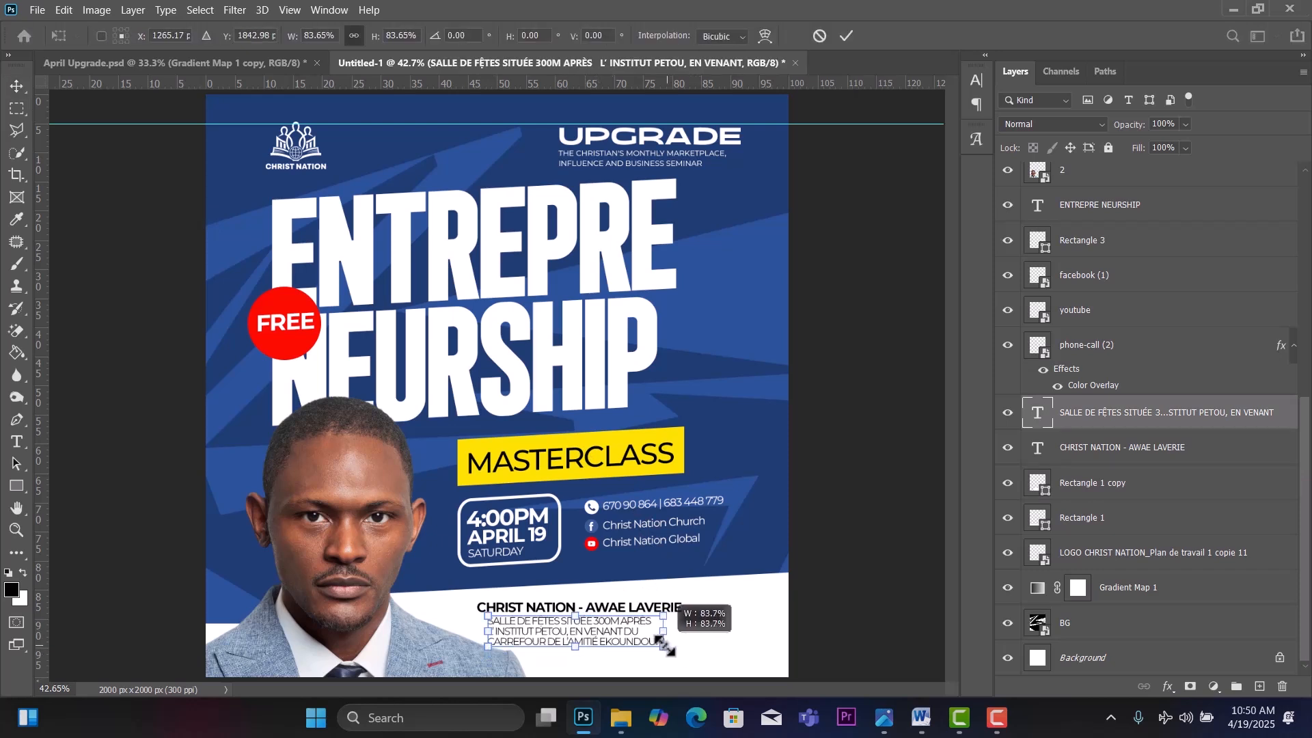
pyautogui.click(15, 86)
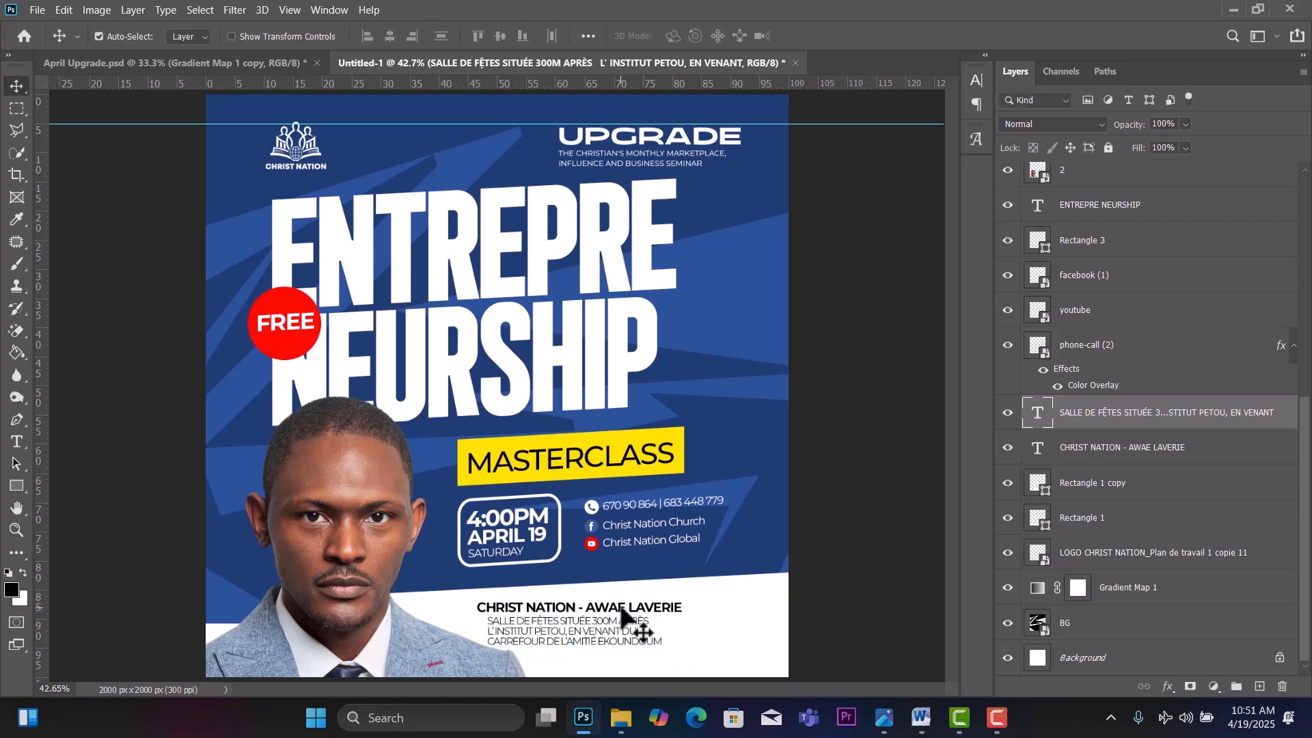
pyautogui.moveTo(626, 618)
pyautogui.mouseDown()
pyautogui.moveTo(600, 633)
pyautogui.moveTo(623, 608)
pyautogui.mouseUp()
pyautogui.click(595, 631)
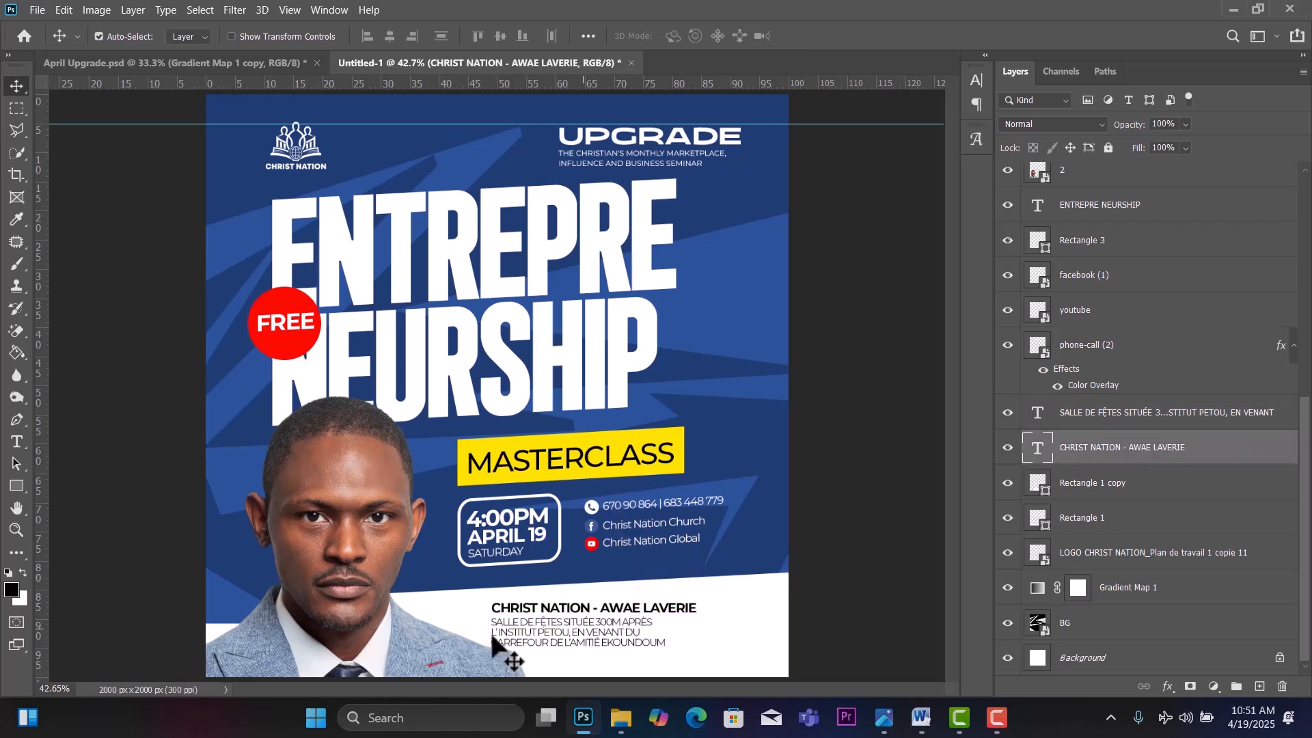
pyautogui.moveTo(418, 668)
pyautogui.mouseDown()
pyautogui.moveTo(407, 653)
pyautogui.moveTo(416, 661)
pyautogui.mouseUp()
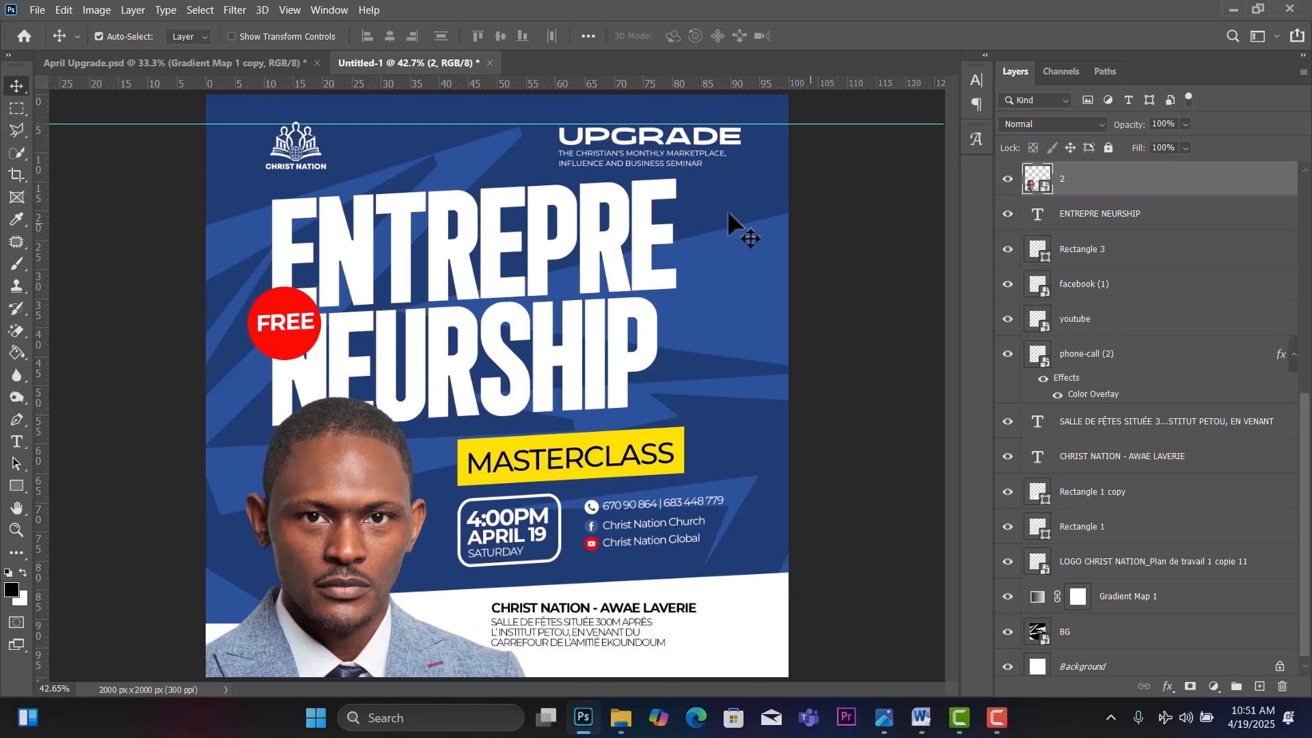
# Scale the ENTREPRE NEURSHIP headline down to about 87%.
pyautogui.click(601, 334)
pyautogui.hotkey('ctrl', 't')
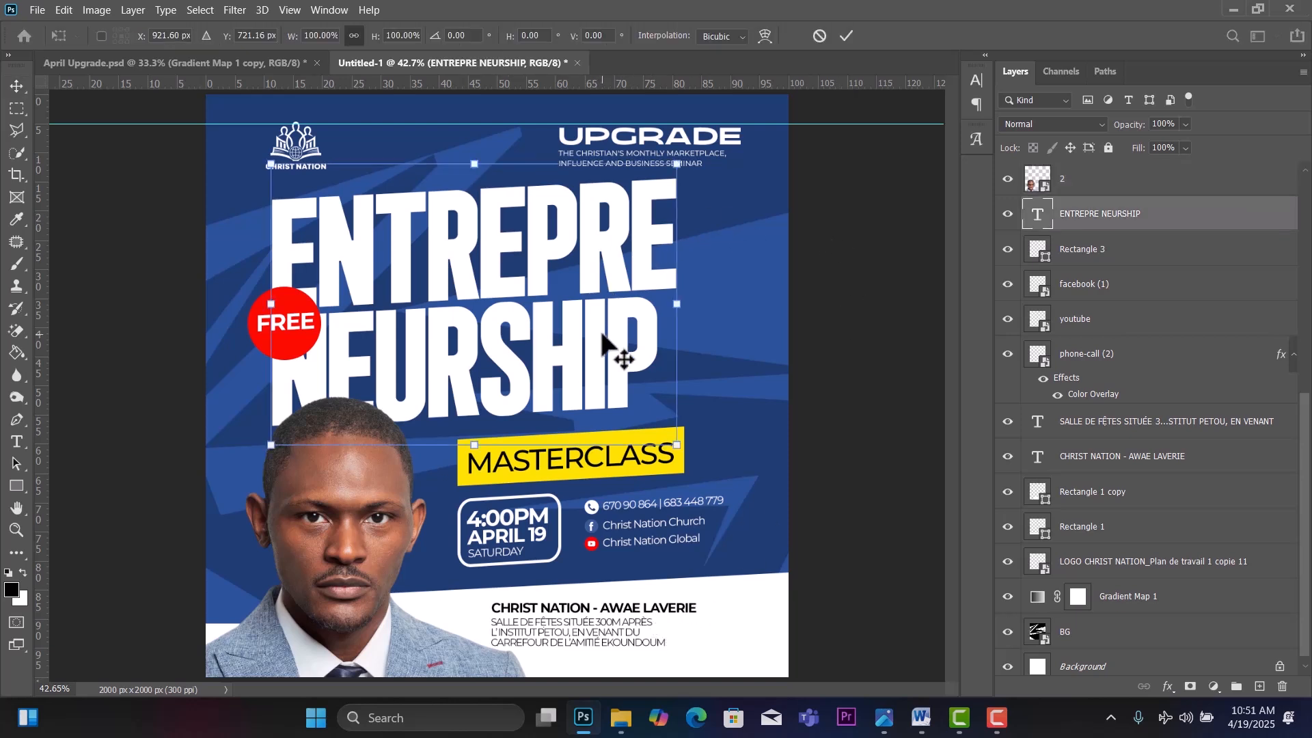
pyautogui.moveTo(679, 451); pyautogui.dragTo(630, 410)
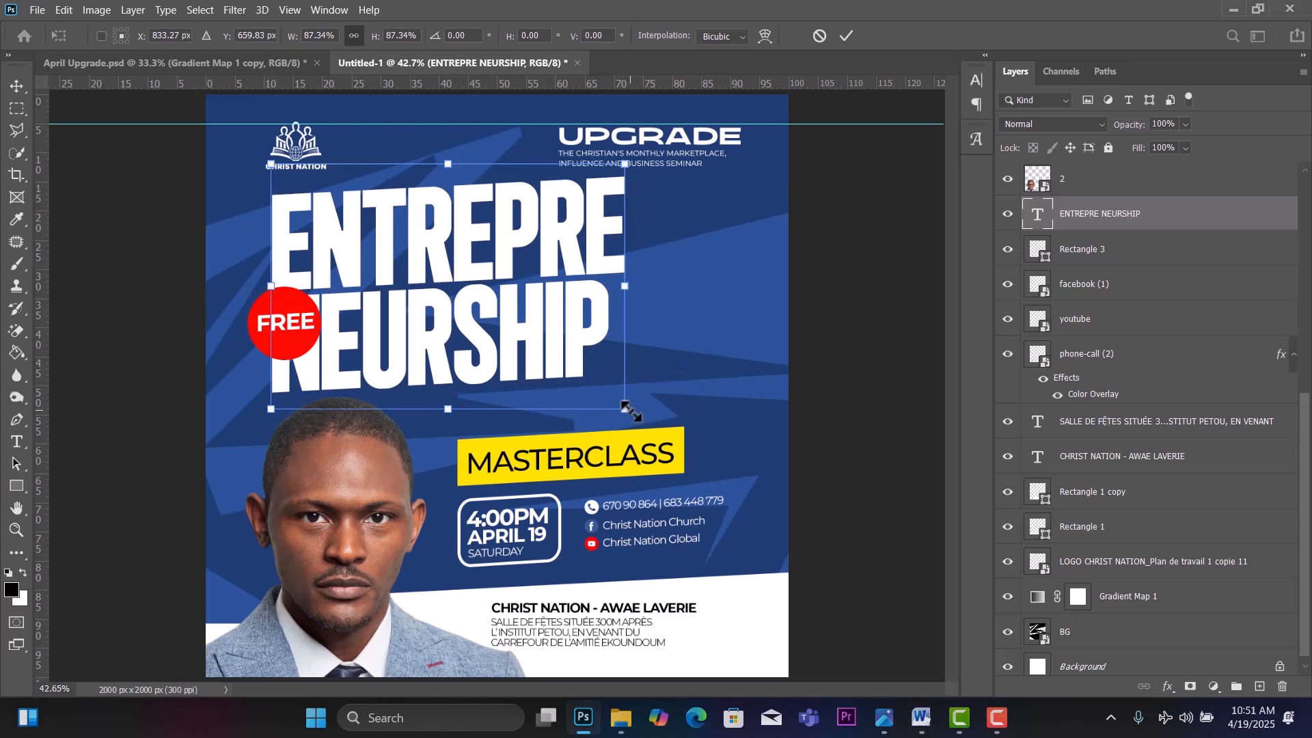
pyautogui.click(22, 81)
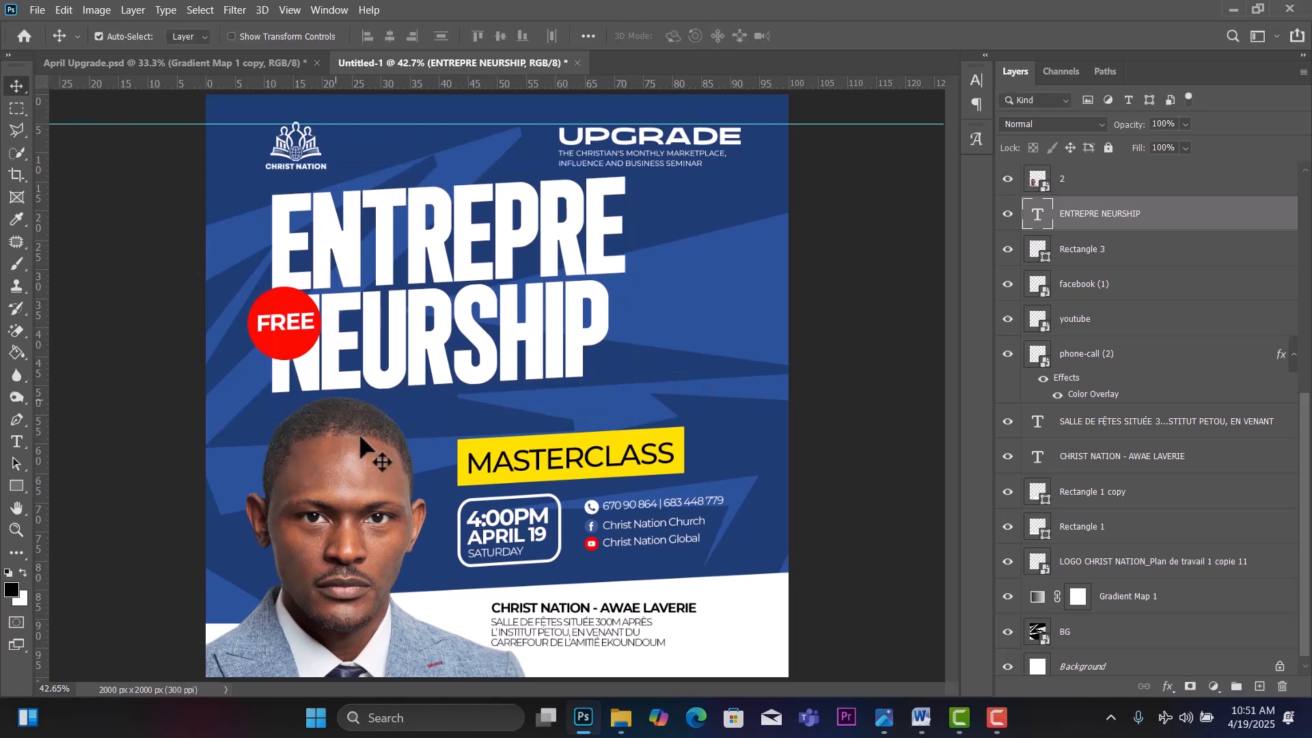
# Raise the portrait about 40 px, resize it slightly and shift it right and up.
pyautogui.moveTo(358, 482); pyautogui.dragTo(358, 457)
pyautogui.hotkey('ctrl', 't')
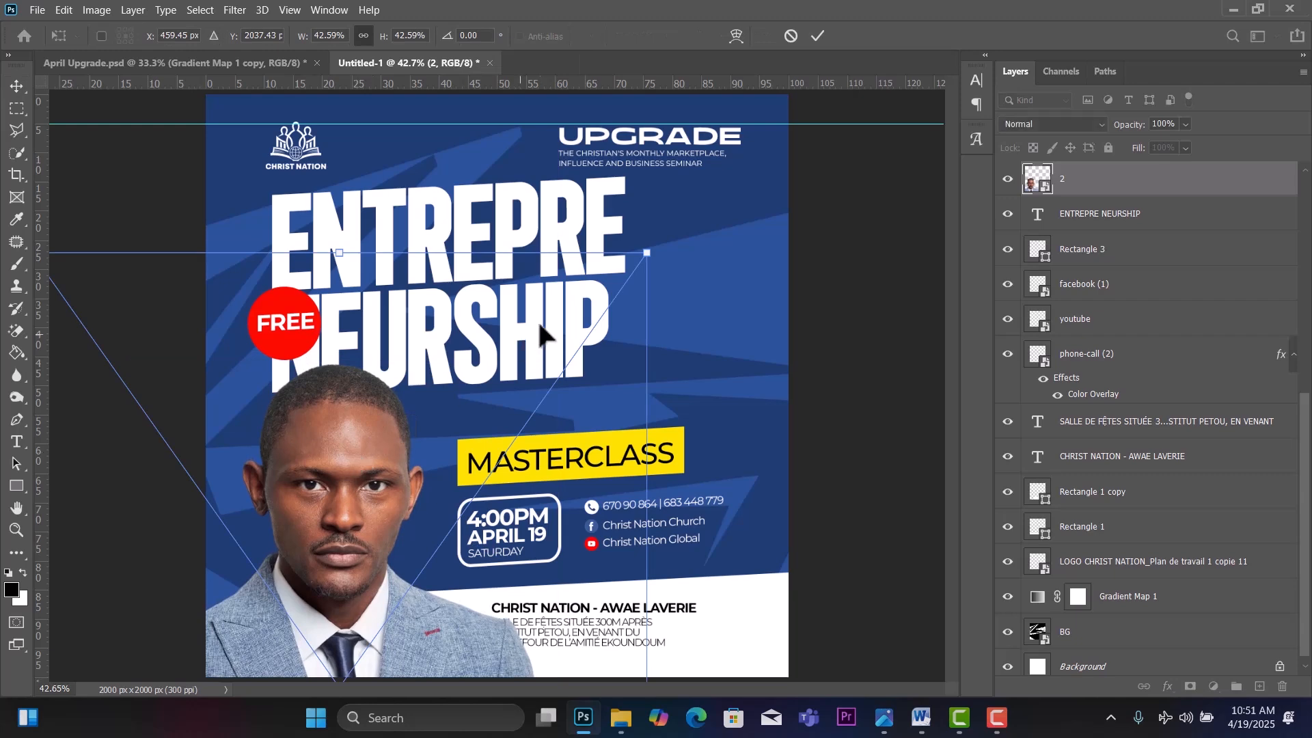
pyautogui.moveTo(648, 256); pyautogui.dragTo(628, 295)
pyautogui.moveTo(321, 533); pyautogui.dragTo(344, 509)
pyautogui.click(18, 86)
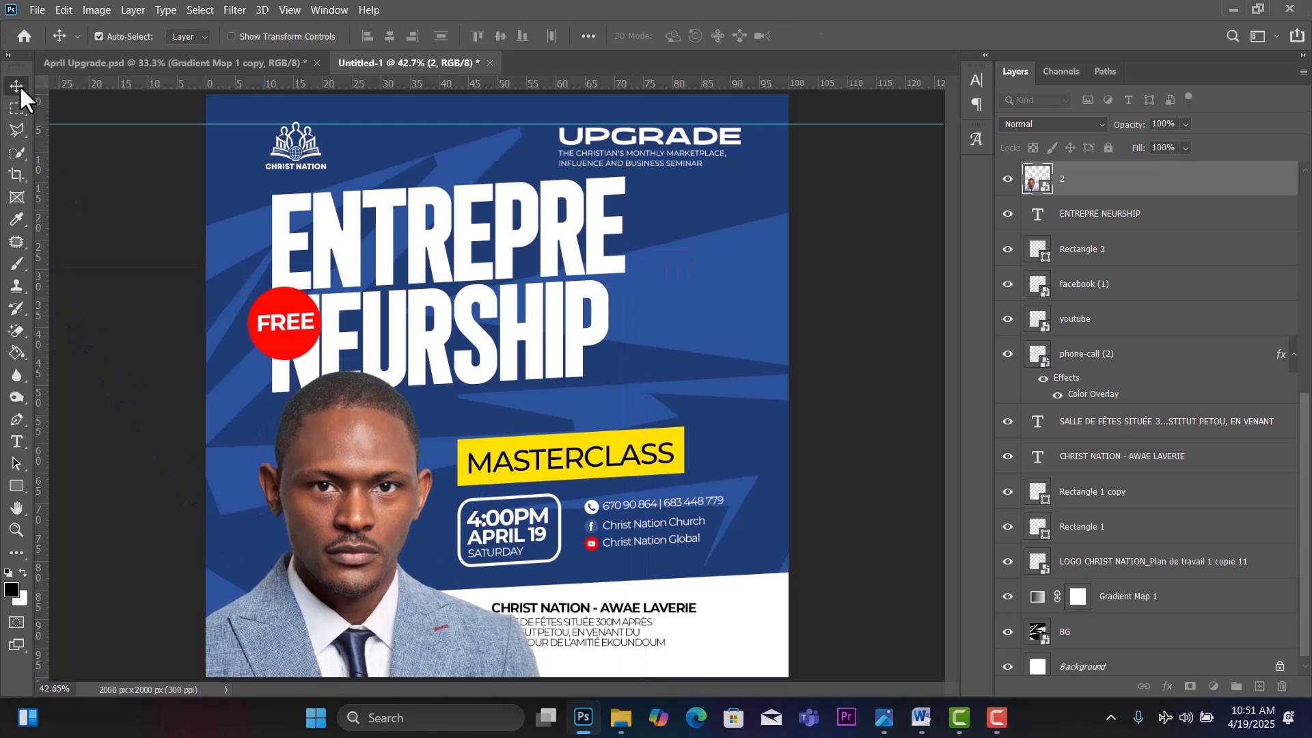
# Select the flyer's info layers together, excluding the BG layer.
pyautogui.moveTo(854, 417); pyautogui.dragTo(489, 637)
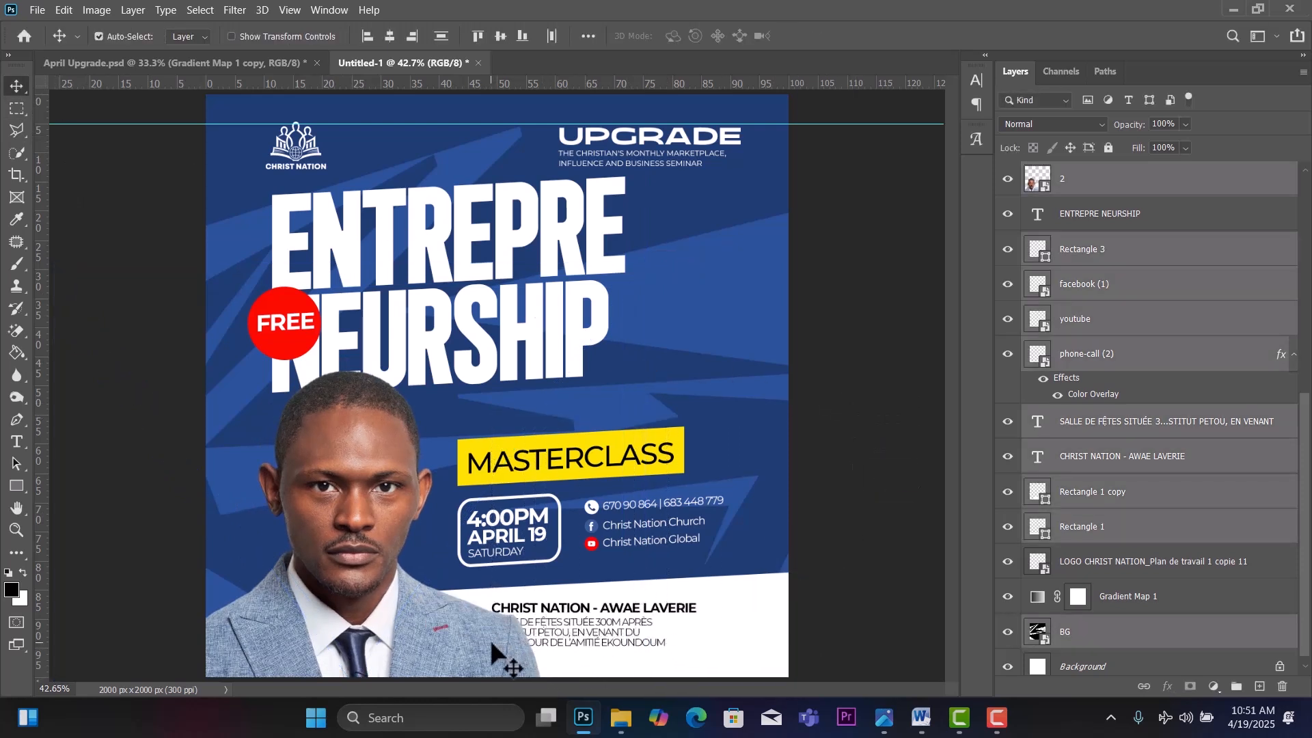
pyautogui.click(1185, 639)
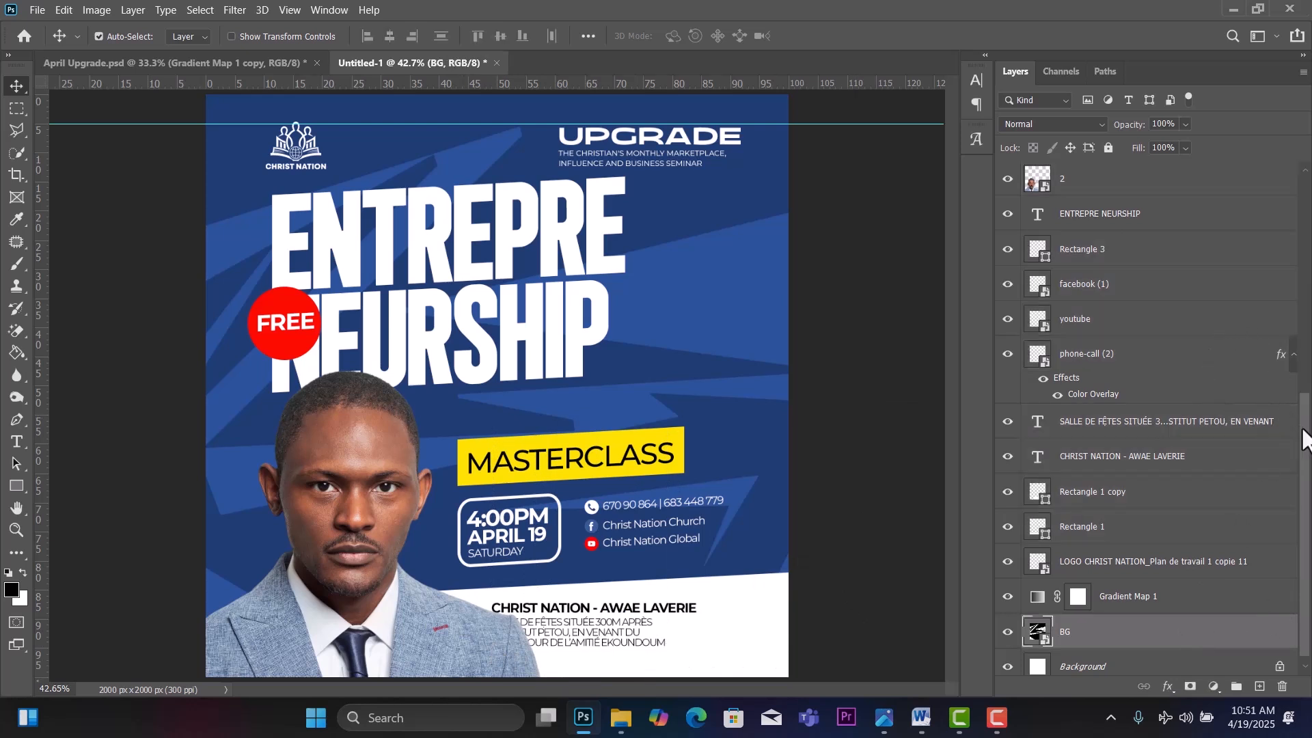
pyautogui.moveTo(850, 426); pyautogui.dragTo(495, 632)
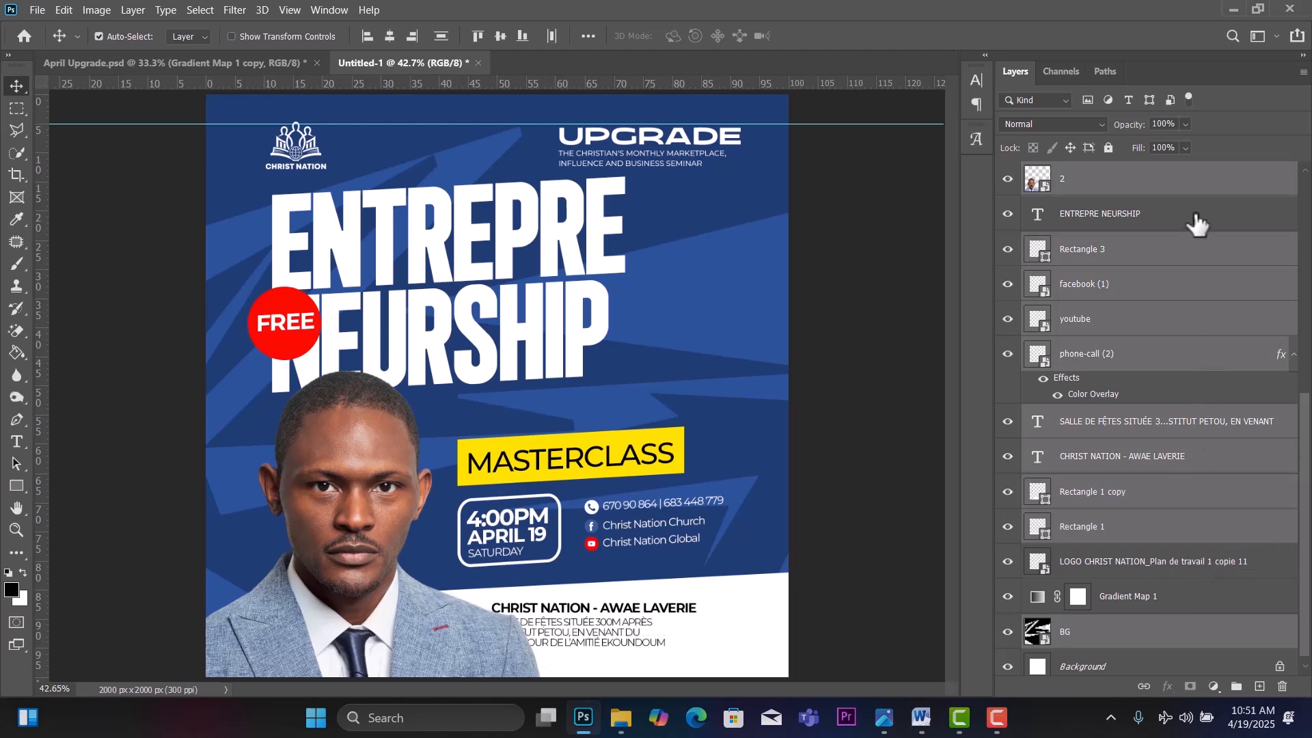
pyautogui.keyDown('ctrl'); pyautogui.click(1146, 632); pyautogui.keyUp('ctrl')
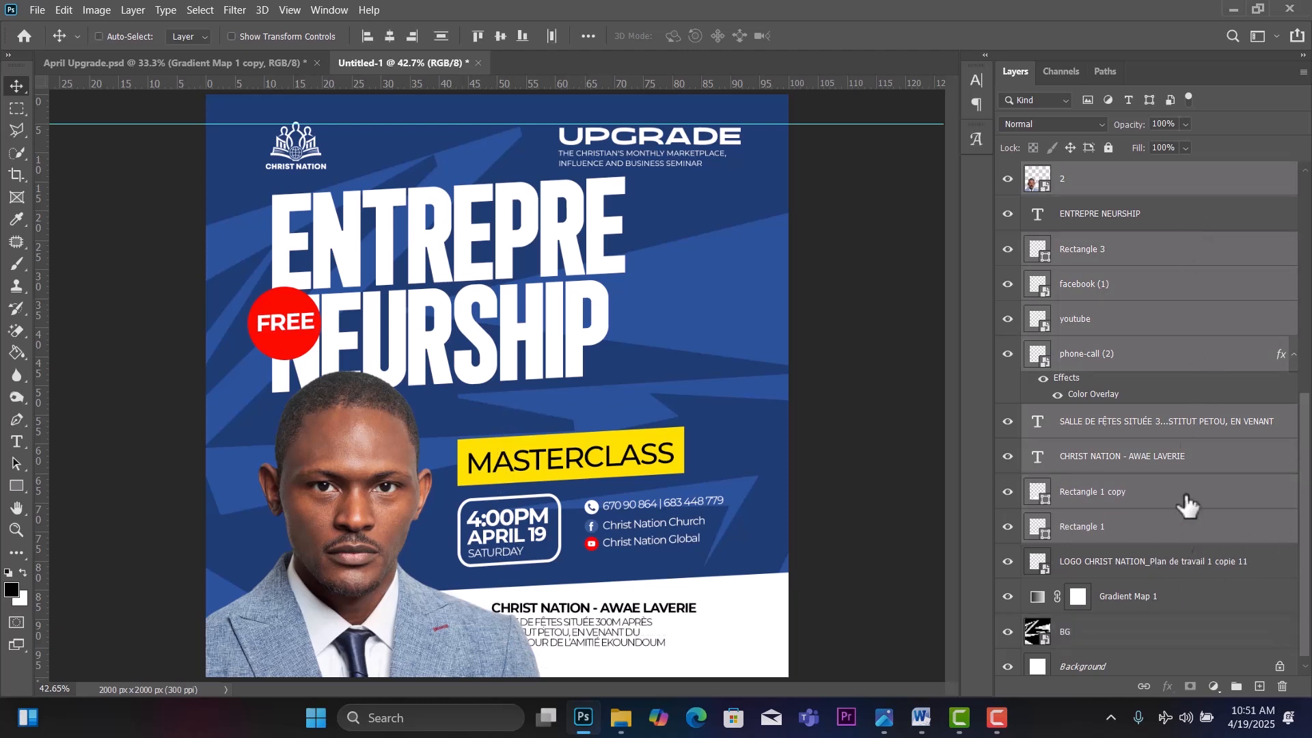
# Drop the portrait from the selection and nudge the MASTERCLASS banner, date box, contacts and venue panel up.
pyautogui.keyDown('ctrl'); pyautogui.click(1135, 189); pyautogui.keyUp('ctrl')
pyautogui.scroll(5, 1135, 189)
pyautogui.hotkey('shift', 'Up')
pyautogui.hotkey('shift', 'Up')
pyautogui.hotkey('shift', 'Up')
pyautogui.hotkey('shift', 'Up')
pyautogui.hotkey('shift', 'Up')
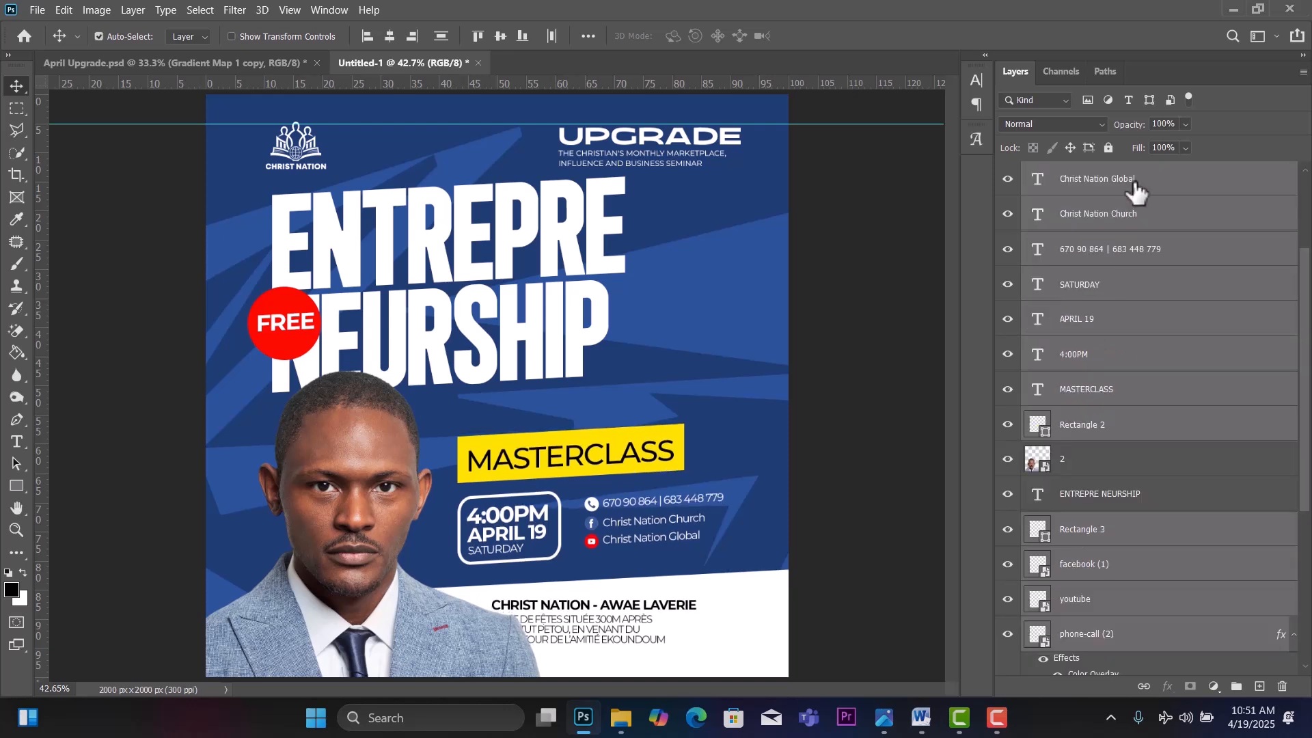
pyautogui.hotkey('shift', 'Up')
pyautogui.hotkey('shift', 'Up')
pyautogui.hotkey('shift', 'Up')
pyautogui.hotkey('shift', 'Up')
pyautogui.hotkey('shift', 'Up')
pyautogui.hotkey('shift', 'Up')
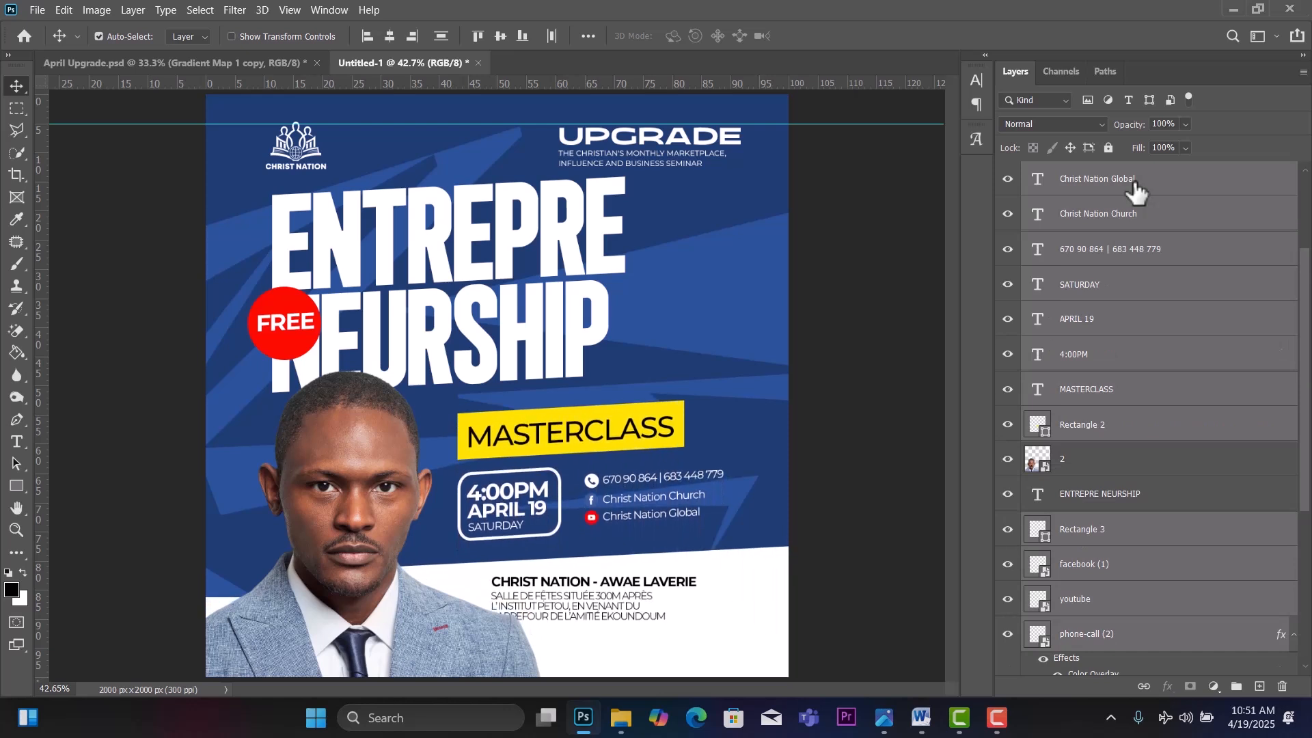
pyautogui.hotkey('shift', 'Up')
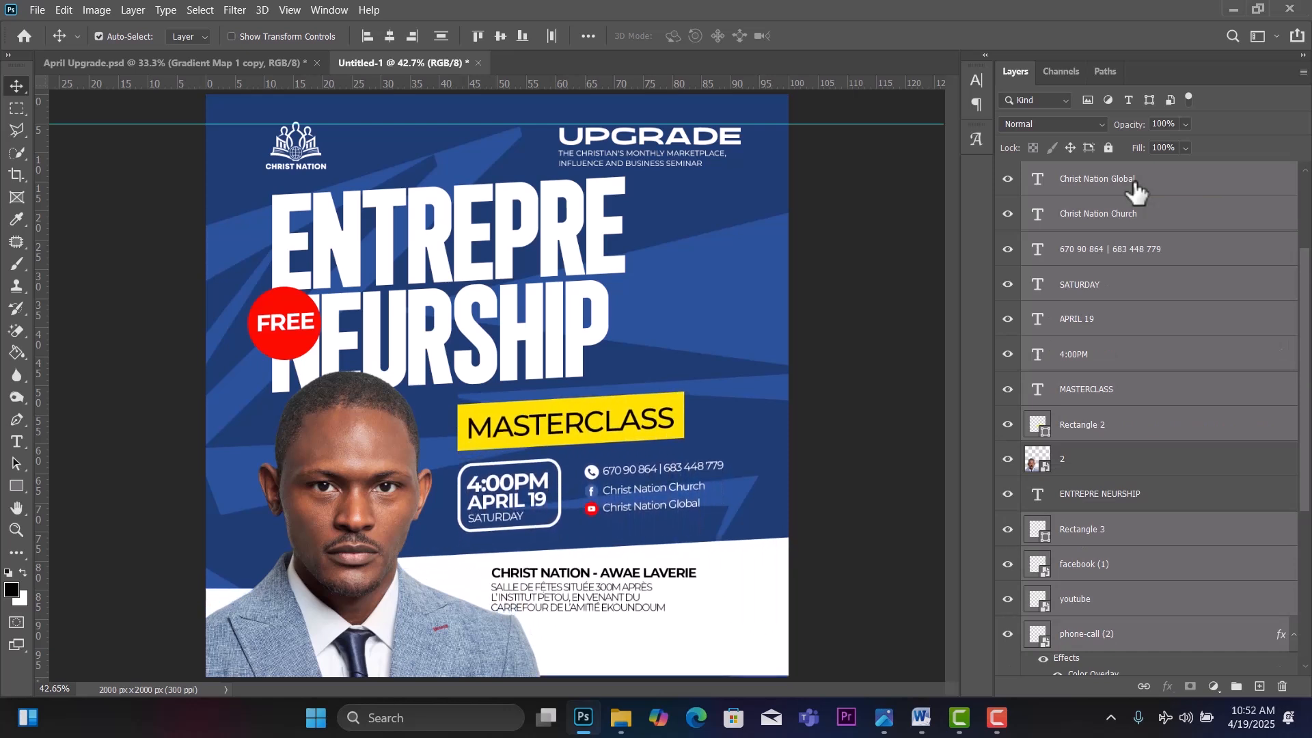
pyautogui.hotkey('shift', 'Up')
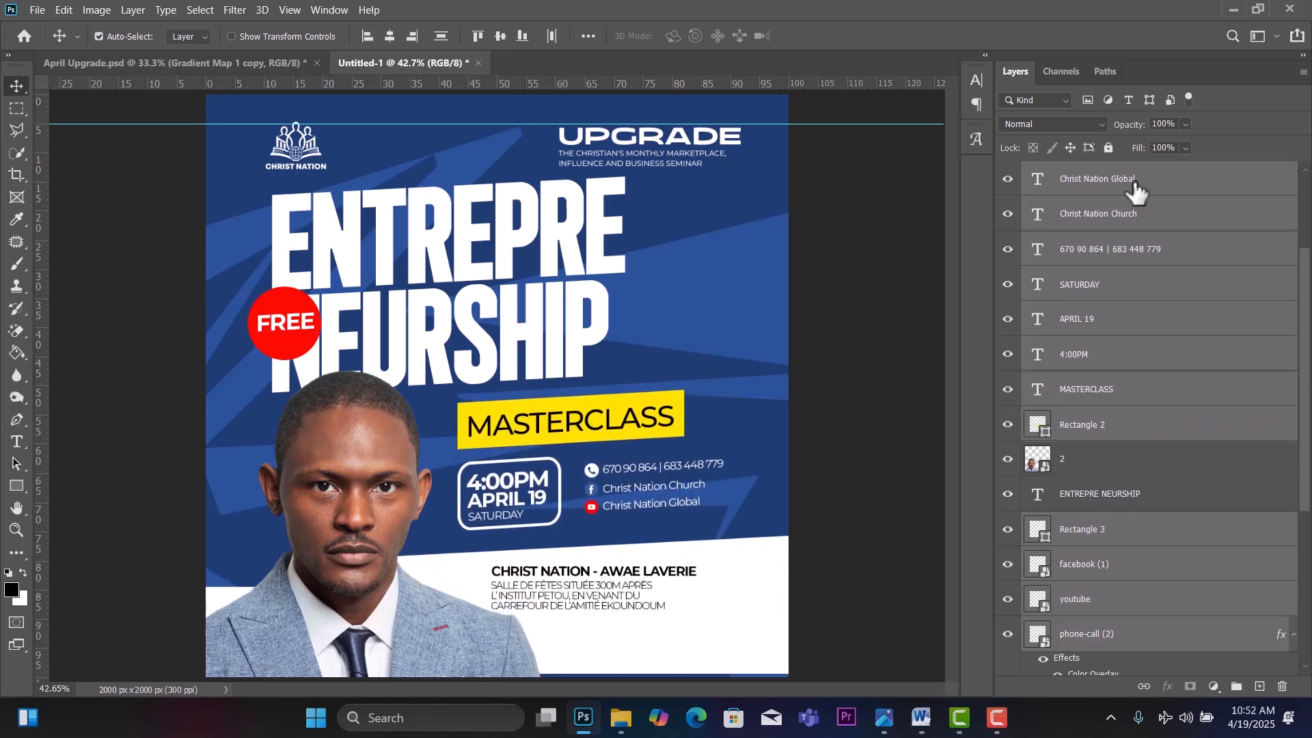
pyautogui.press('Down')
pyautogui.press('Down')
pyautogui.press('Down')
pyautogui.press('Down')
pyautogui.press('Down')
pyautogui.press('Down')
pyautogui.press('Down')
pyautogui.press('Down')
pyautogui.press('Down')
pyautogui.press('Down')
pyautogui.press('Down')
pyautogui.press('Down')
pyautogui.press('Down')
pyautogui.press('Down')
pyautogui.press('Down')
pyautogui.press('Down')
pyautogui.press('Down')
pyautogui.press('Down')
pyautogui.press('Down')
pyautogui.press('Down')
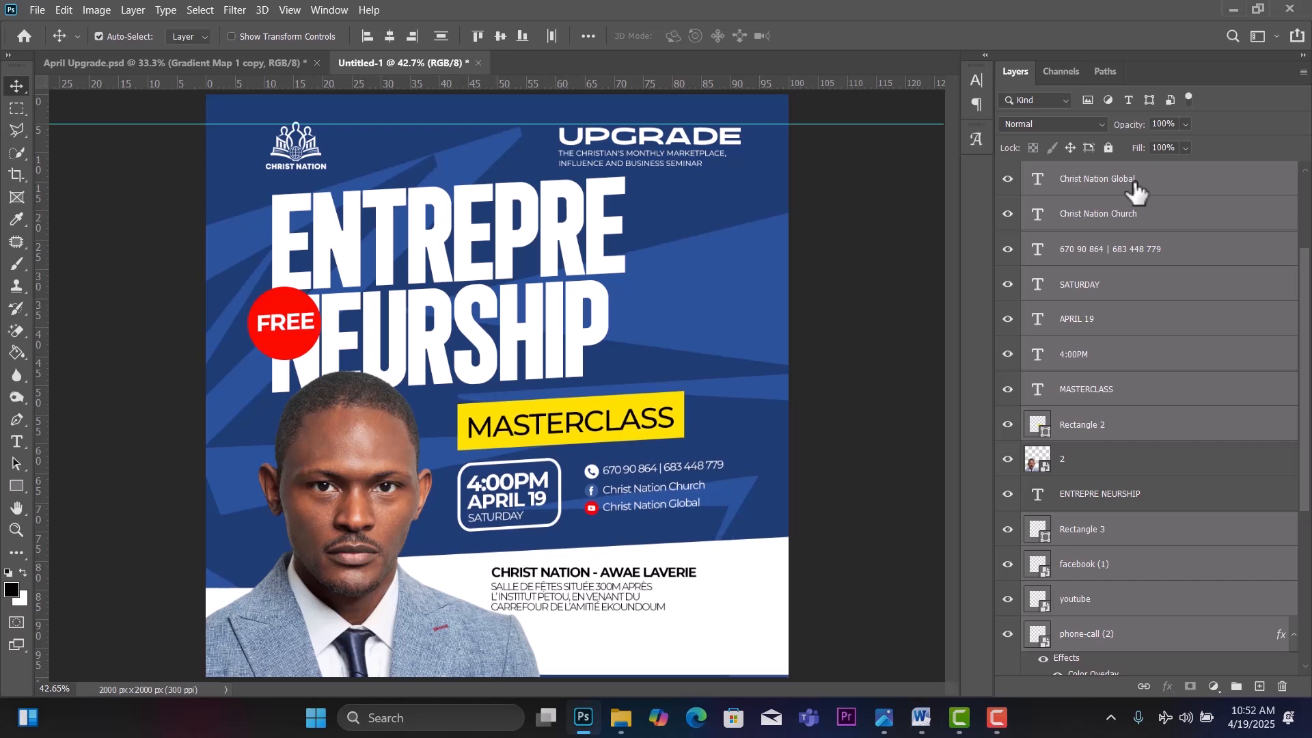
pyautogui.press('Down')
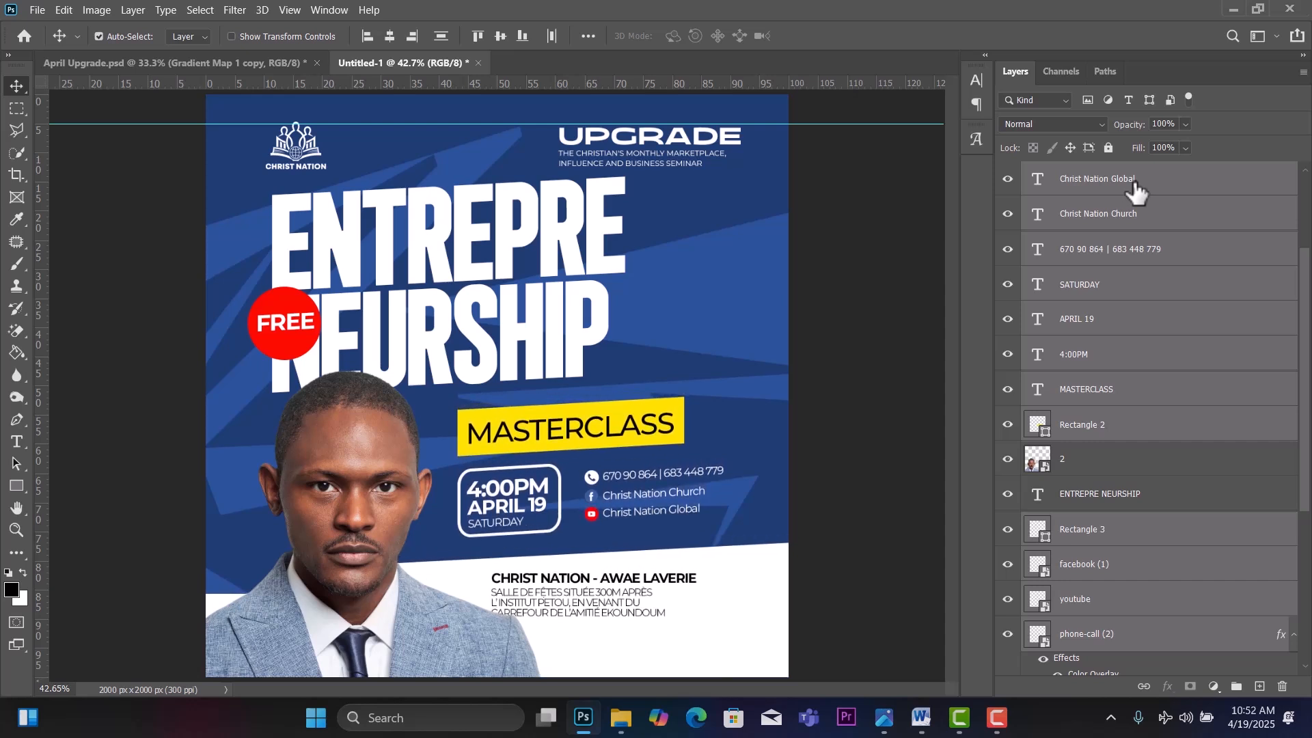
# Fine-tune the positions of the portrait, venue address and white bottom panels.
pyautogui.moveTo(348, 513); pyautogui.dragTo(367, 522)
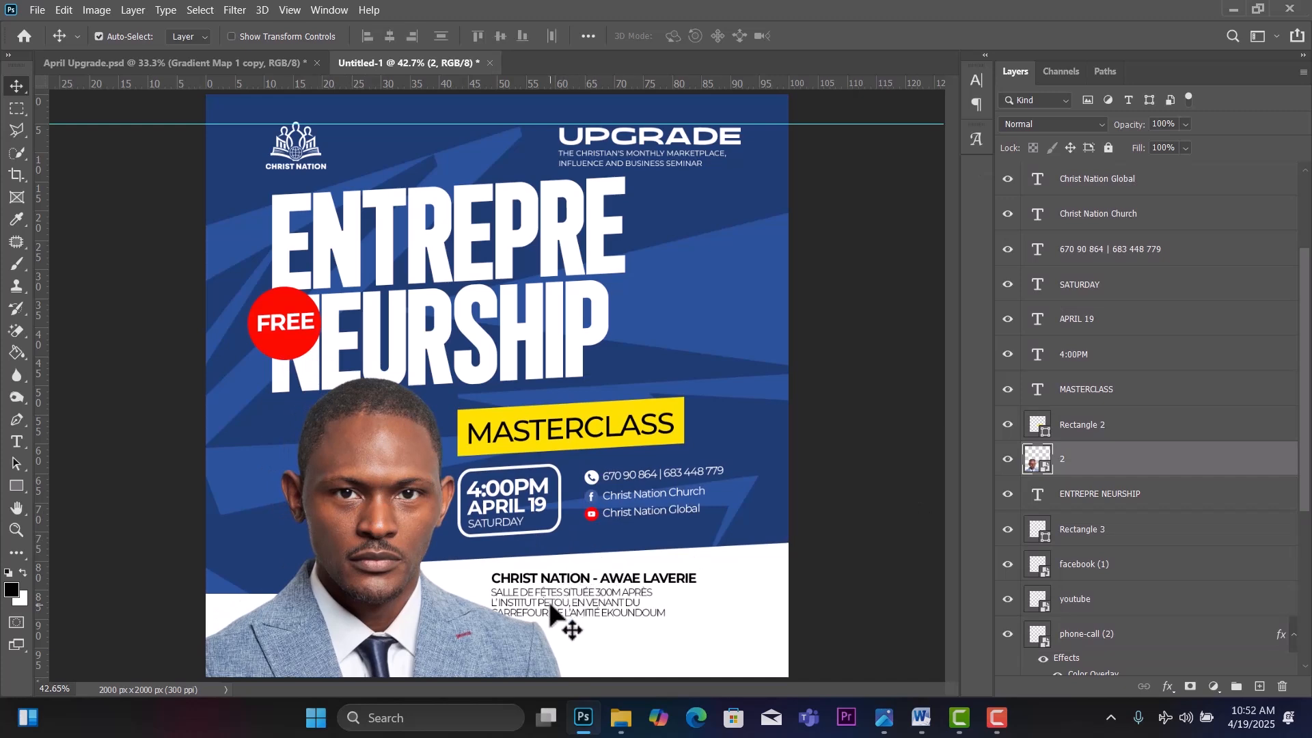
pyautogui.moveTo(565, 614)
pyautogui.mouseDown()
pyautogui.moveTo(599, 616)
pyautogui.moveTo(583, 584)
pyautogui.moveTo(601, 587)
pyautogui.moveTo(569, 617)
pyautogui.mouseUp()
pyautogui.moveTo(450, 633); pyautogui.dragTo(445, 634)
pyautogui.moveTo(759, 550); pyautogui.dragTo(764, 562)
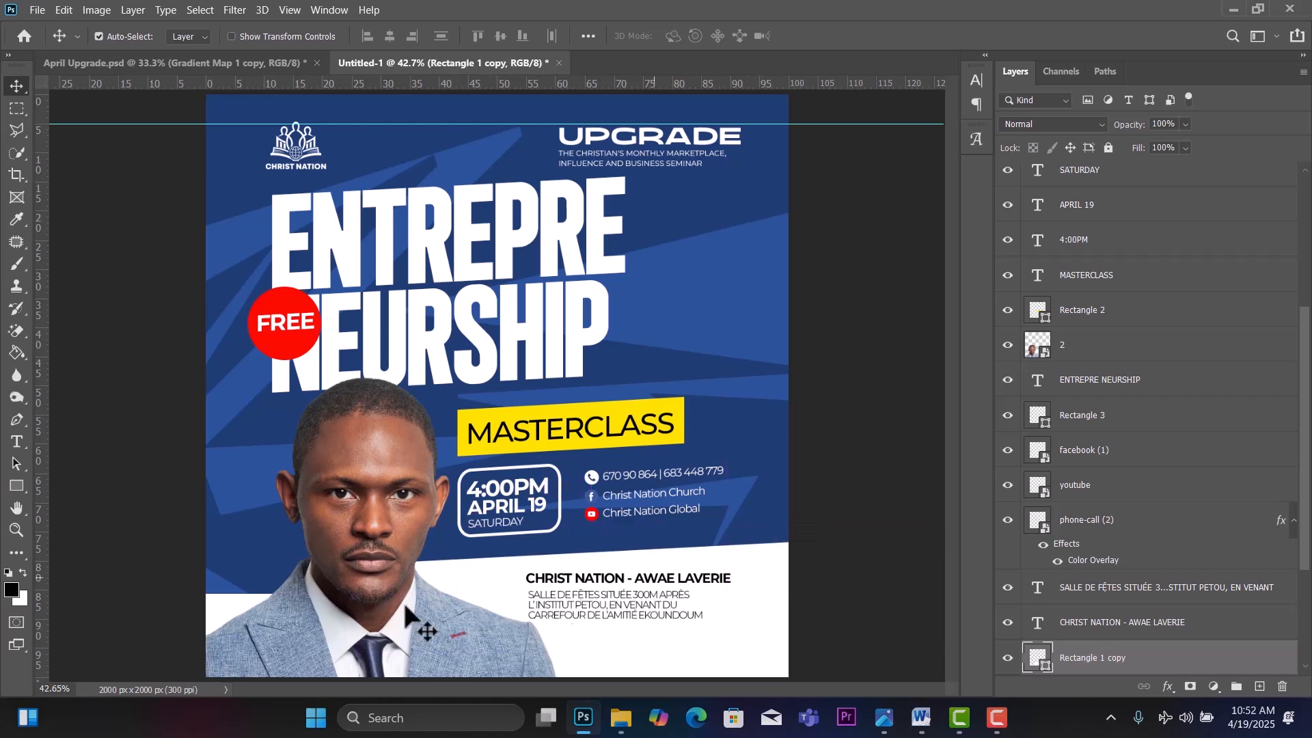
pyautogui.moveTo(219, 613); pyautogui.dragTo(219, 617)
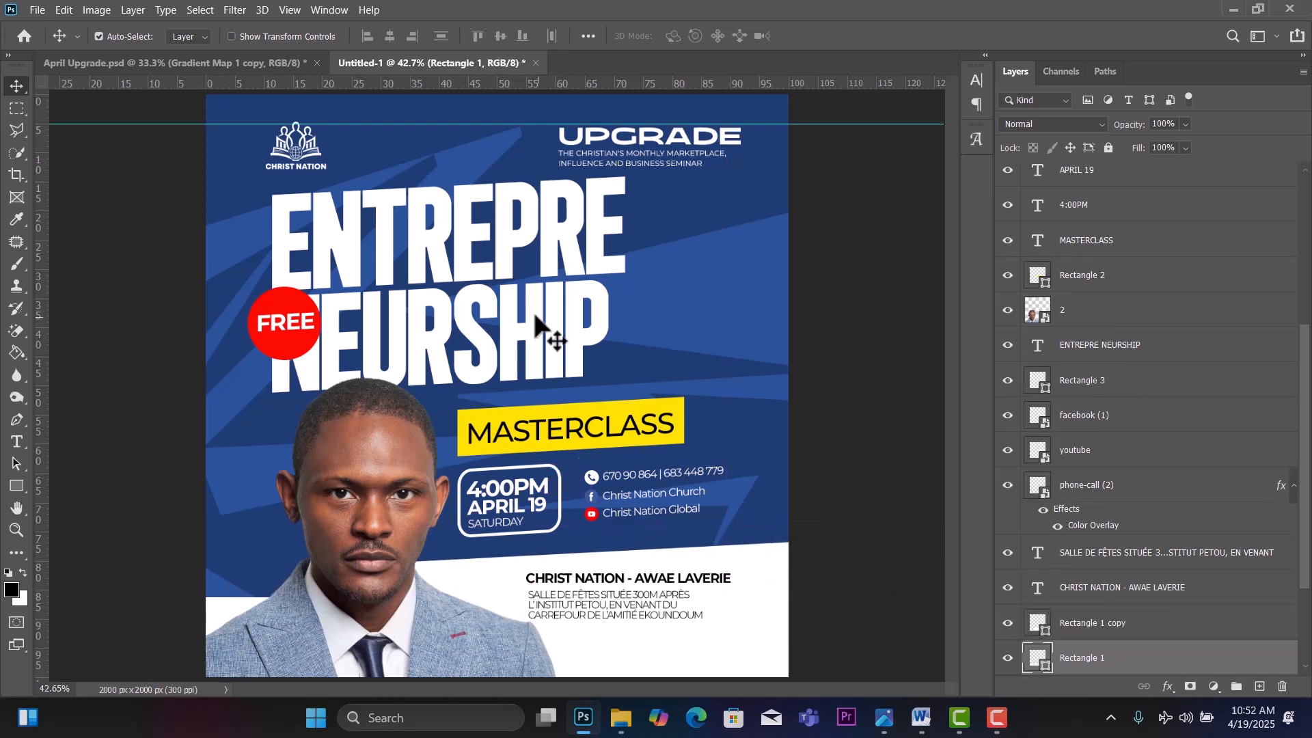
# Lower the ENTREPRE NEURSHIP headline about 10 px and hide the guides.
pyautogui.click(489, 292)
pyautogui.moveTo(488, 287); pyautogui.dragTo(478, 301)
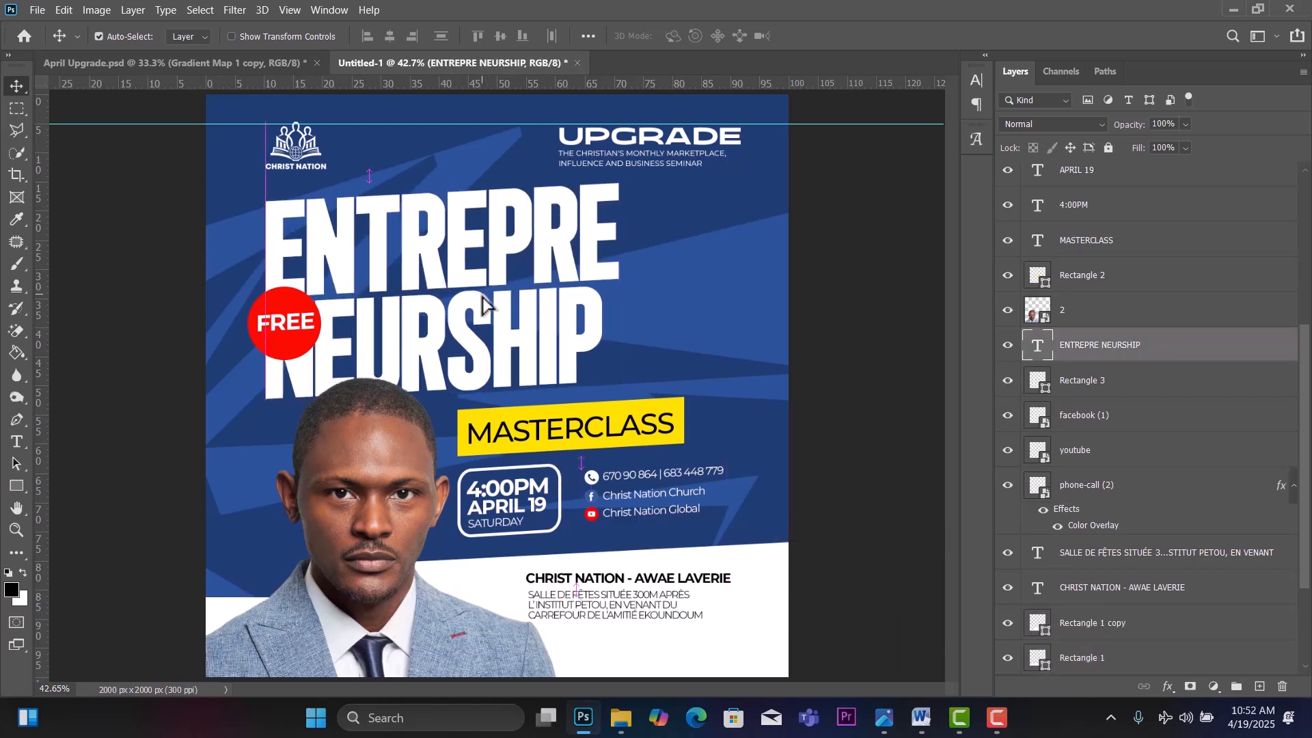
pyautogui.click(681, 405)
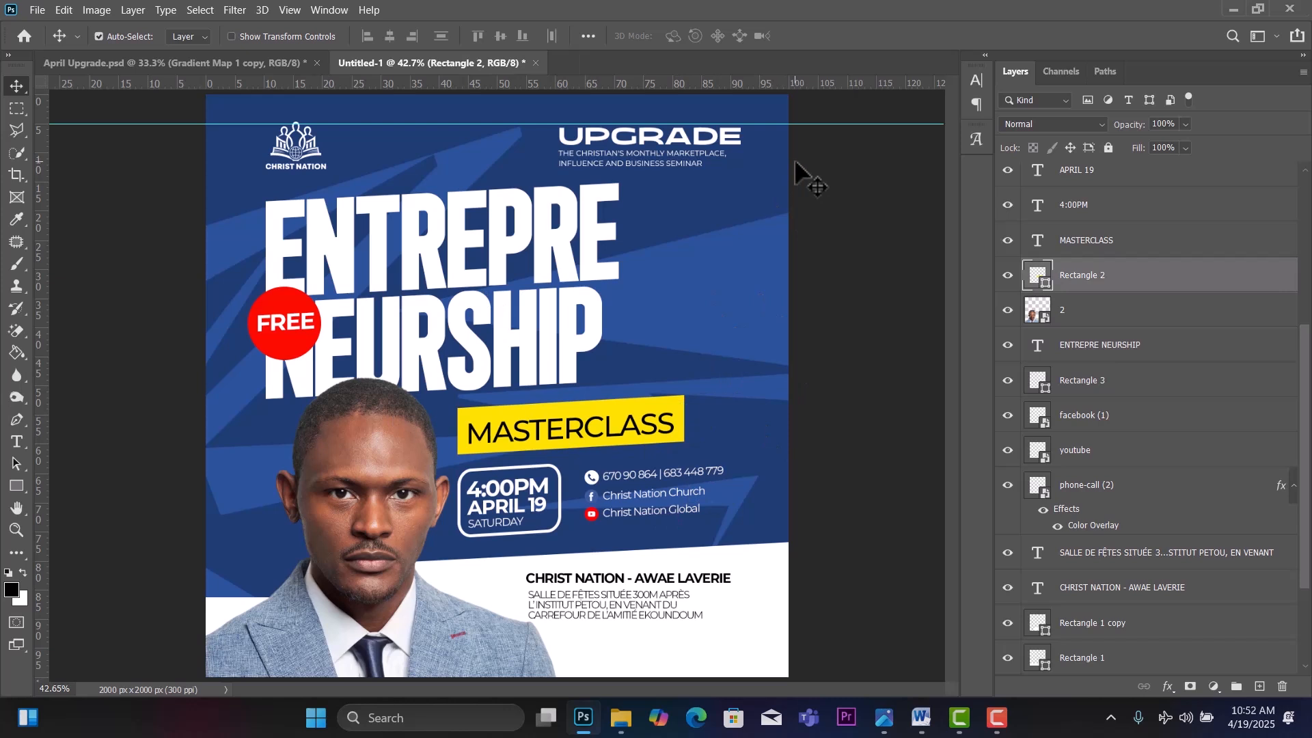
pyautogui.hotkey('ctrl', ';')
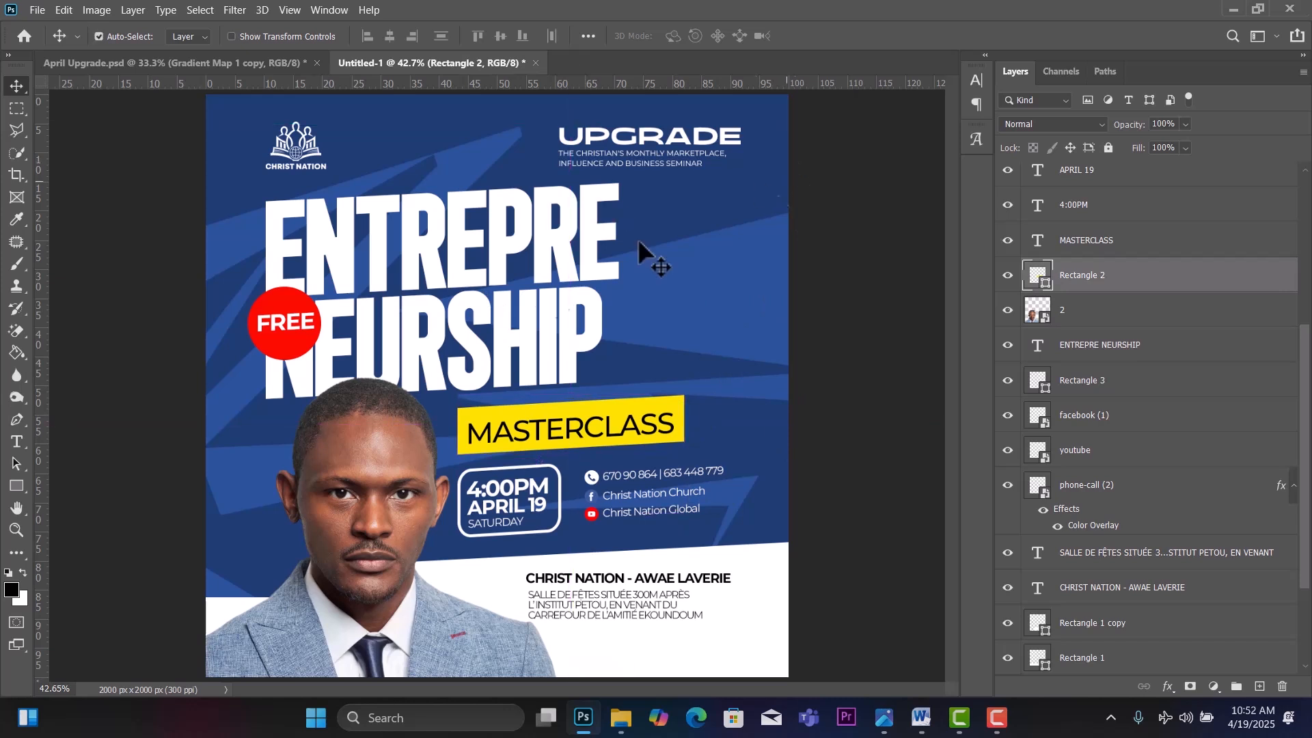
pyautogui.click(356, 478)
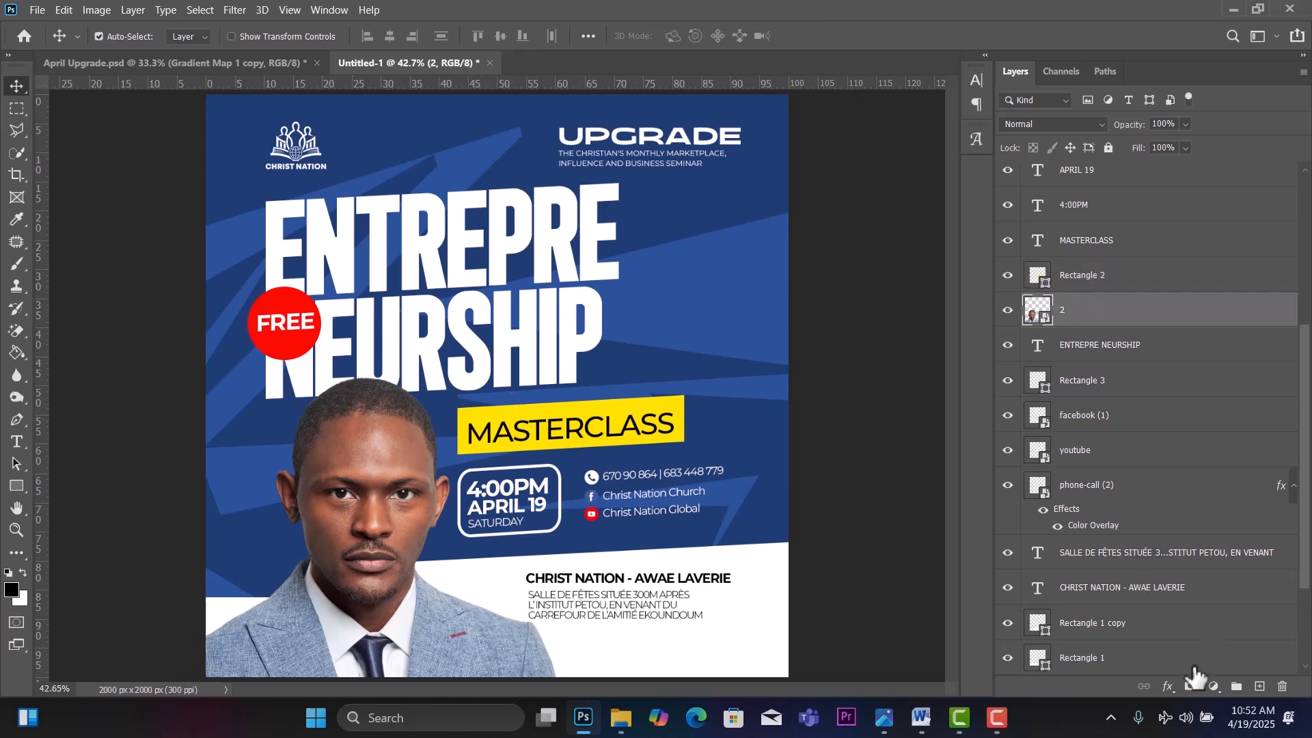
# Add a Curves adjustment clipped to the portrait layer.
pyautogui.click(1213, 686)
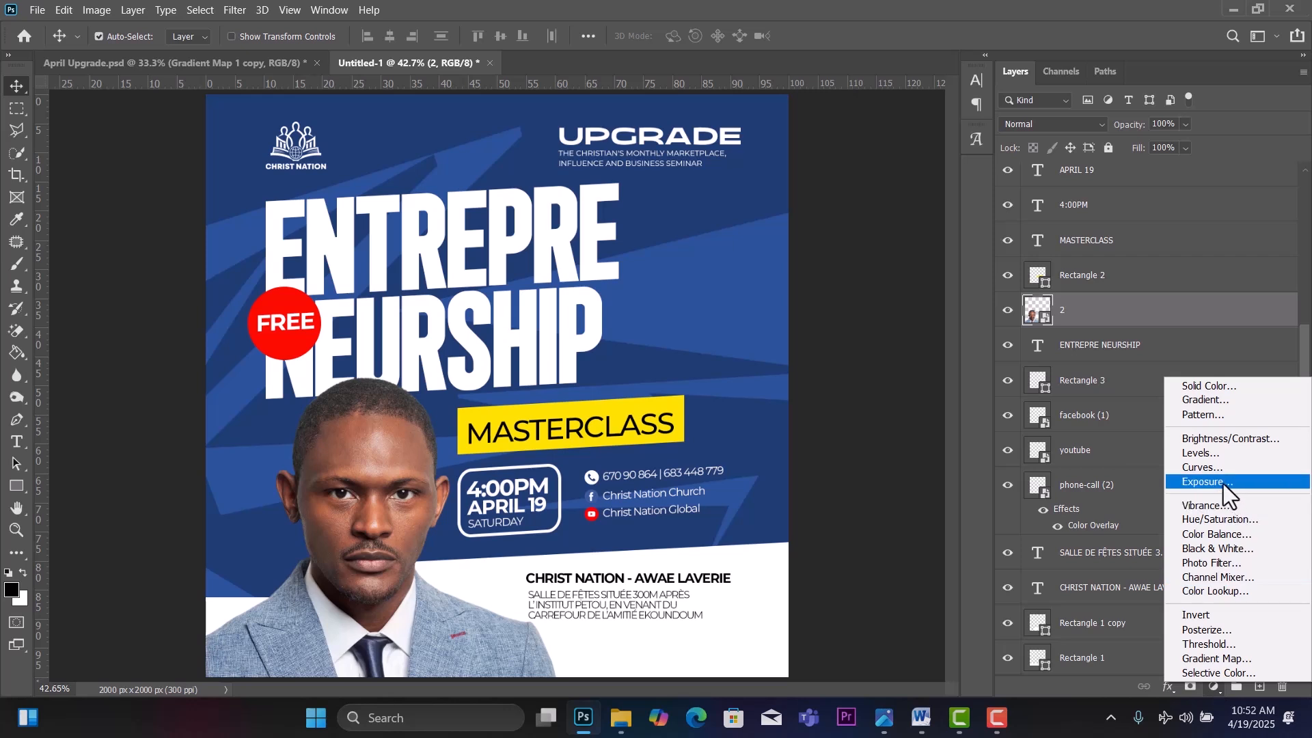
pyautogui.click(1211, 471)
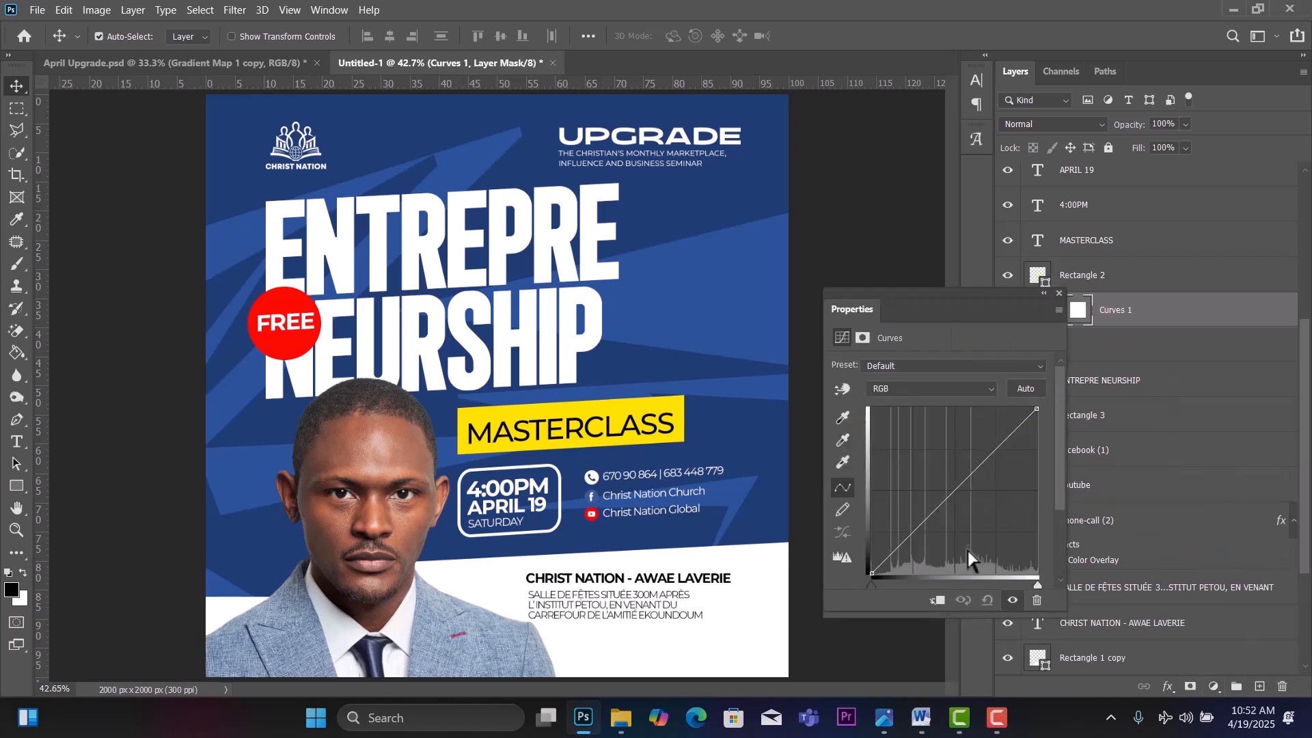
pyautogui.click(938, 599)
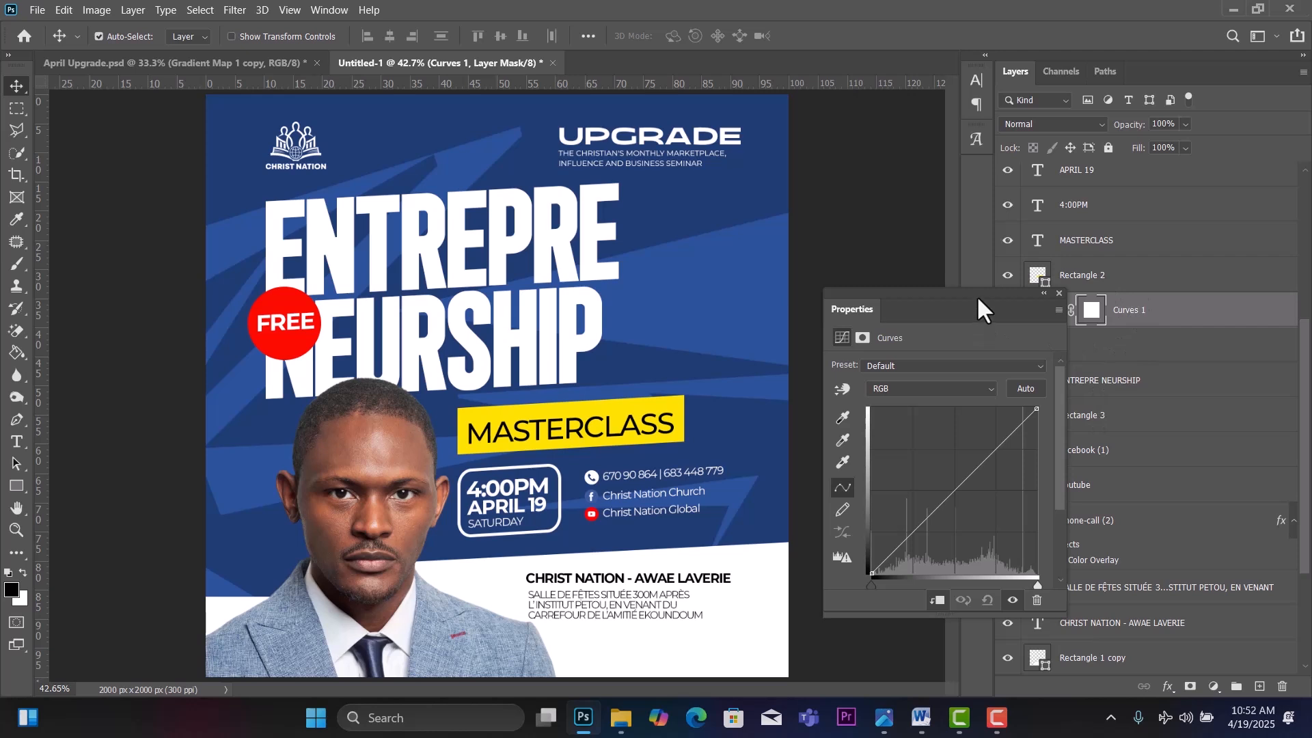
pyautogui.moveTo(977, 295); pyautogui.dragTo(883, 295)
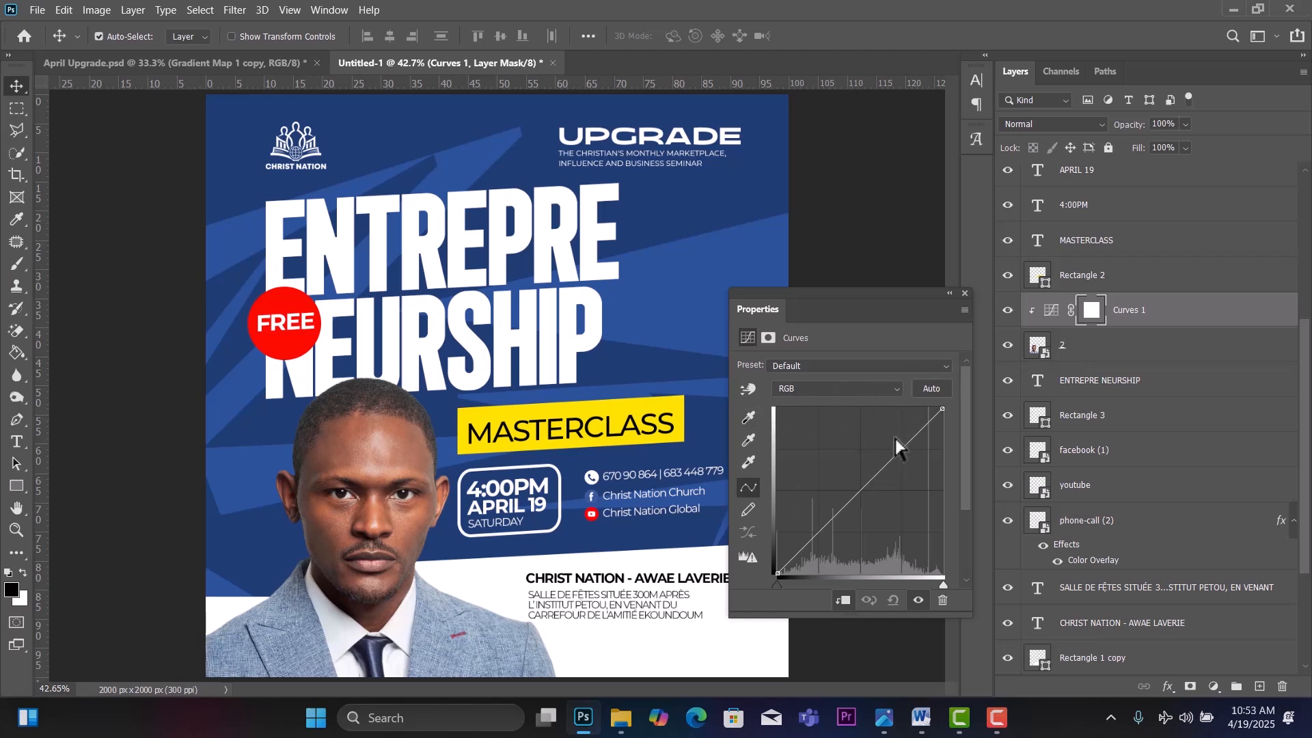
# Add highlight and shadow points on the RGB curve and raise the highlight to brighten.
pyautogui.click(911, 445)
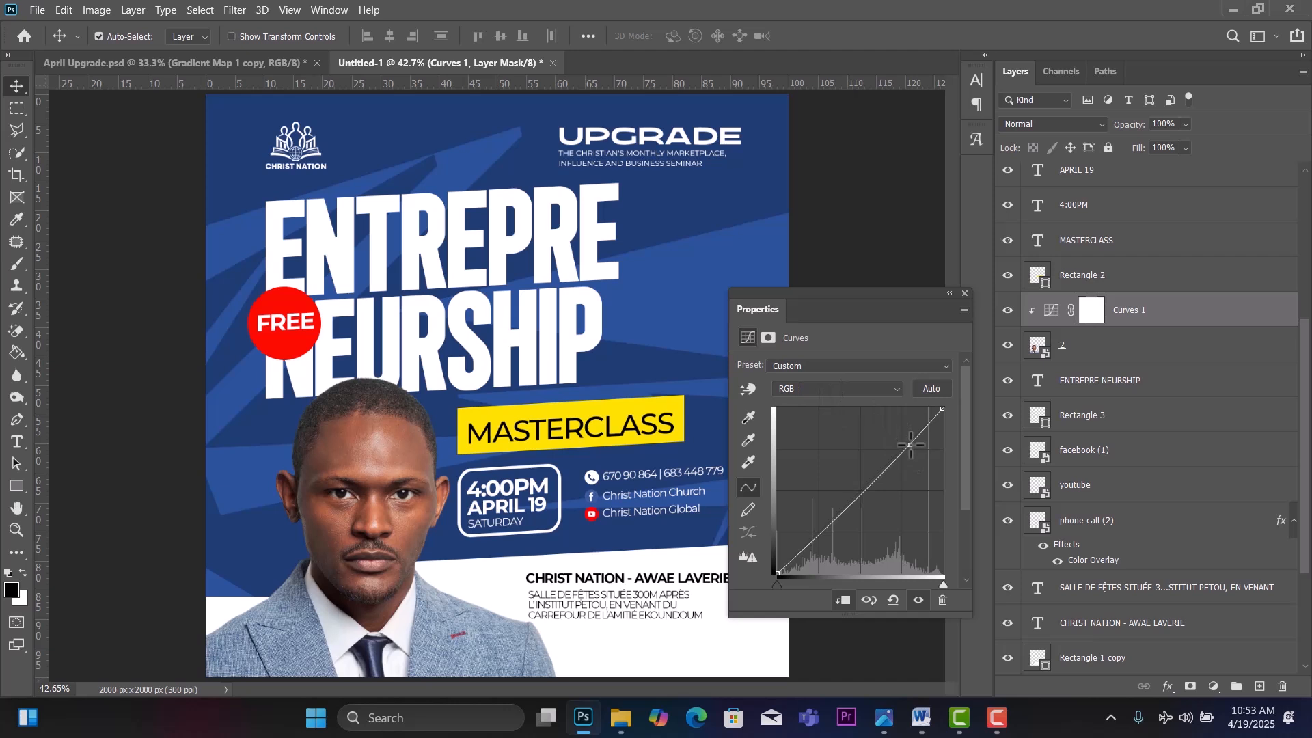
pyautogui.click(821, 532)
pyautogui.moveTo(909, 445); pyautogui.dragTo(909, 441)
# Lift the Red channel curve slightly, then check the Green and Blue channels.
pyautogui.click(852, 389)
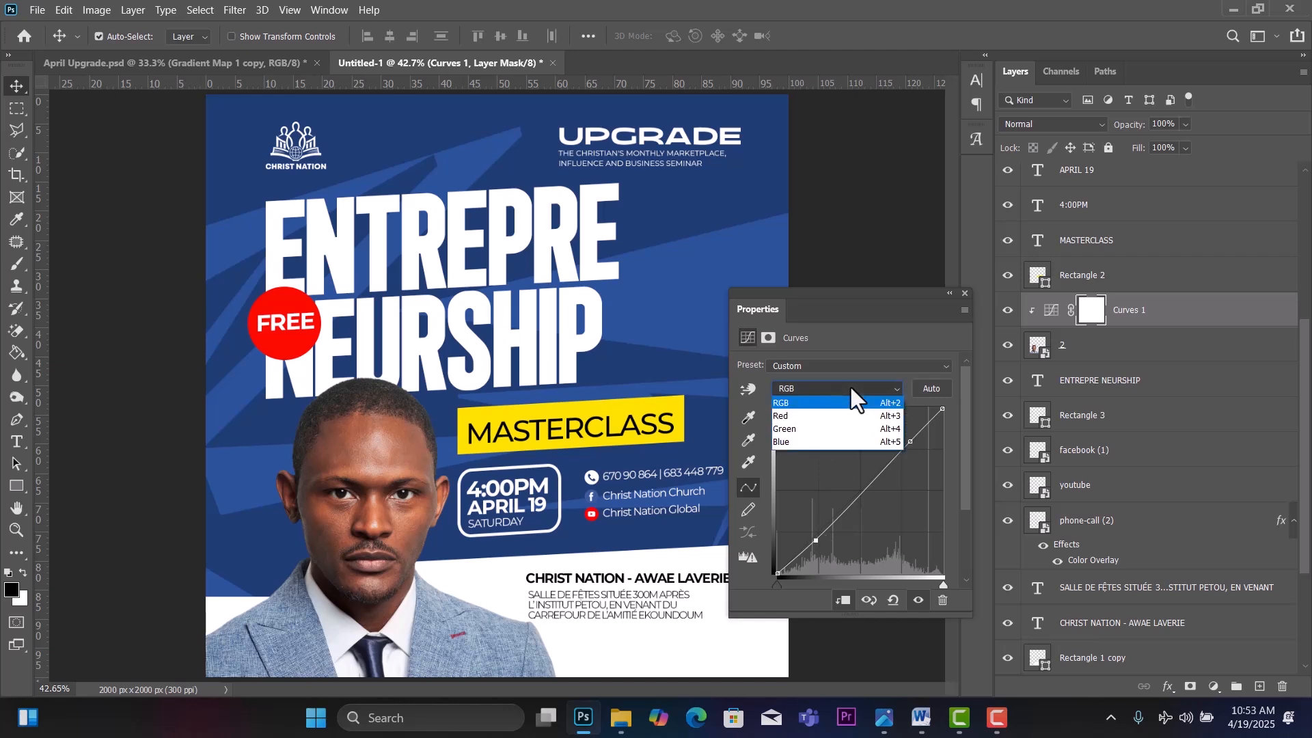
pyautogui.click(818, 418)
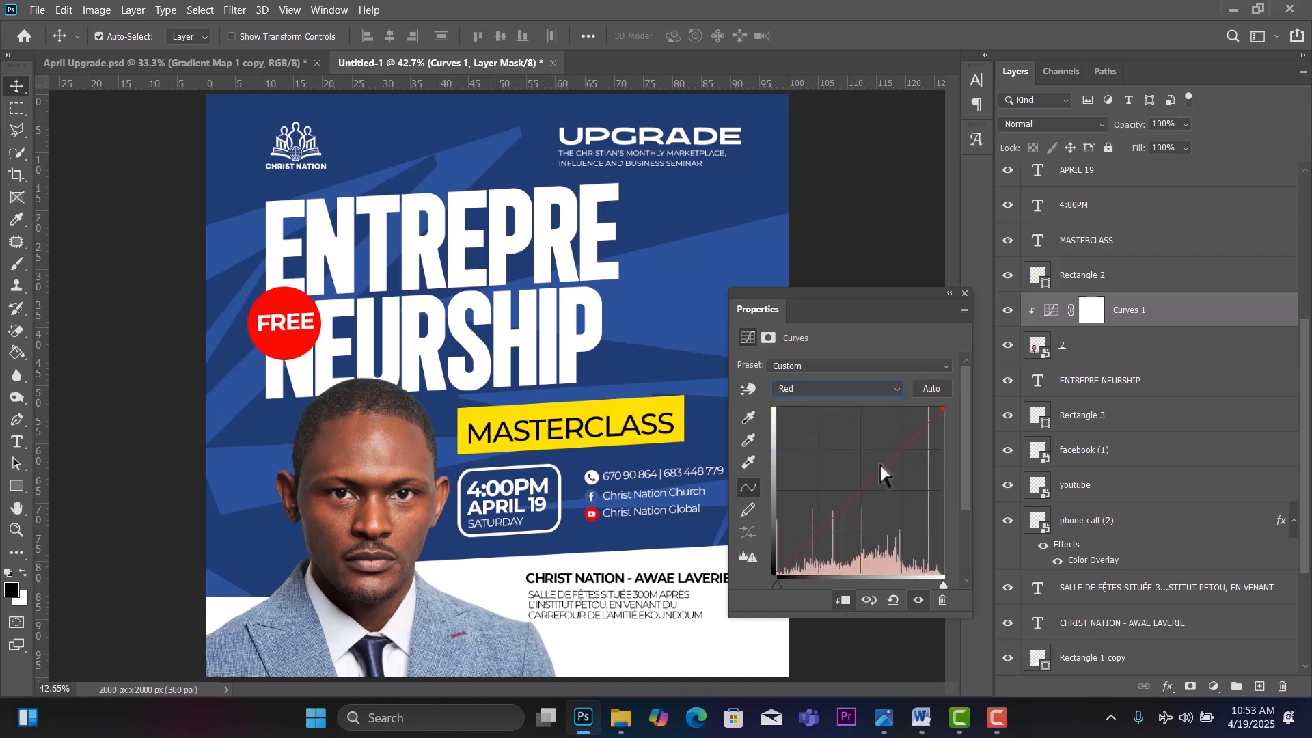
pyautogui.moveTo(896, 455); pyautogui.dragTo(896, 452)
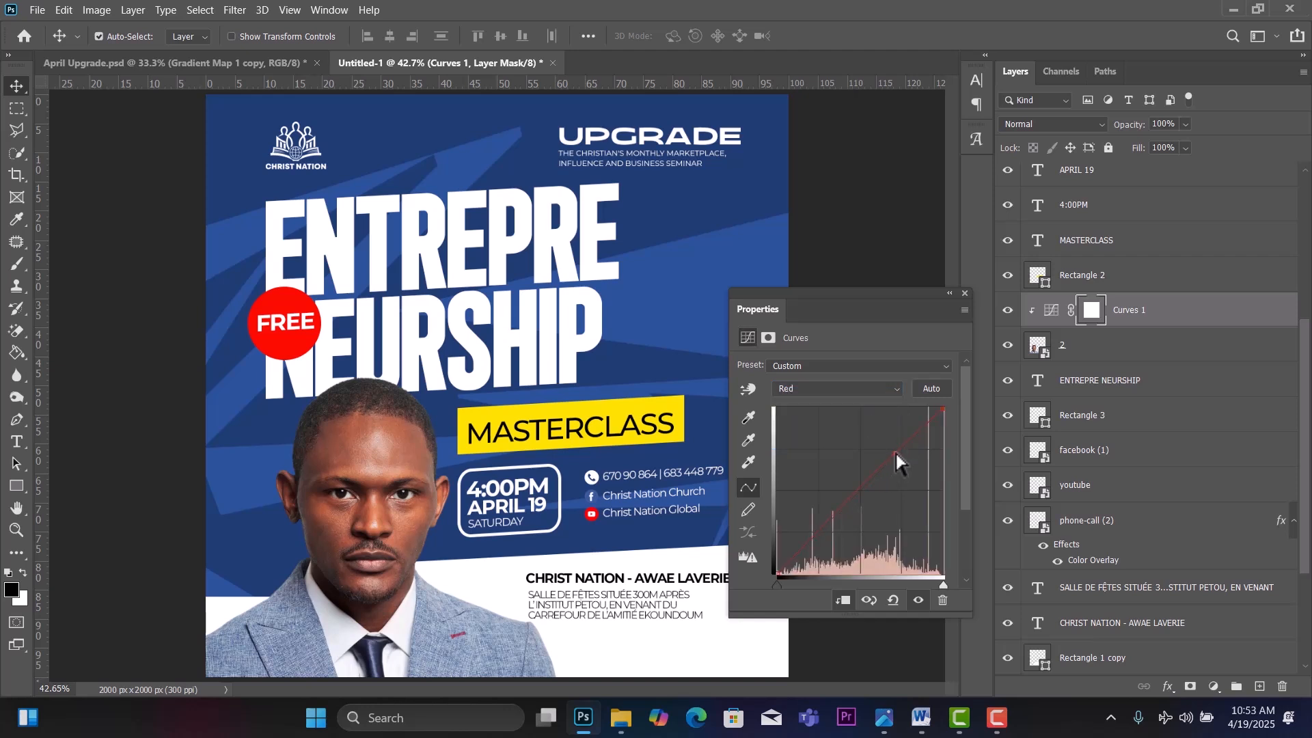
pyautogui.click(846, 390)
pyautogui.click(805, 429)
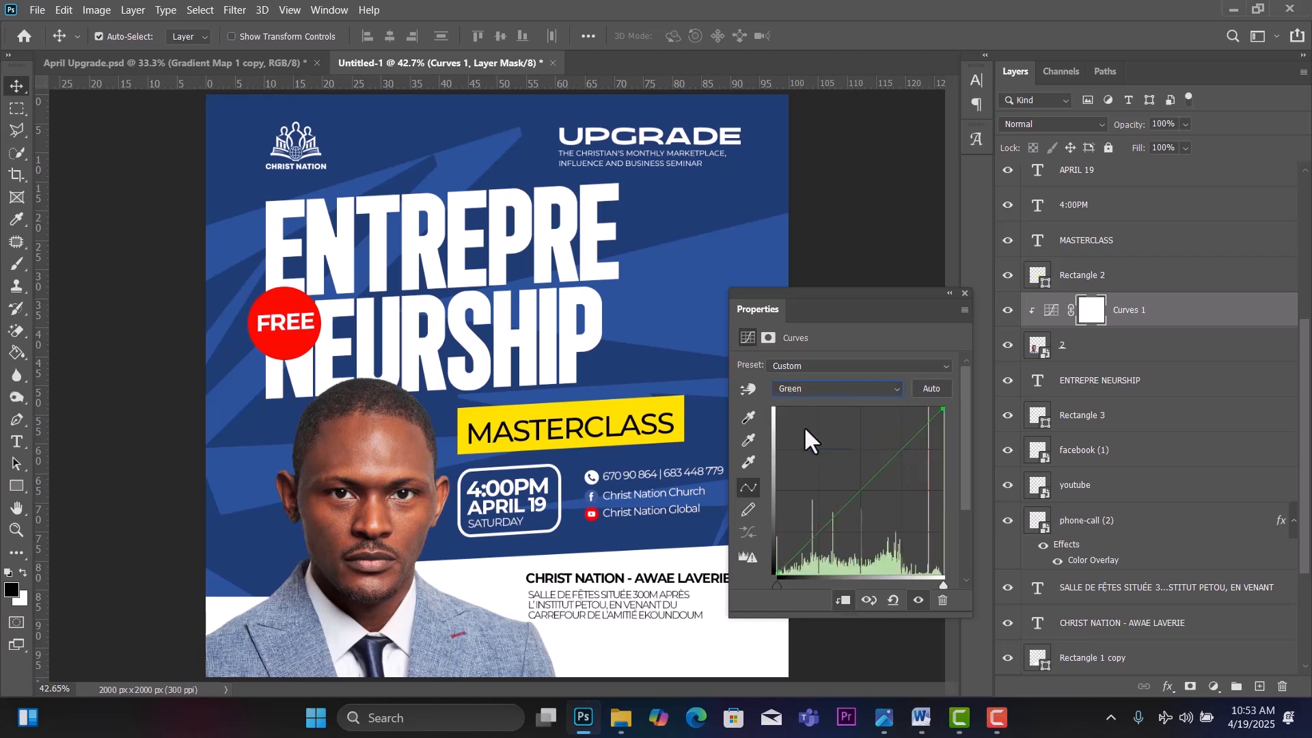
pyautogui.click(832, 388)
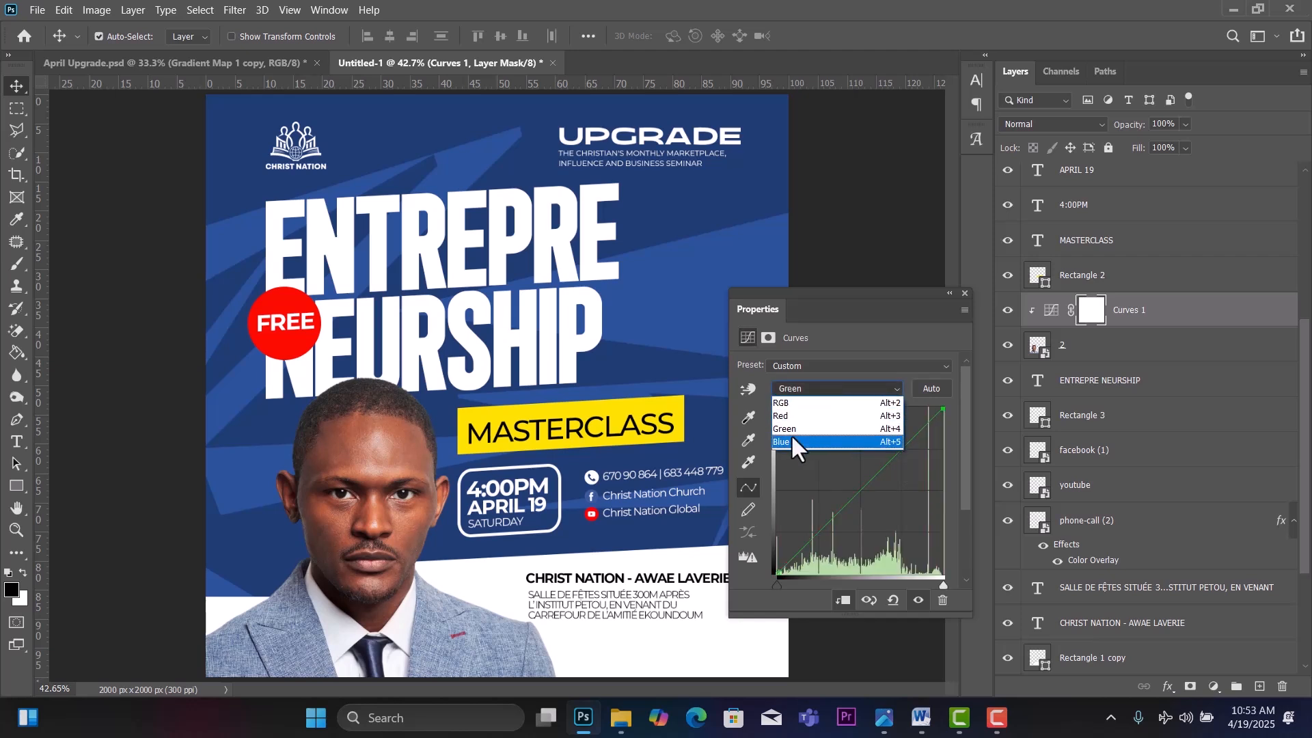
pyautogui.click(791, 434)
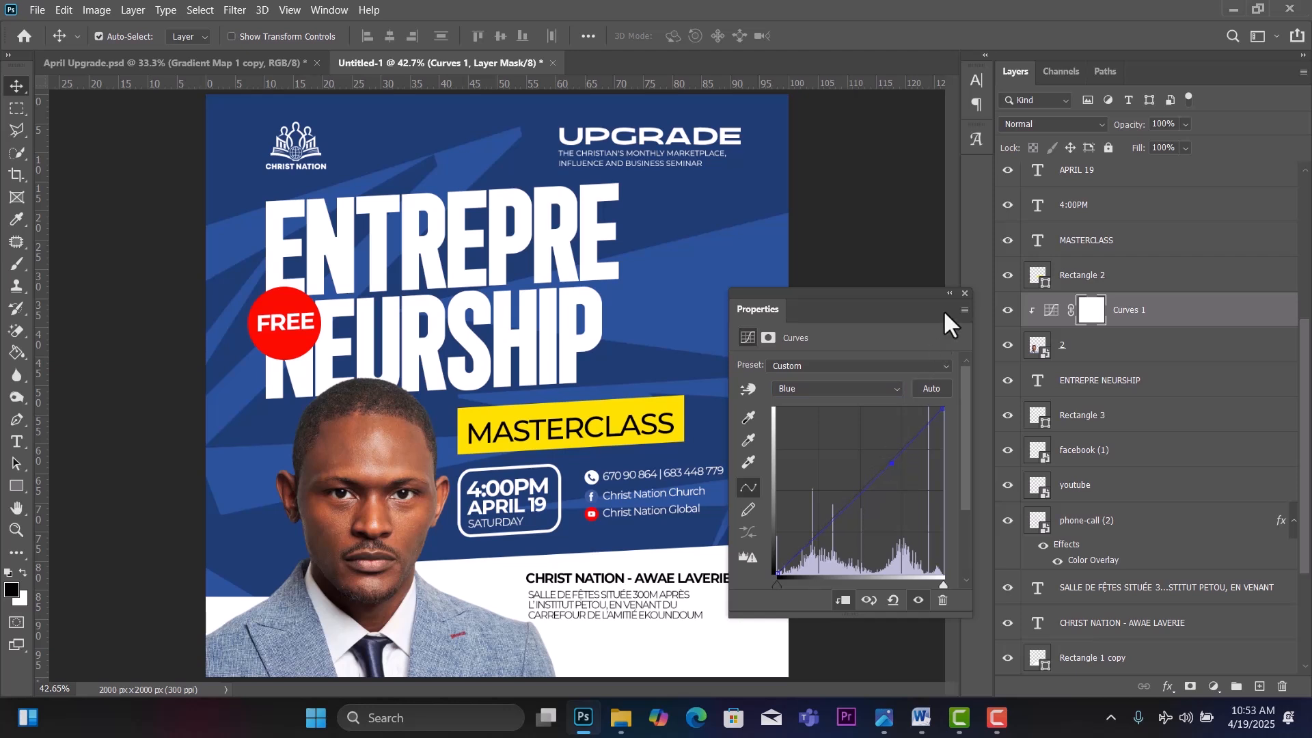
# Close the Curves settings and group every layer from the top text layer down to BG.
pyautogui.click(965, 293)
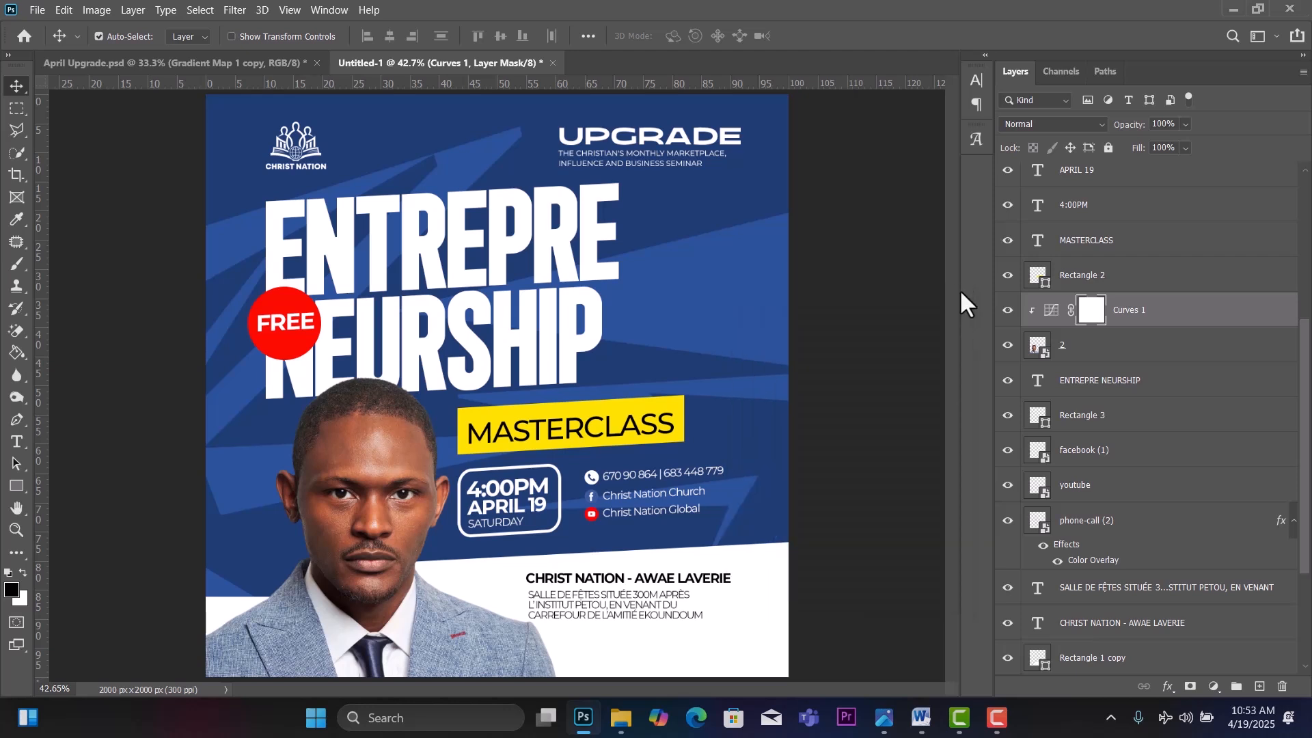
pyautogui.moveTo(1306, 430); pyautogui.dragTo(1306, 236)
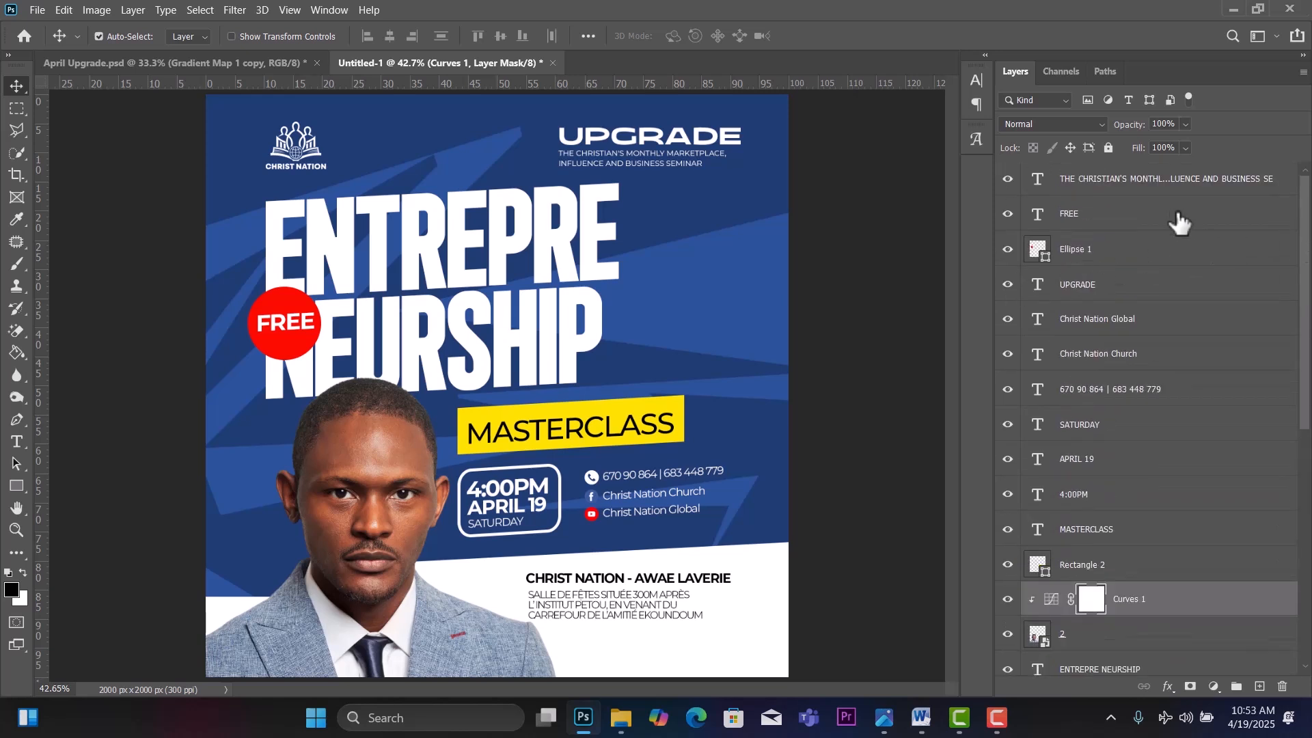
pyautogui.click(1220, 192)
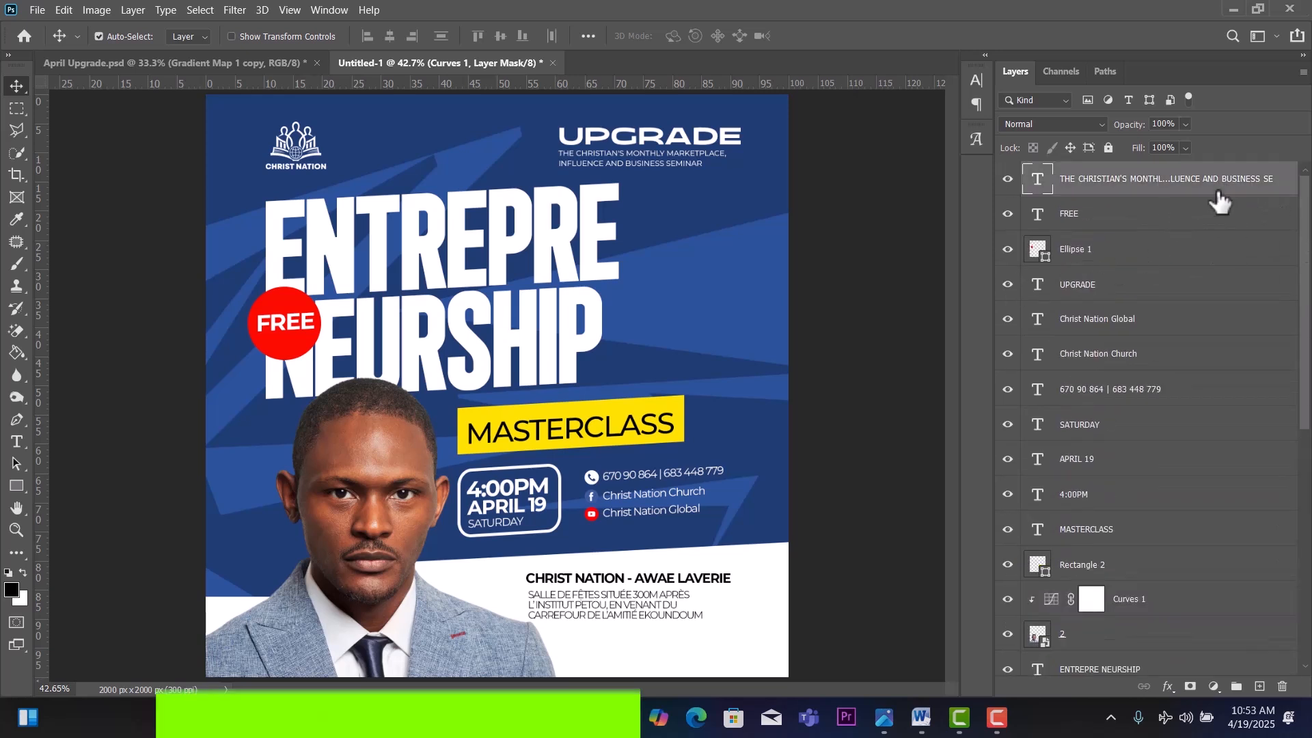
pyautogui.scroll(-10, 1169, 632)
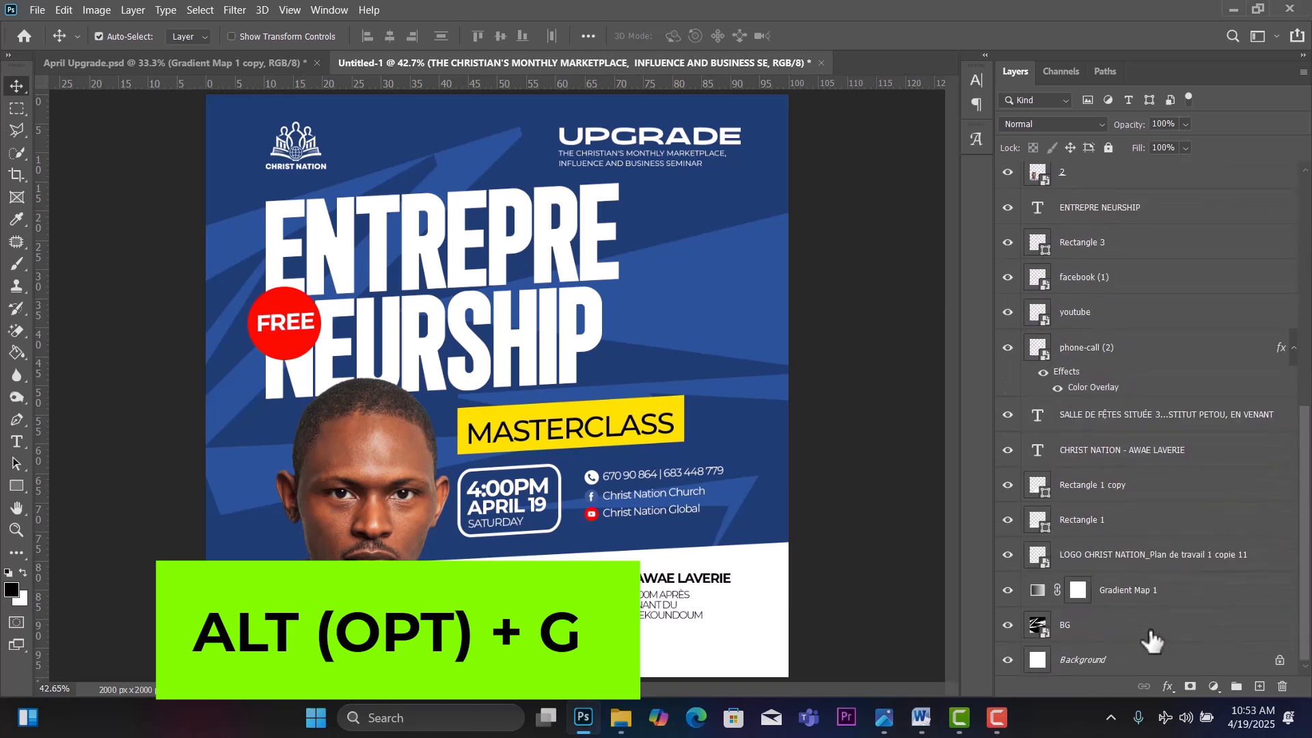
pyautogui.press('ctrl')
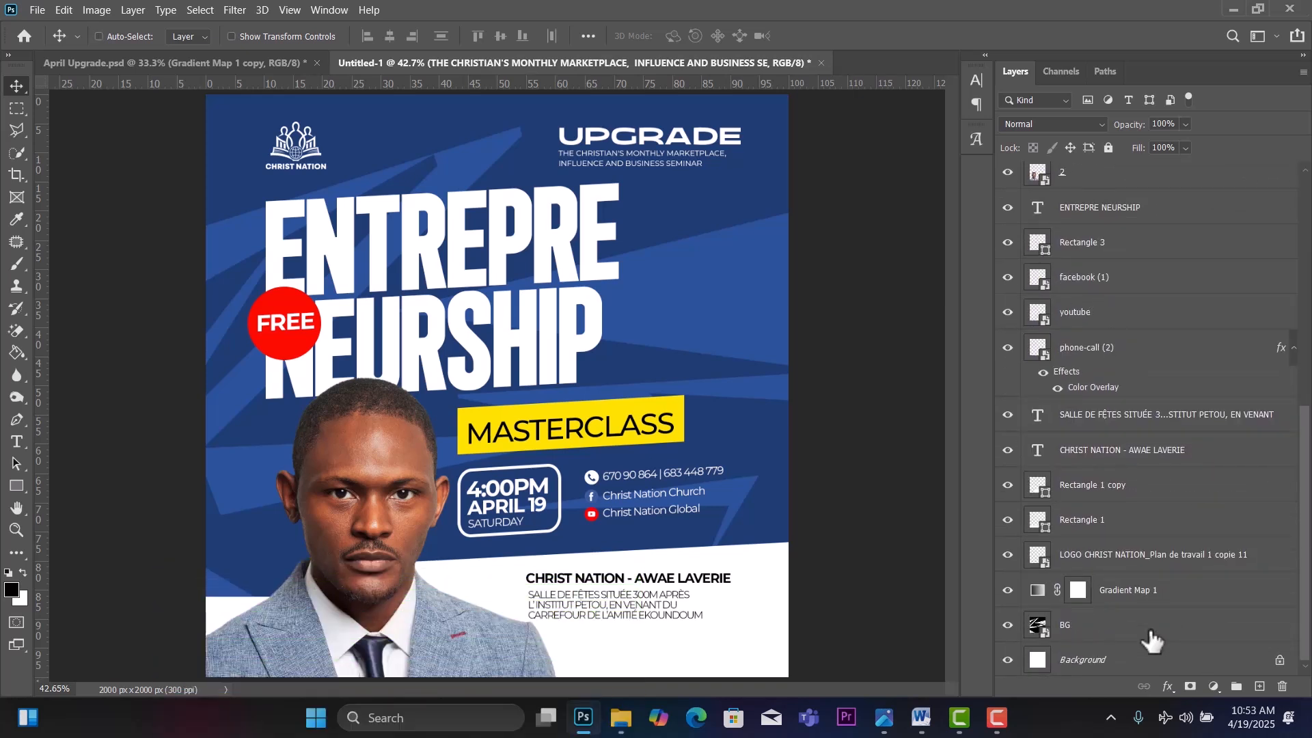
pyautogui.keyDown('shift'); pyautogui.click(1152, 640); pyautogui.keyUp('shift')
pyautogui.hotkey('ctrl', 'g')
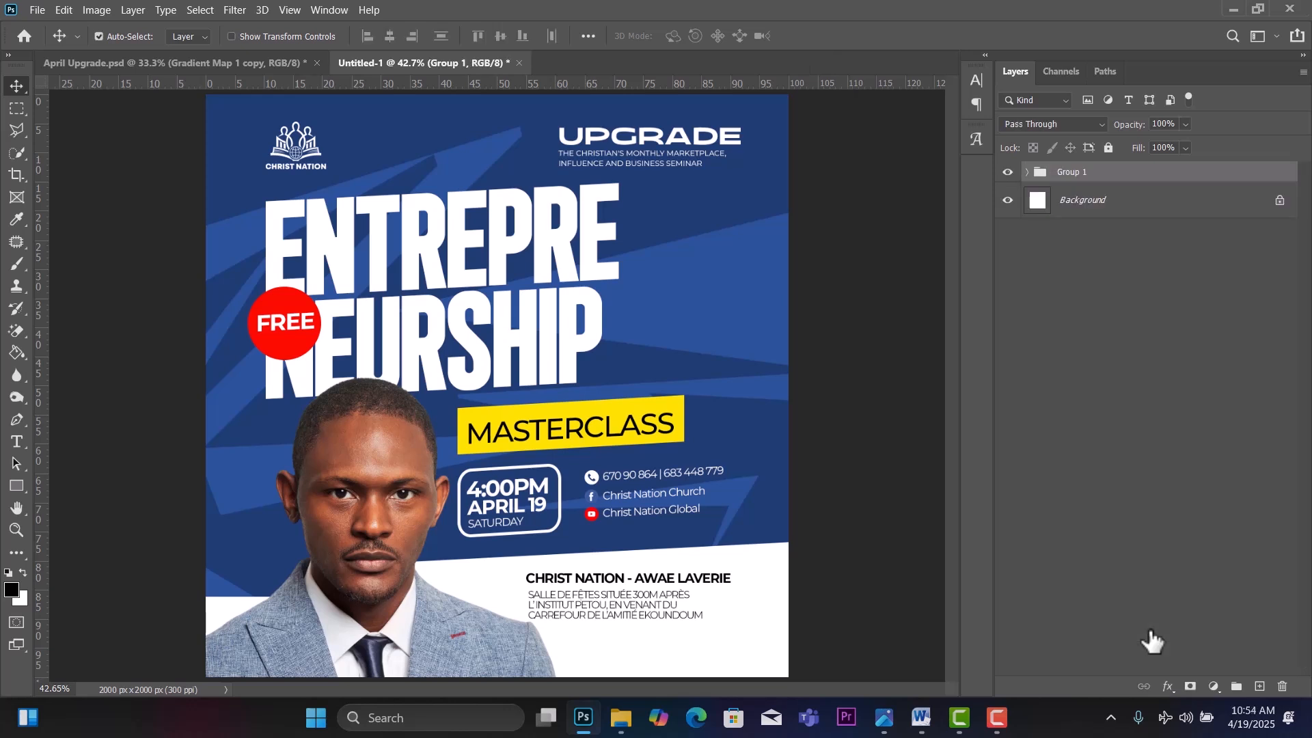
# Duplicate the group, hide the original Group 1 and merge the copy into one layer.
pyautogui.hotkey('ctrl', 'j')
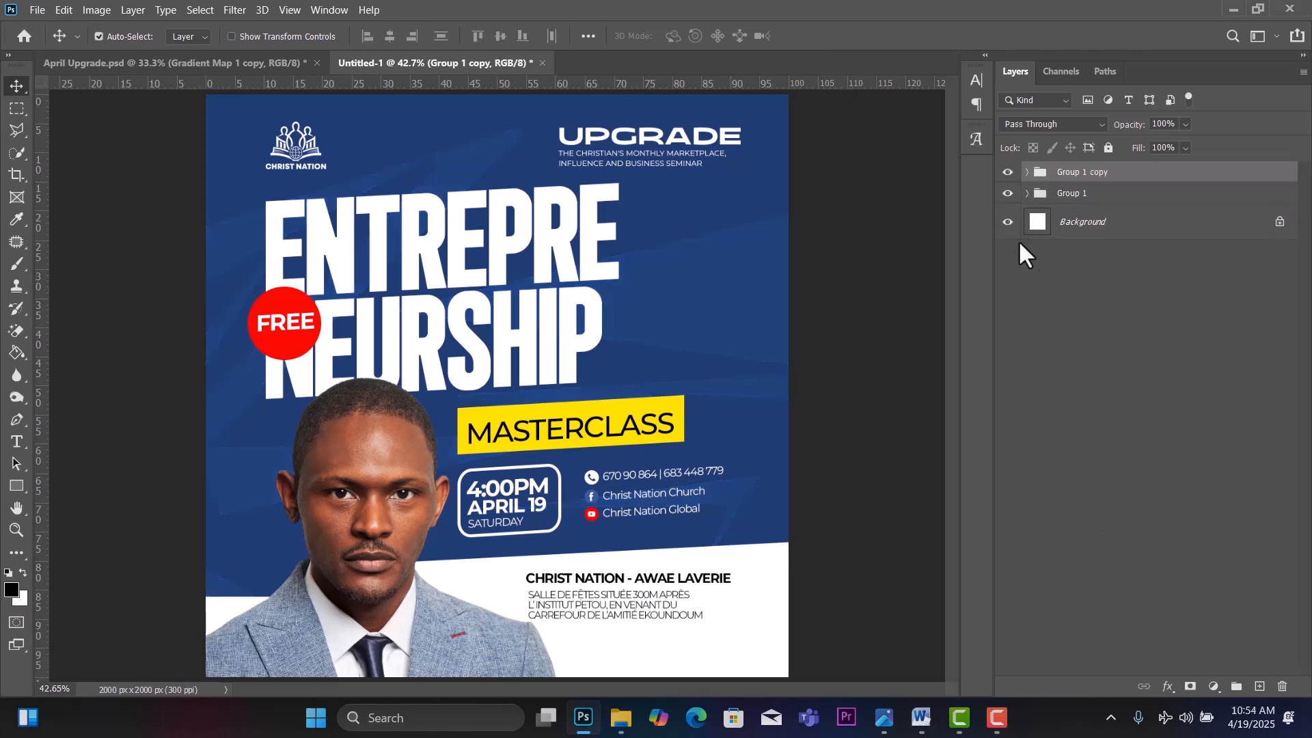
pyautogui.click(1008, 193)
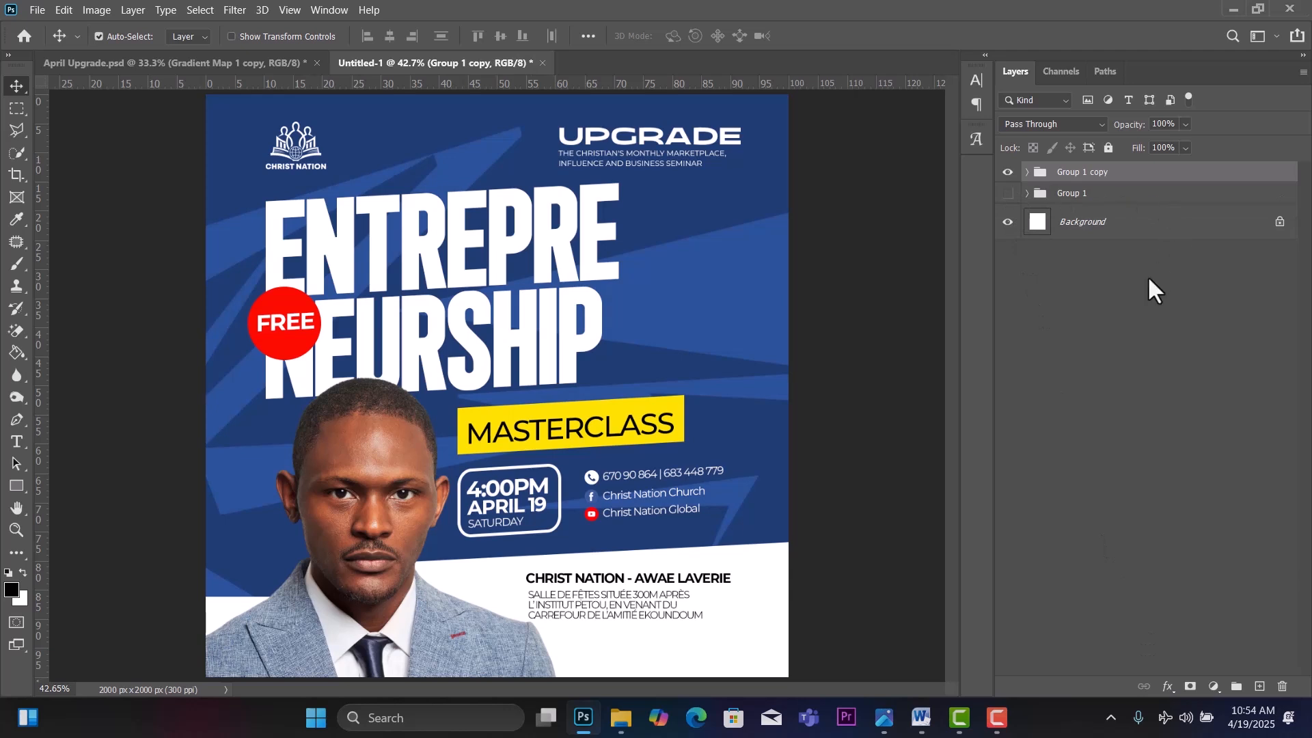
pyautogui.hotkey('ctrl', 'shift', 'e')
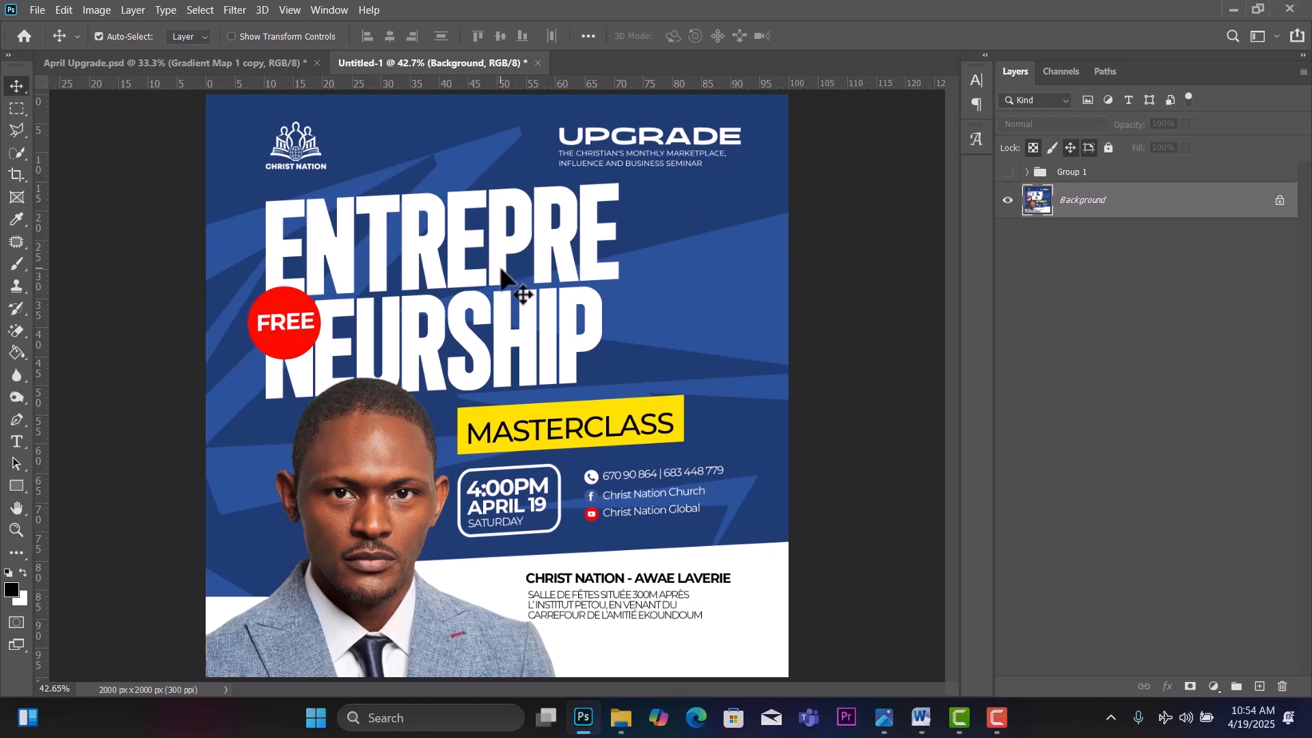
# Apply the Camera Raw Filter with more Contrast, brighter Whites and a little Clarity.
pyautogui.click(236, 11)
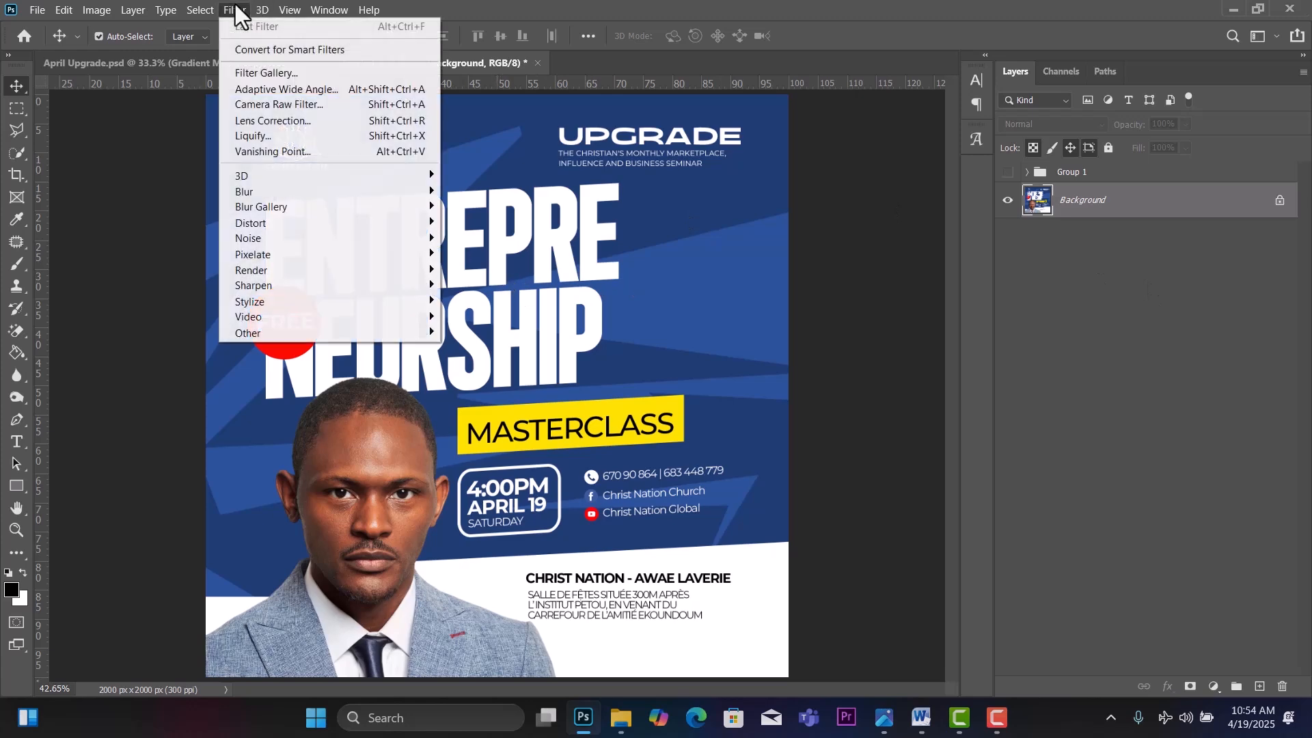
pyautogui.click(296, 99)
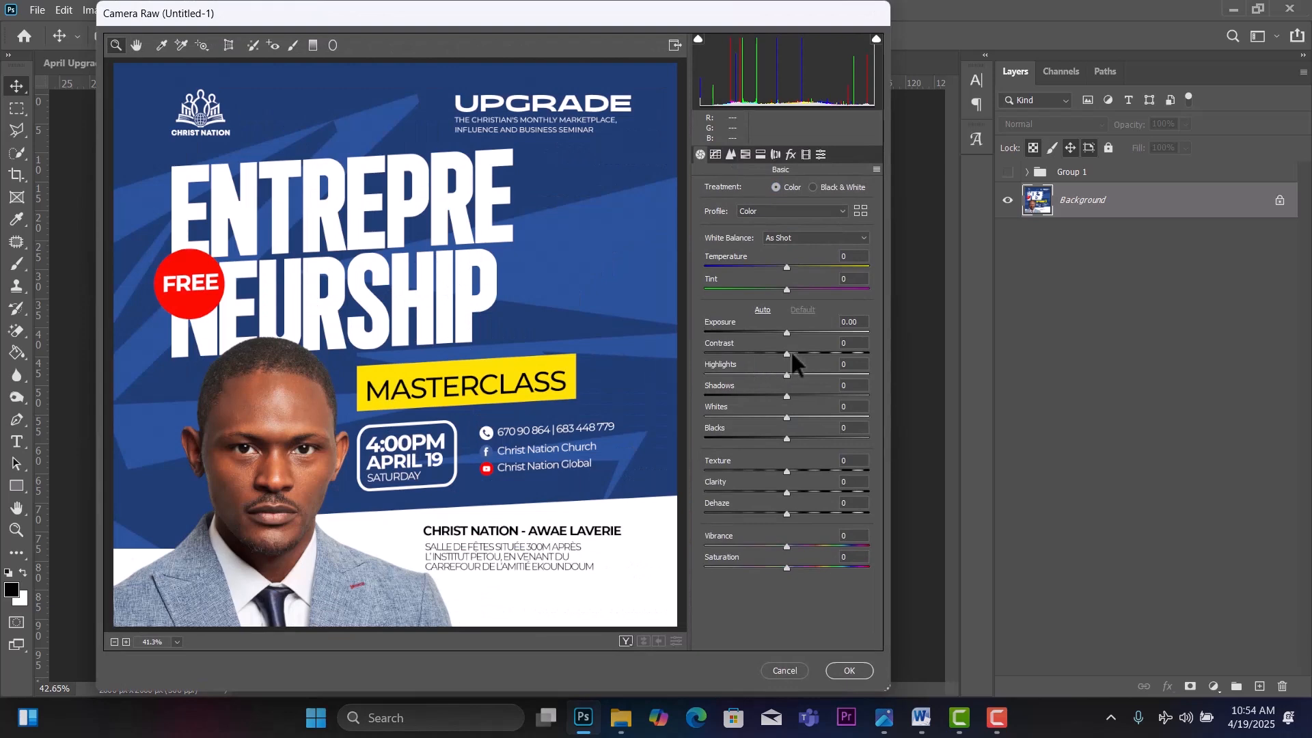
pyautogui.moveTo(791, 354)
pyautogui.mouseDown()
pyautogui.moveTo(806, 353)
pyautogui.moveTo(787, 353)
pyautogui.mouseUp()
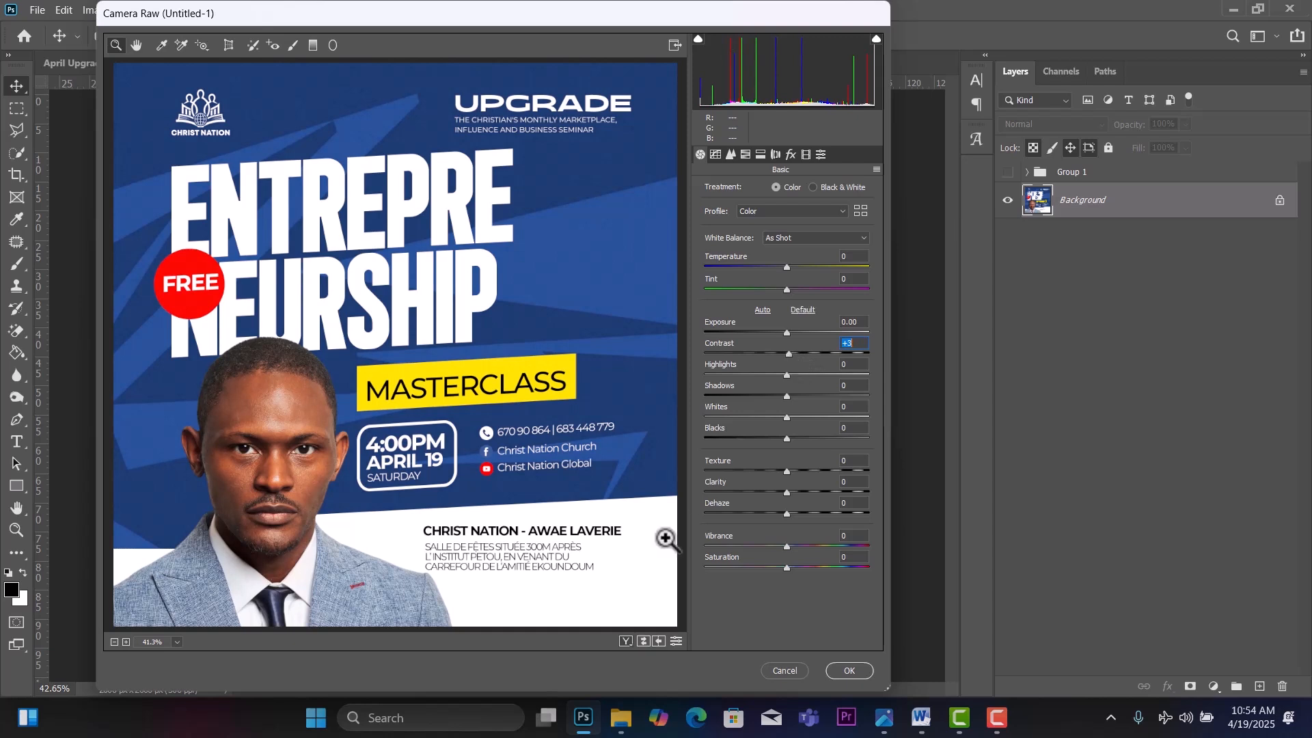
pyautogui.click(626, 641)
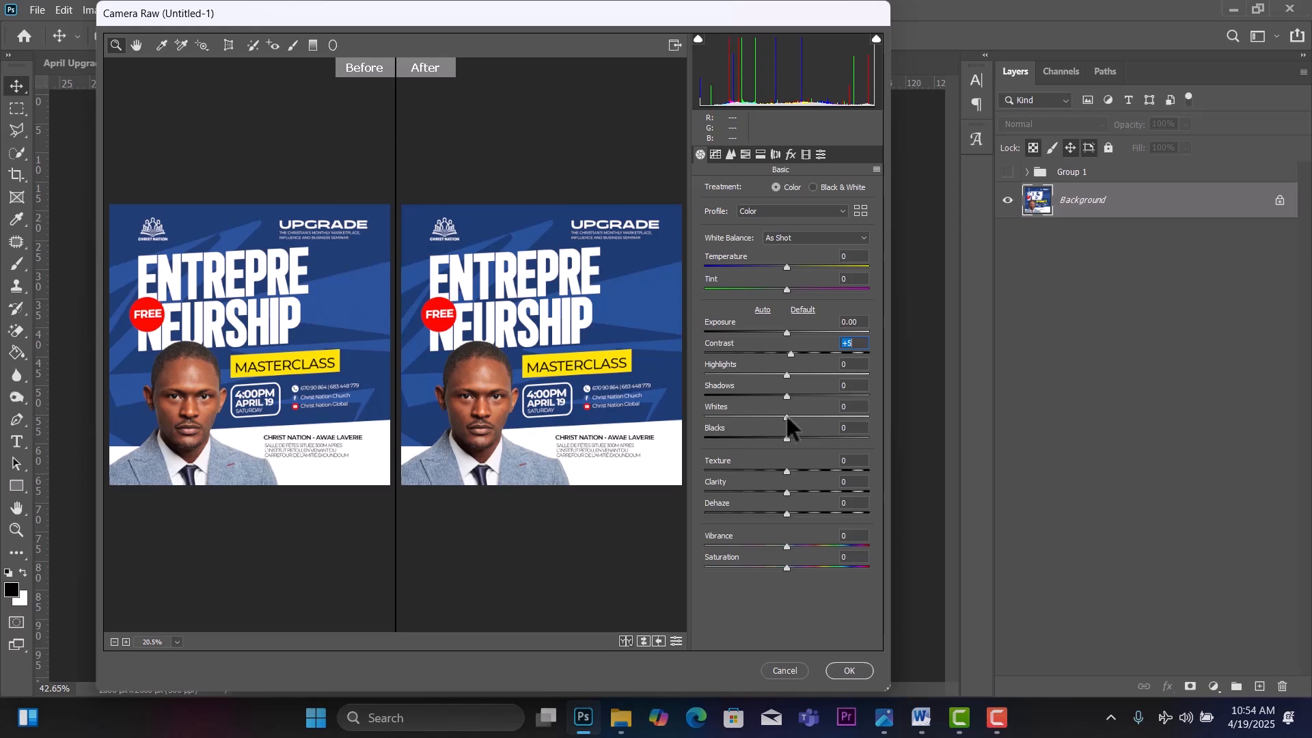
pyautogui.moveTo(786, 417)
pyautogui.mouseDown()
pyautogui.moveTo(769, 416)
pyautogui.moveTo(788, 416)
pyautogui.mouseUp()
pyautogui.moveTo(787, 492); pyautogui.dragTo(789, 491)
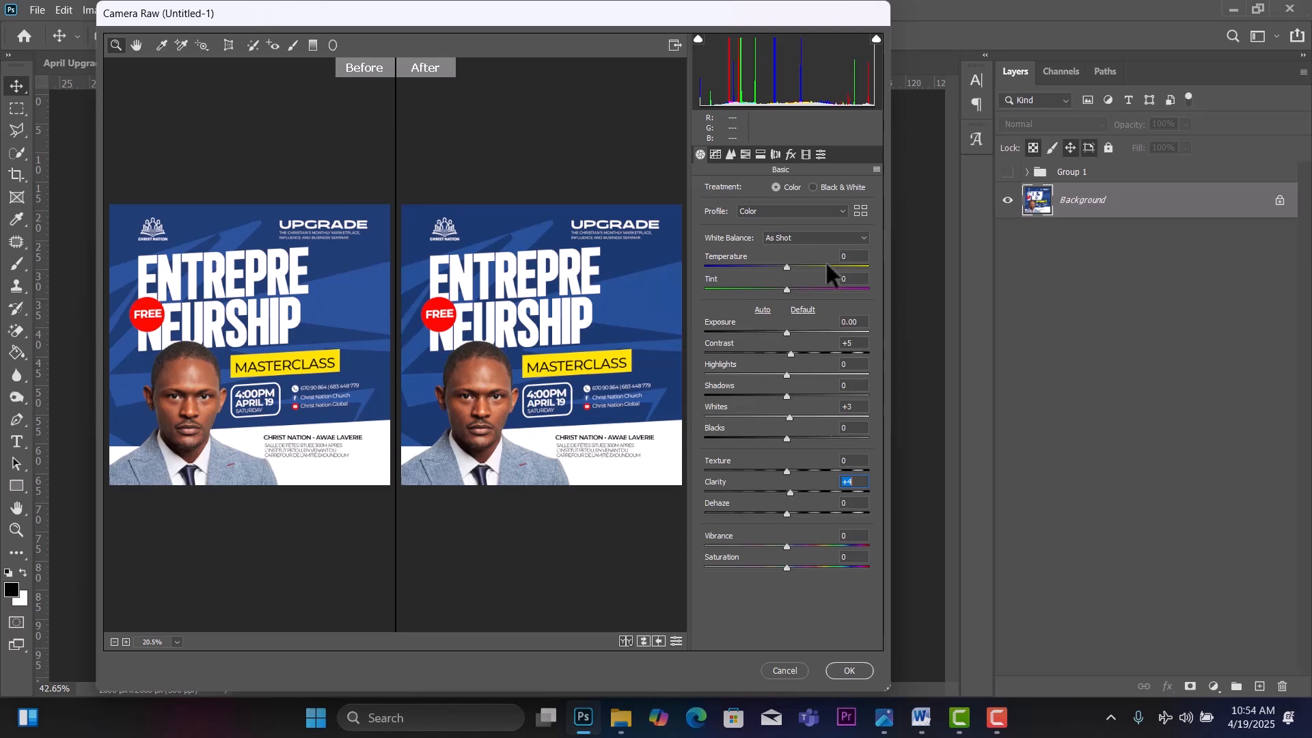
# Add sharpening and raise Oranges luminance to +27 in HSL.
pyautogui.click(731, 155)
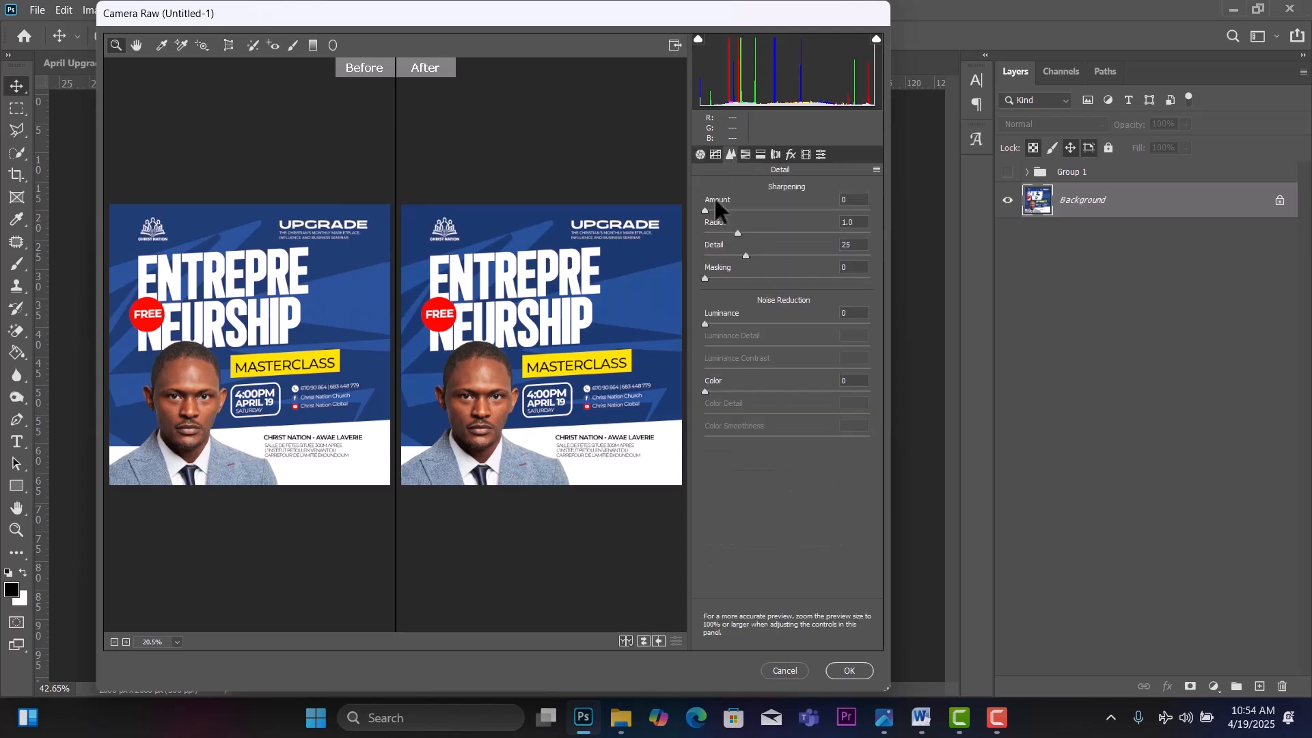
pyautogui.moveTo(706, 209); pyautogui.dragTo(726, 209)
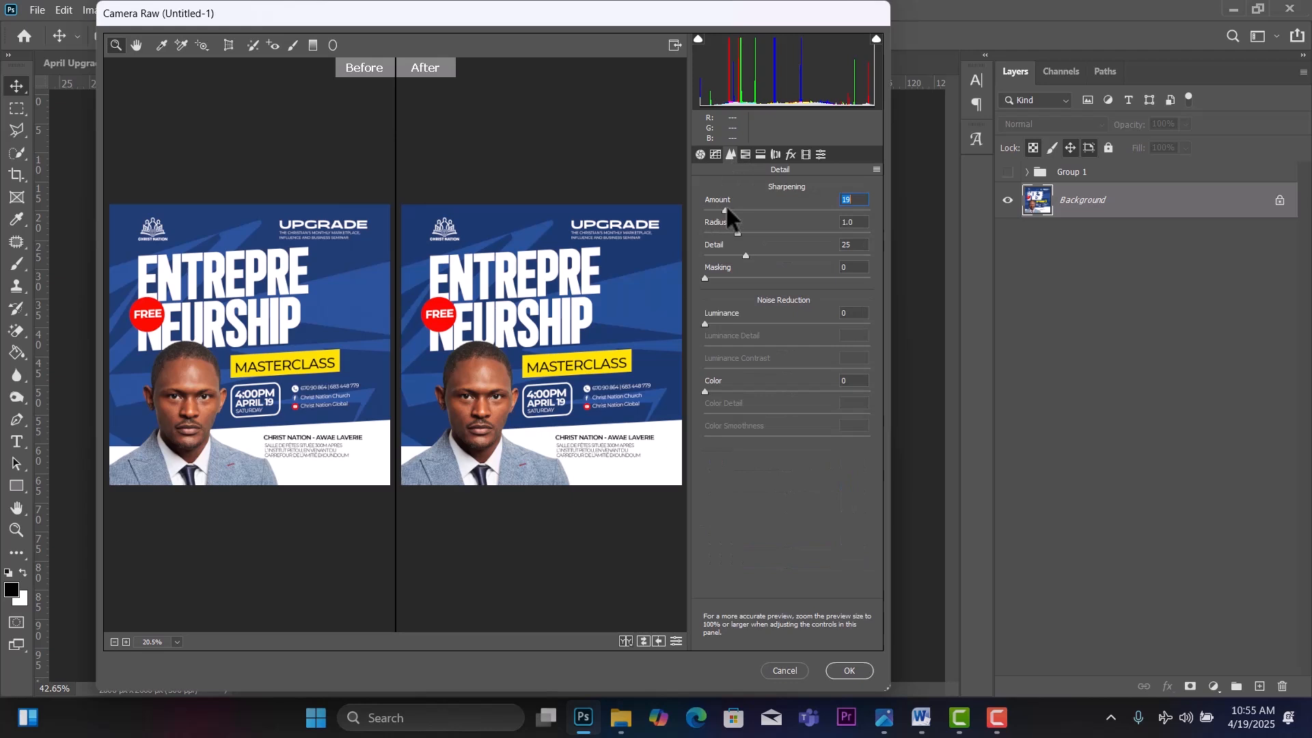
pyautogui.click(747, 154)
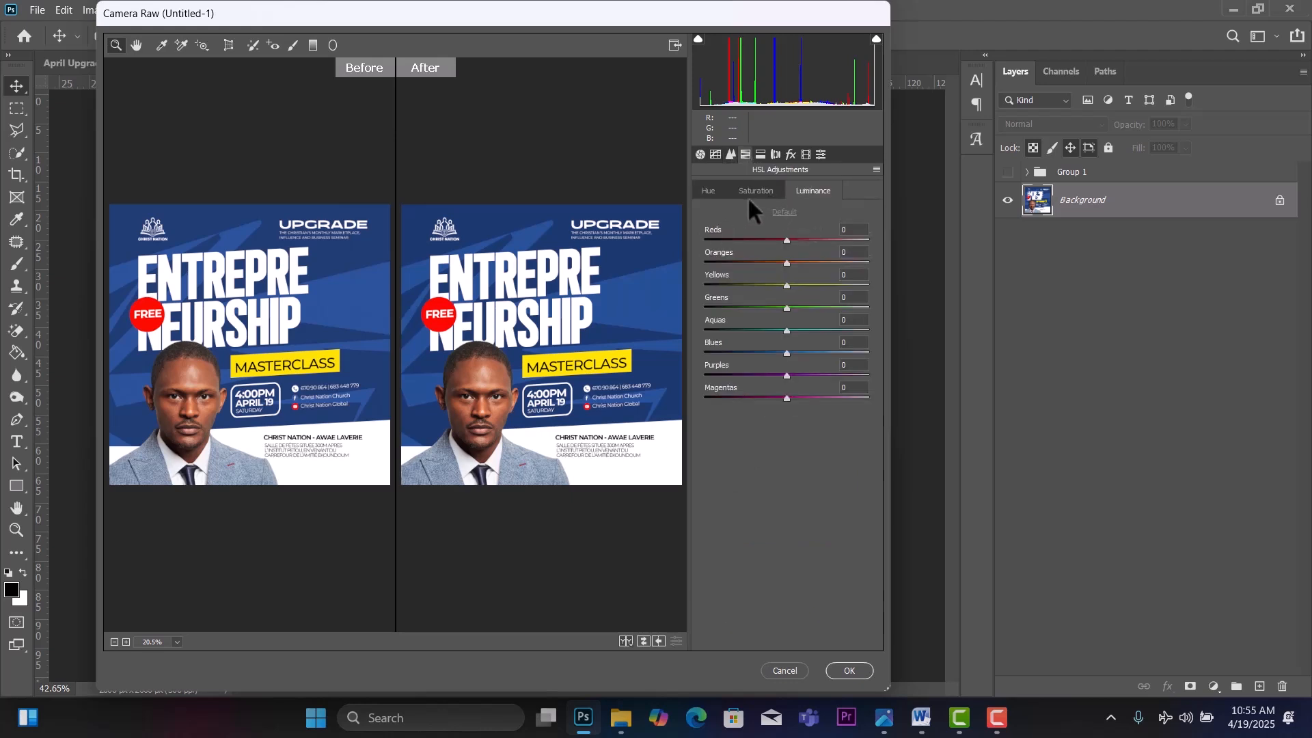
pyautogui.click(747, 189)
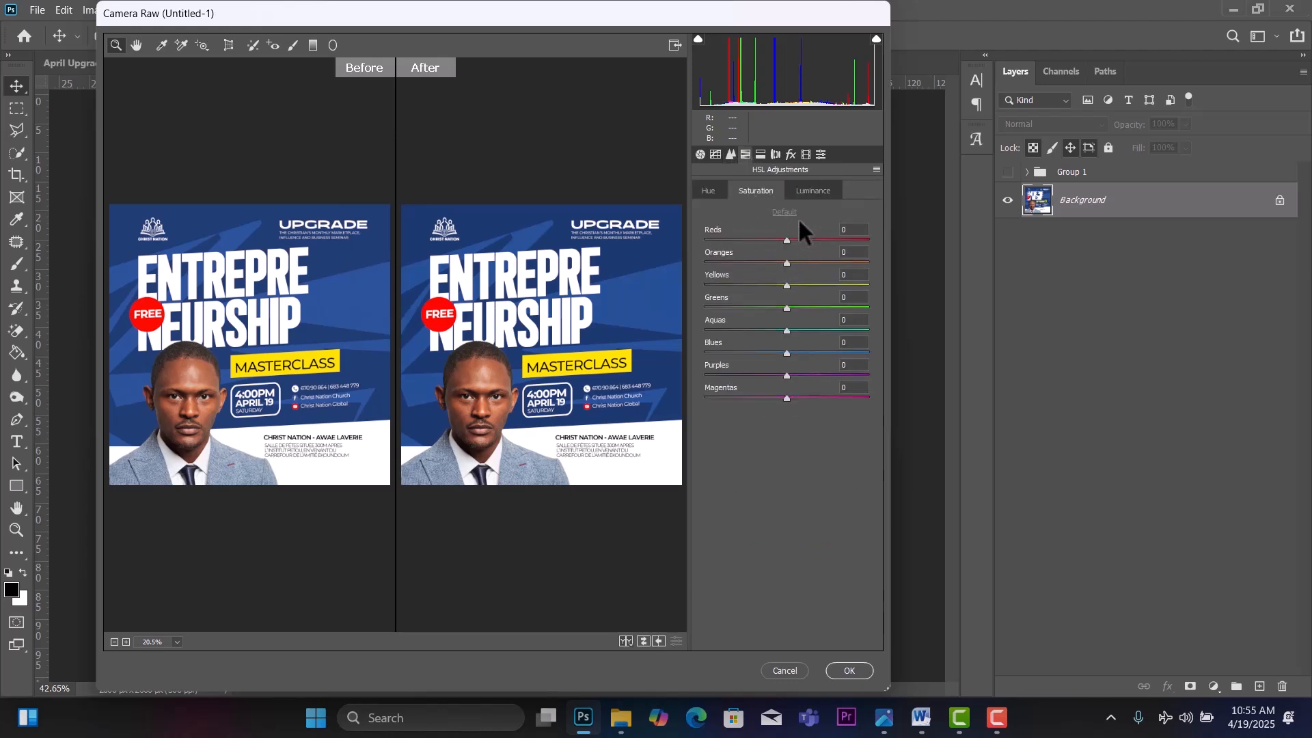
pyautogui.click(817, 190)
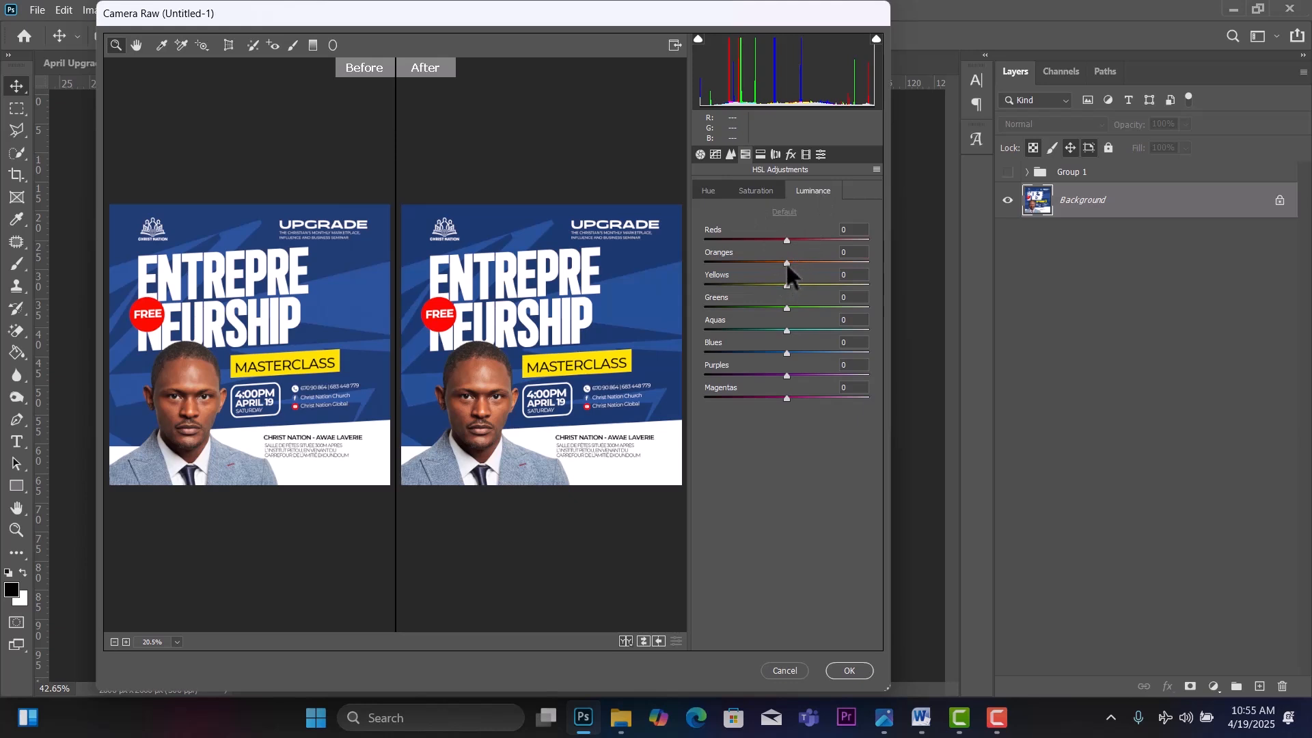
pyautogui.moveTo(787, 264); pyautogui.dragTo(809, 265)
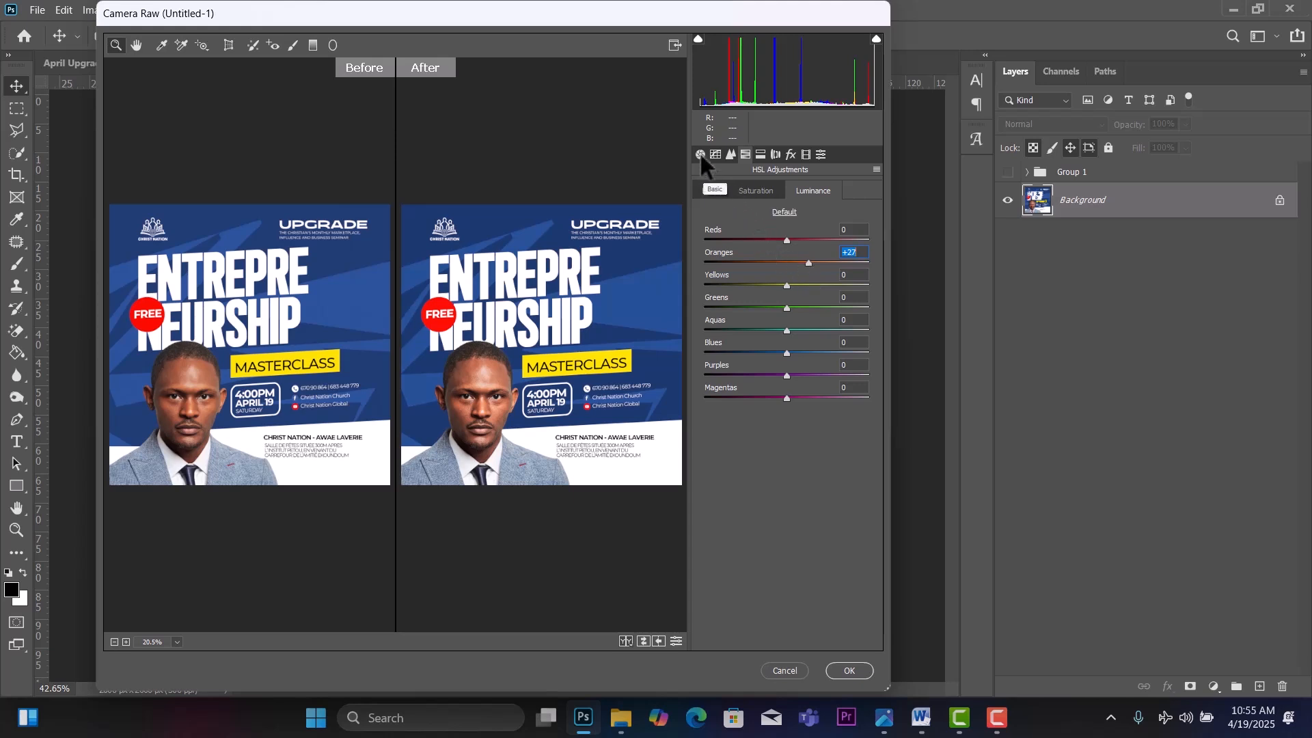
# Increase the sharpening Amount to 46 and apply the Camera Raw adjustments.
pyautogui.click(730, 155)
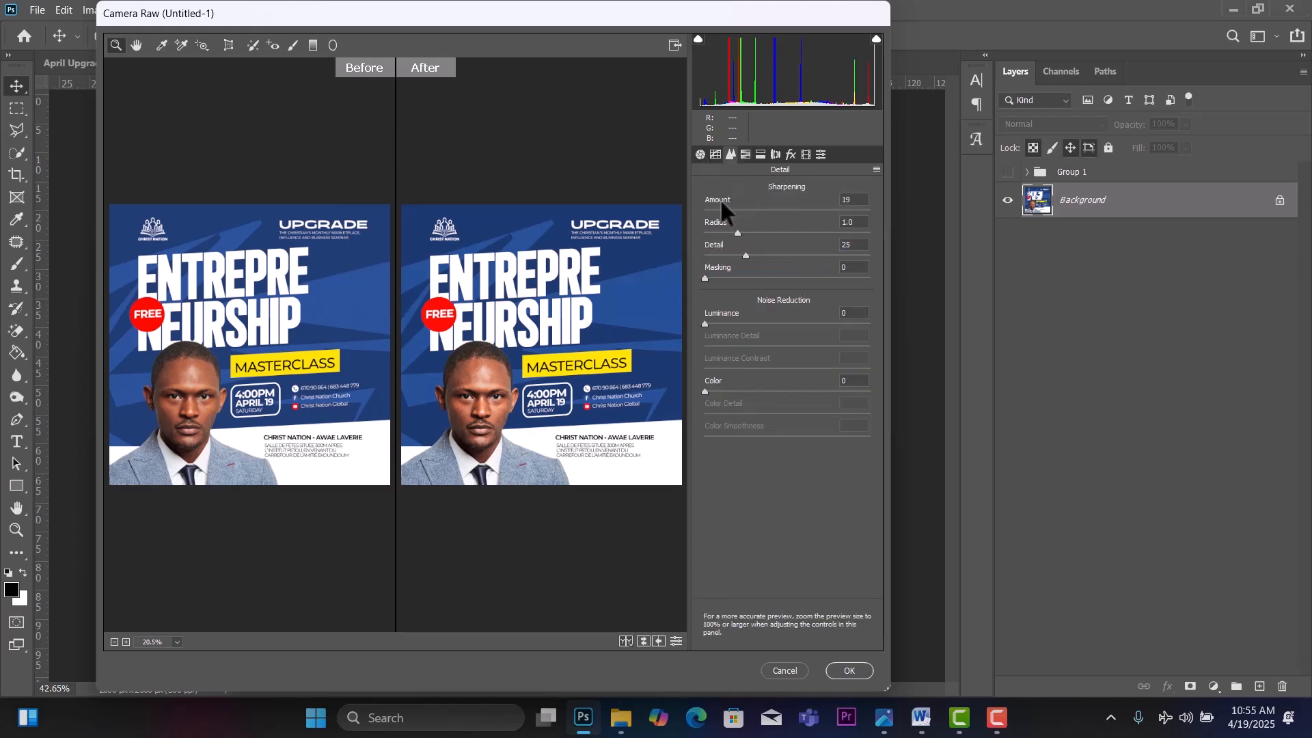
pyautogui.moveTo(727, 207); pyautogui.dragTo(748, 207)
pyautogui.click(841, 666)
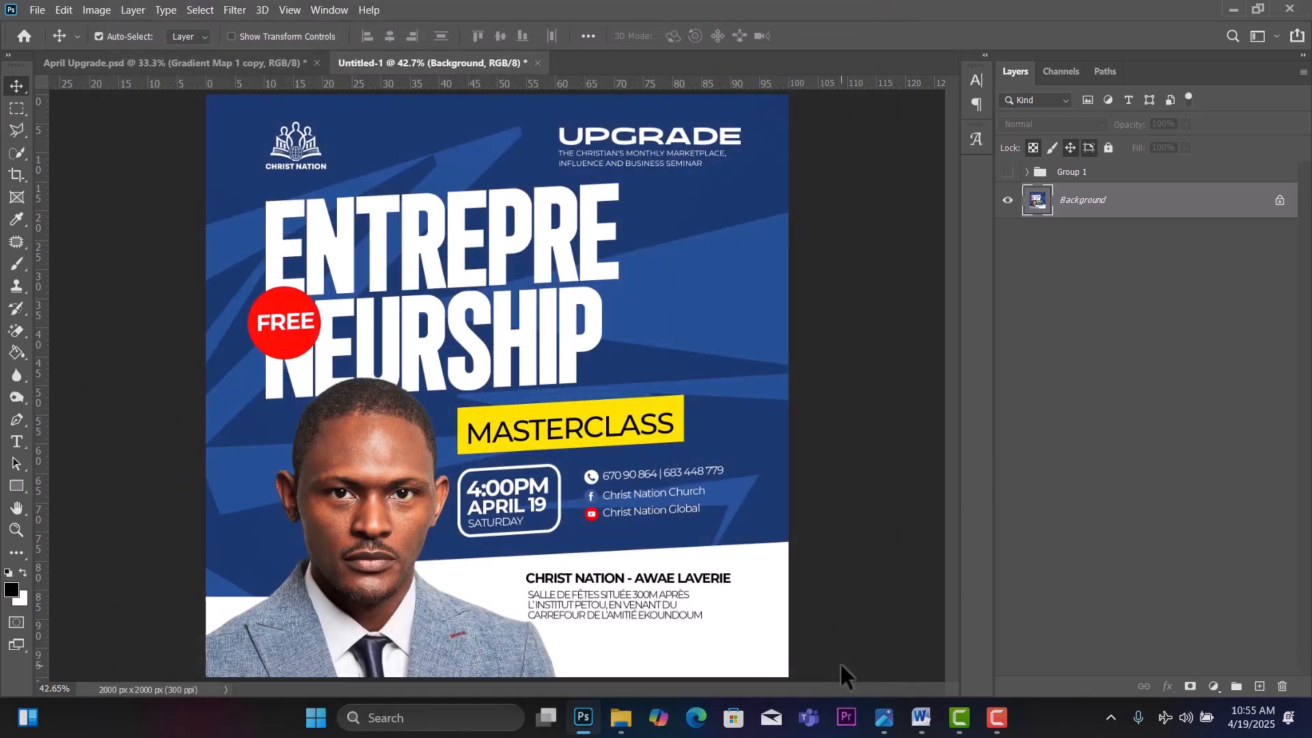